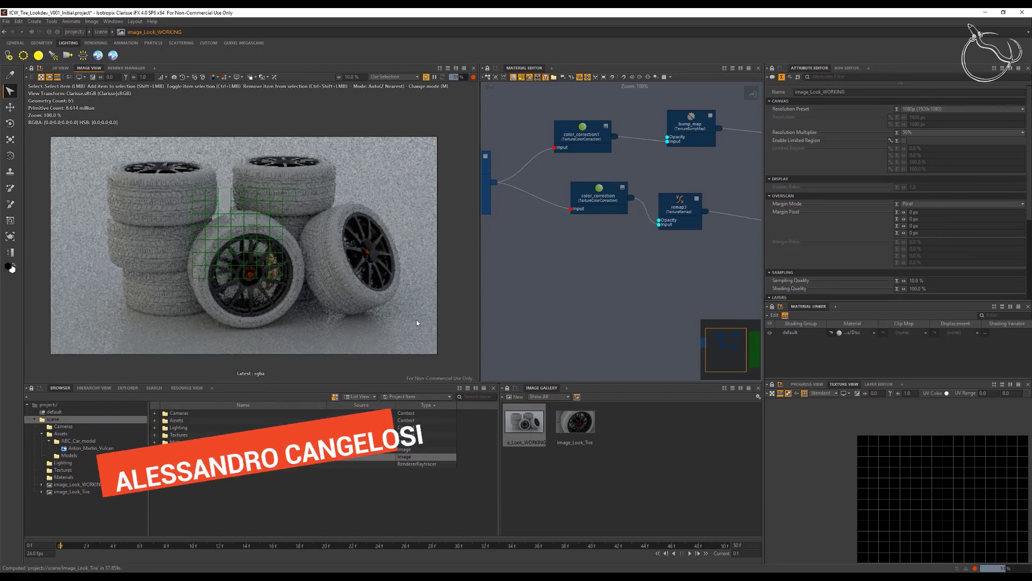
# Select the garage floor and create a new Physical Standard material for its shading group in the Materials folder
pyautogui.click(417, 320)
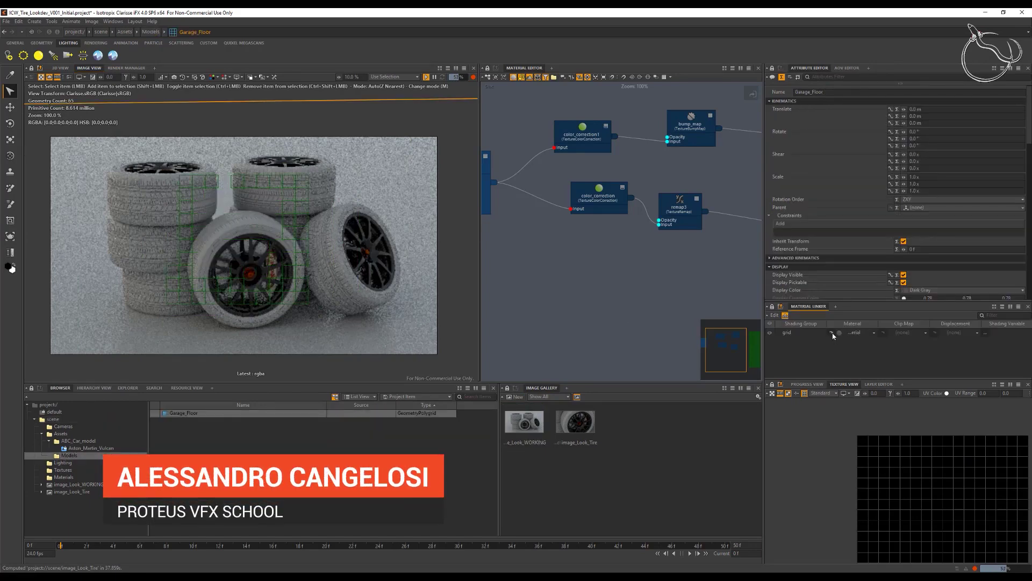
pyautogui.click(832, 332)
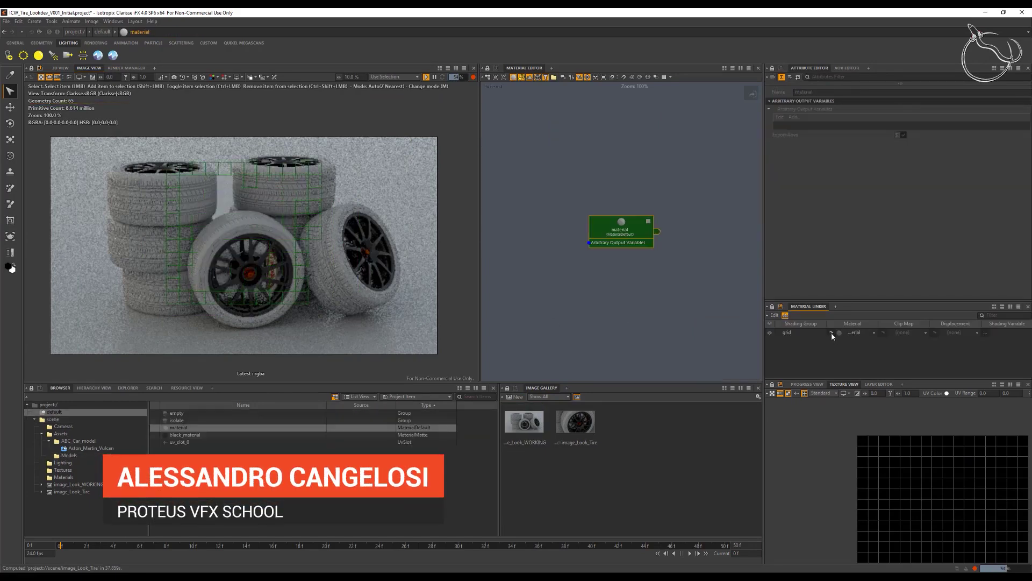
pyautogui.click(874, 333)
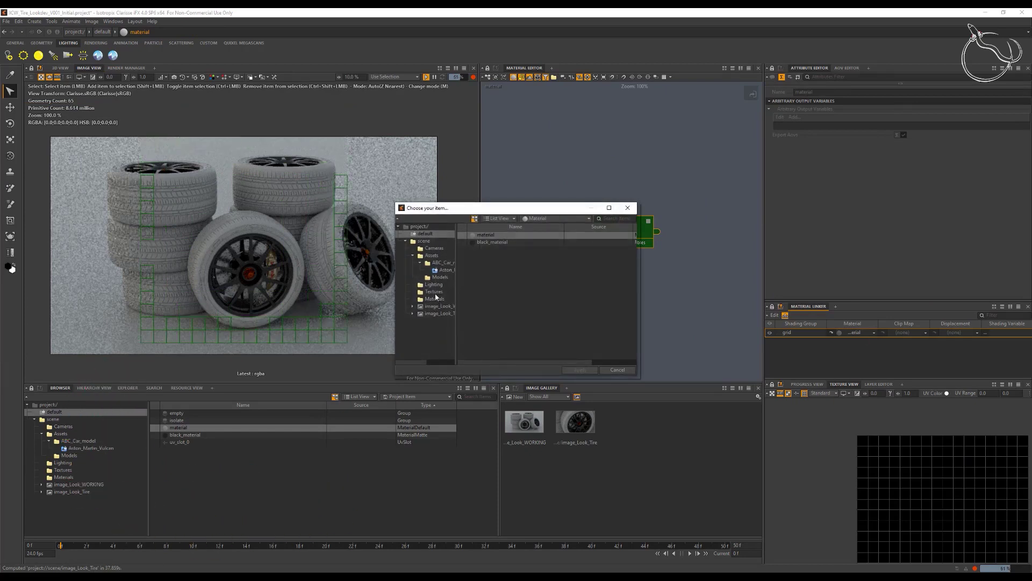
pyautogui.click(435, 298)
pyautogui.rightClick(486, 296)
pyautogui.moveTo(538, 299)
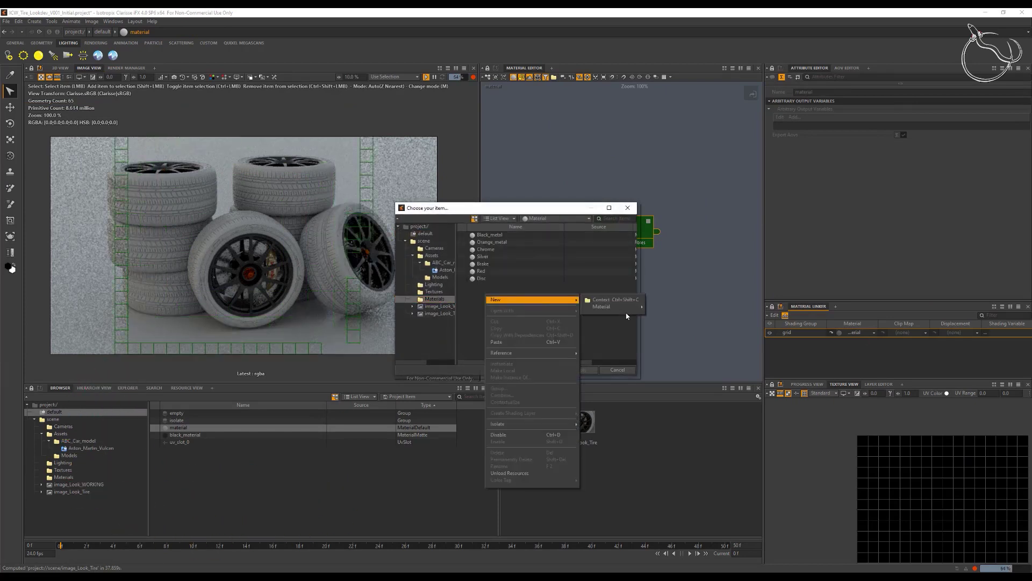
pyautogui.moveTo(618, 307)
pyautogui.click(675, 396)
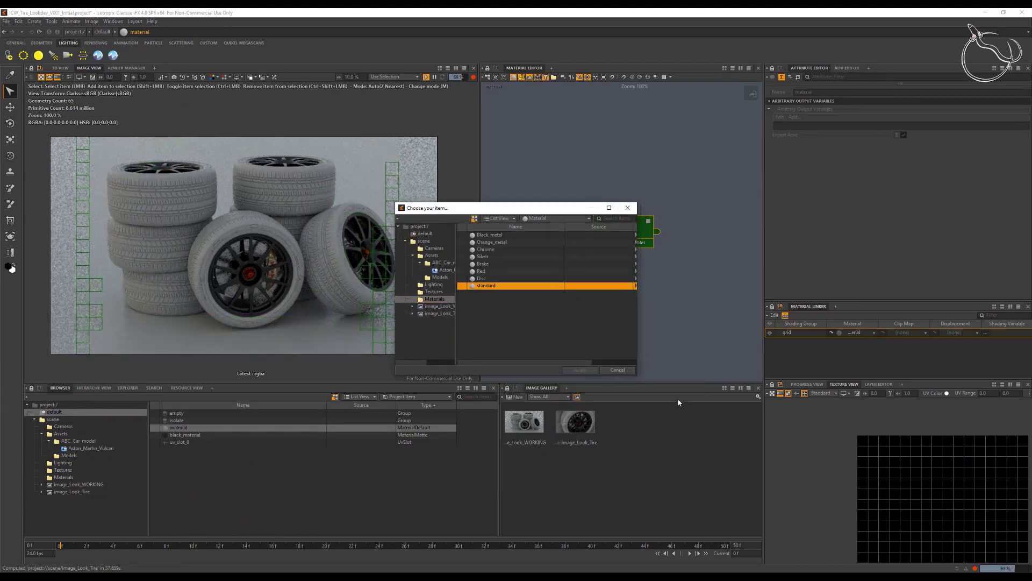
# Rename the new material as Ground and assign it to the garage floor
pyautogui.doubleClick(500, 287)
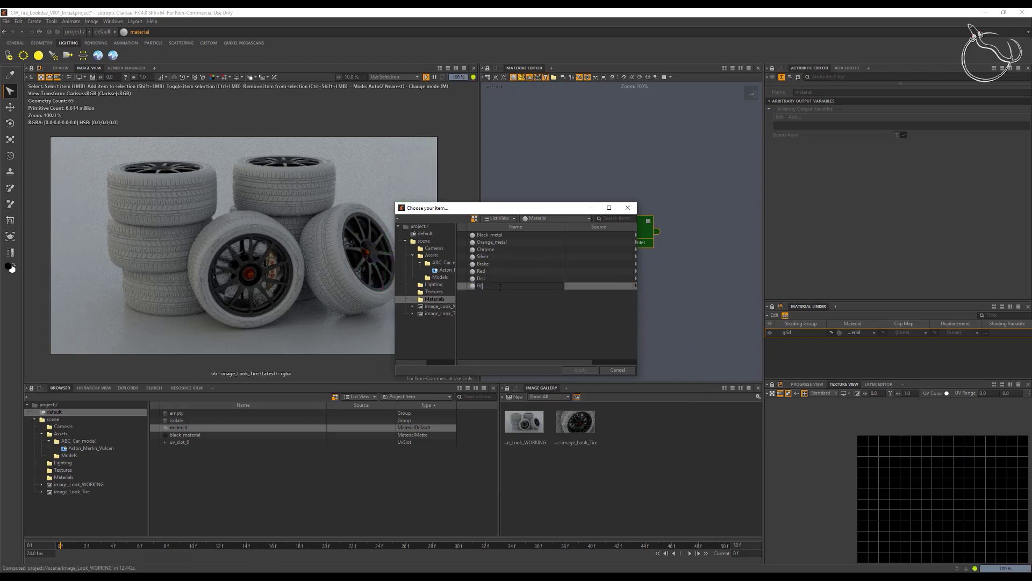
pyautogui.write('Ground')
pyautogui.press('Return')
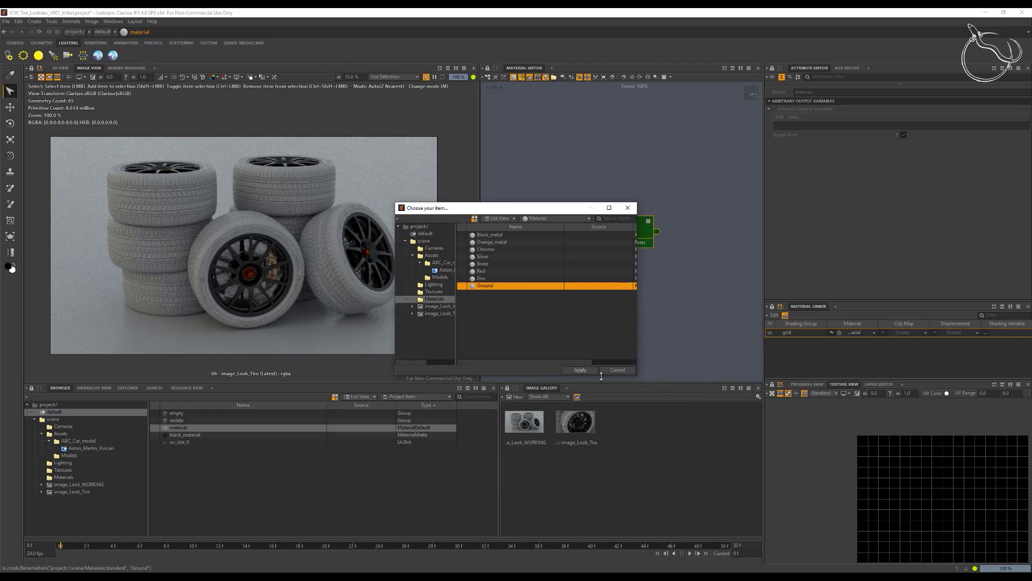
pyautogui.click(581, 370)
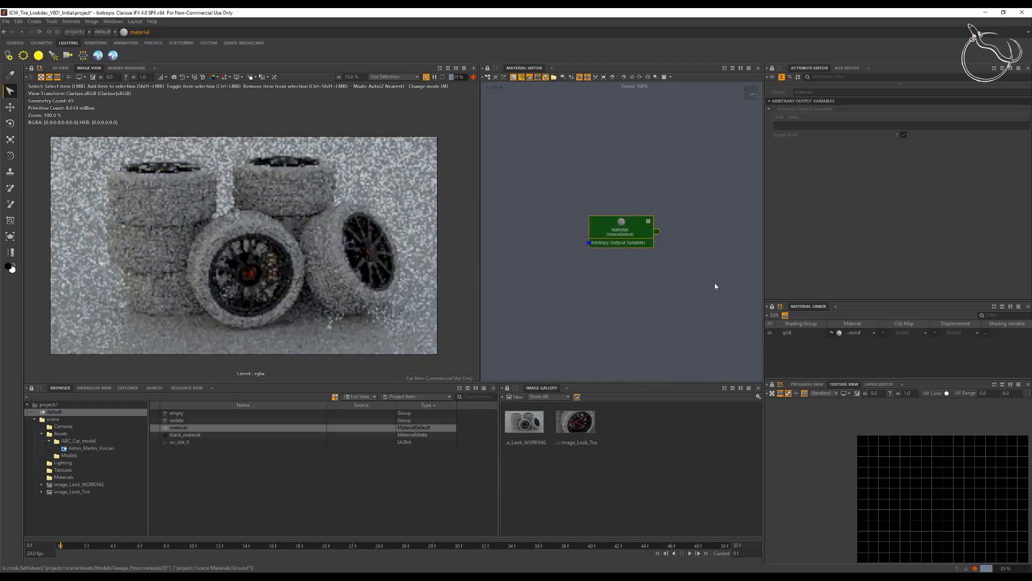
# Open the Ground material and set its Glossy Reflection Depth to 2
pyautogui.click(832, 332)
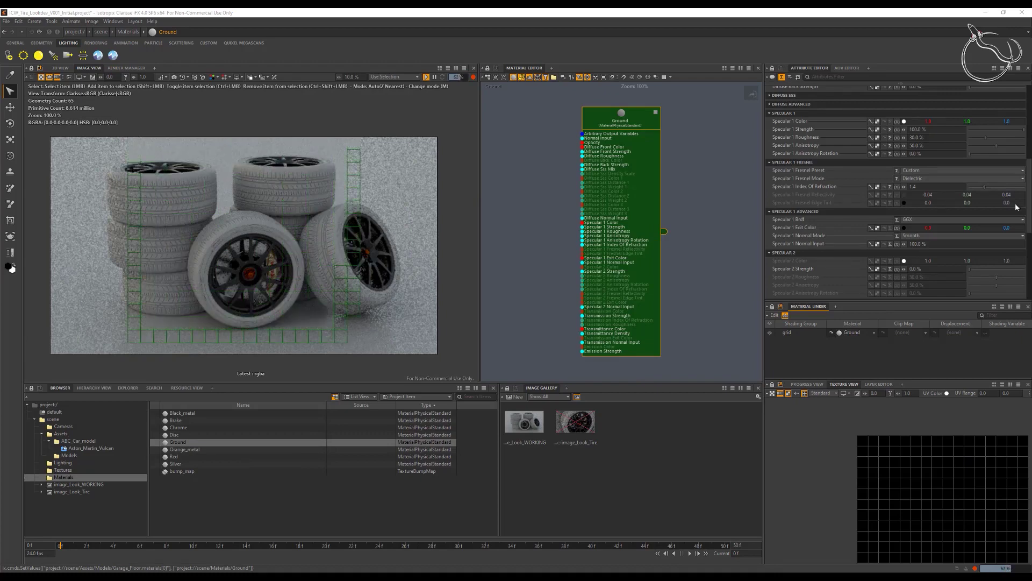
pyautogui.scroll(3, 808, 110)
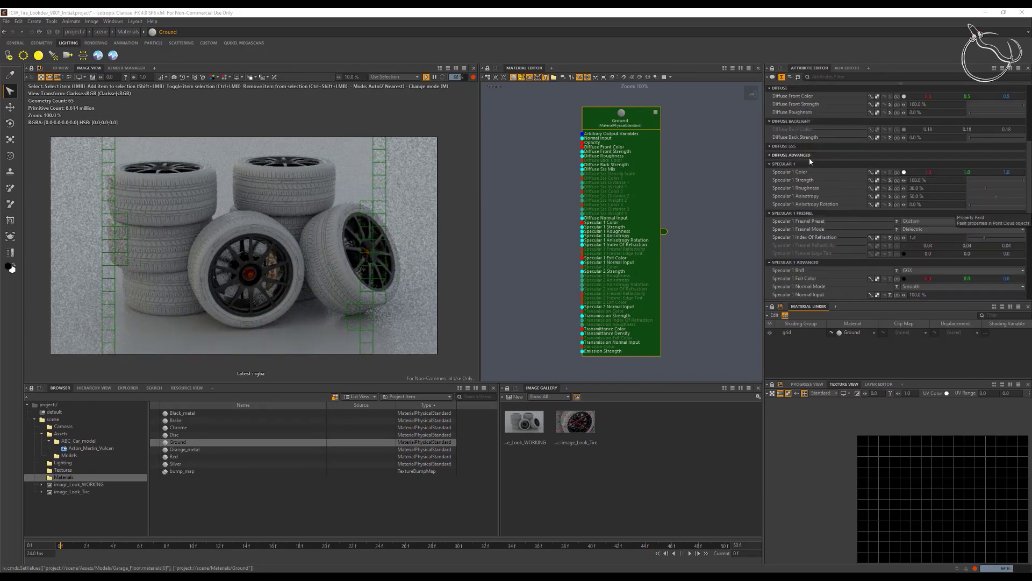
pyautogui.scroll(9, 809, 157)
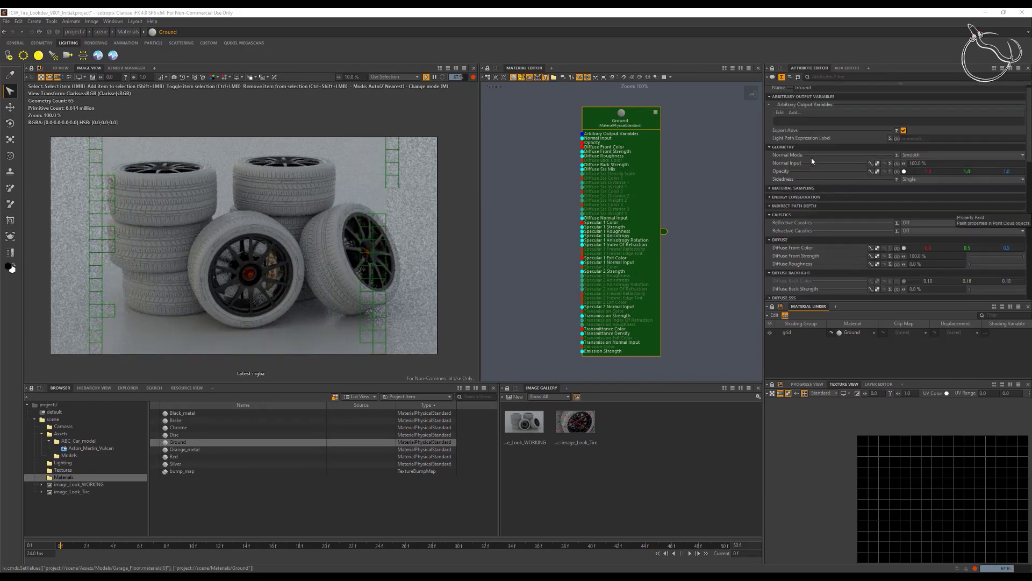
pyautogui.click(801, 206)
pyautogui.click(922, 230)
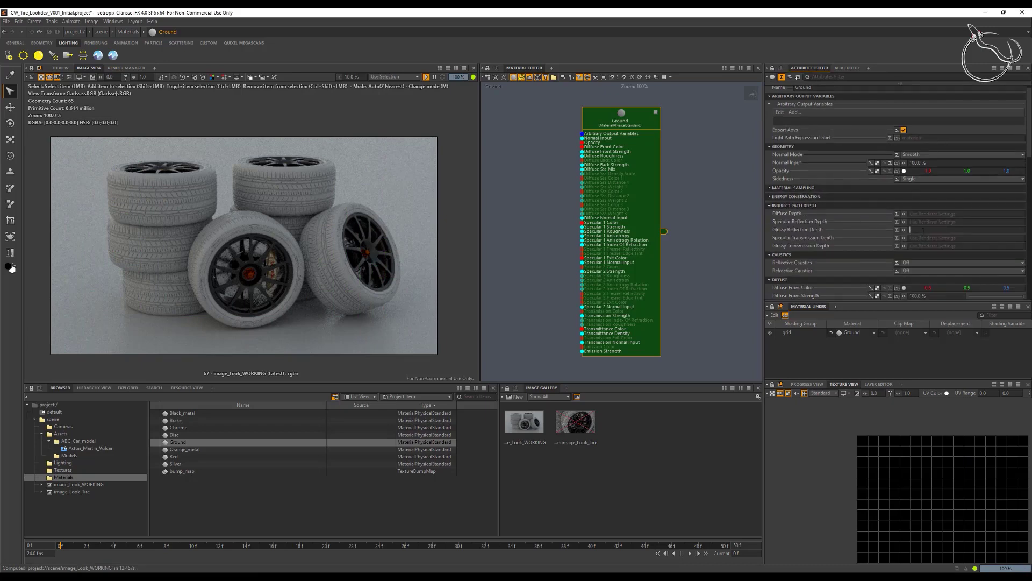
pyautogui.write('2')
pyautogui.press('Tab')
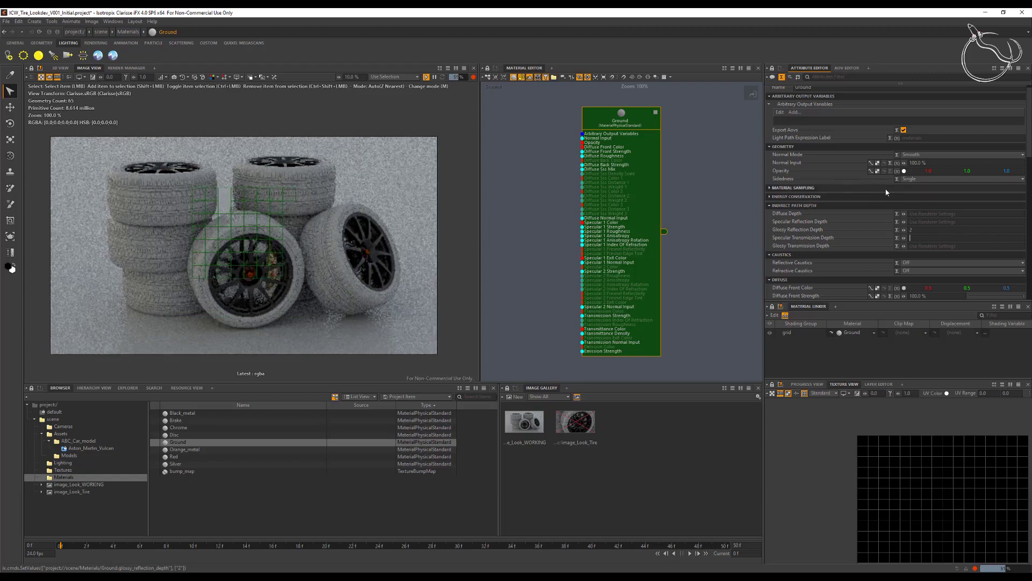
# Set the Ground material's Diffuse Front Color to black
pyautogui.scroll(-2, 971, 233)
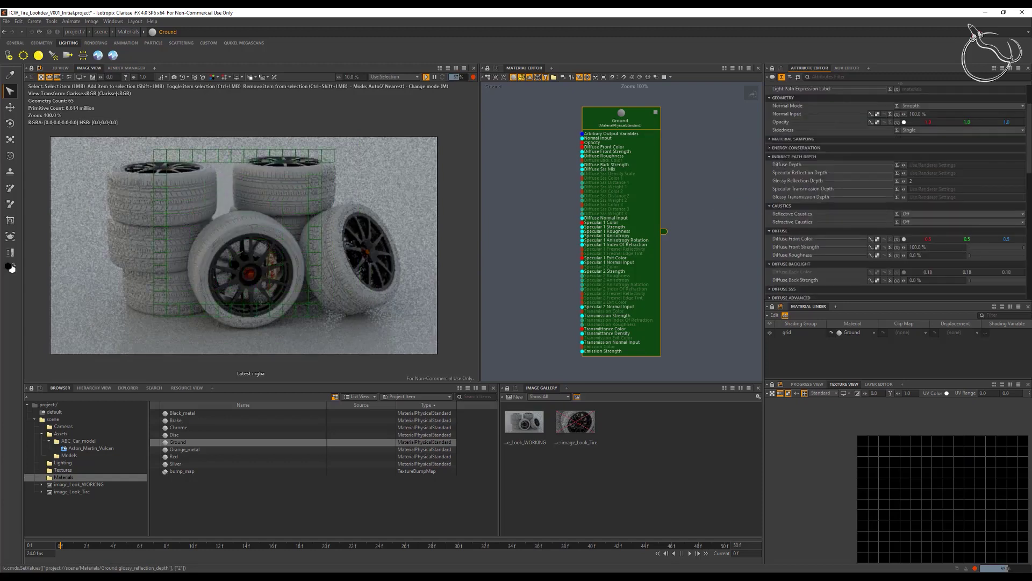
pyautogui.click(904, 240)
pyautogui.moveTo(521, 293); pyautogui.dragTo(527, 361)
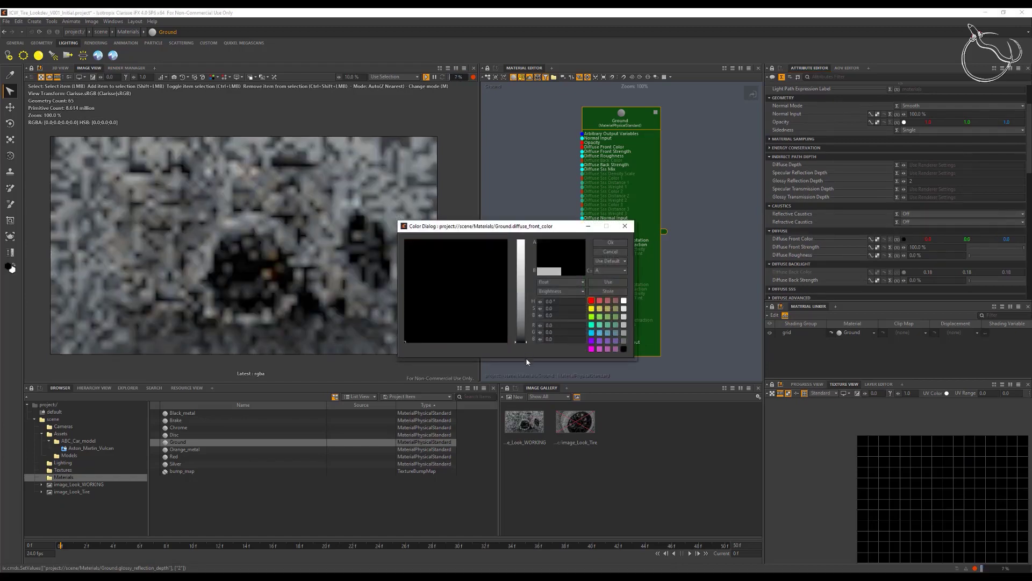
pyautogui.click(610, 242)
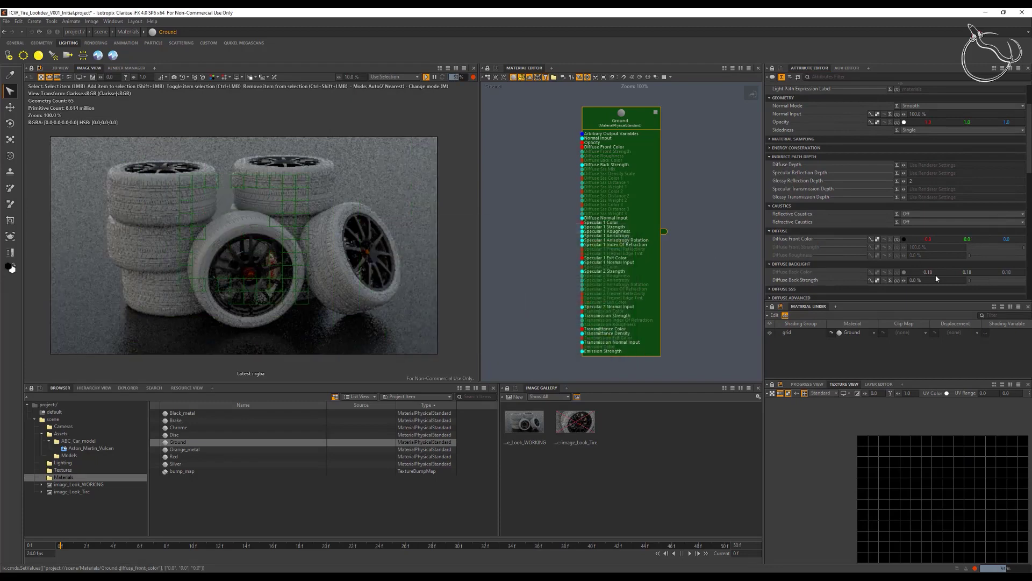
# Set the Ground material's Specular 1 Strength to 40% and adjust its Specular 1 Index Of Refraction
pyautogui.scroll(-3, 917, 230)
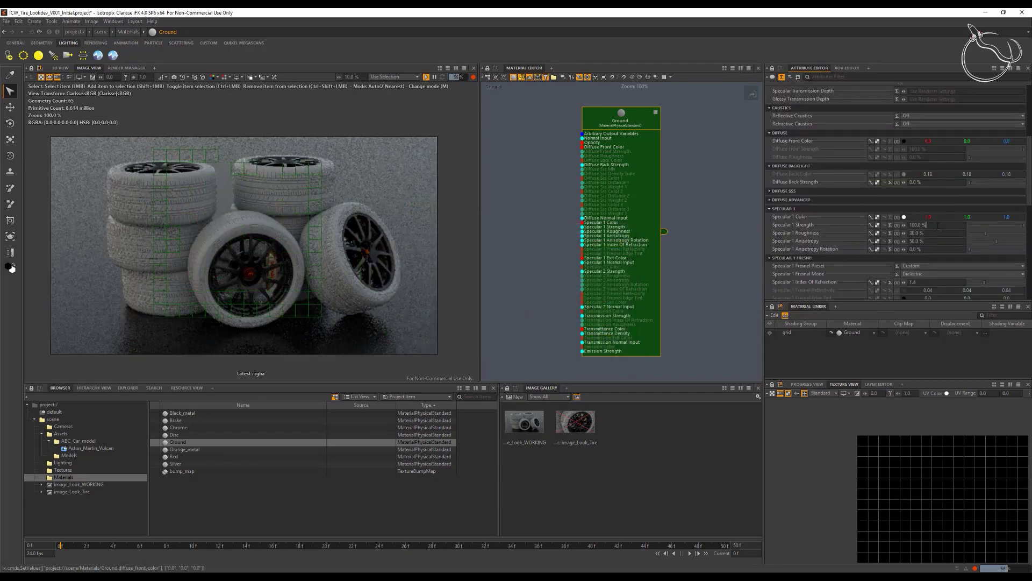
pyautogui.click(938, 224)
pyautogui.write('40')
pyautogui.click(939, 233)
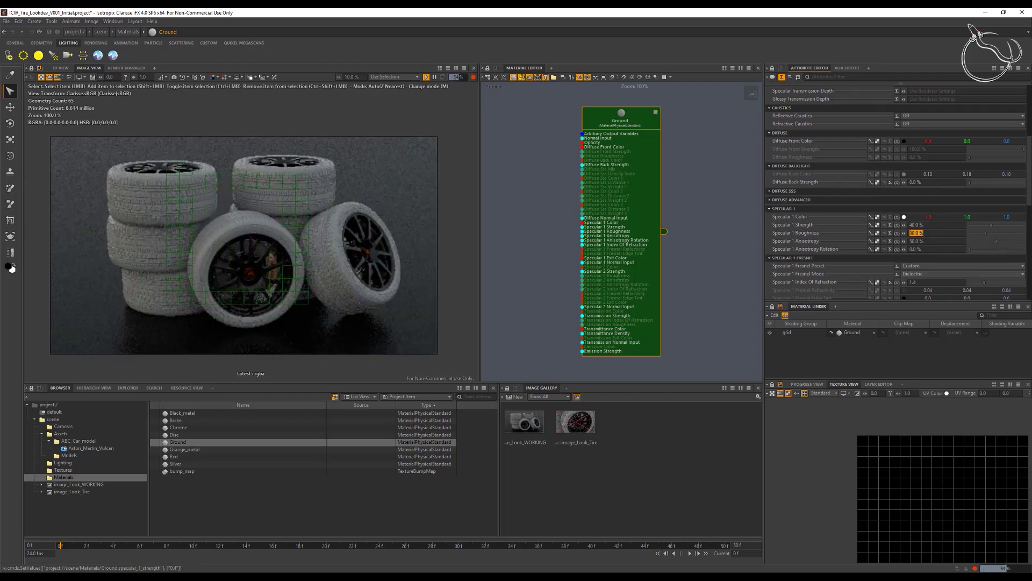
pyautogui.click(925, 281)
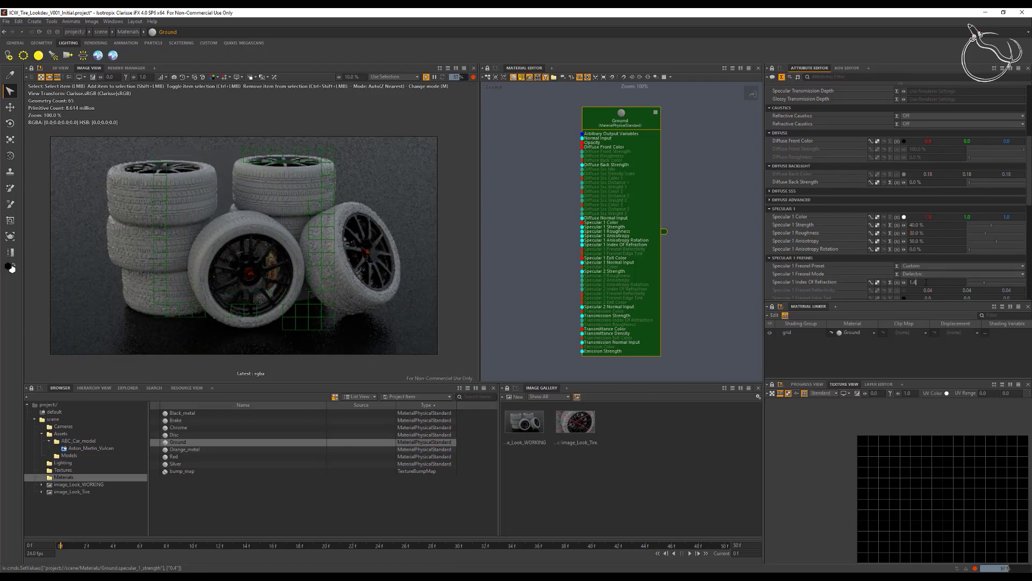
pyautogui.press('Tab')
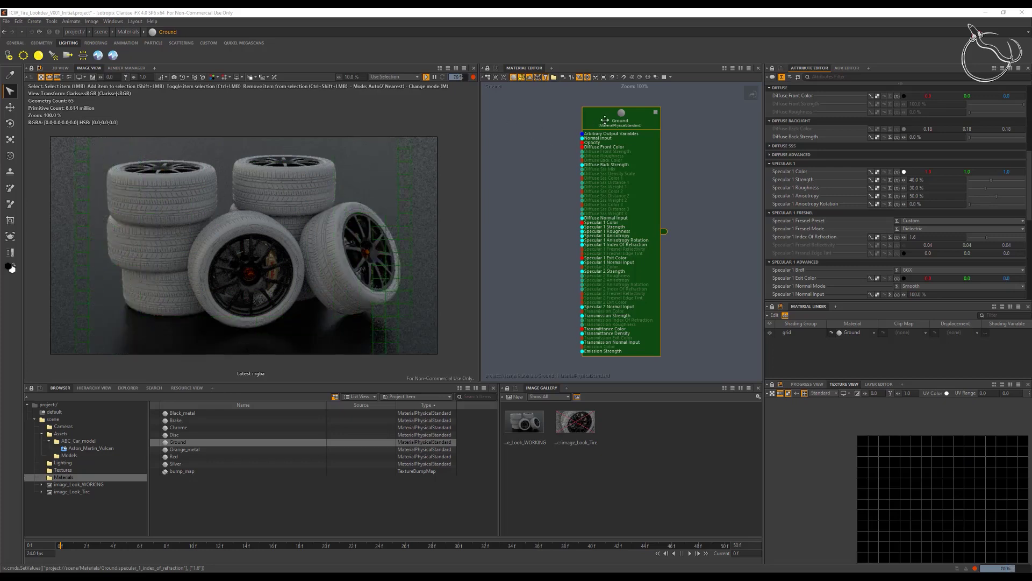
# Shift the Ground node aside to free graph space and move the bump_map texture into the Textures folder
pyautogui.moveTo(601, 116); pyautogui.dragTo(684, 115)
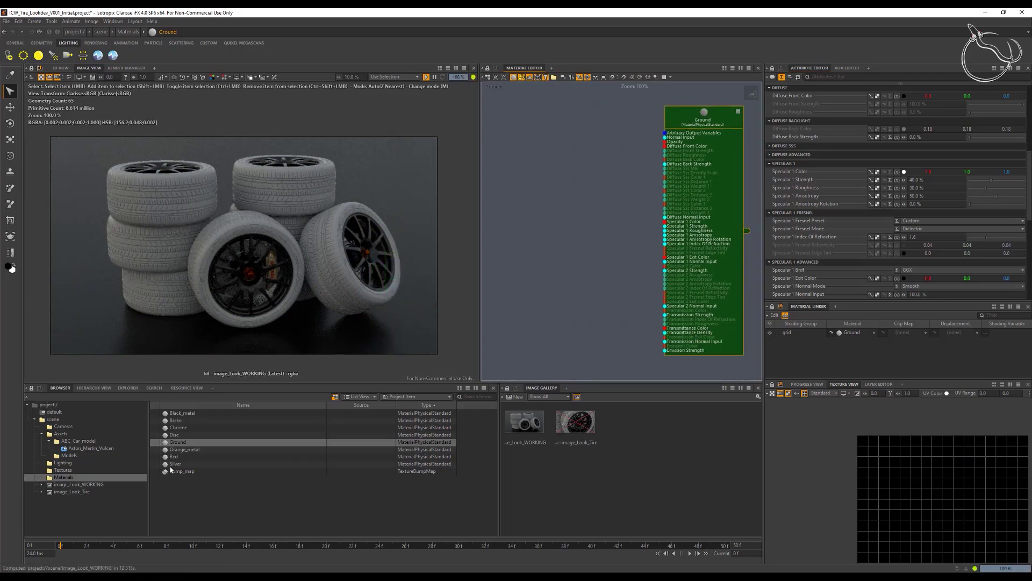
pyautogui.moveTo(170, 471); pyautogui.dragTo(63, 473)
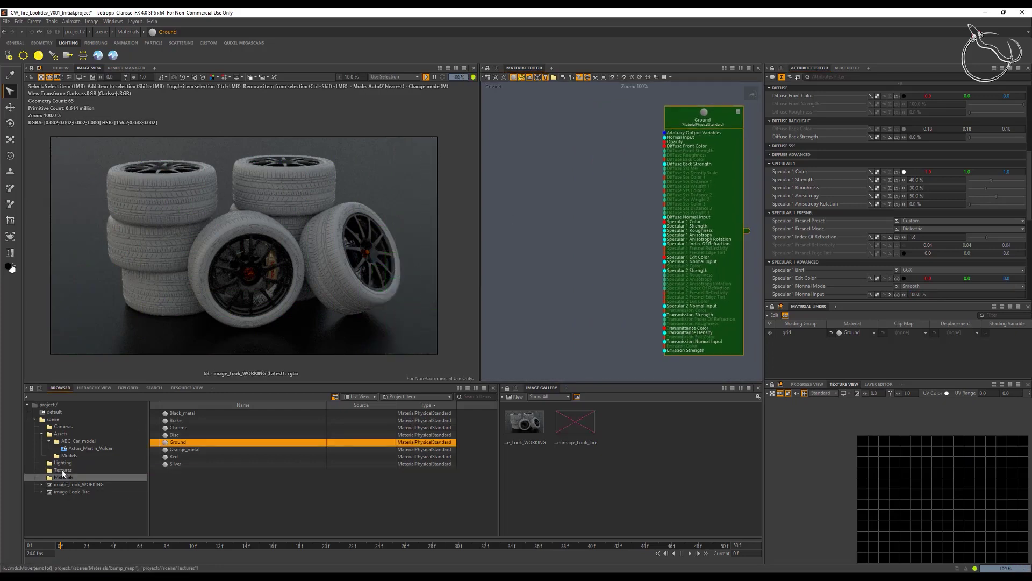
pyautogui.click(63, 470)
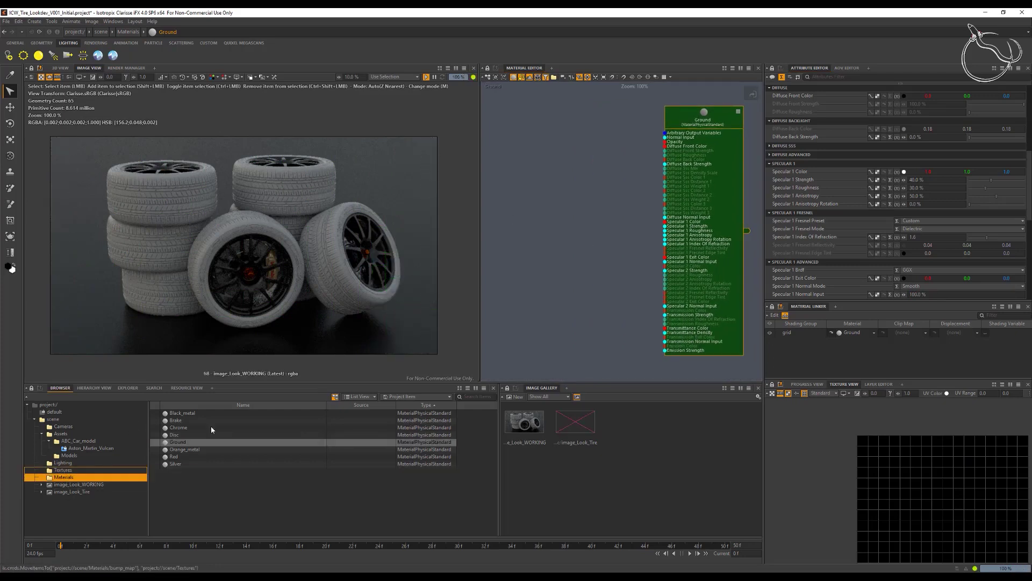
# Show the node library in the material editor, widen the editor and reposition the Ground node
pyautogui.click(488, 77)
pyautogui.moveTo(483, 183); pyautogui.dragTo(402, 187)
pyautogui.moveTo(723, 119); pyautogui.dragTo(737, 122)
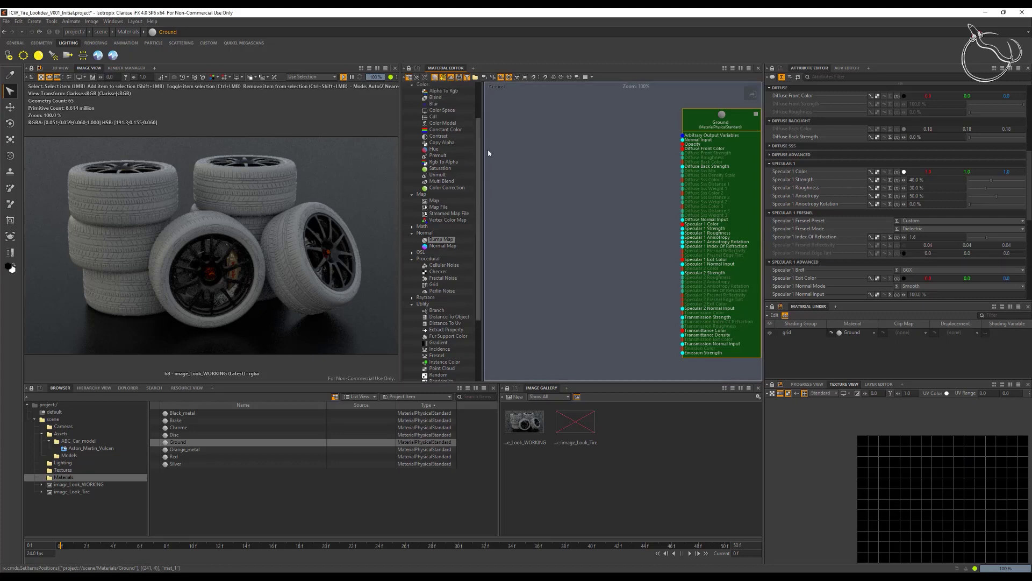
# Add a Map File texture node, name it Ice_Rough and connect it to Ground's Specular 1 Roughness
pyautogui.scroll(3, 453, 152)
pyautogui.moveTo(439, 245); pyautogui.dragTo(550, 156)
pyautogui.press('F2')
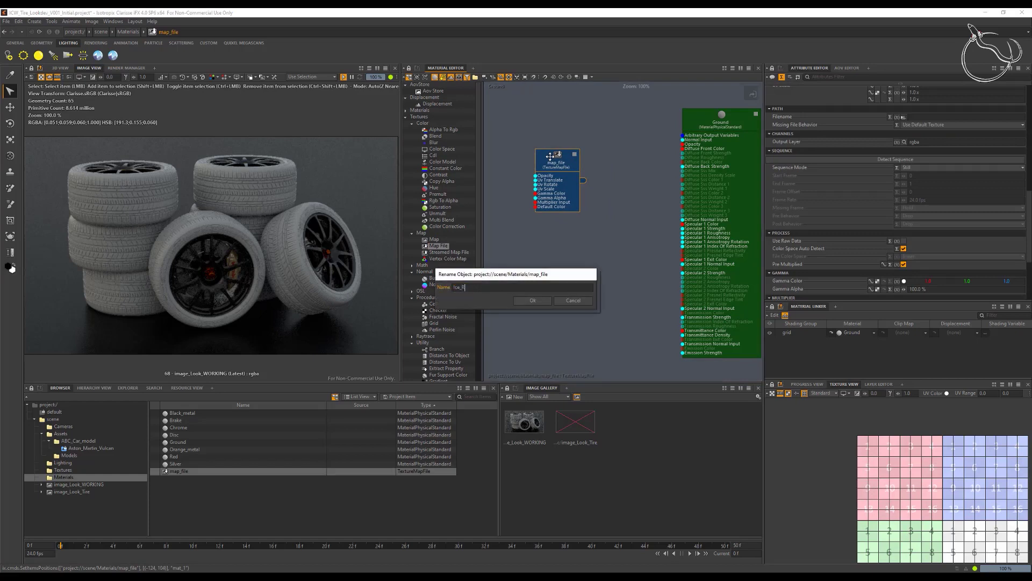
pyautogui.press('Return')
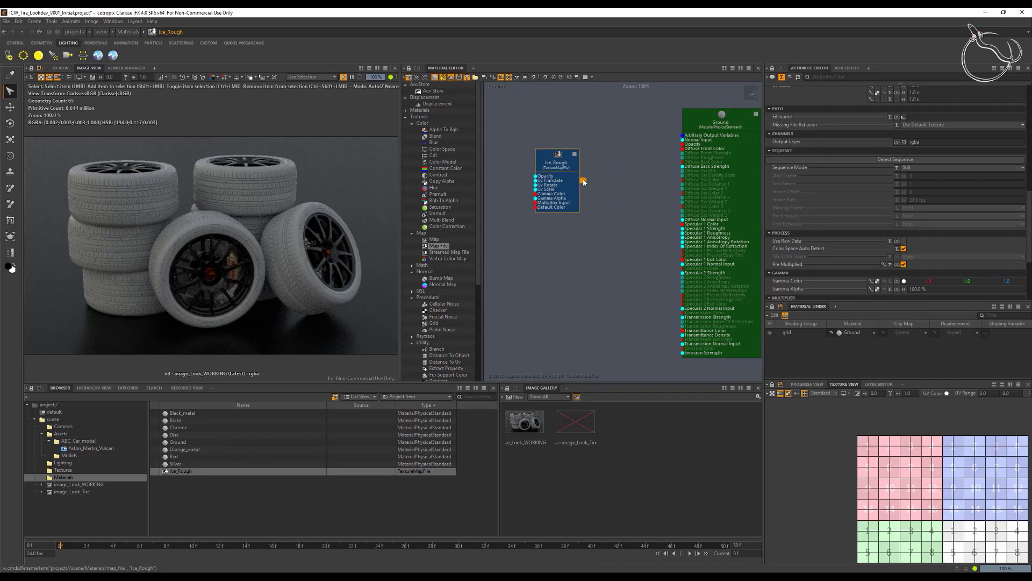
pyautogui.moveTo(583, 182); pyautogui.dragTo(685, 235)
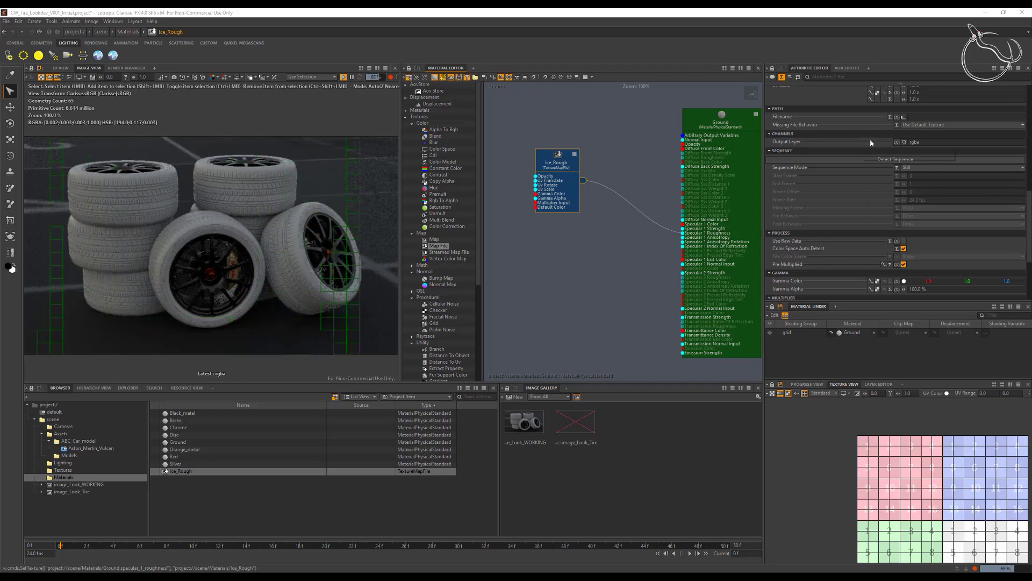
# Load TexturesCom_Ice0031_1_seamless_S.jpg from the project's textures folder as the Ice_Rough map's file
pyautogui.click(904, 116)
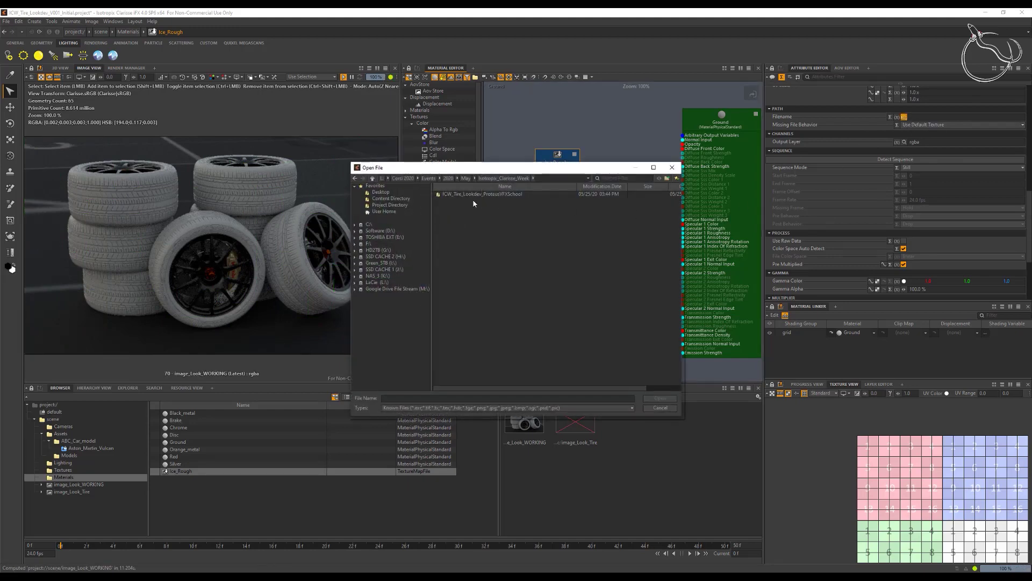
pyautogui.doubleClick(475, 194)
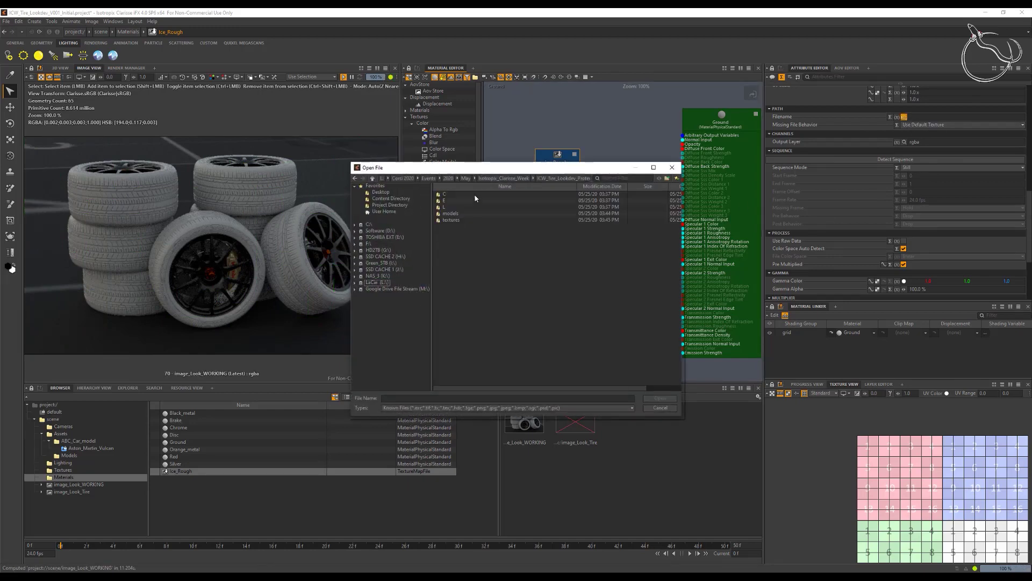
pyautogui.doubleClick(448, 220)
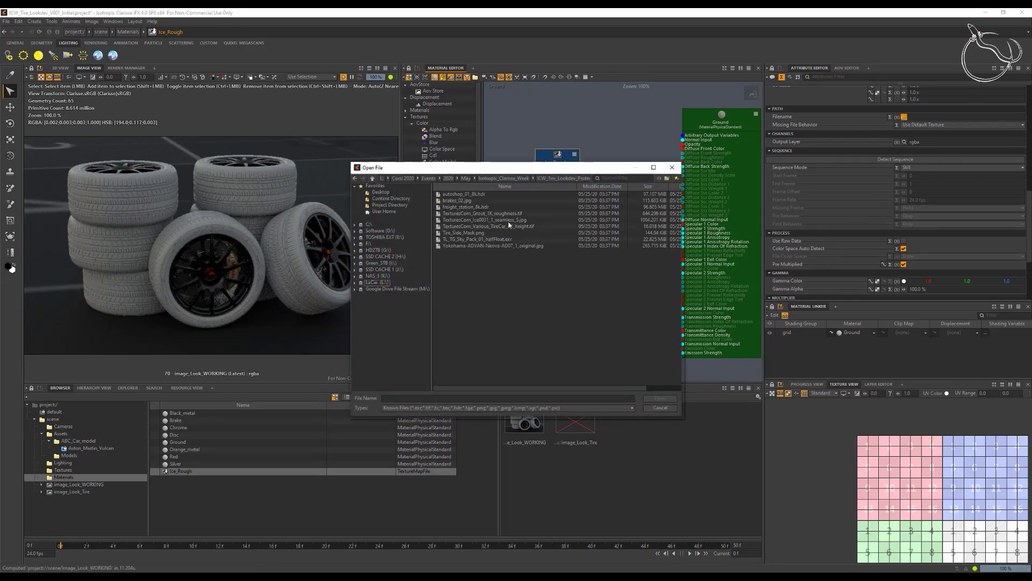
pyautogui.doubleClick(498, 220)
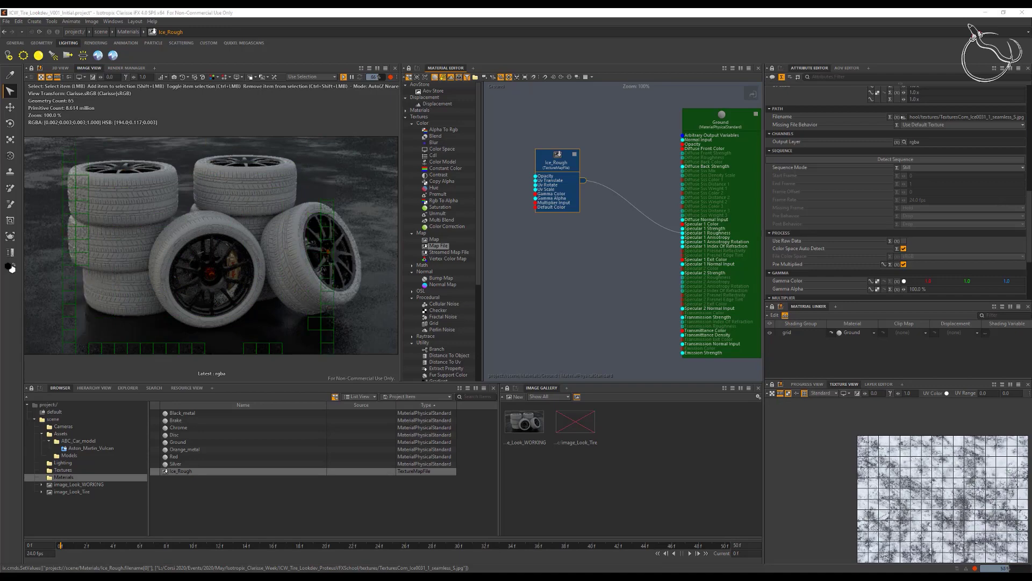
# Set the Ice_Rough texture's Single Channel File Behavior to Force Luminance
pyautogui.scroll(-3, 926, 230)
pyautogui.click(926, 247)
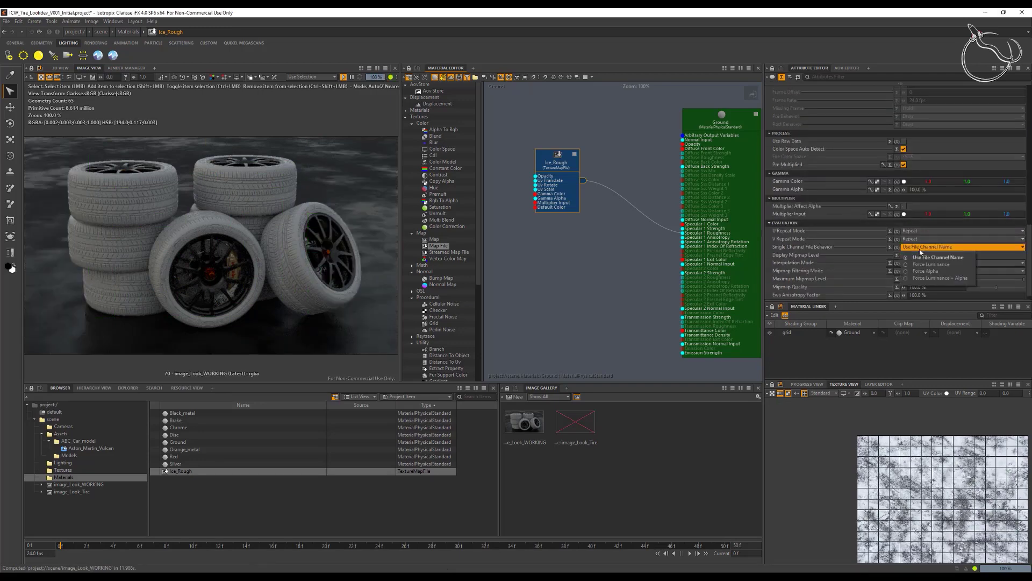
pyautogui.click(926, 267)
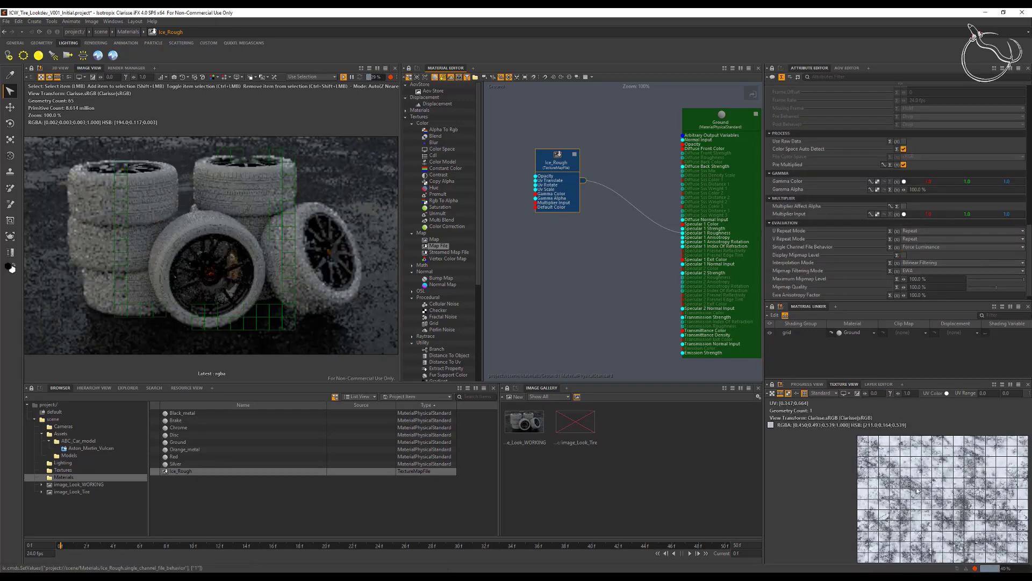
# Set the Ice_Rough texture's UV Scale to 0.5 on all three axes
pyautogui.scroll(2, 936, 204)
pyautogui.scroll(3, 935, 199)
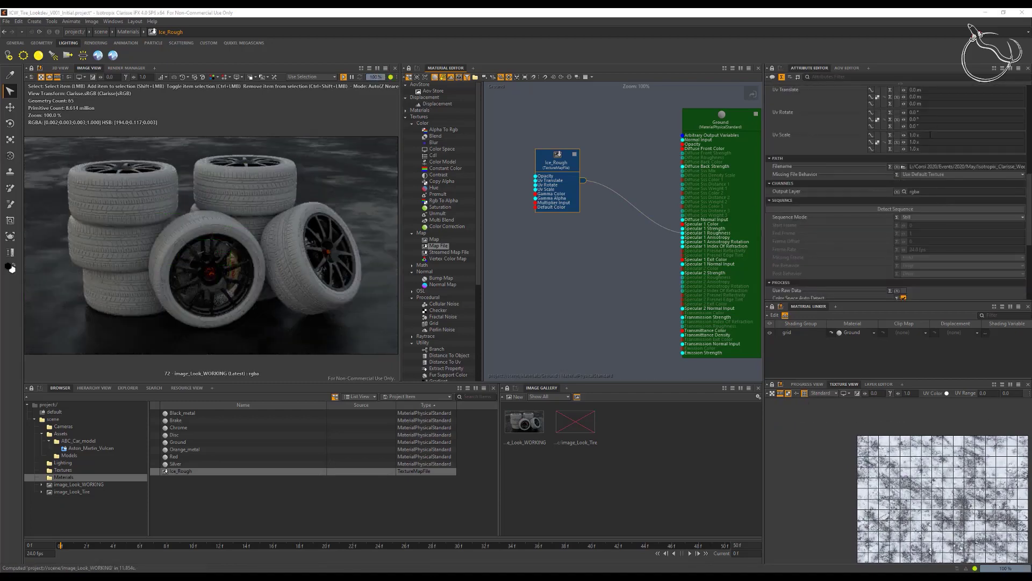
pyautogui.click(930, 135)
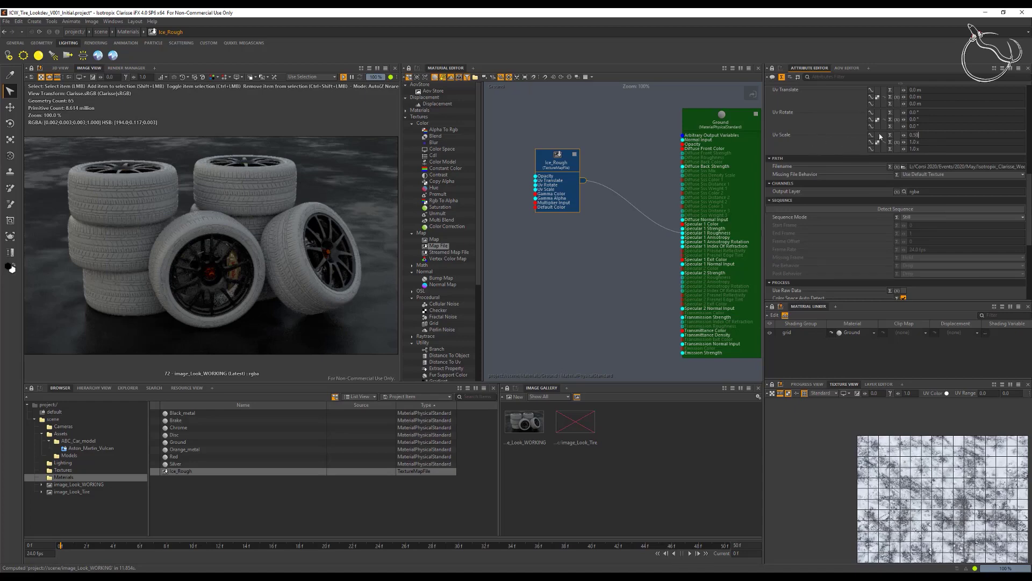
pyautogui.write('0.5')
pyautogui.press('Tab')
pyautogui.write('0.5')
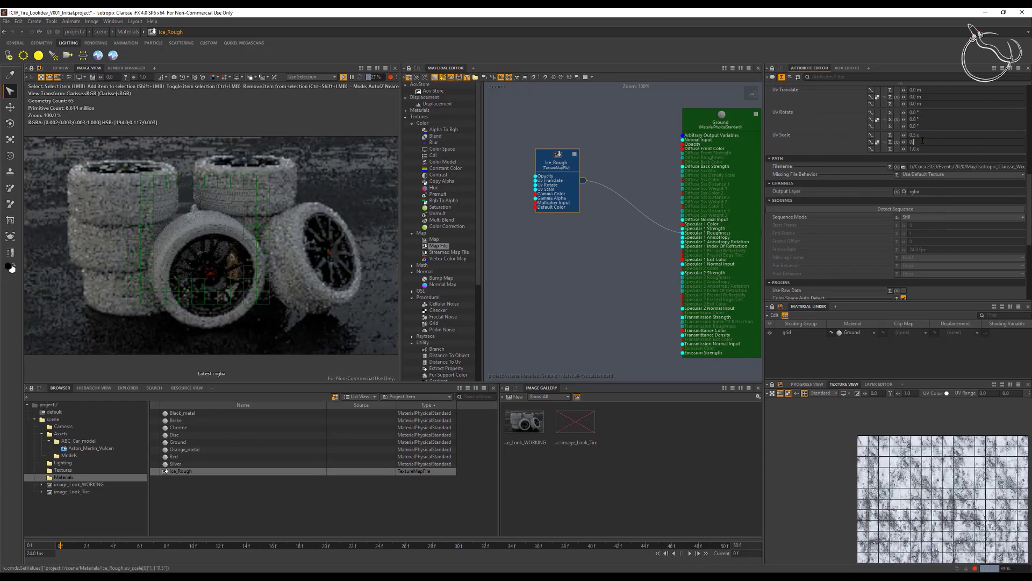
pyautogui.press('Tab')
pyautogui.write('0.5')
pyautogui.press('Tab')
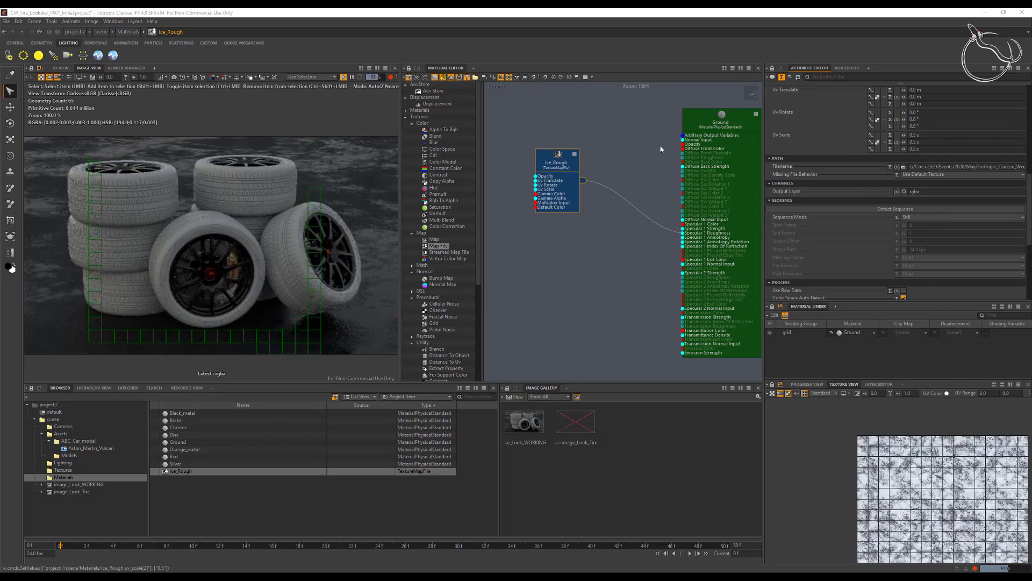
# Move the Ice_Rough node upward and the Ground node outward to free space in the node graph
pyautogui.moveTo(561, 162); pyautogui.dragTo(559, 138)
pyautogui.moveTo(700, 122); pyautogui.dragTo(752, 120)
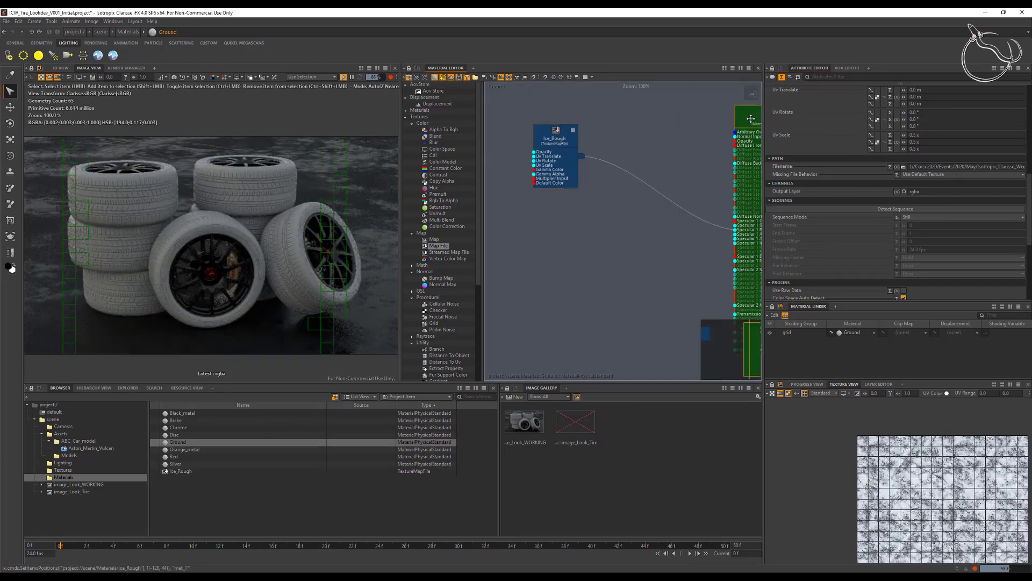
pyautogui.moveTo(560, 144); pyautogui.dragTo(607, 139)
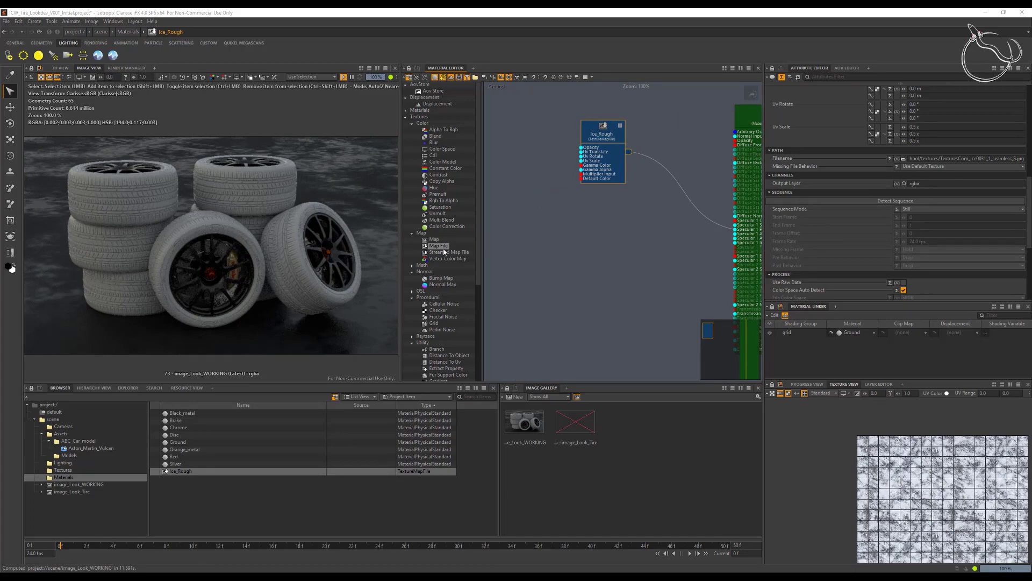
# Add a second Map File texture node below Ice_Rough and name it Pavement_Rough
pyautogui.moveTo(442, 246); pyautogui.dragTo(536, 239)
pyautogui.press('F2')
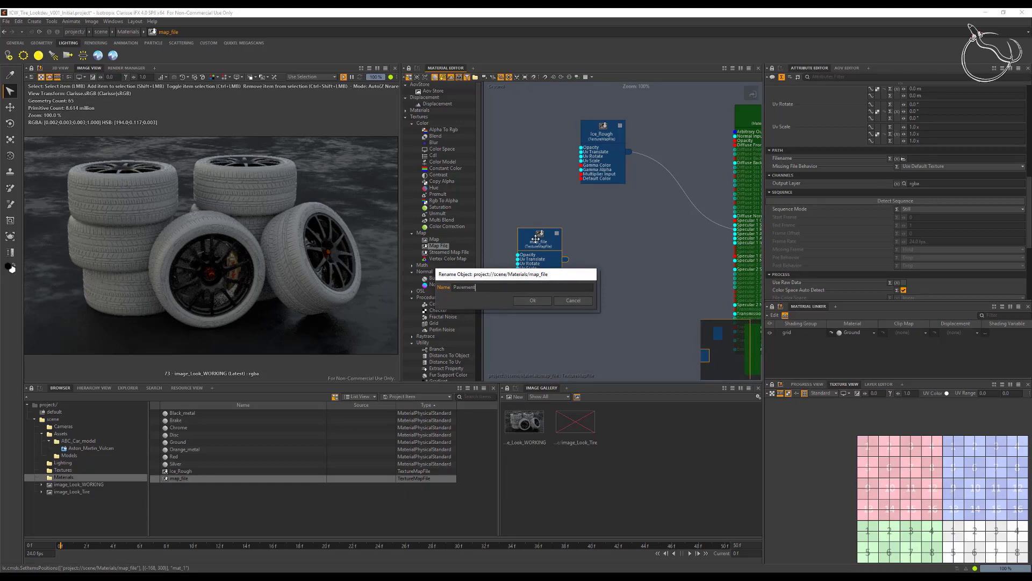
pyautogui.write('Pavement_Rough')
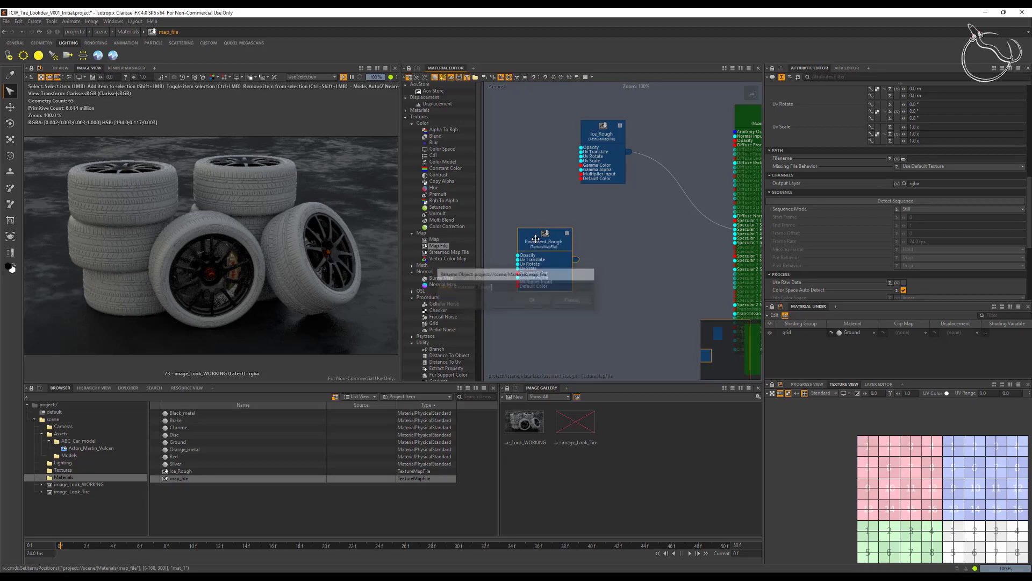
pyautogui.press('Return')
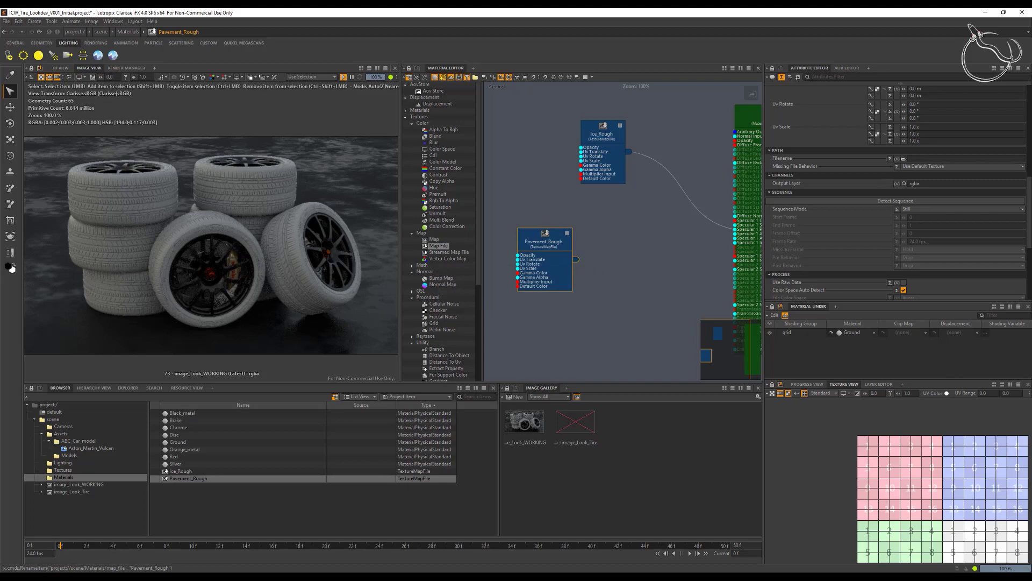
# Load TexturesCom_Grout_1K_roughness.tif into Pavement_Rough and connect it to Ground's Specular 1 Roughness in place of Ice_Rough
pyautogui.click(904, 159)
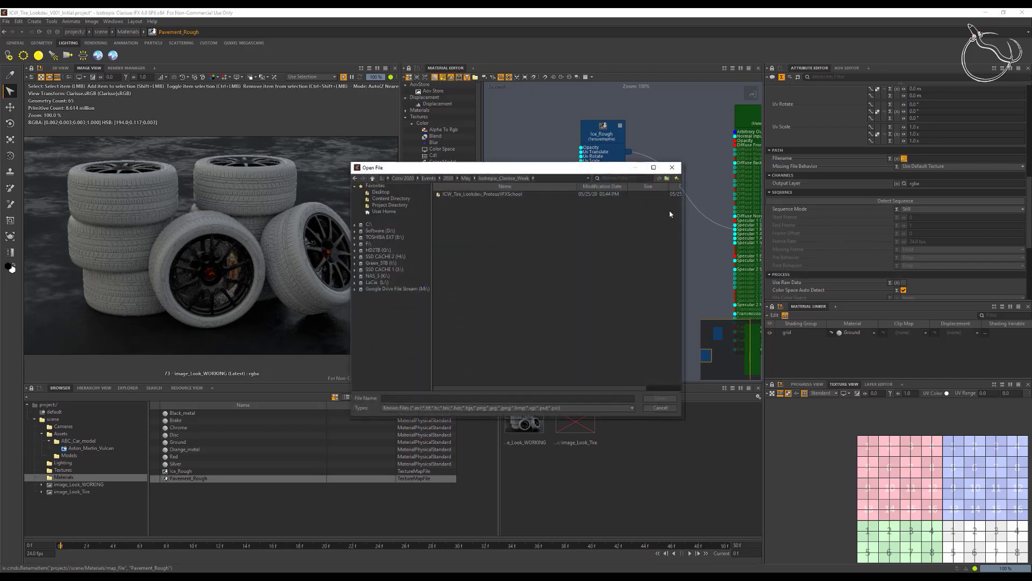
pyautogui.doubleClick(496, 195)
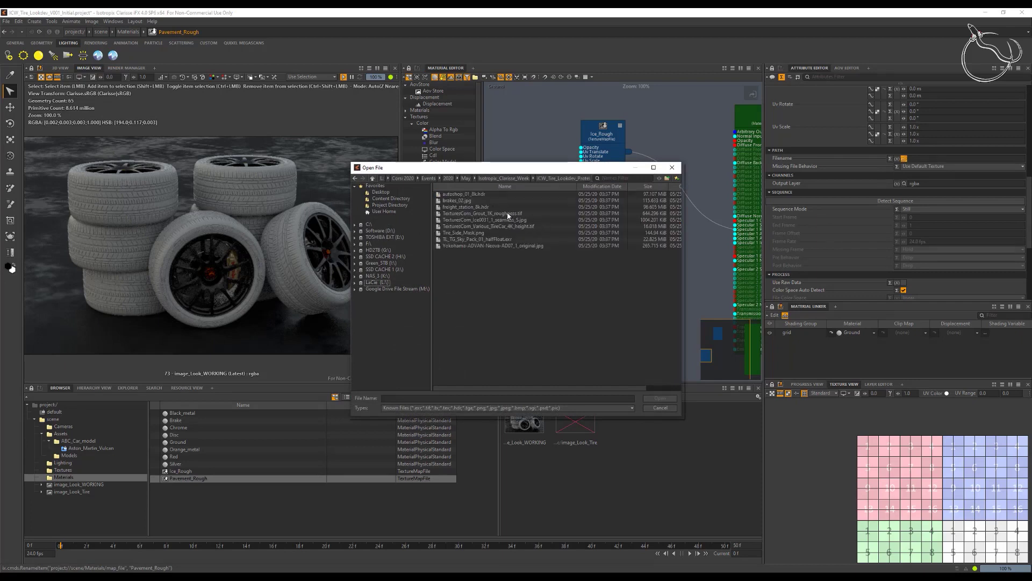
pyautogui.click(507, 213)
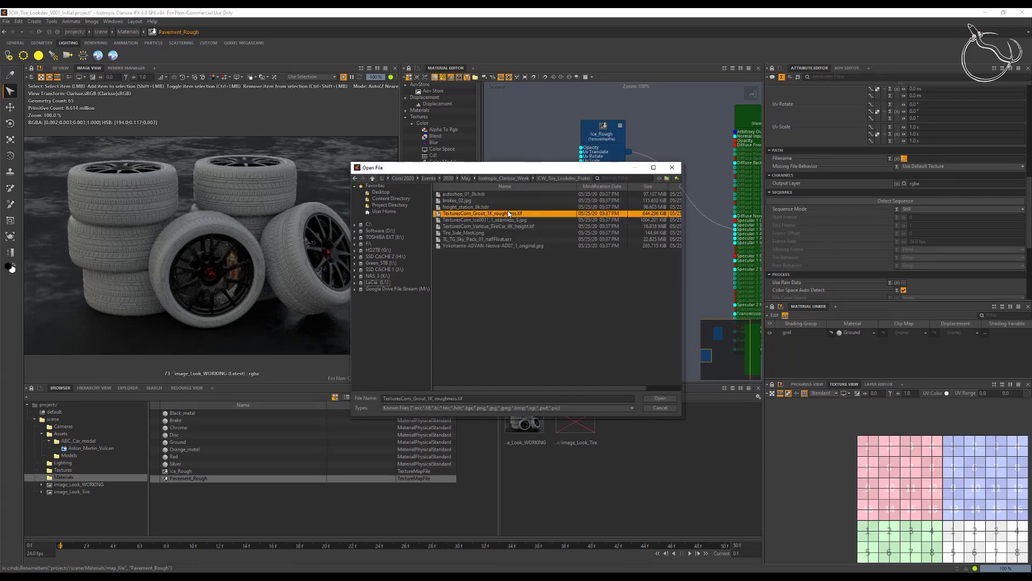
pyautogui.click(662, 398)
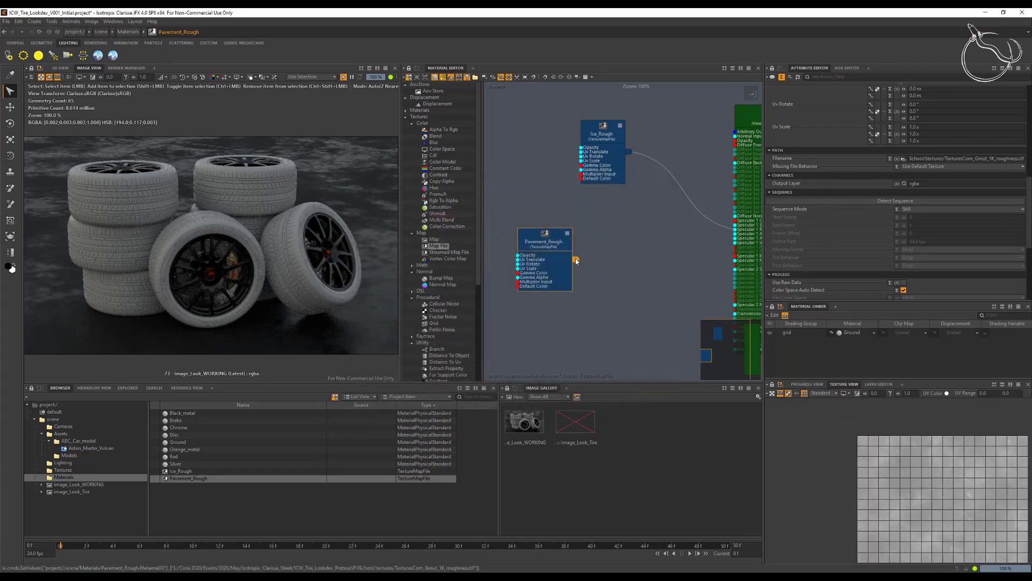
pyautogui.moveTo(575, 260); pyautogui.dragTo(734, 230)
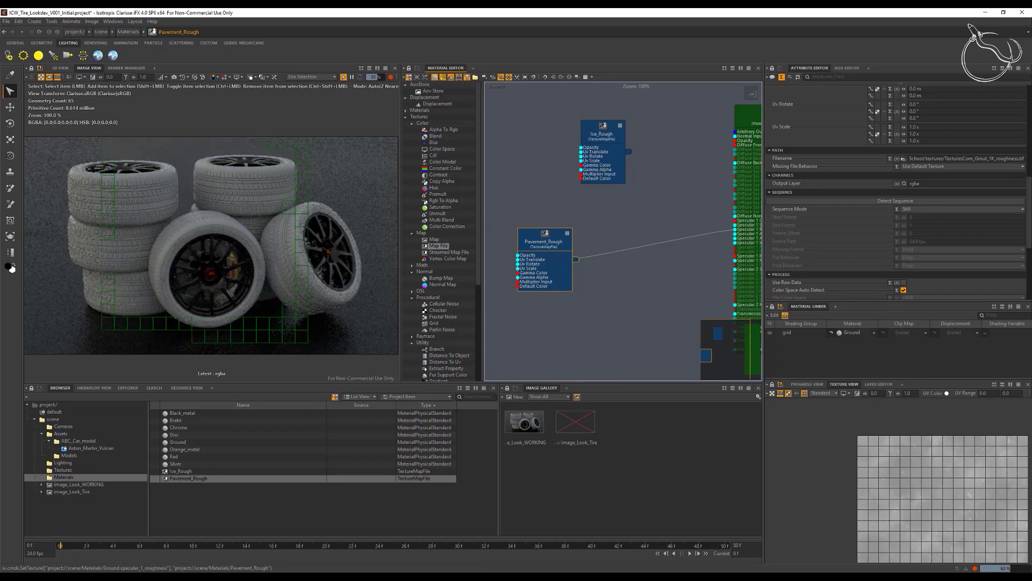
# Set the Pavement_Rough texture's UV Scale to 0.1 on all three axes
pyautogui.click(928, 127)
pyautogui.write('0.')
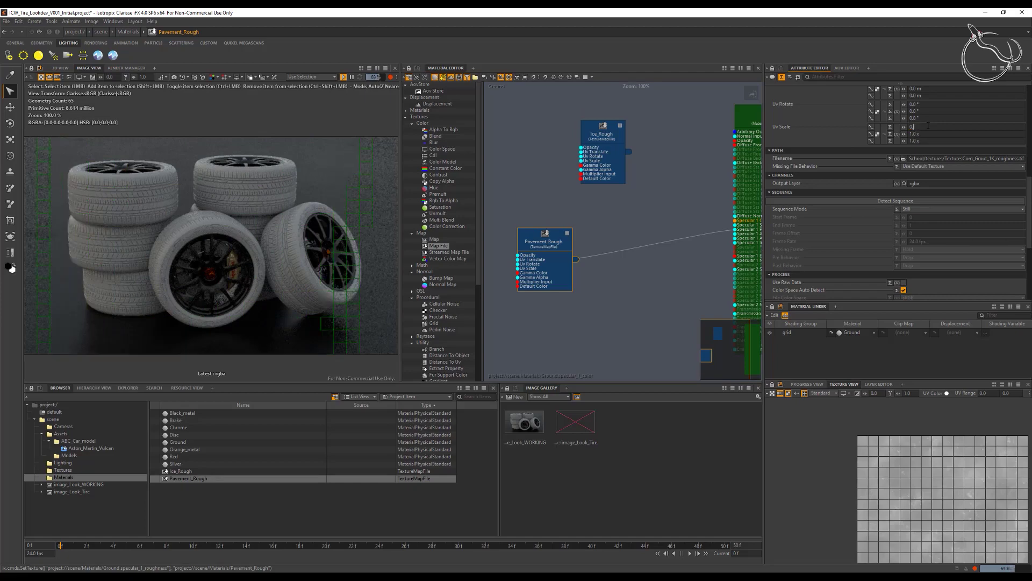
pyautogui.write('0.1 x')
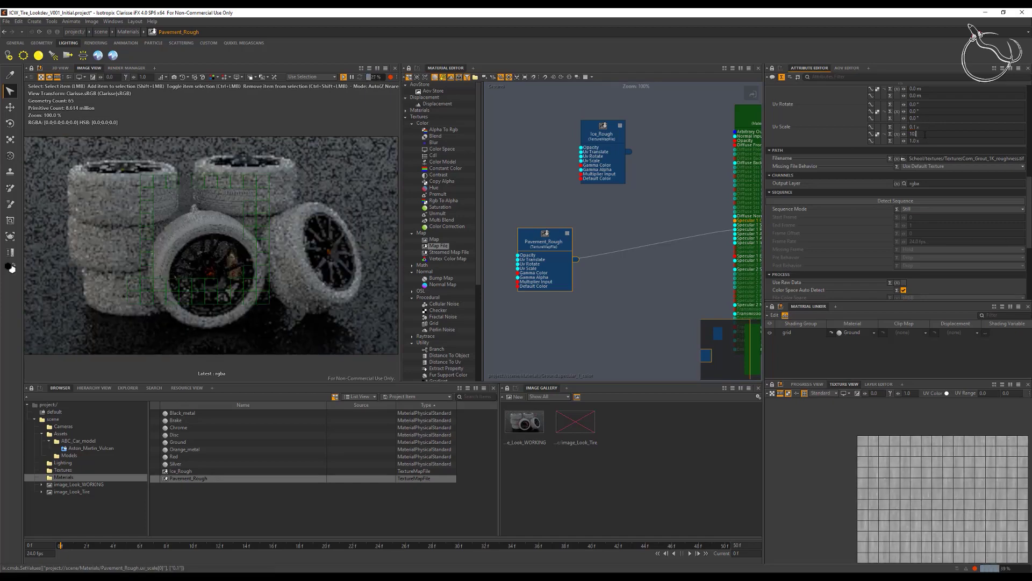
pyautogui.press('Tab')
pyautogui.hotkey('shift', 'Tab')
pyautogui.write('0.1')
pyautogui.press('Tab')
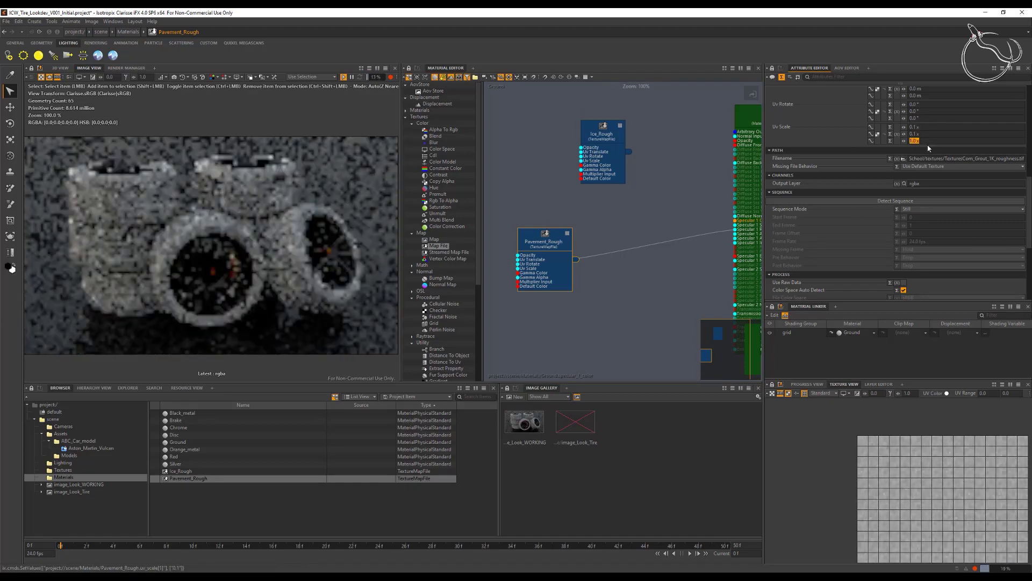
pyautogui.write('0.1')
pyautogui.press('Tab')
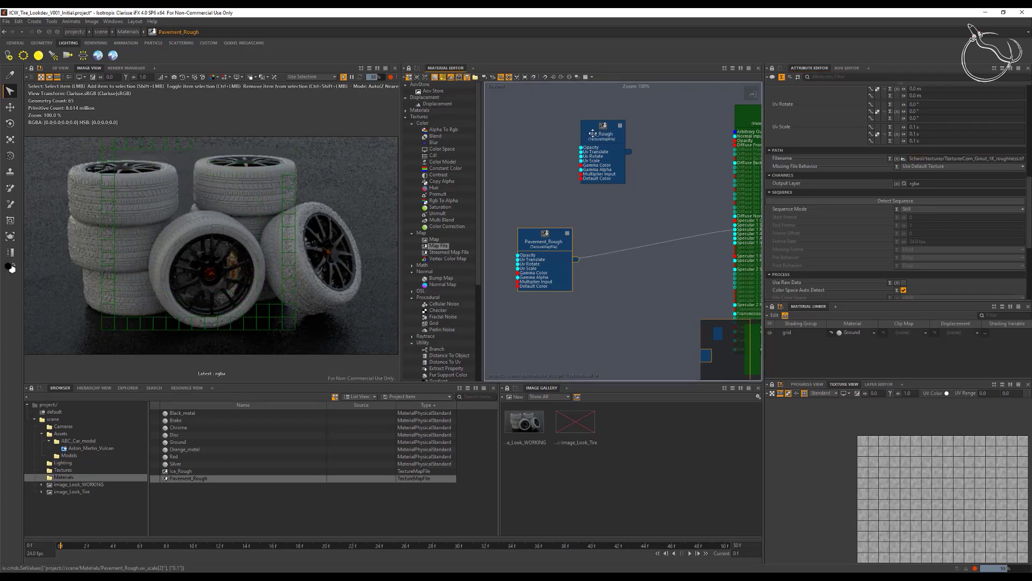
# Add a Blend node feeding Ground's Specular 1 Roughness, with Ice_Rough as Input 1 and Pavement_Rough as Input 2
pyautogui.moveTo(602, 134); pyautogui.dragTo(530, 126)
pyautogui.moveTo(438, 137); pyautogui.dragTo(735, 231)
pyautogui.moveTo(555, 143); pyautogui.dragTo(662, 179)
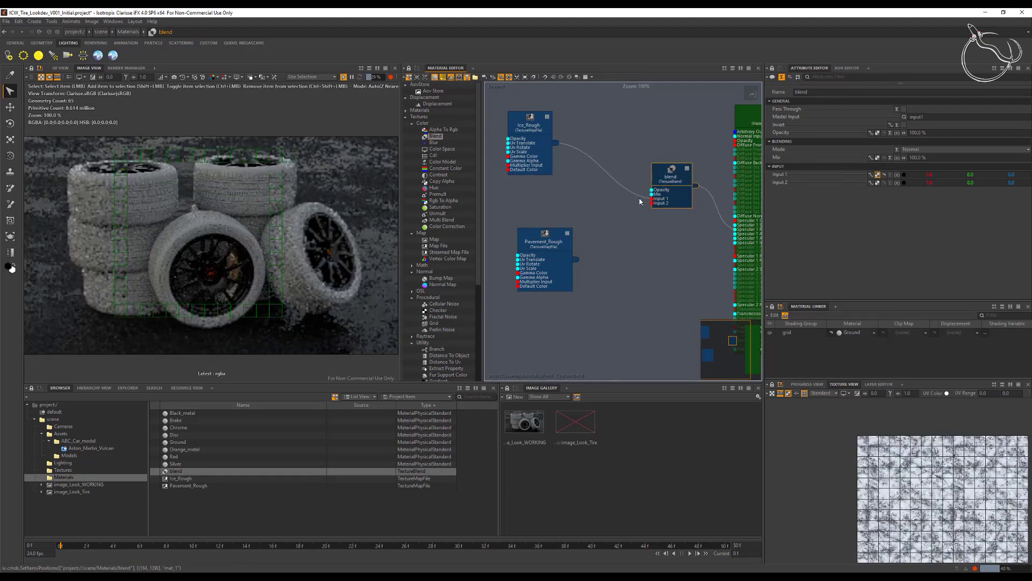
pyautogui.moveTo(576, 259); pyautogui.dragTo(654, 204)
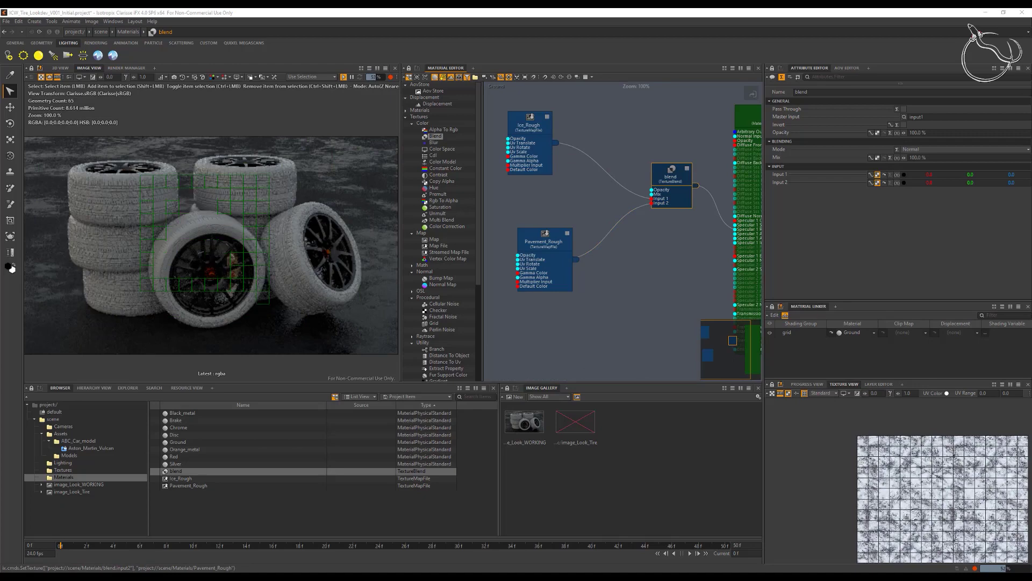
# Set the blend node's mode to Add and its Mix to 20%
pyautogui.click(930, 150)
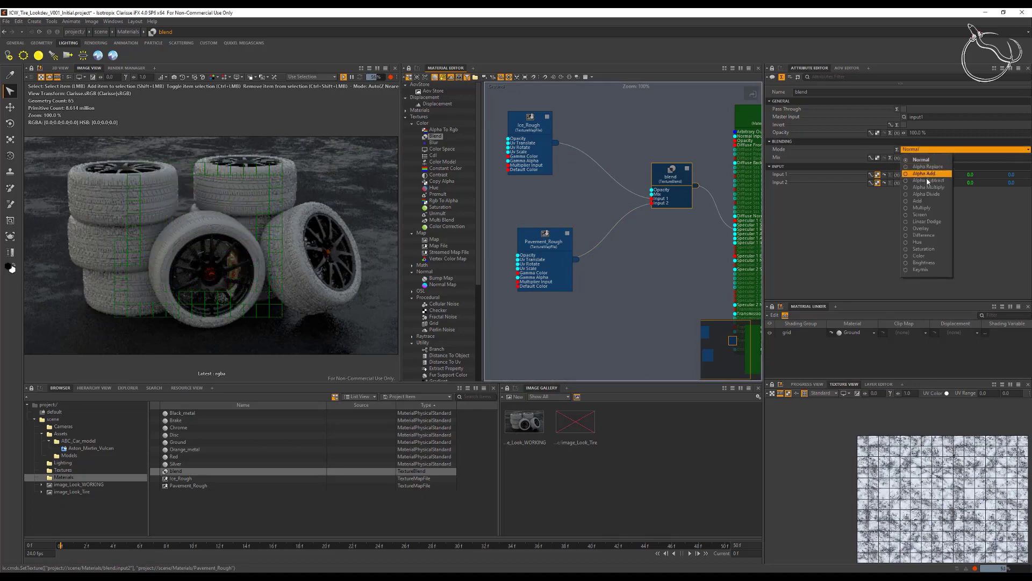
pyautogui.click(923, 201)
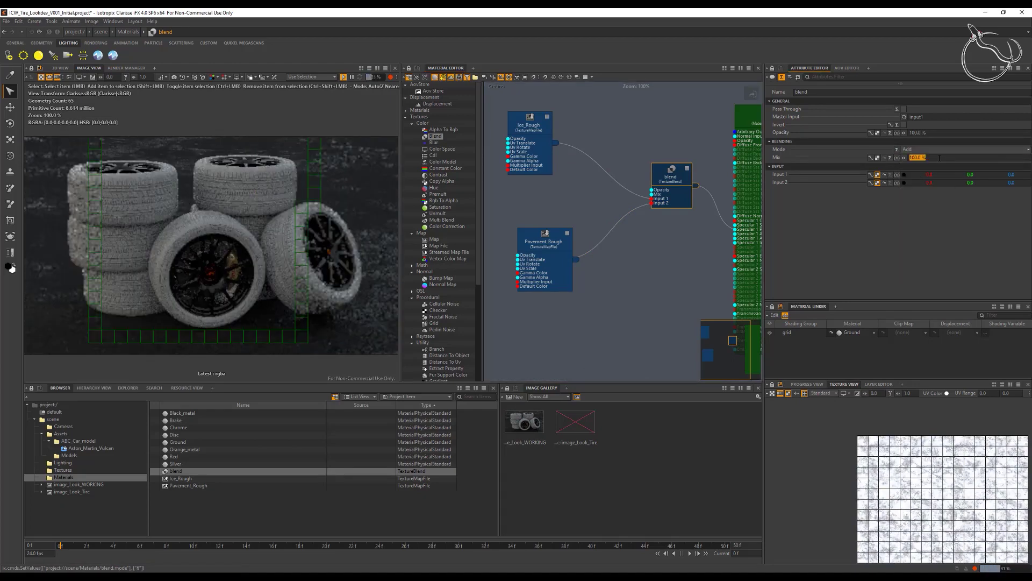
pyautogui.click(940, 157)
pyautogui.write('20')
pyautogui.press('Return')
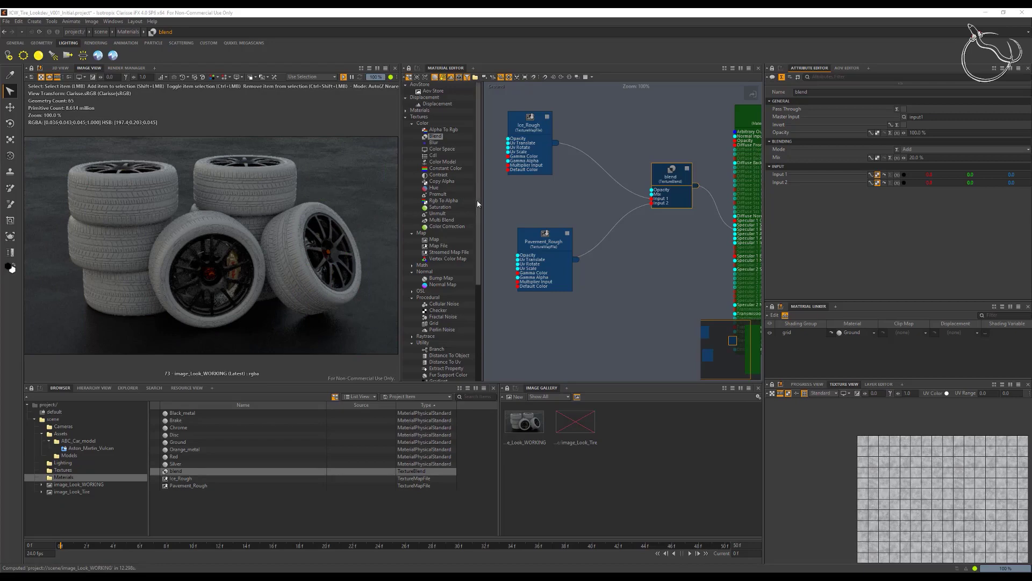
# Make room among the texture nodes and connect a new Fractal Noise node to the blend's Input 2 in place of Pavement_Rough
pyautogui.moveTo(543, 240); pyautogui.dragTo(521, 238)
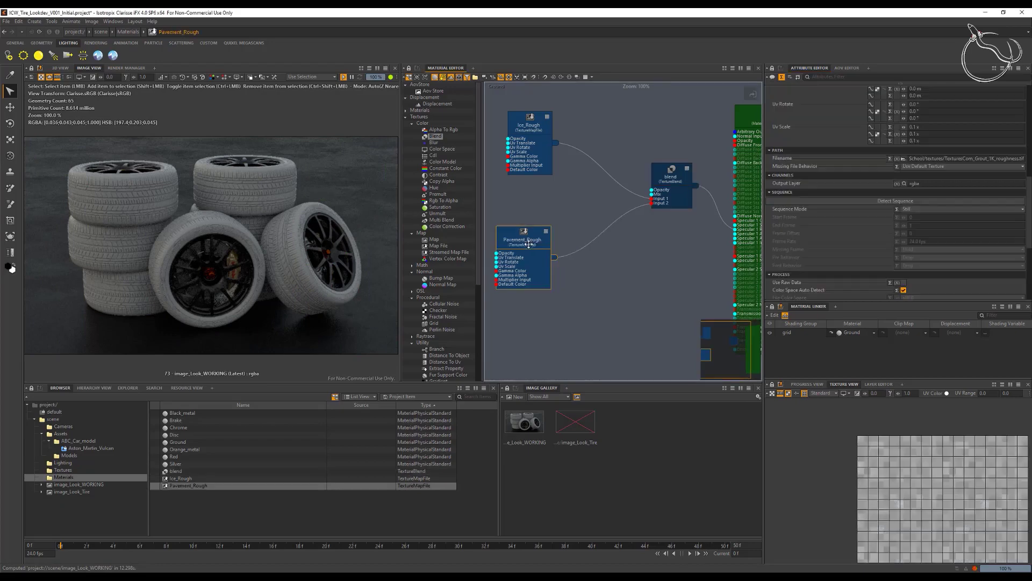
pyautogui.click(548, 116)
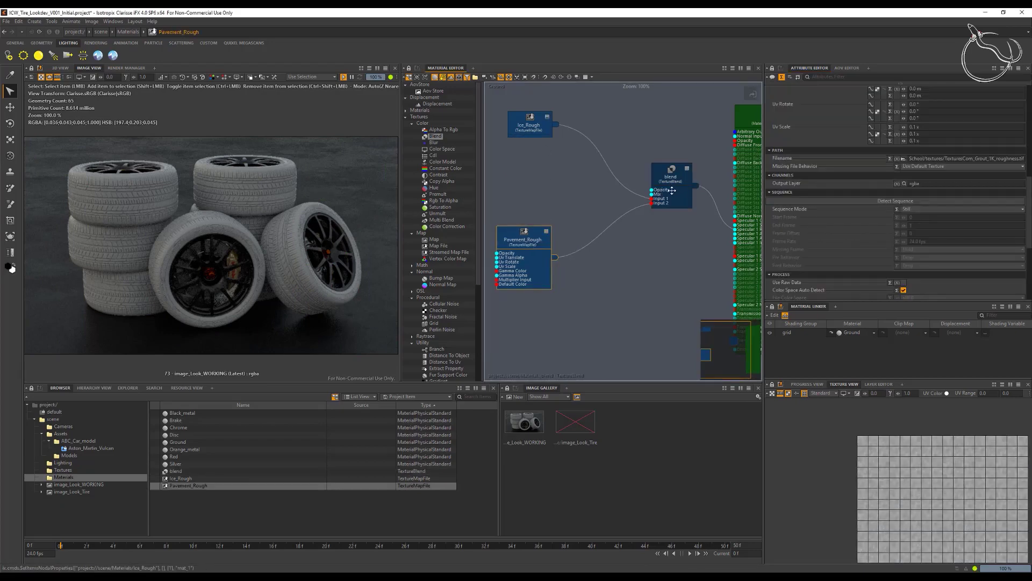
pyautogui.moveTo(672, 191); pyautogui.dragTo(658, 193)
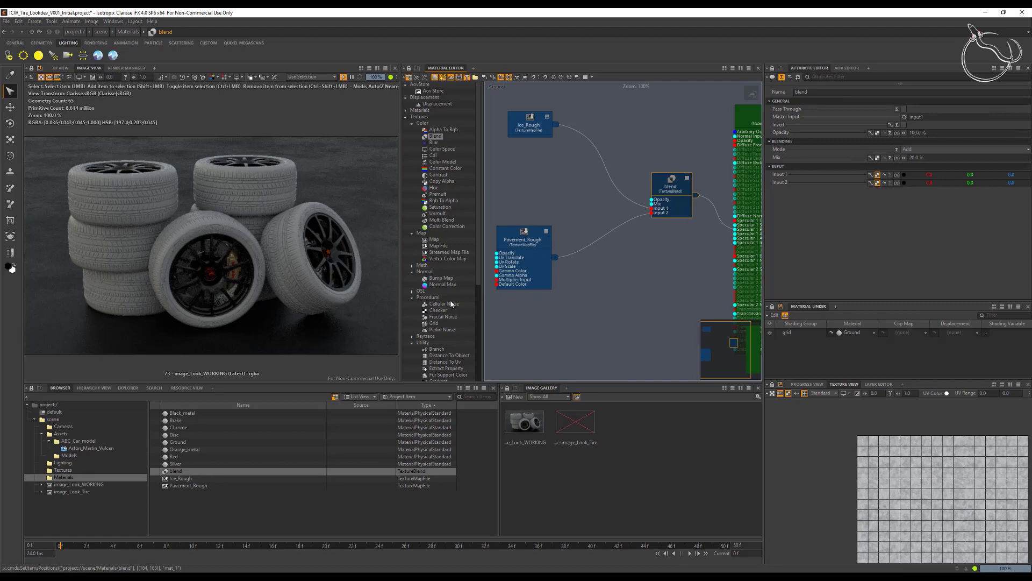
pyautogui.moveTo(444, 316); pyautogui.dragTo(528, 188)
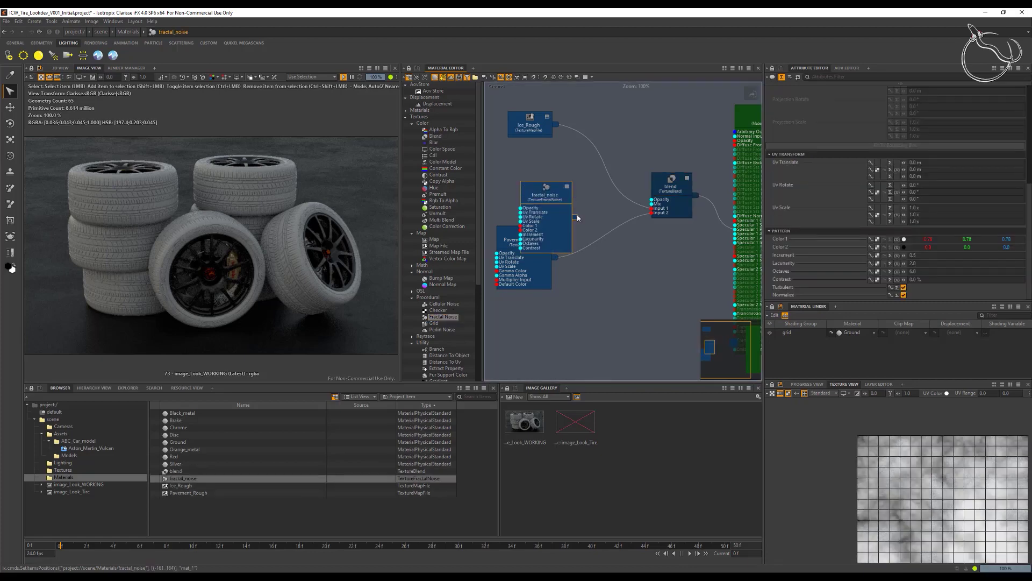
pyautogui.moveTo(576, 216); pyautogui.dragTo(652, 212)
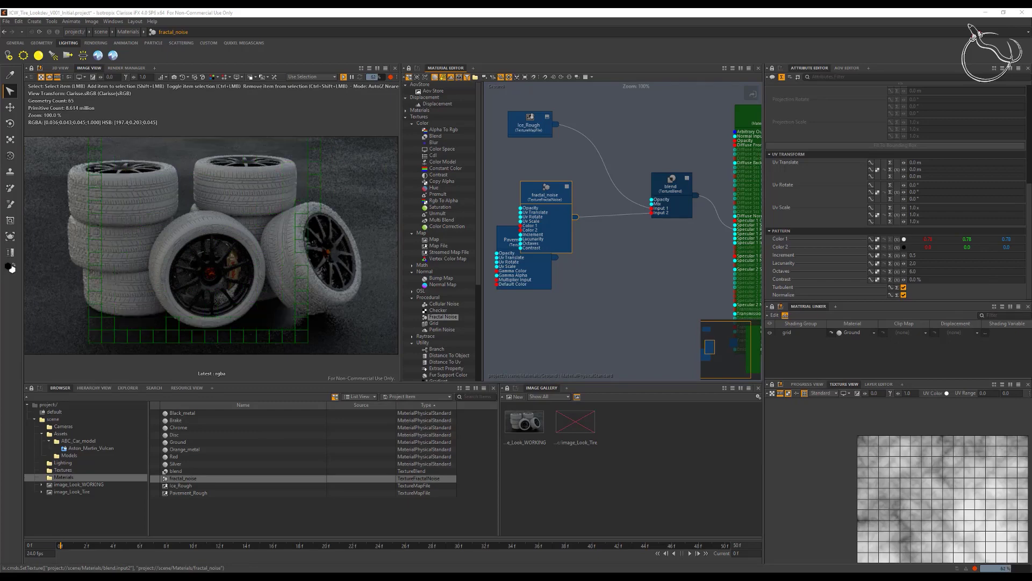
# Set the fractal noise's Color 1 to 0.2 in all three channels
pyautogui.doubleClick(928, 239)
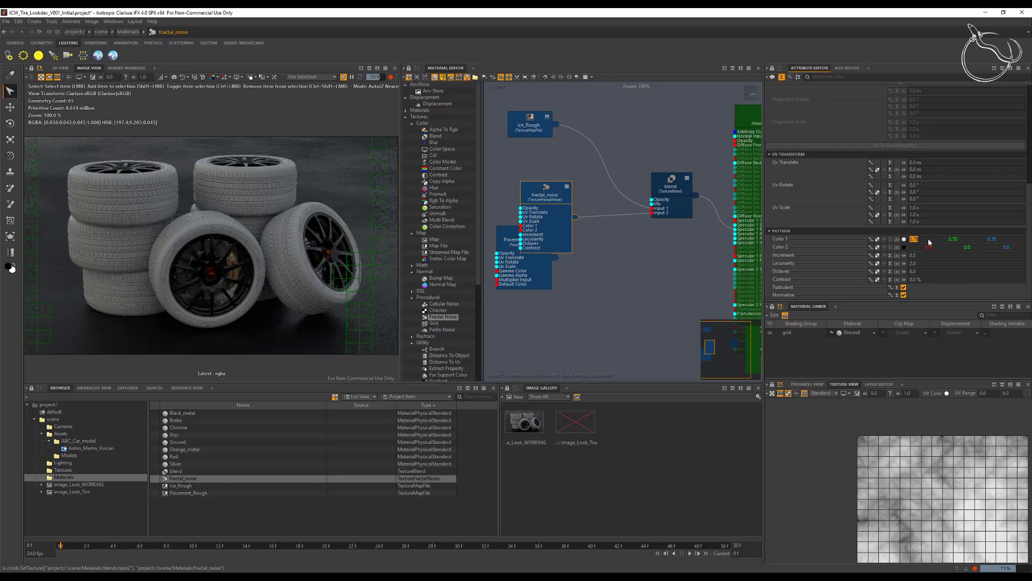
pyautogui.write('0.2')
pyautogui.press('Tab')
pyautogui.write('0.2')
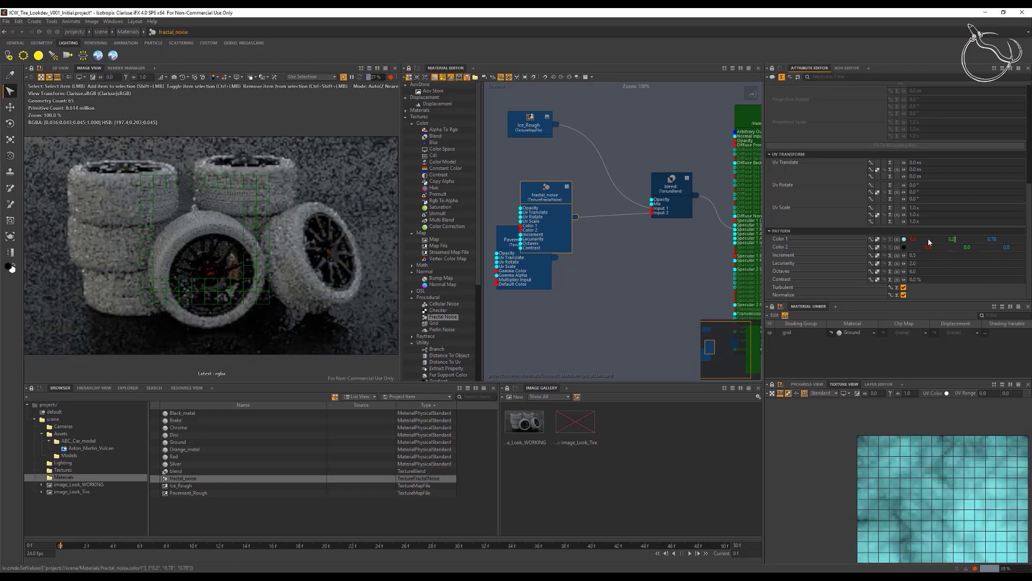
pyautogui.press('Tab')
pyautogui.write('0.2')
pyautogui.press('Tab')
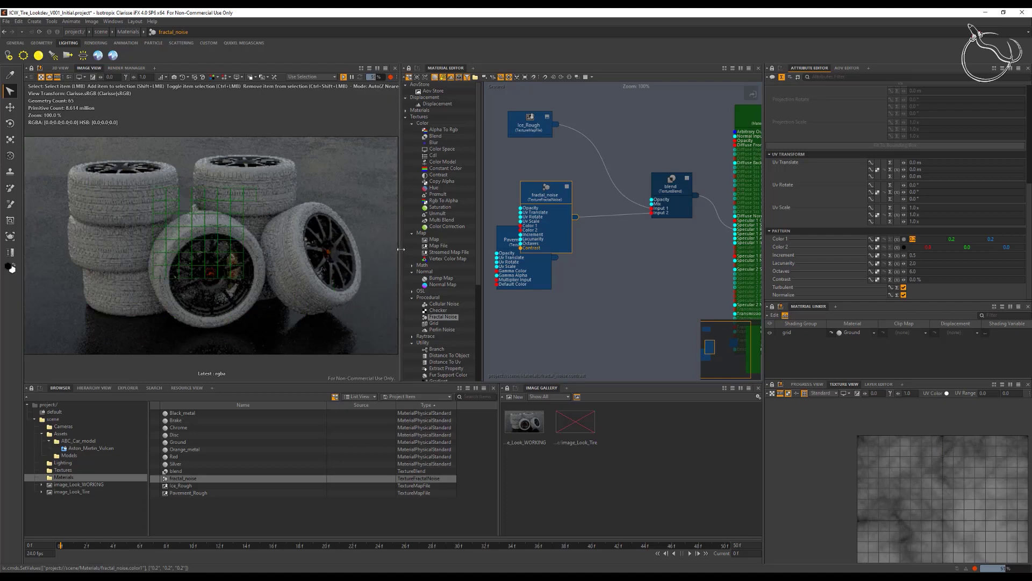
# Set the fractal noise's Color 2 to 0.01 in all three channels
pyautogui.click(930, 247)
pyautogui.write('0')
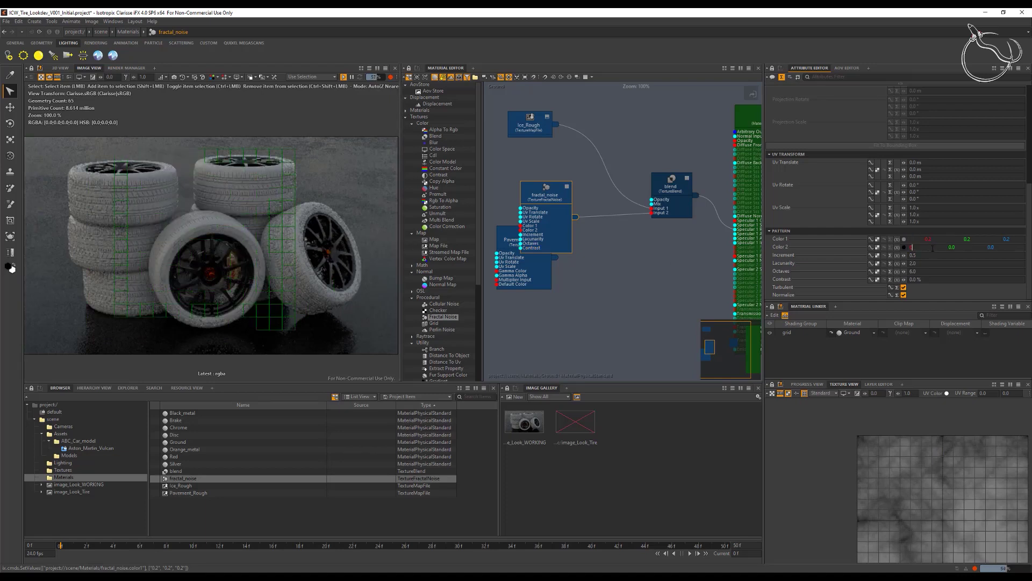
pyautogui.write('.01')
pyautogui.press('Tab')
pyautogui.write('0.01')
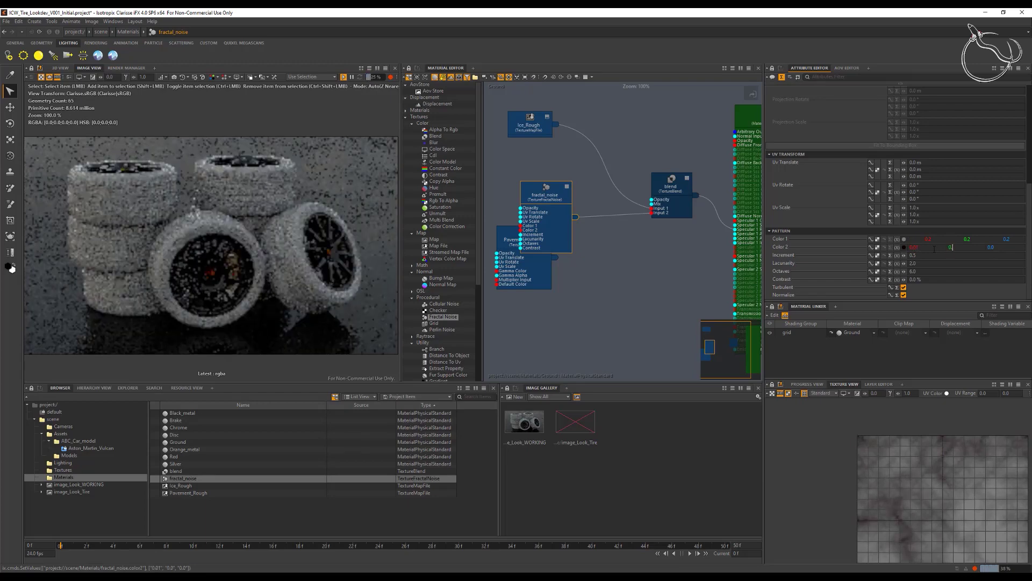
pyautogui.press('Tab')
pyautogui.write('0.01')
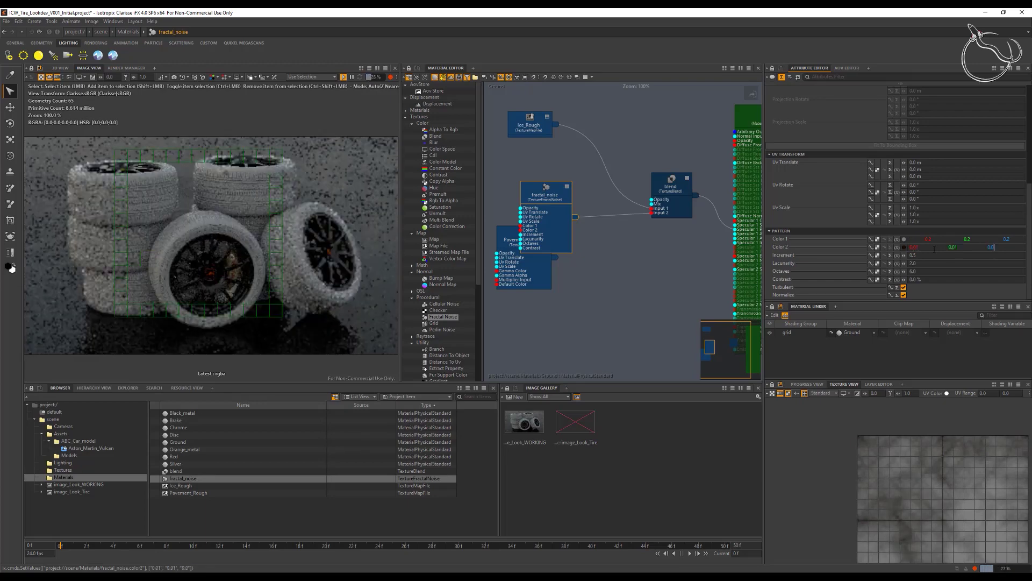
pyautogui.press('Tab')
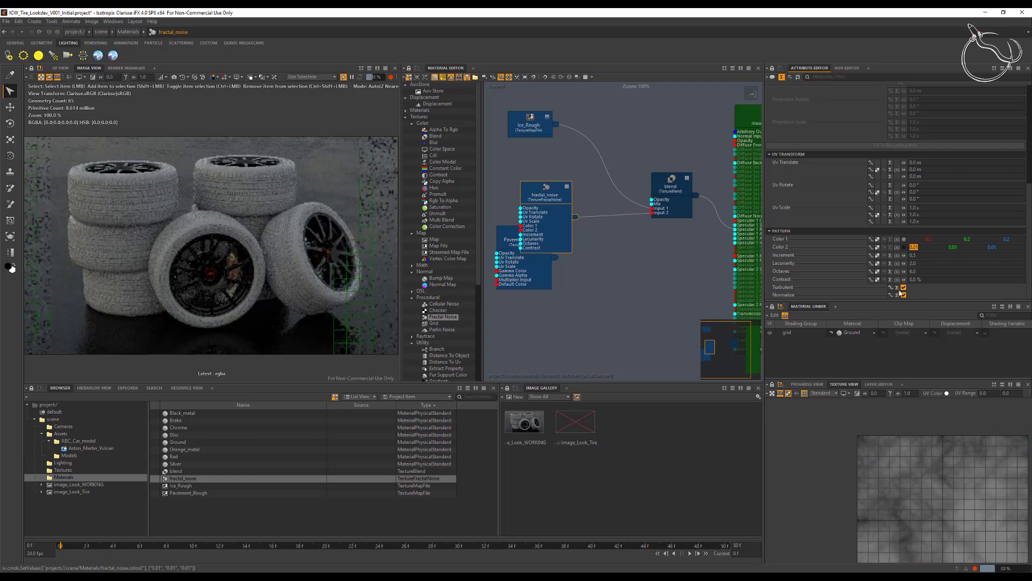
# Turn off Turbulent and Normalize on the fractal noise, and set its Octaves to 3 and Contrast to 60%
pyautogui.click(904, 287)
pyautogui.click(904, 295)
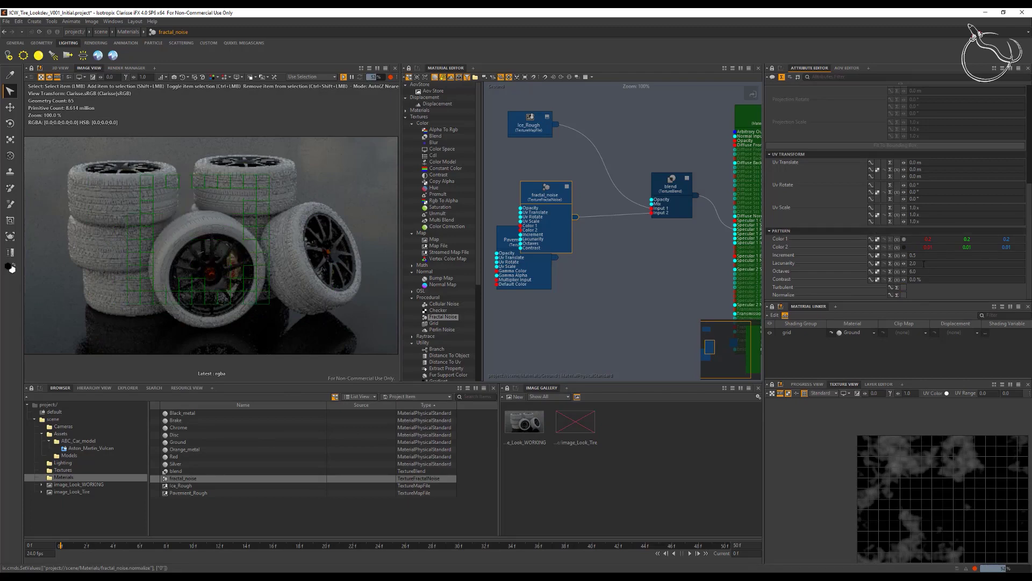
pyautogui.write('3')
pyautogui.press('Tab')
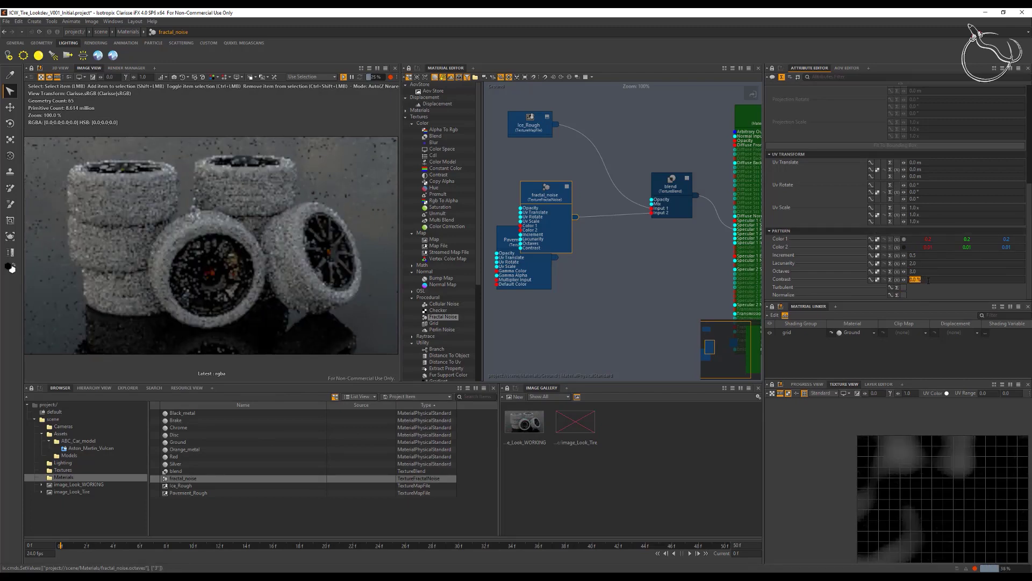
pyautogui.write('60')
pyautogui.press('Return')
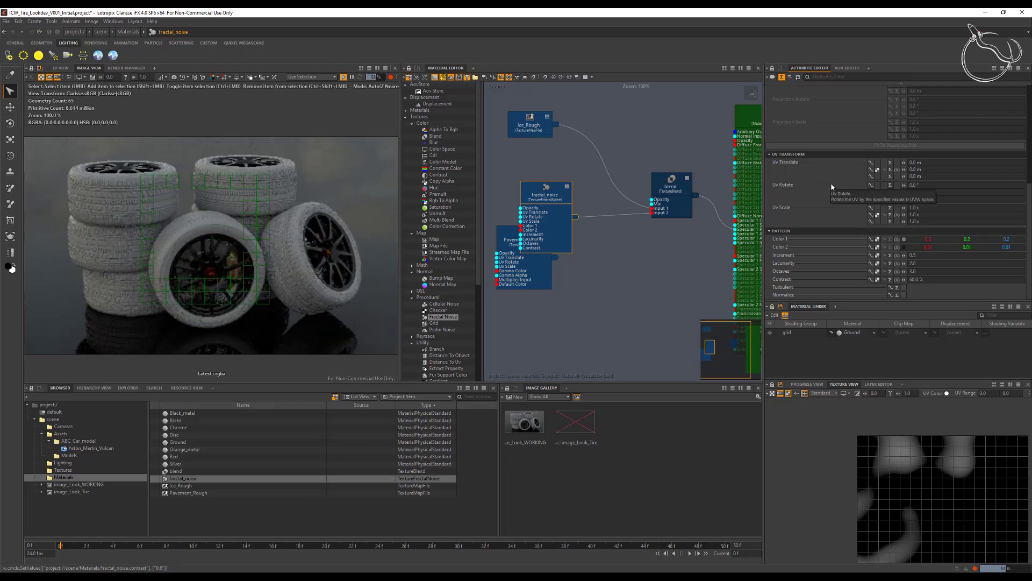
# Set the fractal noise's UV Scale to 0.3 on all three axes
pyautogui.doubleClick(935, 207)
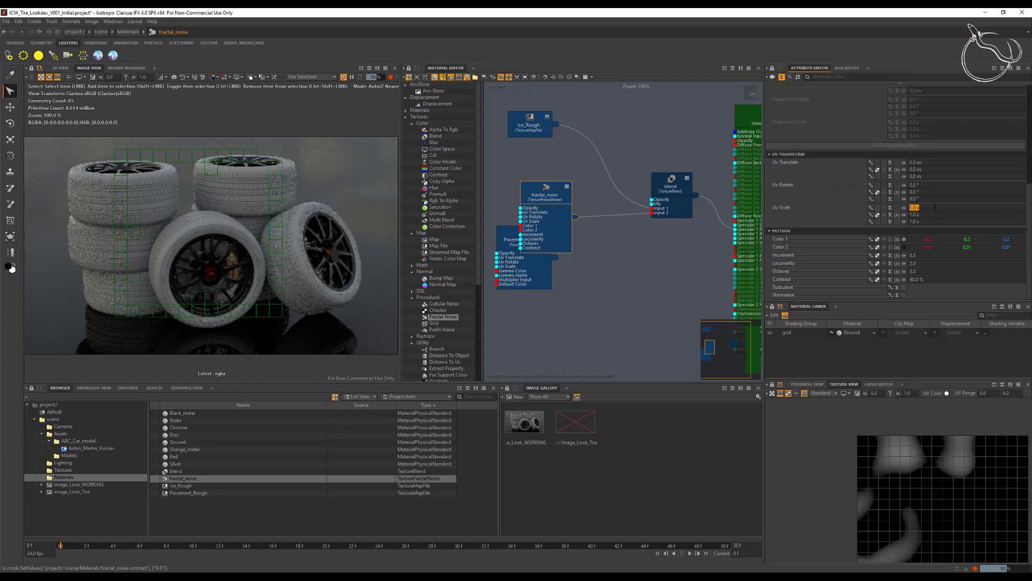
pyautogui.write('0.3')
pyautogui.press('Tab')
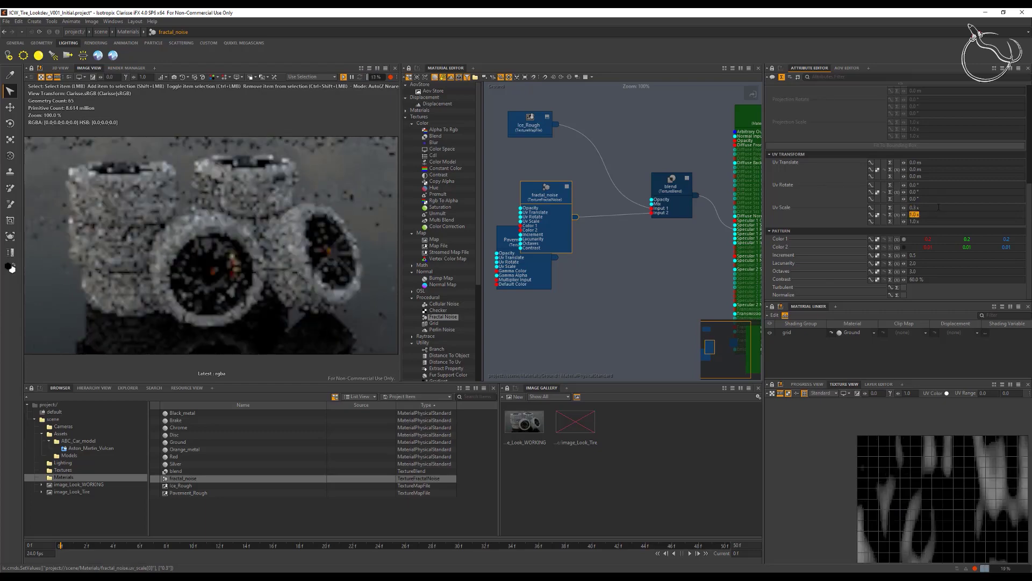
pyautogui.write('0.3')
pyautogui.press('Tab')
pyautogui.write('0.3')
pyautogui.press('Tab')
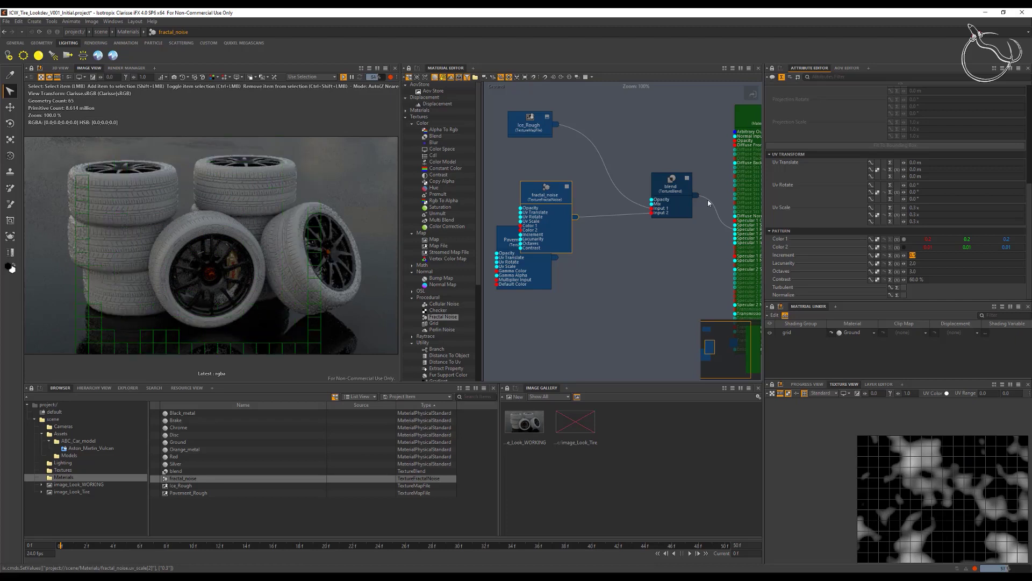
# Place Pavement_Rough clear below the fractal noise node and collapse both nodes
pyautogui.moveTo(507, 237); pyautogui.dragTo(524, 290)
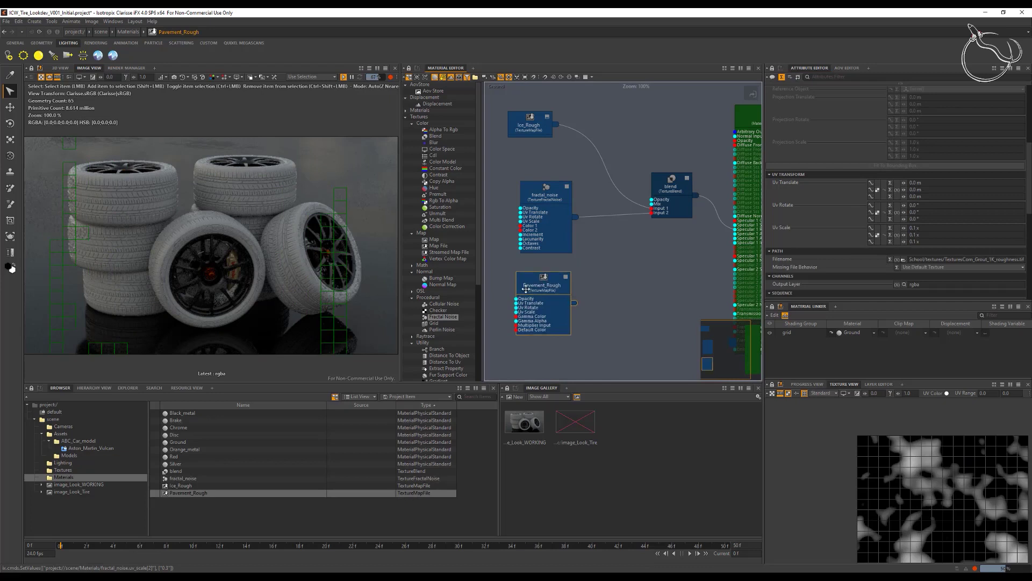
pyautogui.click(566, 185)
pyautogui.click(564, 283)
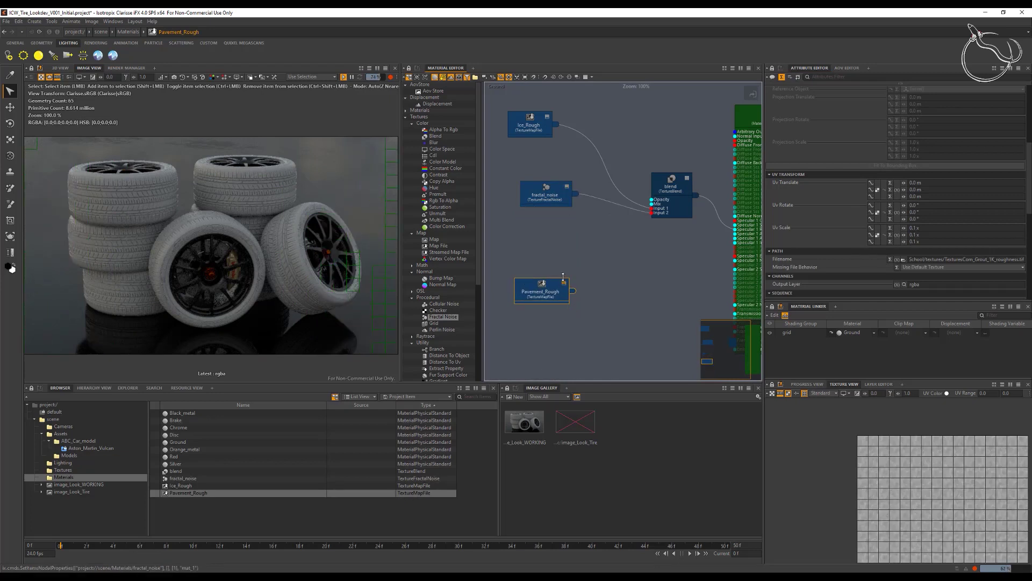
pyautogui.moveTo(534, 285); pyautogui.dragTo(522, 277)
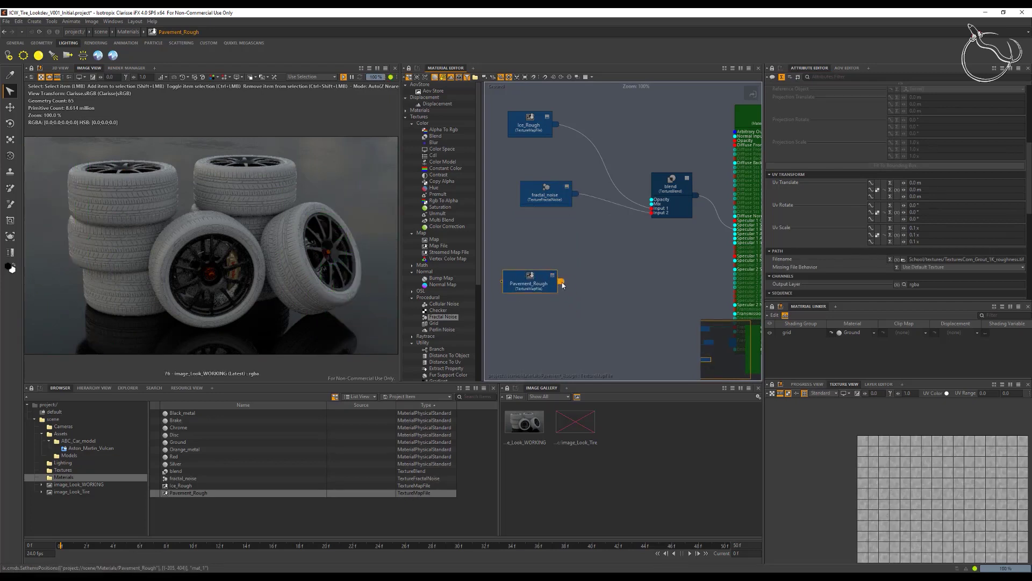
# Add a second Blend node into the first blend's Input 2, with the fractal noise as its Input 1 and Pavement_Rough as its Input 2
pyautogui.moveTo(433, 136); pyautogui.dragTo(591, 236)
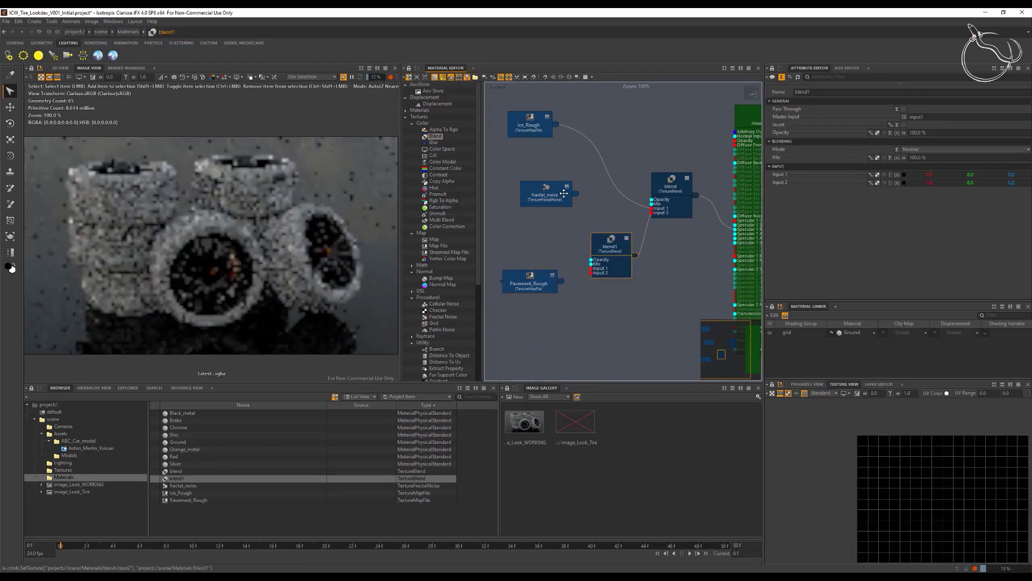
pyautogui.moveTo(544, 194); pyautogui.dragTo(591, 272)
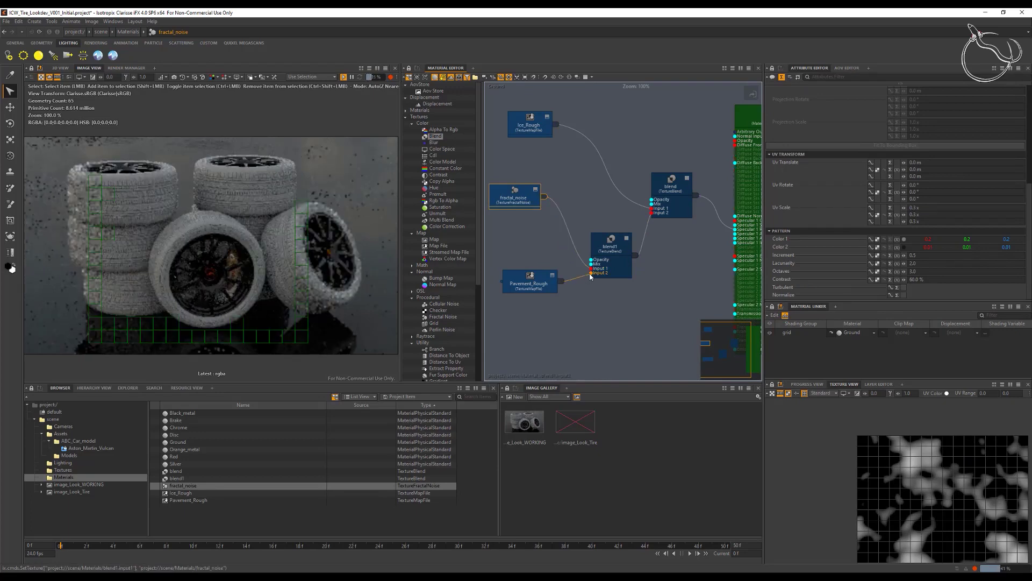
pyautogui.moveTo(529, 284); pyautogui.dragTo(511, 291)
# Set the second blend node's mode to Multiply and its Mix to 70%
pyautogui.click(607, 251)
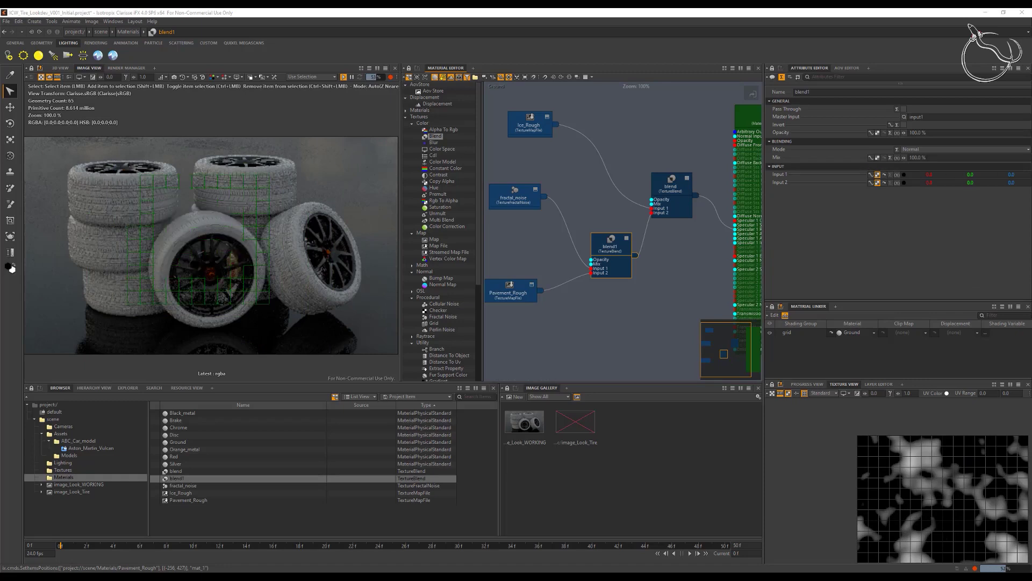
pyautogui.click(962, 149)
pyautogui.click(927, 205)
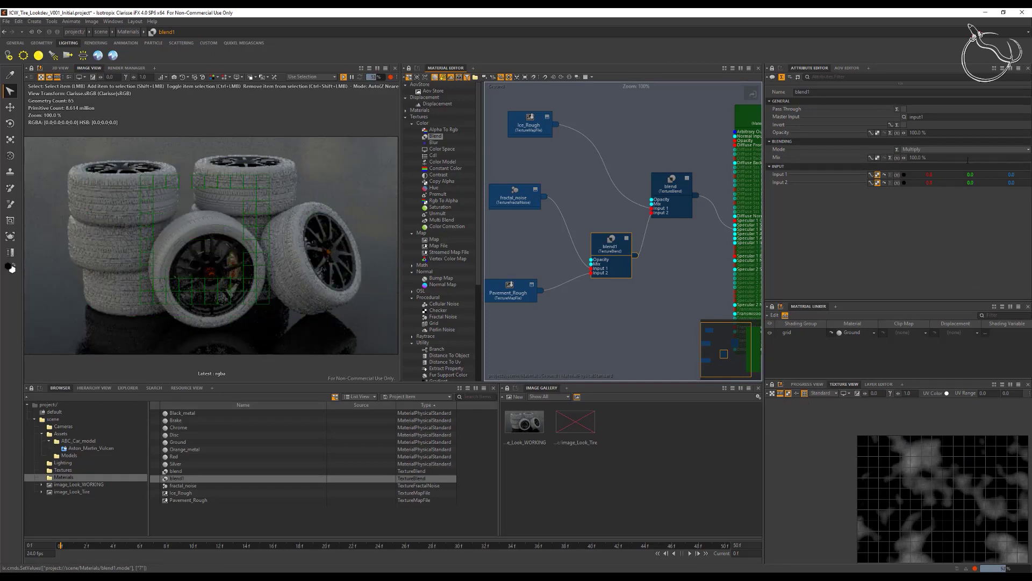
pyautogui.write('70')
pyautogui.press('Return')
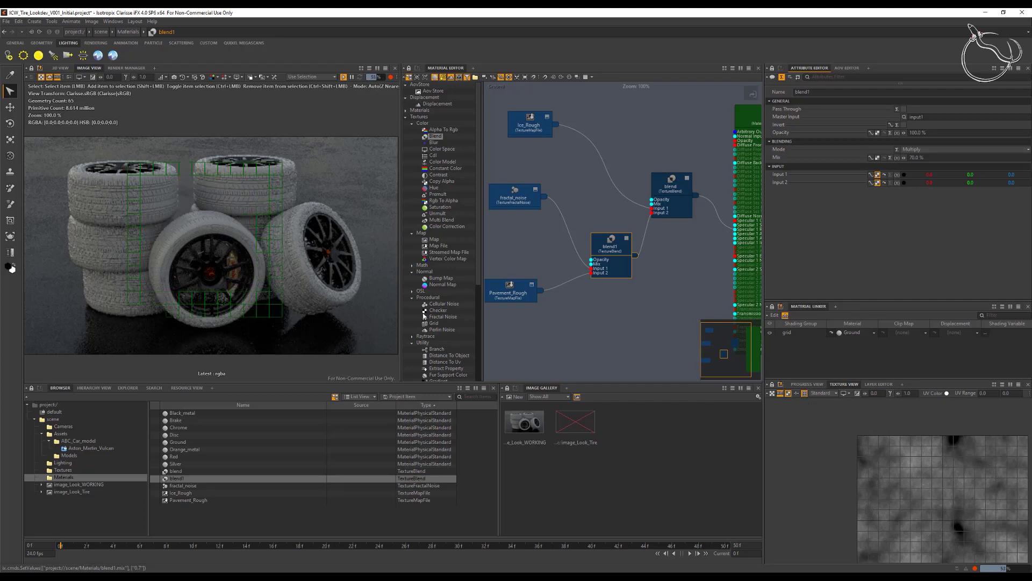
# Tidy the graph by repositioning the first blend node and collapsing both blend nodes, and save the project
pyautogui.moveTo(664, 197); pyautogui.dragTo(670, 217)
pyautogui.click(627, 236)
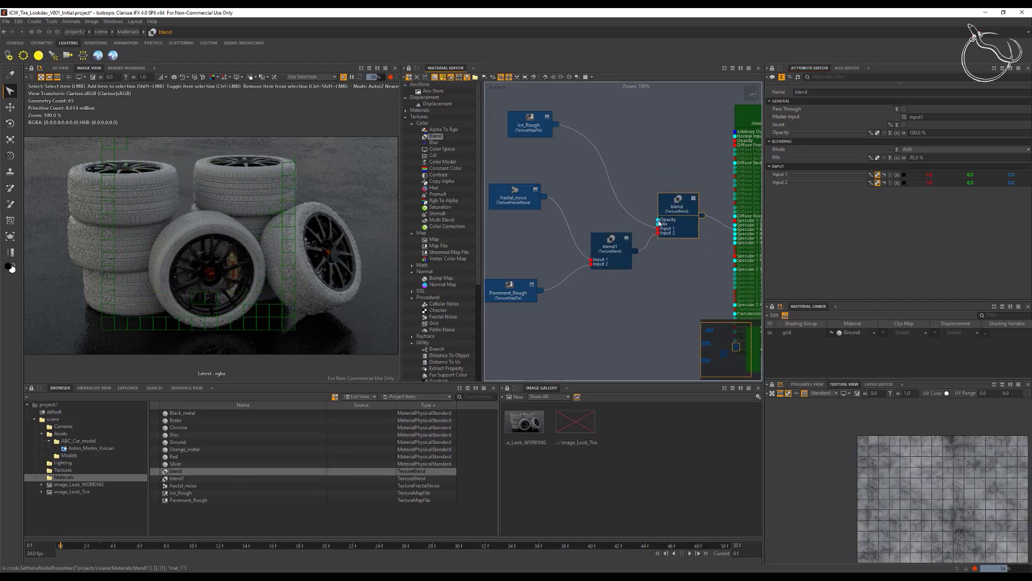
pyautogui.click(693, 198)
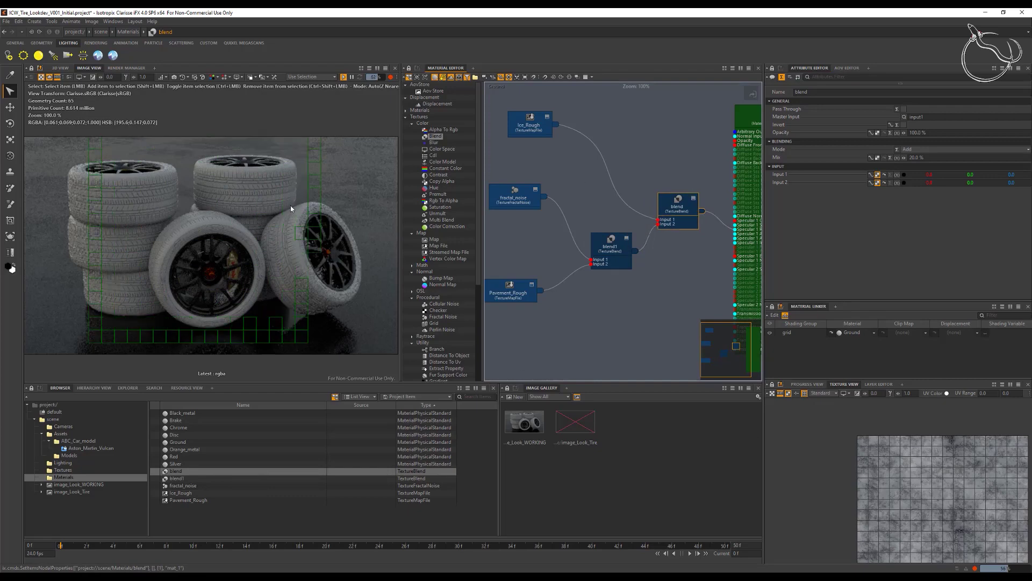
pyautogui.hotkey('ctrl', 's')
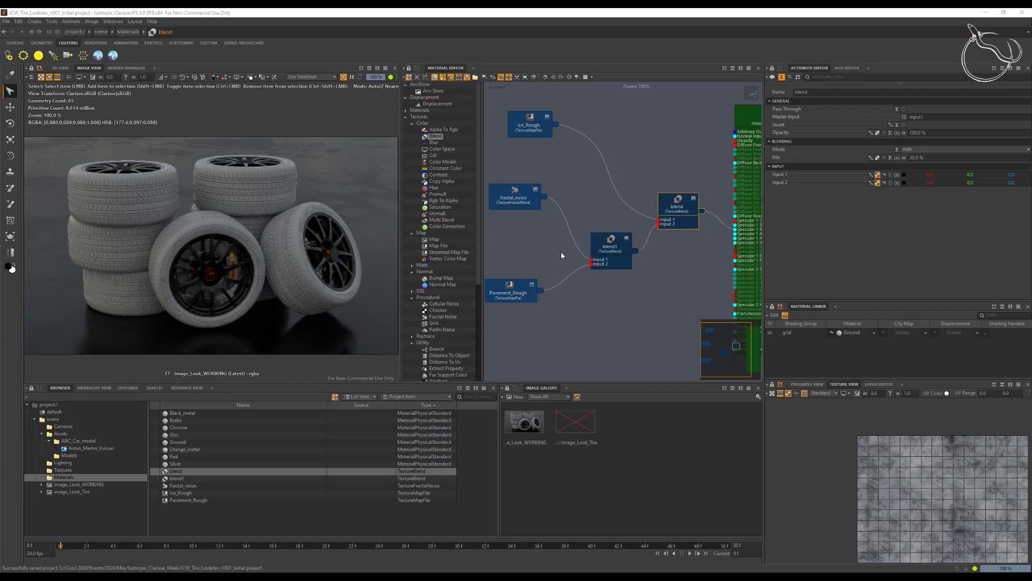
# Check the ground under the Sunset and Interior layers of the lighting's multi_blend, restore Terragen-only lighting, and save the project
pyautogui.click(63, 462)
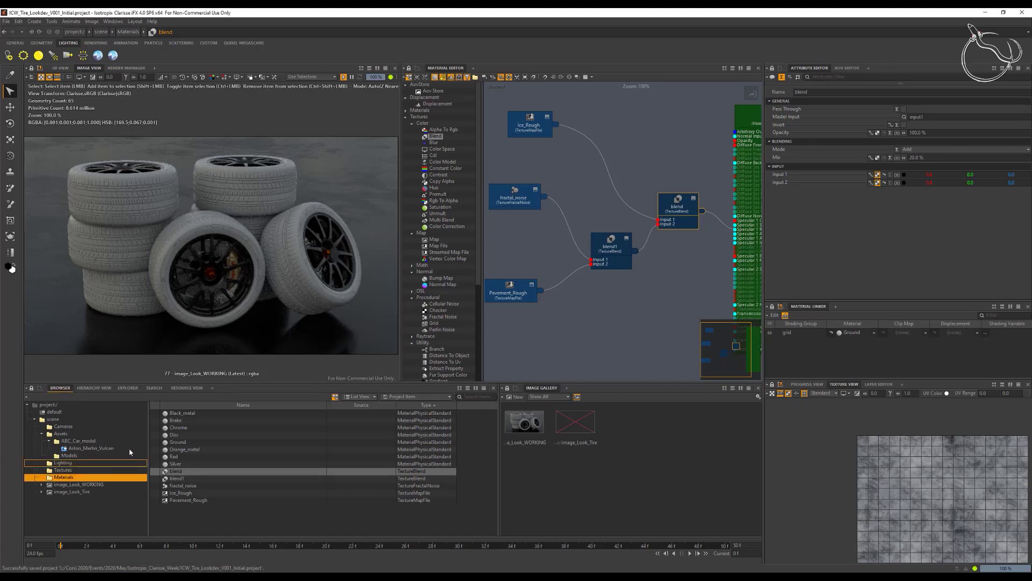
pyautogui.click(173, 413)
pyautogui.click(611, 207)
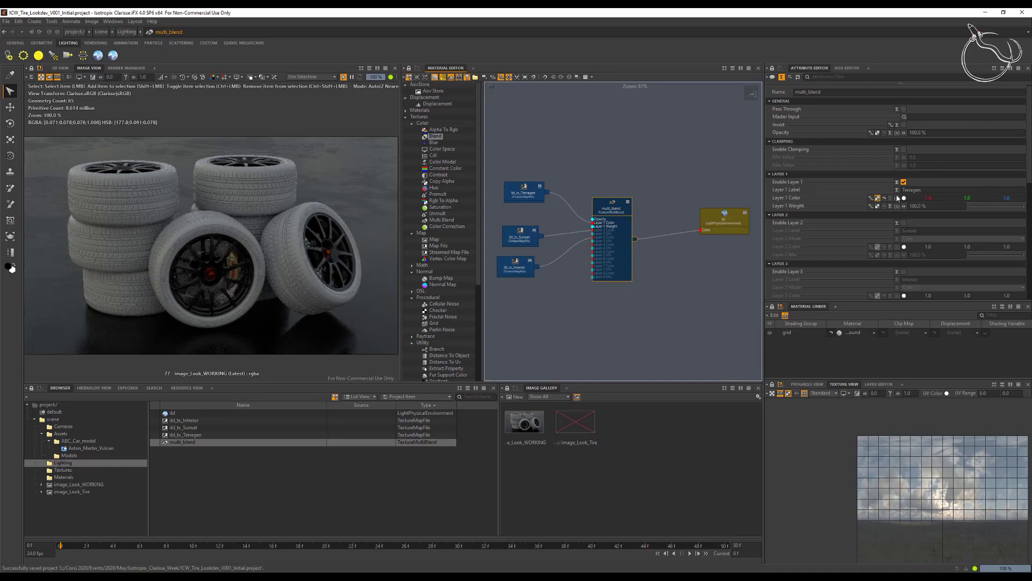
pyautogui.click(903, 223)
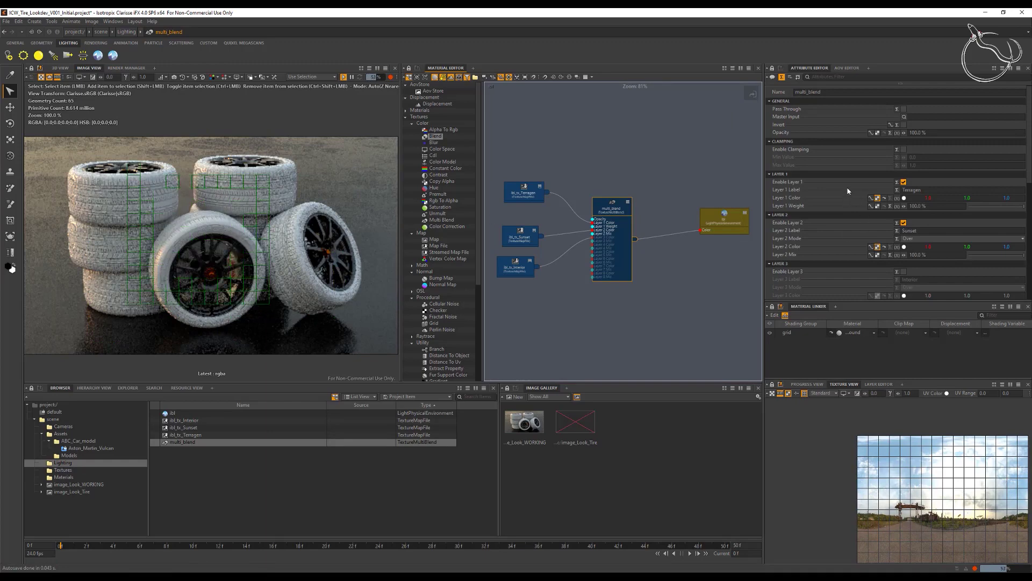
pyautogui.click(904, 271)
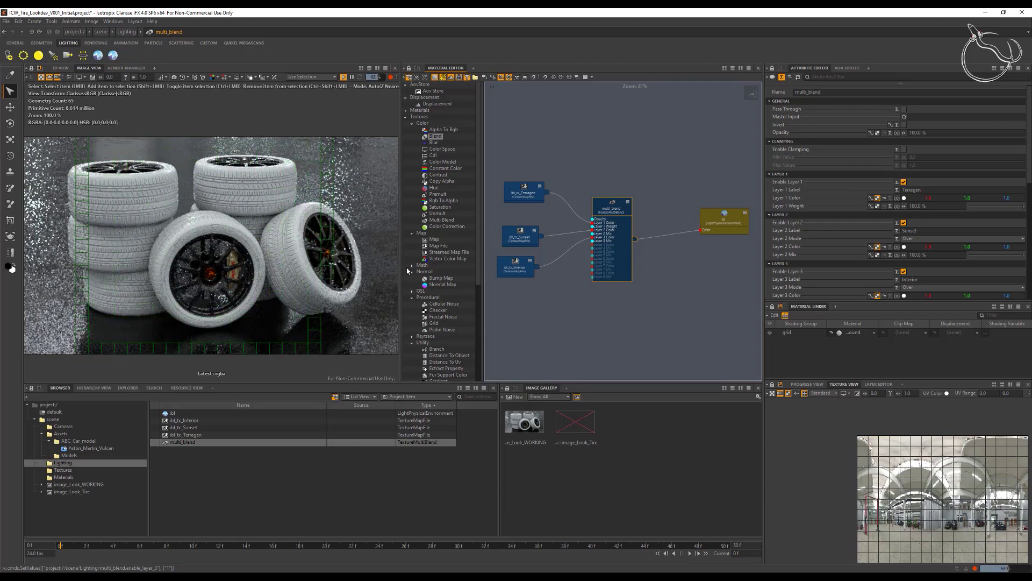
pyautogui.click(904, 272)
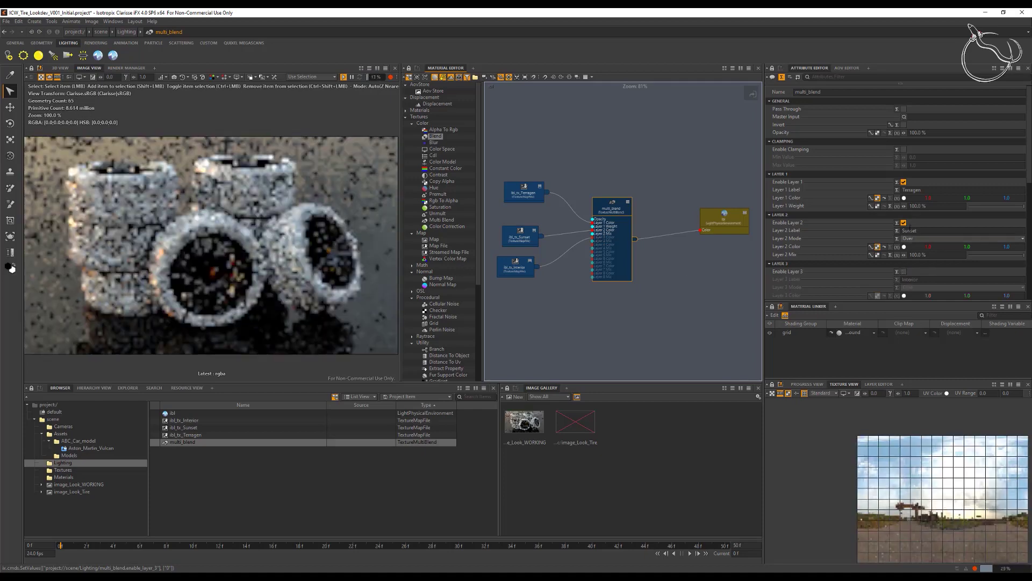
pyautogui.click(904, 223)
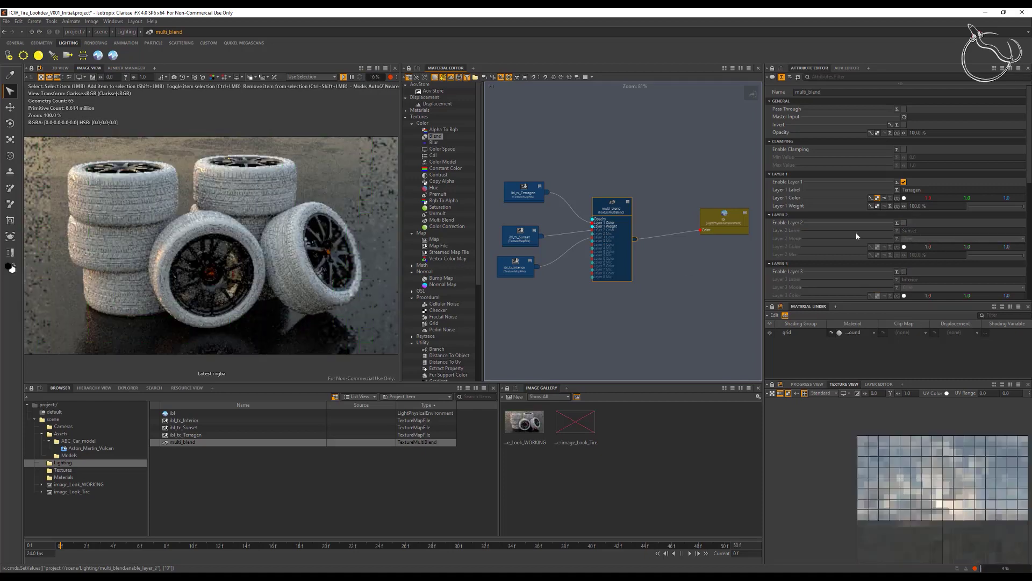
pyautogui.hotkey('ctrl', 's')
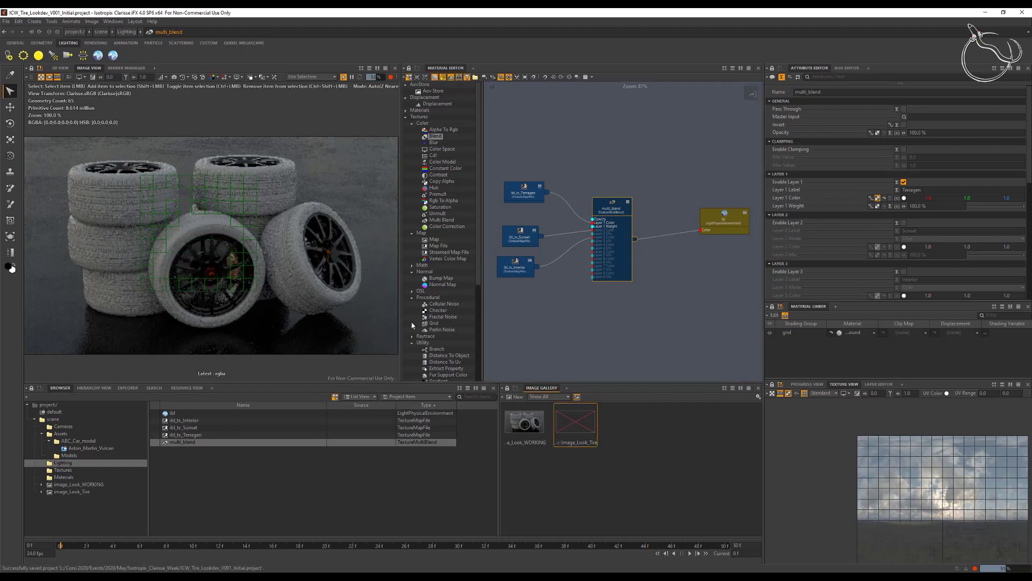
# Switch the render view to image_Look_Tire and reframe its camera so the whole front tire is in view
pyautogui.click(575, 422)
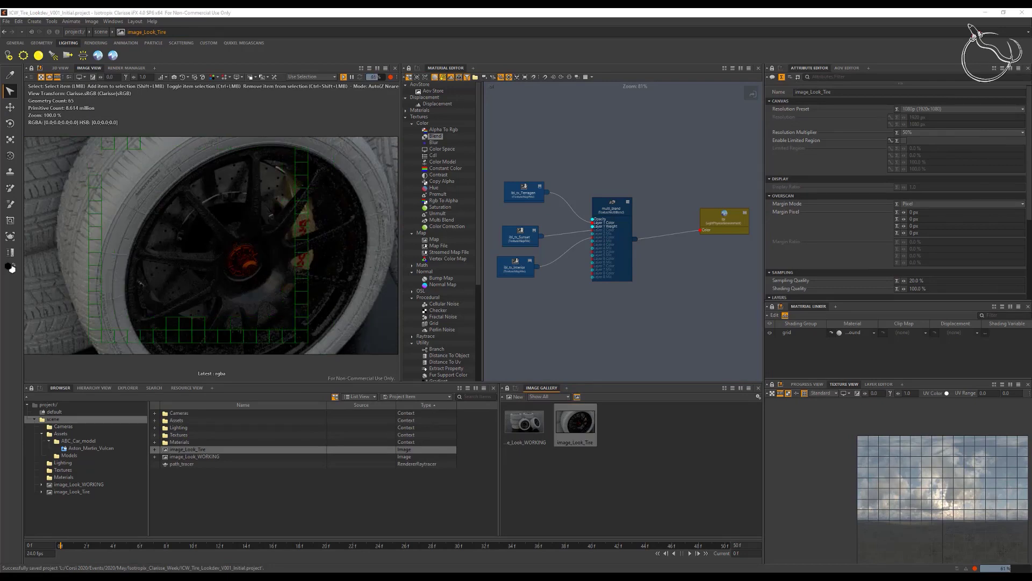
pyautogui.keyDown('alt'); pyautogui.moveTo(243, 262); pyautogui.dragTo(325, 235, button='right'); pyautogui.keyUp('alt')
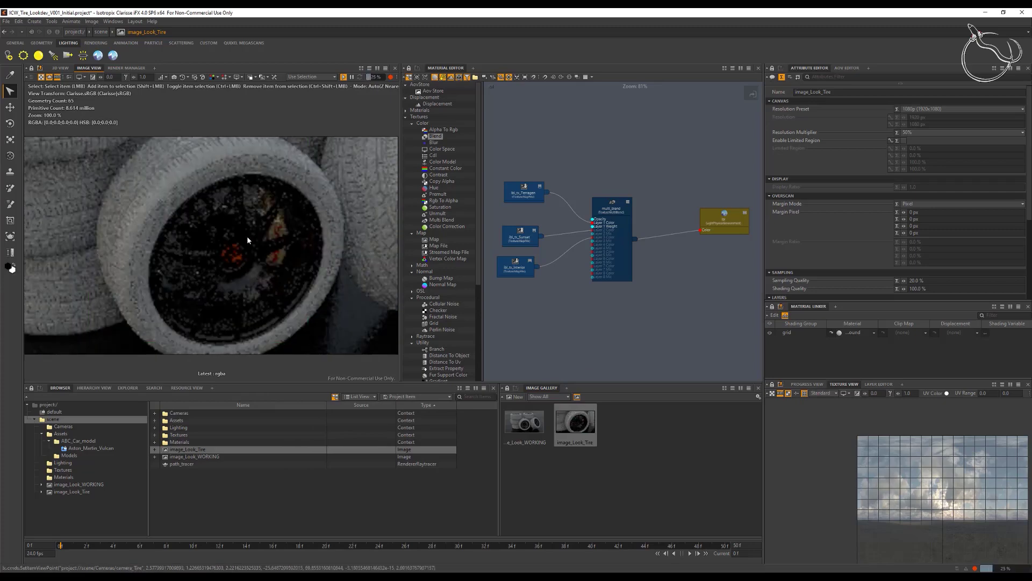
pyautogui.keyDown('alt'); pyautogui.moveTo(248, 240); pyautogui.dragTo(242, 242); pyautogui.keyUp('alt')
pyautogui.keyDown('alt'); pyautogui.moveTo(259, 258); pyautogui.dragTo(248, 239, button='middle'); pyautogui.keyUp('alt')
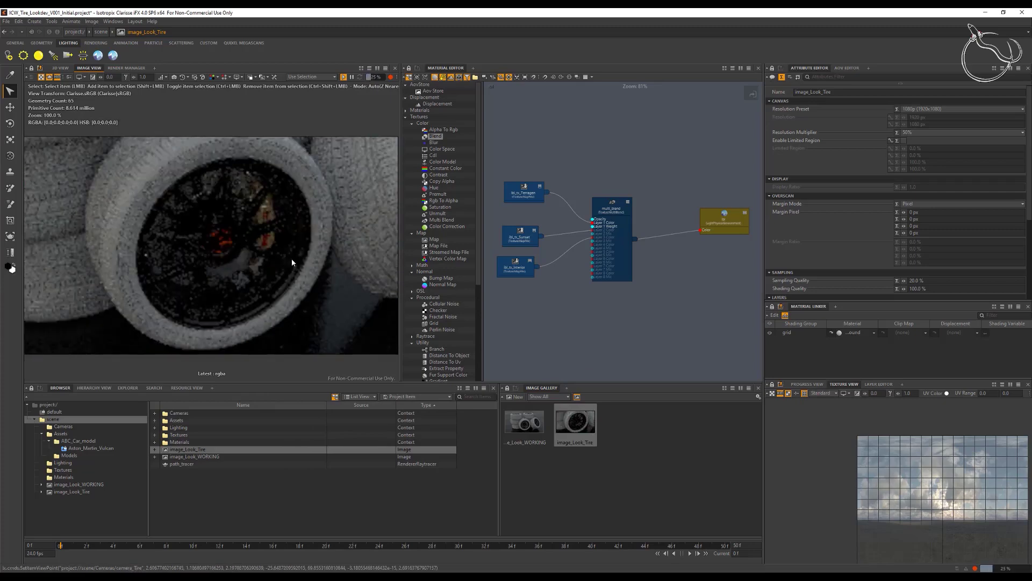
pyautogui.keyDown('alt'); pyautogui.moveTo(249, 240); pyautogui.dragTo(235, 242, button='right'); pyautogui.keyUp('alt')
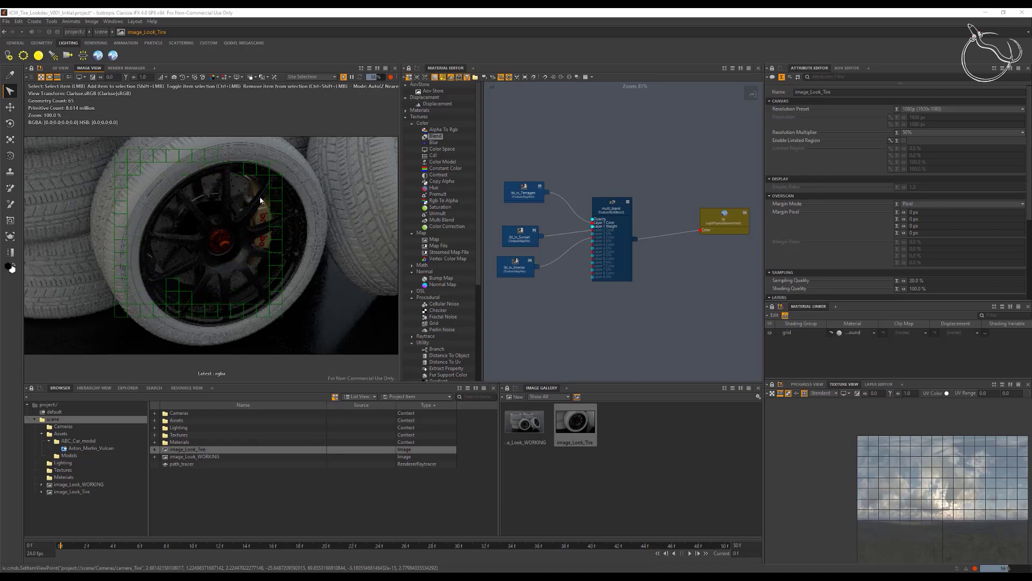
# Create a new Layered material in the Materials context while choosing a material for the front tire's sidewall
pyautogui.click(159, 169)
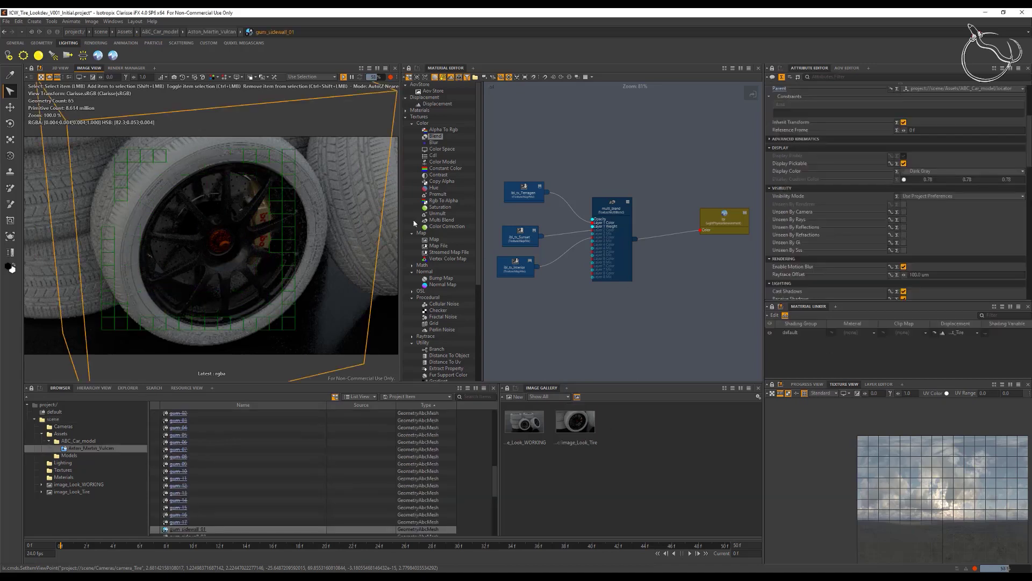
pyautogui.click(876, 333)
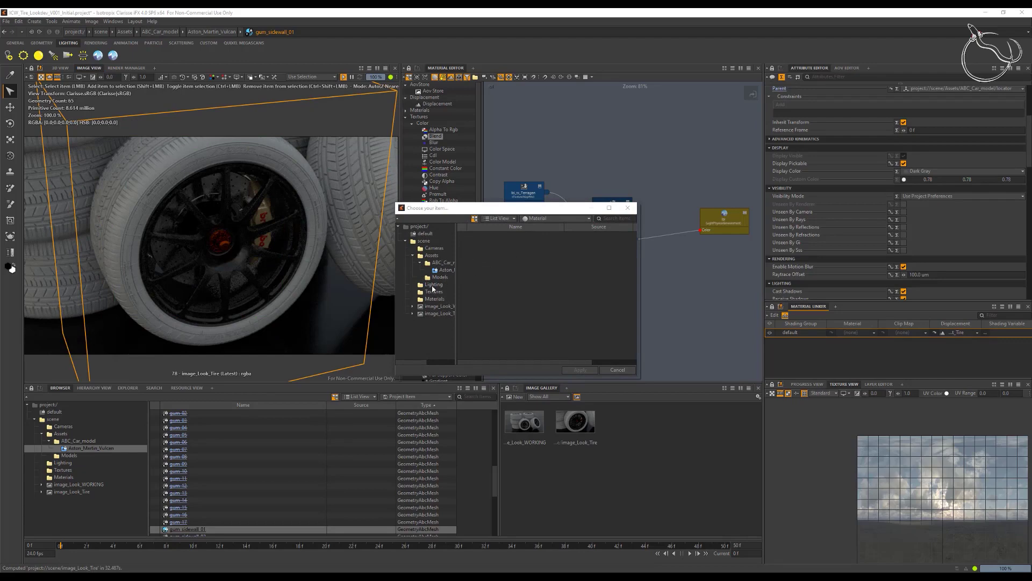
pyautogui.click(435, 300)
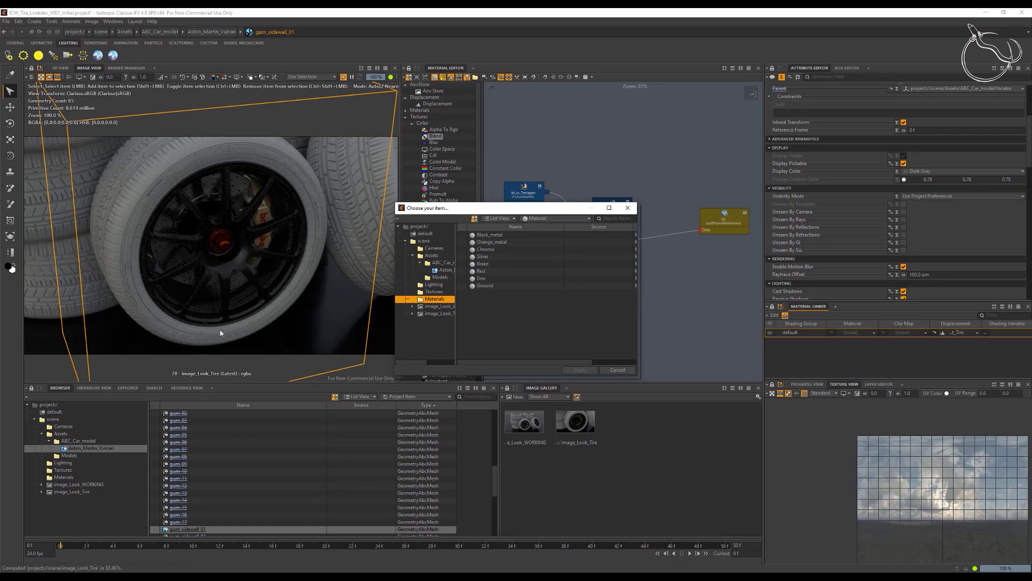
pyautogui.rightClick(486, 302)
pyautogui.moveTo(521, 308)
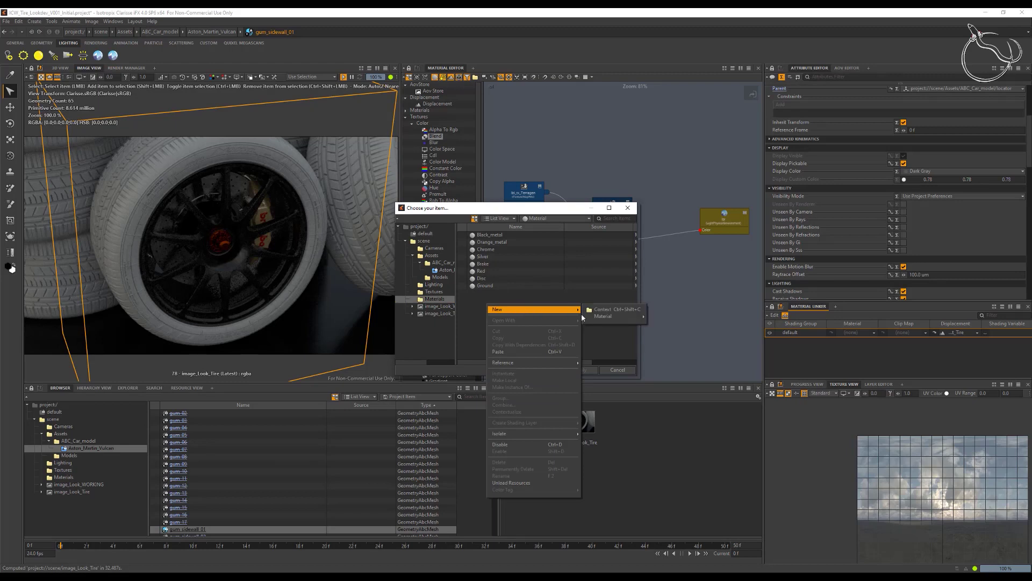
pyautogui.moveTo(598, 319)
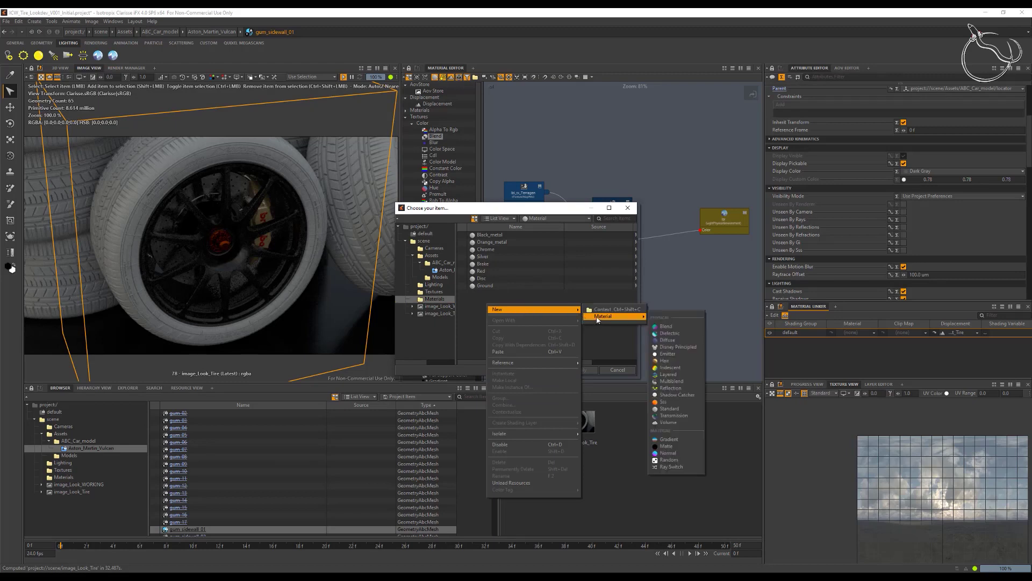
pyautogui.click(669, 374)
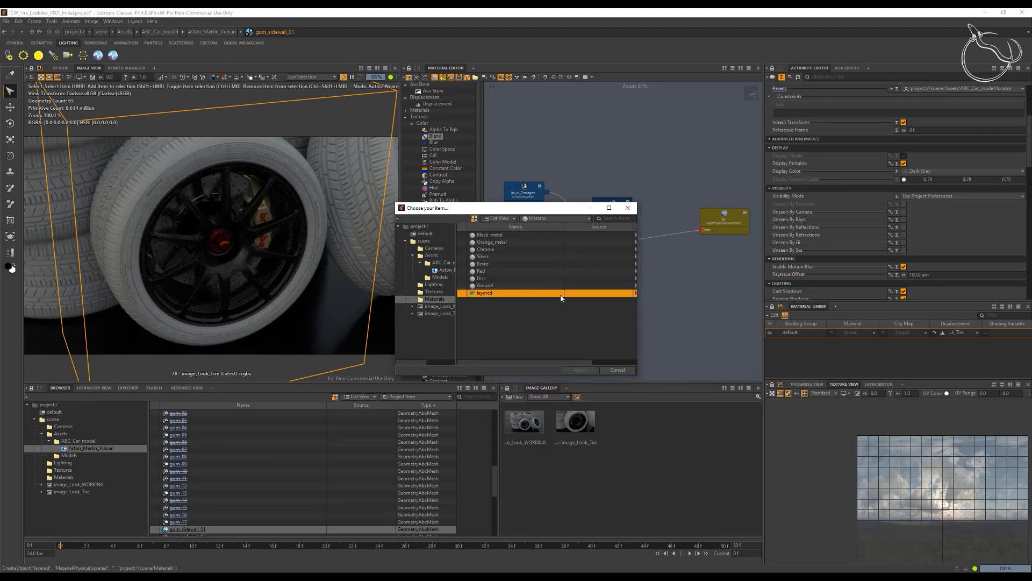
# Rename the new layered material as layered_Tire and assign it to the tire sidewall
pyautogui.click(492, 294)
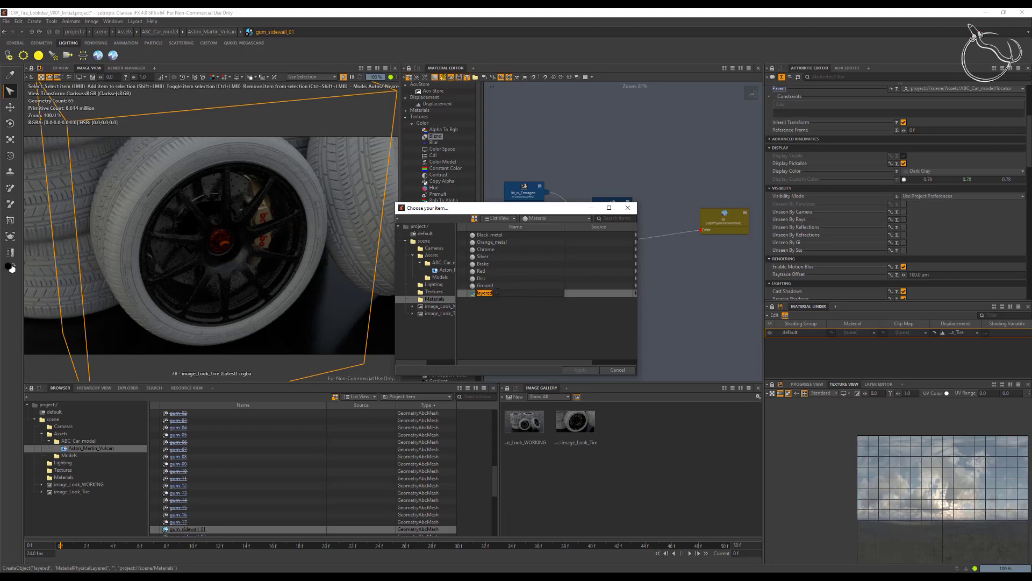
pyautogui.write('_Tire')
pyautogui.press('Return')
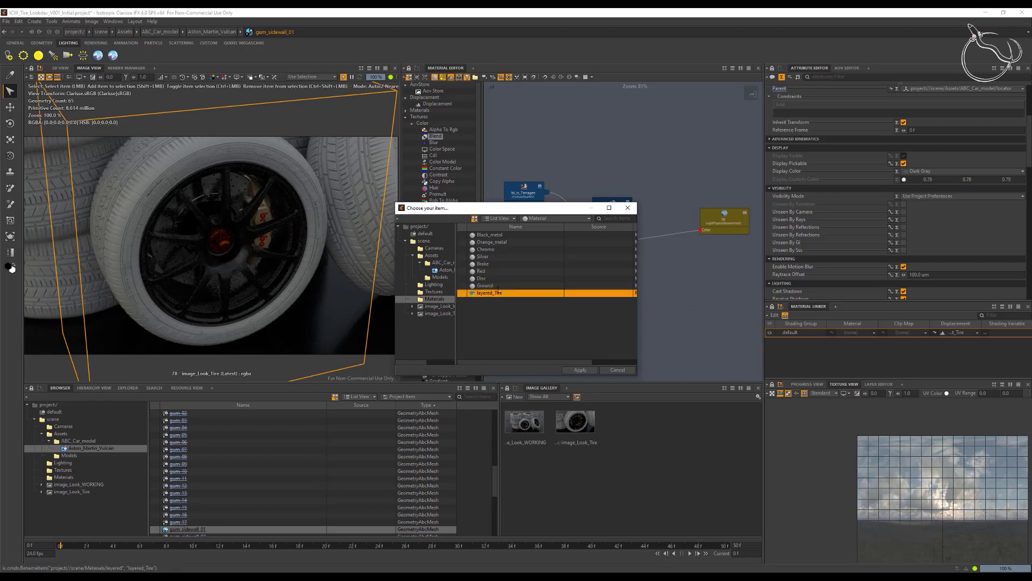
pyautogui.hscroll(2, 501, 293)
pyautogui.hscroll(1, 446, 334)
pyautogui.click(581, 370)
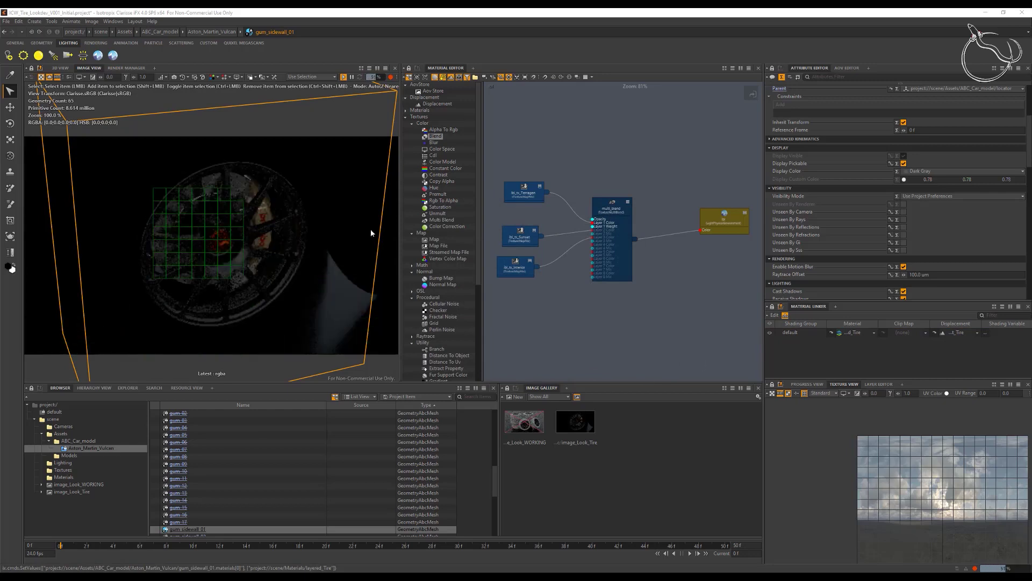
# Bring layered_Tire into the material graph and add a physical Standard material named Clean_tire beside it
pyautogui.click(837, 337)
pyautogui.moveTo(606, 157); pyautogui.dragTo(692, 155)
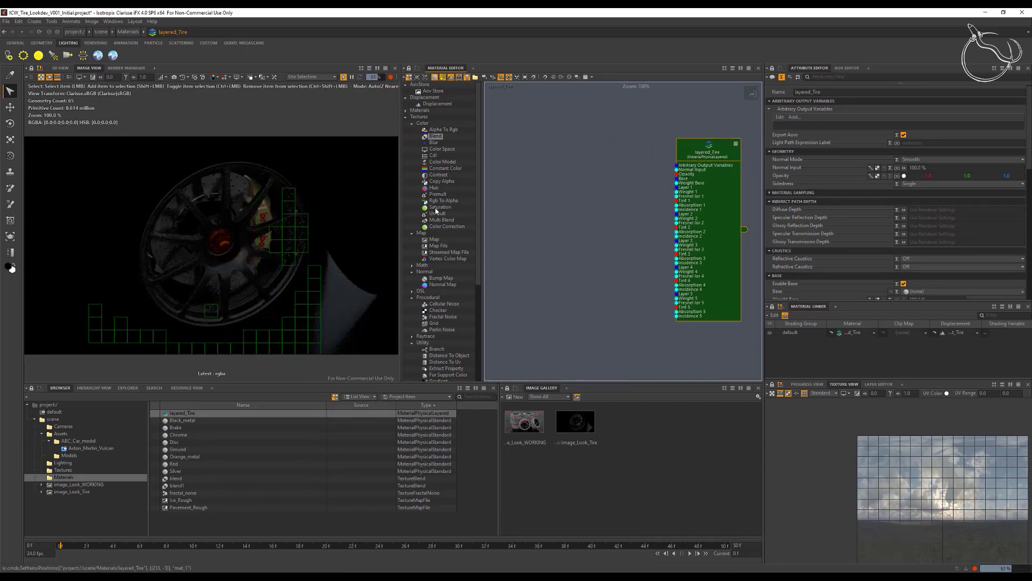
pyautogui.click(405, 111)
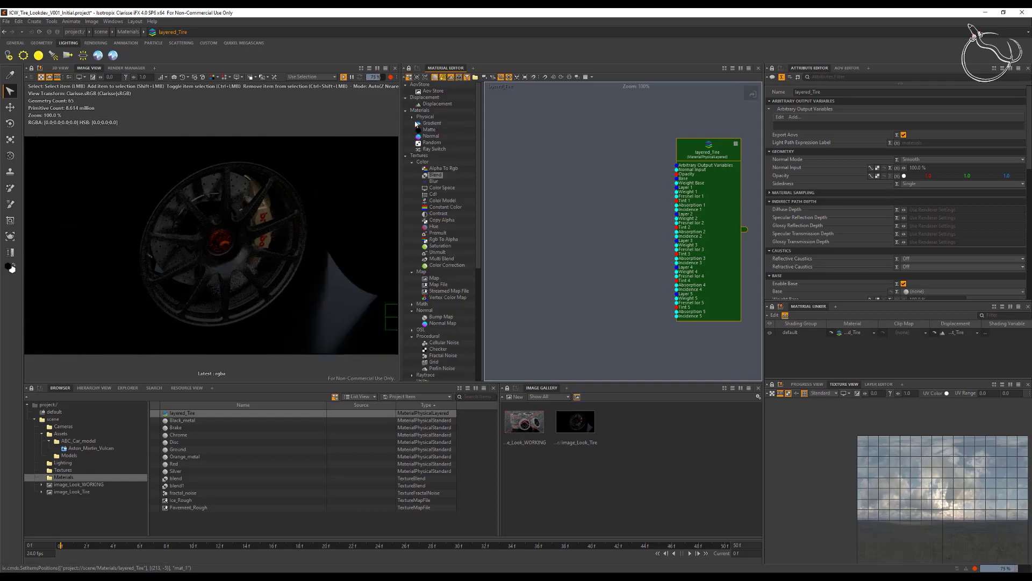
pyautogui.click(412, 117)
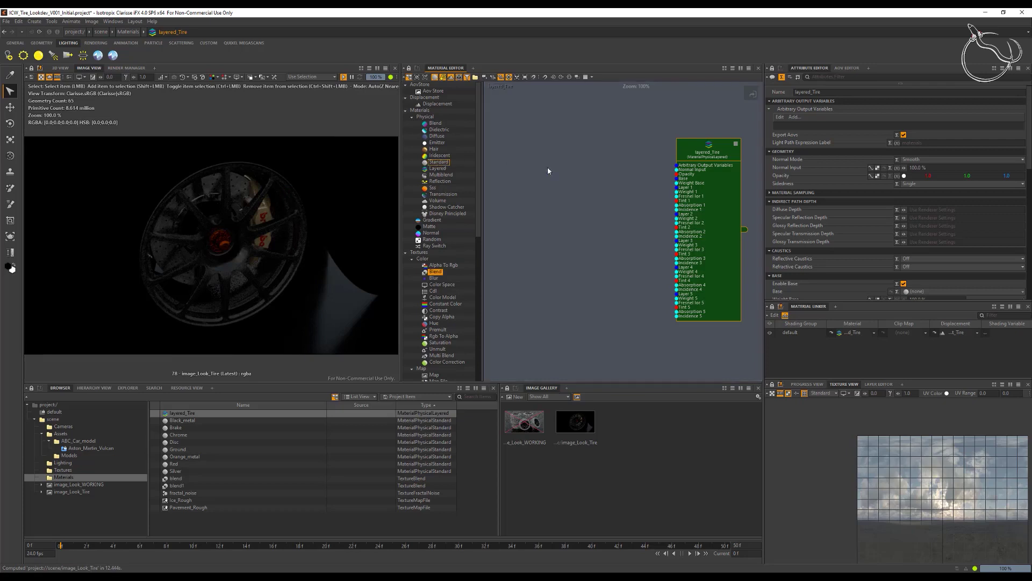
pyautogui.moveTo(547, 171); pyautogui.dragTo(559, 161)
pyautogui.press('F2')
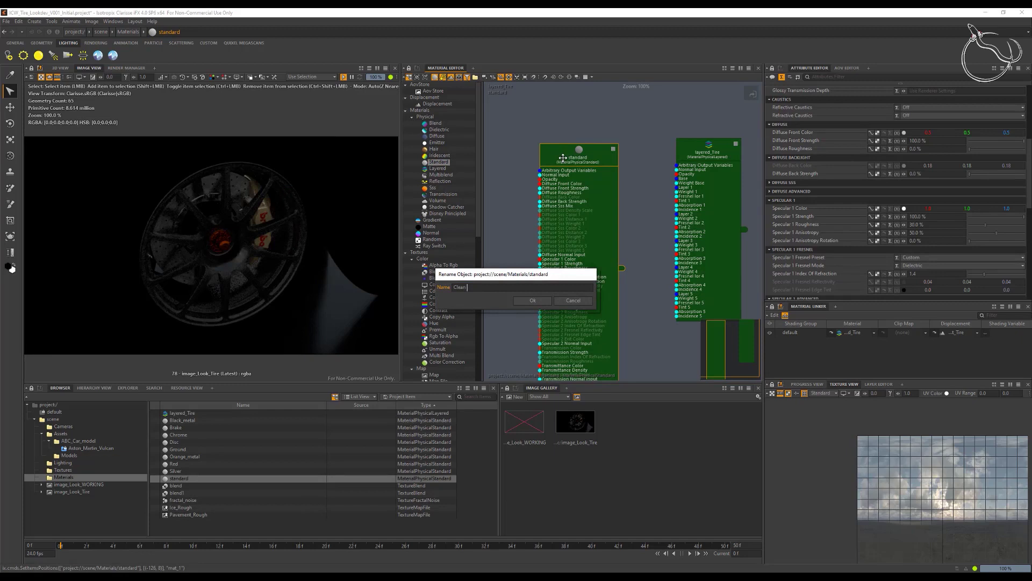
pyautogui.write('Clean tire')
pyautogui.press('Return')
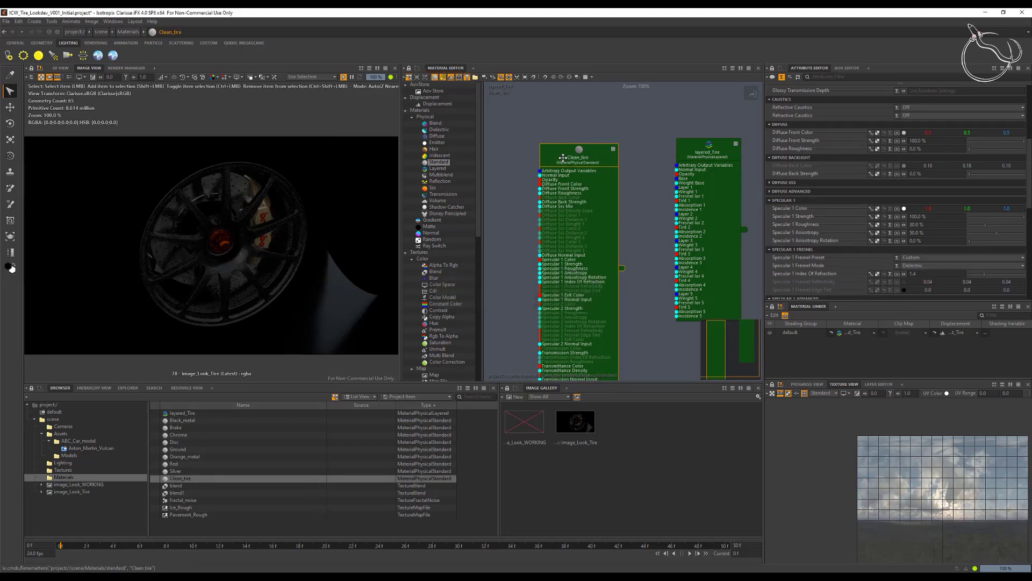
# Connect Clean_tire to the Base input of layered_Tire, widen the graph area, and space the two nodes apart
pyautogui.moveTo(622, 267); pyautogui.dragTo(618, 122)
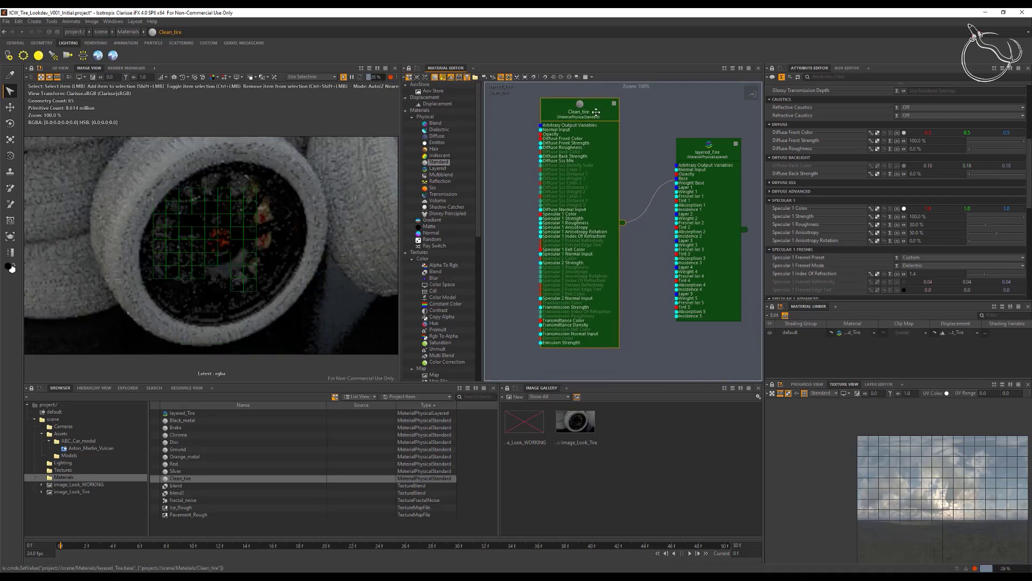
pyautogui.moveTo(731, 189); pyautogui.dragTo(759, 241)
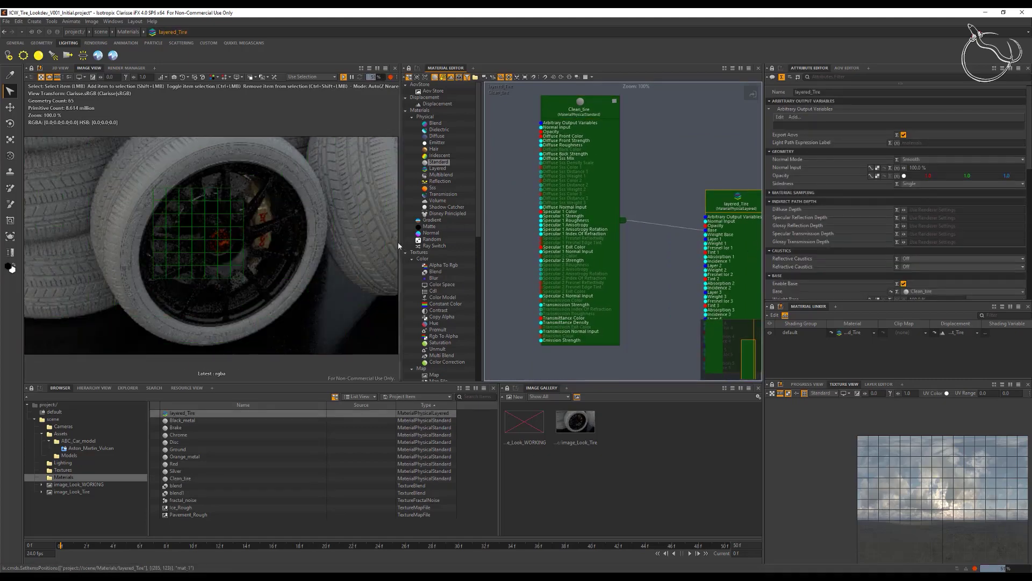
pyautogui.moveTo(399, 242); pyautogui.dragTo(282, 237)
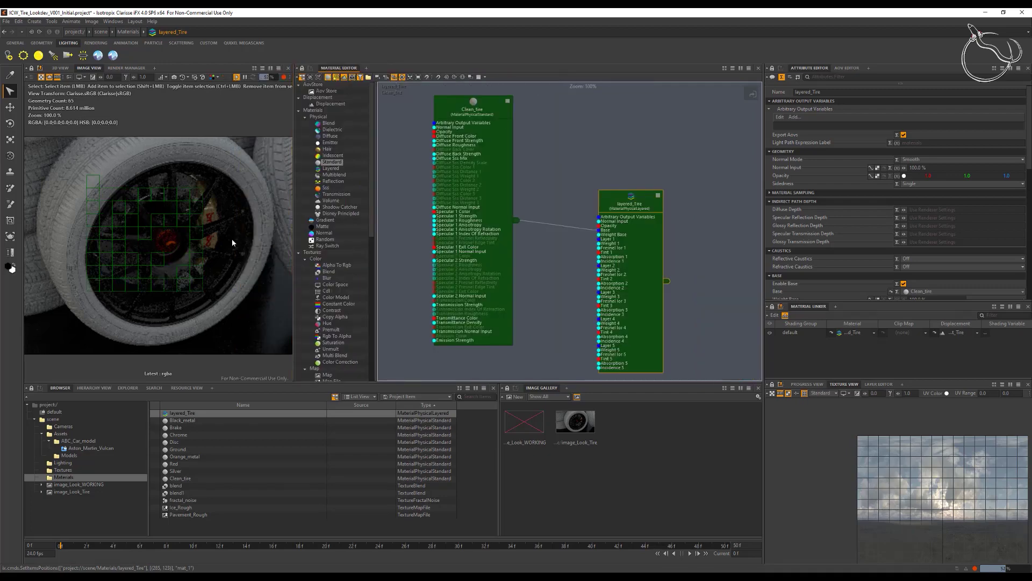
pyautogui.moveTo(645, 209); pyautogui.dragTo(728, 195)
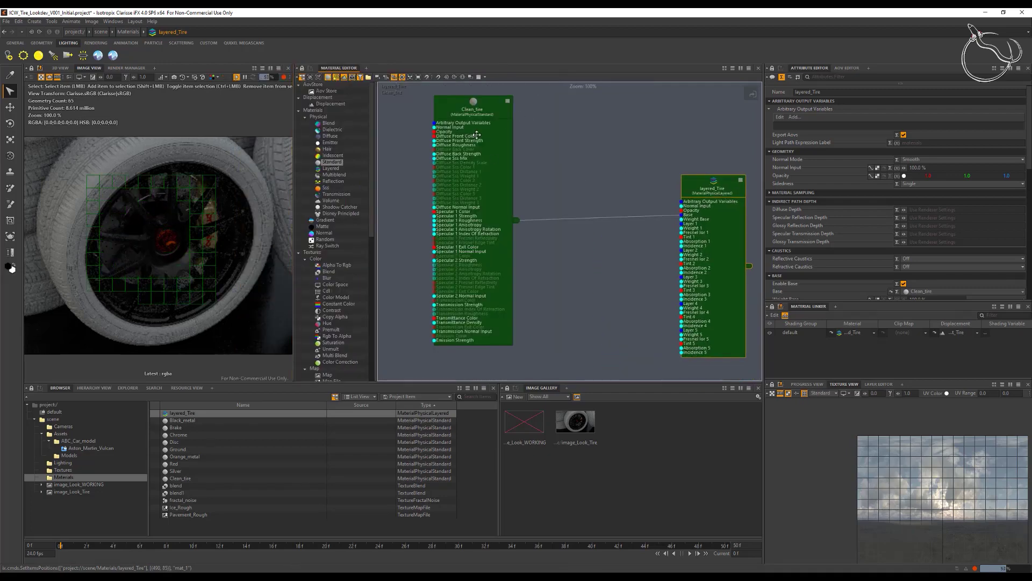
pyautogui.moveTo(483, 115); pyautogui.dragTo(608, 118)
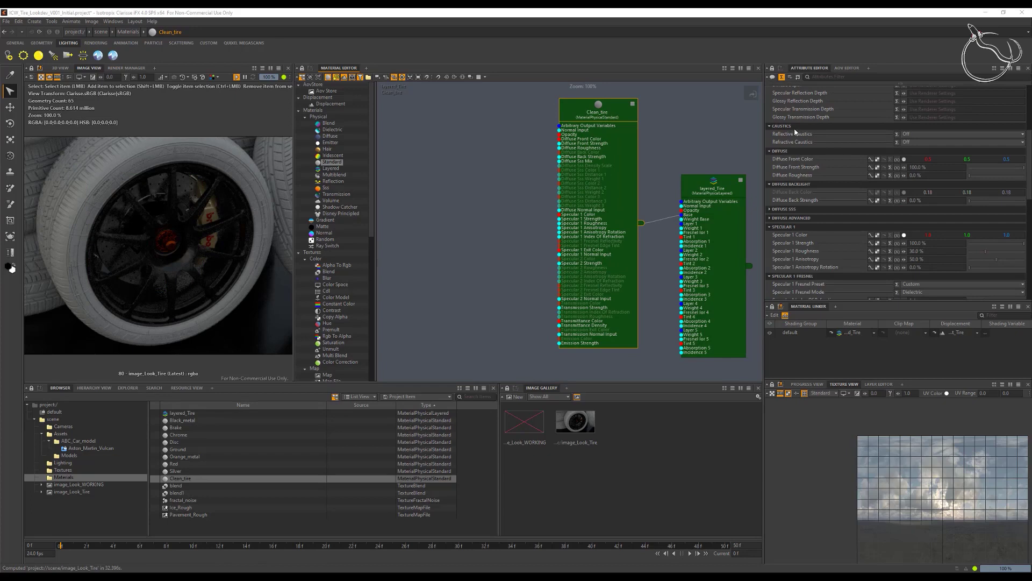
# Set Clean_tire's Diffuse Front Color to a near-black 0.004 and its Diffuse Roughness to 25%
pyautogui.click(905, 160)
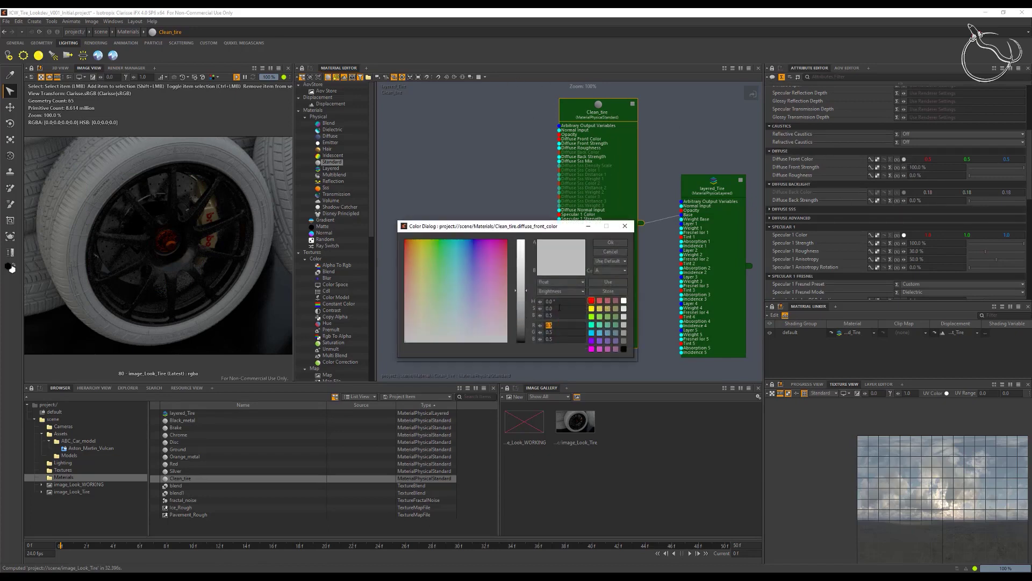
pyautogui.moveTo(521, 333); pyautogui.dragTo(526, 344)
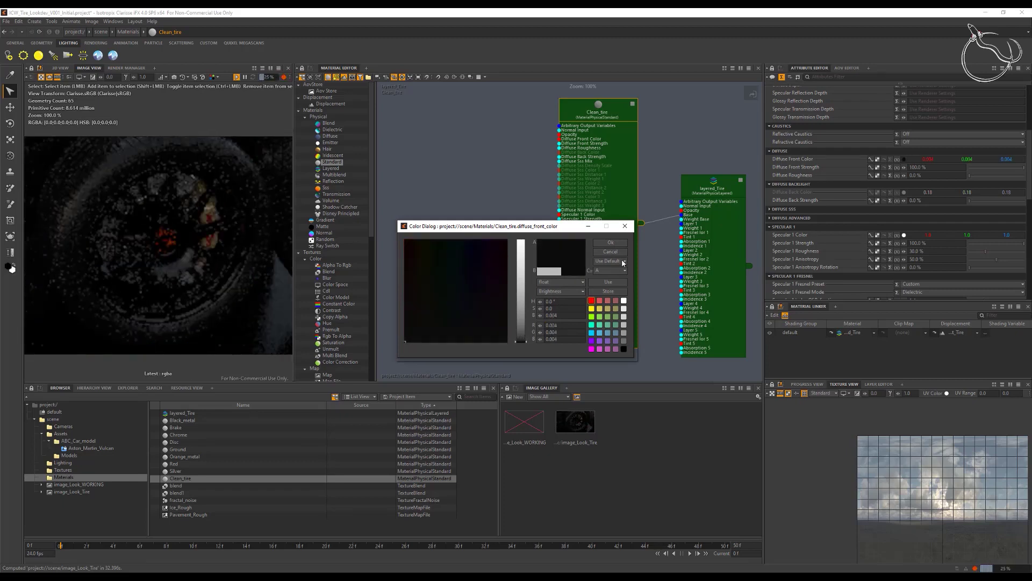
pyautogui.click(610, 242)
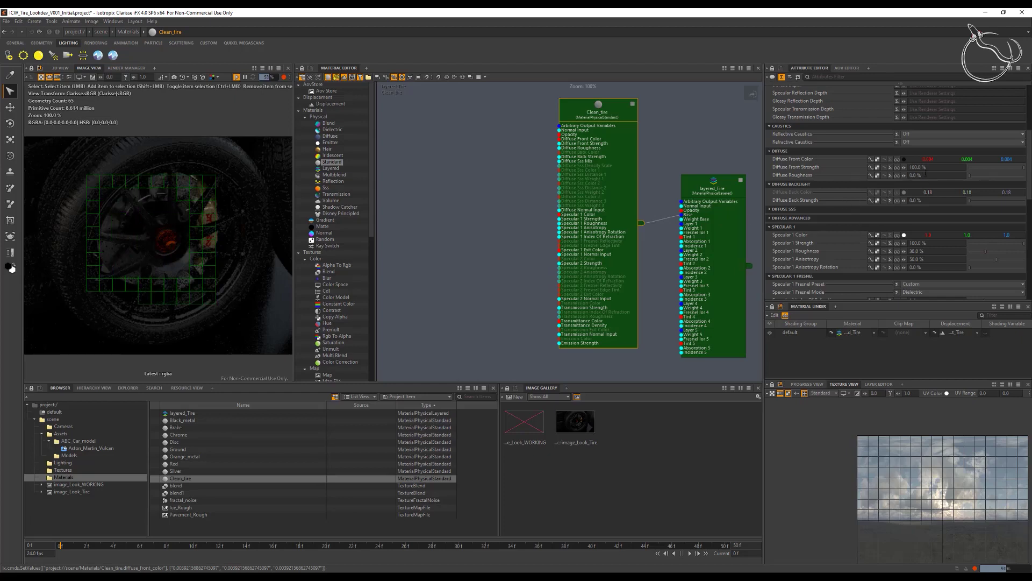
pyautogui.write('25')
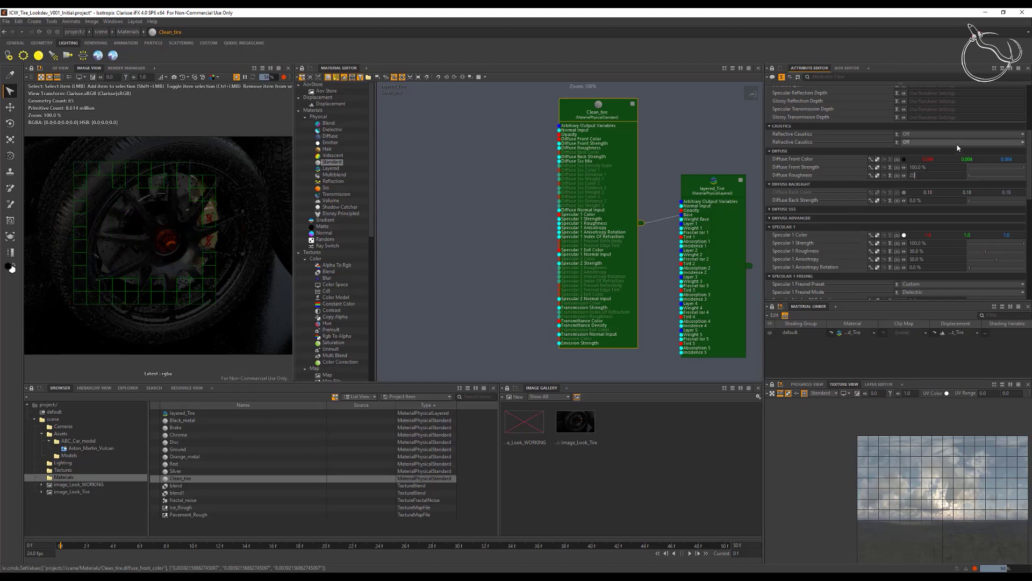
pyautogui.press('Tab')
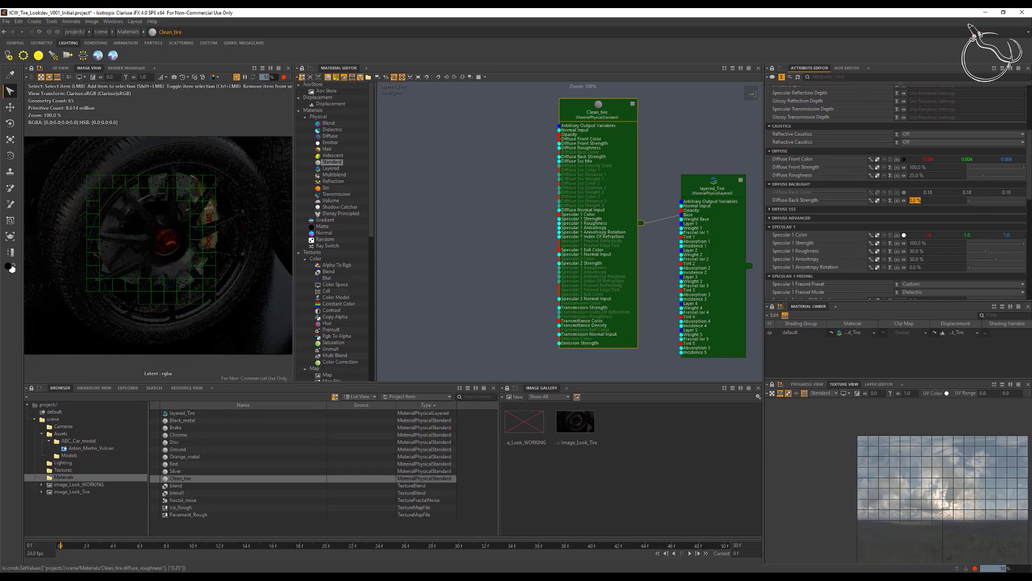
# Set Clean_tire's Specular 1 Strength to 50% and its Specular 1 Anisotropy to 49.8%
pyautogui.click(931, 244)
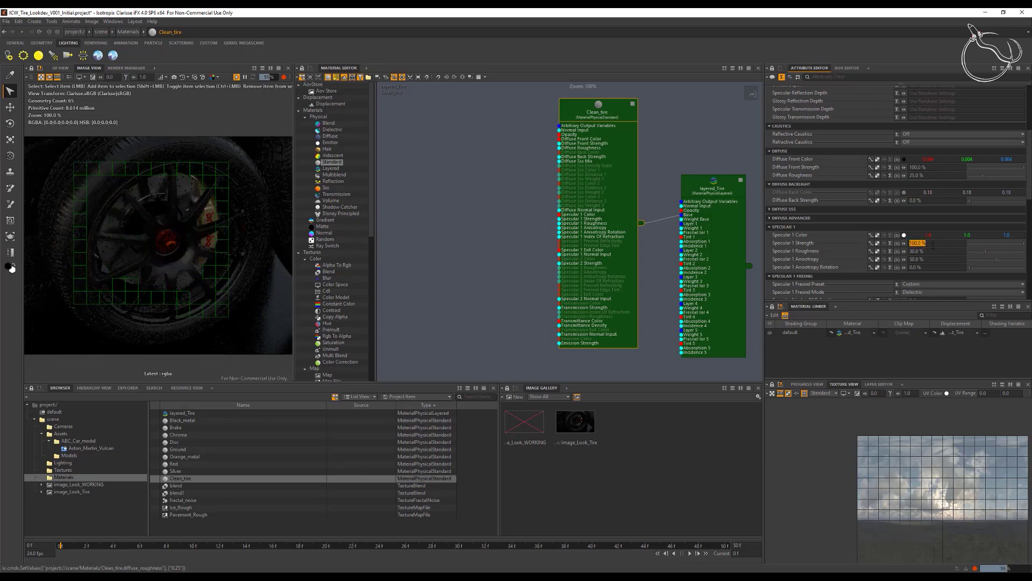
pyautogui.write('50')
pyautogui.click(926, 251)
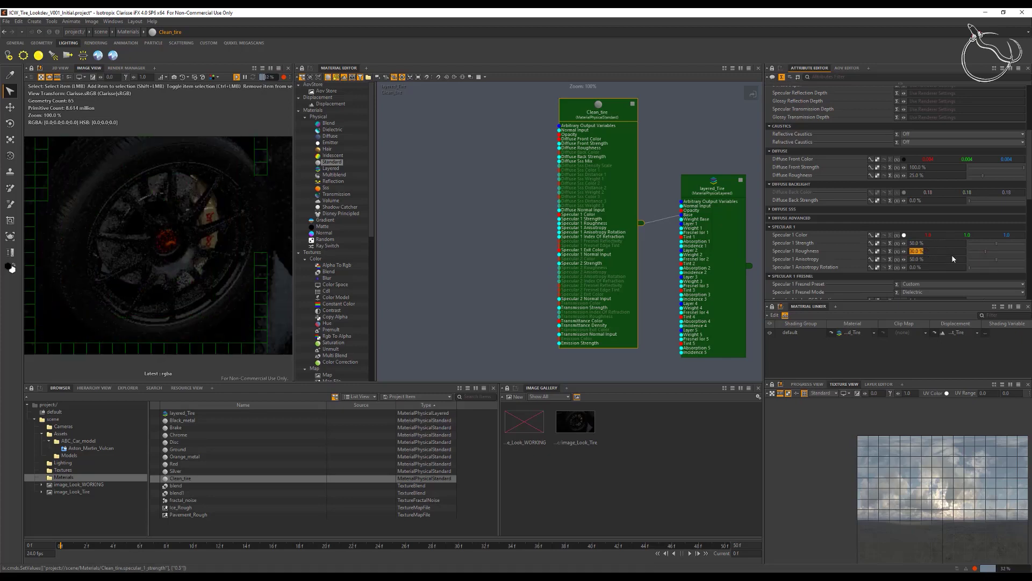
pyautogui.click(928, 259)
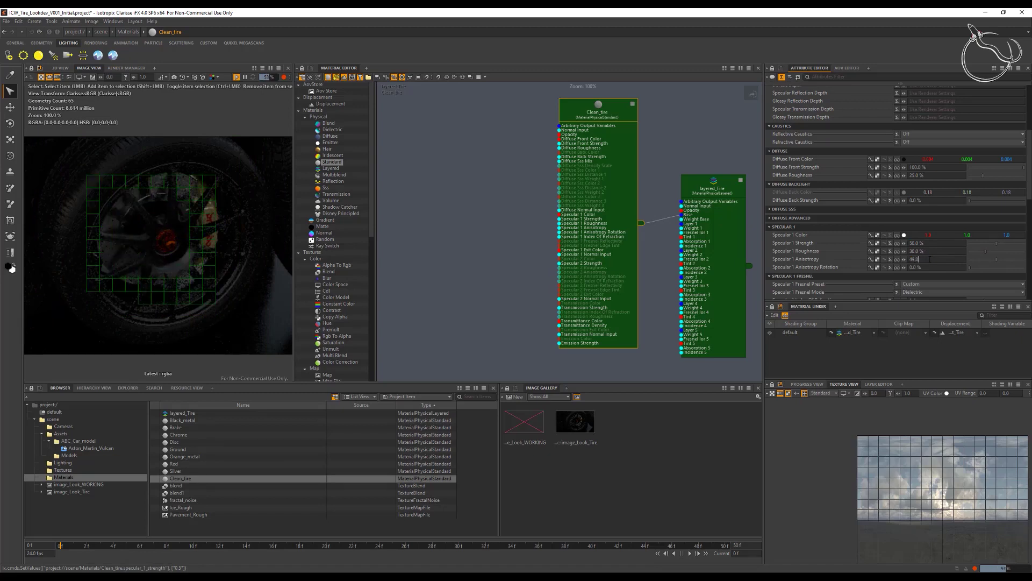
pyautogui.press('Tab')
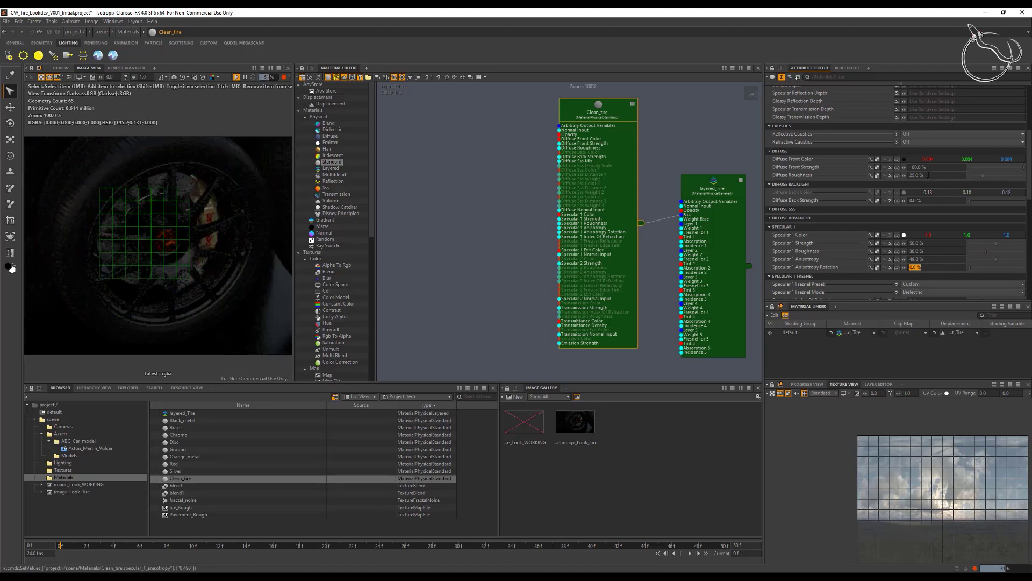
# Lighten Clean_tire's Diffuse Front Color to a dark grey of 0.02
pyautogui.scroll(5, 928, 175)
pyautogui.scroll(-5, 923, 242)
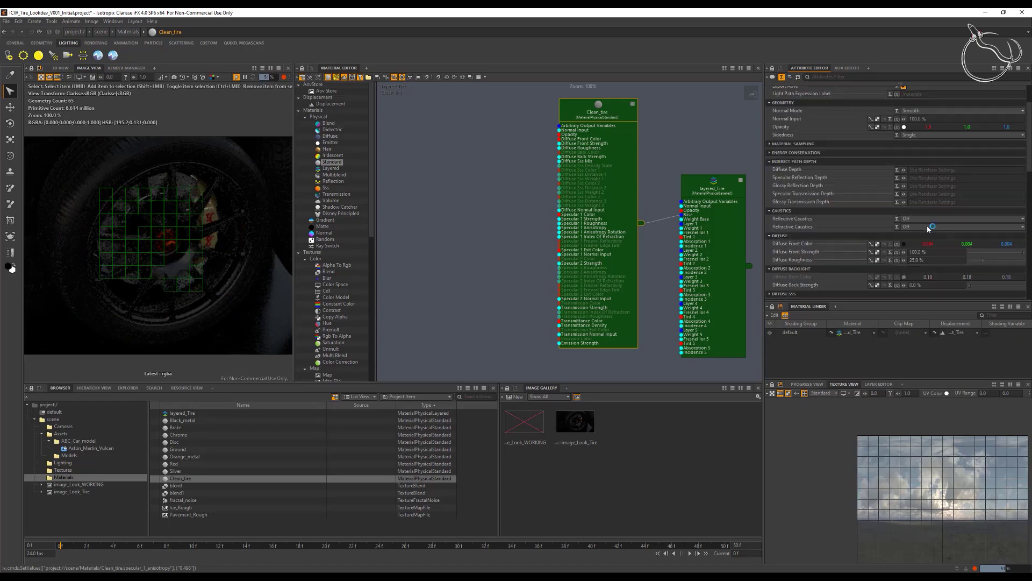
pyautogui.click(907, 149)
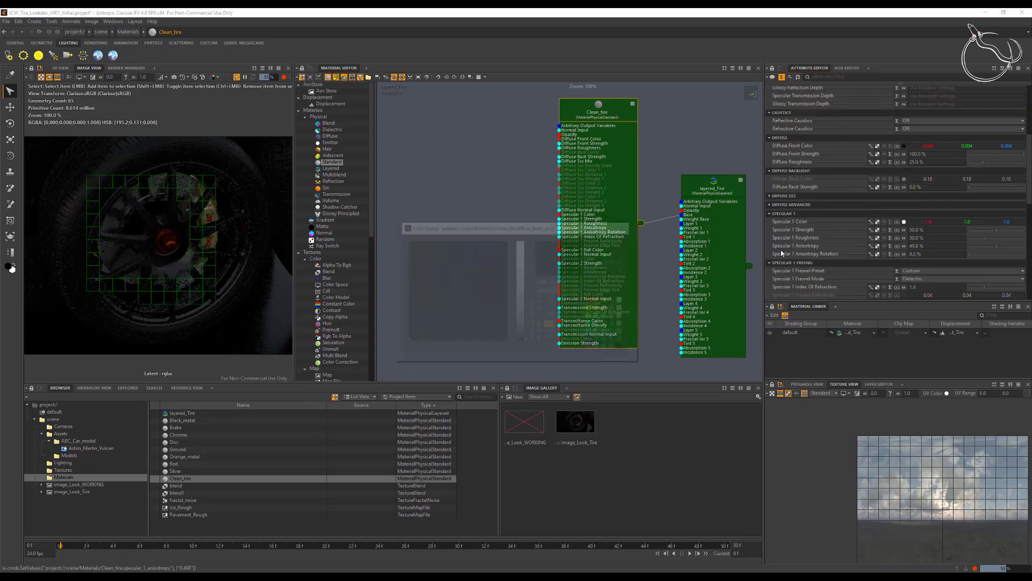
pyautogui.moveTo(521, 341); pyautogui.dragTo(521, 340)
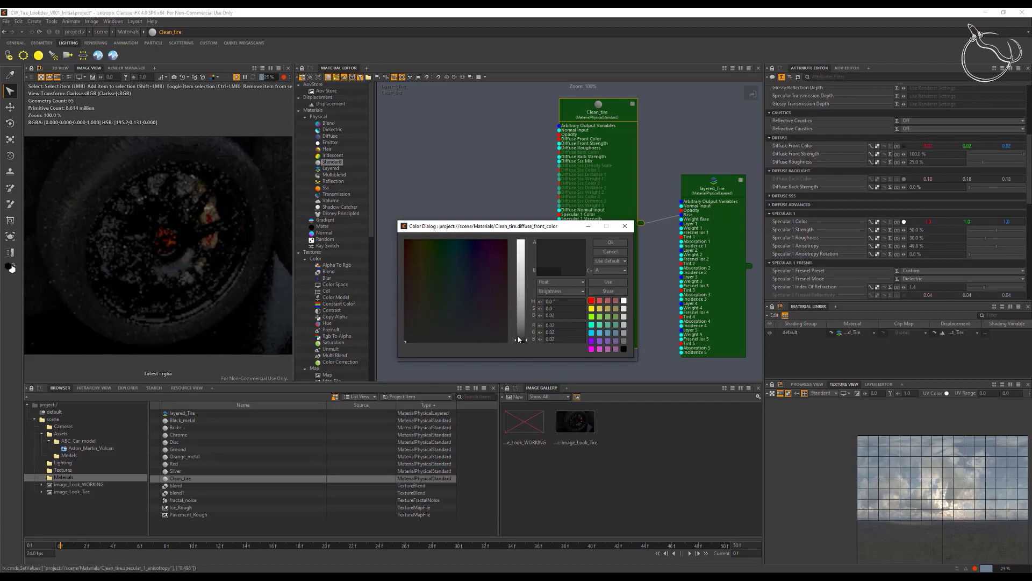
pyautogui.click(611, 243)
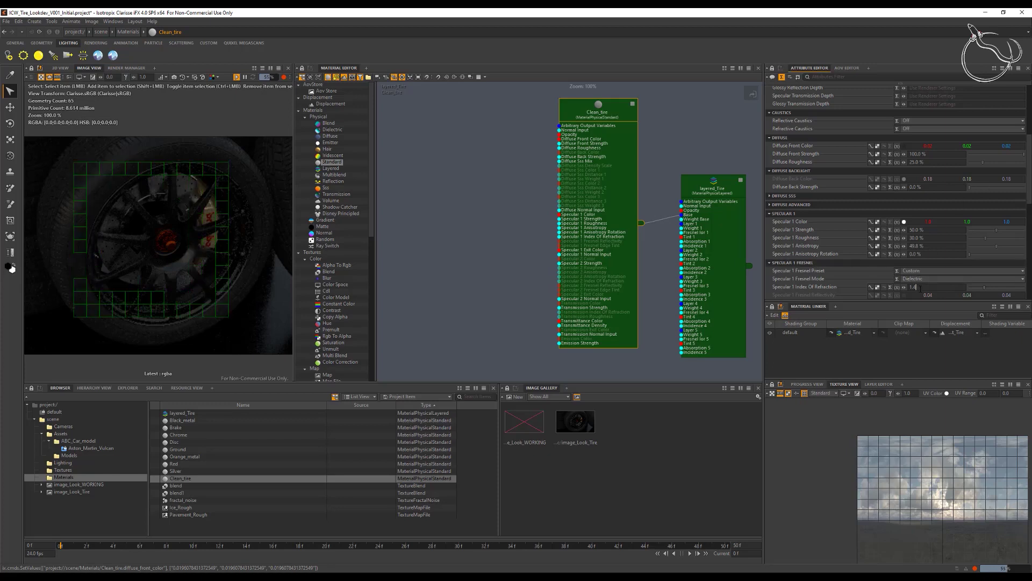
# Set Clean_tire's Specular 1 Index Of Refraction to 1.6
pyautogui.press('BackSpace')
pyautogui.write('6')
pyautogui.press('Tab')
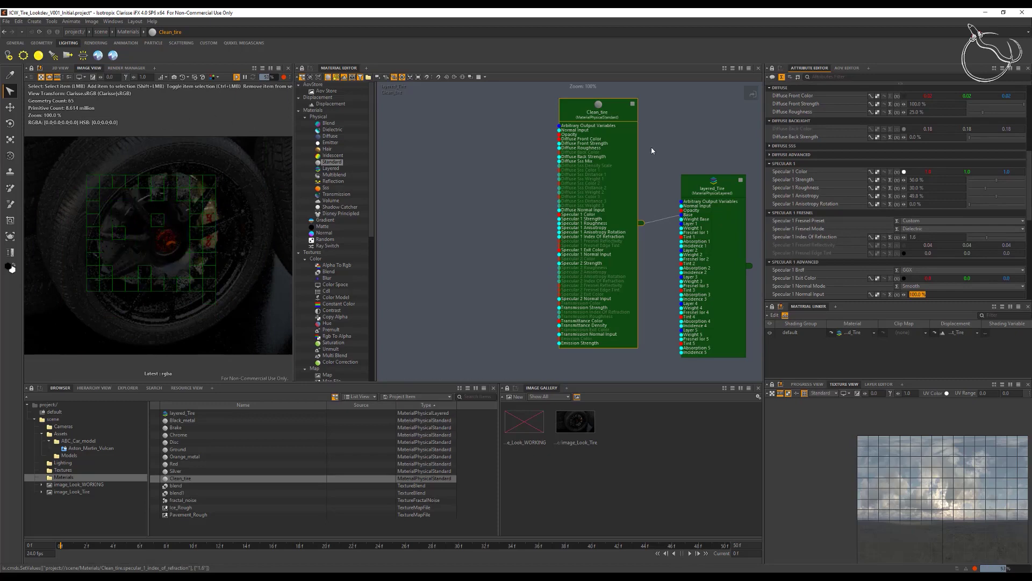
# Add a Multi Blend texture node connected to Clean_tire's Diffuse Front Color and place it beside the material
pyautogui.moveTo(607, 112); pyautogui.dragTo(613, 106)
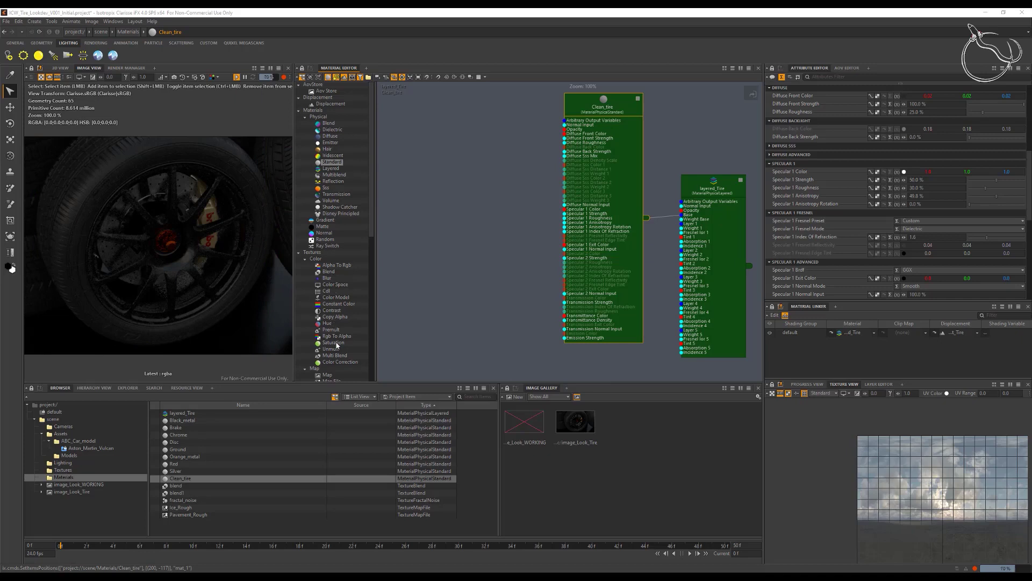
pyautogui.moveTo(337, 357); pyautogui.dragTo(565, 134)
pyautogui.moveTo(457, 121); pyautogui.dragTo(475, 98)
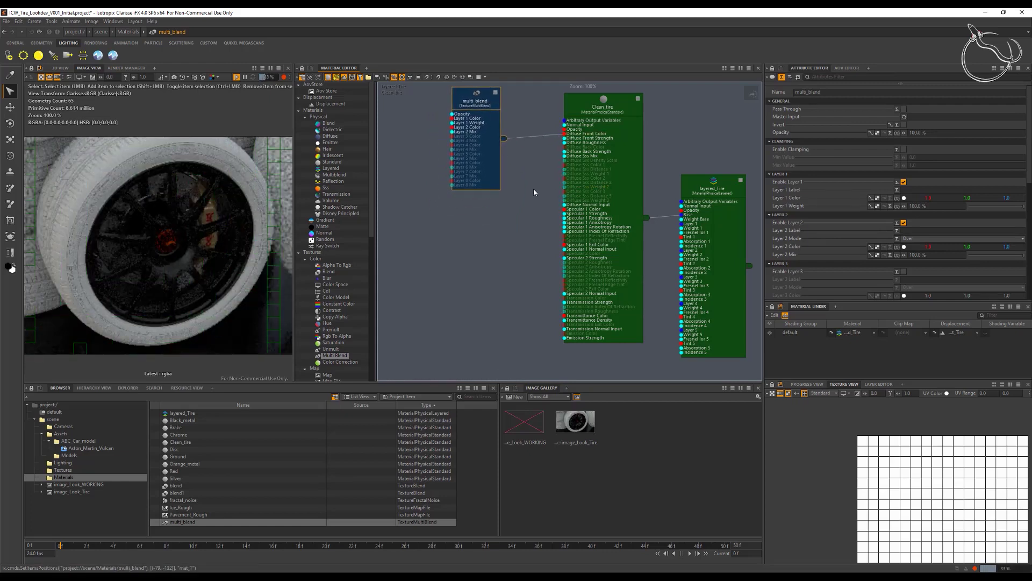
# Add a Constant Color texture node upstream of the multi blend and rename it Tire_base_color
pyautogui.moveTo(539, 197); pyautogui.dragTo(602, 203, button='middle')
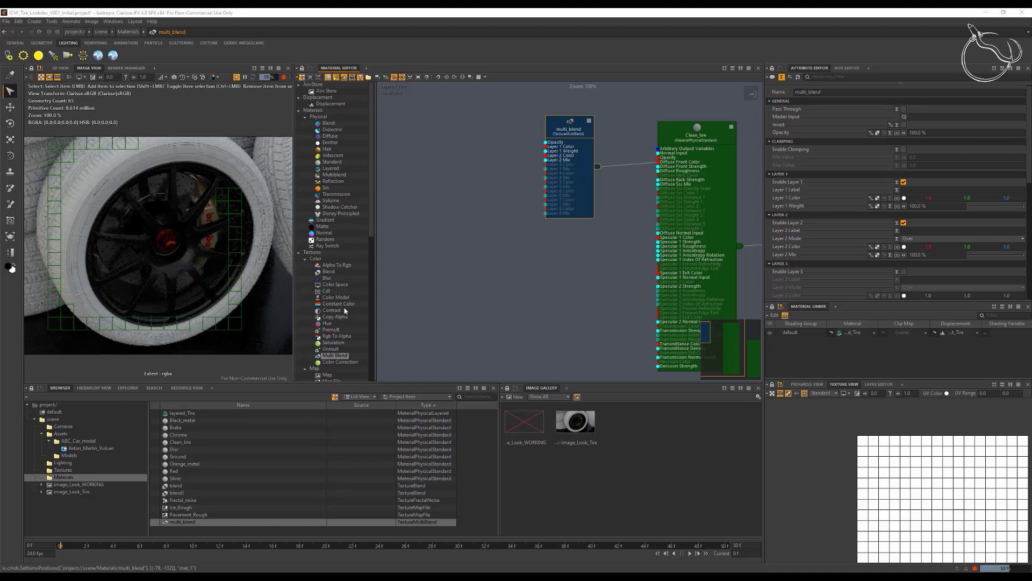
pyautogui.moveTo(331, 311); pyautogui.dragTo(434, 134)
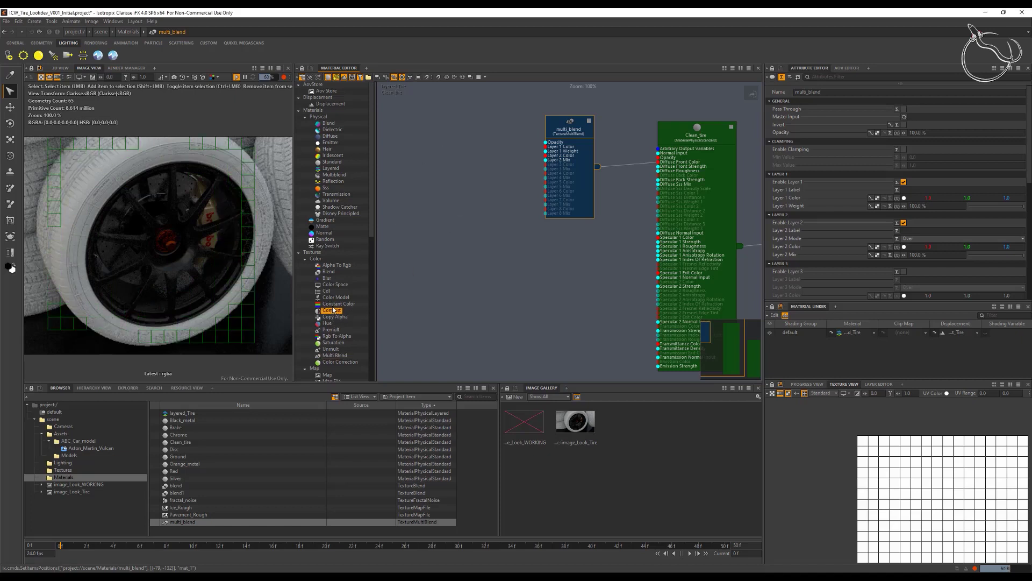
pyautogui.moveTo(334, 304); pyautogui.dragTo(399, 115)
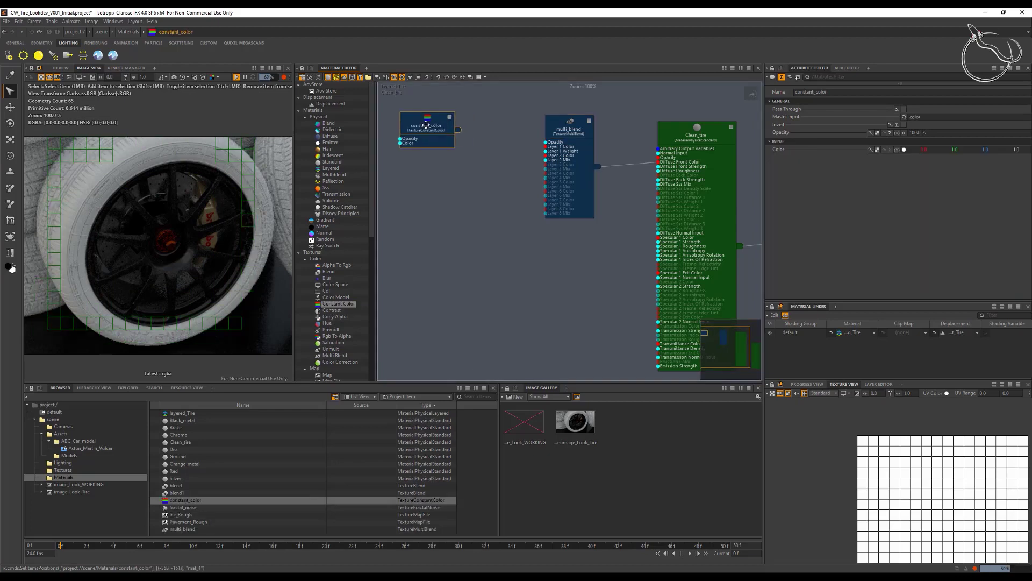
pyautogui.press('F2')
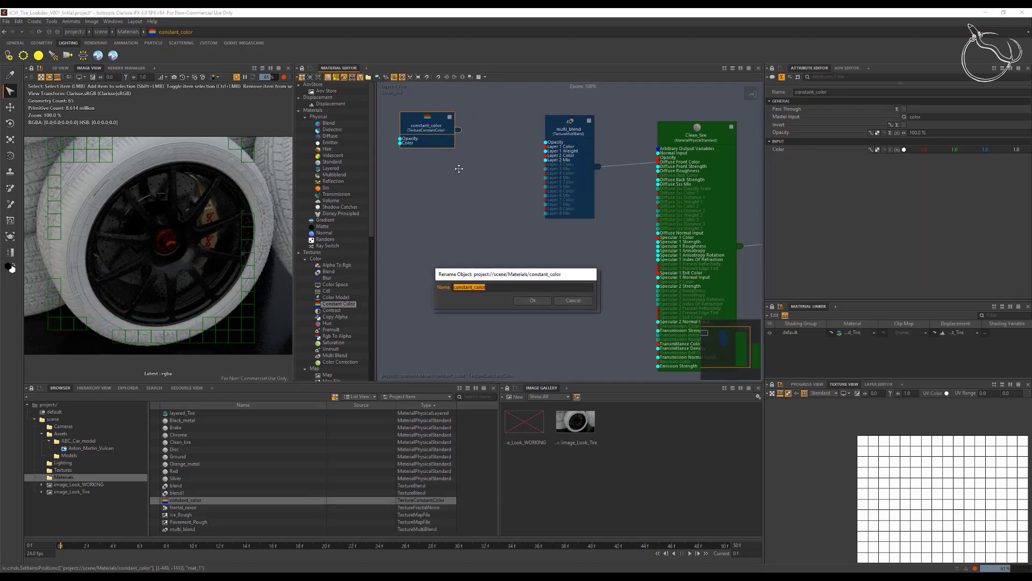
pyautogui.write('Tire_')
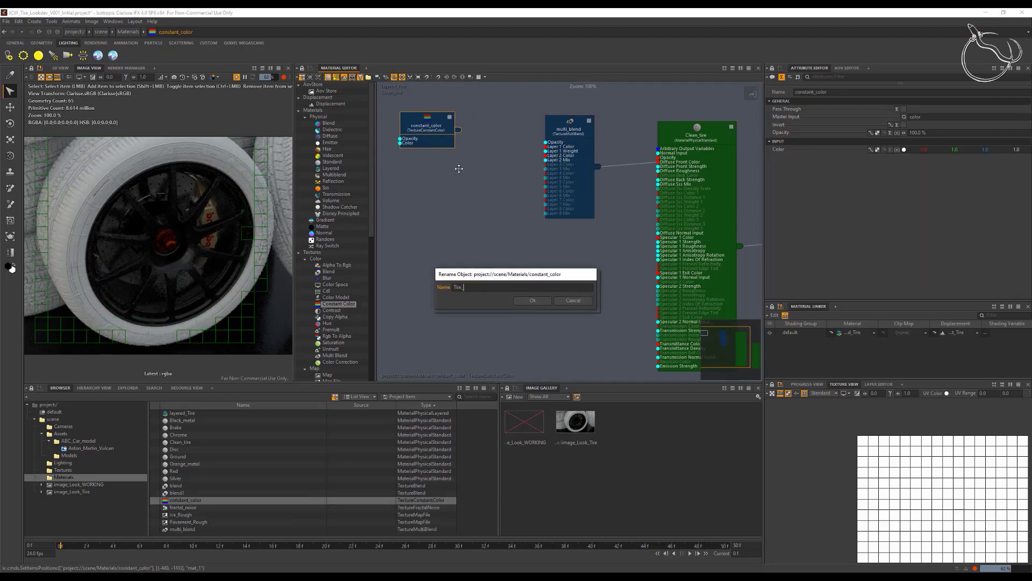
pyautogui.write('base color')
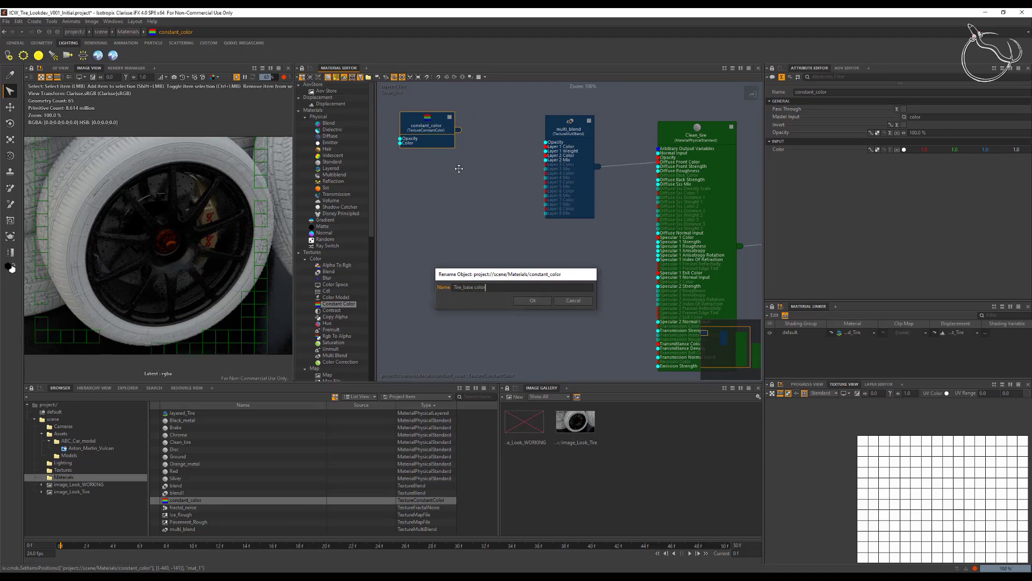
pyautogui.press('Return')
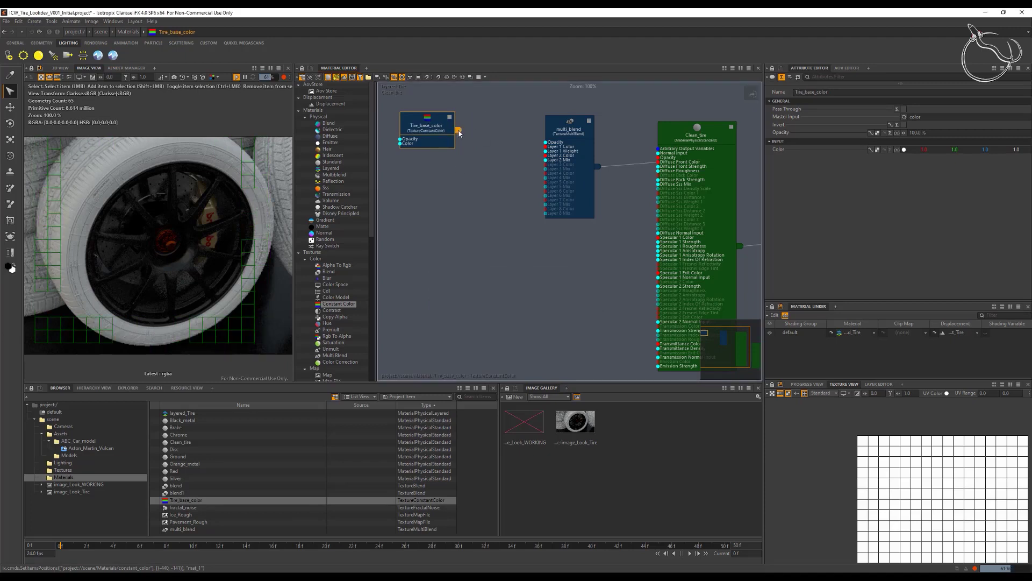
# Connect Tire_base_color to multi_blend's Layer 1 Color and set its color to black
pyautogui.moveTo(458, 130); pyautogui.dragTo(546, 146)
pyautogui.moveTo(446, 118); pyautogui.dragTo(445, 128)
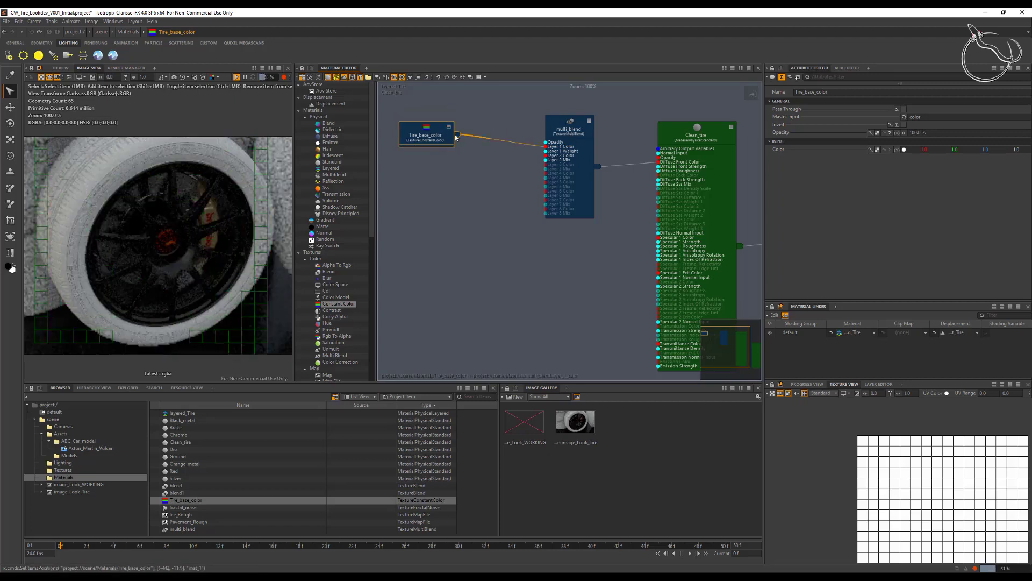
pyautogui.click(903, 150)
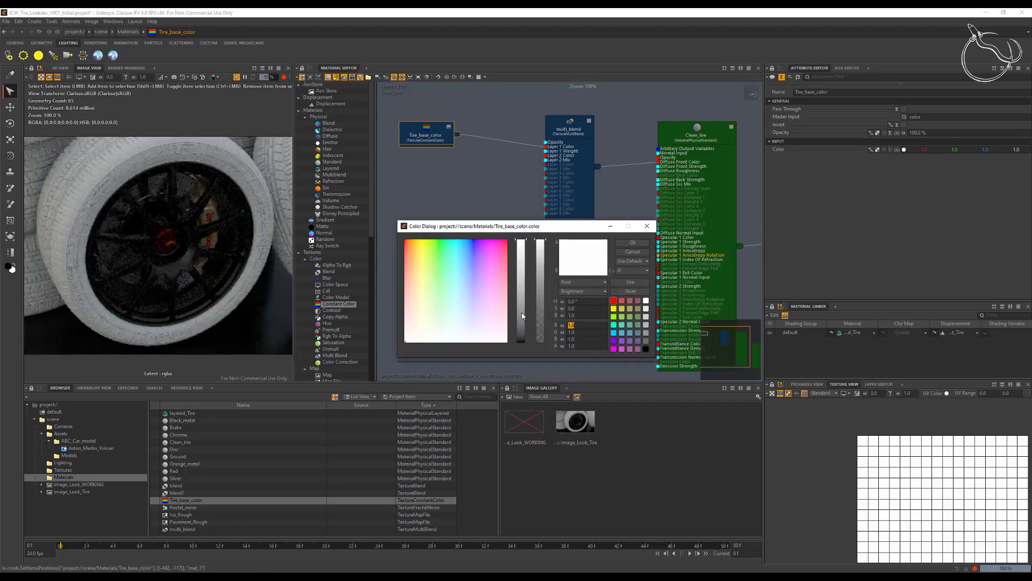
pyautogui.moveTo(522, 316); pyautogui.dragTo(522, 342)
pyautogui.click(632, 242)
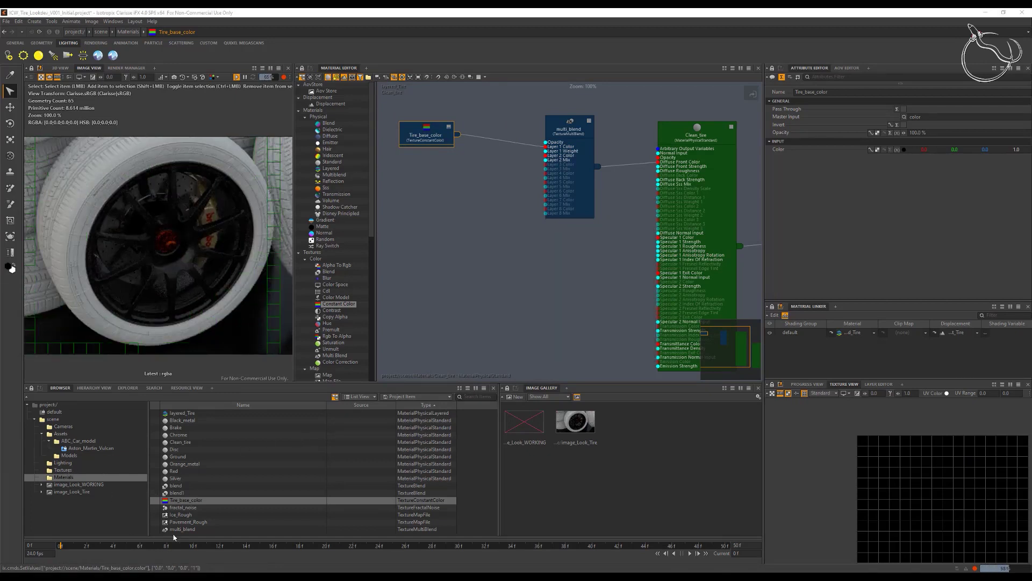
# Bring the existing Tire_Side_Disp texture into the node graph and connect it to multi_blend's Layer 2 Color
pyautogui.click(63, 470)
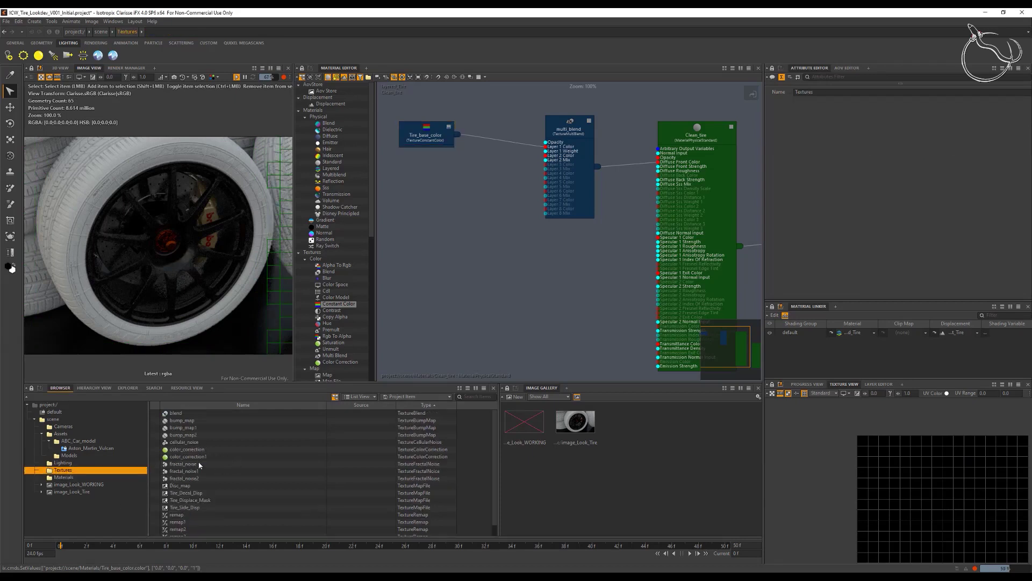
pyautogui.click(195, 507)
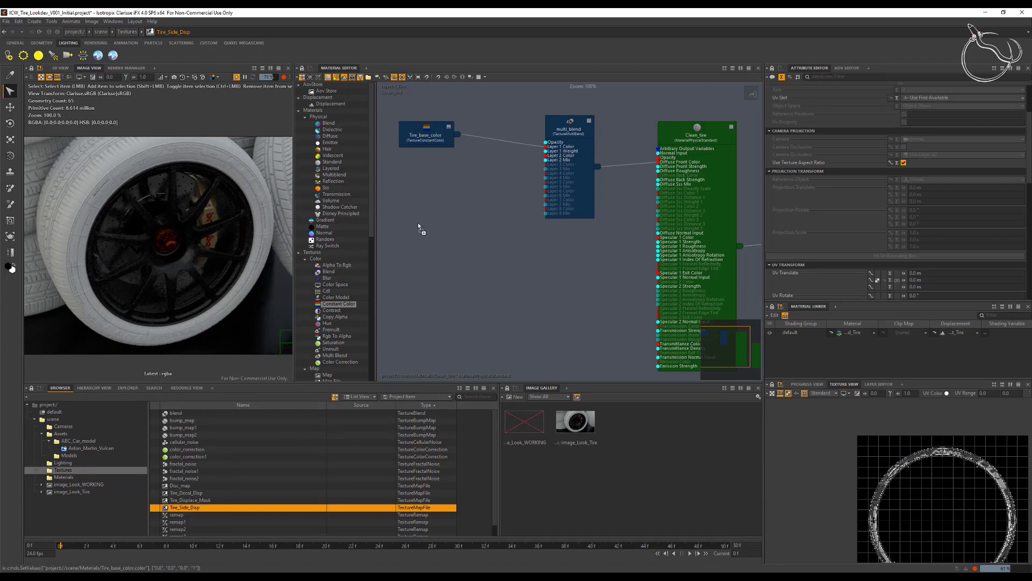
pyautogui.moveTo(418, 223); pyautogui.dragTo(421, 225)
pyautogui.moveTo(486, 236); pyautogui.dragTo(412, 239)
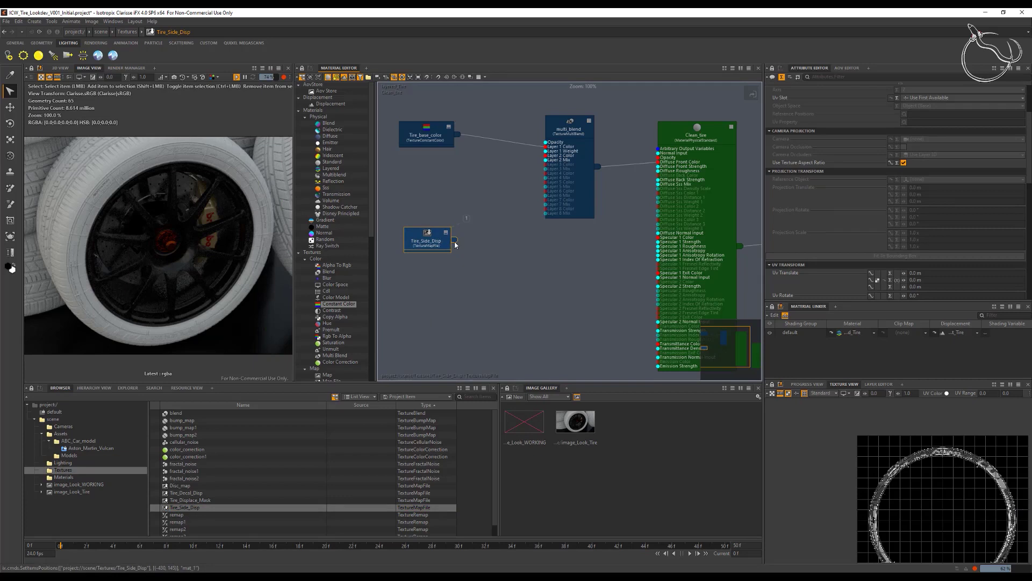
pyautogui.moveTo(454, 240); pyautogui.dragTo(546, 156)
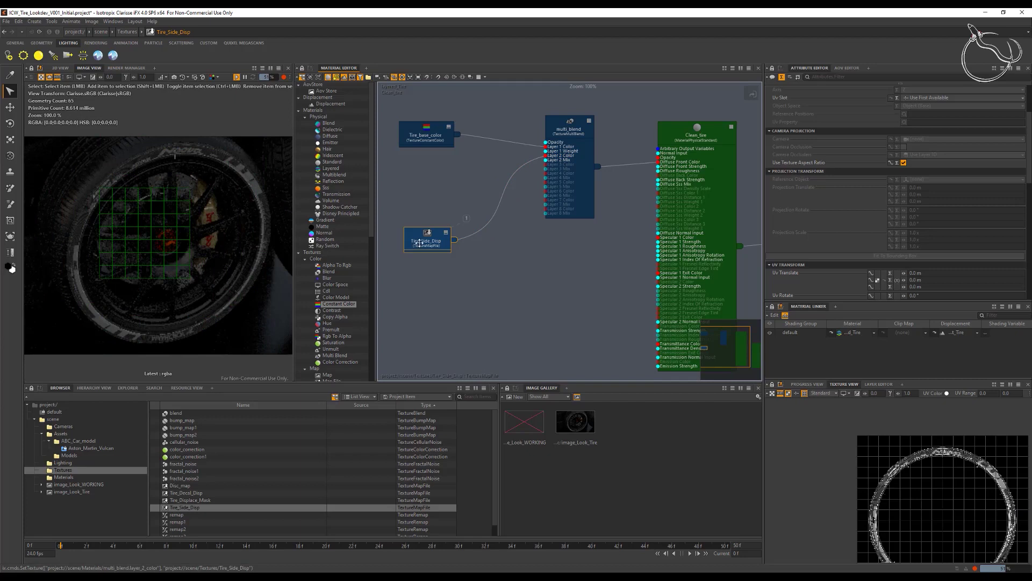
pyautogui.moveTo(419, 243); pyautogui.dragTo(407, 238)
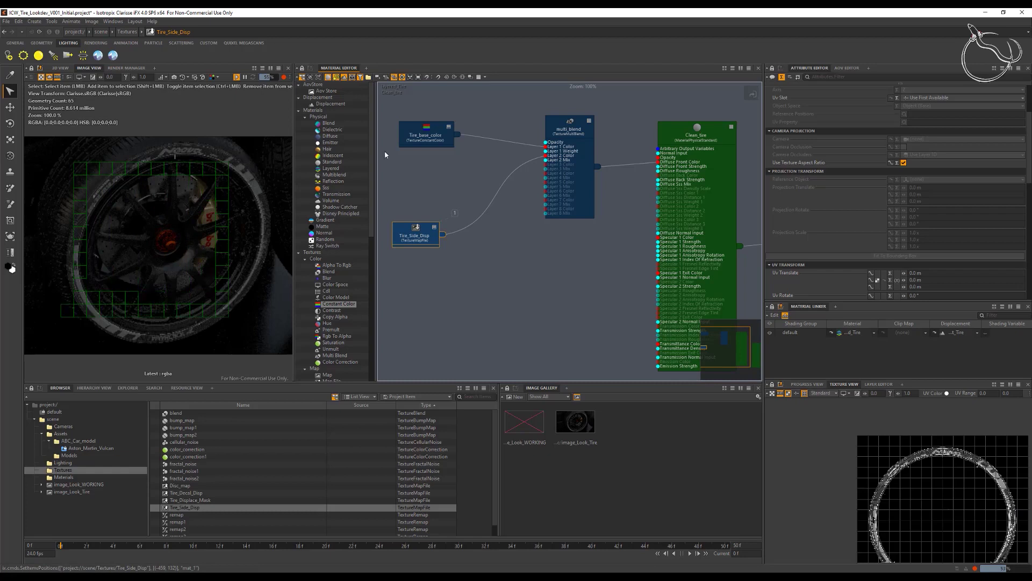
# Set multi_blend's Layer 2 Mix to 15%
pyautogui.click(556, 134)
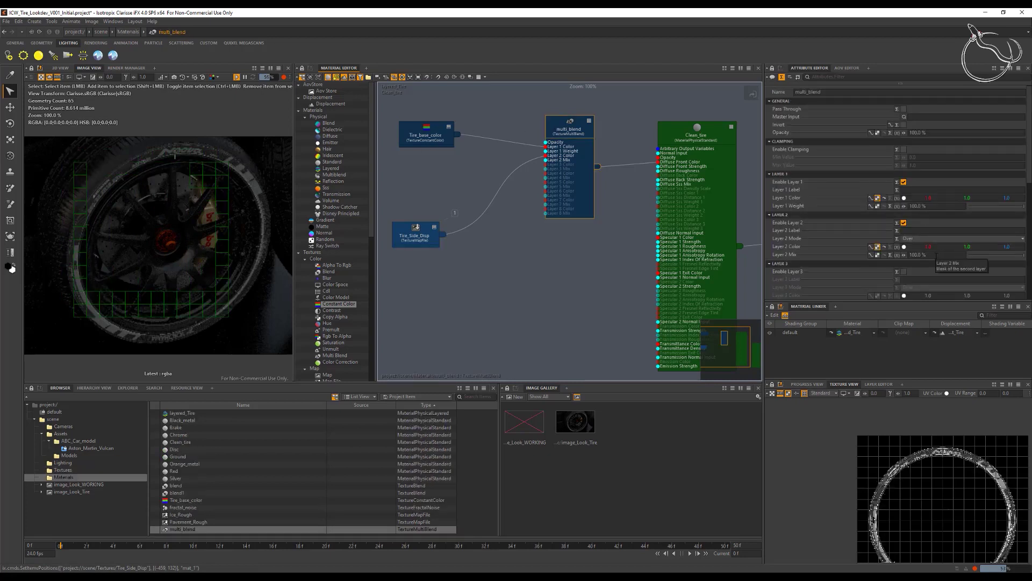
pyautogui.click(936, 255)
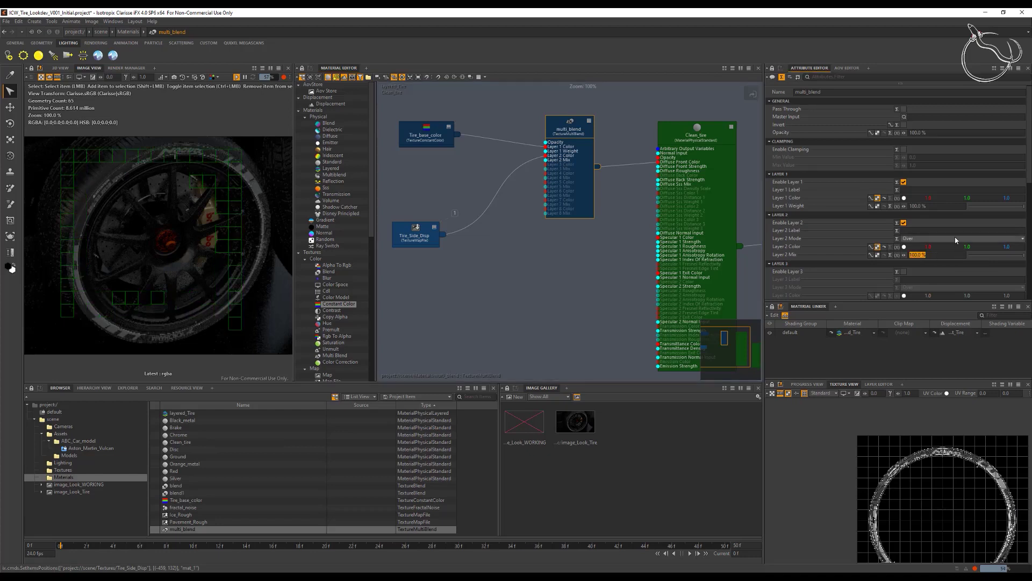
pyautogui.write('15')
pyautogui.press('Return')
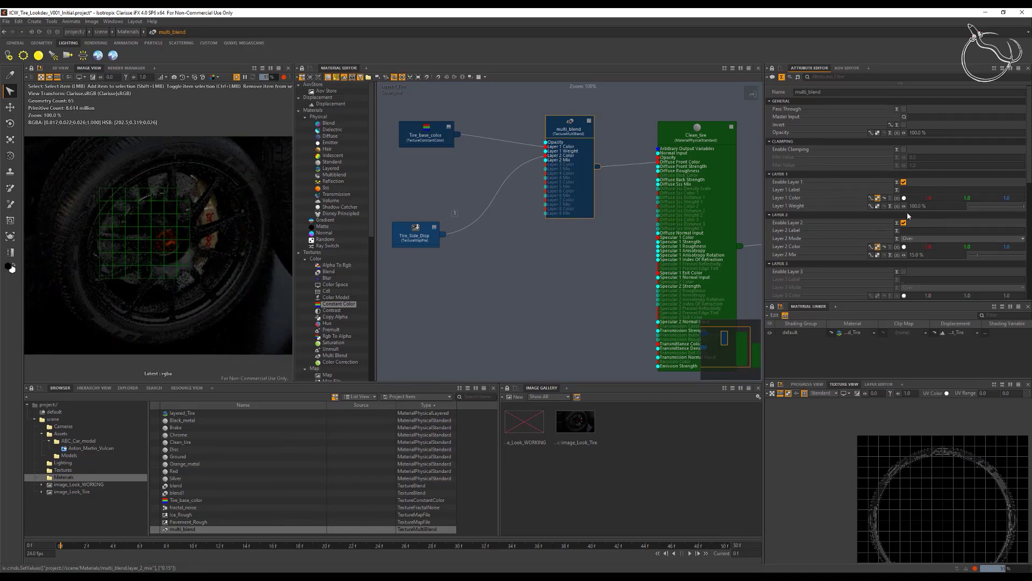
# Label multi_blend's Layer 1 "Base color" and its Layer 2 "Tire texture"
pyautogui.write('Base color')
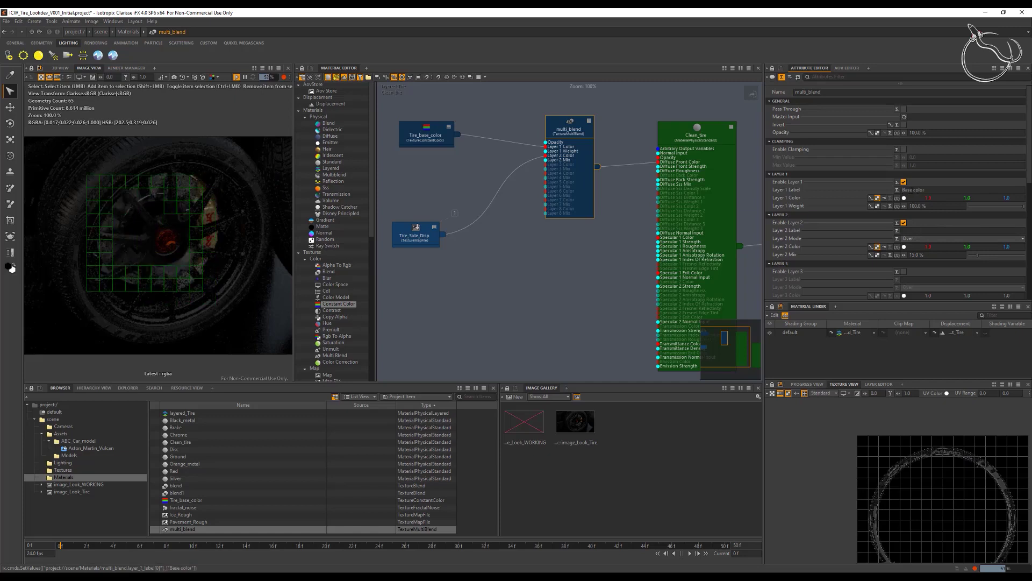
pyautogui.click(935, 230)
pyautogui.write('Tire texture')
pyautogui.press('Return')
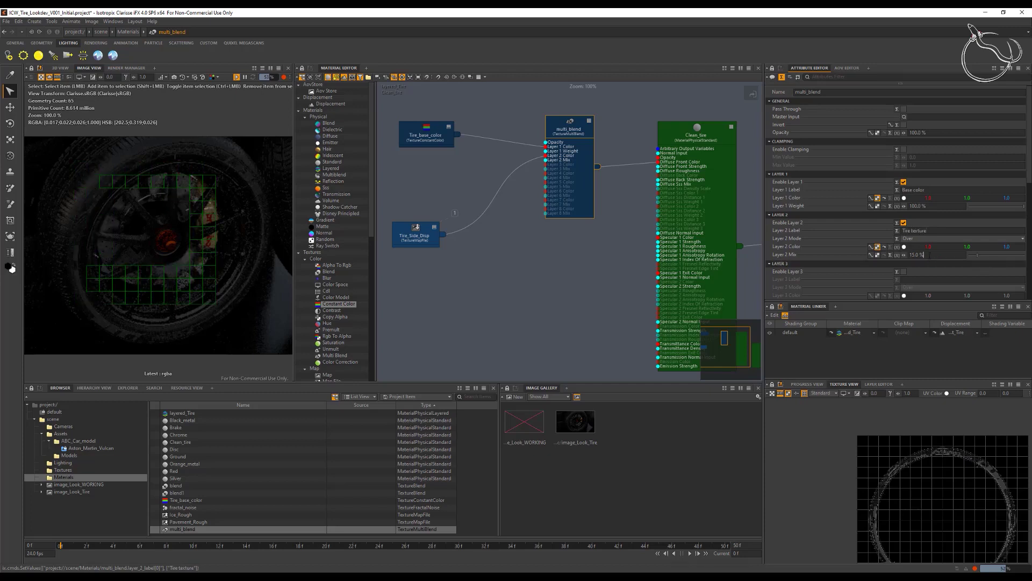
# Set Layer 2 Mix to 100%, disable Layer 2, and place the Tire_Side_Disp node directly below Tire_base_color
pyautogui.write('1')
pyautogui.press('Return')
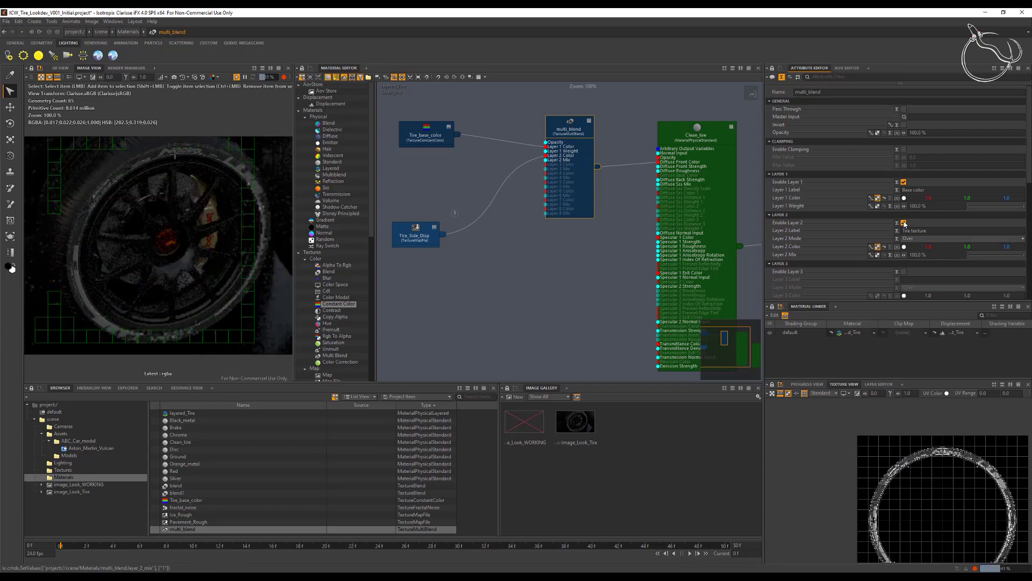
pyautogui.click(904, 223)
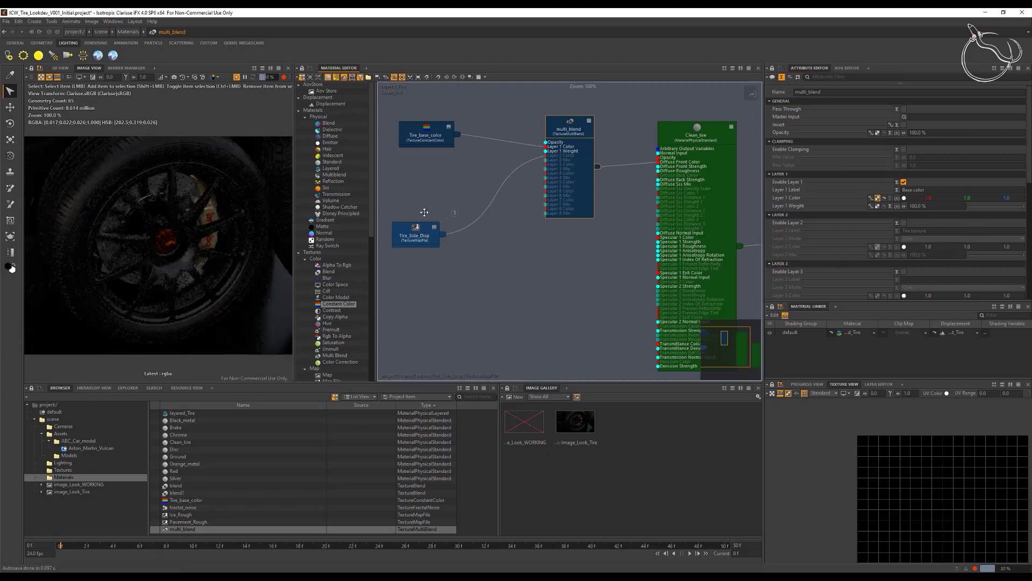
pyautogui.moveTo(421, 231); pyautogui.dragTo(427, 168)
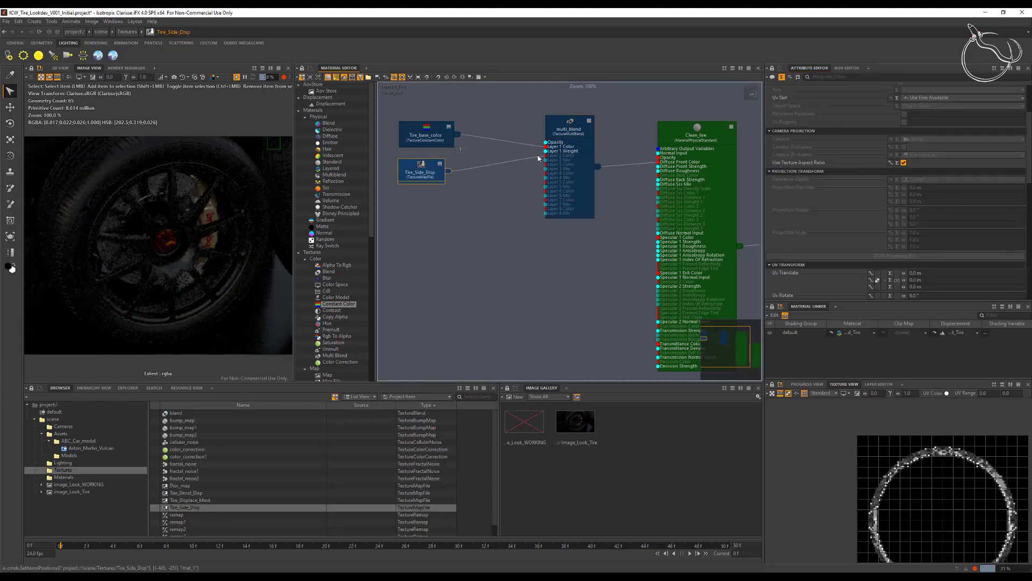
# Enable Layer 3 on multi_blend and connect a new Fractal Noise texture to its Layer 3 Color
pyautogui.click(551, 132)
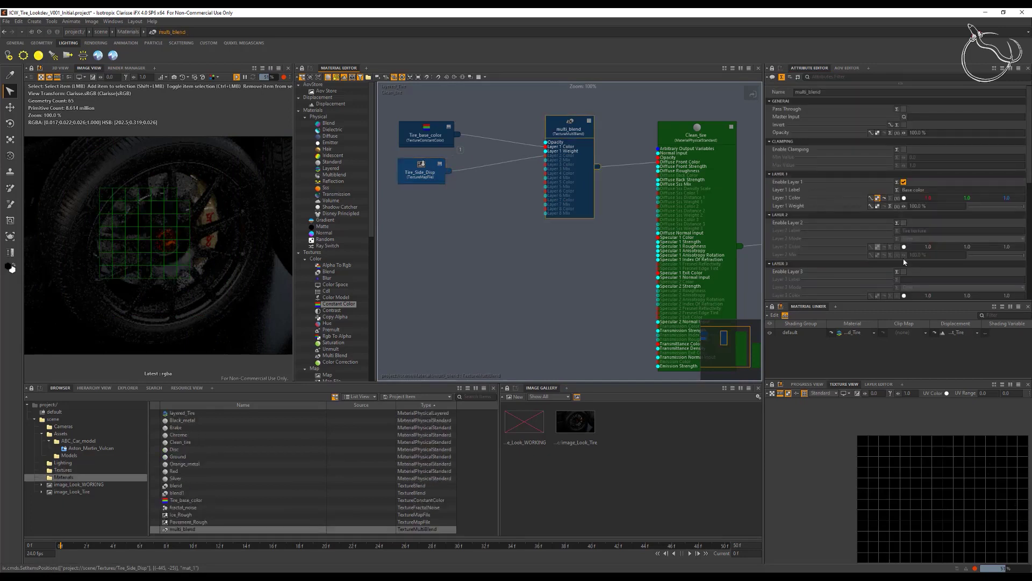
pyautogui.click(904, 272)
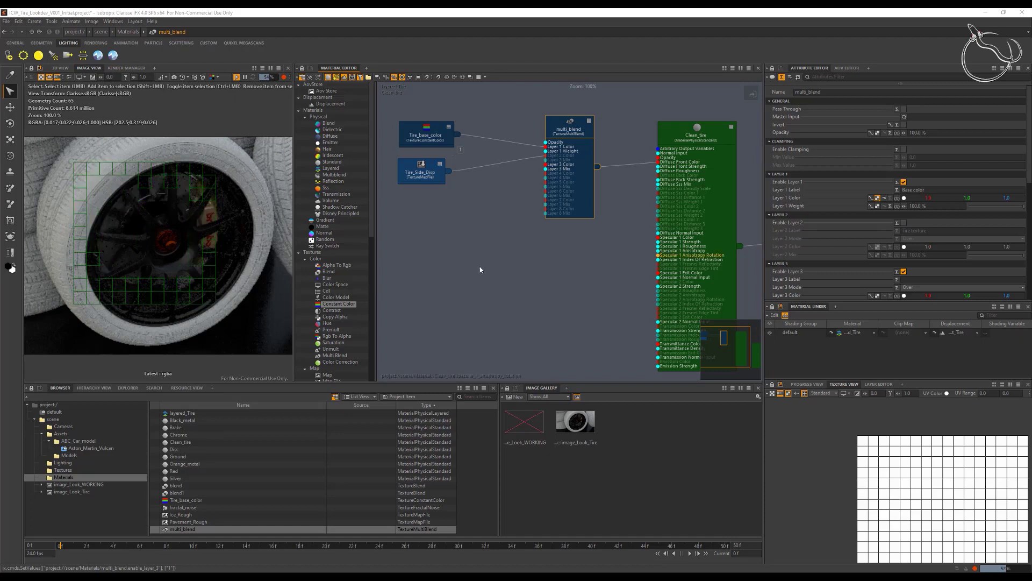
pyautogui.click(373, 326)
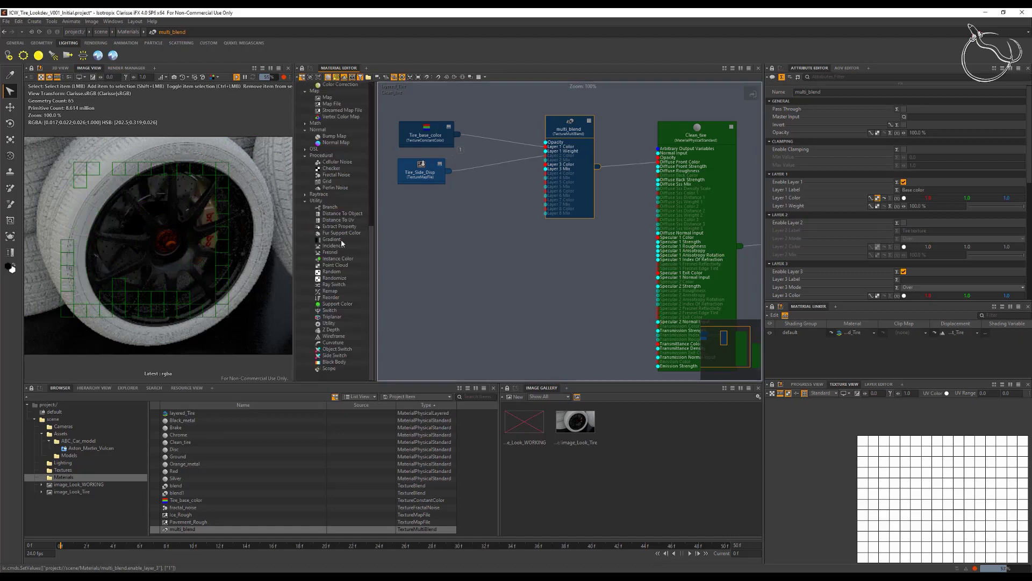
pyautogui.moveTo(333, 174); pyautogui.dragTo(416, 204)
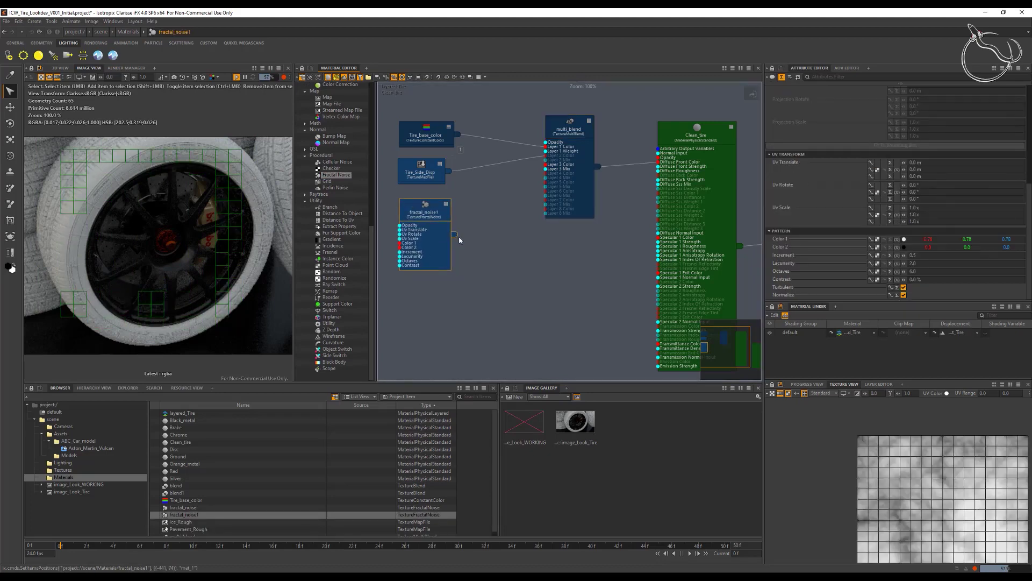
pyautogui.moveTo(455, 234); pyautogui.dragTo(546, 165)
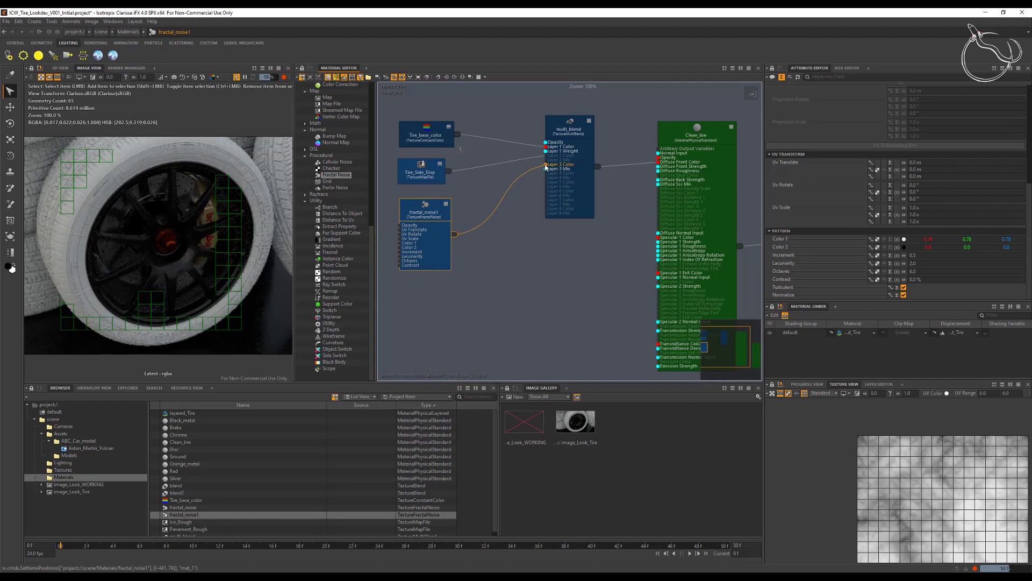
# Rename the new fractal noise node Gum_color_variation
pyautogui.press('F2')
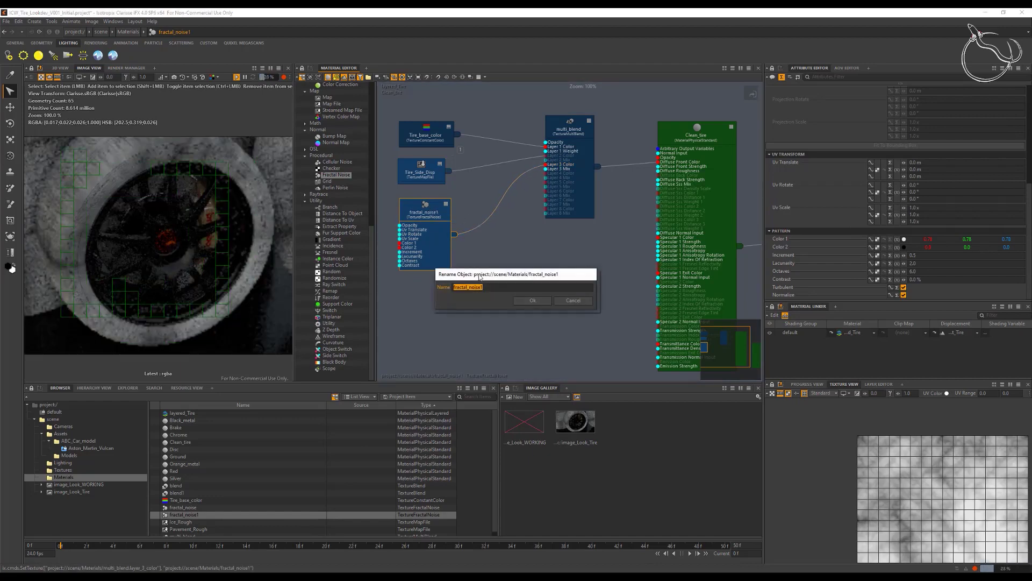
pyautogui.write('Gum')
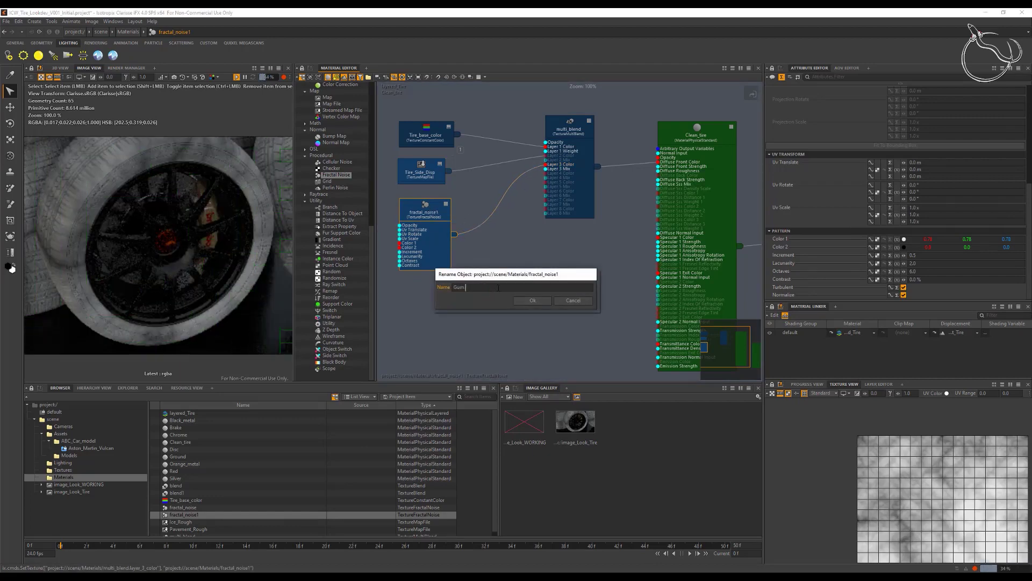
pyautogui.write(' color variation')
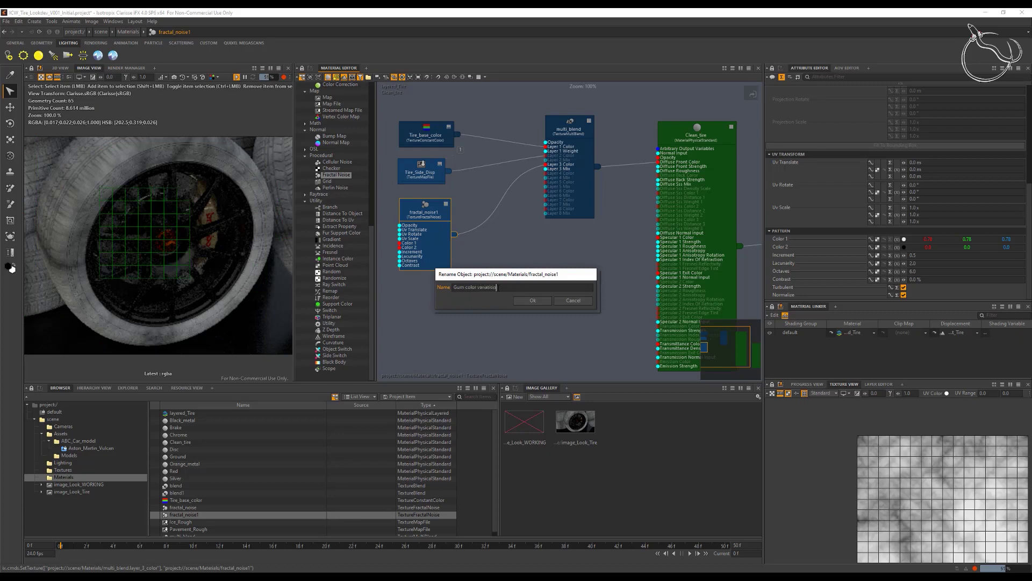
pyautogui.press('Return')
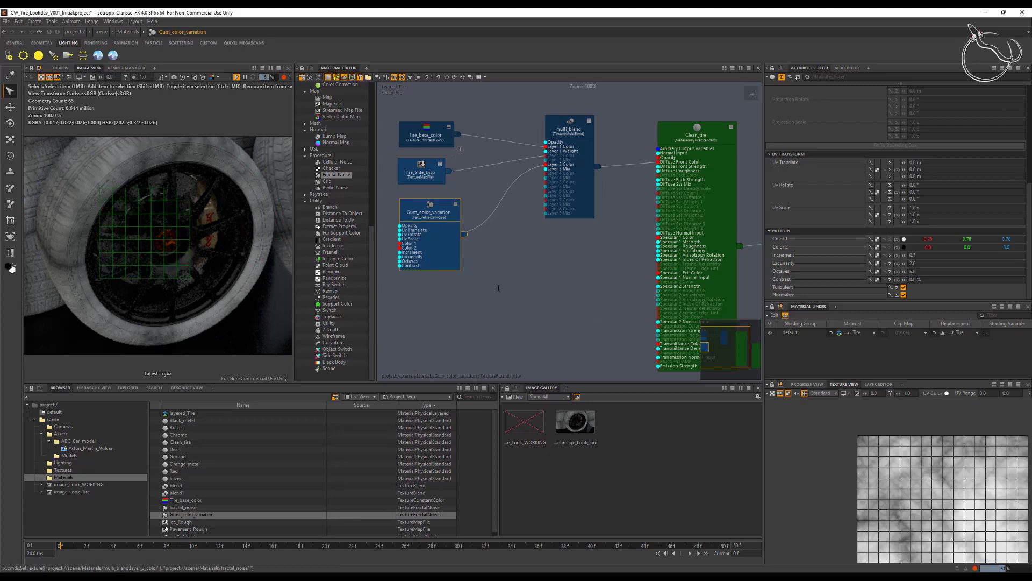
# Collapse the Gum_color_variation and multi_blend nodes and shift multi_blend slightly down in the graph
pyautogui.click(456, 204)
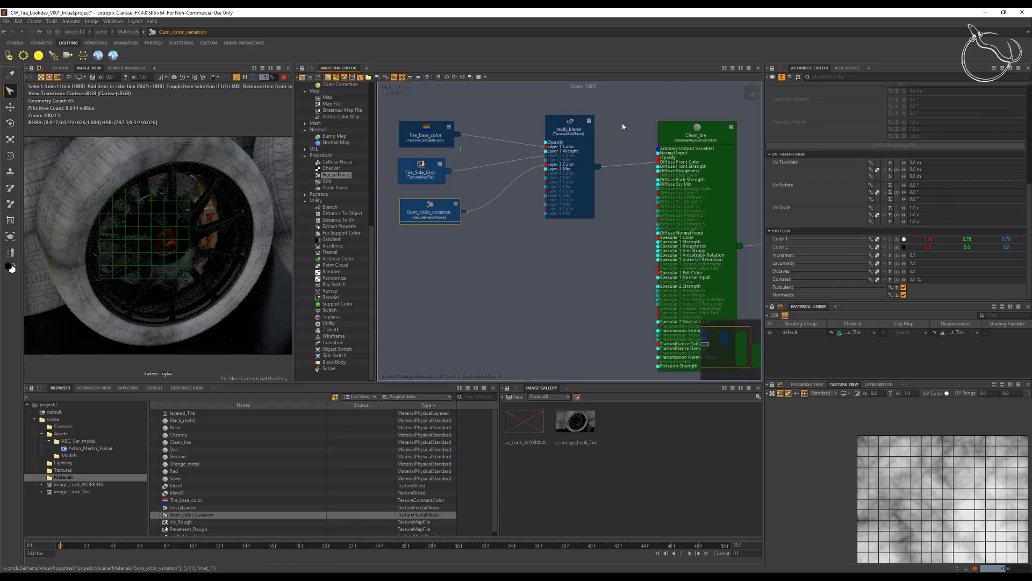
pyautogui.click(591, 122)
pyautogui.moveTo(574, 128); pyautogui.dragTo(571, 145)
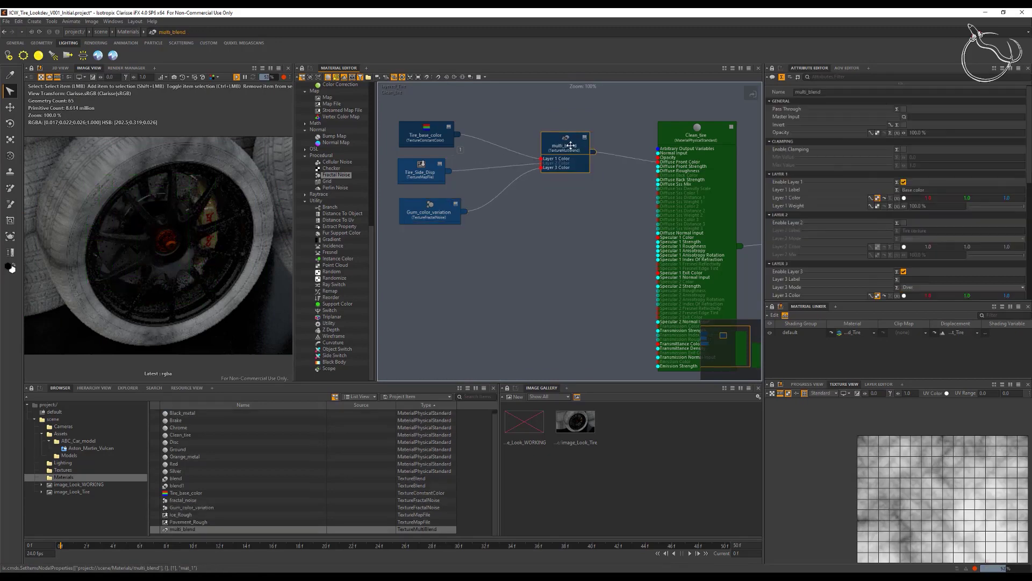
# Turn off Turbulent on the Gum_color_variation fractal noise and set its Color 2 to white (1.0)
pyautogui.click(429, 204)
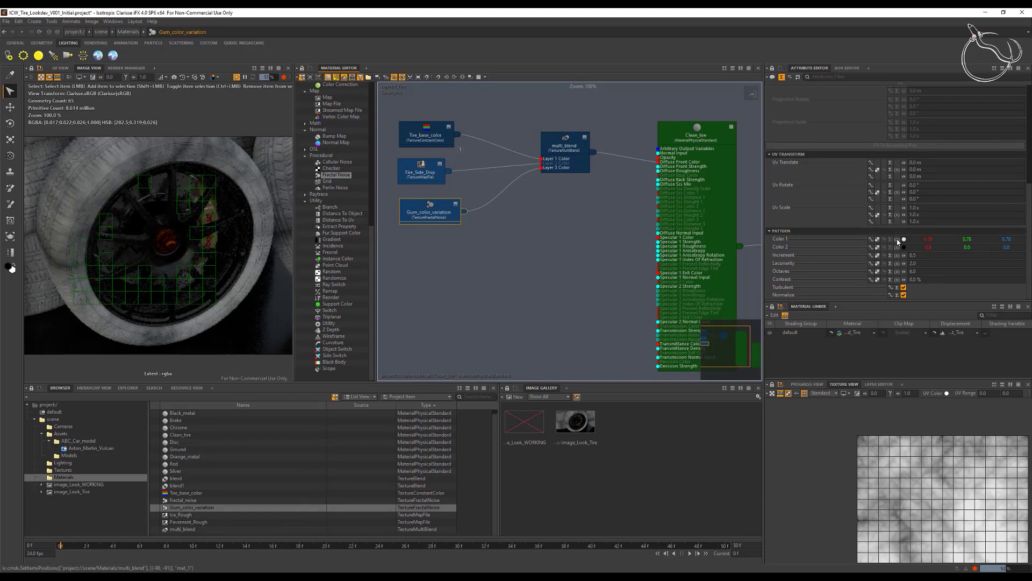
pyautogui.click(904, 287)
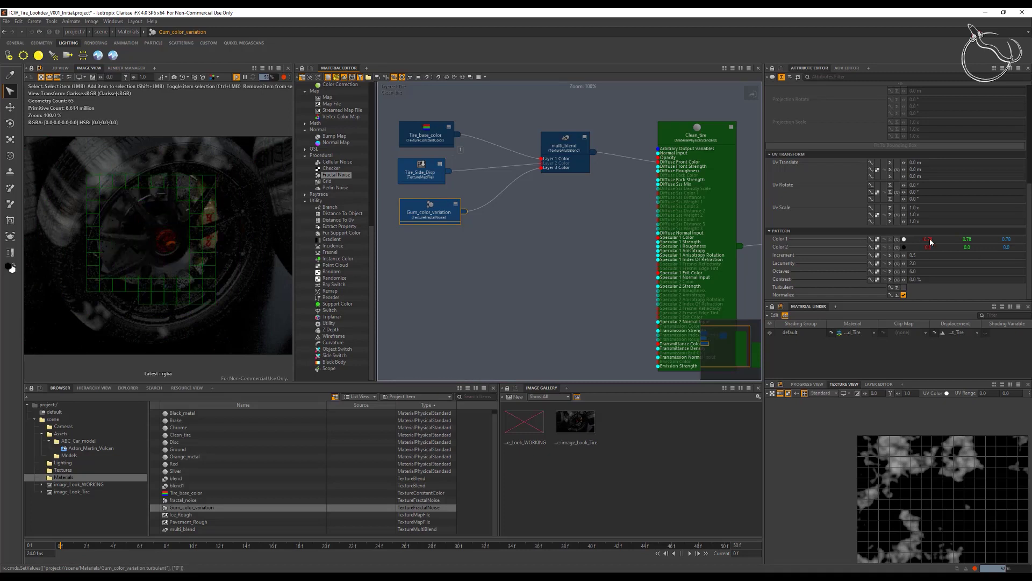
pyautogui.click(904, 246)
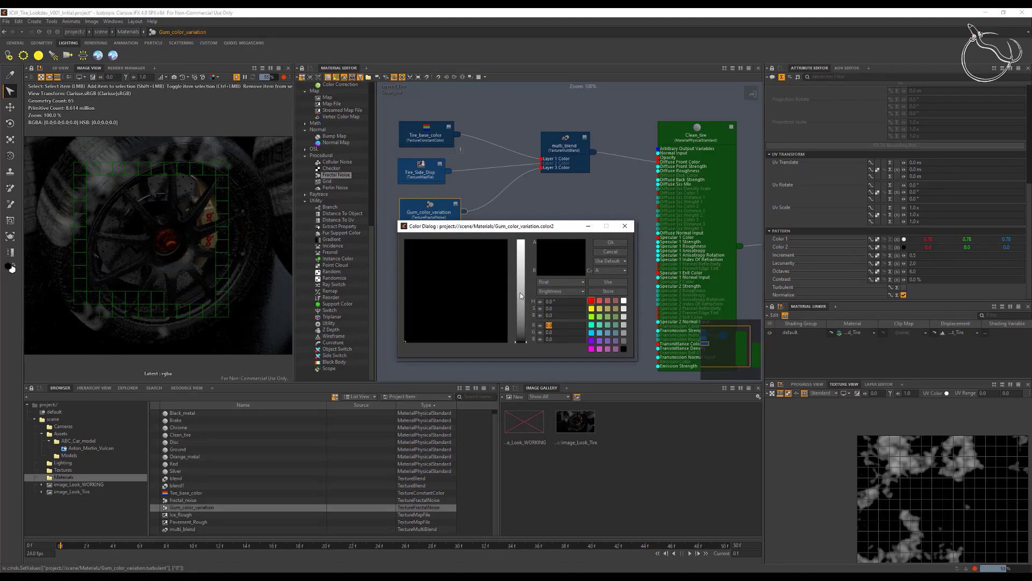
pyautogui.moveTo(520, 293); pyautogui.dragTo(520, 240)
pyautogui.click(610, 242)
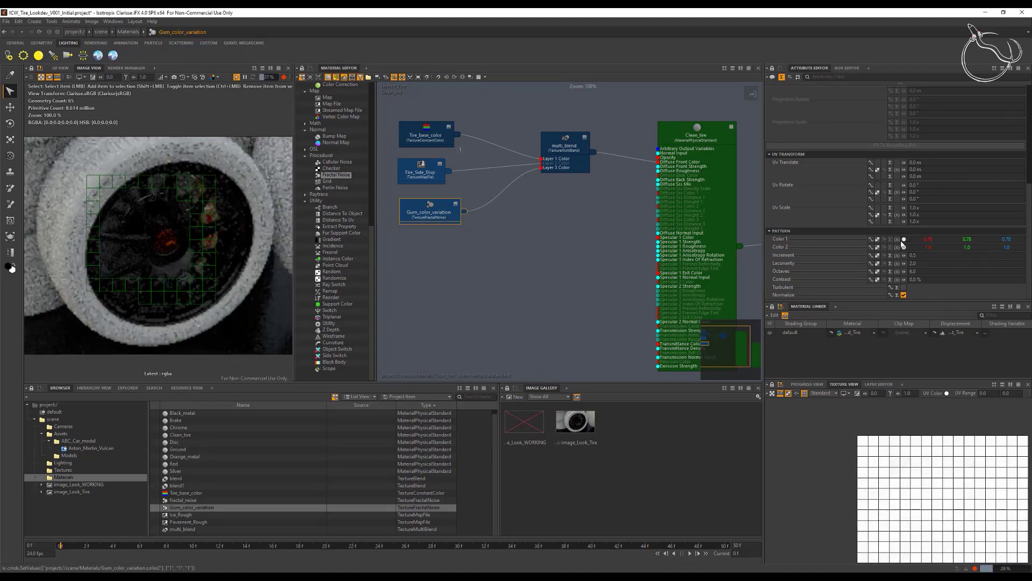
pyautogui.click(903, 239)
pyautogui.moveTo(523, 302); pyautogui.dragTo(521, 342)
pyautogui.click(608, 251)
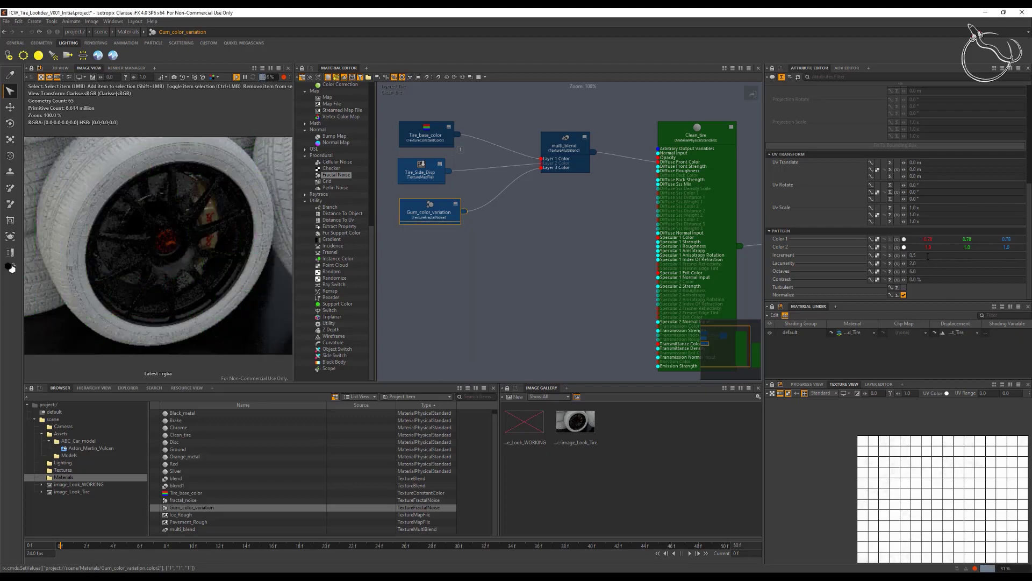
# Set the Gum_color_variation noise Increment to 0.1 and its UV Scale to 0.2 on all three axes
pyautogui.press('Return')
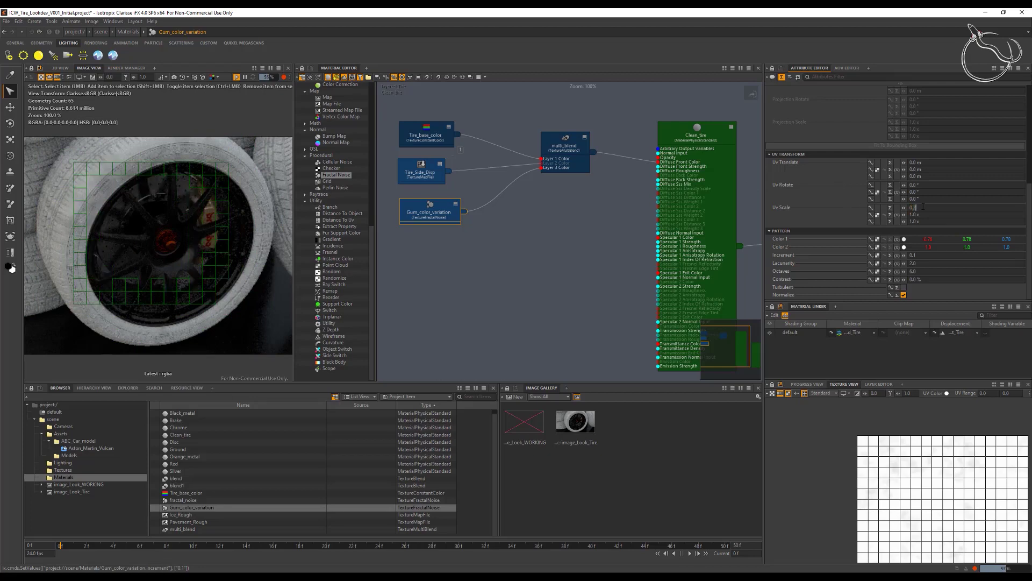
pyautogui.press('Tab')
pyautogui.write('0.2')
pyautogui.press('Tab')
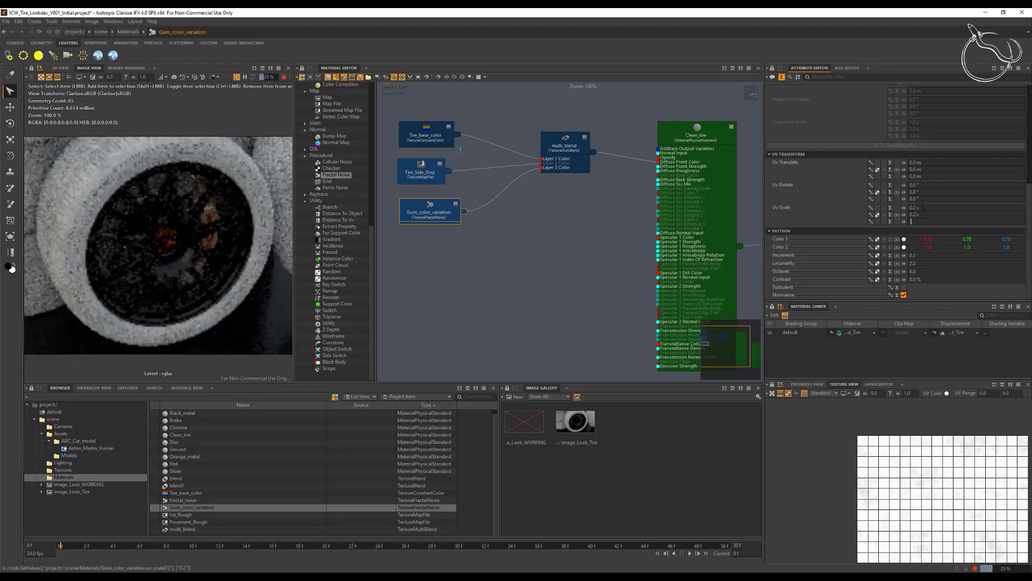
pyautogui.write('2')
pyautogui.press('Tab')
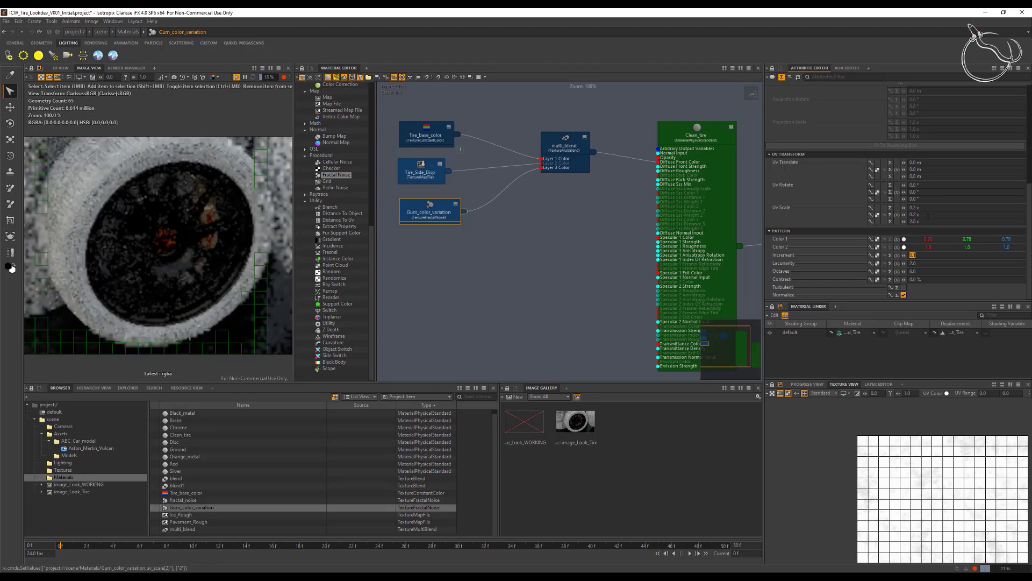
pyautogui.doubleClick(929, 221)
pyautogui.write('0.2')
pyautogui.press('Return')
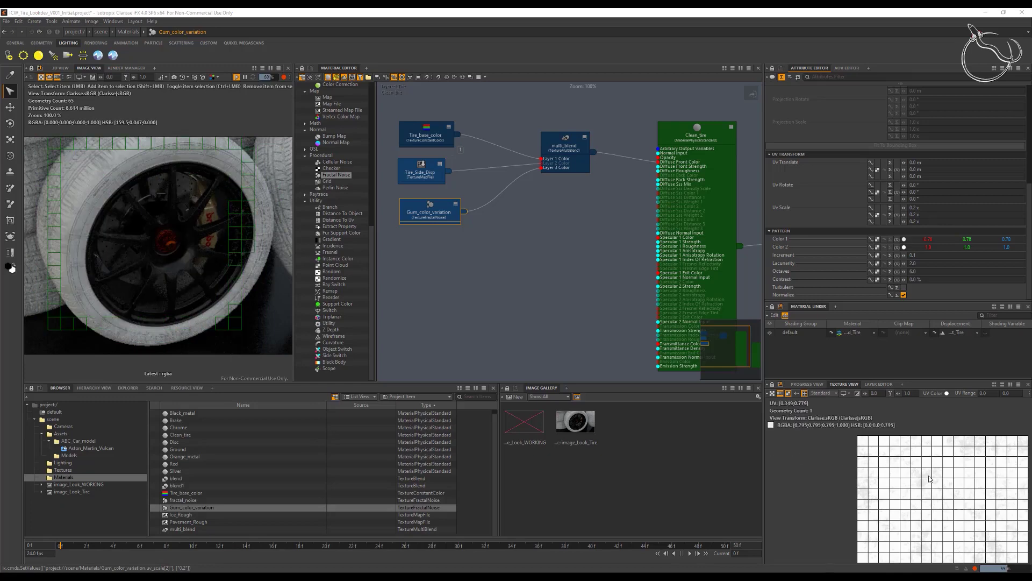
# Set Layer 3 Mode of multi_blend to Multiply and label the layer "Color variation"
pyautogui.click(564, 148)
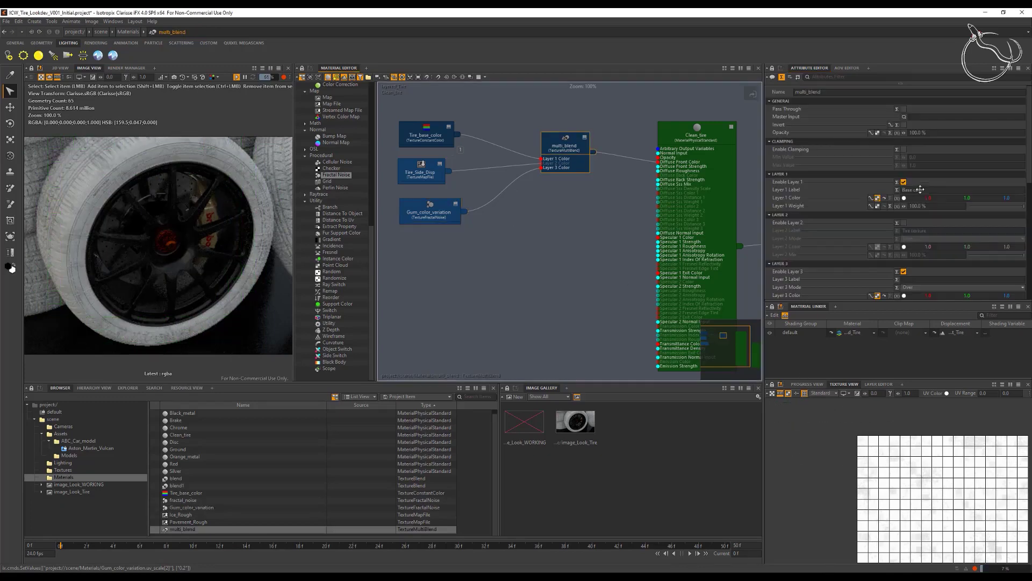
pyautogui.click(946, 287)
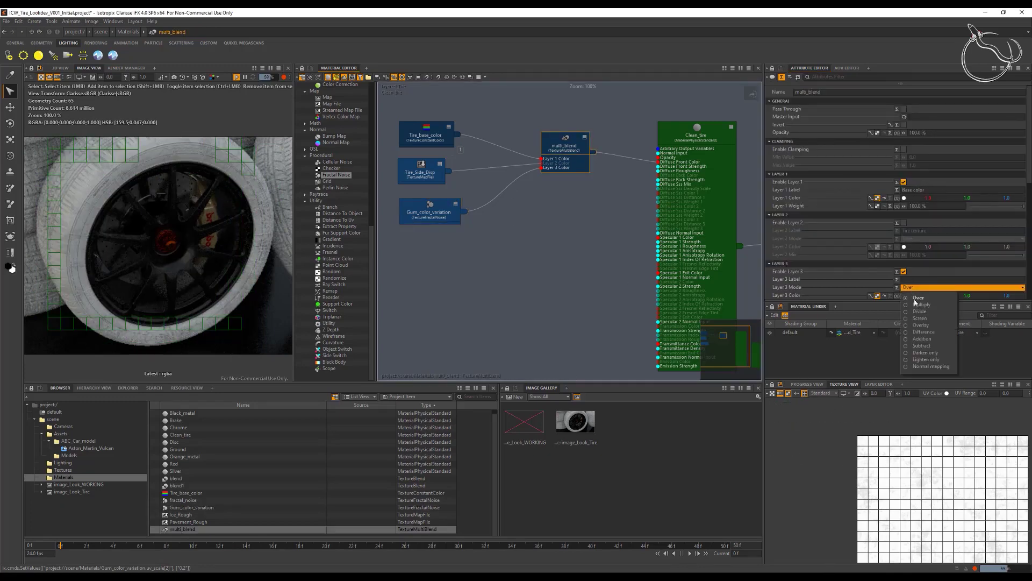
pyautogui.click(917, 305)
pyautogui.click(920, 279)
pyautogui.write('Colo')
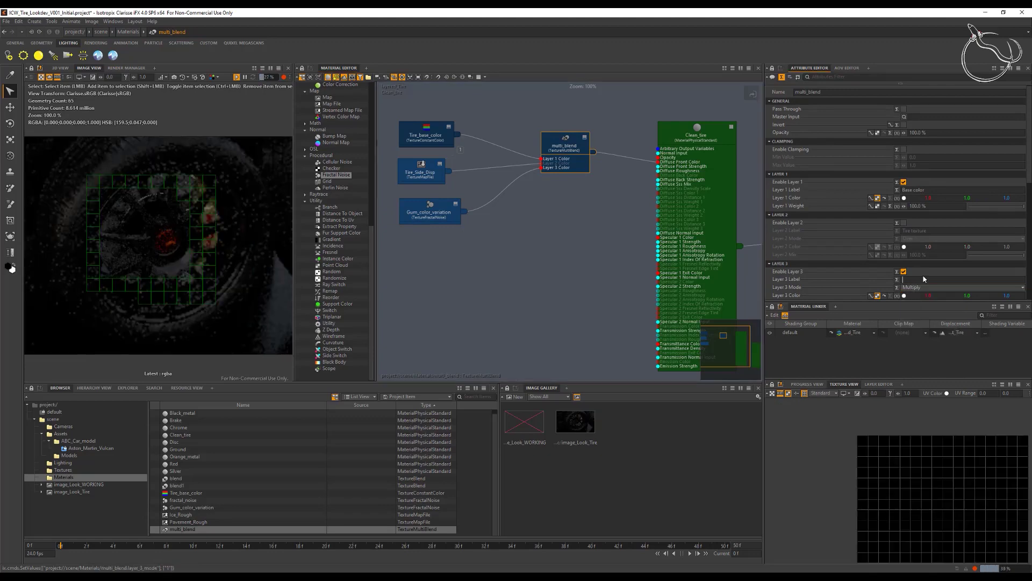
pyautogui.write('r v')
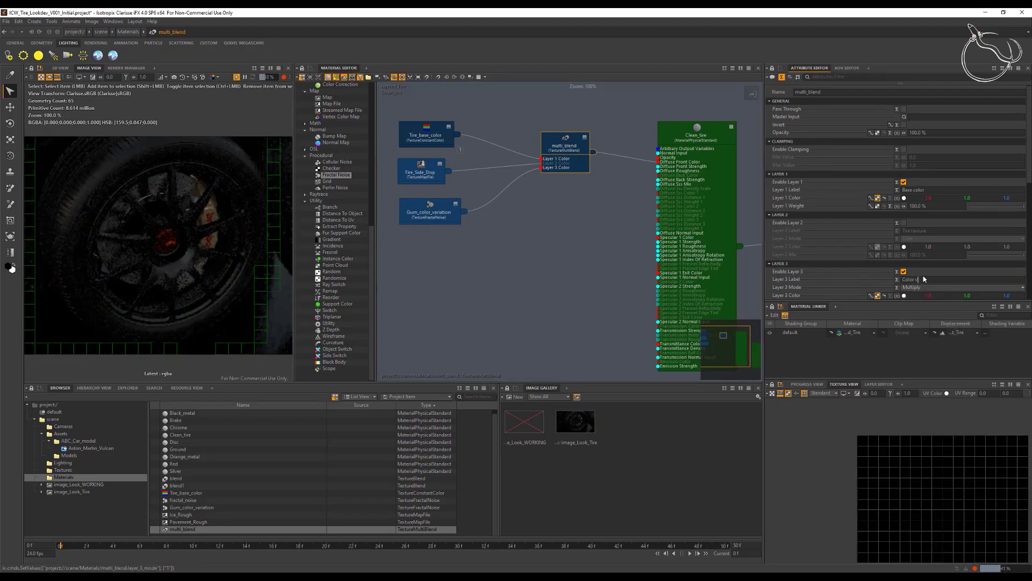
pyautogui.write('ariation')
pyautogui.press('Return')
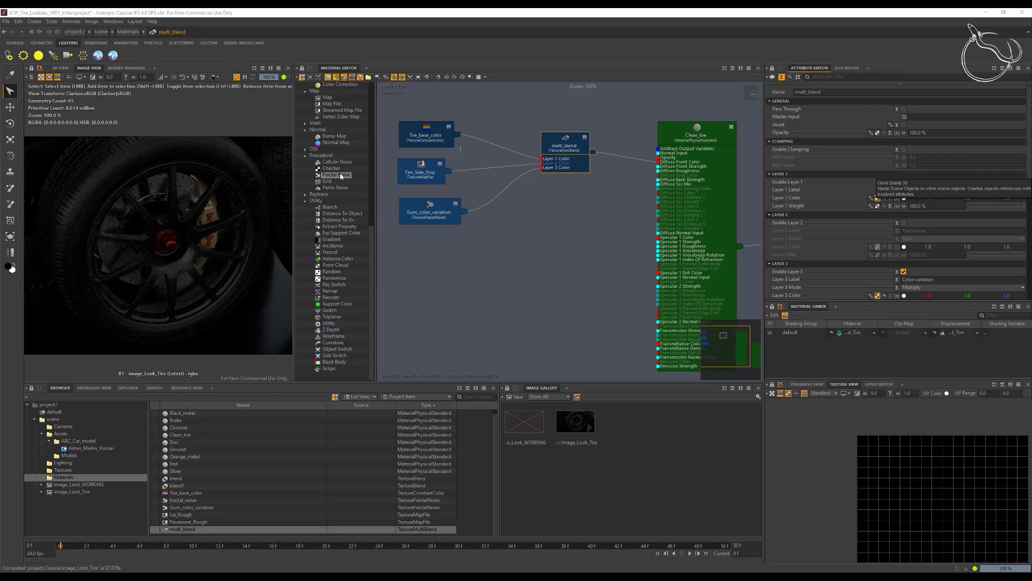
# Add a second Multi Blend texture below multi_blend and connect it to Clean_tire's Specular 1 Strength
pyautogui.moveTo(367, 242); pyautogui.dragTo(552, 228)
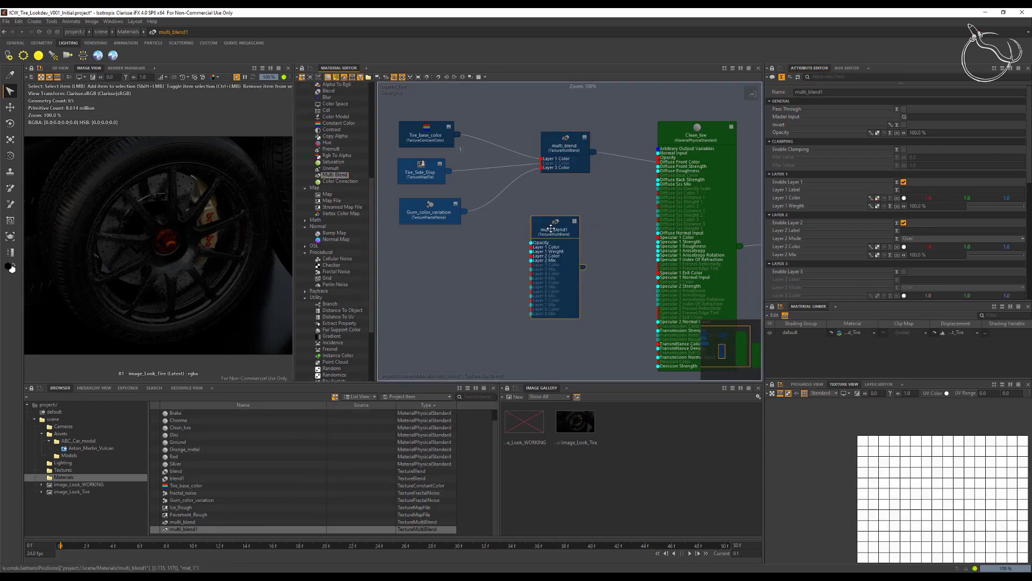
pyautogui.moveTo(655, 254); pyautogui.dragTo(658, 241)
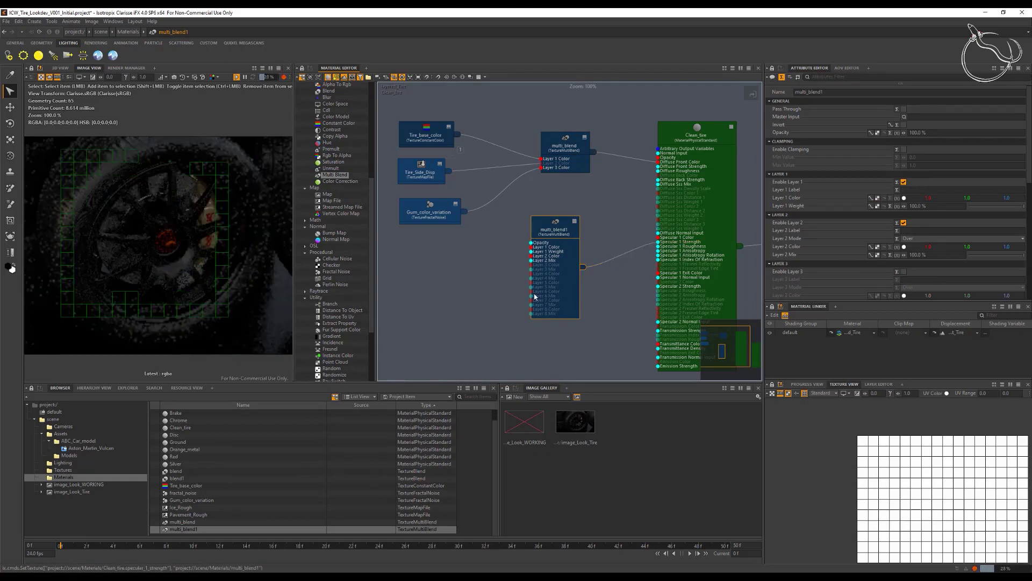
pyautogui.moveTo(548, 225); pyautogui.dragTo(562, 227)
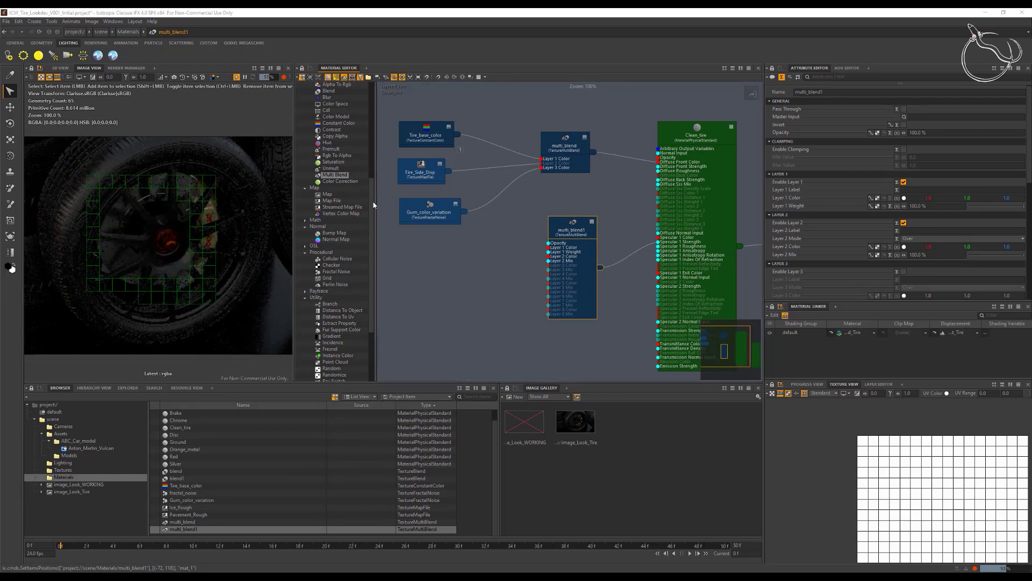
# Add a Constant Color texture named Basic_reflection_value and connect it to Layer 1 Color of multi_blend1
pyautogui.scroll(3, 371, 191)
pyautogui.moveTo(334, 194); pyautogui.dragTo(455, 192)
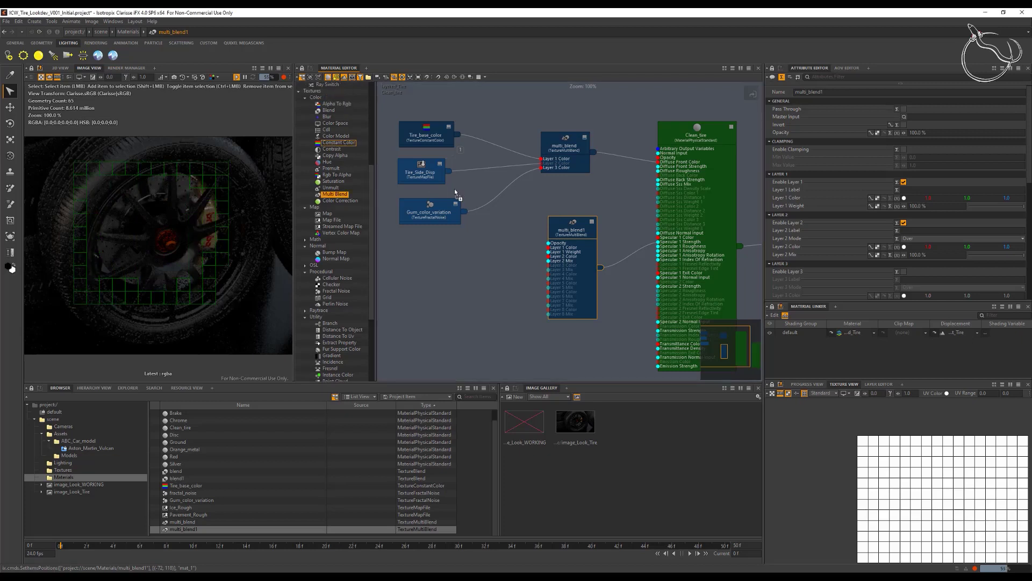
pyautogui.moveTo(316, 137); pyautogui.dragTo(438, 249)
pyautogui.press('F2')
pyautogui.write('B')
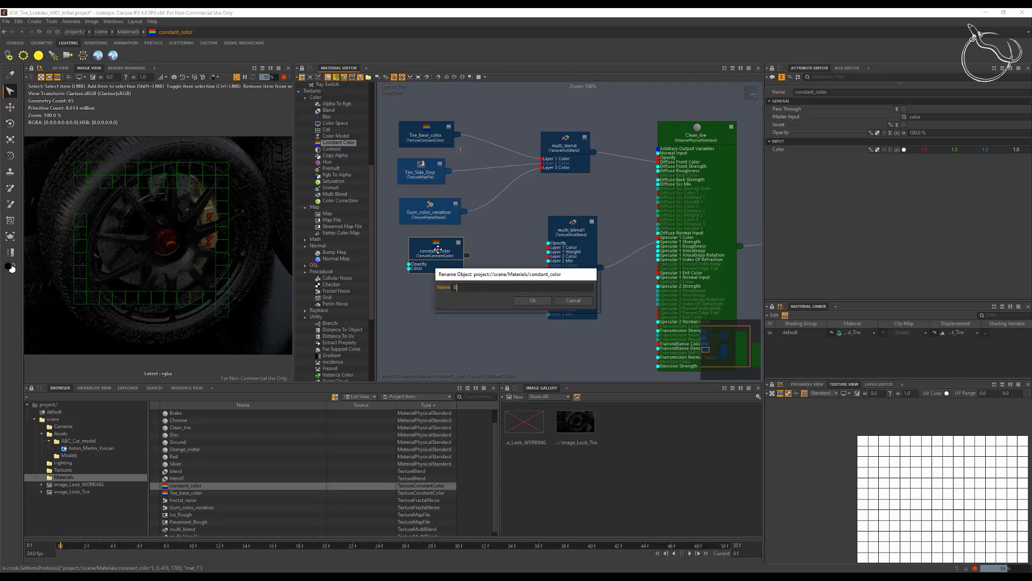
pyautogui.write('asic_')
pyautogui.write('re')
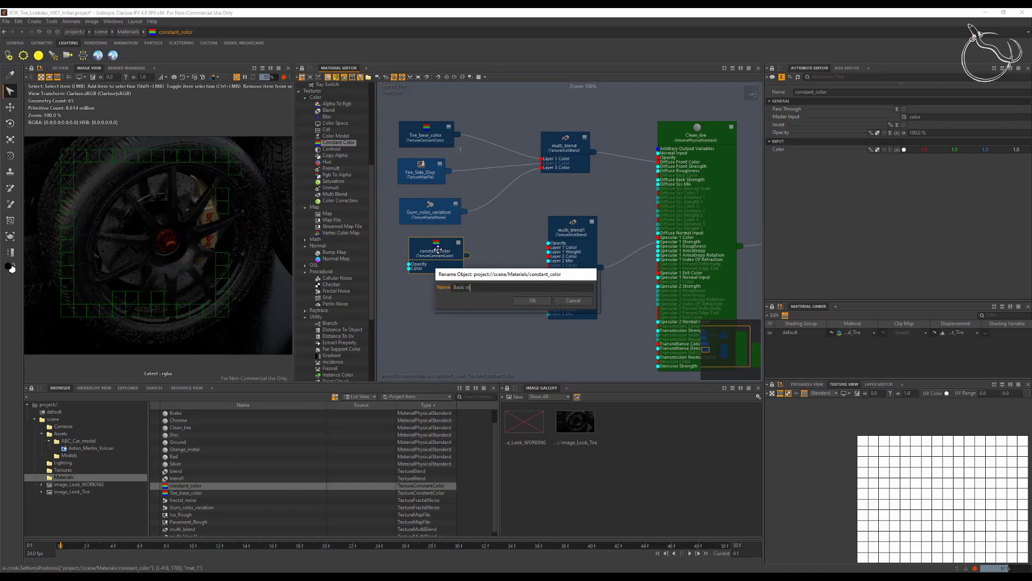
pyautogui.write('flection_value')
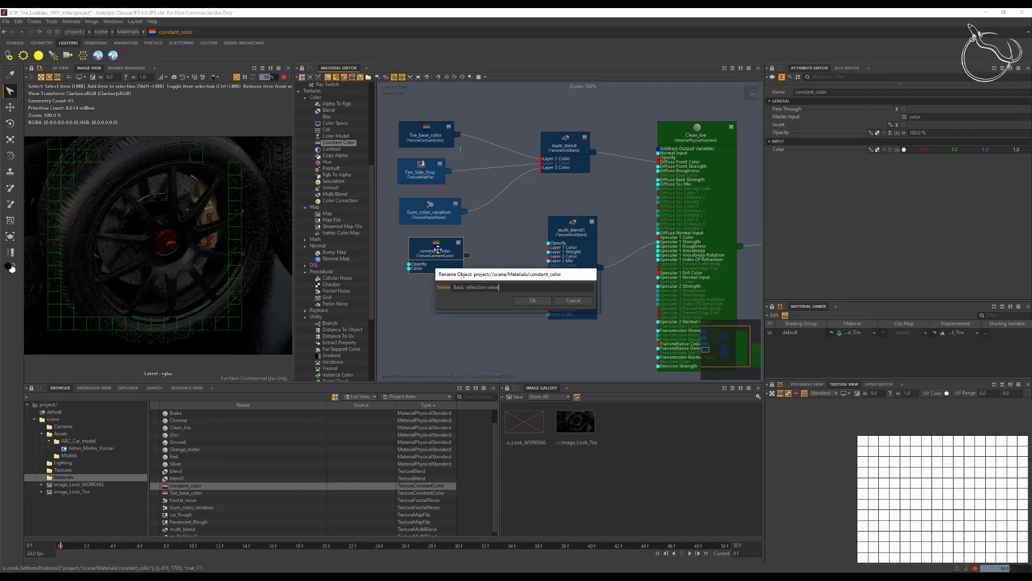
pyautogui.press('Return')
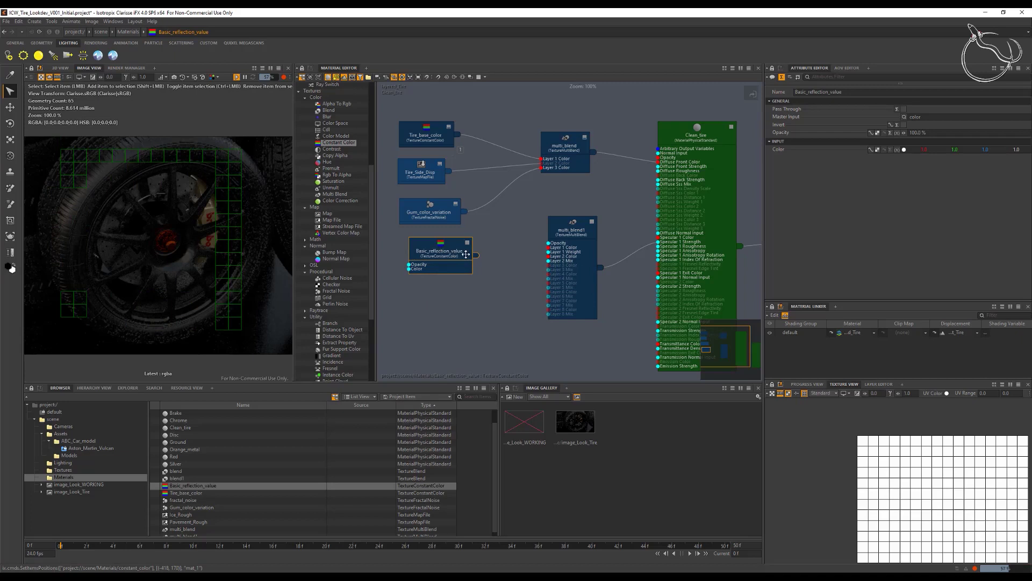
pyautogui.moveTo(476, 256); pyautogui.dragTo(549, 247)
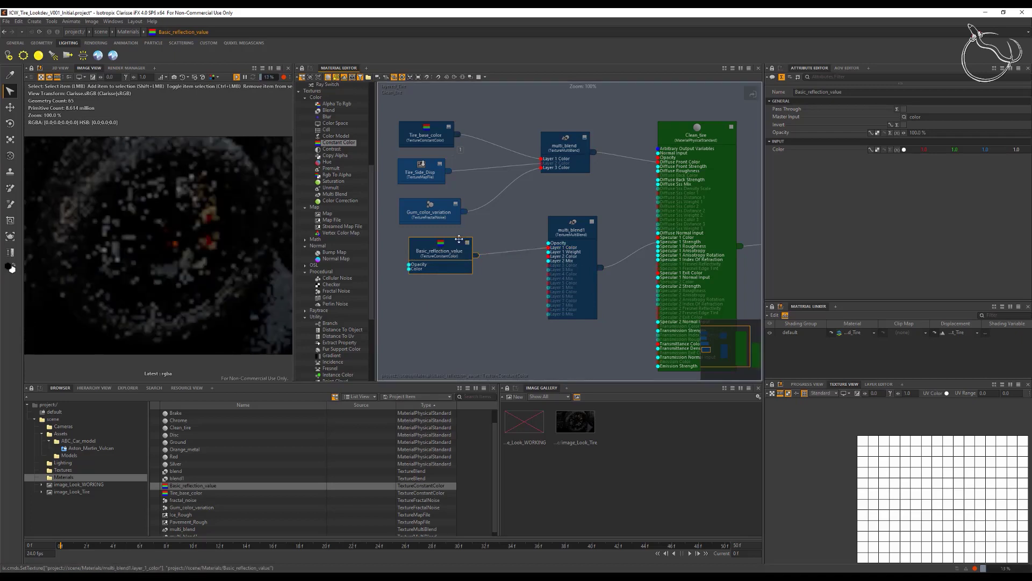
# Disable Layer 2 on multi_blend1 and label Layer 1 "Reflection level"
pyautogui.click(572, 230)
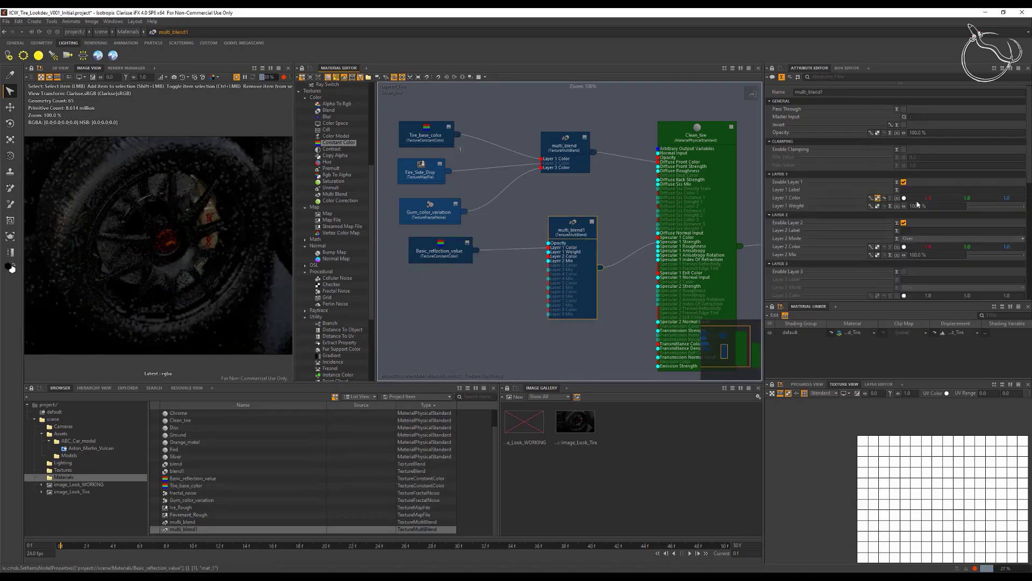
pyautogui.click(904, 222)
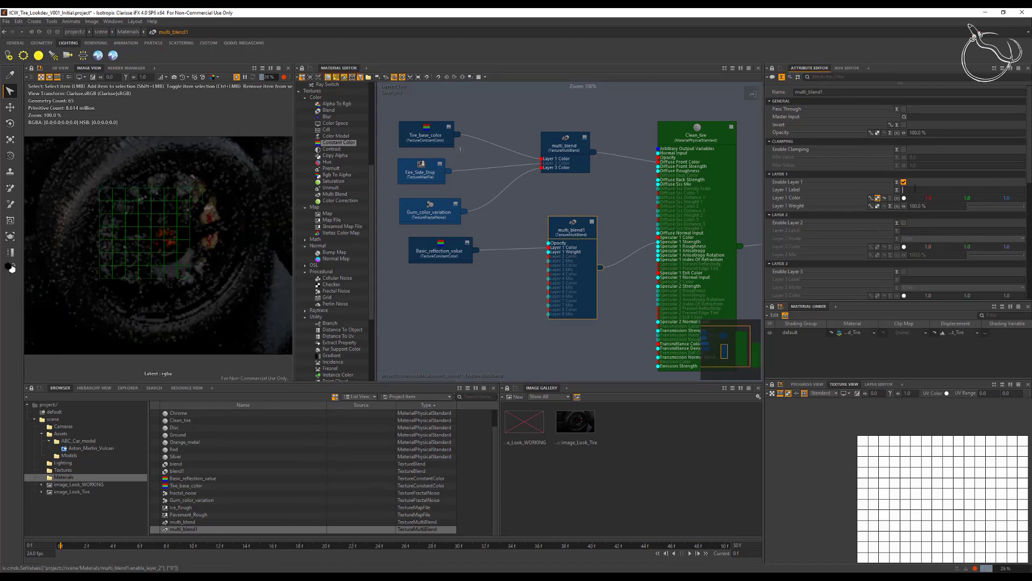
pyautogui.write('Refl')
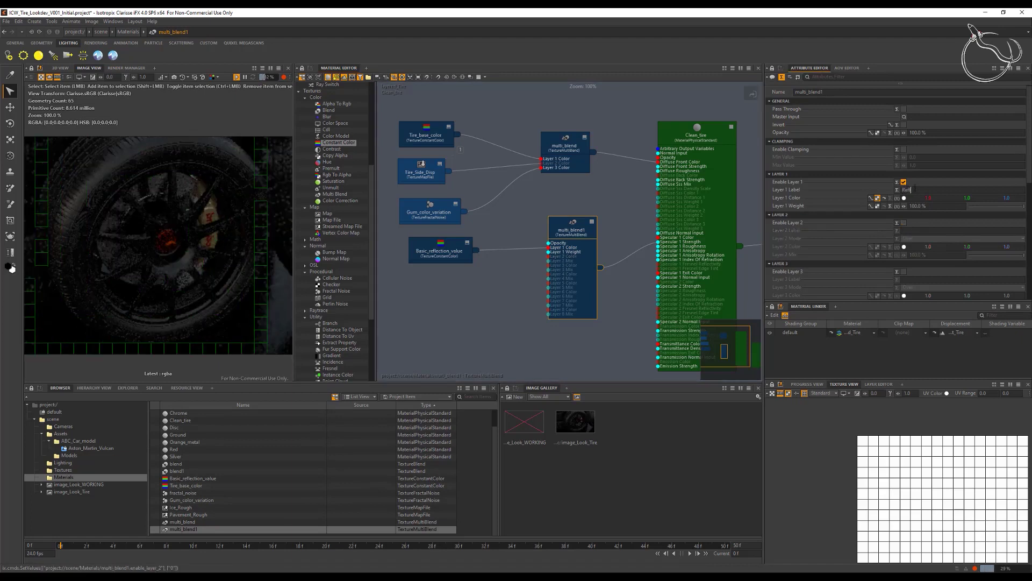
pyautogui.write('ection level')
pyautogui.press('Return')
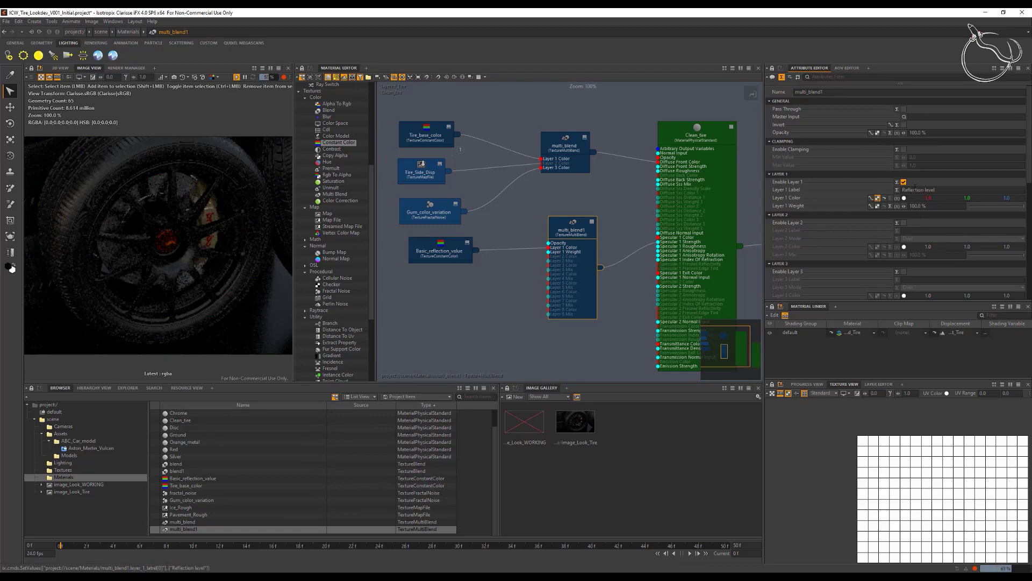
# Set the Basic_reflection_value color to 0.5 in the red, green and blue channels
pyautogui.click(457, 254)
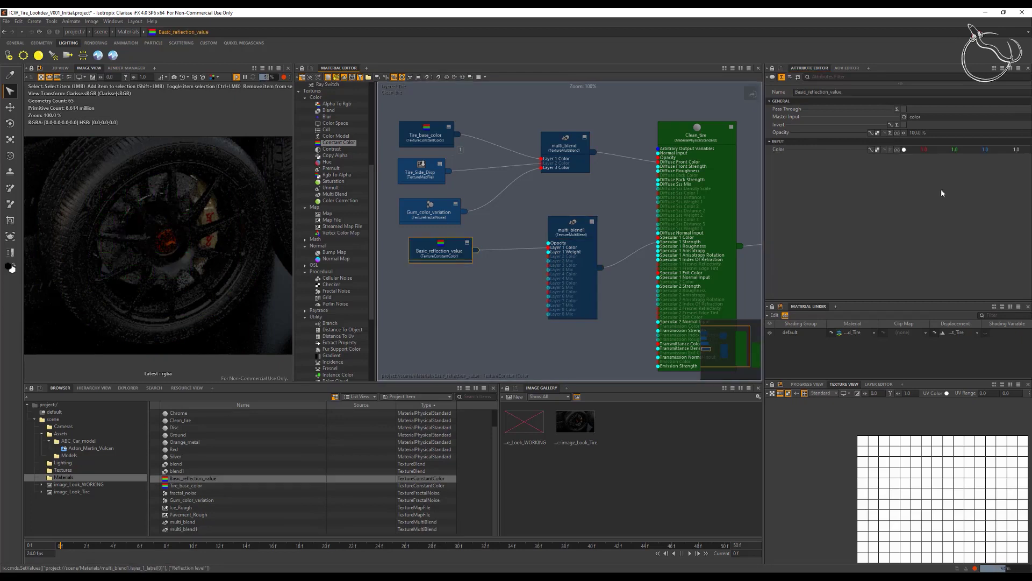
pyautogui.click(924, 152)
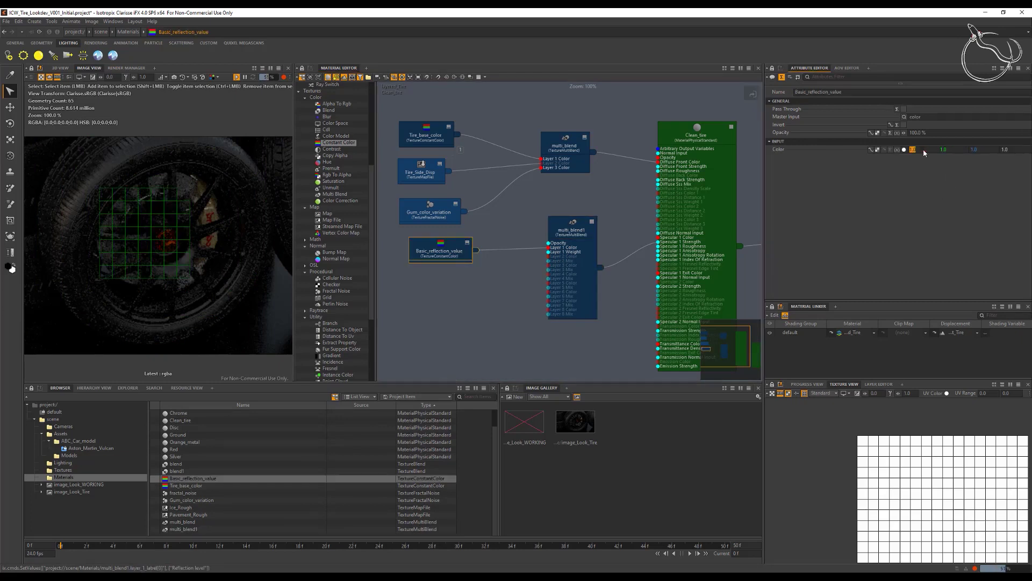
pyautogui.write('0.5')
pyautogui.press('Tab')
pyautogui.write('0.5')
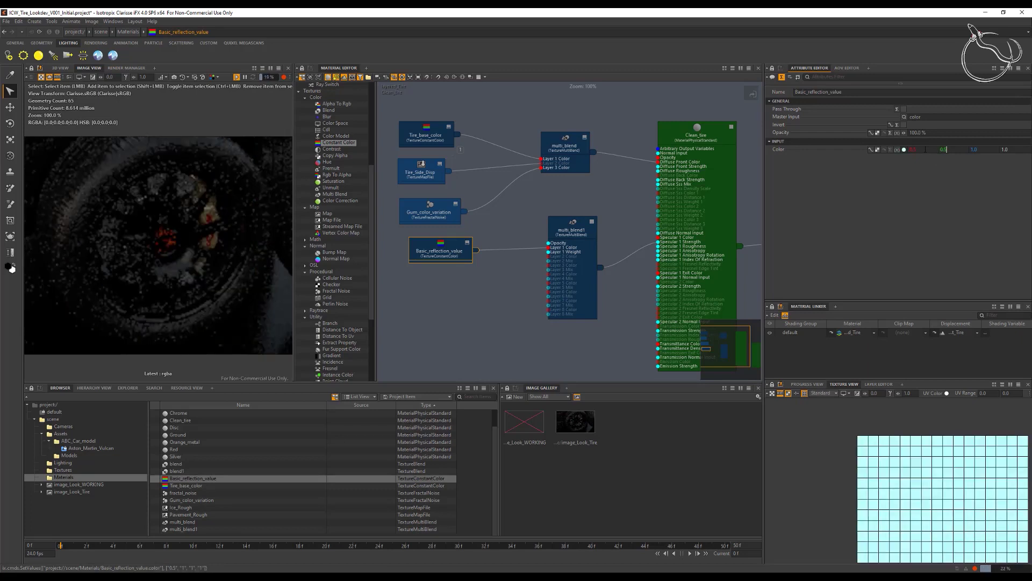
pyautogui.press('Tab')
pyautogui.write('0.5')
pyautogui.press('Tab')
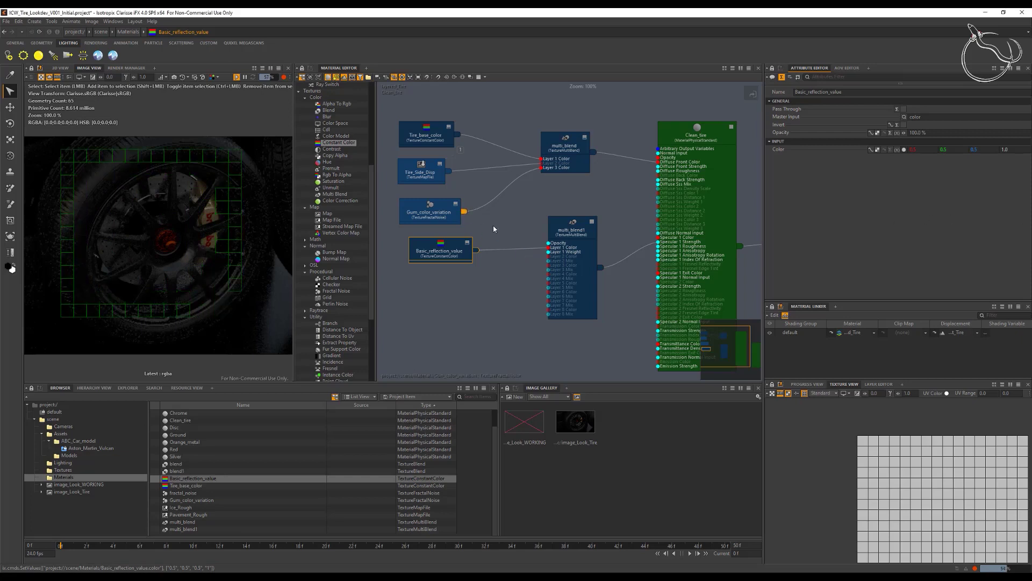
# Enable Layer 2 on multi_blend1 and label it "Reflection variation"
pyautogui.click(555, 218)
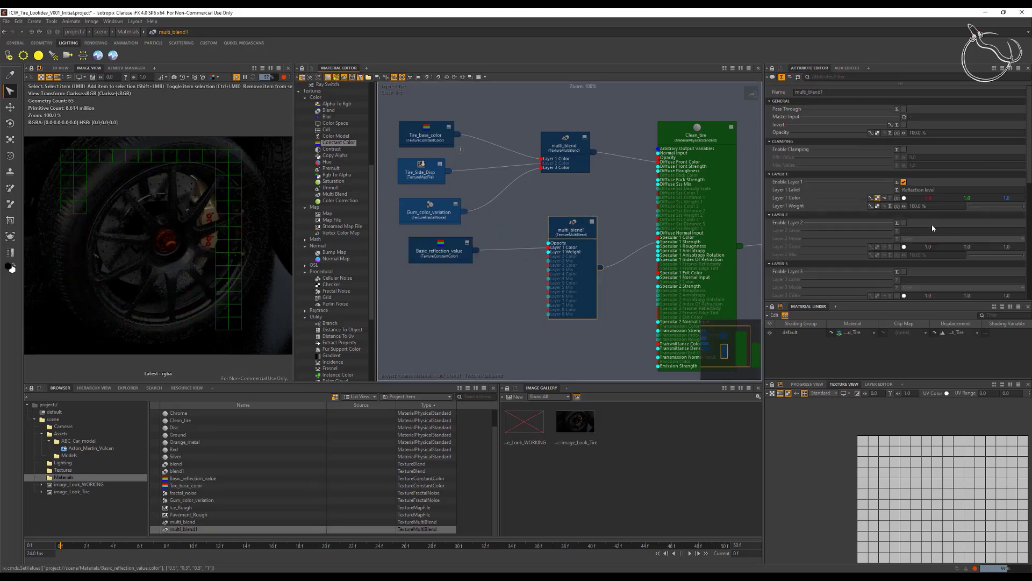
pyautogui.click(904, 222)
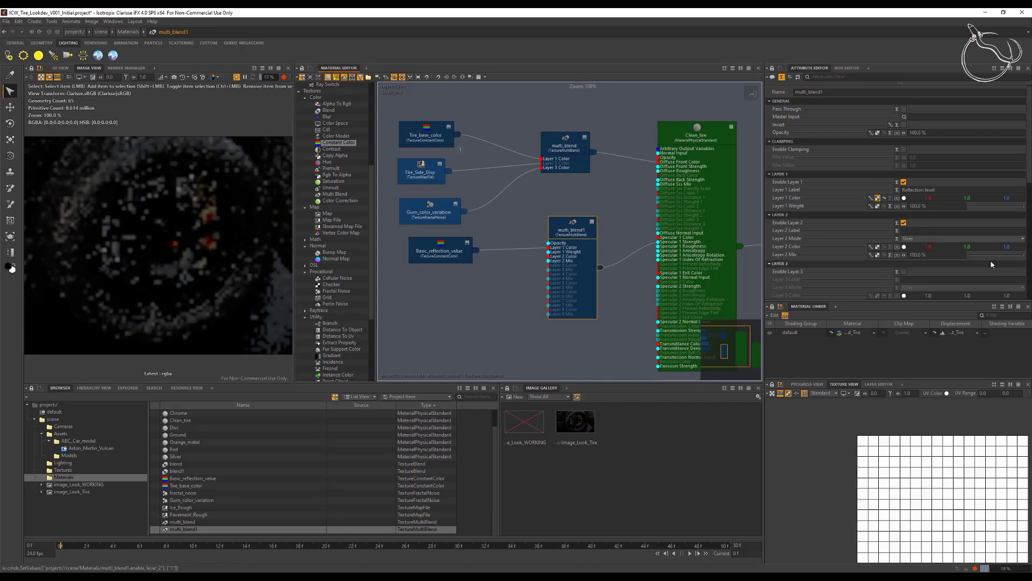
pyautogui.click(916, 230)
pyautogui.write('Refle')
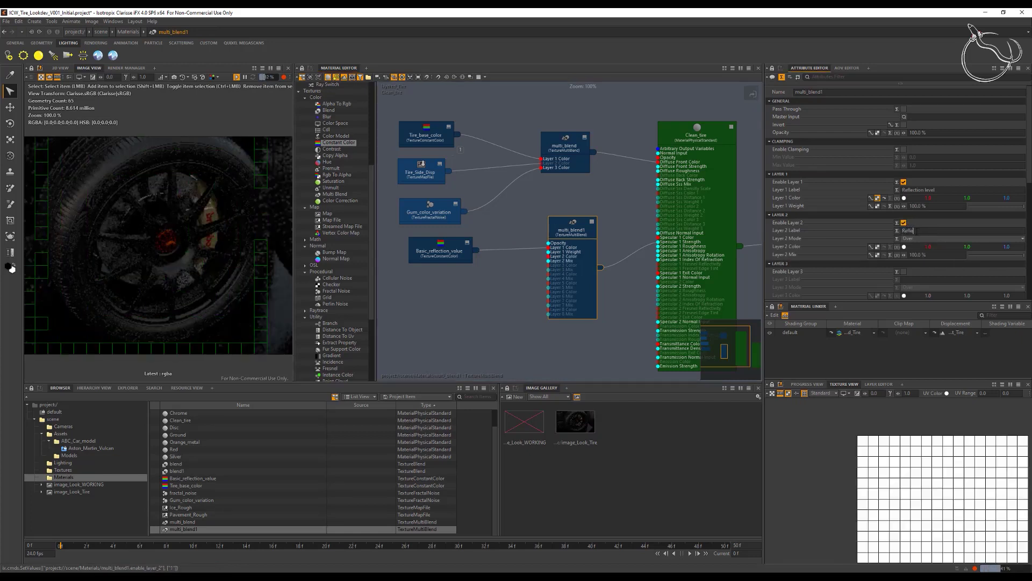
pyautogui.write('ction variatio')
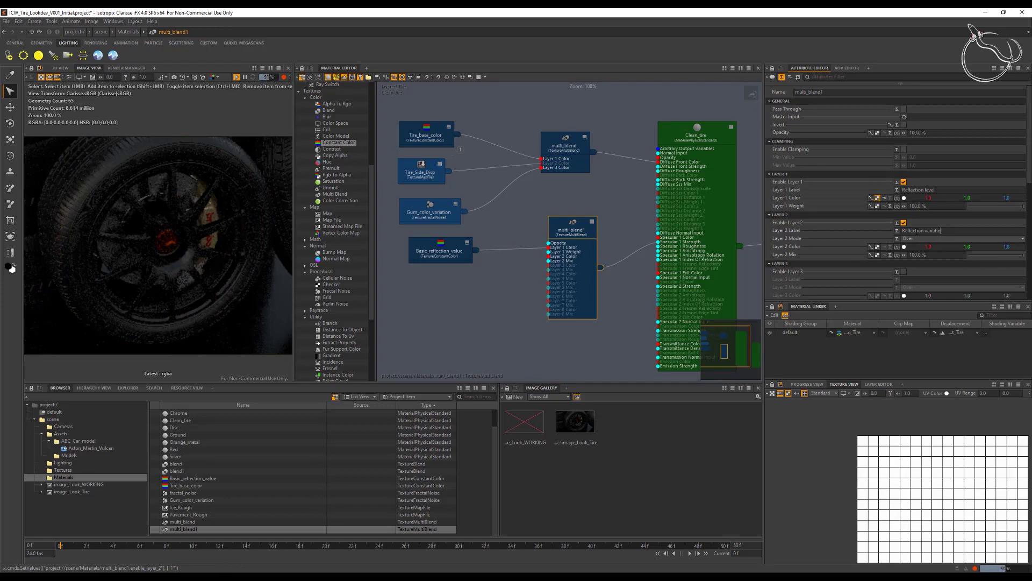
pyautogui.write('n')
pyautogui.press('Return')
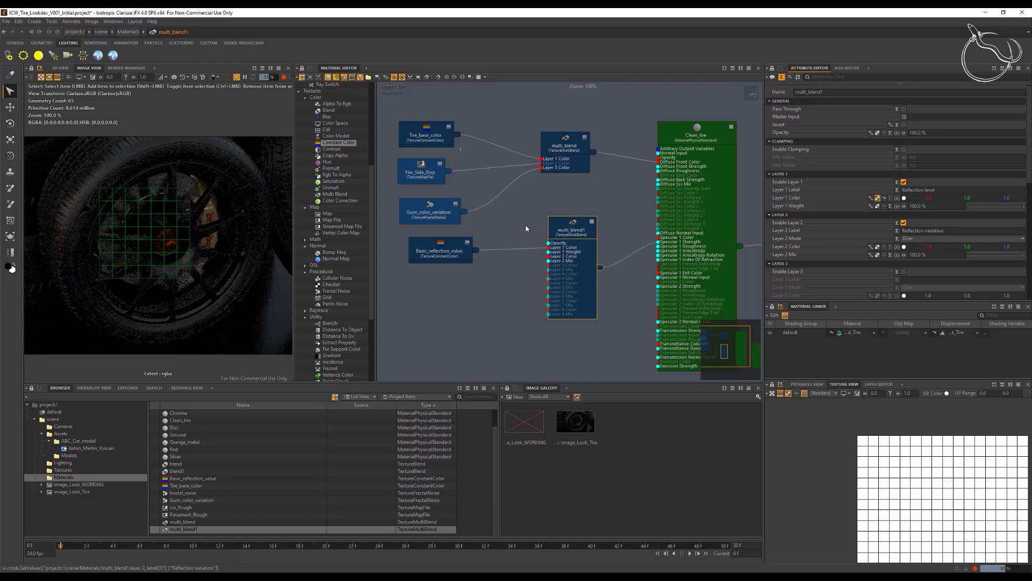
# Connect Gum_color_variation to Layer 2 Color of multi_blend1 and set the Layer 2 Mode to Multiply
pyautogui.moveTo(461, 213); pyautogui.dragTo(549, 256)
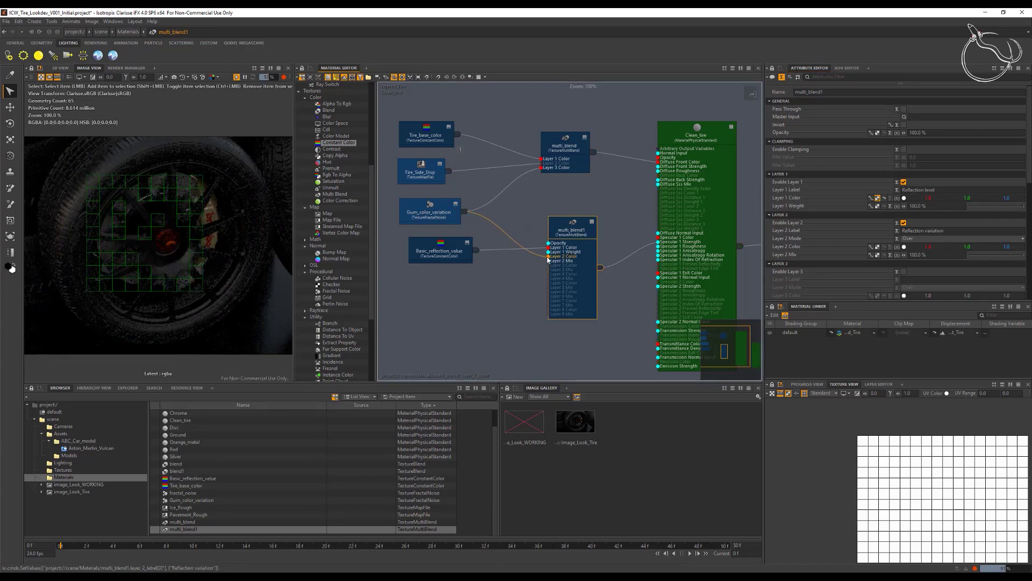
pyautogui.click(913, 243)
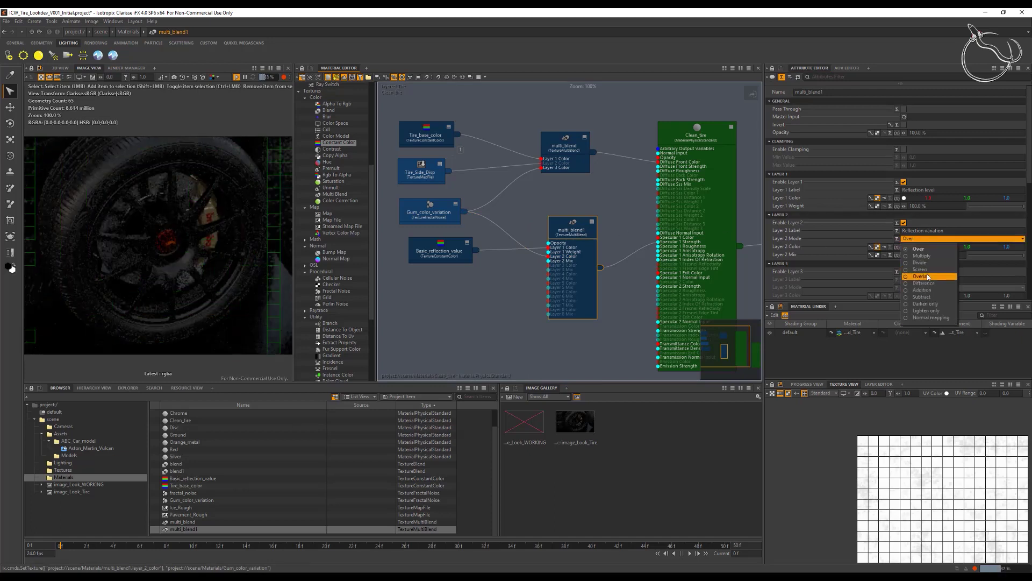
pyautogui.click(927, 256)
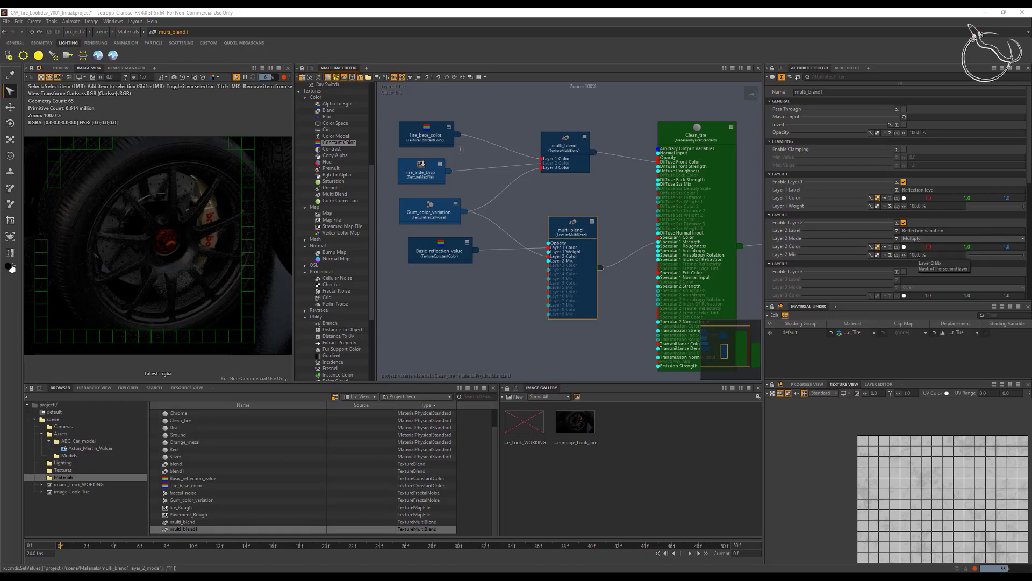
# Try a Layer 2 Mix of 10%, settle on 50% for multi_blend1, and tuck its collapsed node beneath multi_blend
pyautogui.click(917, 255)
pyautogui.write('10')
pyautogui.press('Return')
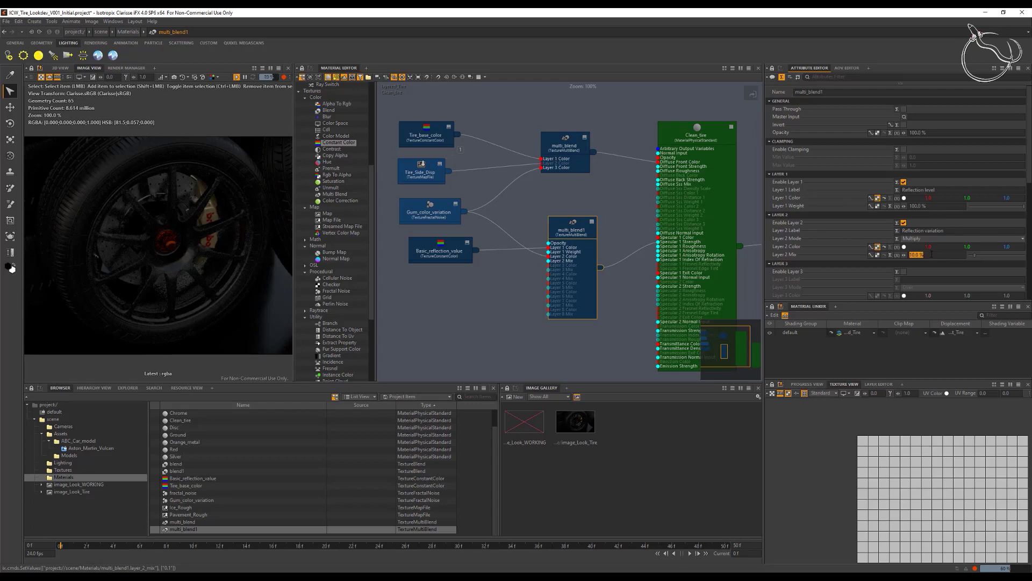
pyautogui.write('50')
pyautogui.press('Return')
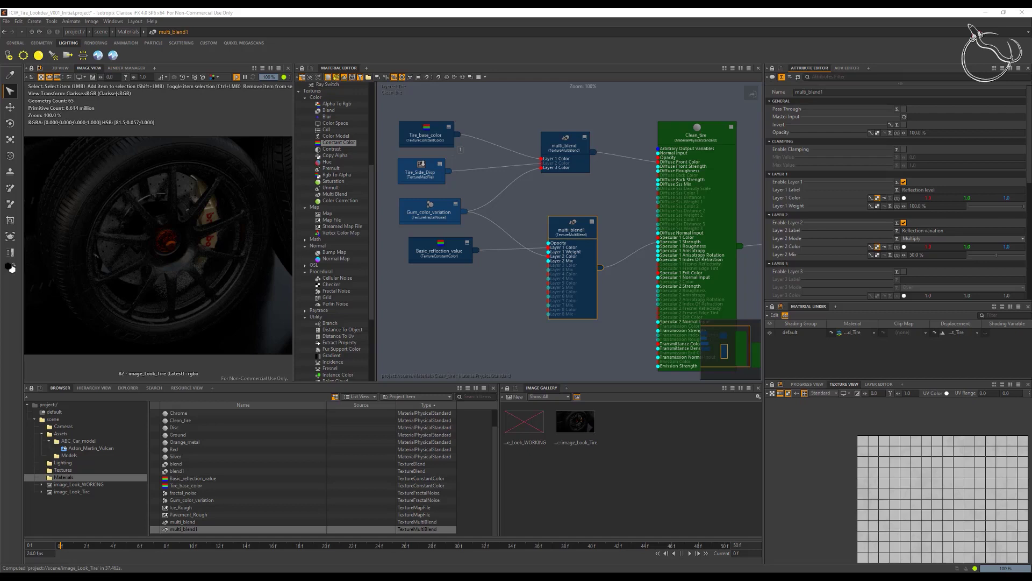
pyautogui.click(591, 221)
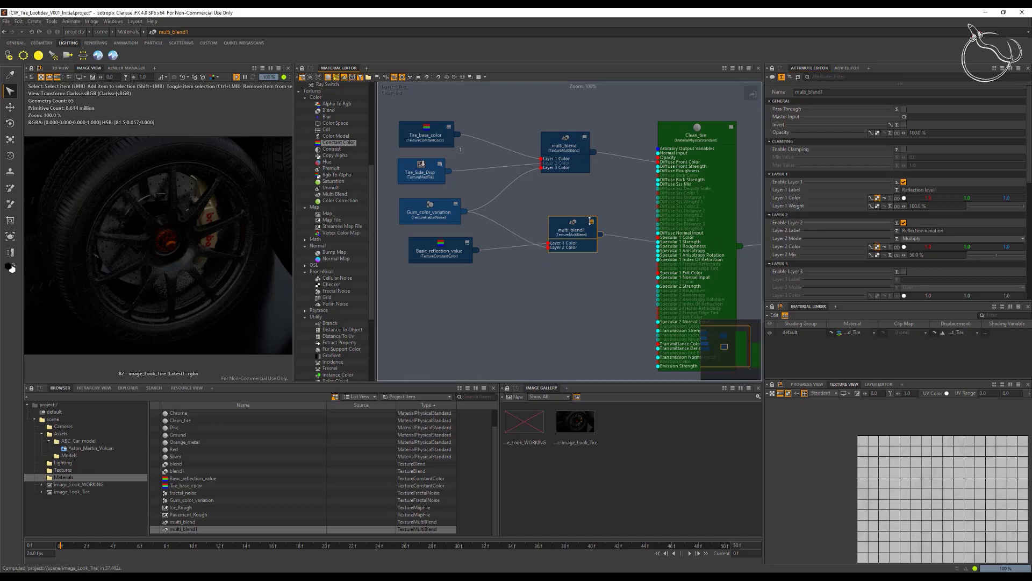
pyautogui.moveTo(587, 221); pyautogui.dragTo(579, 209)
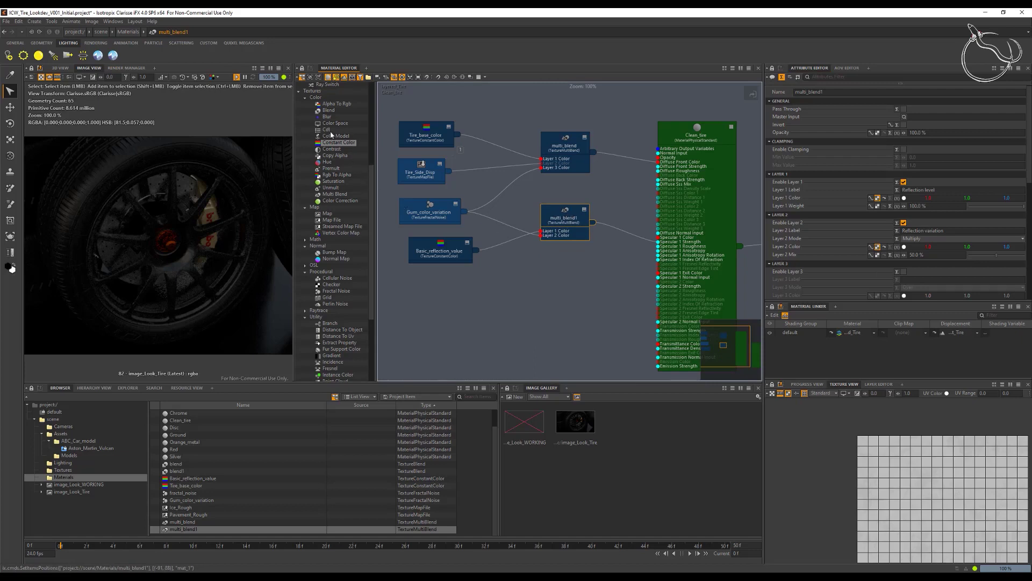
# Add a Multi Blend texture below multi_blend1 and connect it to Clean_tire's Specular 1 Roughness
pyautogui.scroll(7, 341, 144)
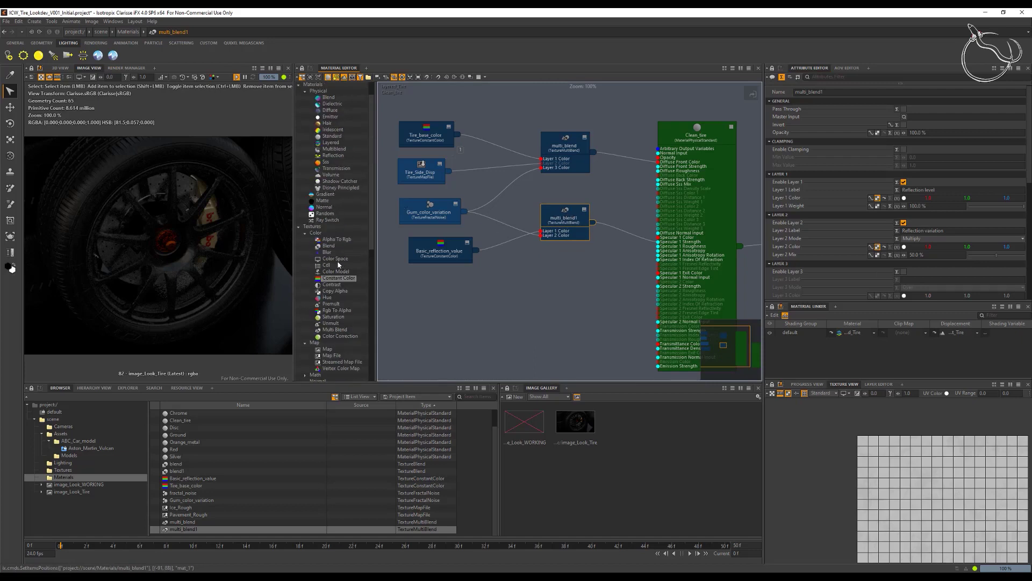
pyautogui.moveTo(335, 333); pyautogui.dragTo(590, 282)
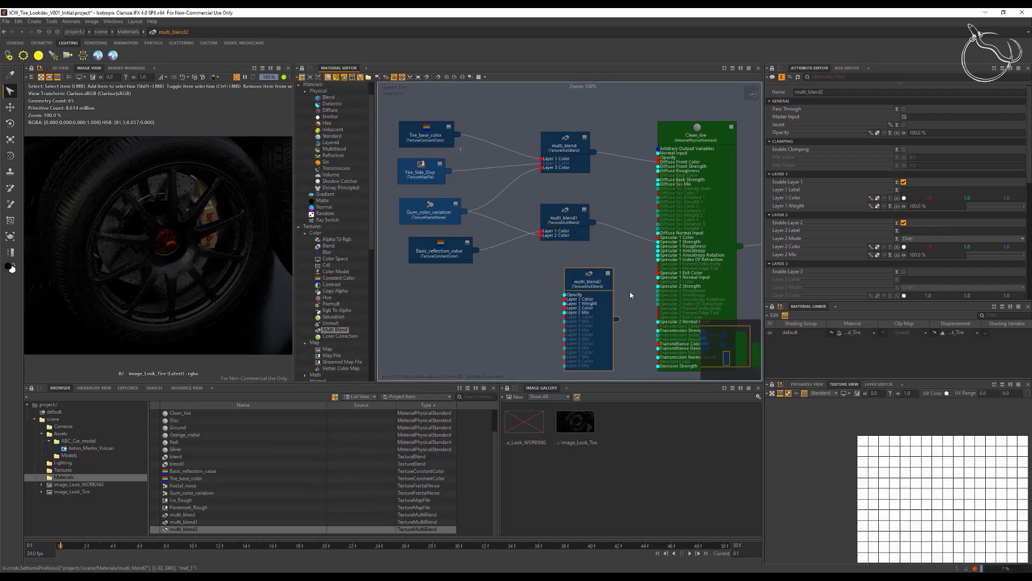
pyautogui.moveTo(617, 319); pyautogui.dragTo(564, 278)
pyautogui.click(500, 269)
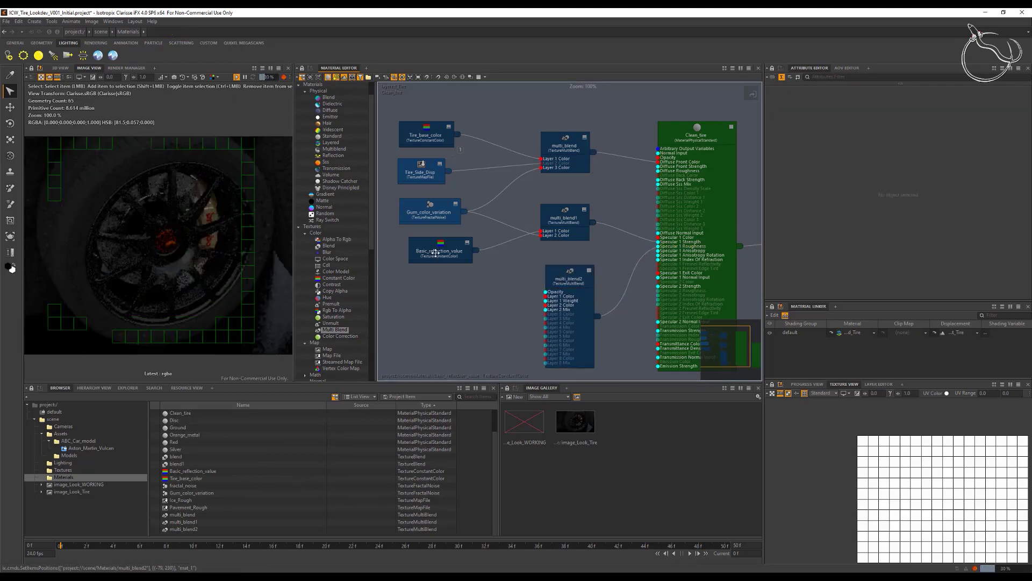
# Duplicate the Basic_reflection_value texture and place the copy beside multi_blend2
pyautogui.click(436, 252)
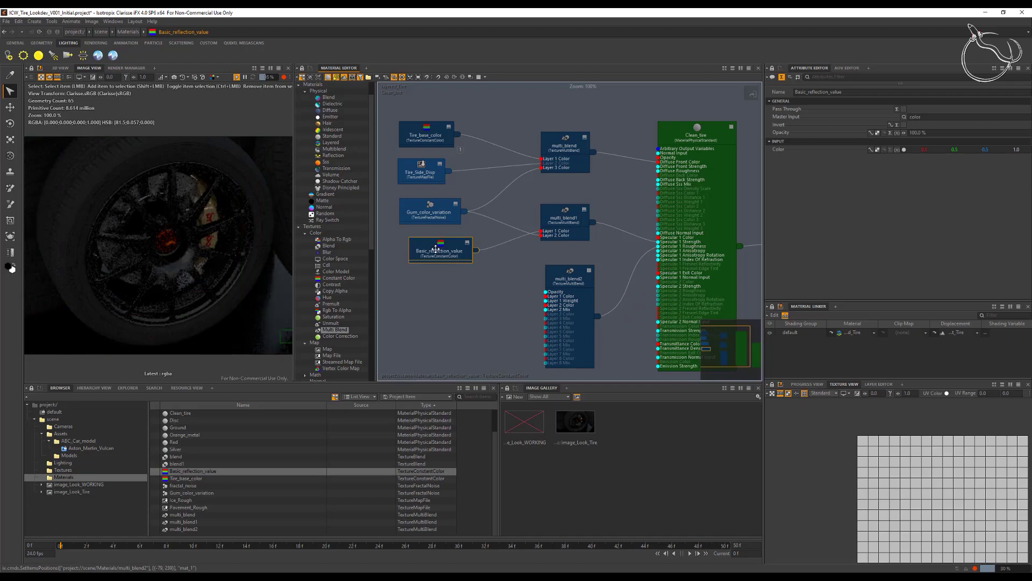
pyautogui.hotkey('ctrl', 'c')
pyautogui.hotkey('ctrl', 'v')
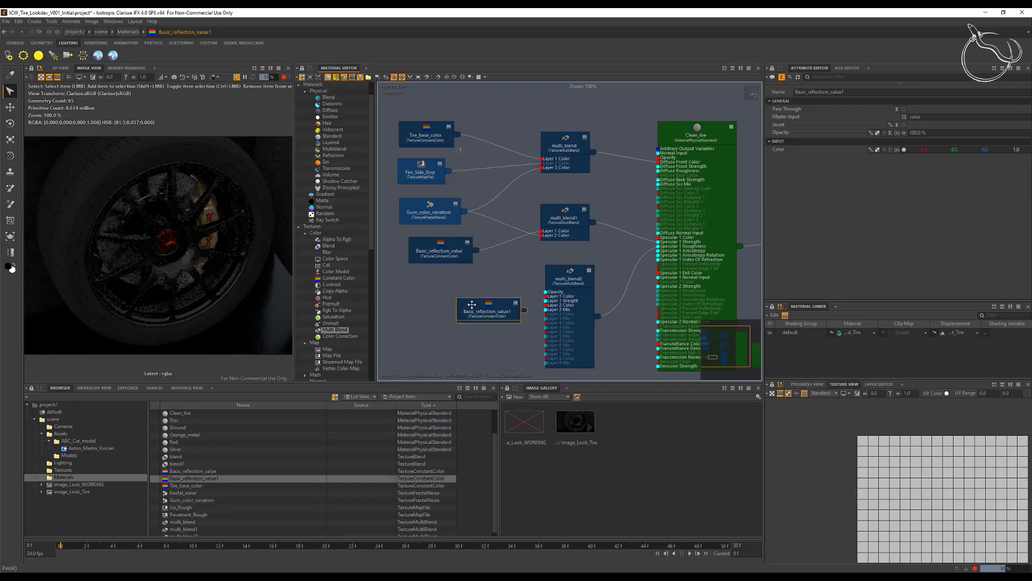
pyautogui.moveTo(471, 305); pyautogui.dragTo(438, 298)
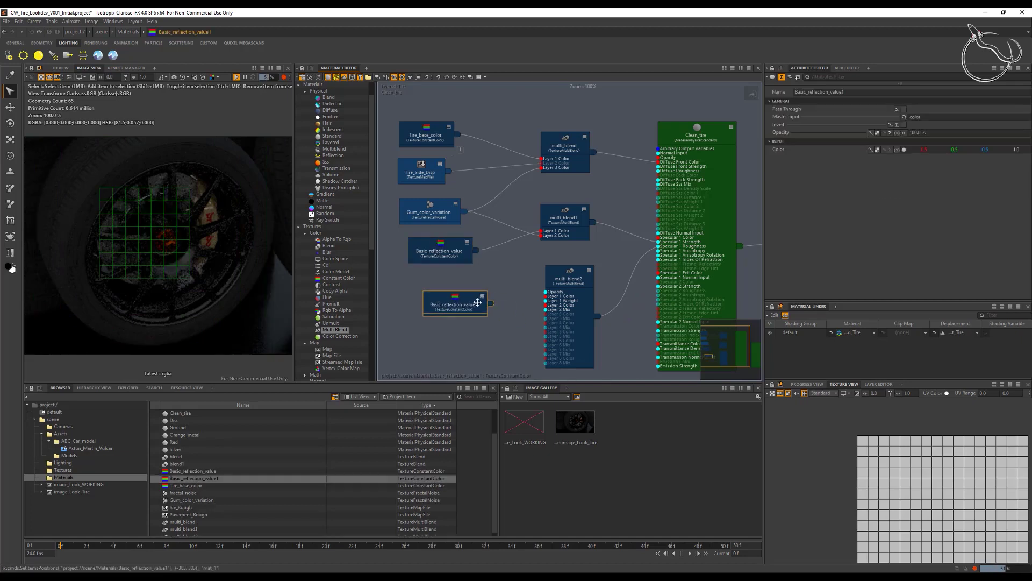
# Rename the copied constant color texture as Basic_Roughness
pyautogui.press('F1')
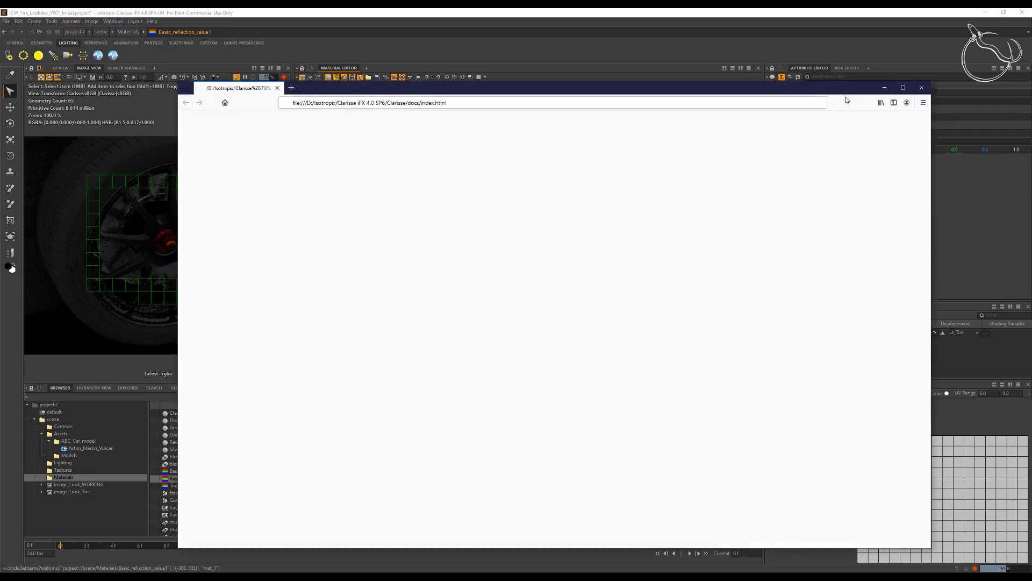
pyautogui.click(883, 90)
pyautogui.hotkey('shift', 'ctrl', 'Left')
pyautogui.hotkey('shift', 'ctrl', 'Left')
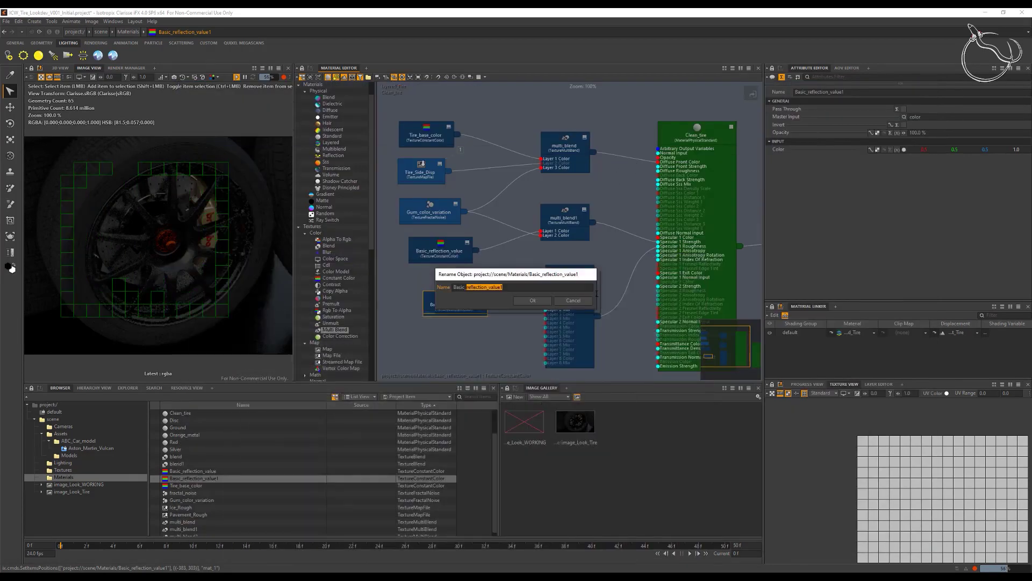
pyautogui.write('Roughne')
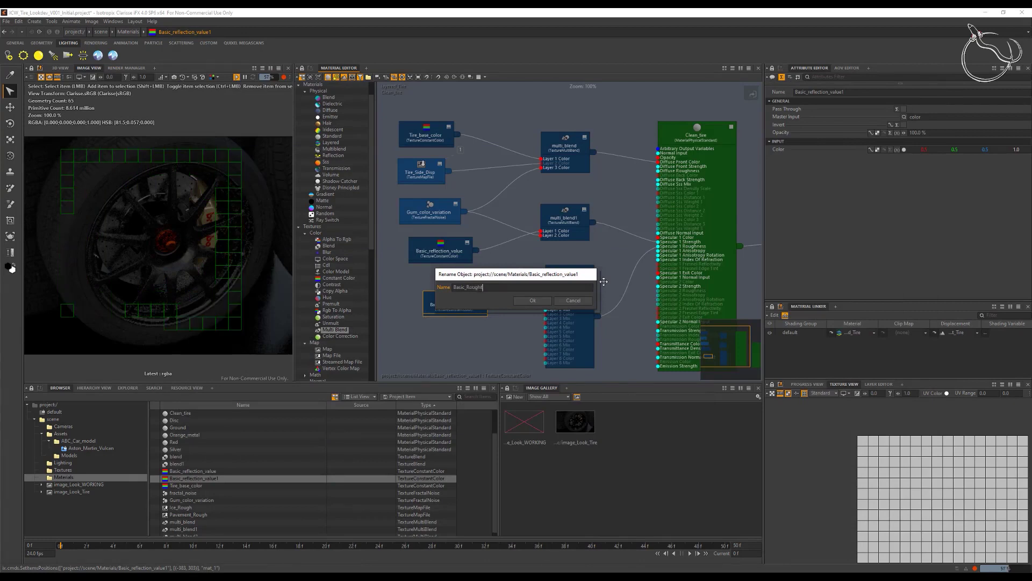
pyautogui.write('ss')
pyautogui.press('Return')
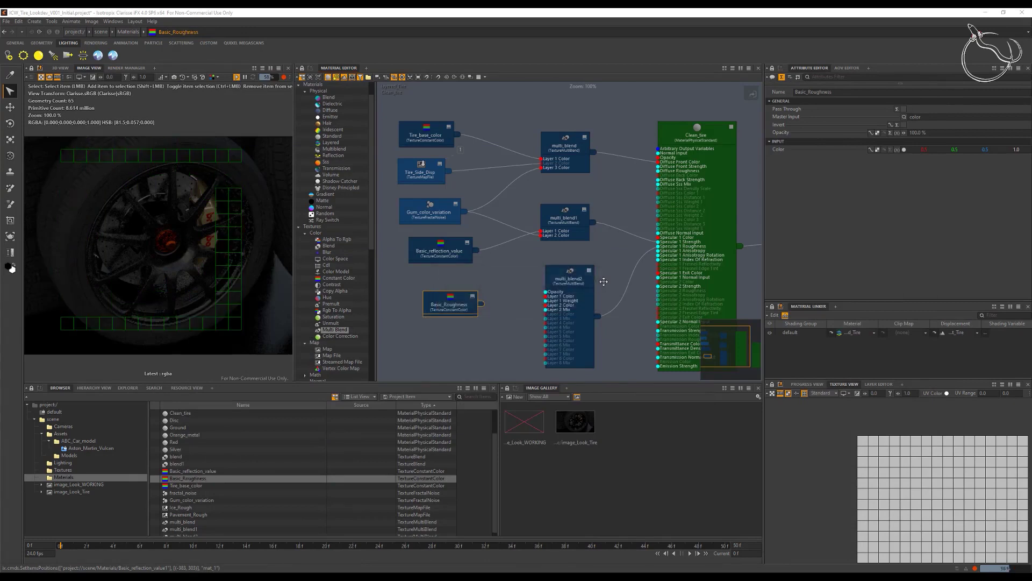
# Connect Basic_Roughness to Layer 1 Color of multi_blend2 and disable that blend's Layer 2
pyautogui.moveTo(482, 304); pyautogui.dragTo(546, 296)
pyautogui.click(904, 223)
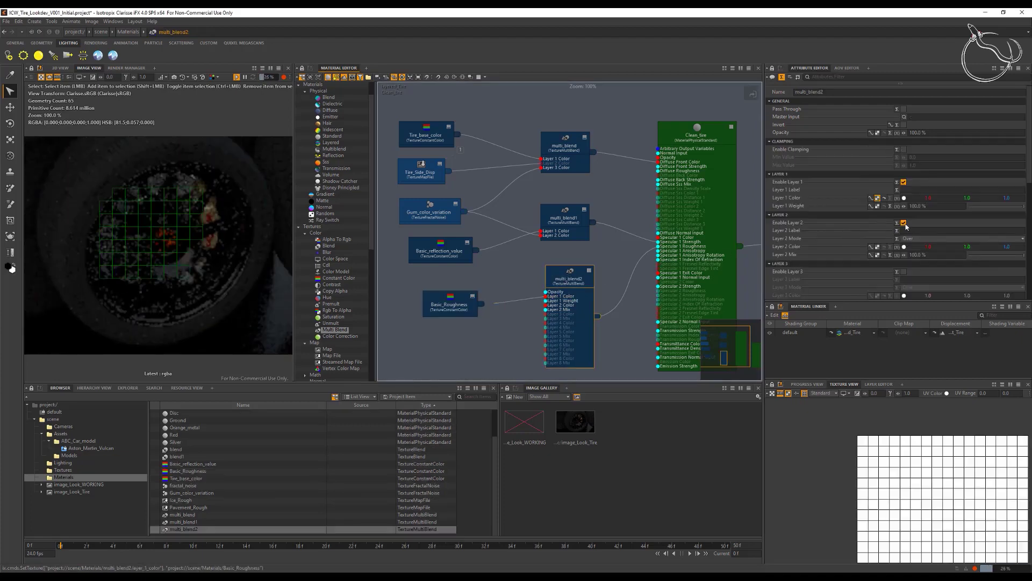
pyautogui.moveTo(449, 299); pyautogui.dragTo(433, 296)
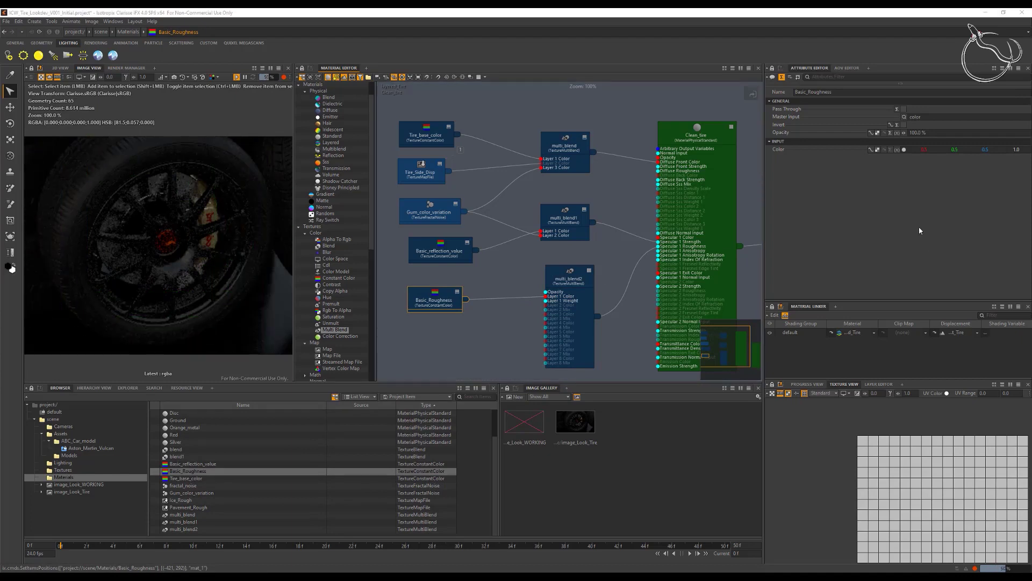
# Set the Basic_Roughness color to 0.3 in the red, green and blue channels
pyautogui.click(924, 151)
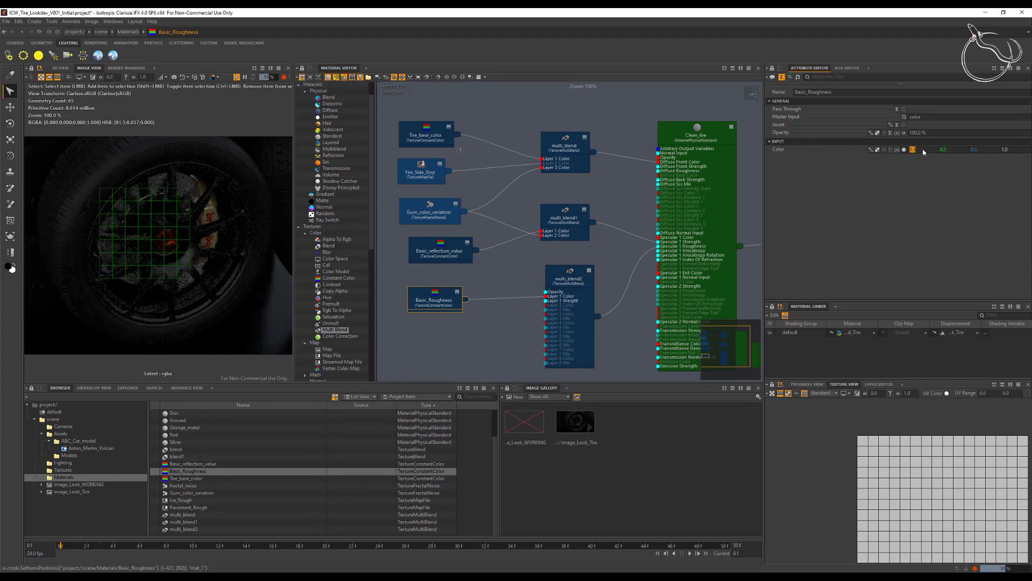
pyautogui.press('BackSpace')
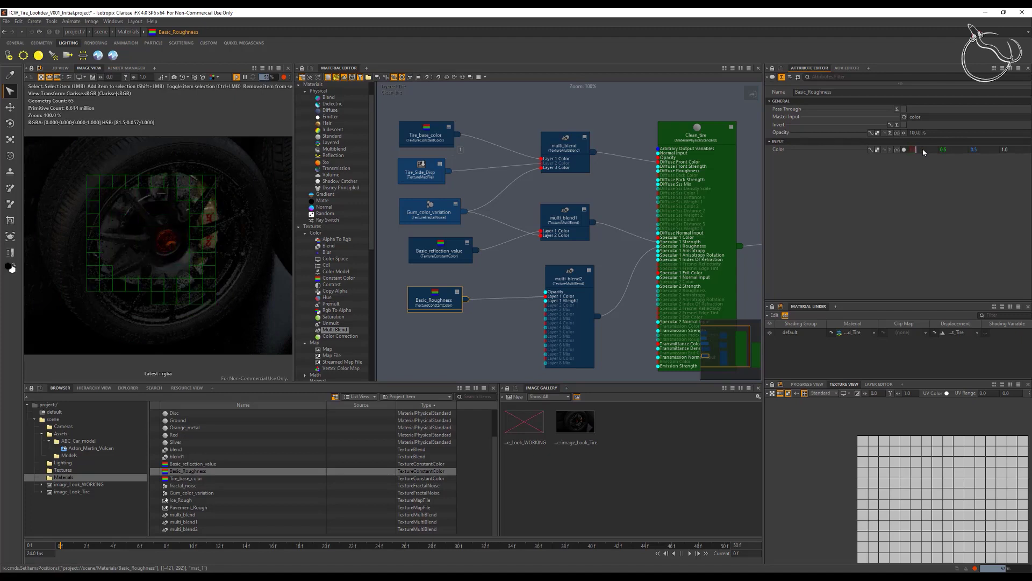
pyautogui.write('0.3')
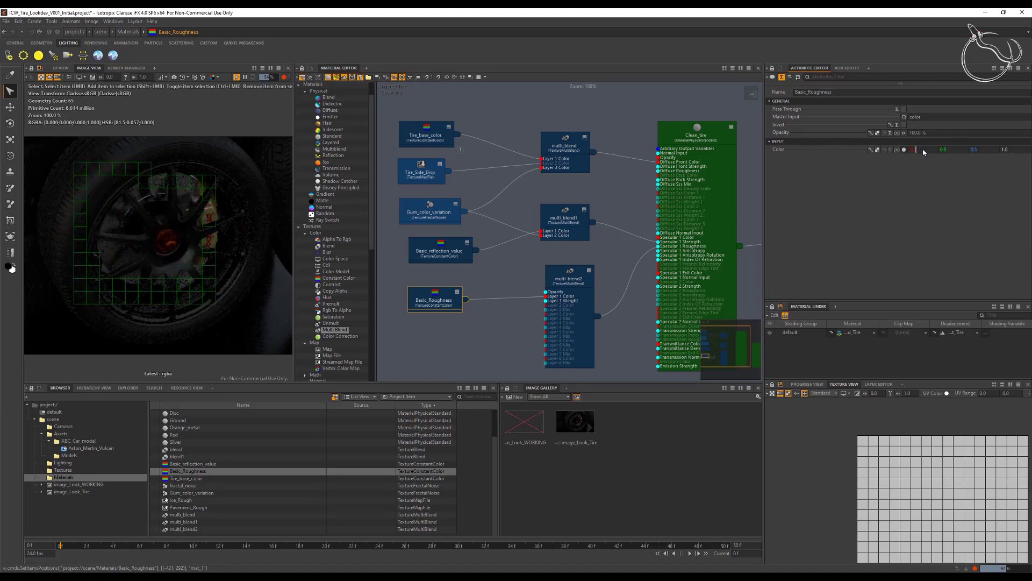
pyautogui.press('Tab')
pyautogui.write('0')
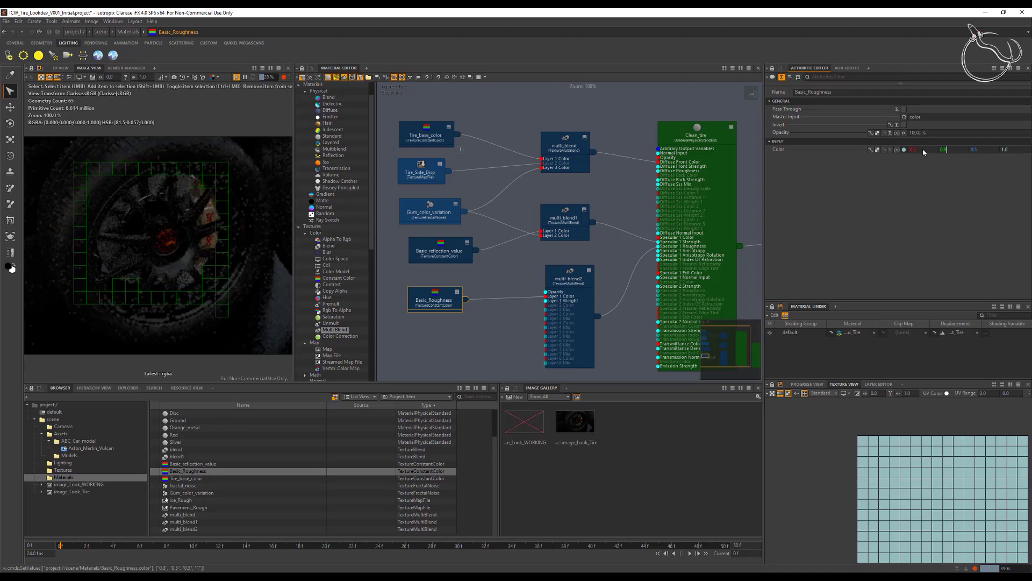
pyautogui.write('.9')
pyautogui.press('Return')
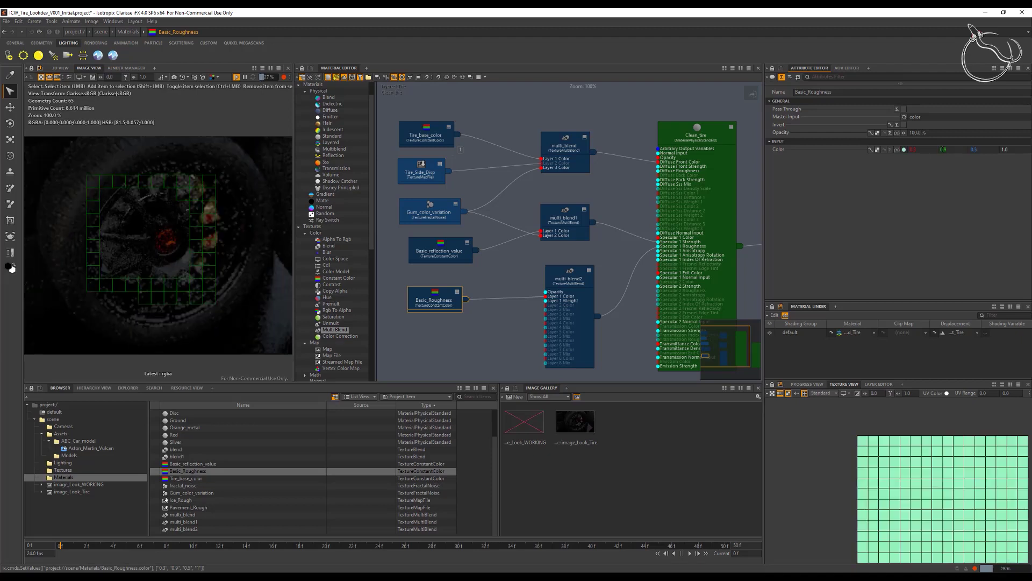
pyautogui.write('.3')
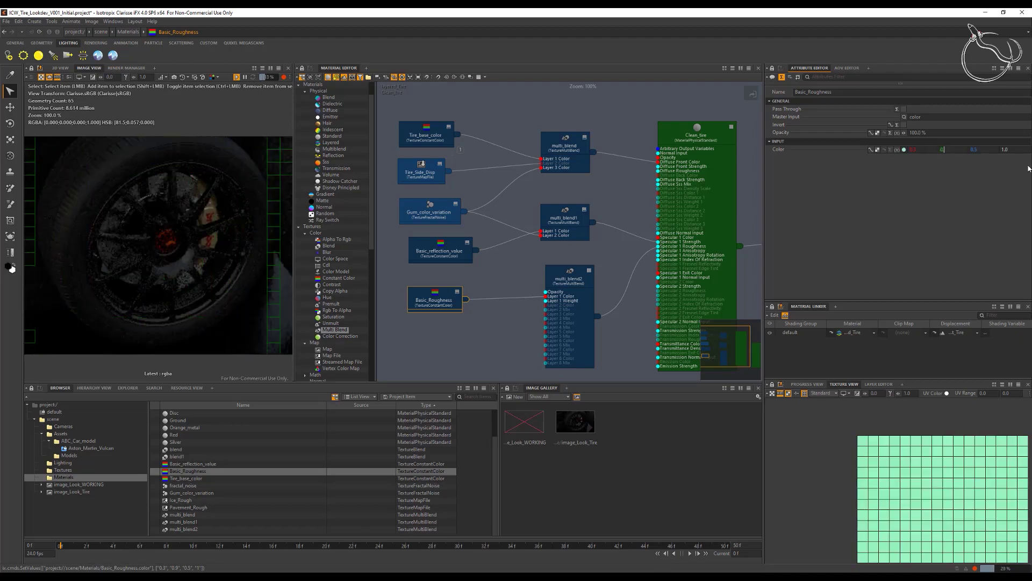
pyautogui.press('Tab')
pyautogui.write('0.3')
pyautogui.press('Tab')
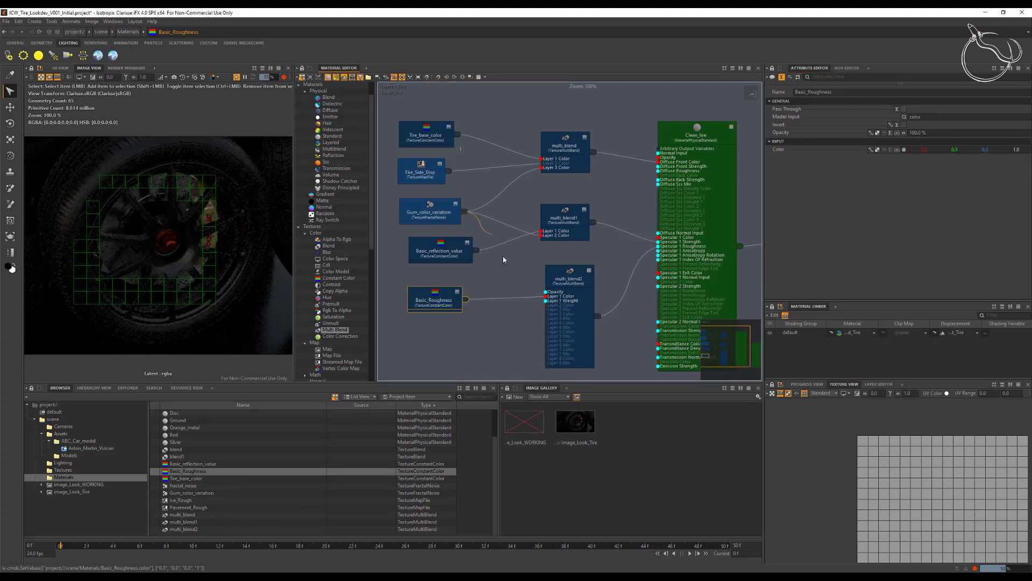
# Enable Layer 2 on multi_blend2 and connect Gum_color_variation to its Layer 2 Color
pyautogui.click(565, 278)
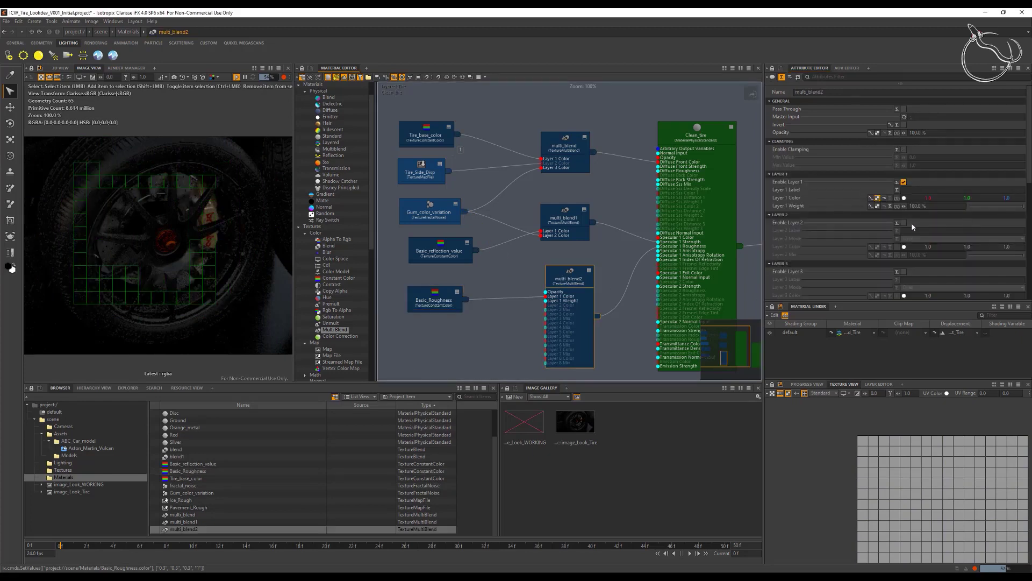
pyautogui.click(904, 222)
pyautogui.moveTo(467, 213); pyautogui.dragTo(545, 305)
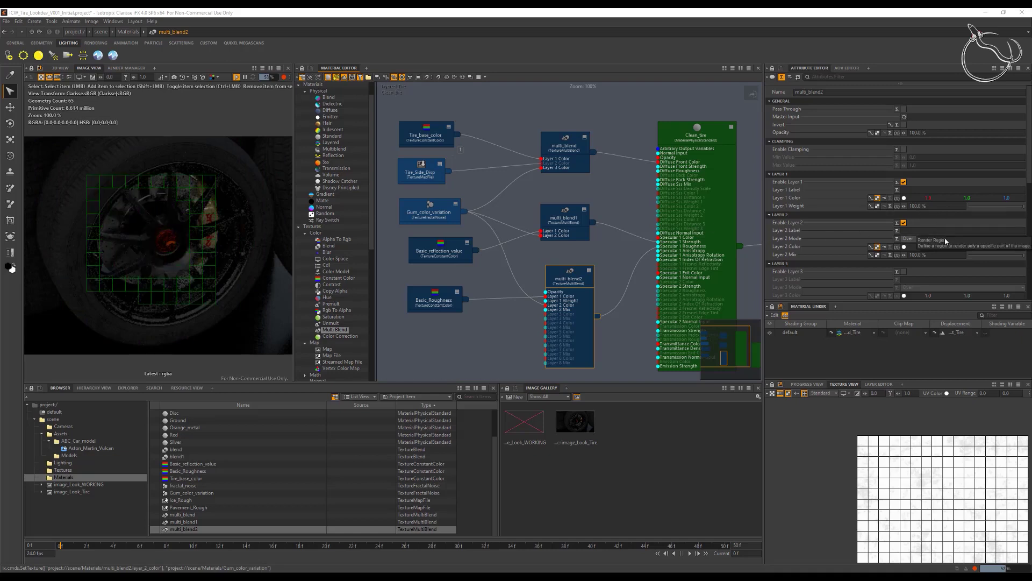
# Set the Layer 2 Mix of multi_blend2 to 20%
pyautogui.click(937, 255)
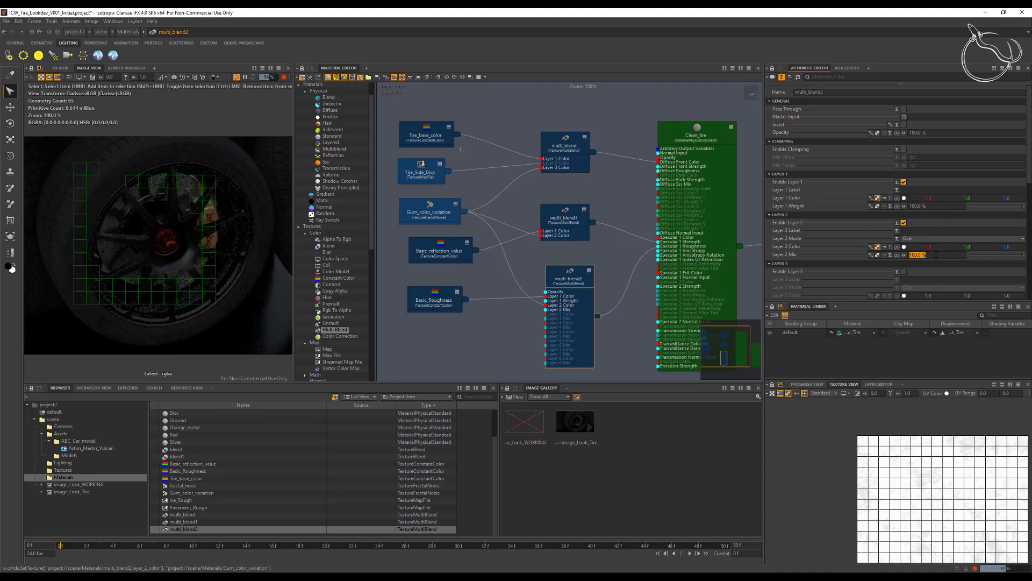
pyautogui.write('20')
pyautogui.press('Return')
# Label Layer 1 of multi_blend2 "Basic roughness" and Layer 2 "Roughness variation"
pyautogui.click(918, 190)
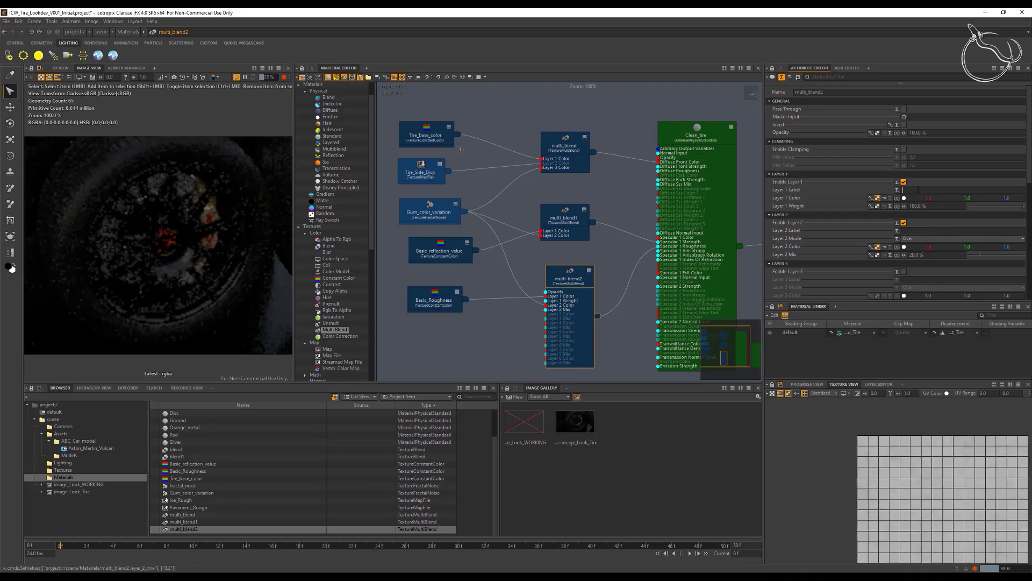
pyautogui.write('basic')
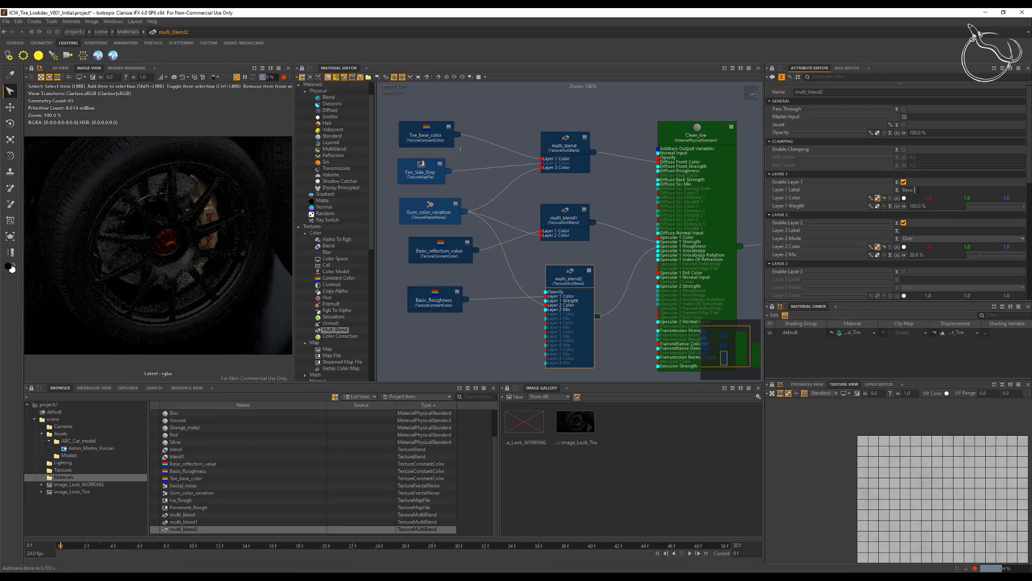
pyautogui.write(' roughness')
pyautogui.press('Return')
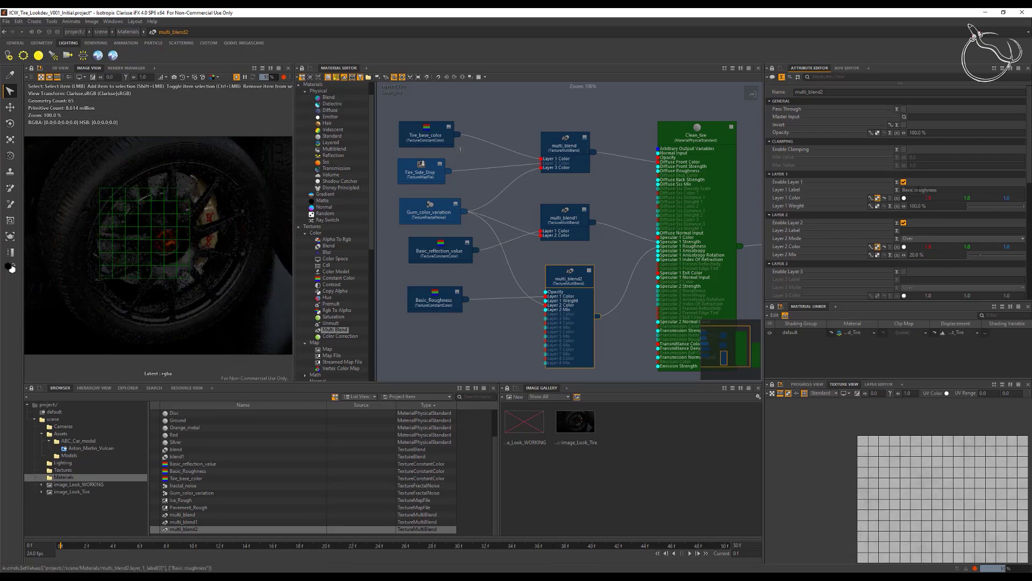
pyautogui.click(923, 231)
pyautogui.write('Roughness v')
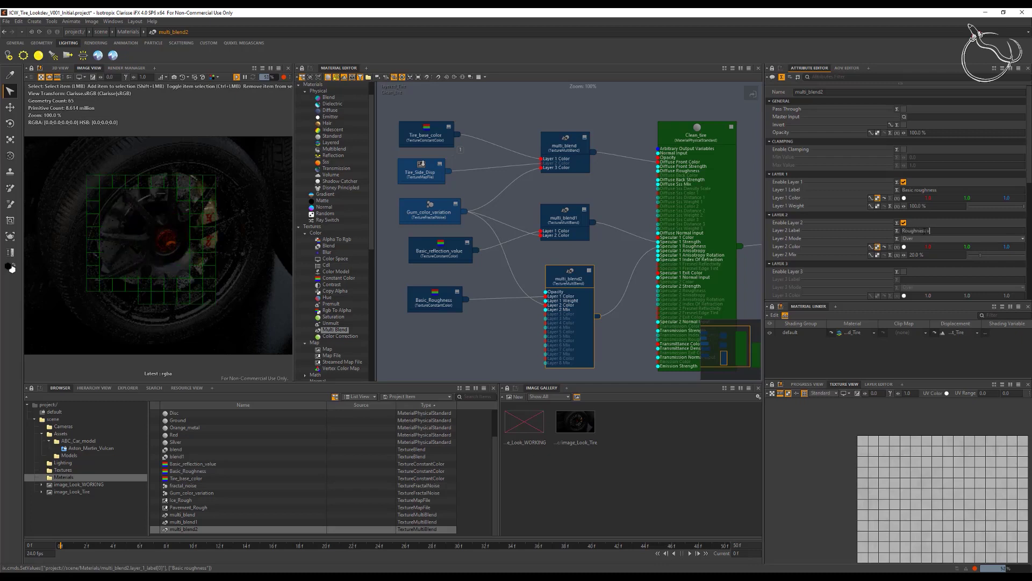
pyautogui.write('ariation')
pyautogui.press('Return')
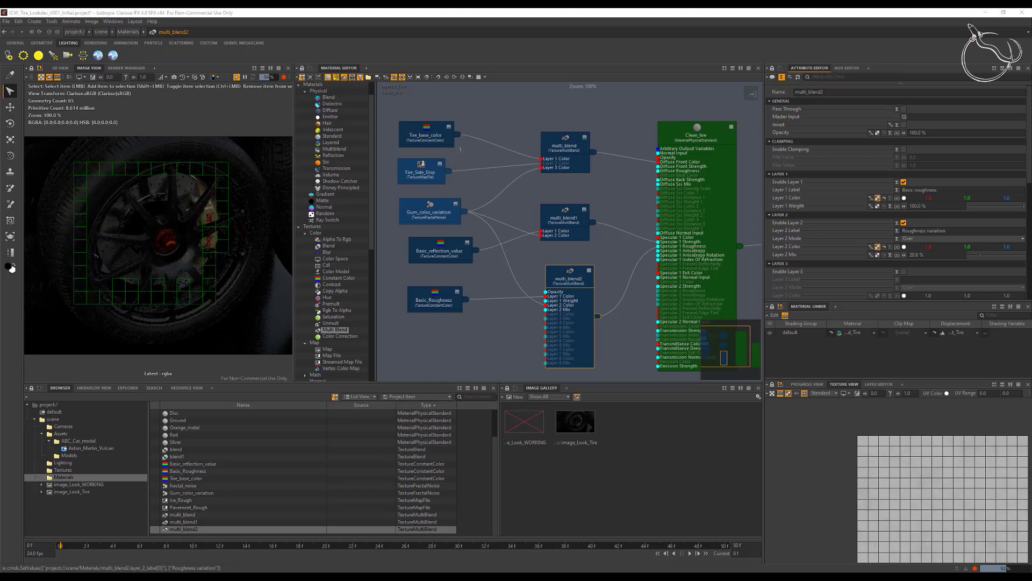
# Add a Remap texture node beside multi_blend2 and connect Tire_Side_Disp to its Input
pyautogui.click(421, 169)
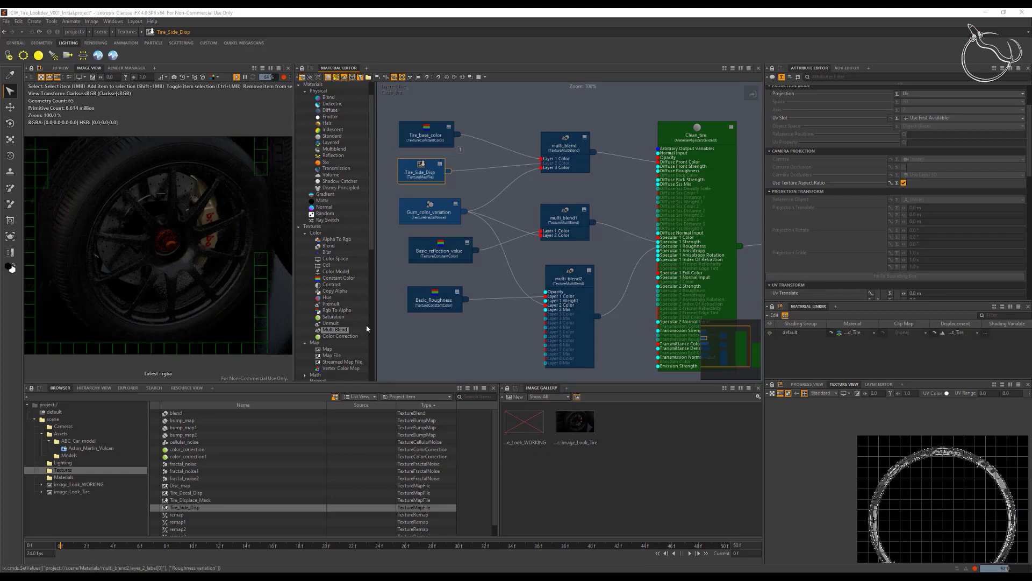
pyautogui.scroll(-5, 369, 253)
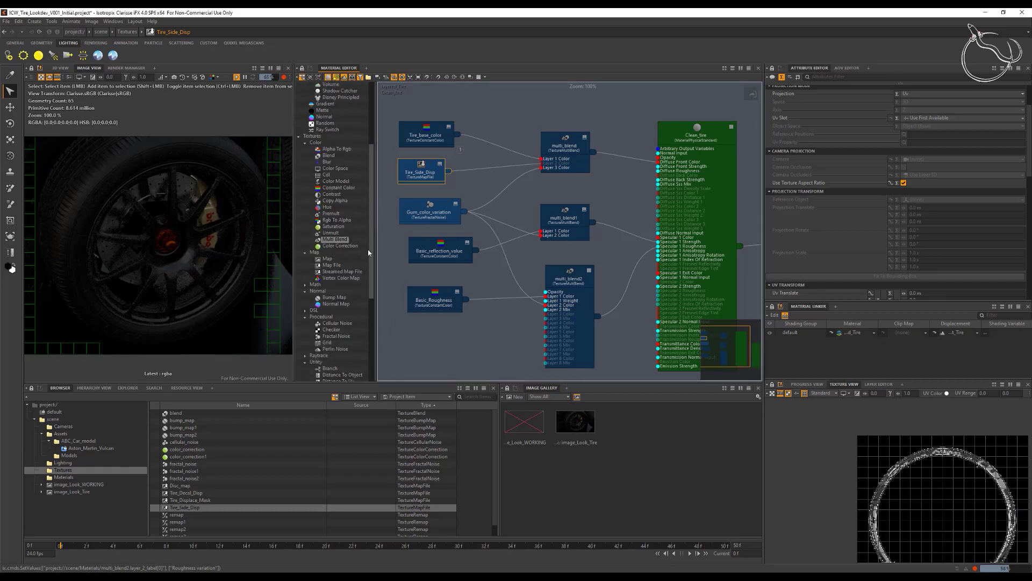
pyautogui.scroll(-4, 330, 346)
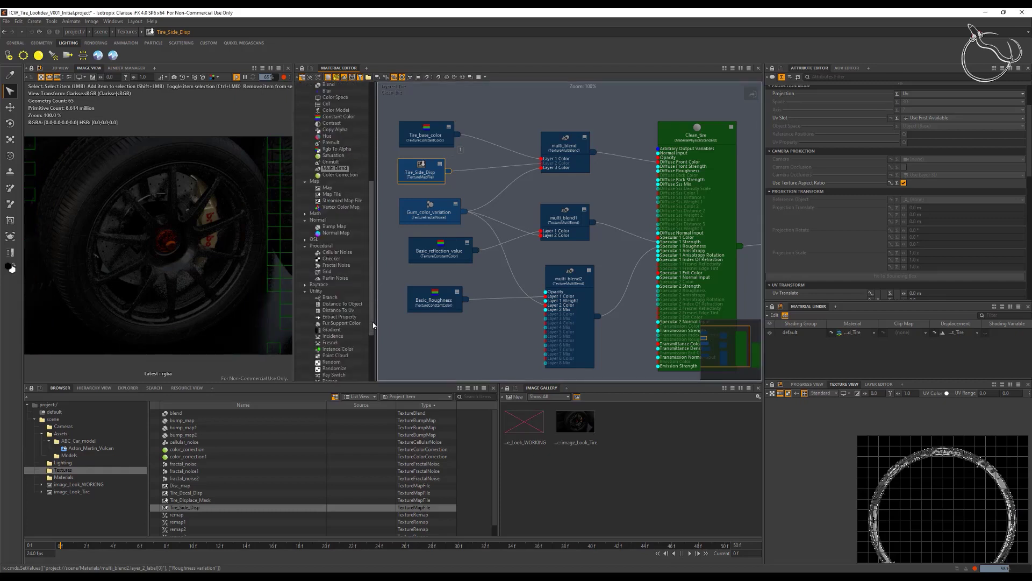
pyautogui.scroll(-4, 337, 365)
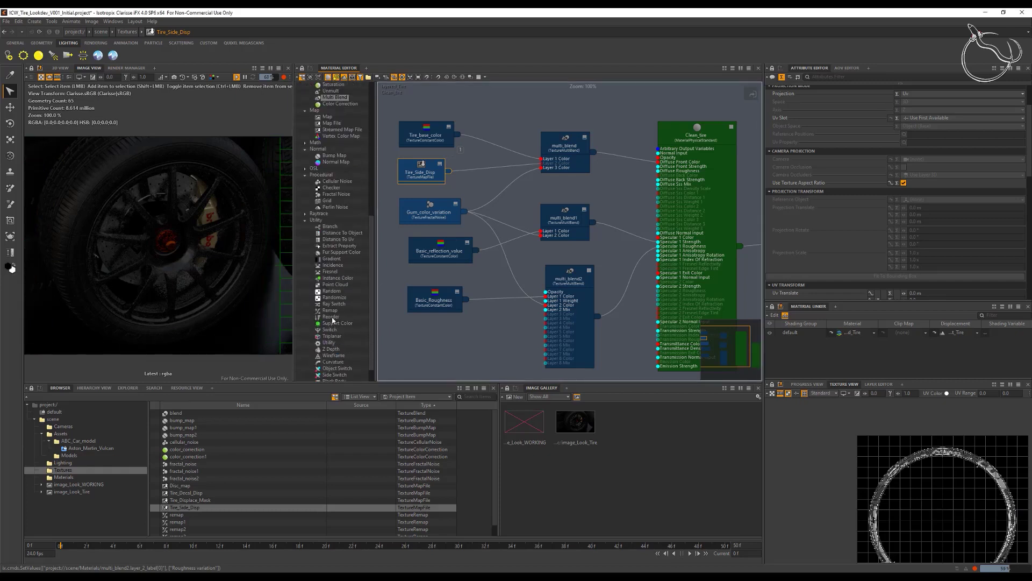
pyautogui.moveTo(330, 311); pyautogui.dragTo(479, 324)
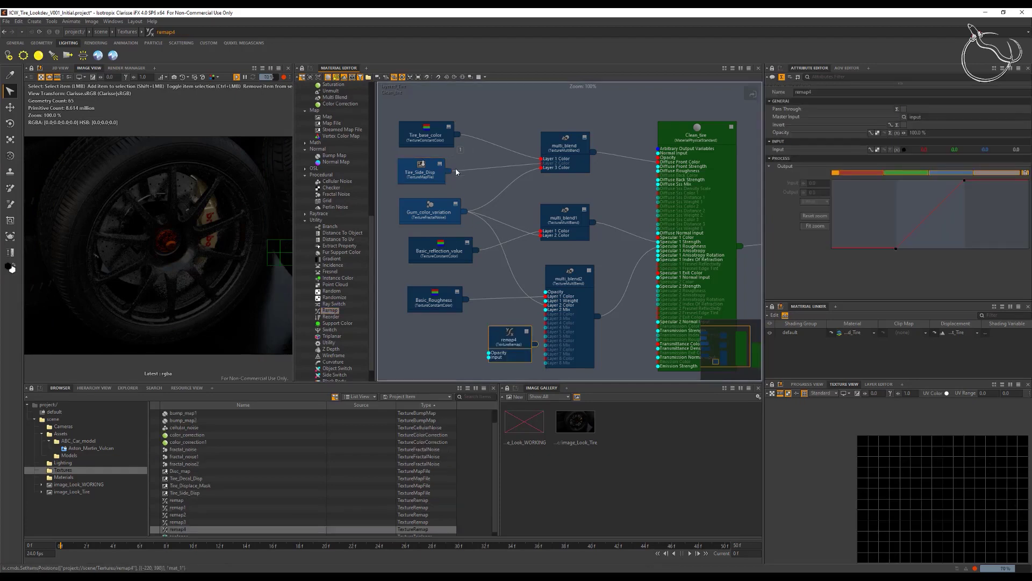
pyautogui.moveTo(448, 172); pyautogui.dragTo(482, 327)
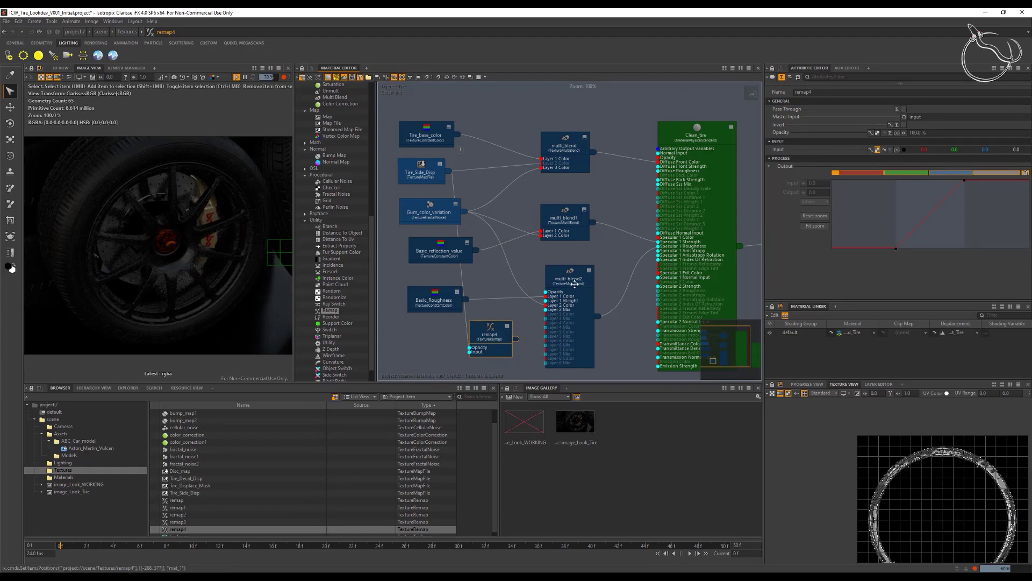
# Enable Layer 3 on multi_blend2, connect the Remap node to its Layer 3 Color and set Layer 3 Mode to Multiply
pyautogui.moveTo(575, 284); pyautogui.dragTo(601, 271)
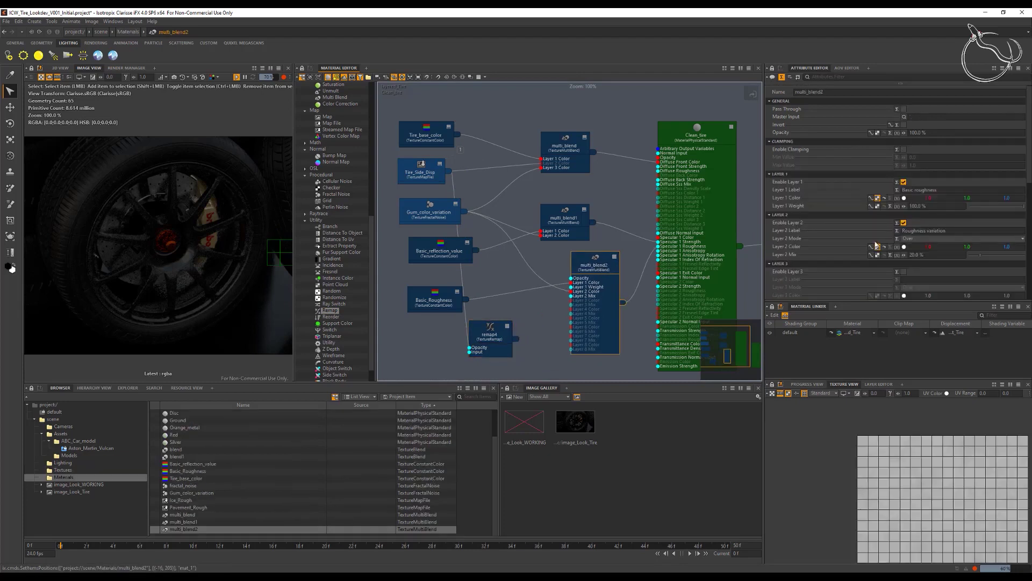
pyautogui.click(904, 271)
pyautogui.moveTo(517, 339); pyautogui.dragTo(571, 300)
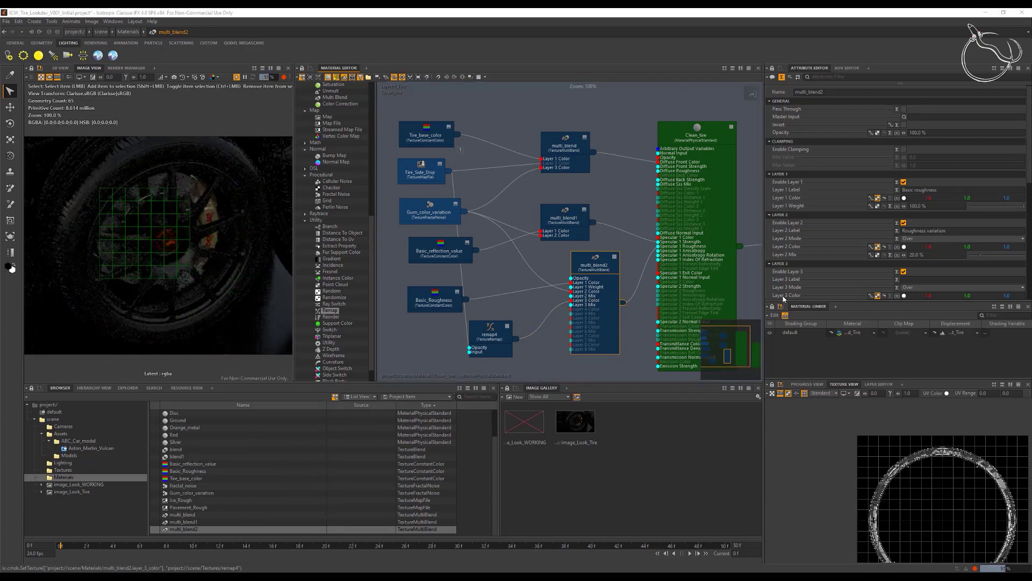
pyautogui.click(914, 287)
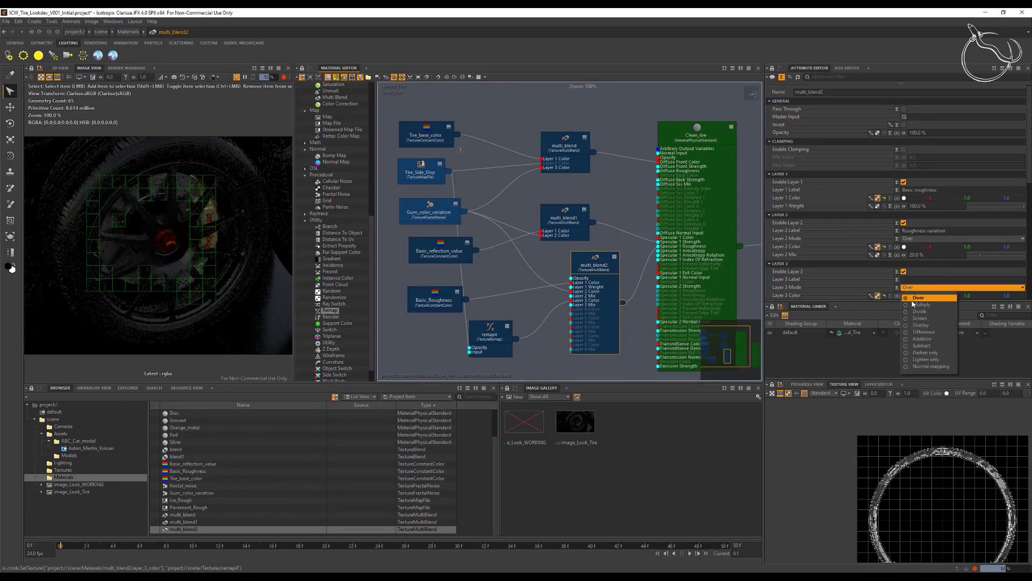
pyautogui.click(917, 302)
pyautogui.scroll(-3, 942, 252)
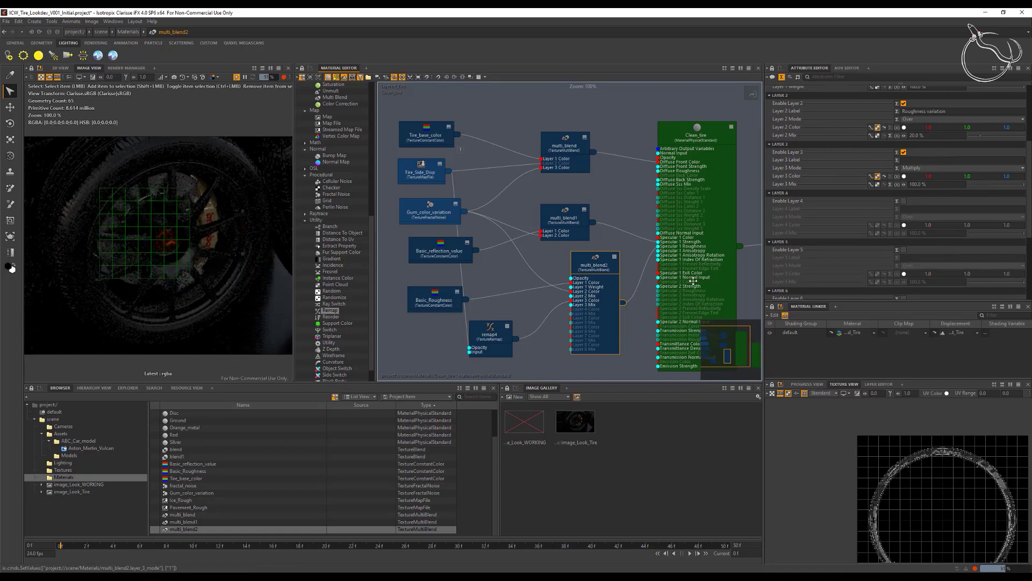
# Set the output of the first point on the Remap node's curve to 1
pyautogui.click(492, 332)
pyautogui.moveTo(492, 331); pyautogui.dragTo(501, 323)
pyautogui.scroll(5, 888, 464)
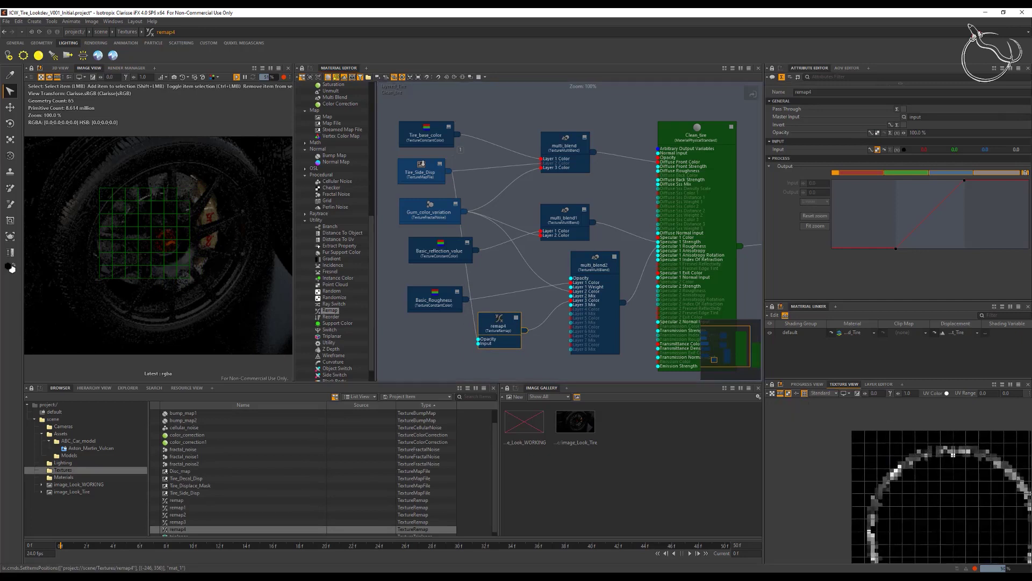
pyautogui.scroll(2, 860, 458)
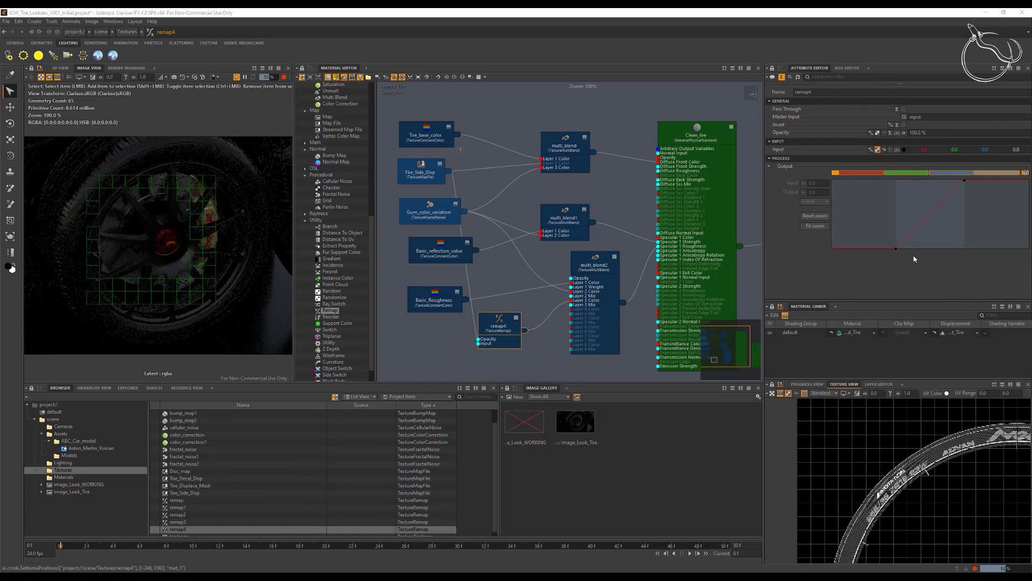
pyautogui.click(812, 192)
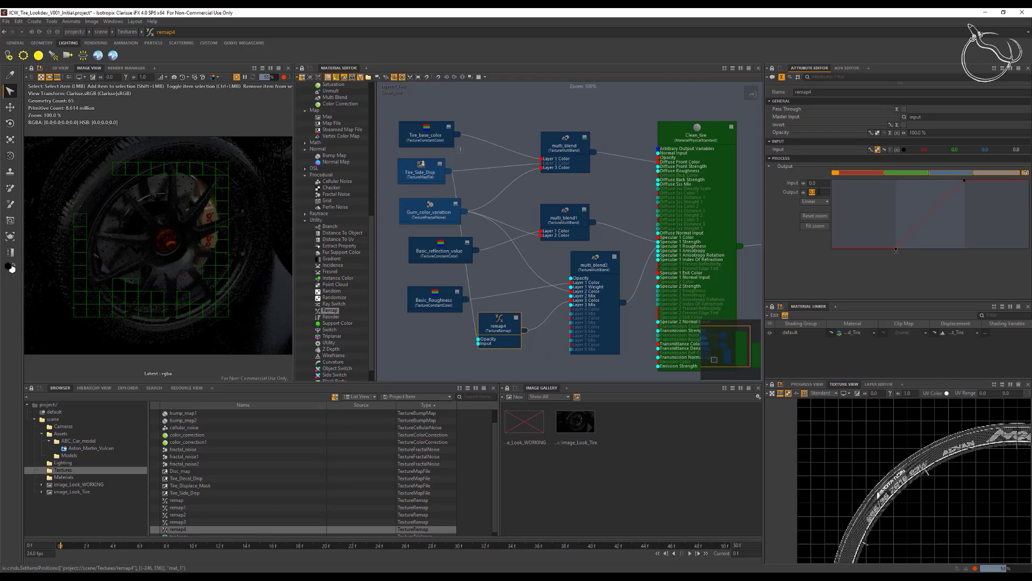
pyautogui.write('1')
pyautogui.press('Return')
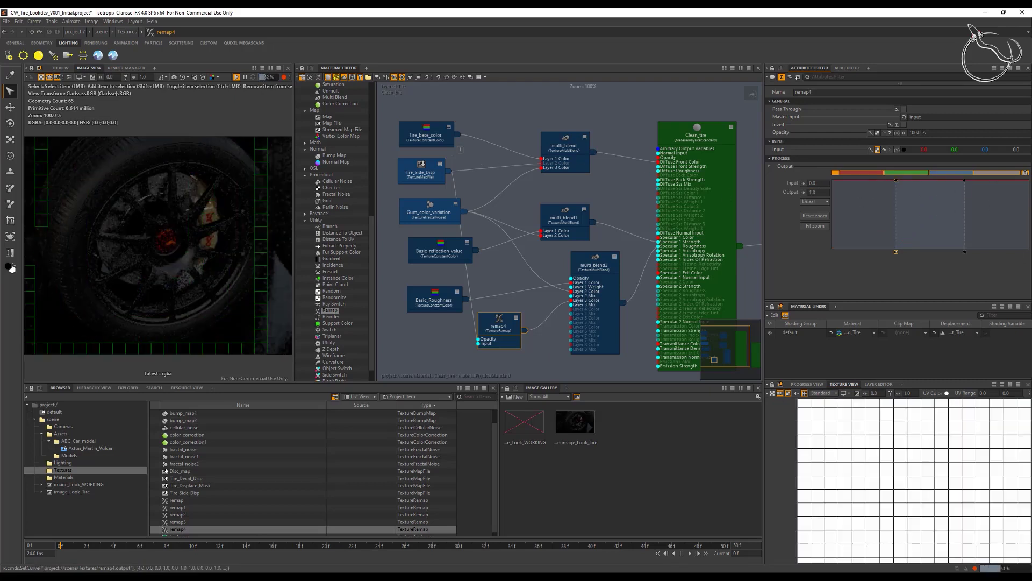
# Add a middle point to the Remap curve with input 0.1675 and output 0
pyautogui.click(908, 180)
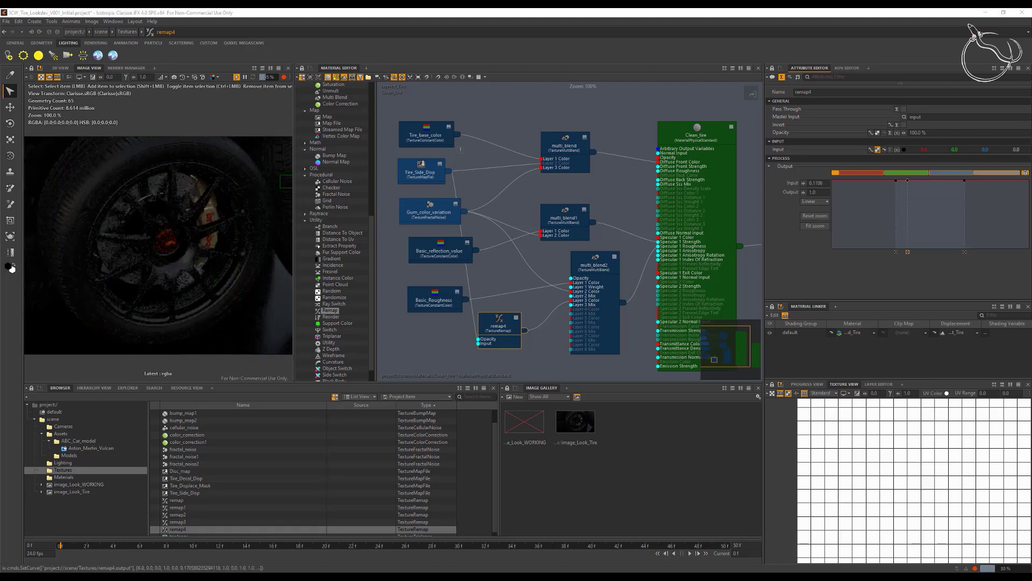
pyautogui.click(814, 192)
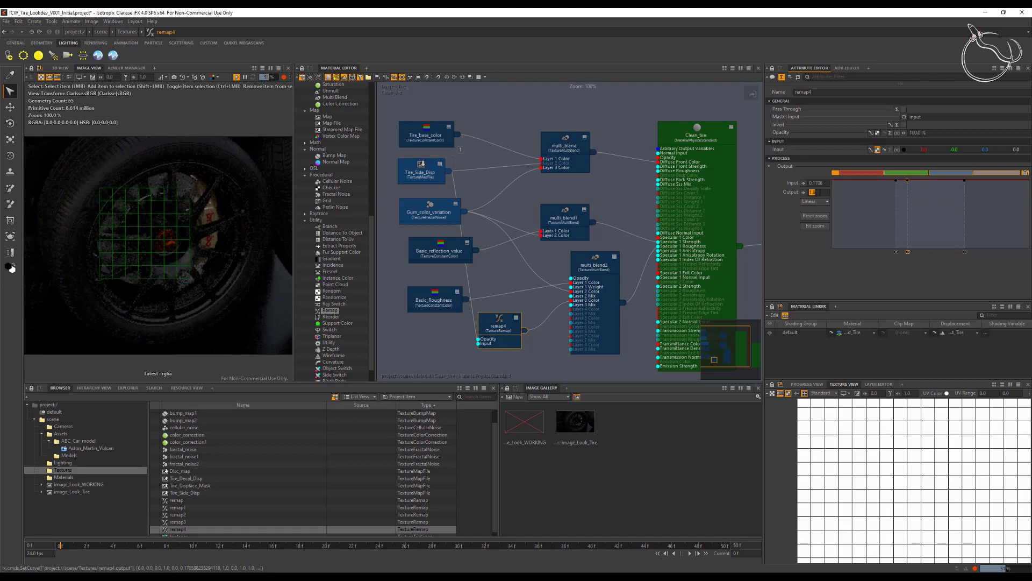
pyautogui.press('Return')
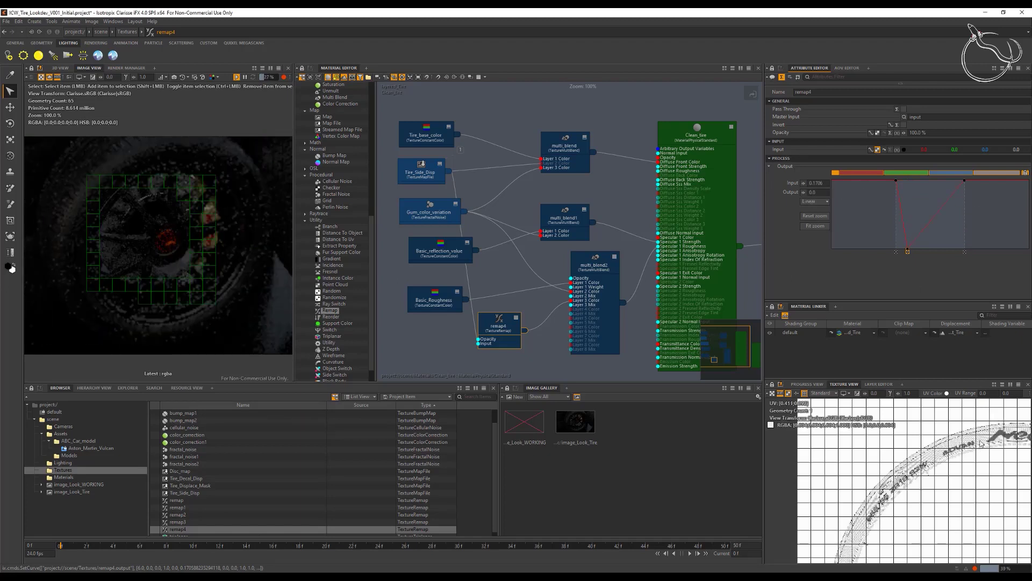
pyautogui.click(827, 183)
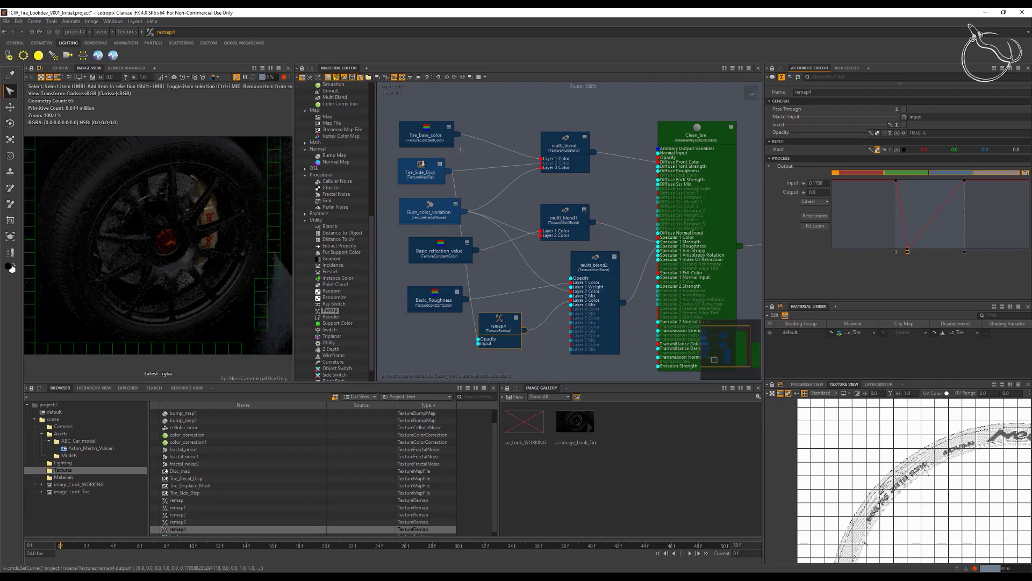
pyautogui.press('BackSpace')
pyautogui.press('BackSpace')
pyautogui.press('BackSpace')
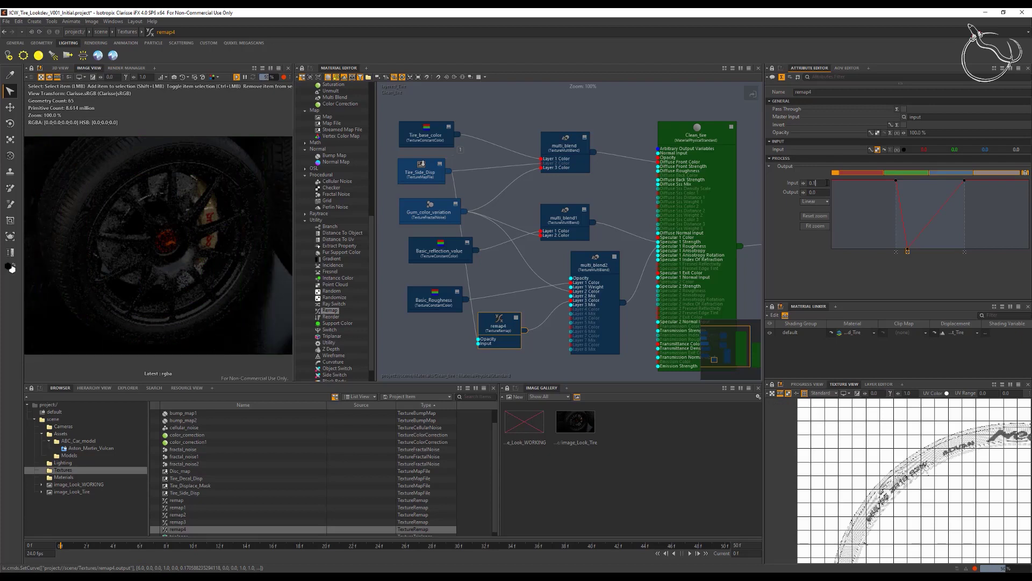
pyautogui.write('675')
pyautogui.press('Return')
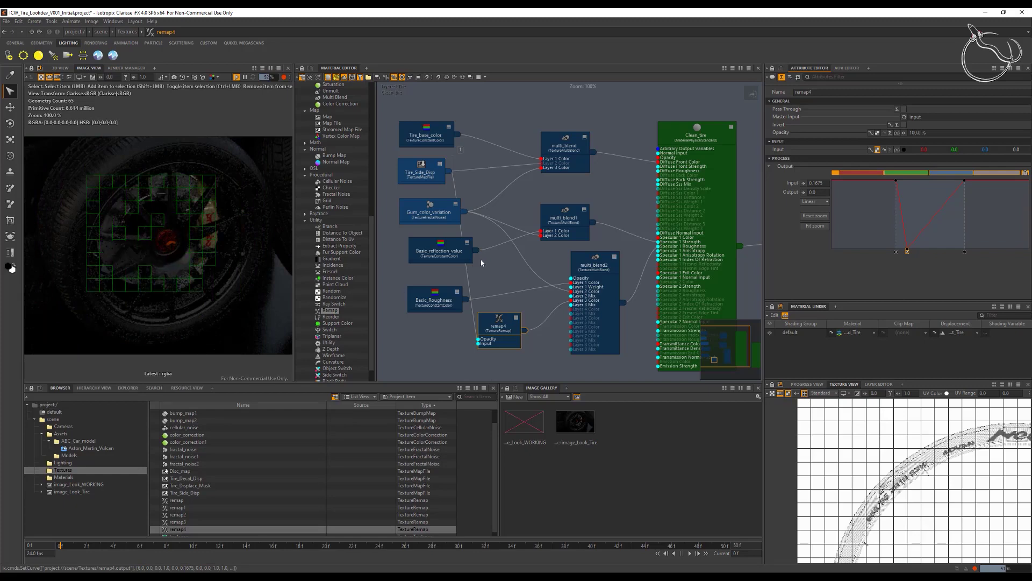
# Collapse the Remap node's unused inputs and move it and Basic_Roughness apart in the graph
pyautogui.click(594, 267)
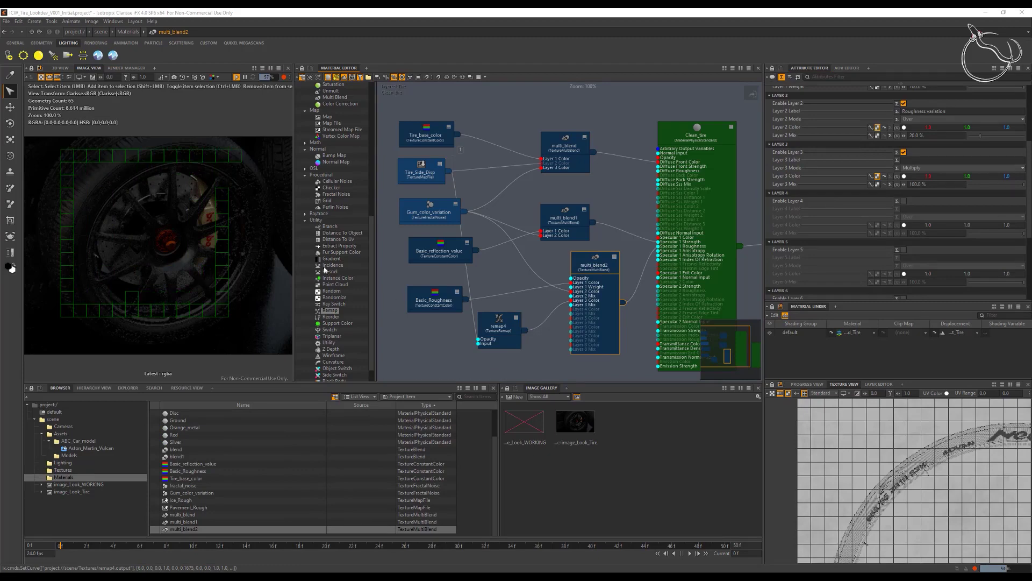
pyautogui.click(516, 318)
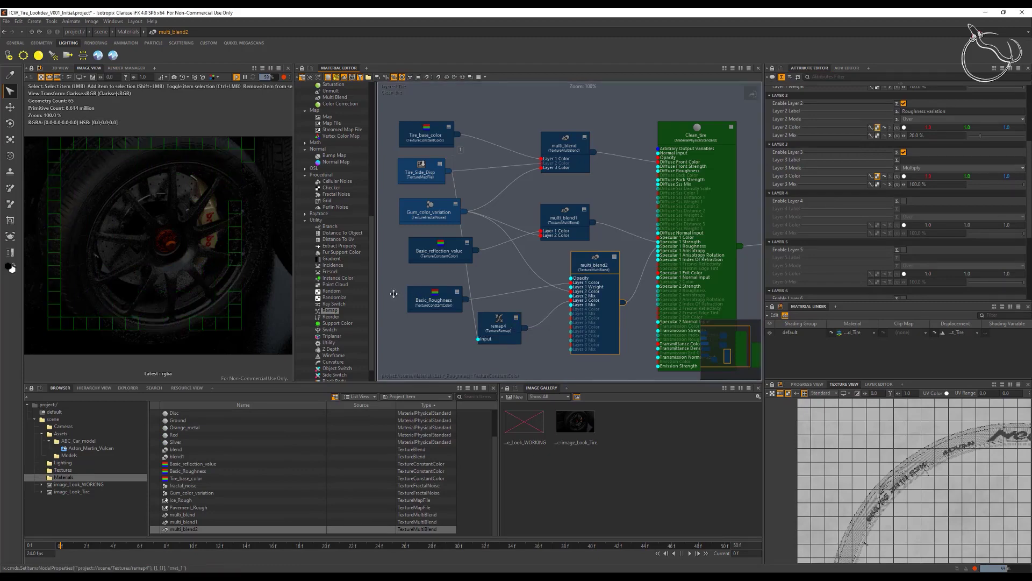
pyautogui.moveTo(433, 299); pyautogui.dragTo(401, 296)
pyautogui.moveTo(498, 321); pyautogui.dragTo(502, 311)
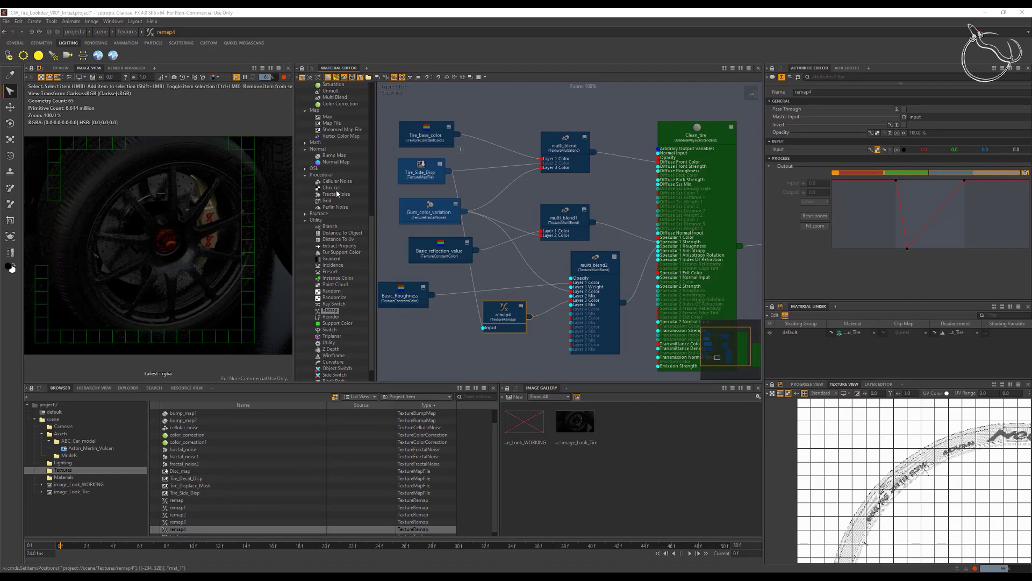
# Add a Fractal Noise texture, enable Layer 4 on multi_blend2 and connect the noise to Layer 4 Color
pyautogui.moveTo(336, 194); pyautogui.dragTo(434, 358)
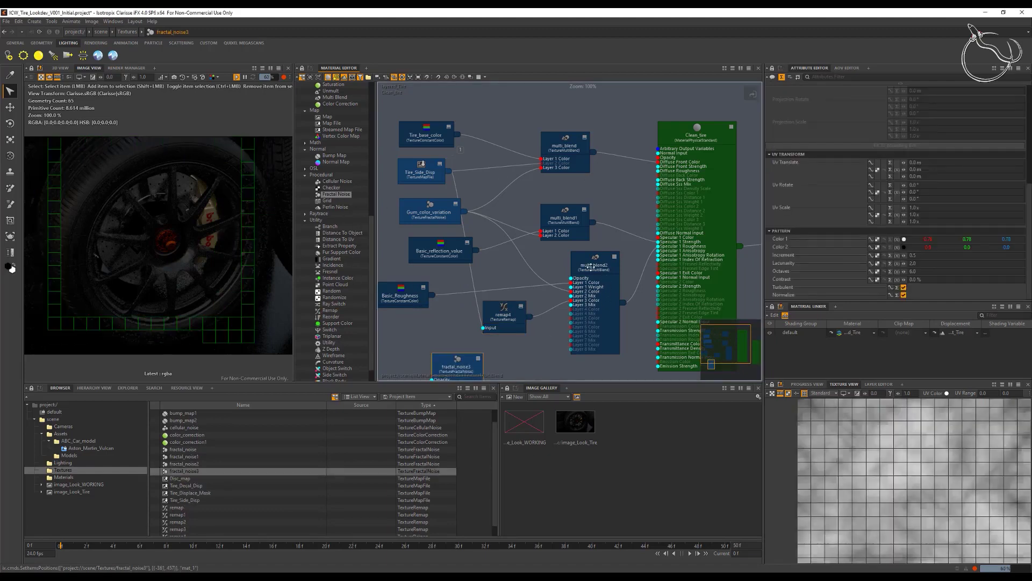
pyautogui.click(591, 267)
pyautogui.click(903, 221)
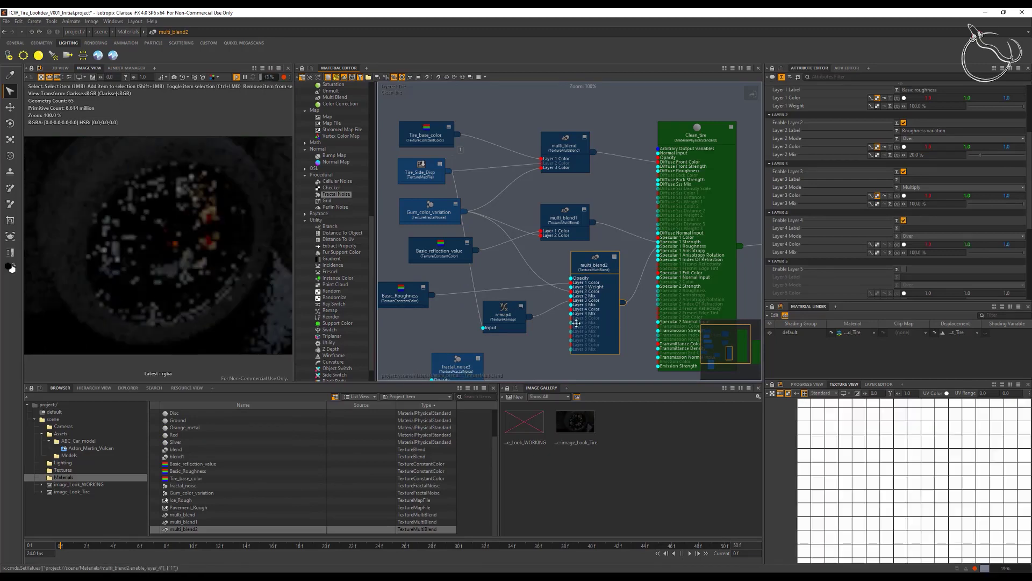
pyautogui.moveTo(461, 330); pyautogui.dragTo(448, 289, button='middle')
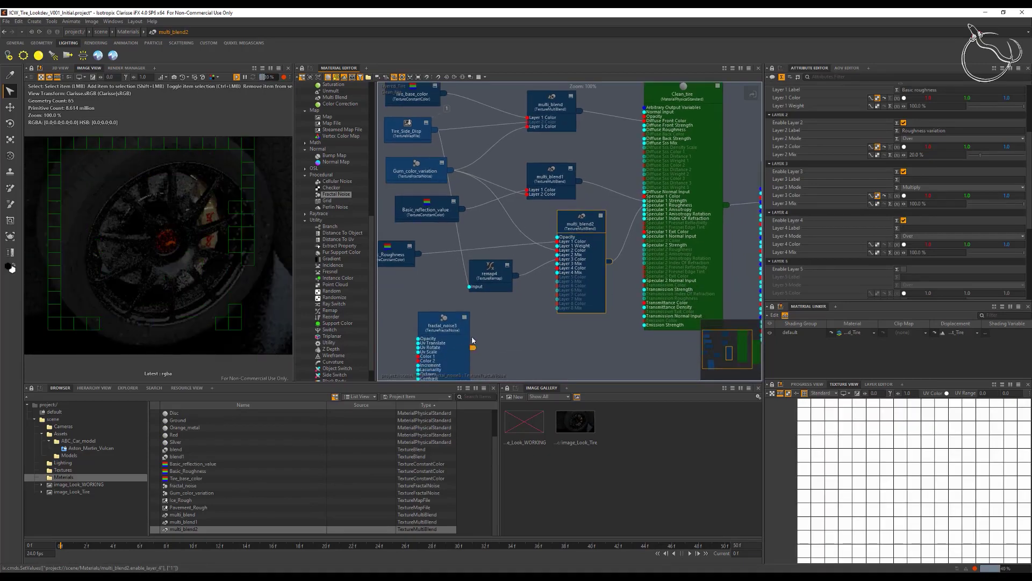
pyautogui.click(464, 318)
pyautogui.moveTo(473, 324); pyautogui.dragTo(558, 268)
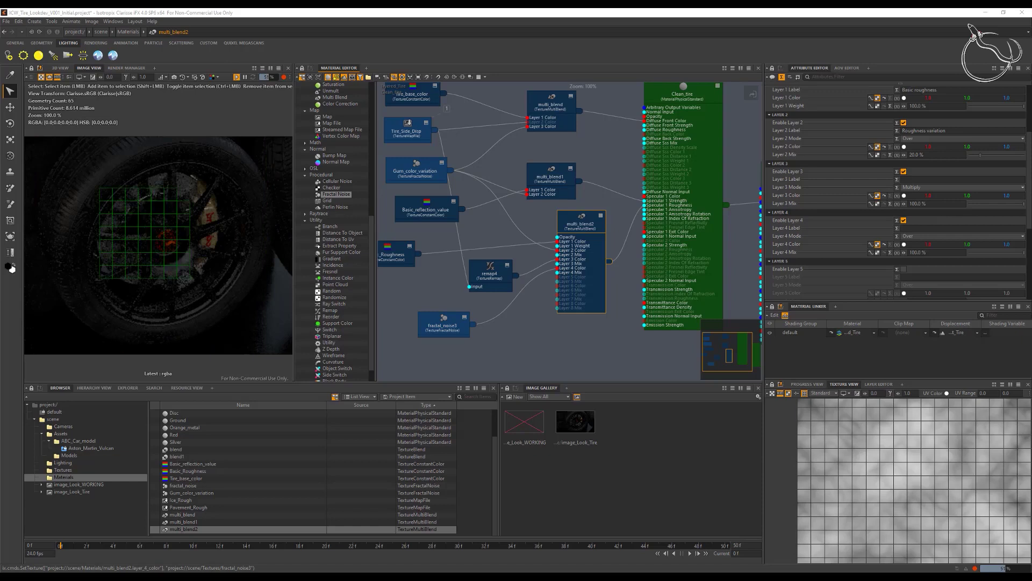
# Set multi_blend2's Layer 4 Mode to Multiply and its Layer 4 Mix to 20%
pyautogui.click(918, 240)
pyautogui.click(922, 248)
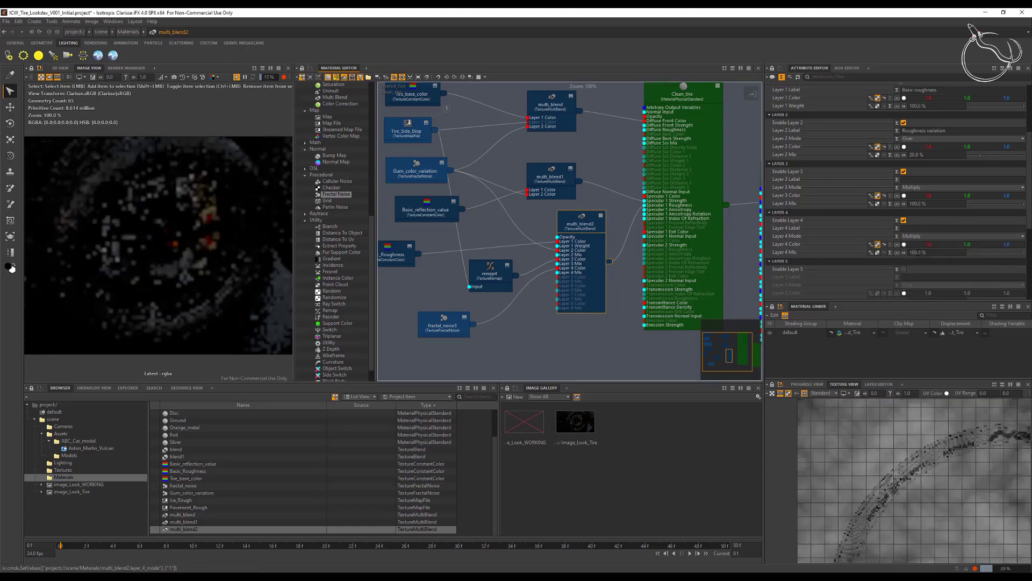
pyautogui.doubleClick(931, 254)
pyautogui.write('20')
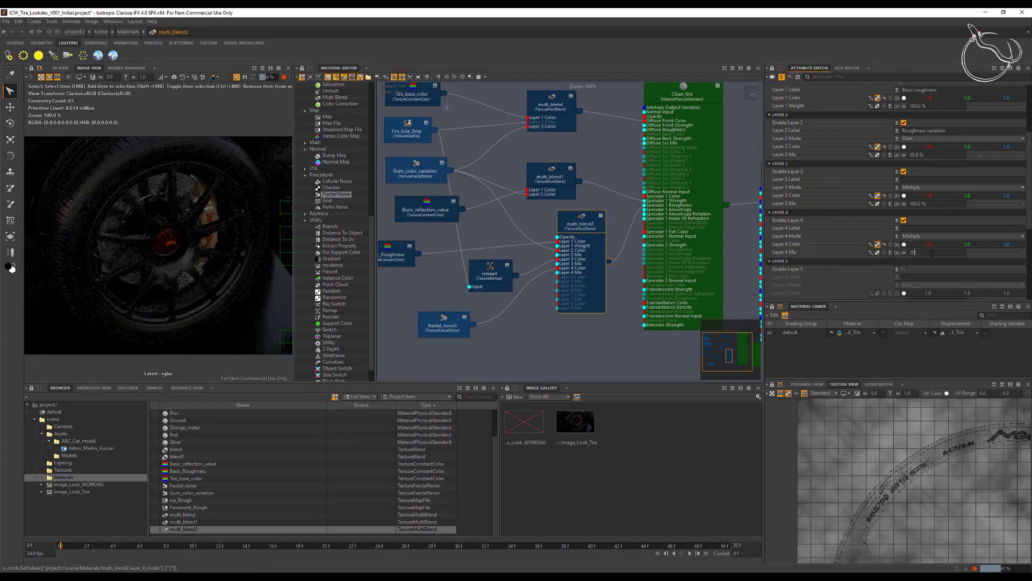
pyautogui.press('Return')
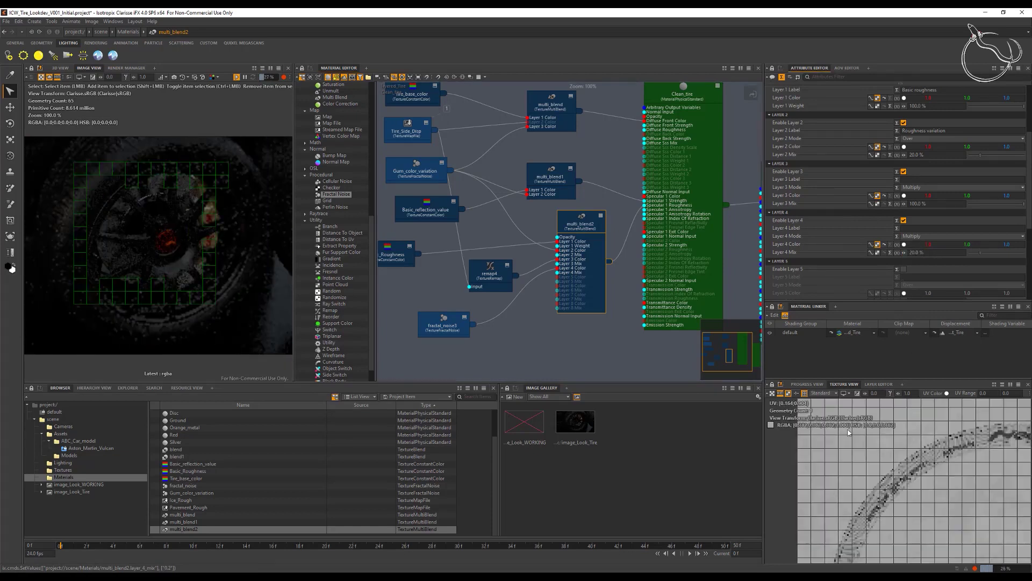
# Turn off Normalize on the fractal_noise3 texture and set its Color 1 to pure white (1.0)
pyautogui.click(437, 321)
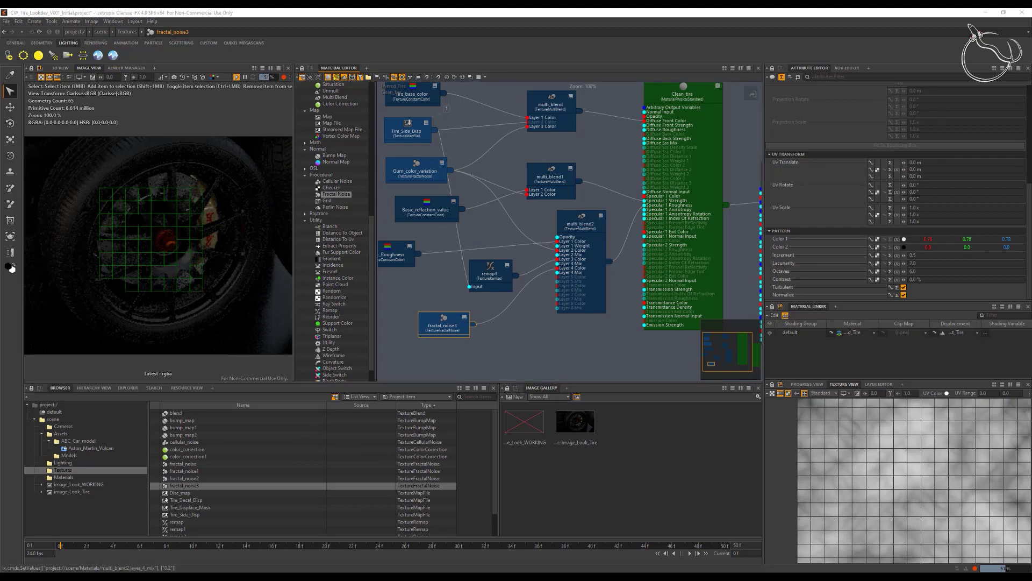
pyautogui.click(903, 295)
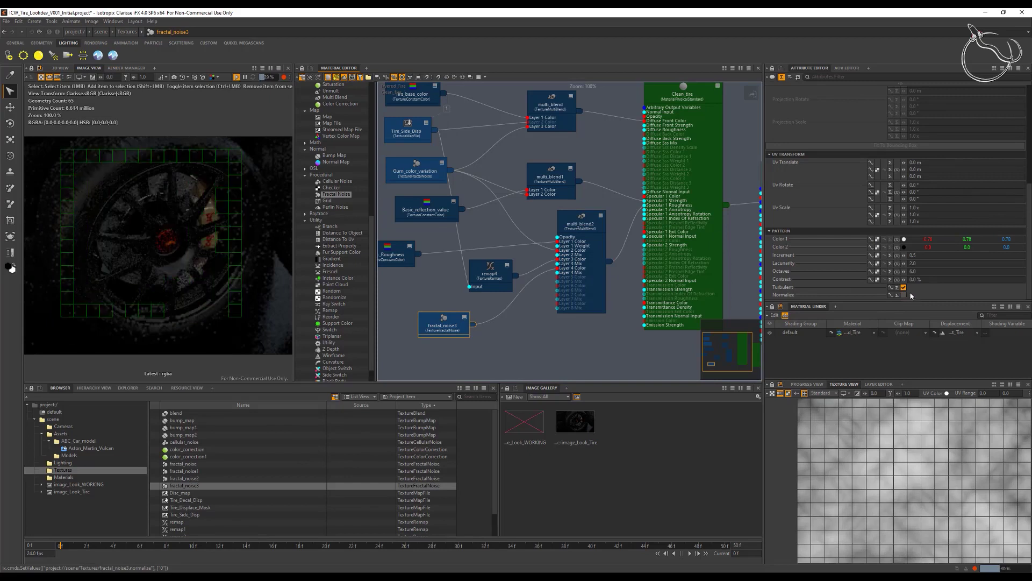
pyautogui.click(903, 239)
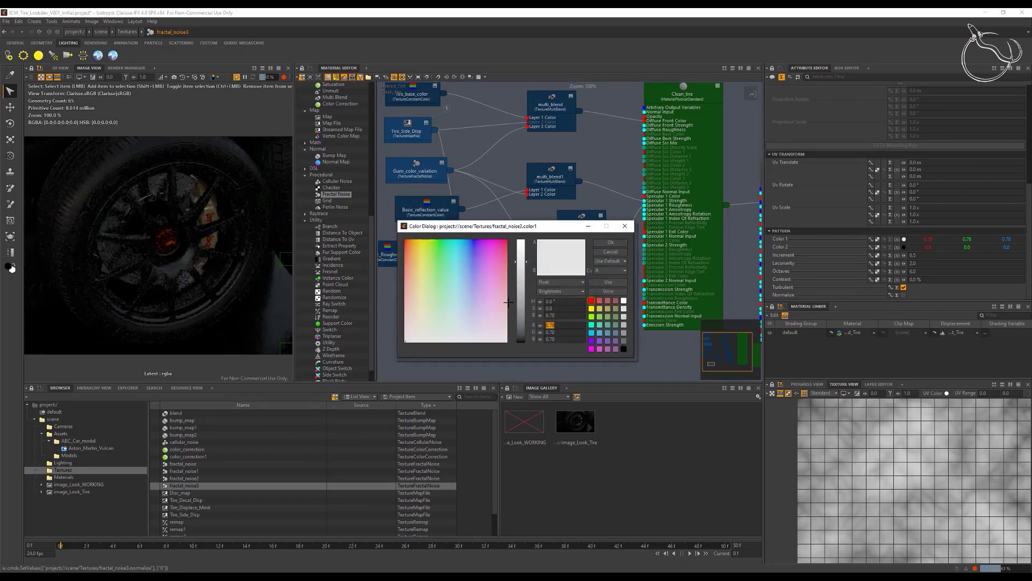
pyautogui.click(520, 240)
pyautogui.click(602, 244)
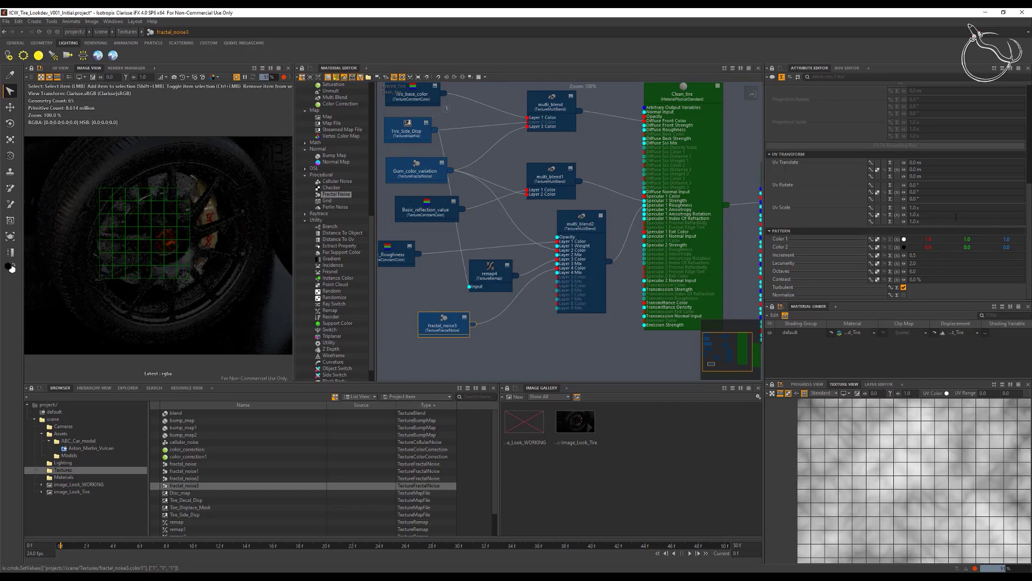
# Set the UV Scale of fractal_noise3 to 0.025, 0.012 and 0.012
pyautogui.click(931, 207)
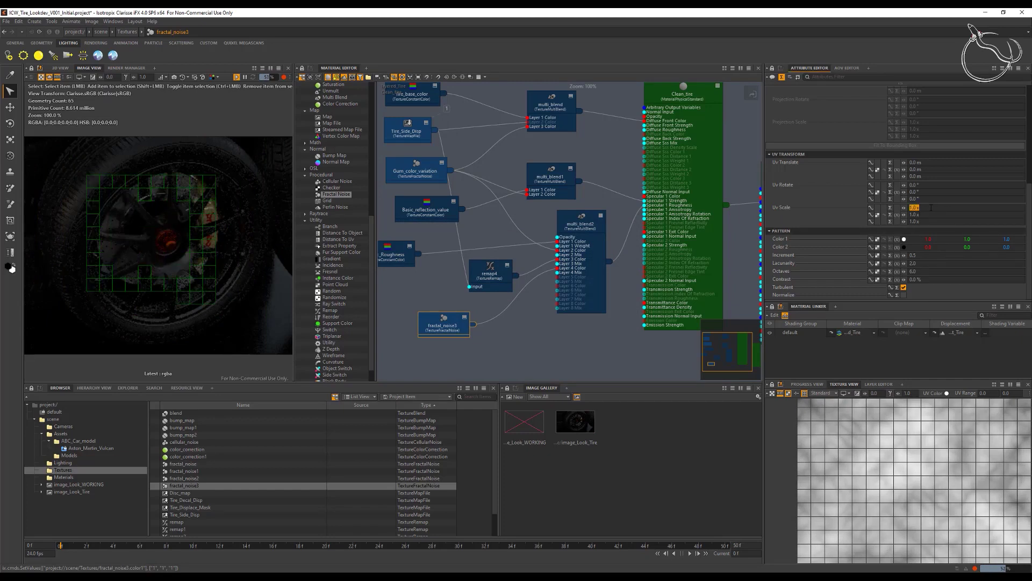
pyautogui.write('0.025')
pyautogui.press('Tab')
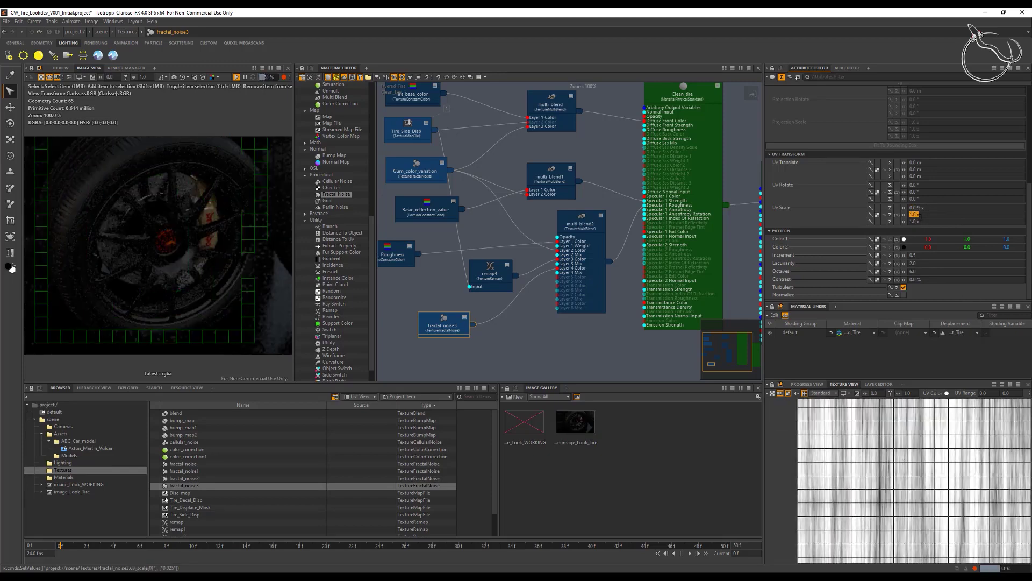
pyautogui.write('0')
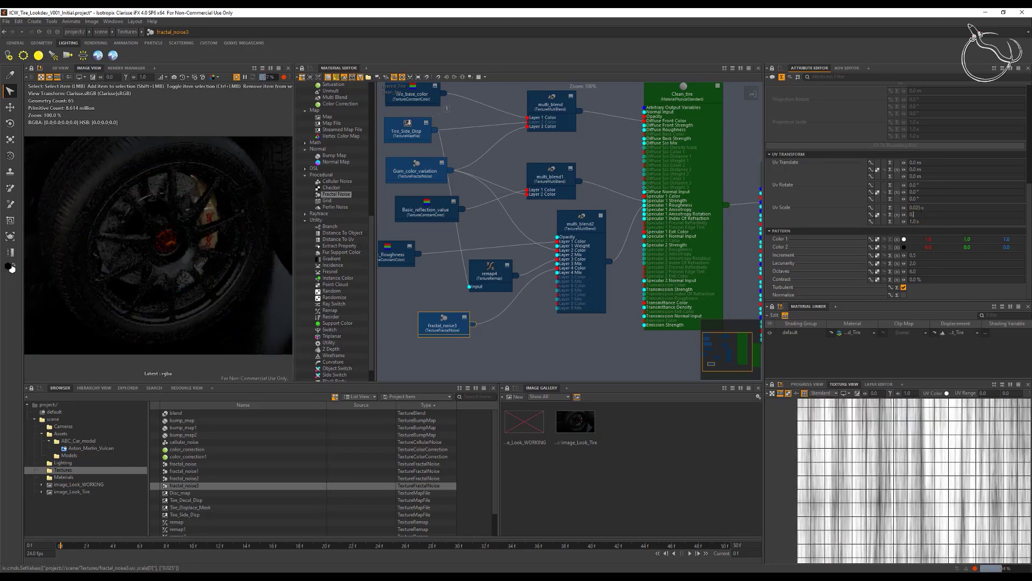
pyautogui.write('.012')
pyautogui.press('Tab')
pyautogui.write('0')
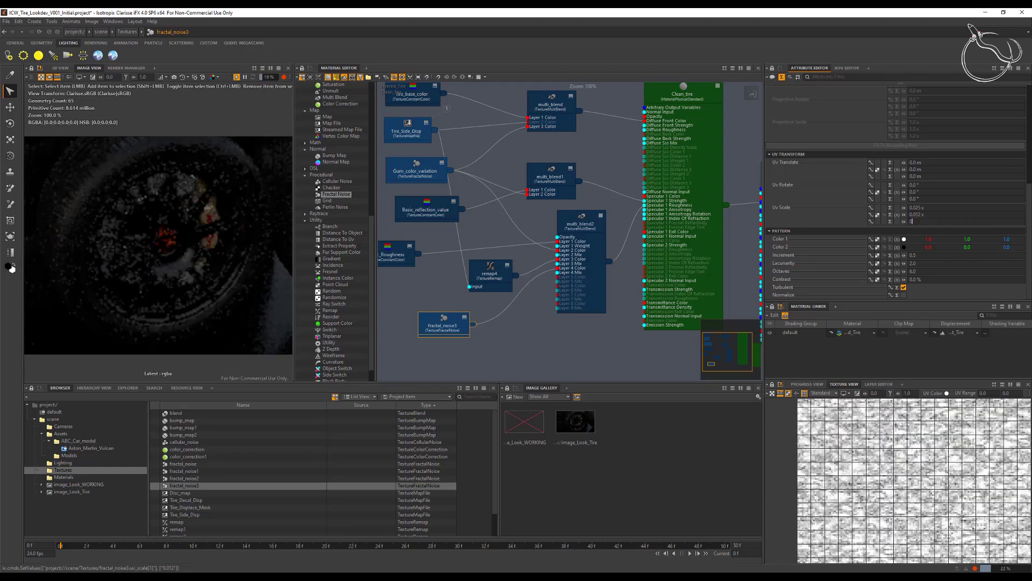
pyautogui.write('.012')
pyautogui.press('Tab')
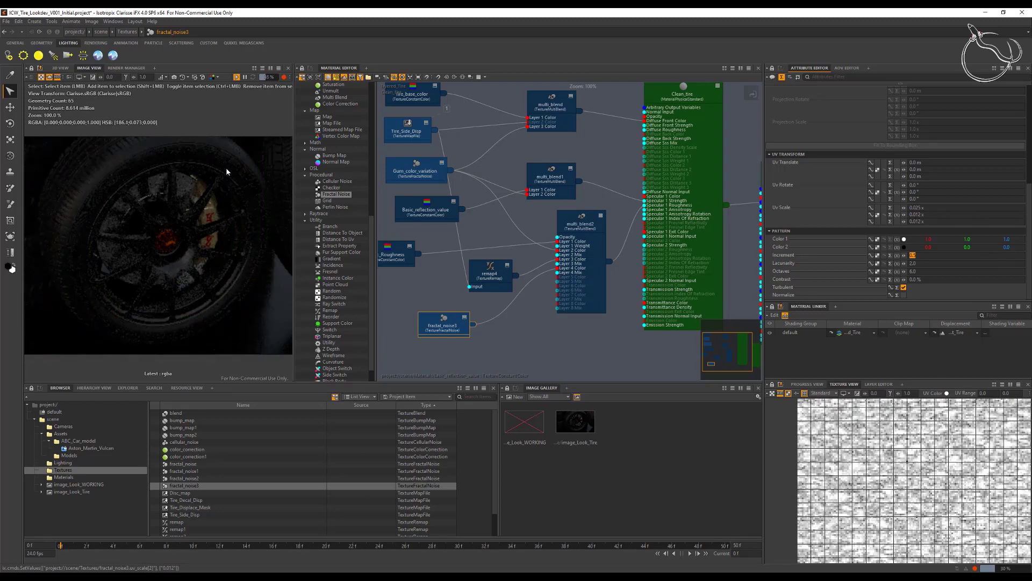
# Reframe the tire and enable Layer 3, the Interior map, on the multi_blend feeding the environment light
pyautogui.keyDown('alt'); pyautogui.moveTo(205, 198); pyautogui.dragTo(180, 193); pyautogui.keyUp('alt')
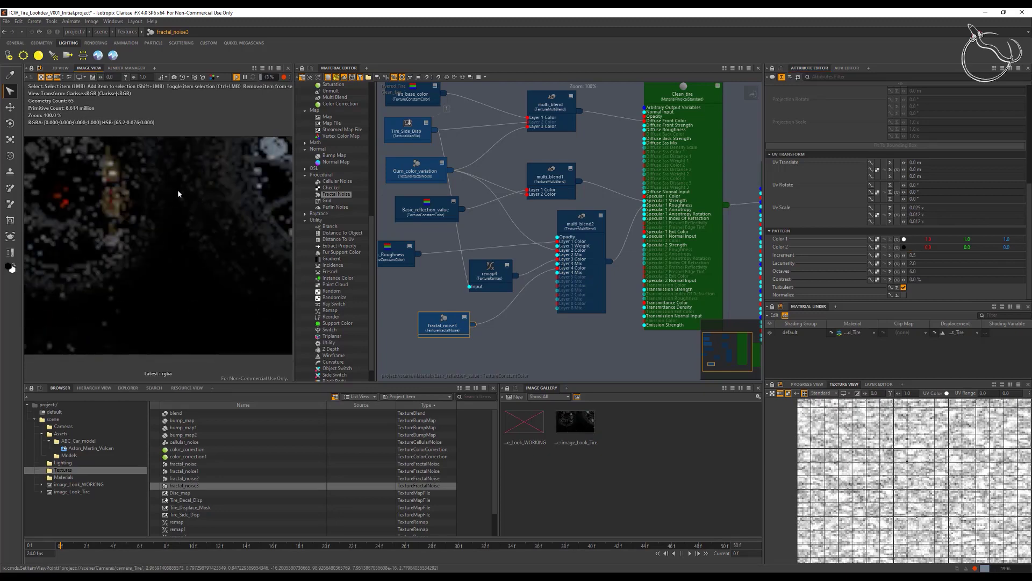
pyautogui.keyDown('alt'); pyautogui.moveTo(180, 194); pyautogui.dragTo(183, 244, button='middle'); pyautogui.keyUp('alt')
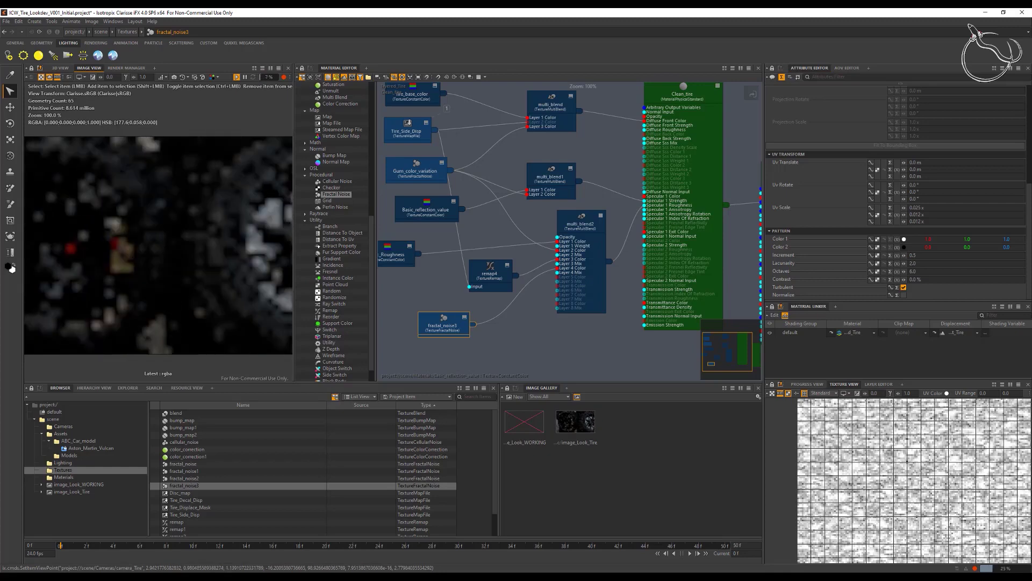
pyautogui.keyDown('alt'); pyautogui.moveTo(183, 244); pyautogui.dragTo(77, 173); pyautogui.keyUp('alt')
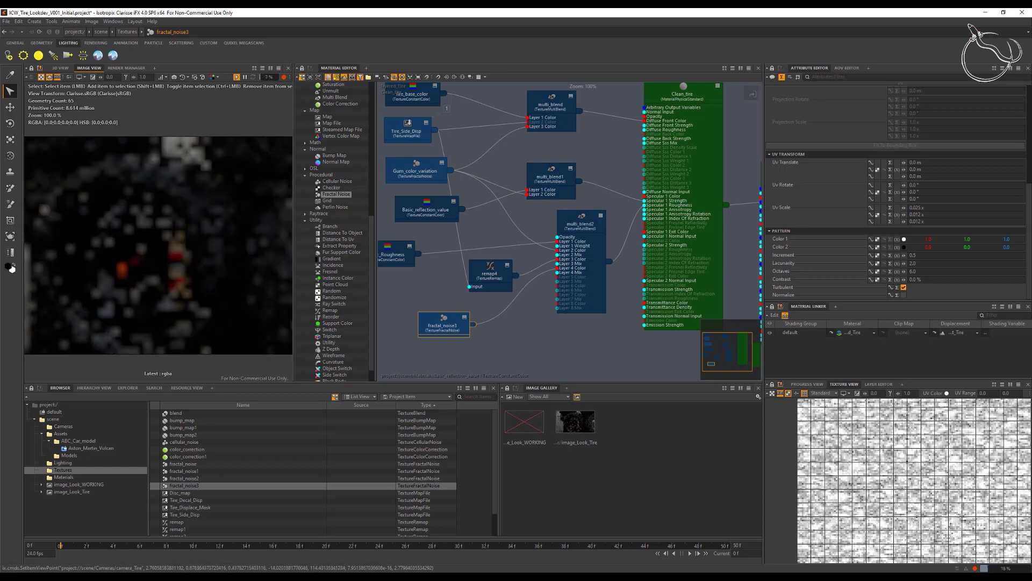
pyautogui.scroll(2, 77, 174)
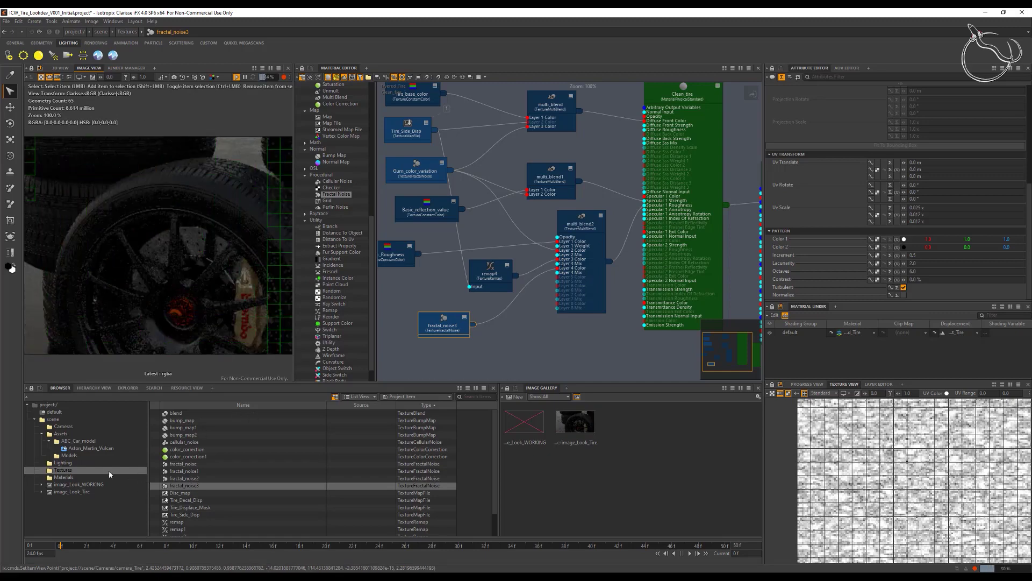
pyautogui.click(63, 463)
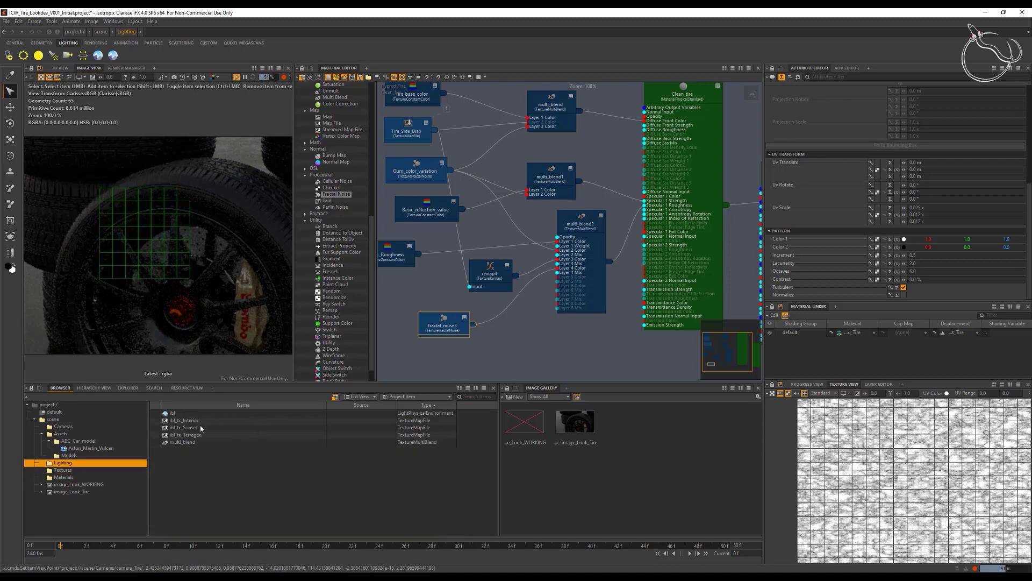
pyautogui.click(172, 416)
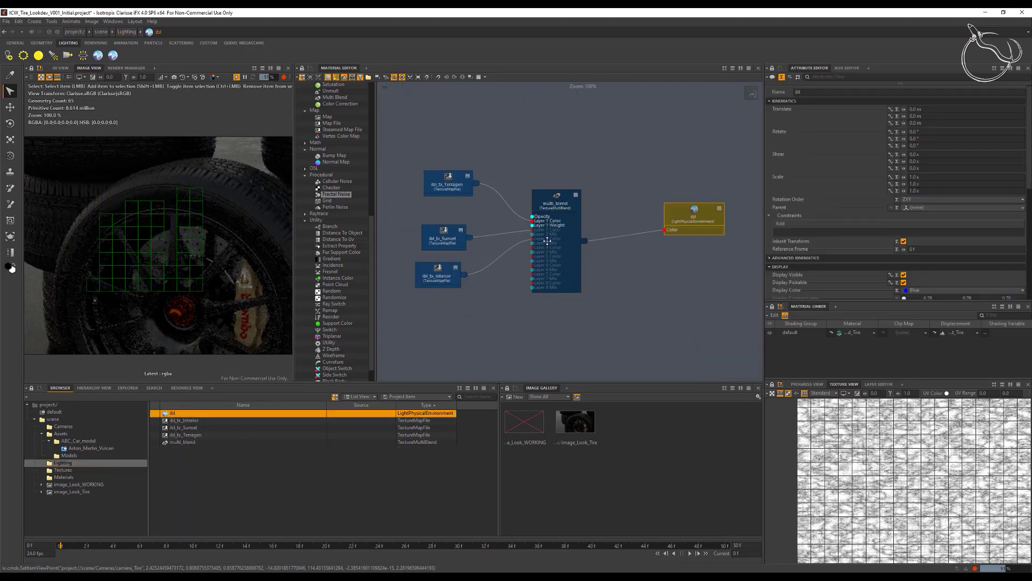
pyautogui.click(558, 210)
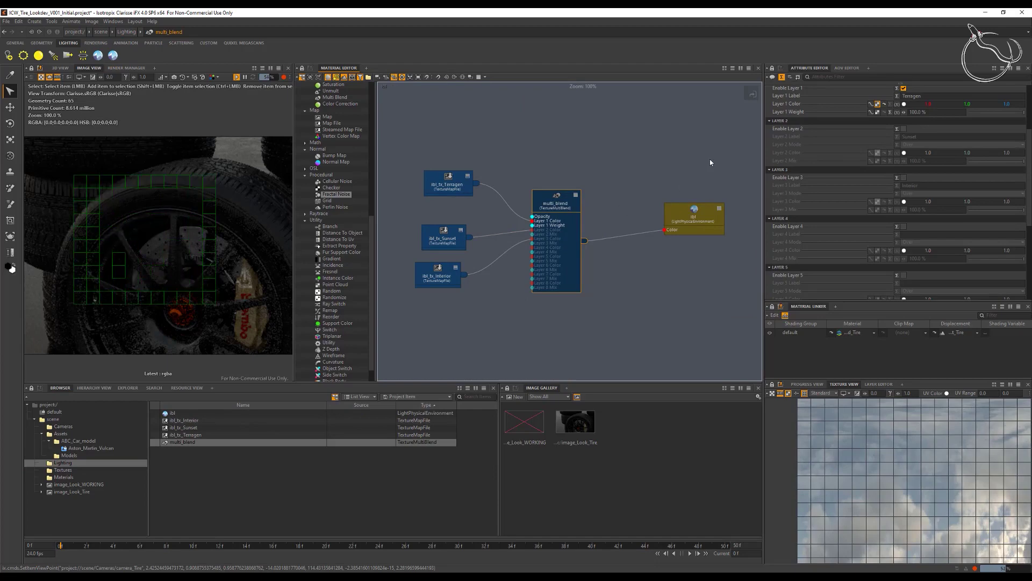
pyautogui.click(906, 178)
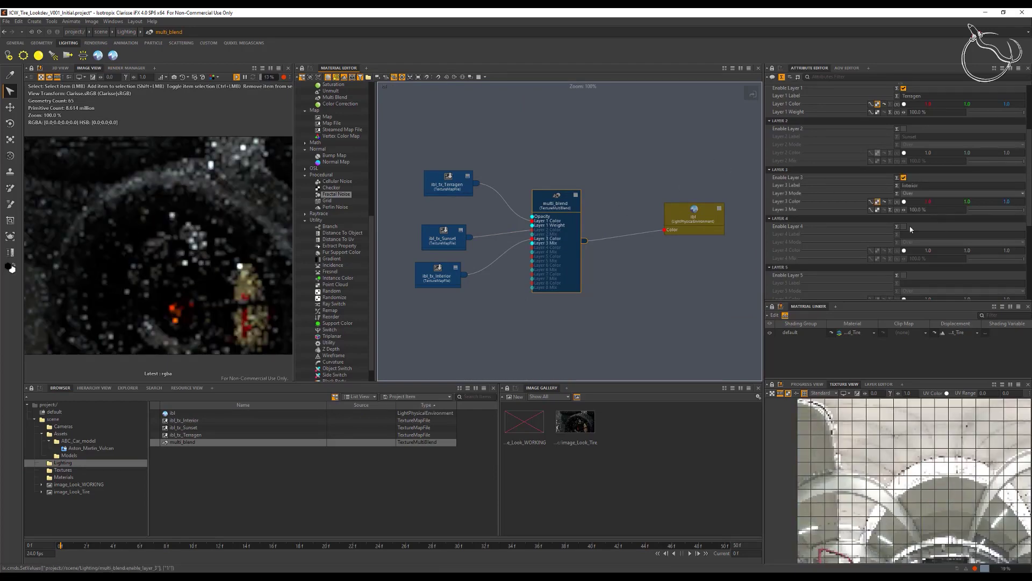
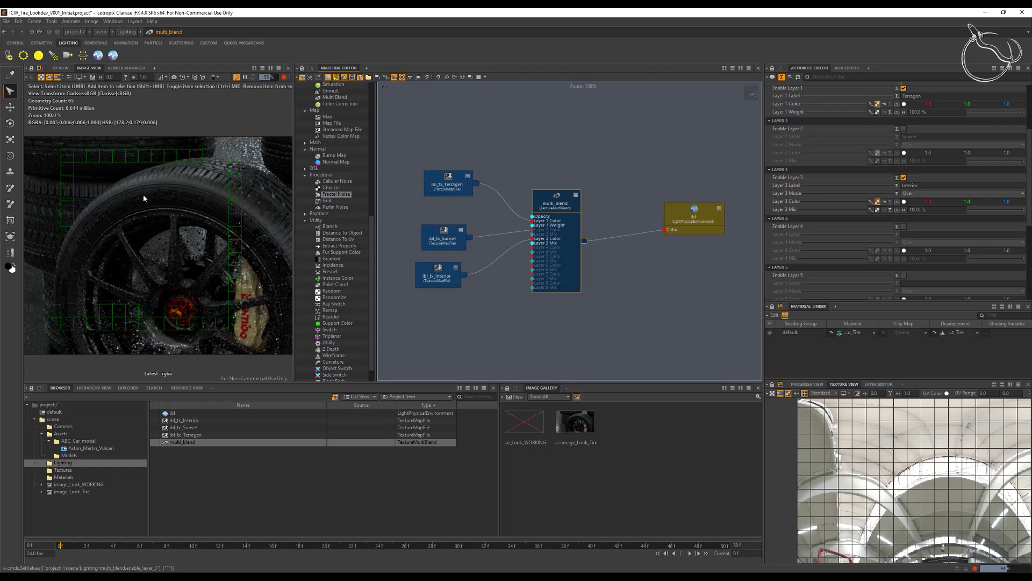
# Reopen the layered tire material from the tire sidewall and set multi_blend1's Layer 2 Mix to 100%
pyautogui.keyDown('alt'); pyautogui.moveTo(134, 170); pyautogui.dragTo(217, 235, button='middle'); pyautogui.keyUp('alt')
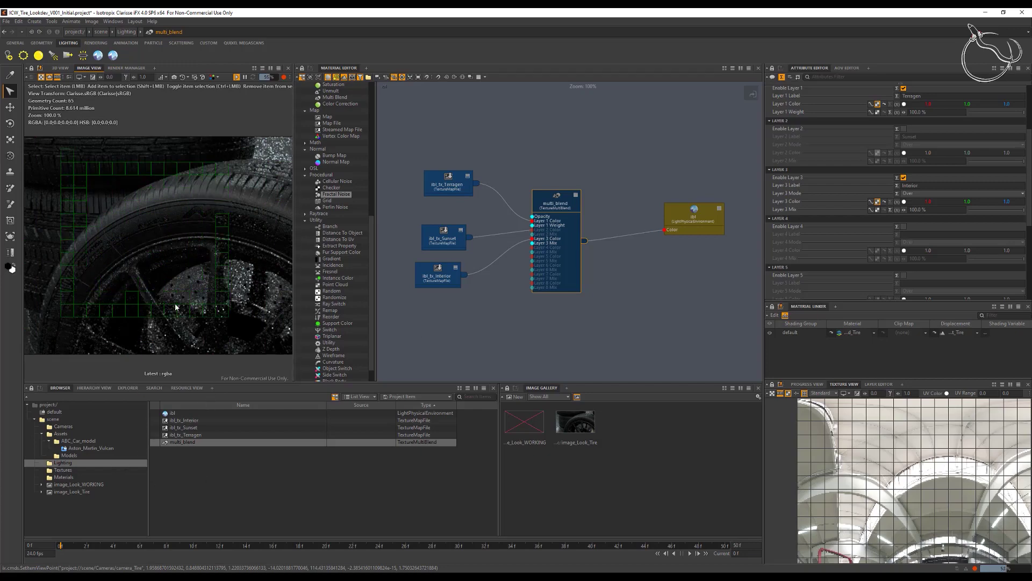
pyautogui.click(172, 201)
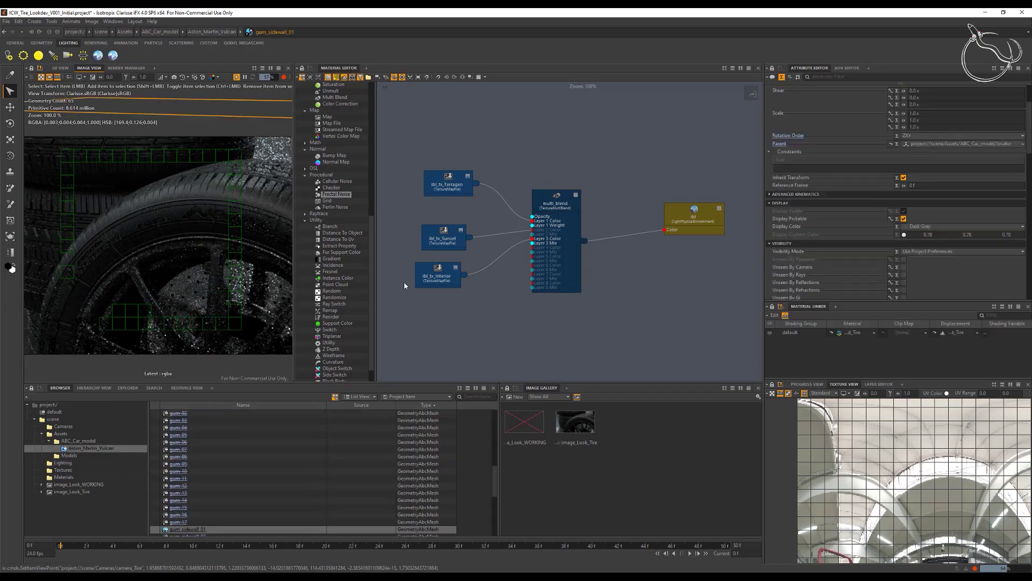
pyautogui.click(832, 333)
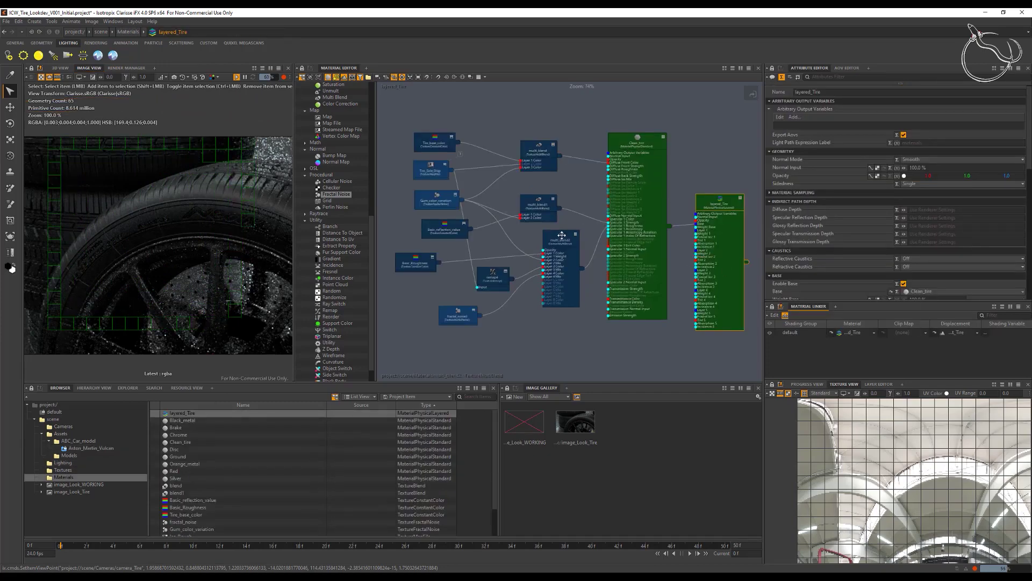
pyautogui.click(539, 203)
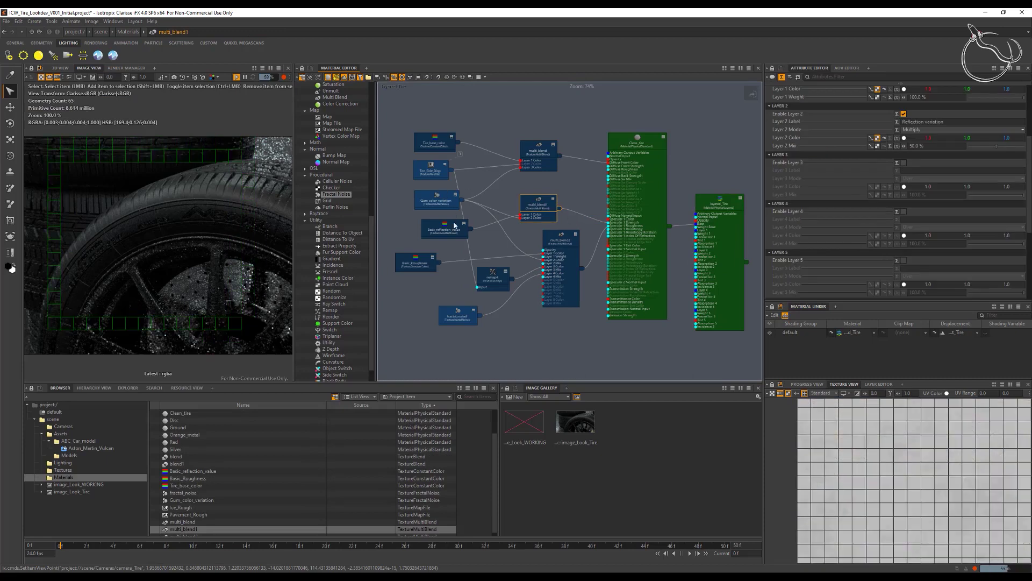
pyautogui.click(437, 201)
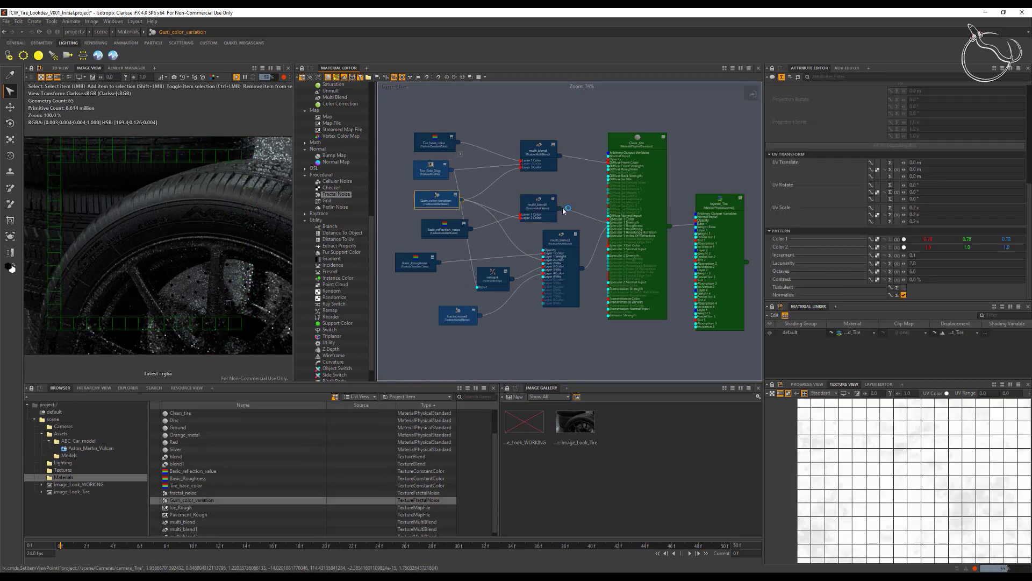
pyautogui.click(538, 204)
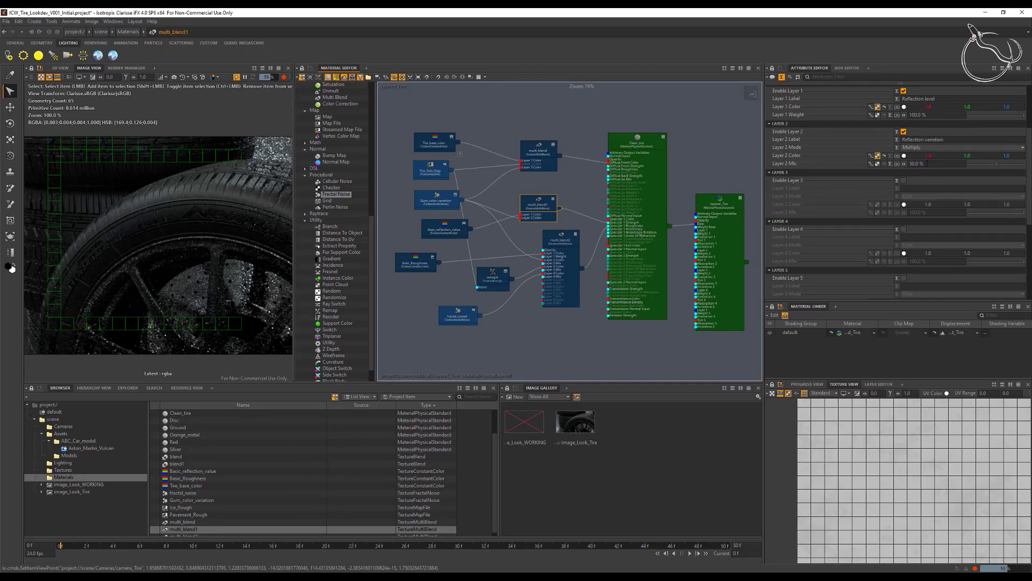
pyautogui.click(915, 163)
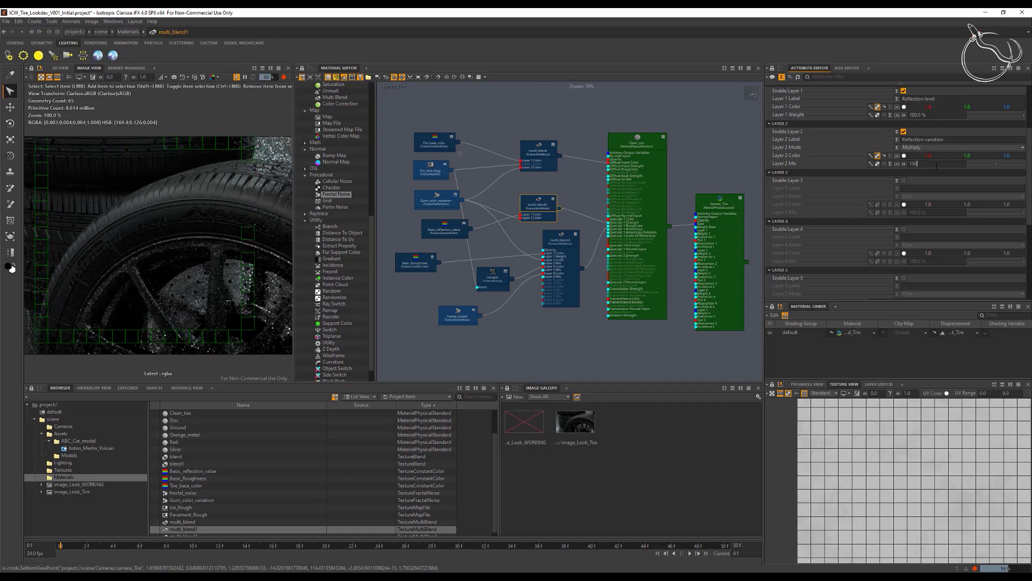
pyautogui.write('100')
pyautogui.press('Return')
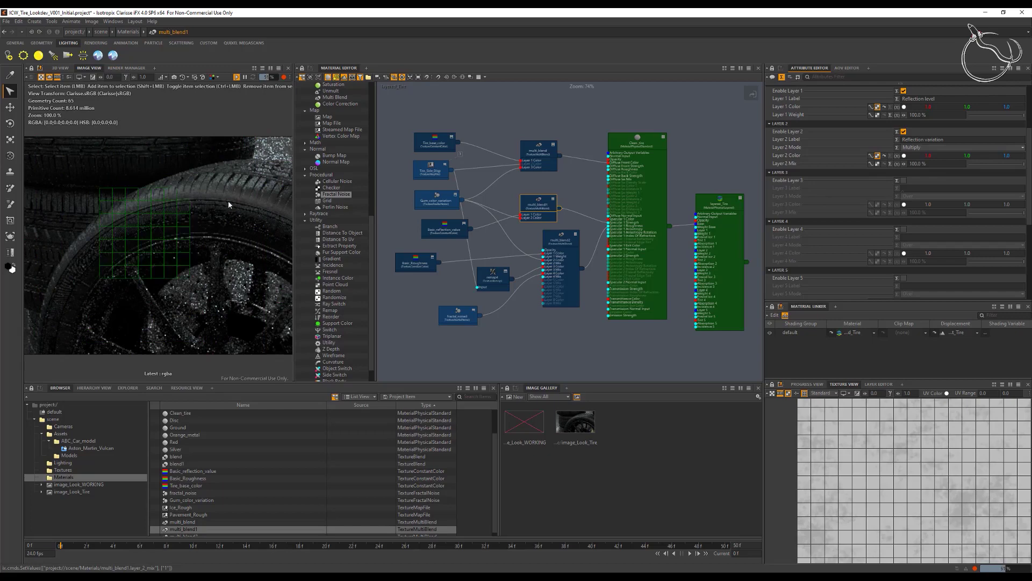
# Restrict rendering to a region around the upper tread and sidewall of the front tire
pyautogui.click(69, 78)
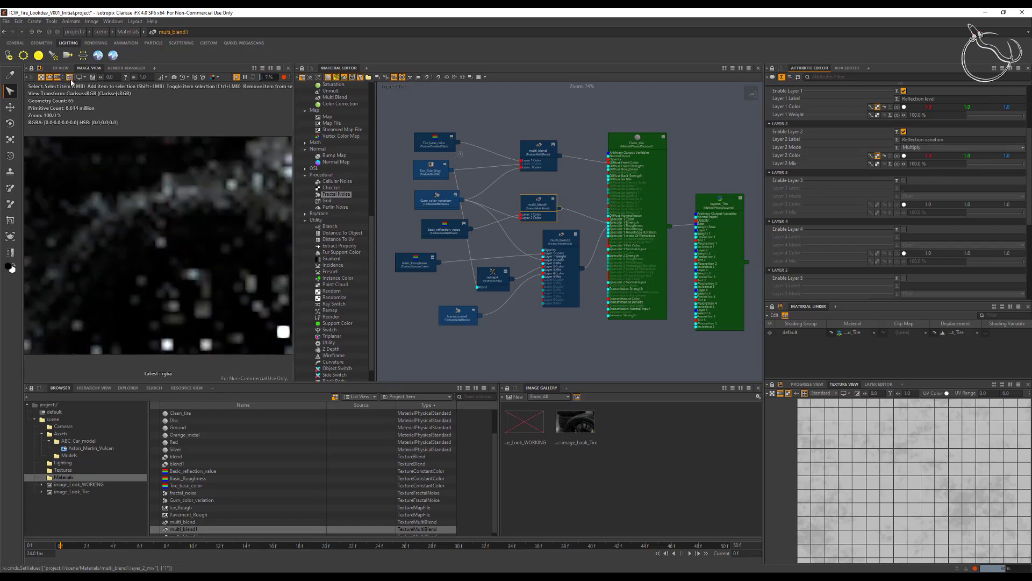
pyautogui.click(10, 238)
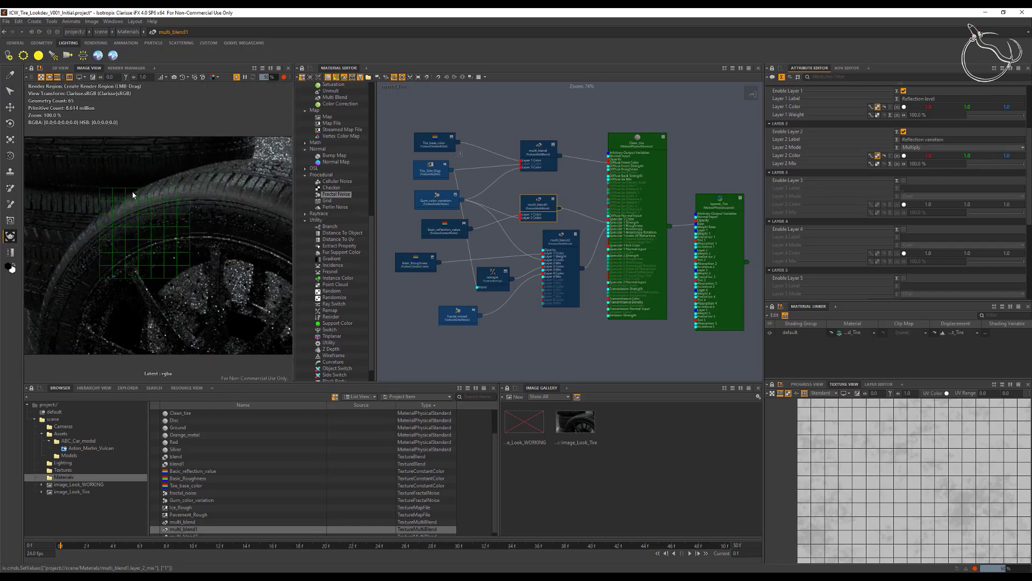
pyautogui.moveTo(125, 191); pyautogui.dragTo(285, 256)
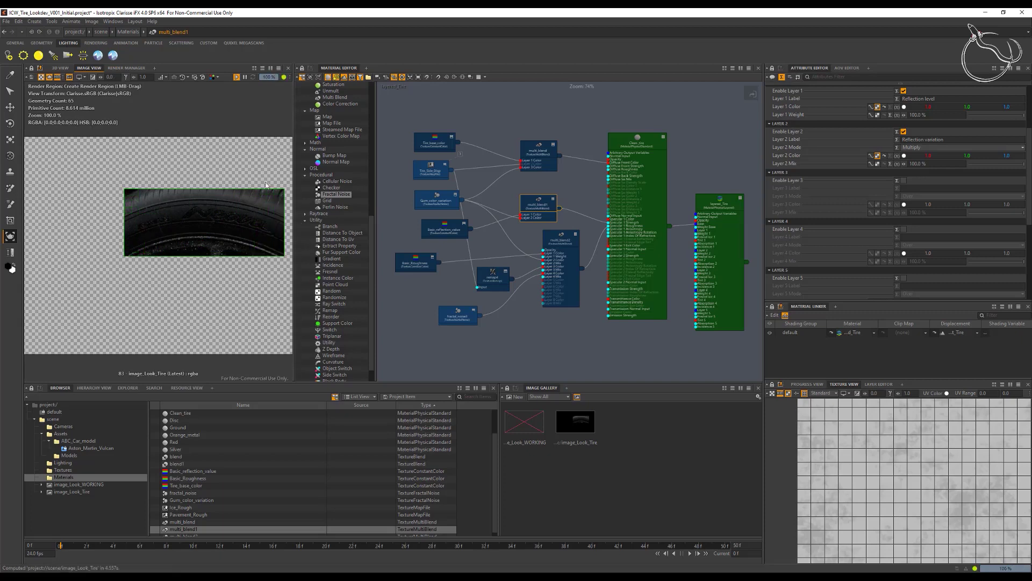
# Label multi_blend2's Layer 3 "Logo and texts" and its Layer 4 "Rough variation 02"
pyautogui.click(549, 234)
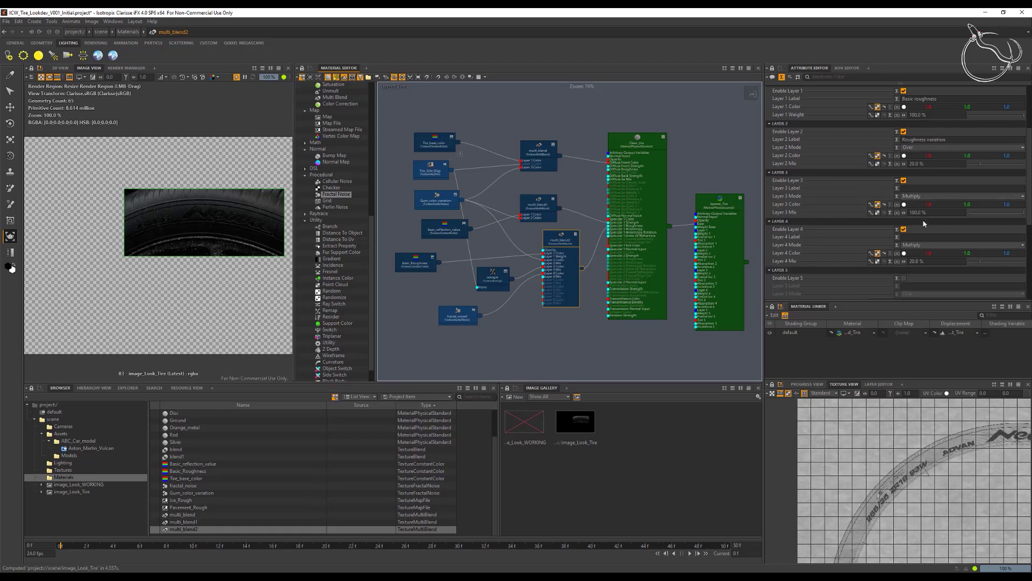
pyautogui.click(914, 187)
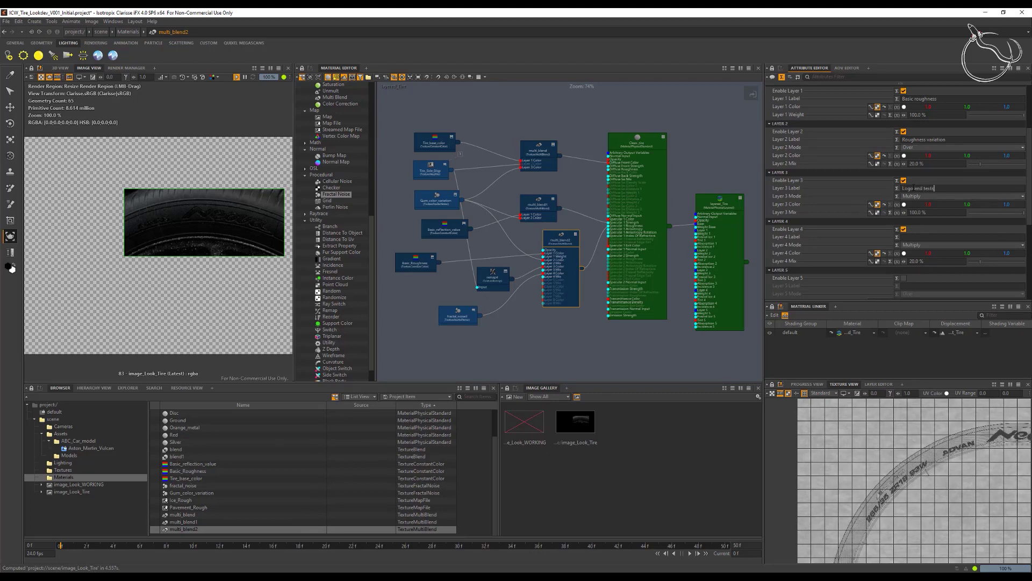
pyautogui.press('Return')
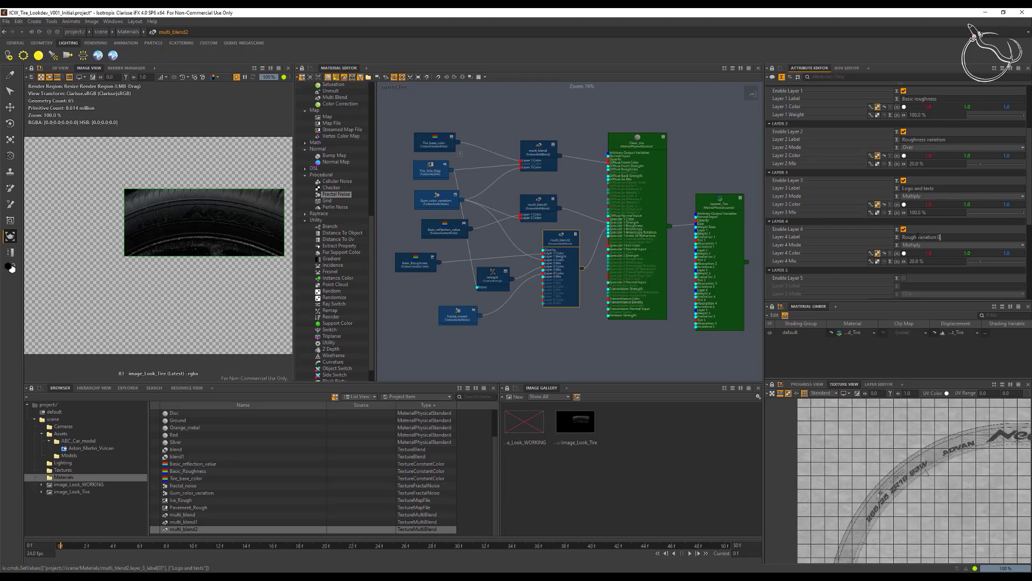
pyautogui.write('2')
pyautogui.press('Return')
pyautogui.press('Return')
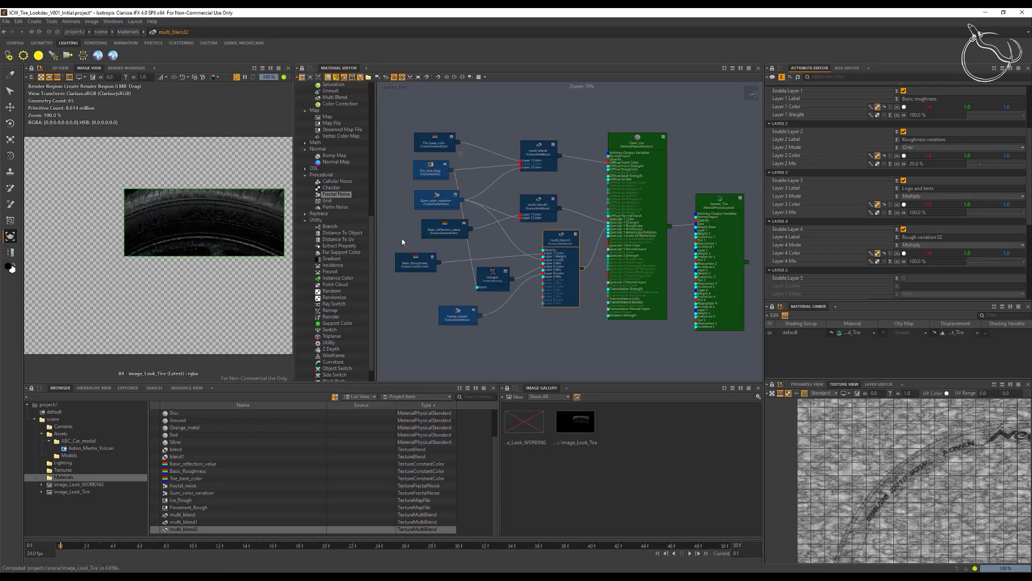
# Set multi_blend2's Layer 4 Mix to 50% and extend the render region upward over more of the tread
pyautogui.click(939, 261)
pyautogui.write('50')
pyautogui.press('Return')
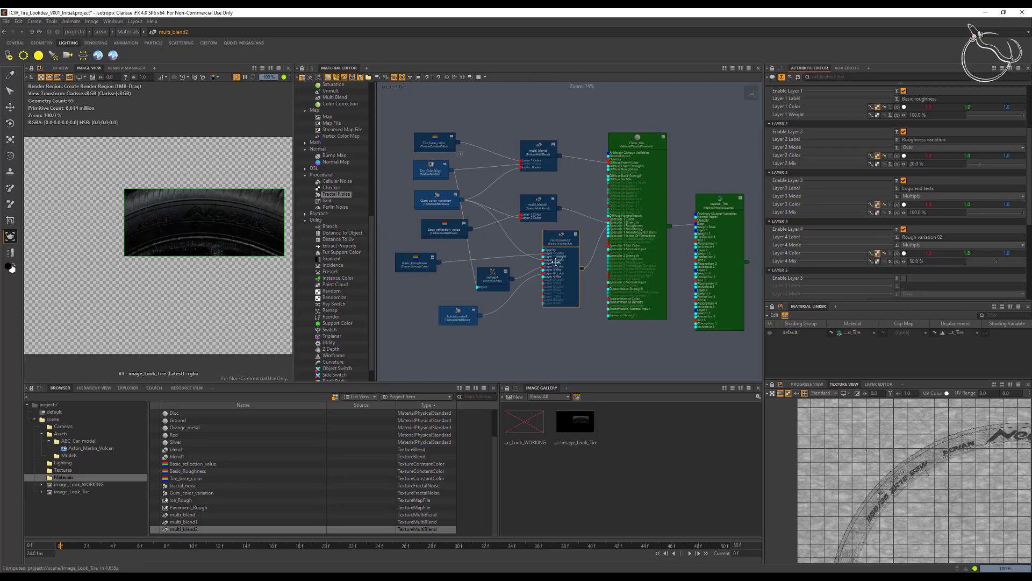
pyautogui.moveTo(204, 189); pyautogui.dragTo(204, 167)
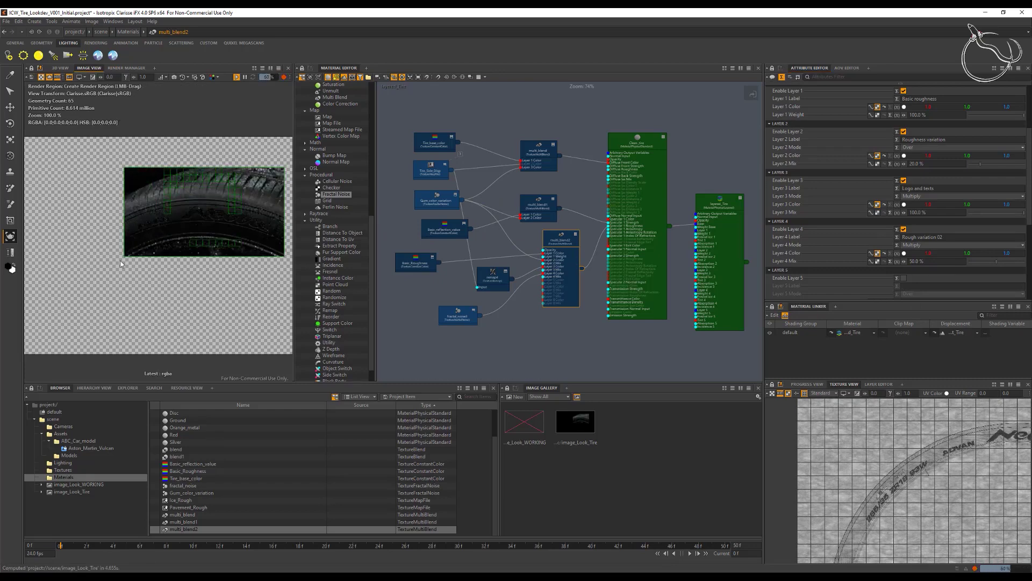
# Extend the render region down and outward over the sidewall and rim, and save the project
pyautogui.moveTo(122, 257); pyautogui.dragTo(67, 305)
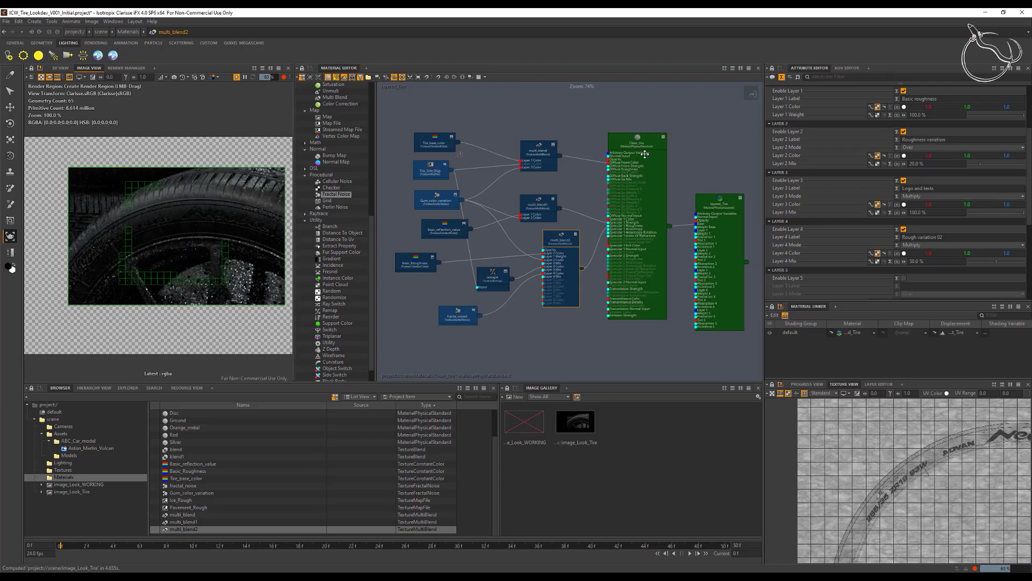
pyautogui.hotkey('ctrl', 's')
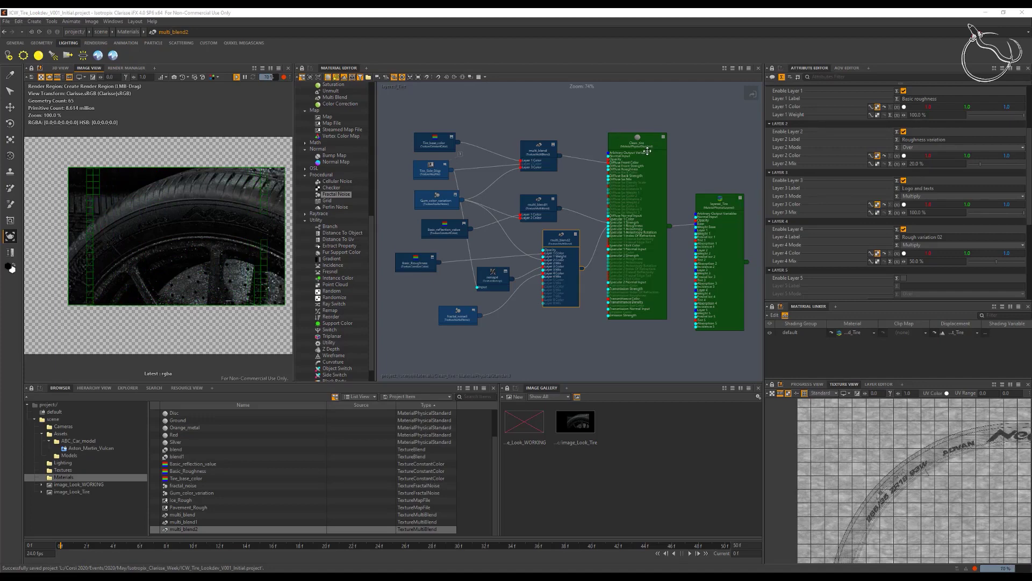
# Space out the layered_Tire and Clean_tire nodes from the textures, and collapse and reposition multi_blend2
pyautogui.moveTo(708, 201); pyautogui.dragTo(748, 243)
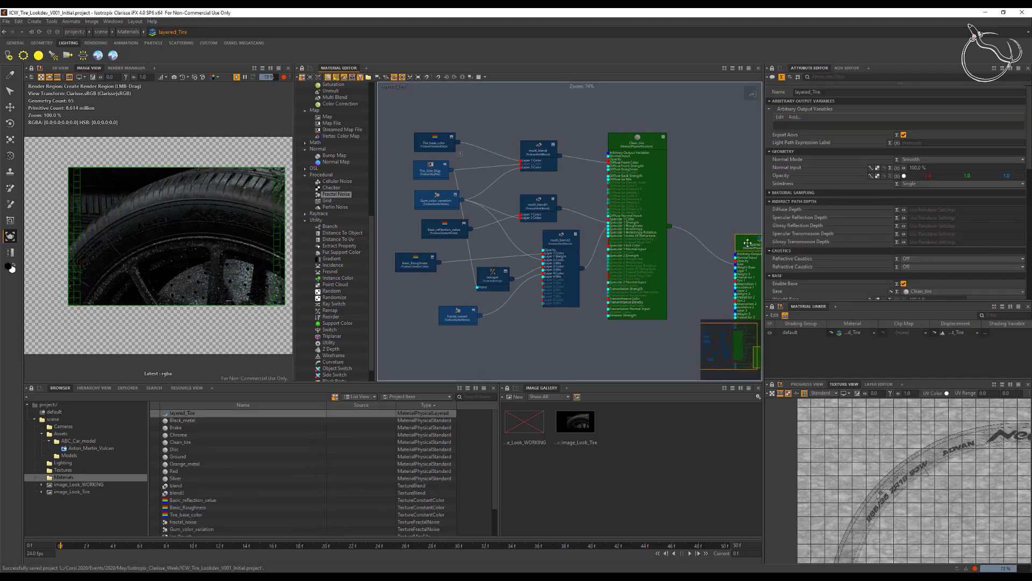
pyautogui.moveTo(620, 168); pyautogui.dragTo(660, 179)
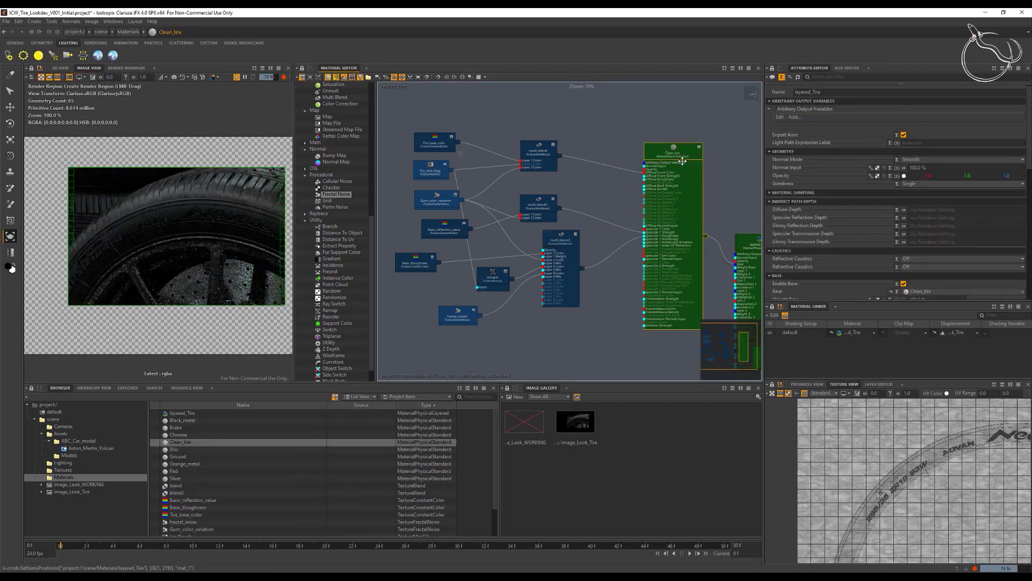
pyautogui.click(576, 233)
pyautogui.moveTo(563, 235); pyautogui.dragTo(579, 247)
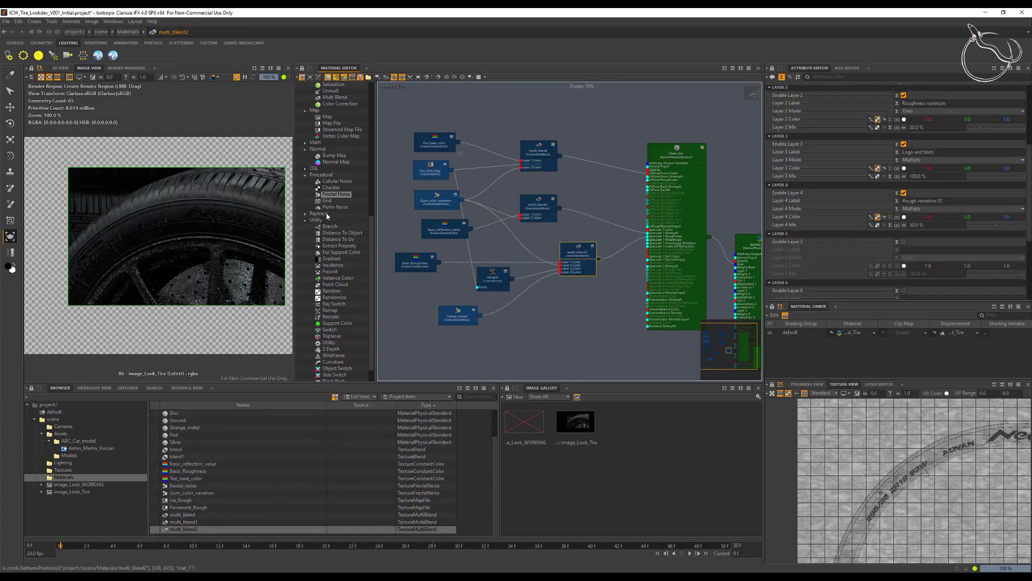
# Add a Bump Map node above the blend nodes and connect it to Clean_tire's Normal Input
pyautogui.moveTo(334, 156); pyautogui.dragTo(573, 116)
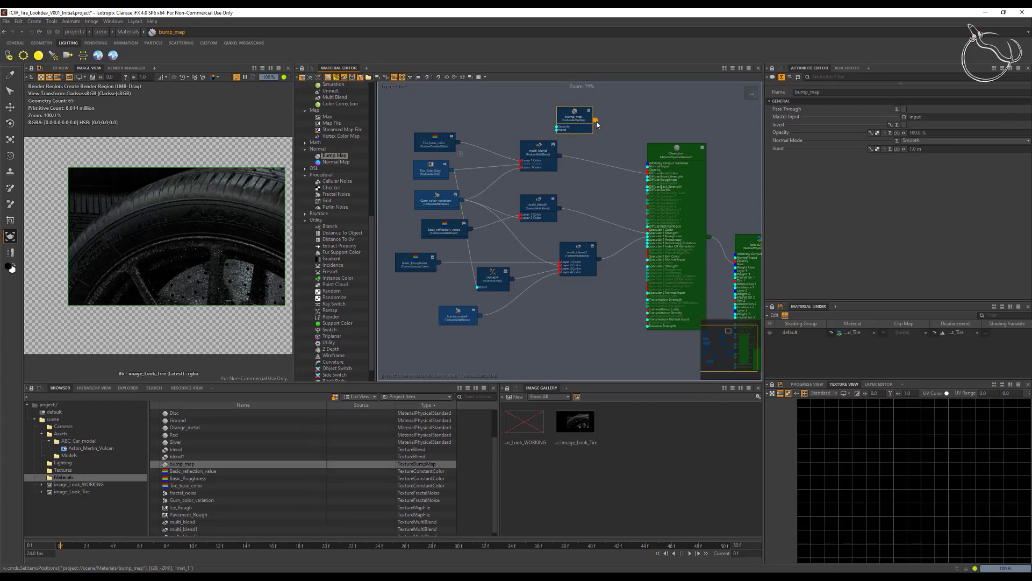
pyautogui.moveTo(643, 174)
pyautogui.mouseDown()
pyautogui.moveTo(648, 166)
pyautogui.moveTo(649, 175)
pyautogui.mouseUp()
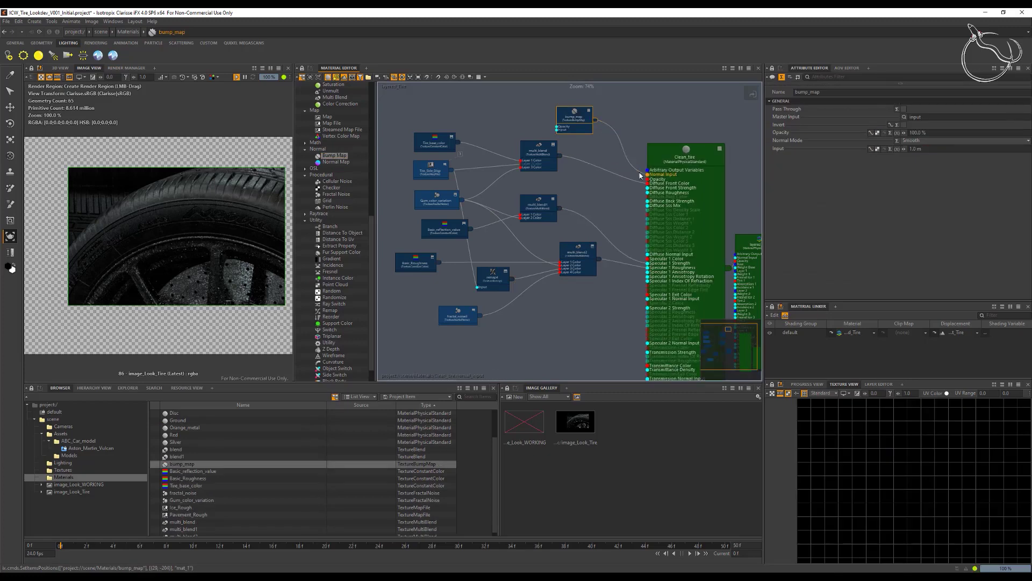
pyautogui.moveTo(573, 116); pyautogui.dragTo(576, 107)
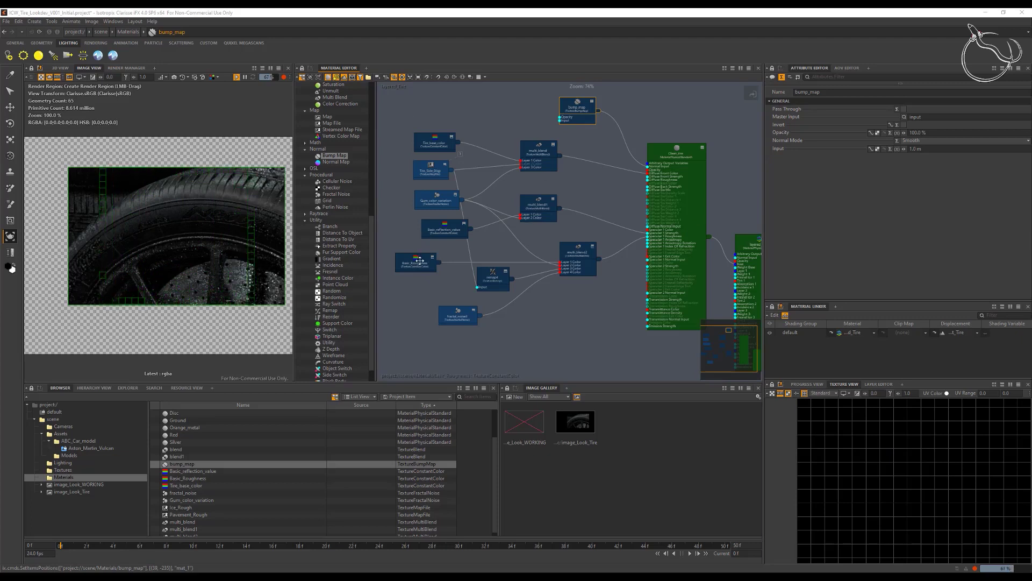
# Duplicate the Tire_Side_Disp texture, place the copy above Tire_base_color and rename it Tire_Side_Bump
pyautogui.click(432, 171)
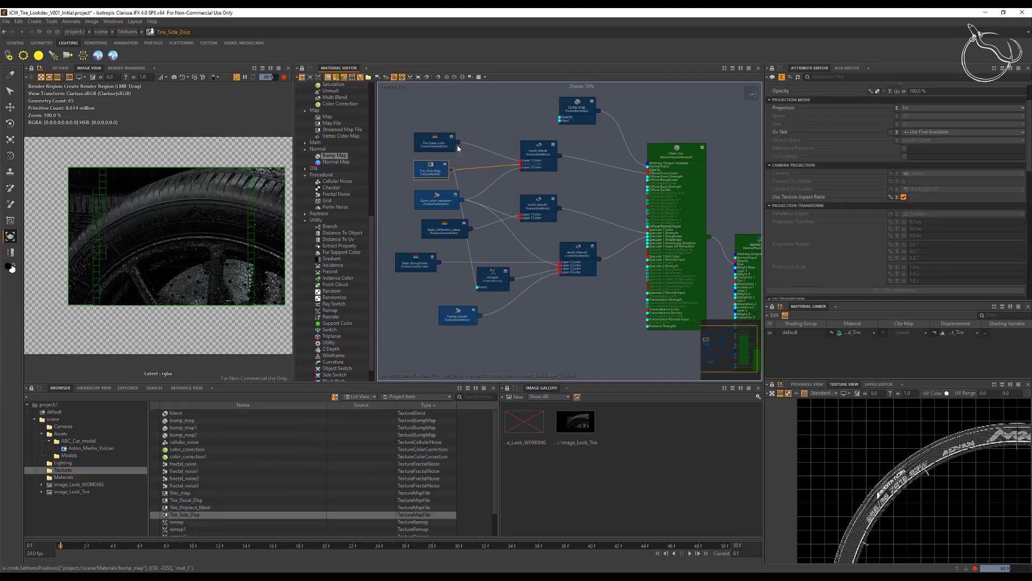
pyautogui.hotkey('ctrl', 'v')
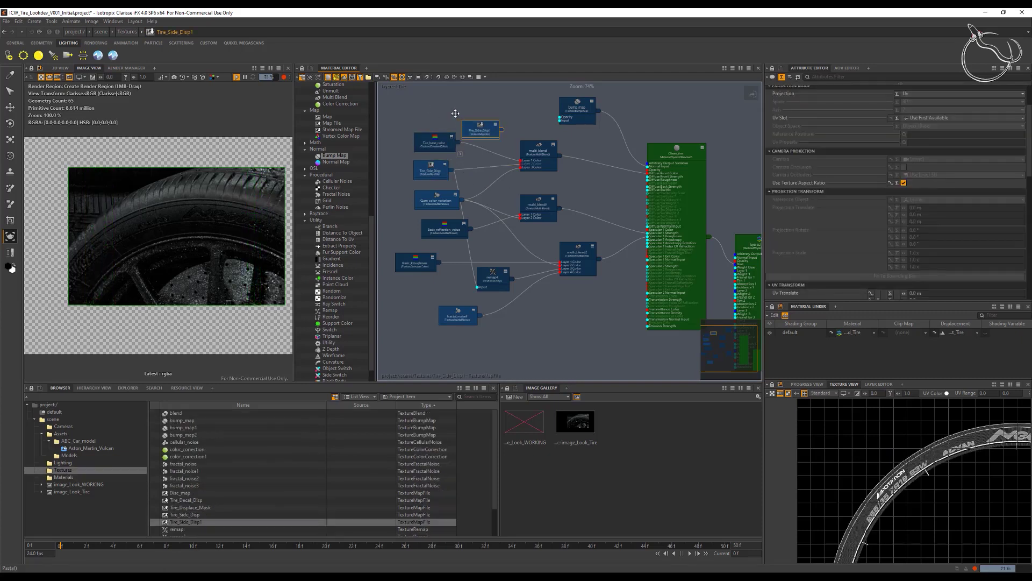
pyautogui.moveTo(488, 132); pyautogui.dragTo(455, 114)
pyautogui.press('F2')
pyautogui.click(486, 287)
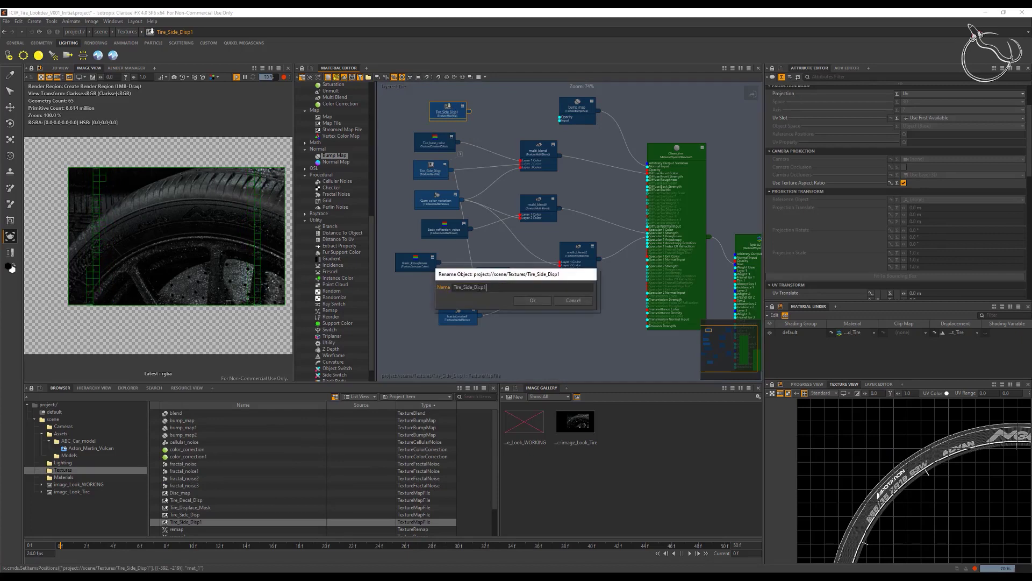
pyautogui.moveTo(474, 287); pyautogui.dragTo(533, 291)
pyautogui.write('Bum')
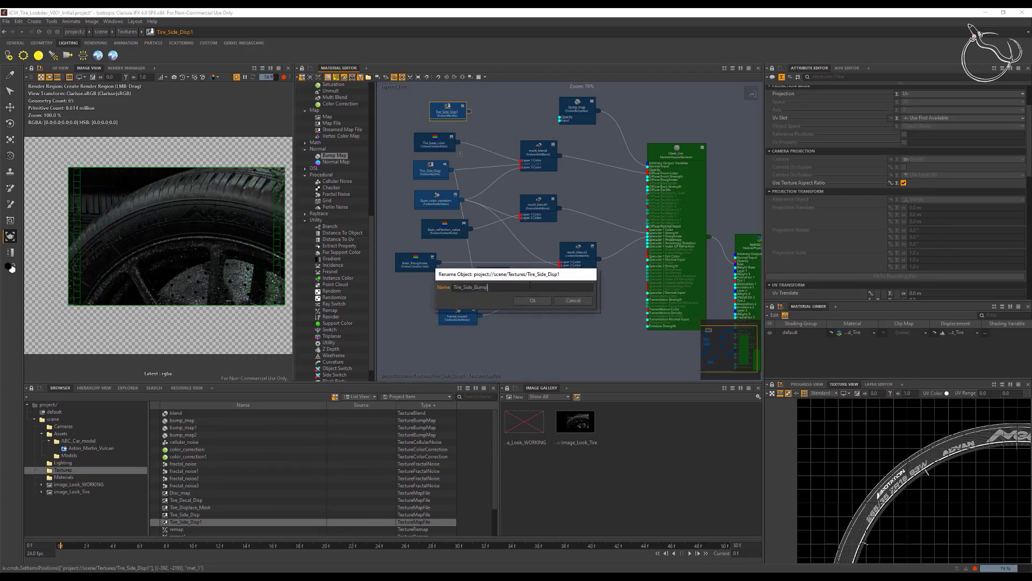
pyautogui.press('Return')
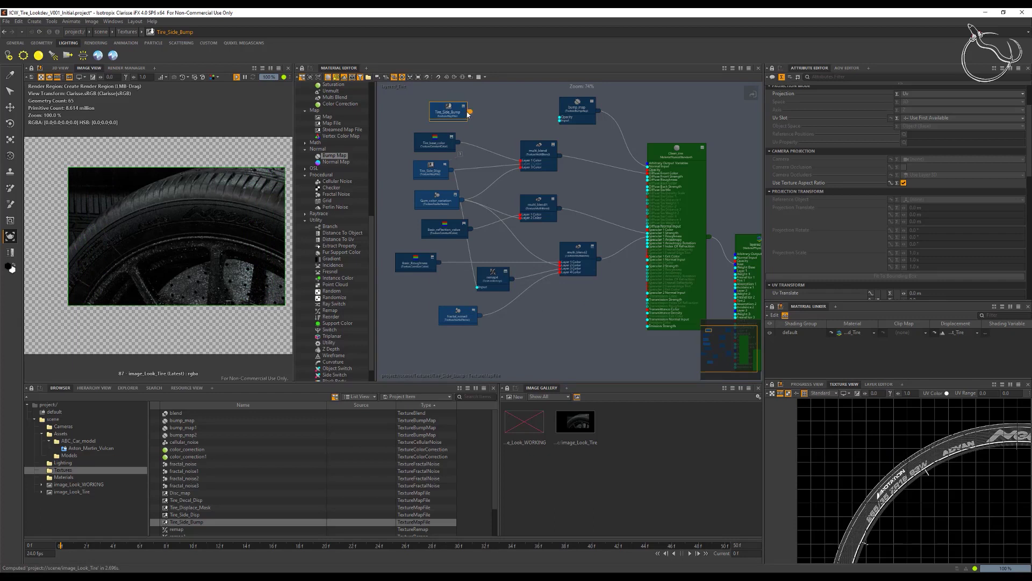
# Connect Tire_Side_Bump to bump_map's Input and set the Input value to 1 mm
pyautogui.moveTo(468, 113); pyautogui.dragTo(560, 120)
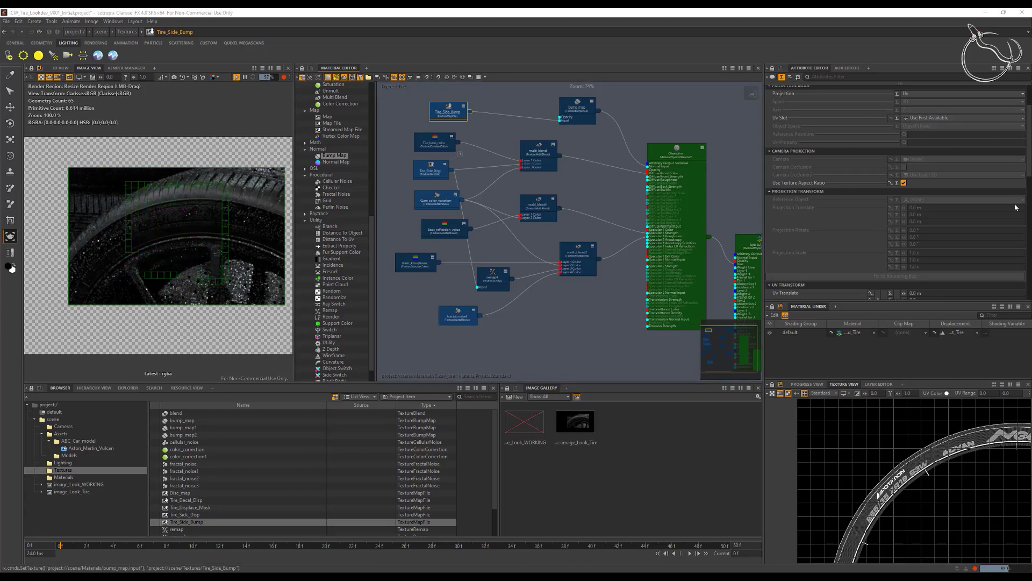
pyautogui.click(579, 109)
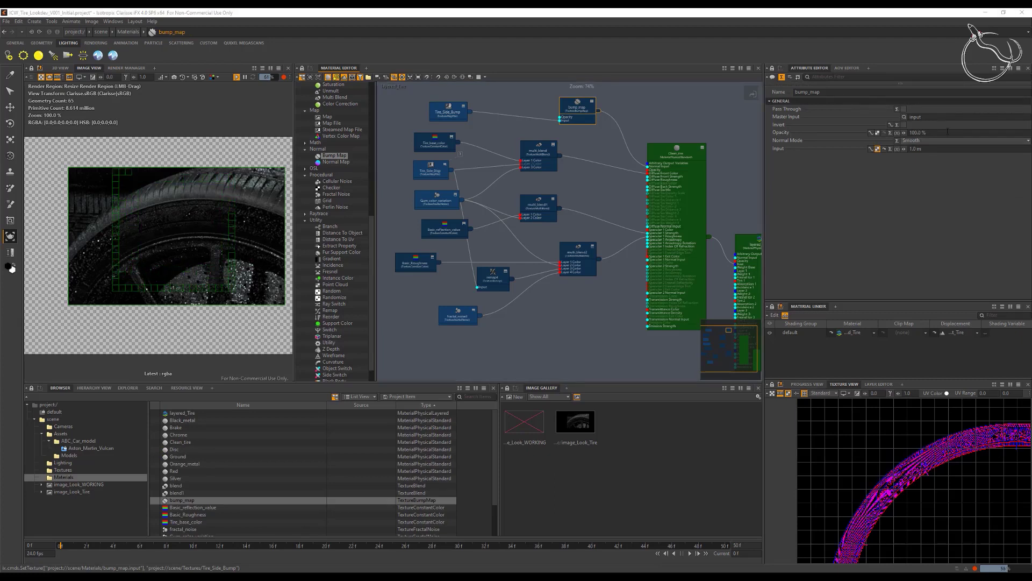
pyautogui.click(929, 150)
pyautogui.write('0.00')
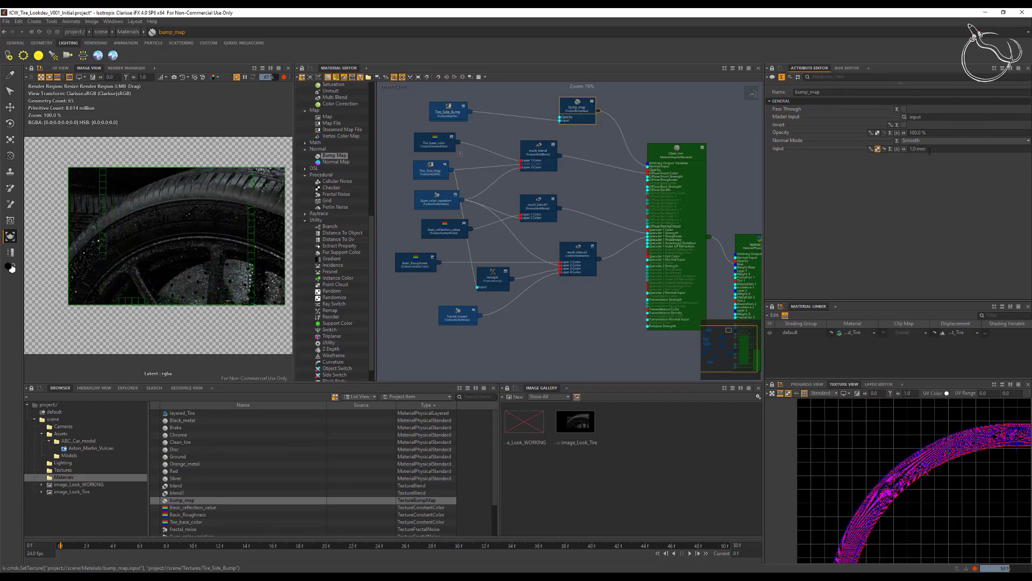
pyautogui.press('Return')
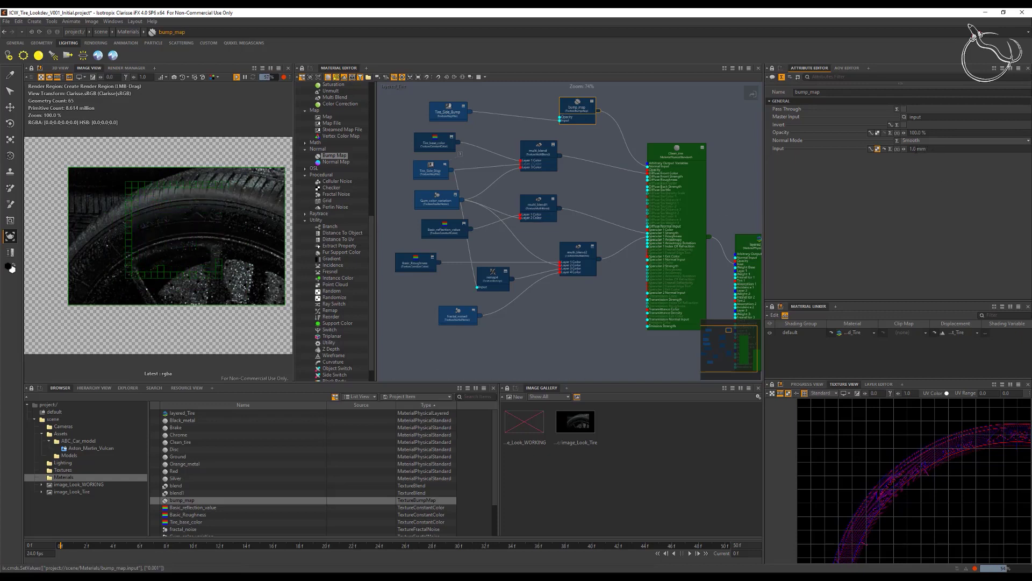
# Try a bump_map Input value of 2 mm
pyautogui.click(911, 148)
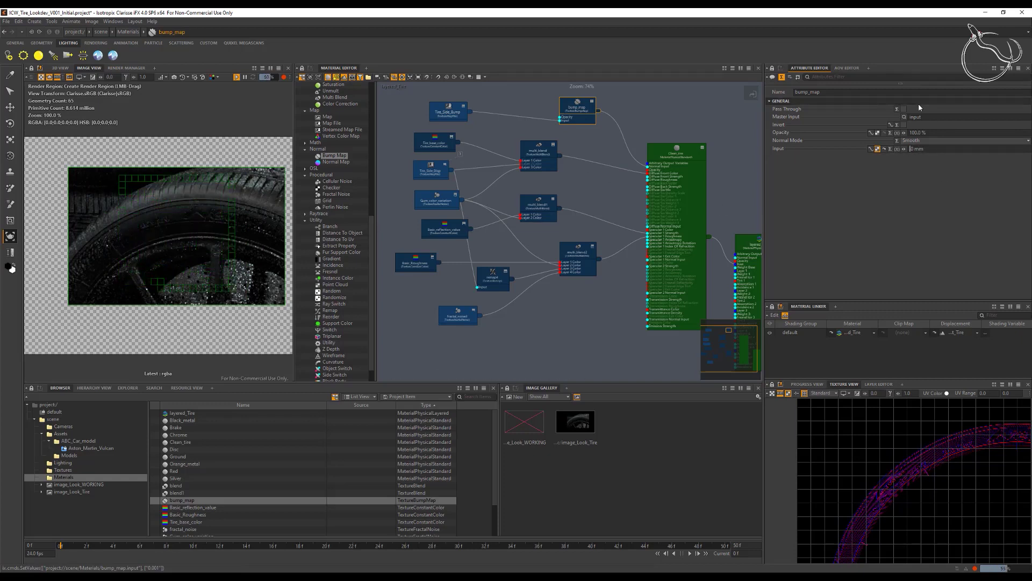
pyautogui.press('BackSpace')
pyautogui.write('2')
pyautogui.press('Return')
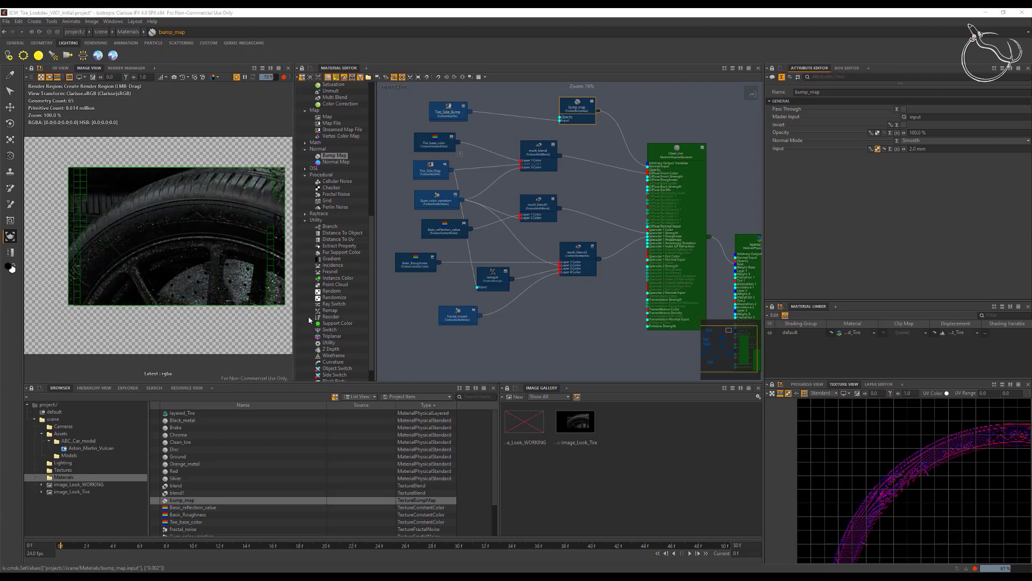
# Insert a Remap node between Tire_Side_Bump and bump_map, and set its first curve point's Output to -0.5
pyautogui.moveTo(330, 312); pyautogui.dragTo(493, 103)
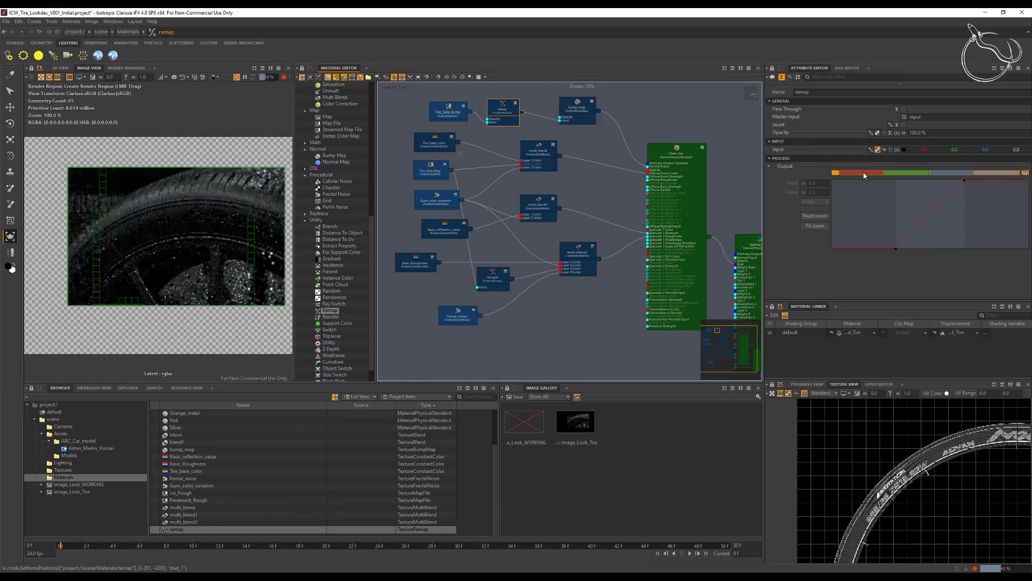
pyautogui.click(896, 248)
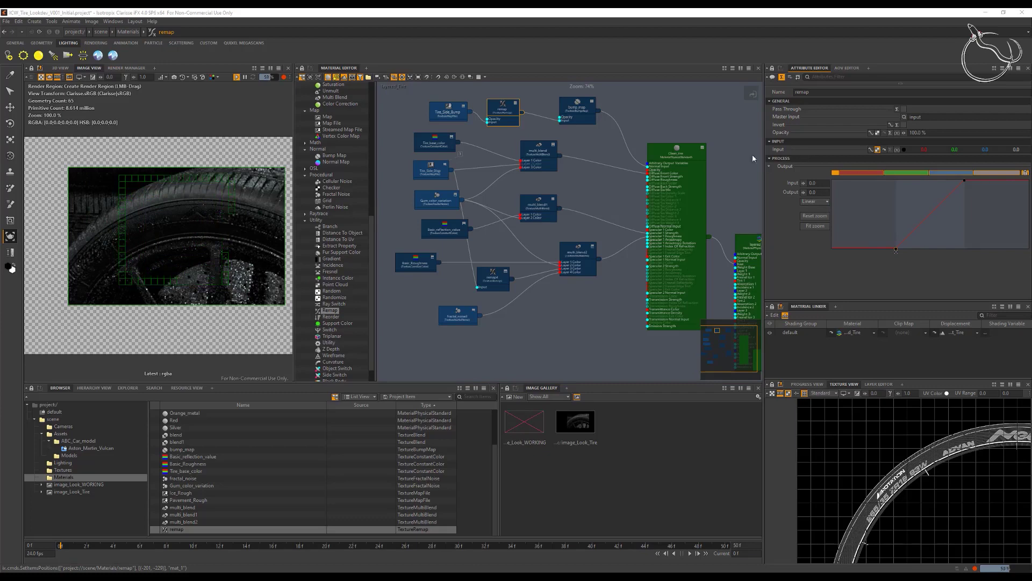
pyautogui.press('Tab')
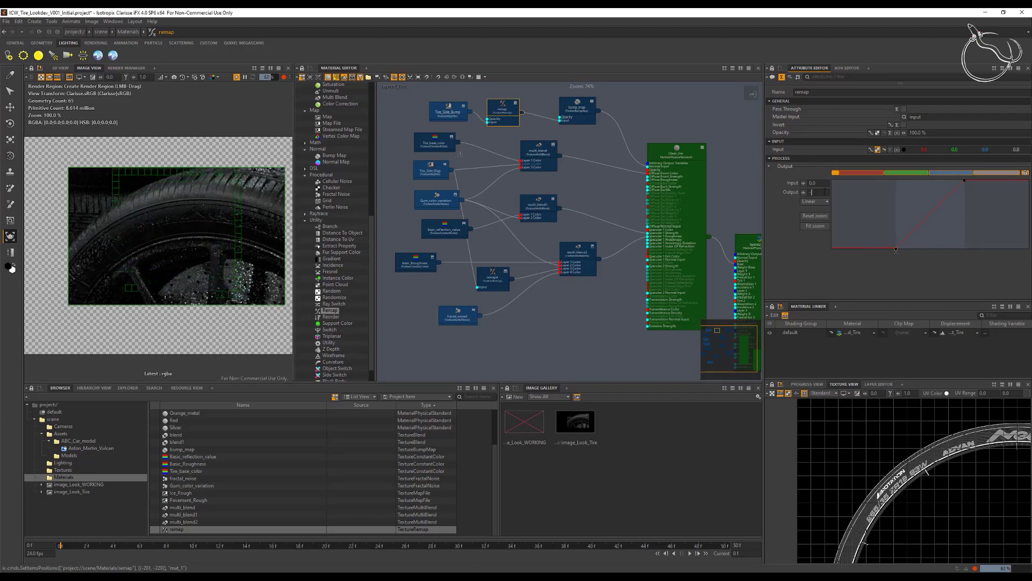
pyautogui.write('-0.5')
pyautogui.press('Return')
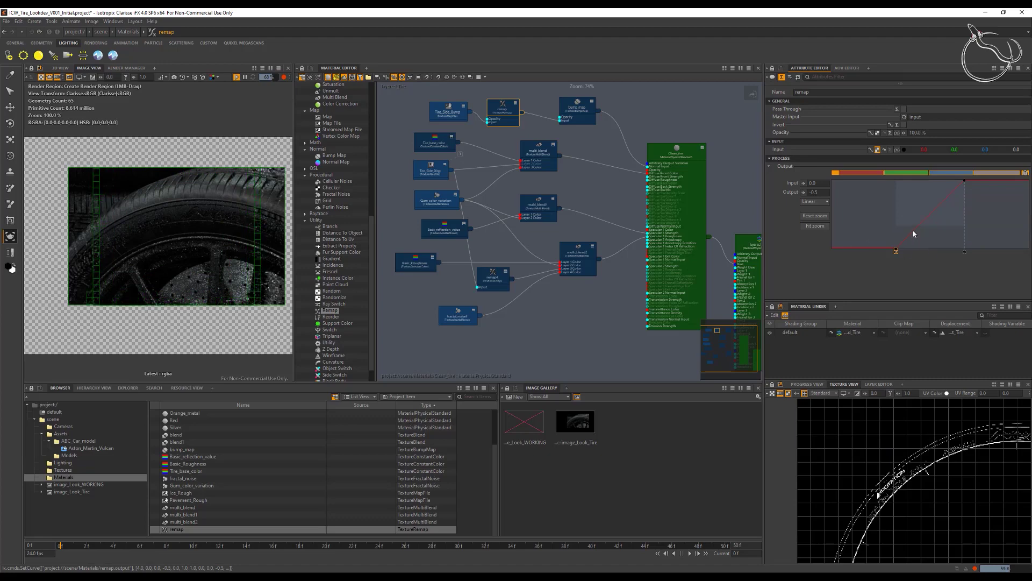
# Add a point to the remap curve and raise it to about input 0.35, output 0.81
pyautogui.click(914, 232)
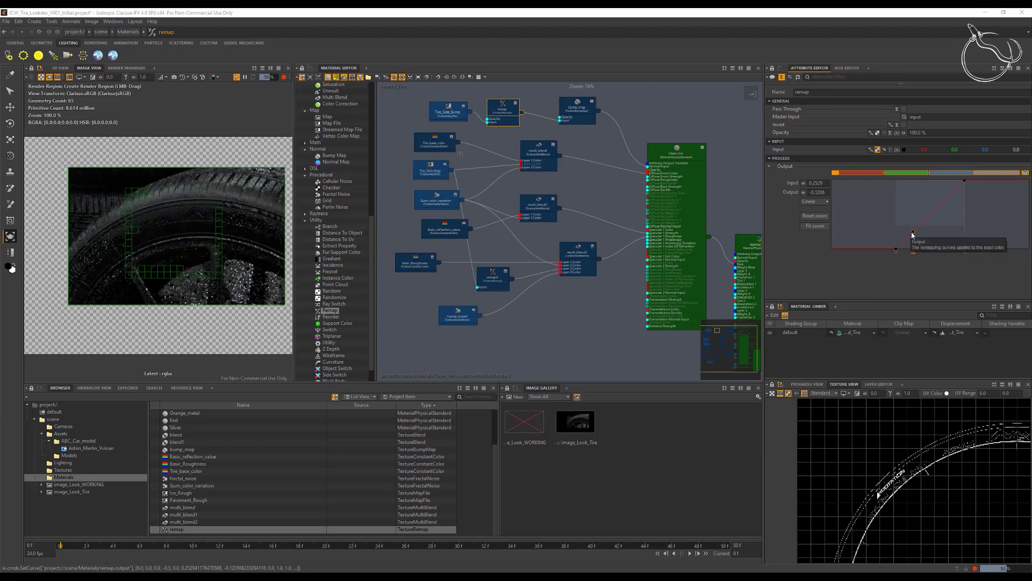
pyautogui.moveTo(913, 231); pyautogui.dragTo(921, 230)
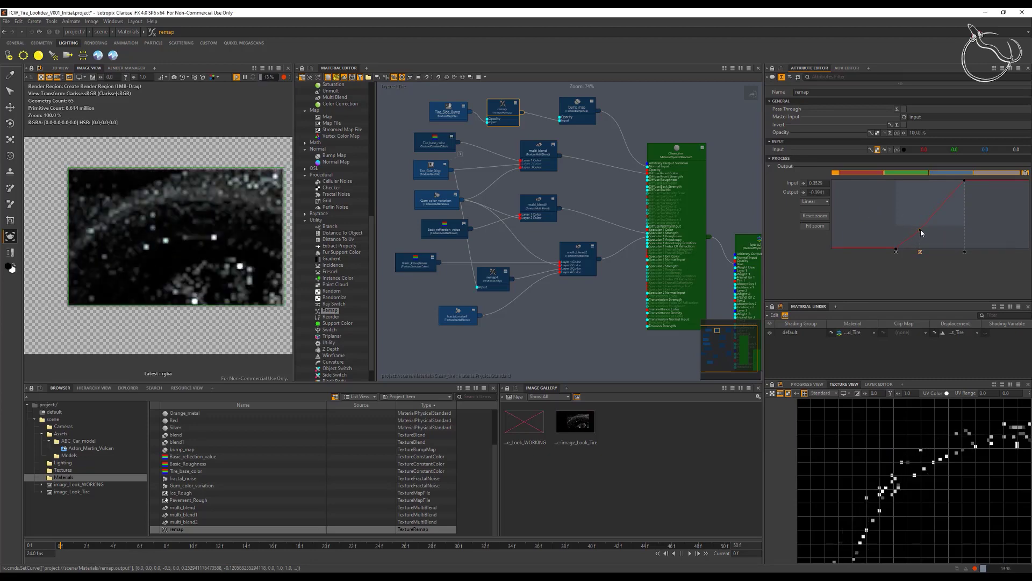
pyautogui.moveTo(921, 231); pyautogui.dragTo(920, 195)
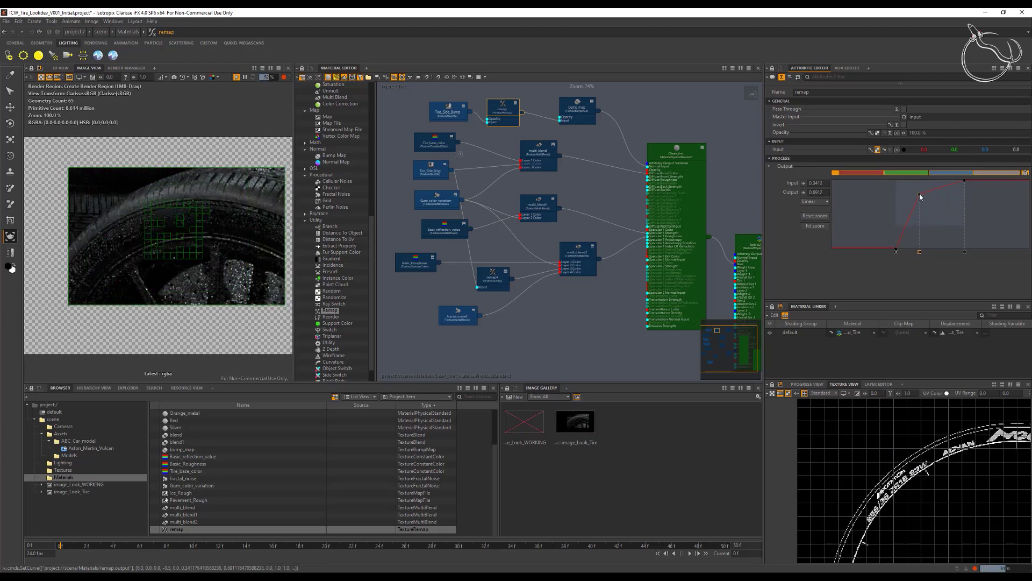
pyautogui.moveTo(920, 197); pyautogui.dragTo(920, 192)
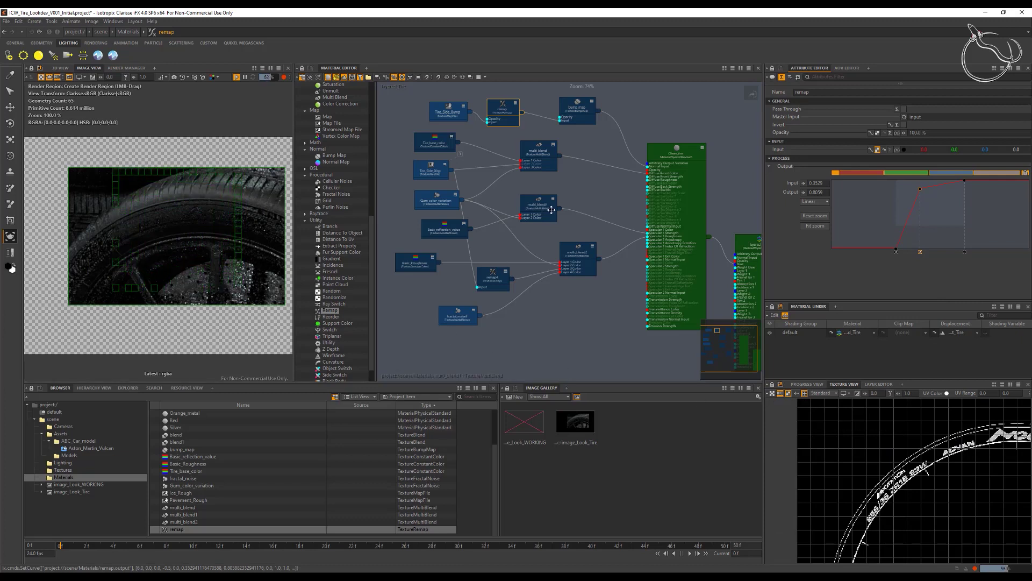
# Set bump_map's Input back to 1 mm and move the Clean_tire node farther from the texture nodes
pyautogui.click(576, 107)
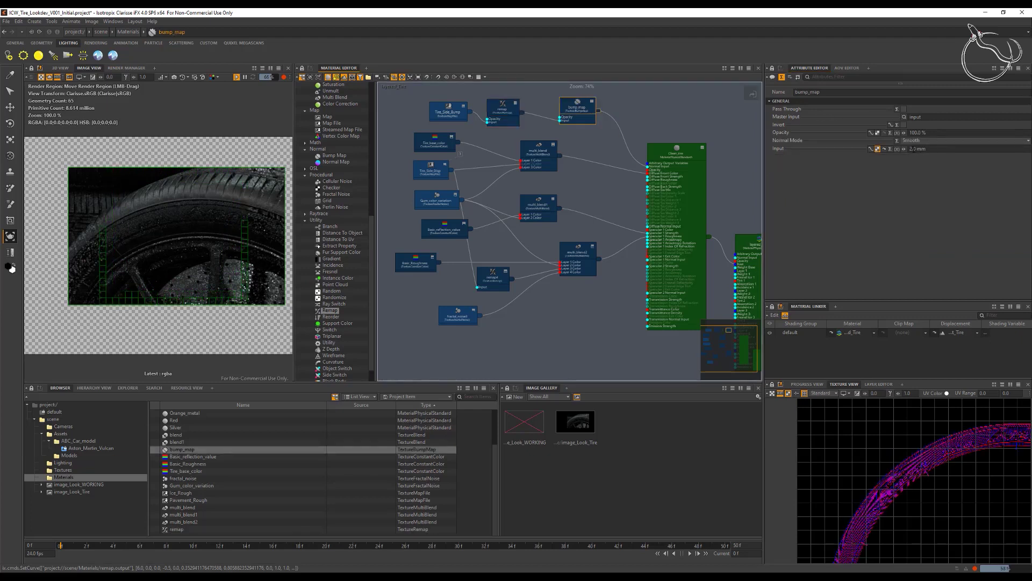
pyautogui.moveTo(915, 149); pyautogui.dragTo(884, 147)
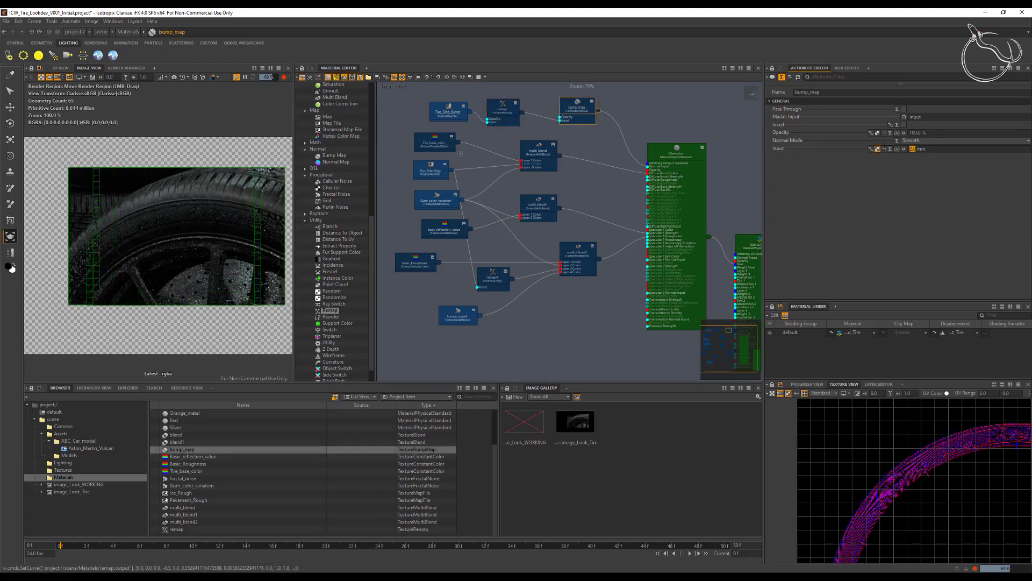
pyautogui.press('Return')
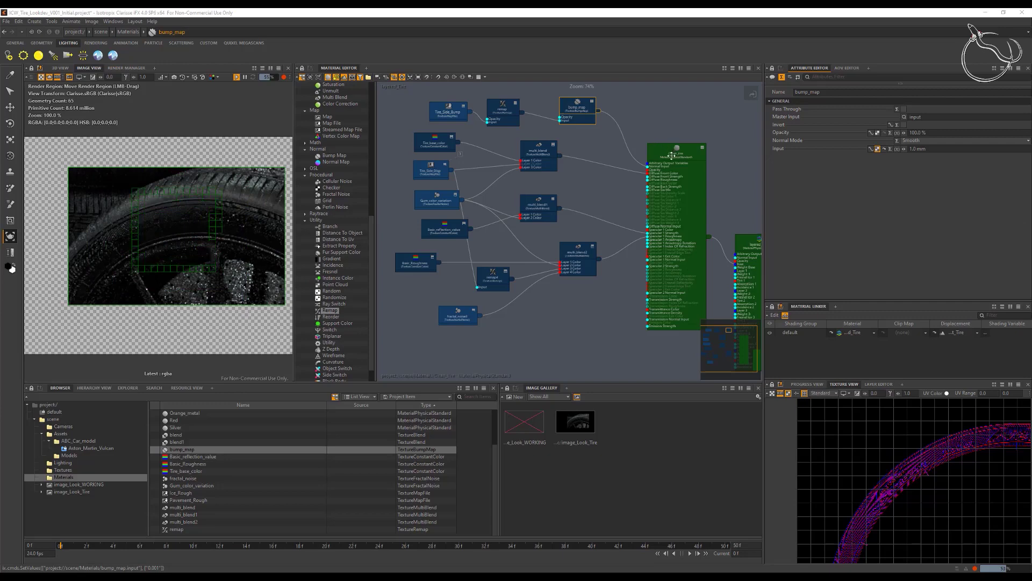
pyautogui.moveTo(677, 153); pyautogui.dragTo(727, 146)
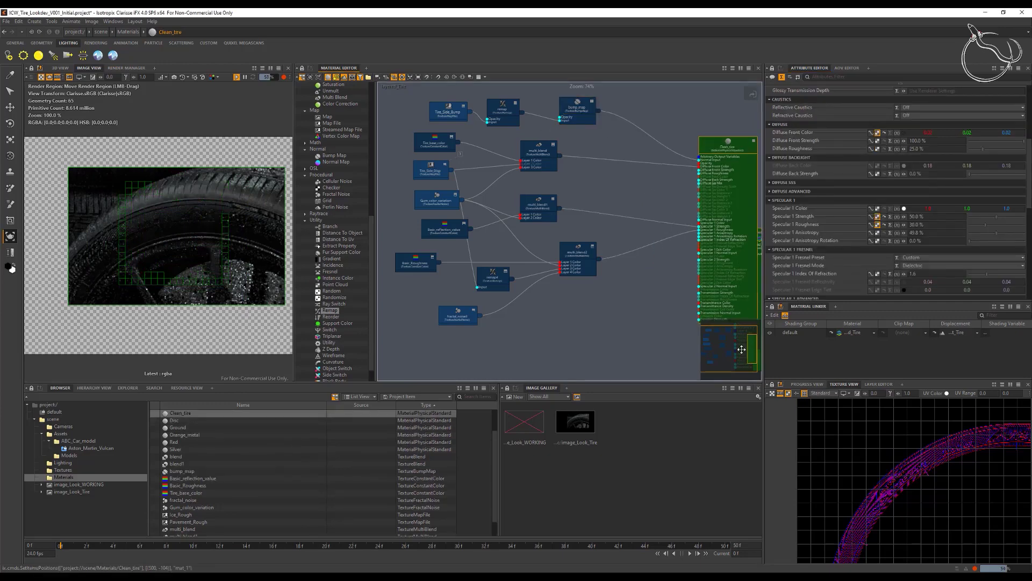
pyautogui.moveTo(678, 236); pyautogui.dragTo(721, 358, button='middle')
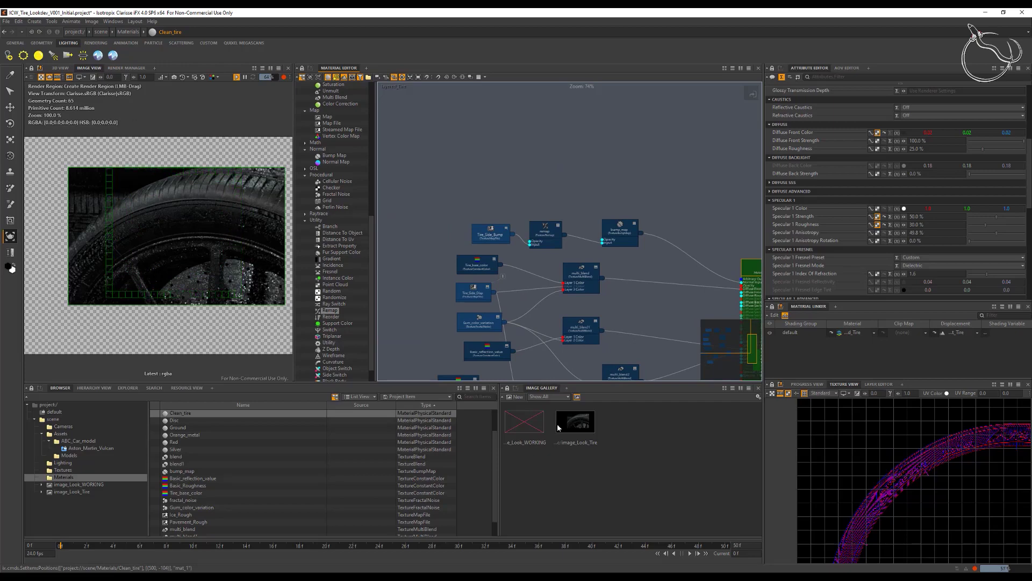
# Set image_Look_Tire's Resolution Multiplier to 75%
pyautogui.click(575, 430)
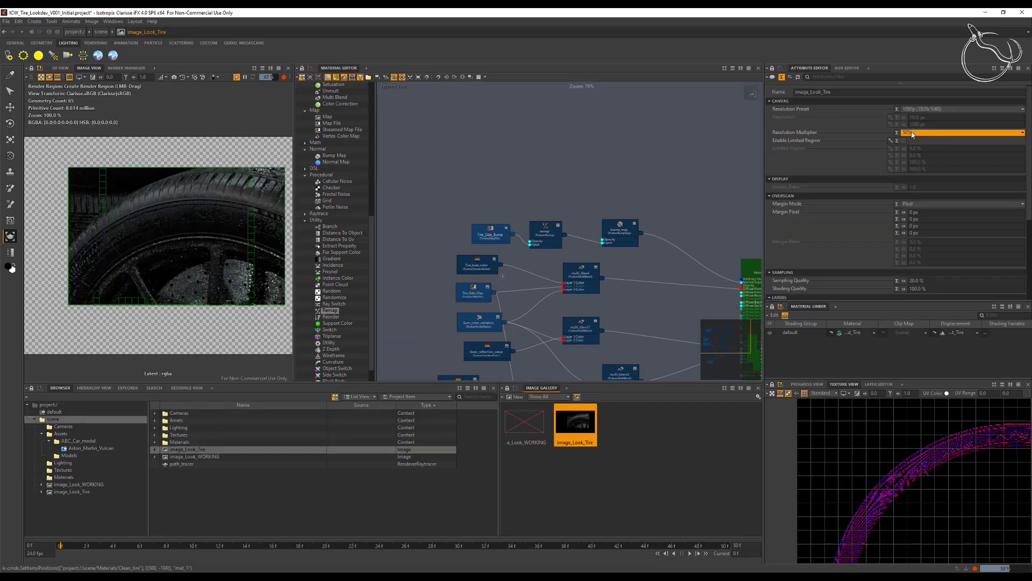
pyautogui.click(916, 132)
pyautogui.click(918, 157)
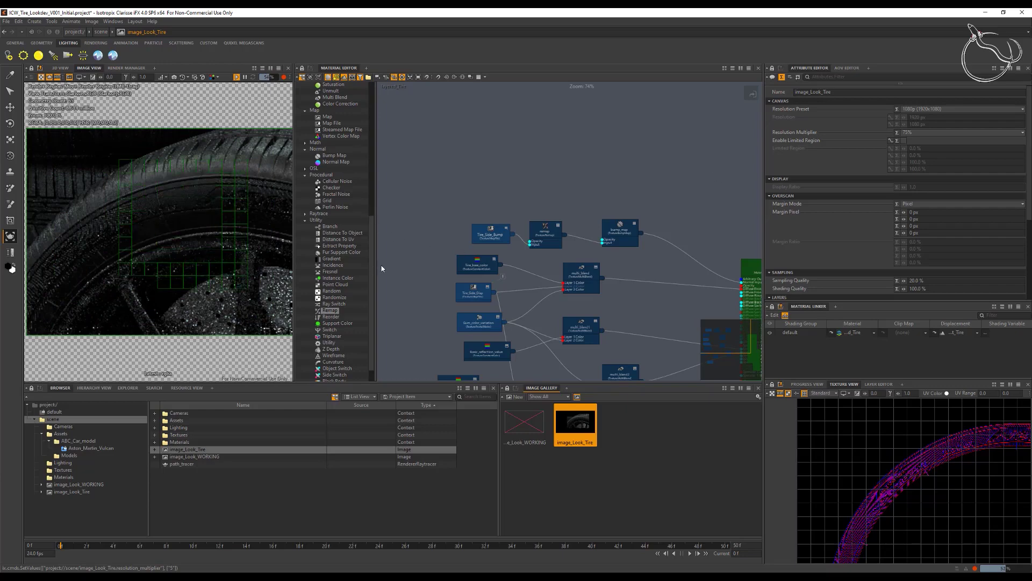
pyautogui.scroll(-1, 371, 266)
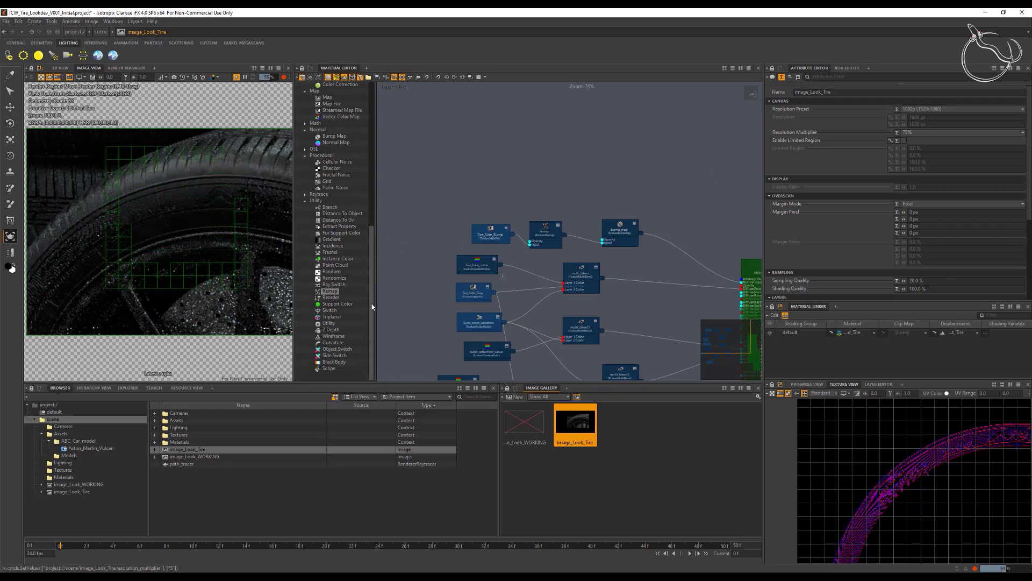
# Save the project and add a Cellular Noise texture node above the Tire_Side_Bump node
pyautogui.hotkey('ctrl', 's')
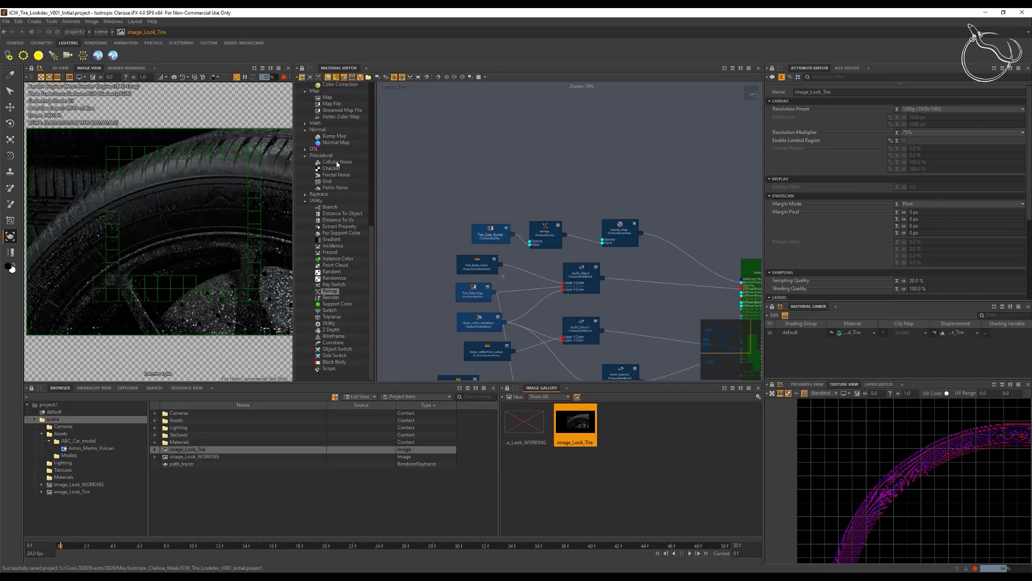
pyautogui.click(337, 162)
pyautogui.moveTo(350, 165); pyautogui.dragTo(448, 153)
pyautogui.moveTo(182, 473); pyautogui.dragTo(219, 467)
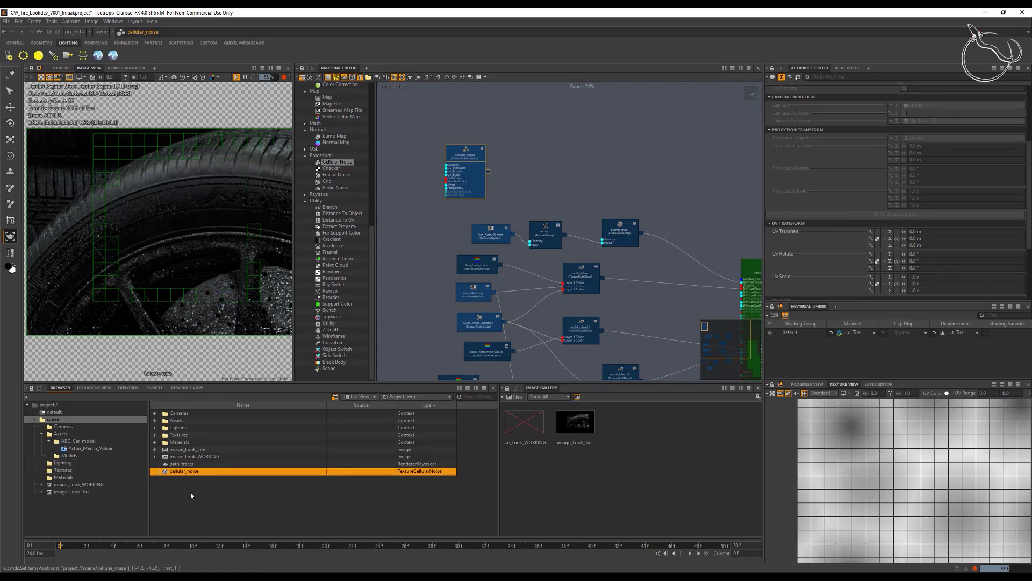
# Create a TextureBlend node and place it between the cellular_noise and bump_map nodes
pyautogui.click(635, 148)
pyautogui.press('Tab')
pyautogui.write('bl')
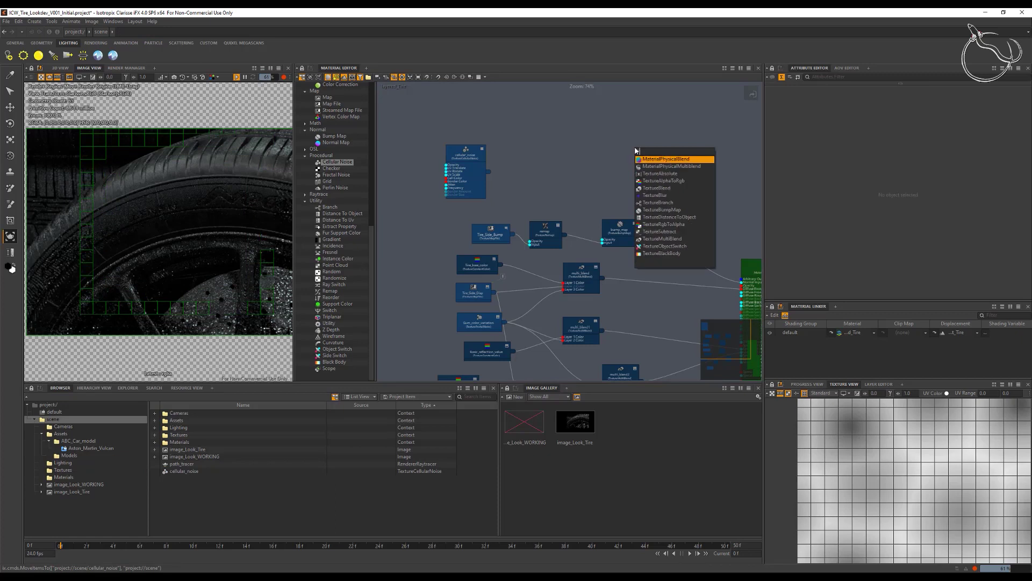
pyautogui.click(654, 173)
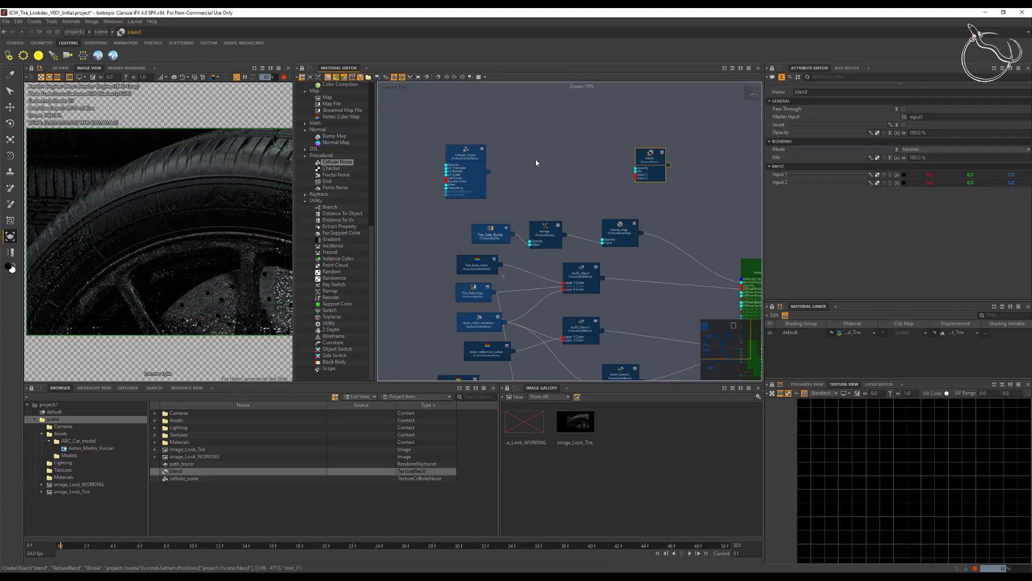
pyautogui.moveTo(653, 171); pyautogui.dragTo(539, 171)
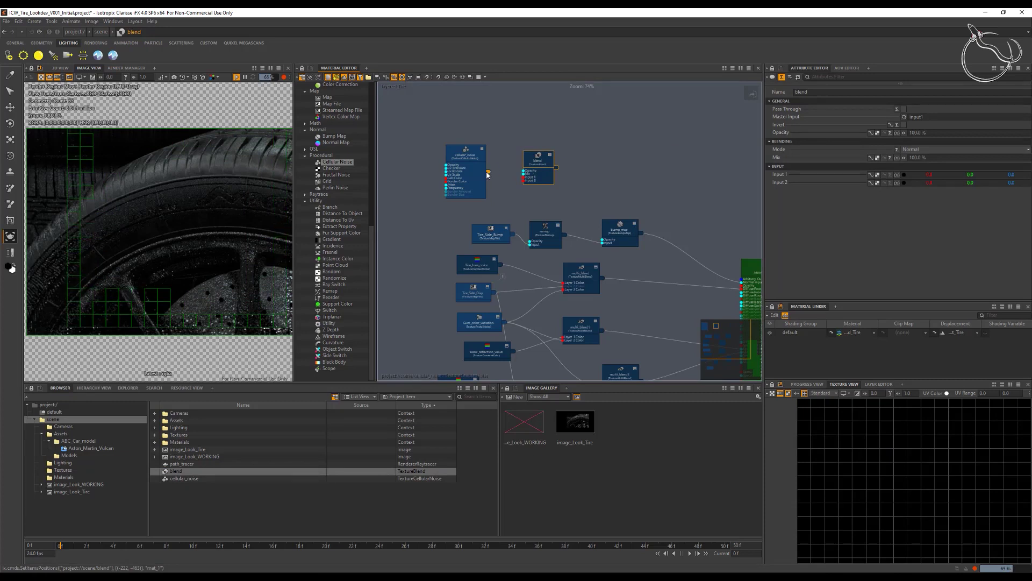
# Wire cellular_noise and remap into the blend's Input 1 and Input 2, feed the blend into bump_map, and spread the nodes apart
pyautogui.moveTo(488, 174); pyautogui.dragTo(524, 177)
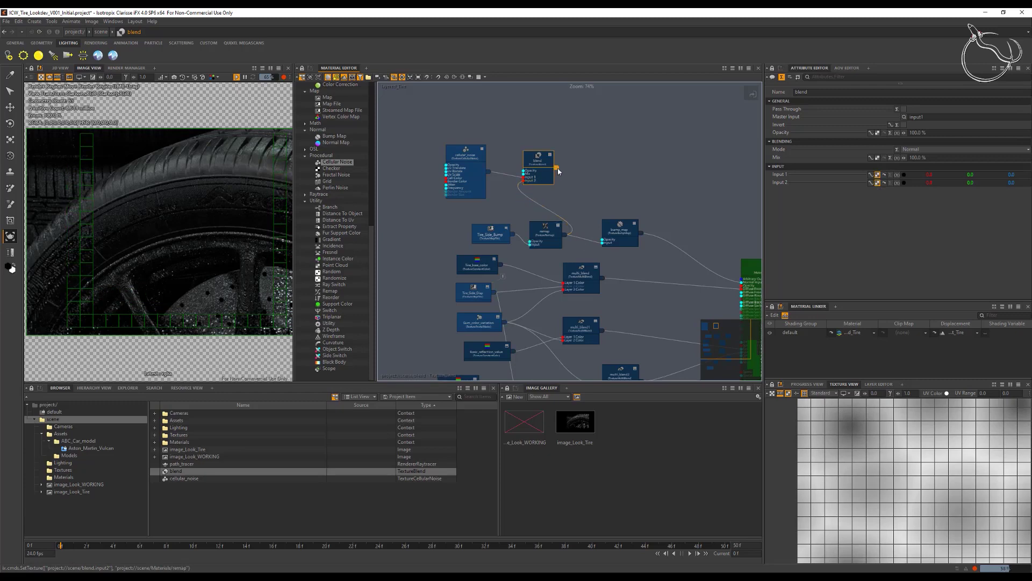
pyautogui.moveTo(557, 168); pyautogui.dragTo(666, 234)
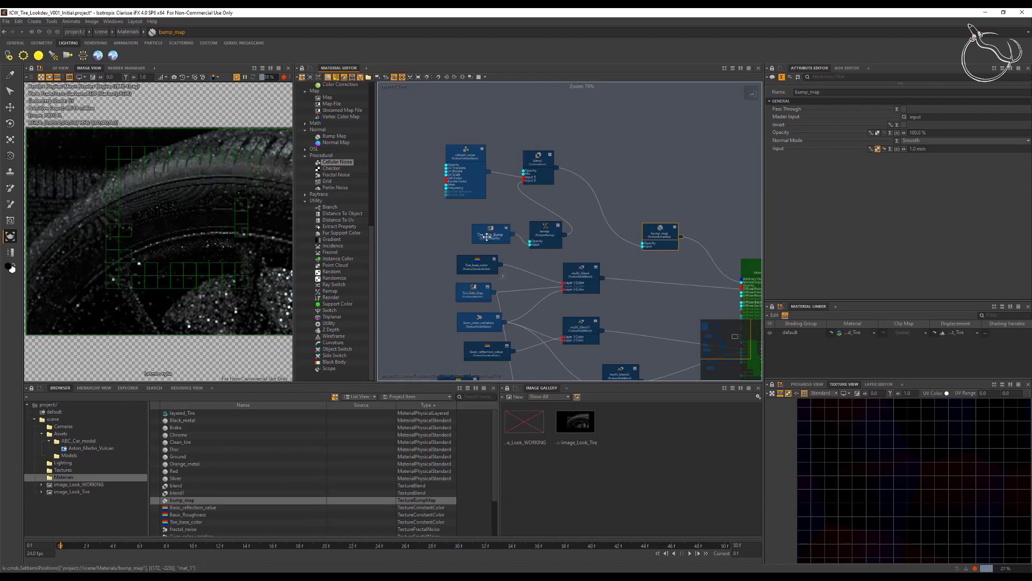
pyautogui.moveTo(490, 234); pyautogui.dragTo(383, 236)
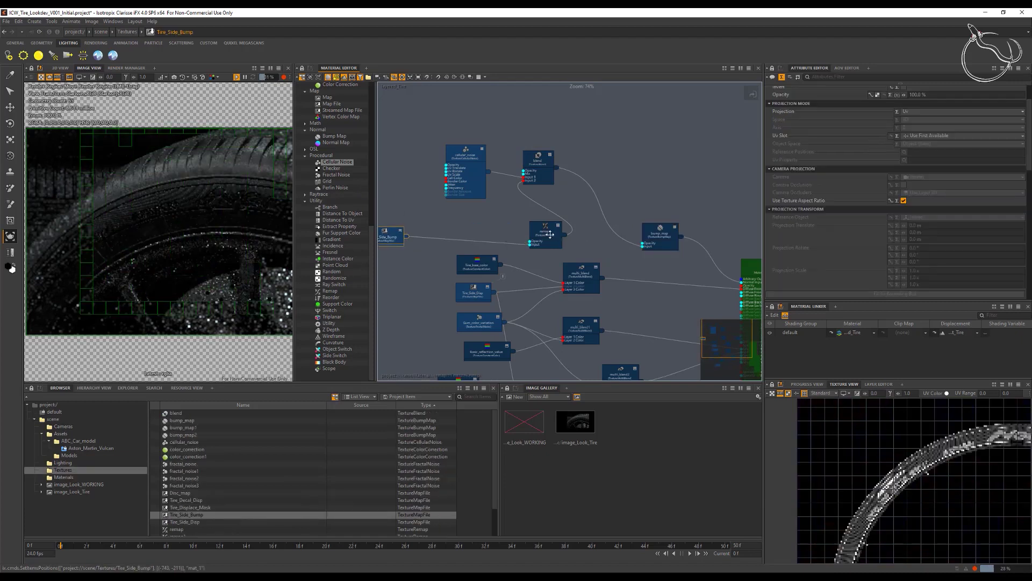
pyautogui.moveTo(544, 228); pyautogui.dragTo(466, 225)
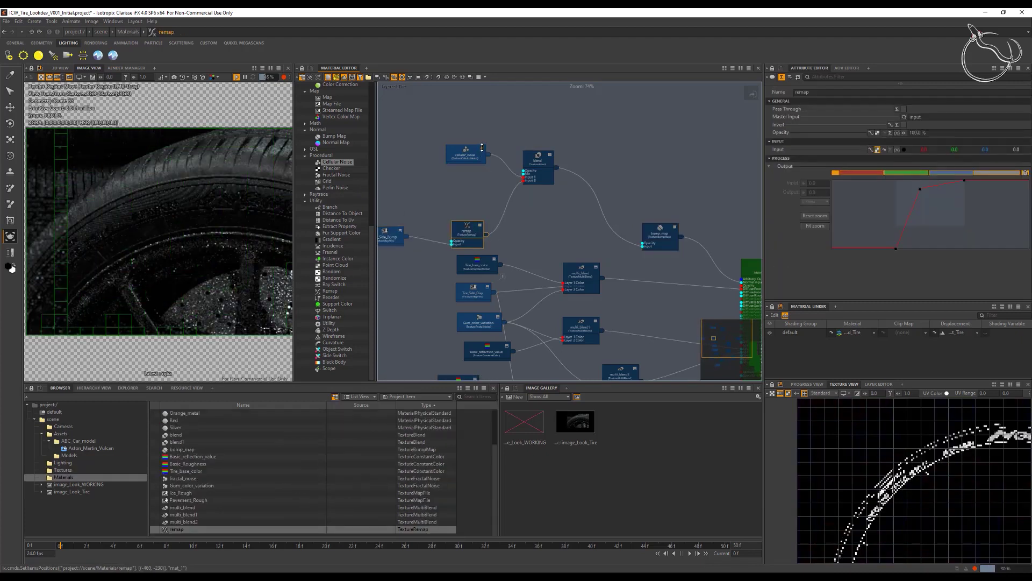
pyautogui.moveTo(467, 228); pyautogui.dragTo(466, 217)
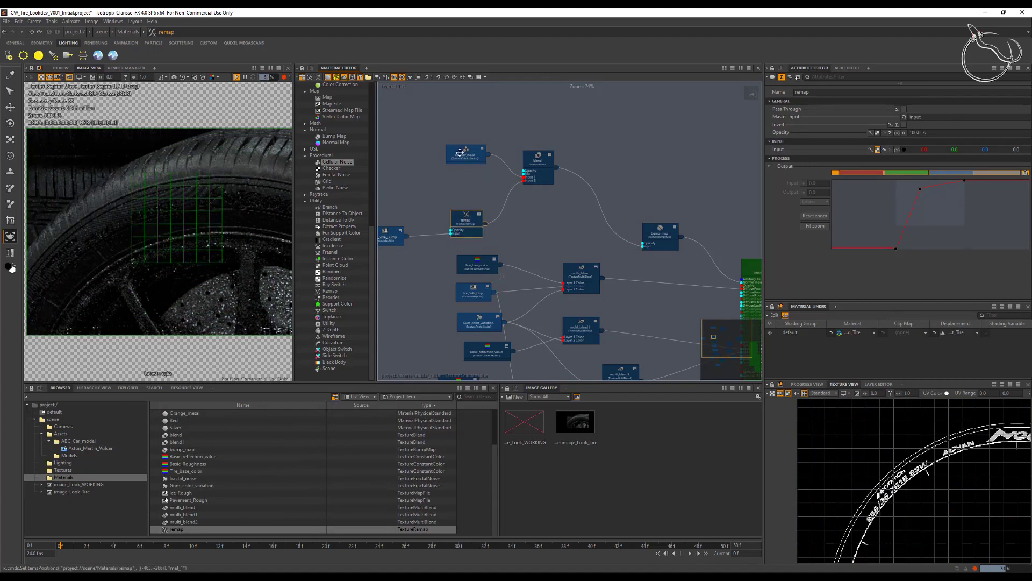
# Set the first UV Scale value of the cellular_noise texture to 0.01
pyautogui.click(461, 153)
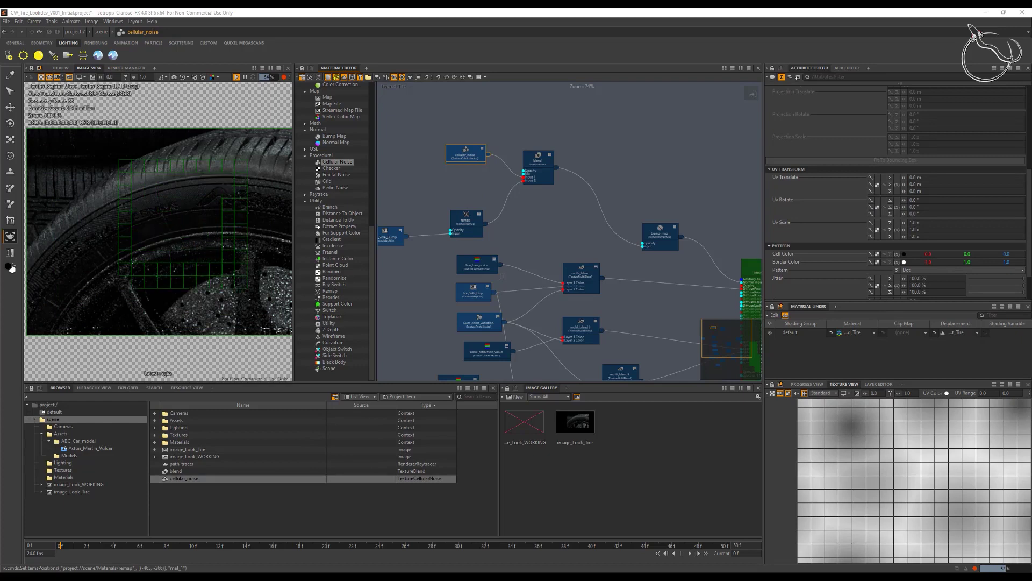
pyautogui.click(926, 224)
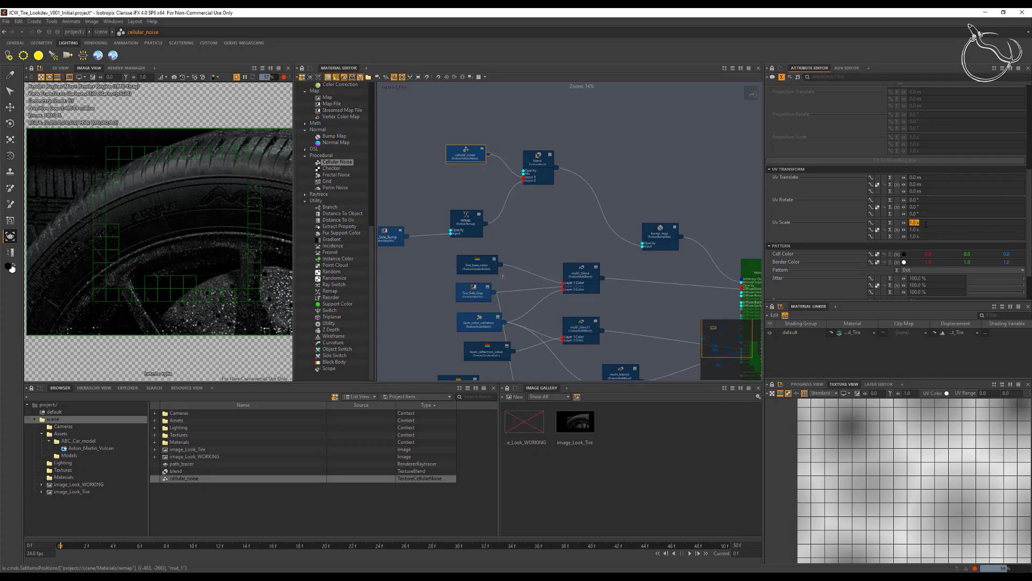
pyautogui.write('0.01')
pyautogui.press('Tab')
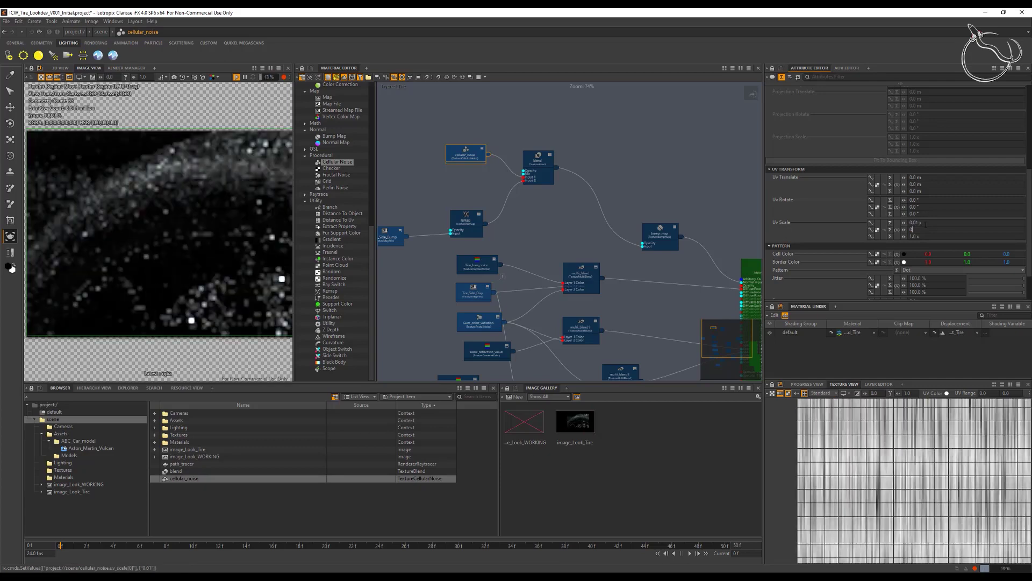
# Set the cellular noise texture's UV scale to 0.01 on all three axes
pyautogui.write('0.01')
pyautogui.press('Tab')
pyautogui.write('0.')
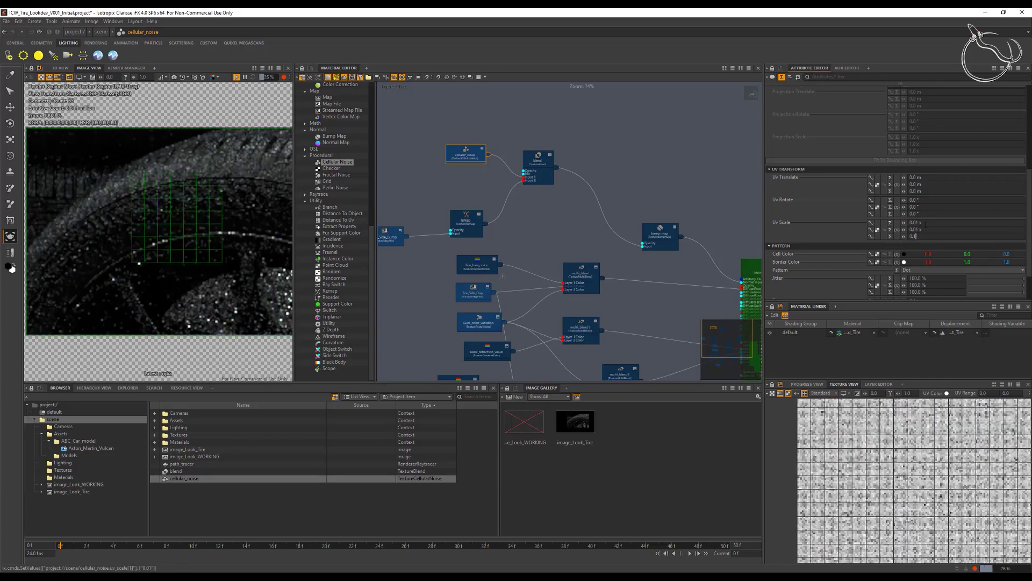
pyautogui.write('01')
pyautogui.press('Return')
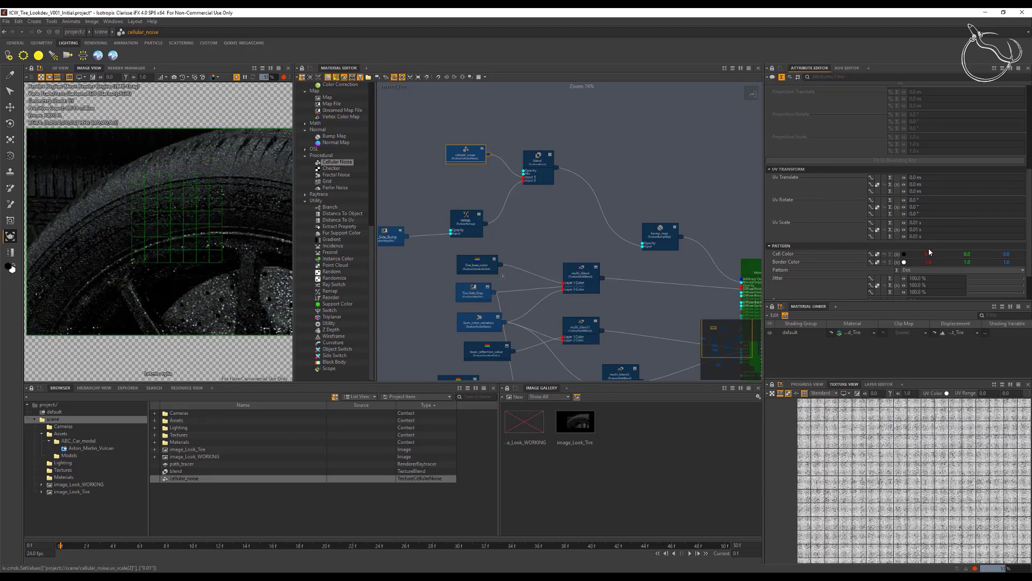
# Set the cellular noise pattern's frequency to 10 on all three axes
pyautogui.scroll(-2, 938, 247)
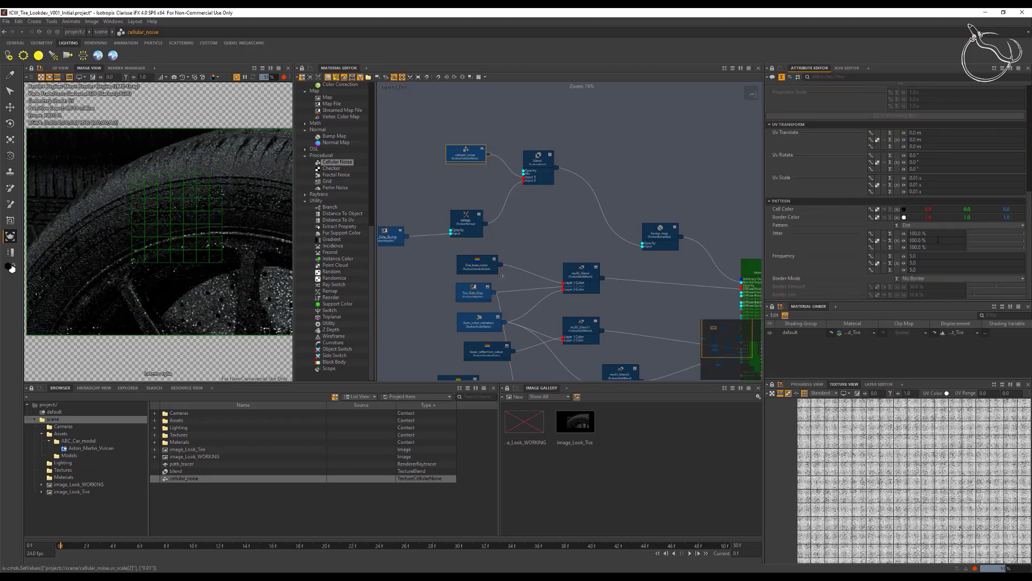
pyautogui.click(929, 257)
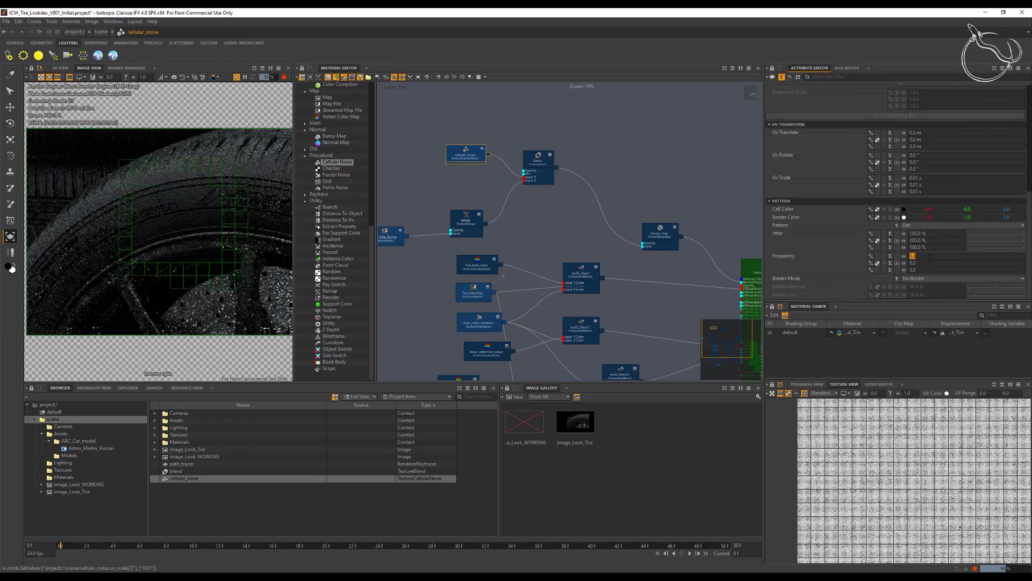
pyautogui.press('Return')
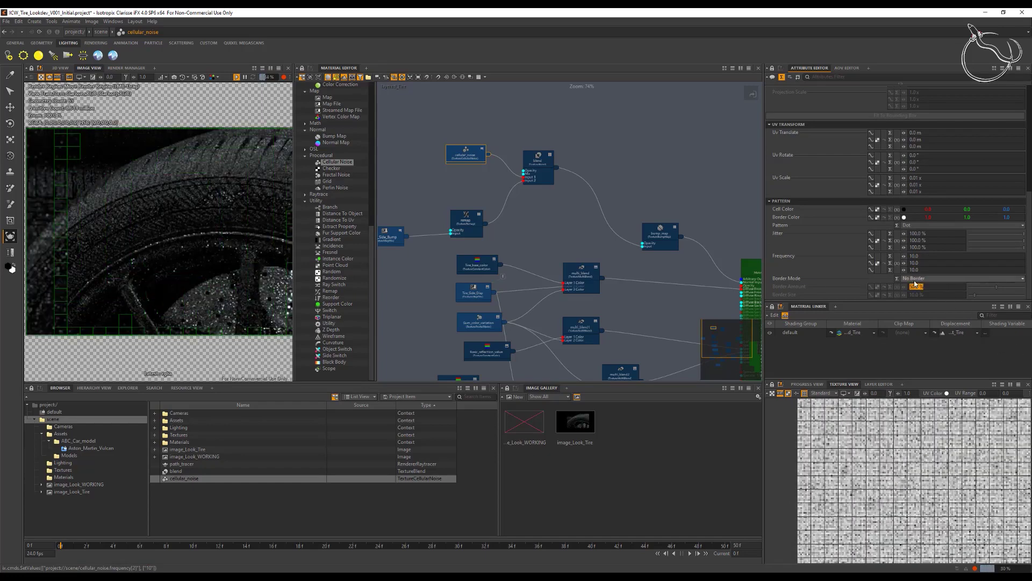
# Set the cellular noise's border mode to Linear, with a border amount of 60% and a border size of 20%
pyautogui.click(936, 278)
pyautogui.click(919, 302)
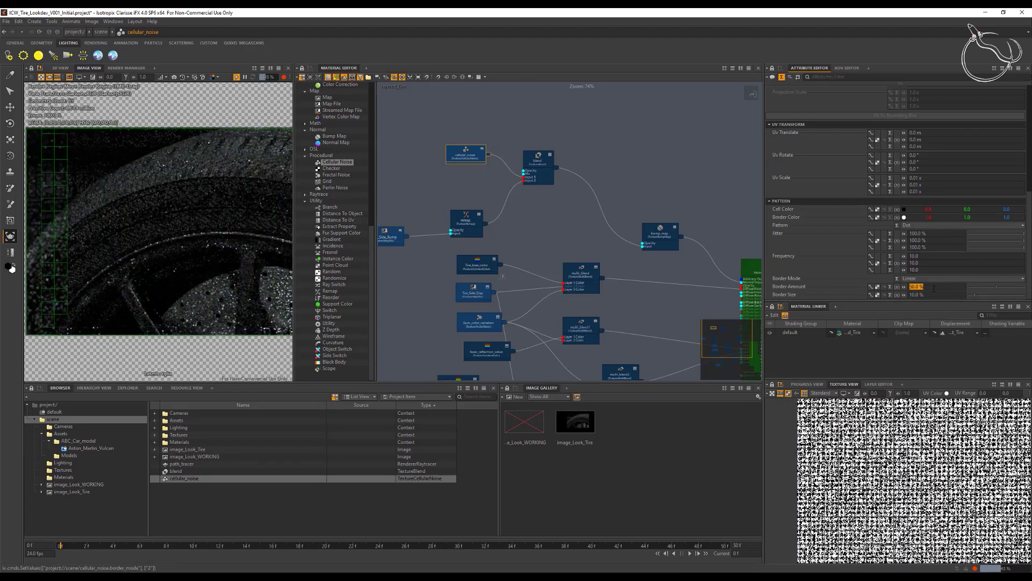
pyautogui.click(934, 287)
pyautogui.write('60')
pyautogui.press('Tab')
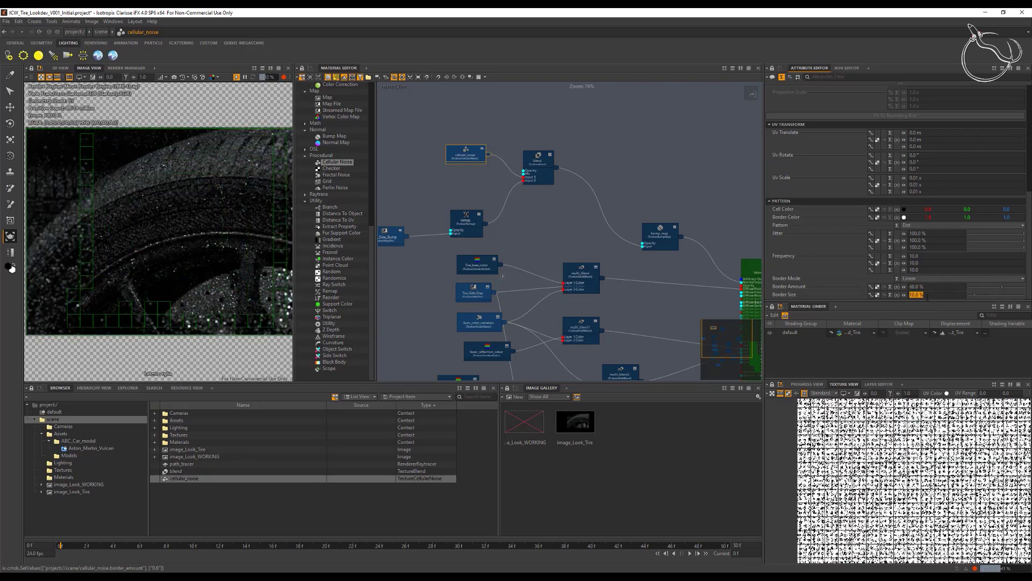
pyautogui.write('20')
pyautogui.press('Return')
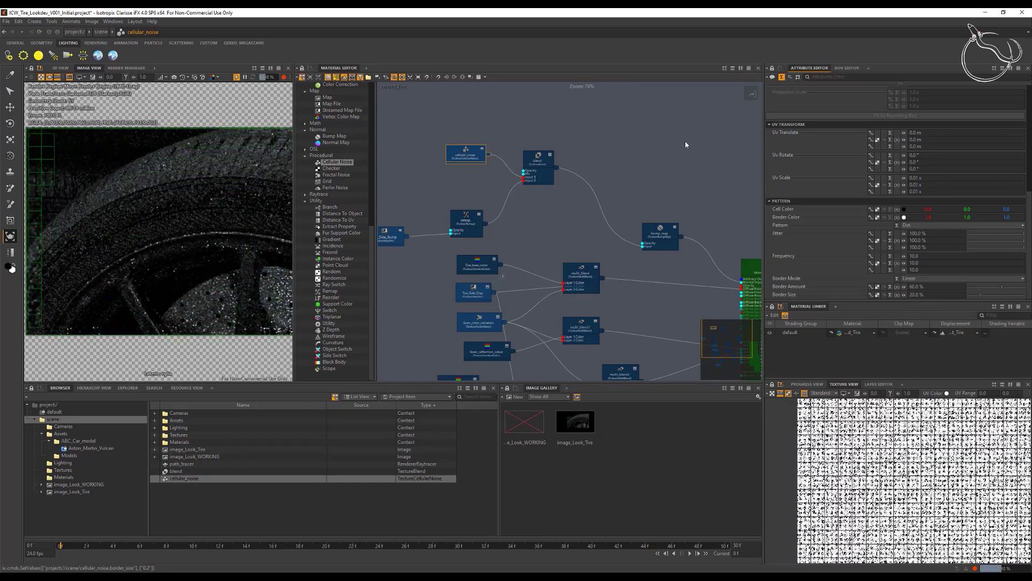
# Set the bump_map node's input strength to 0.09 mm
pyautogui.click(660, 232)
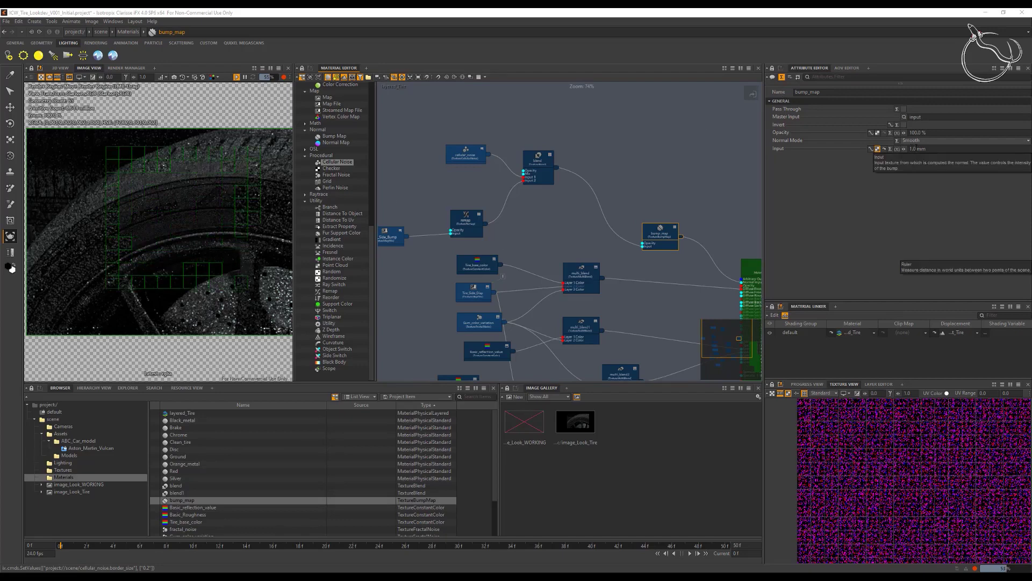
pyautogui.moveTo(916, 149); pyautogui.dragTo(868, 105)
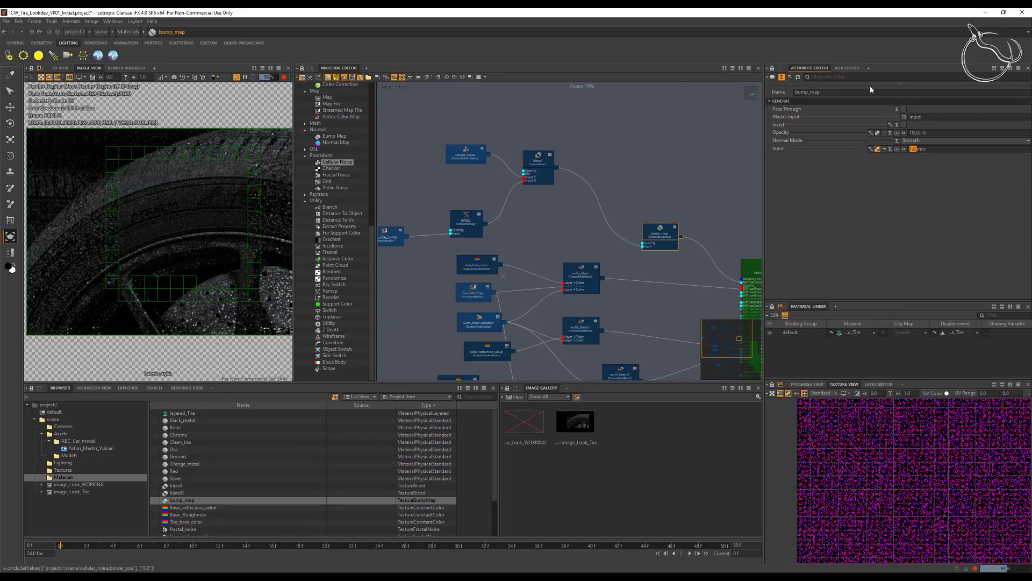
pyautogui.write('0.09')
pyautogui.press('Return')
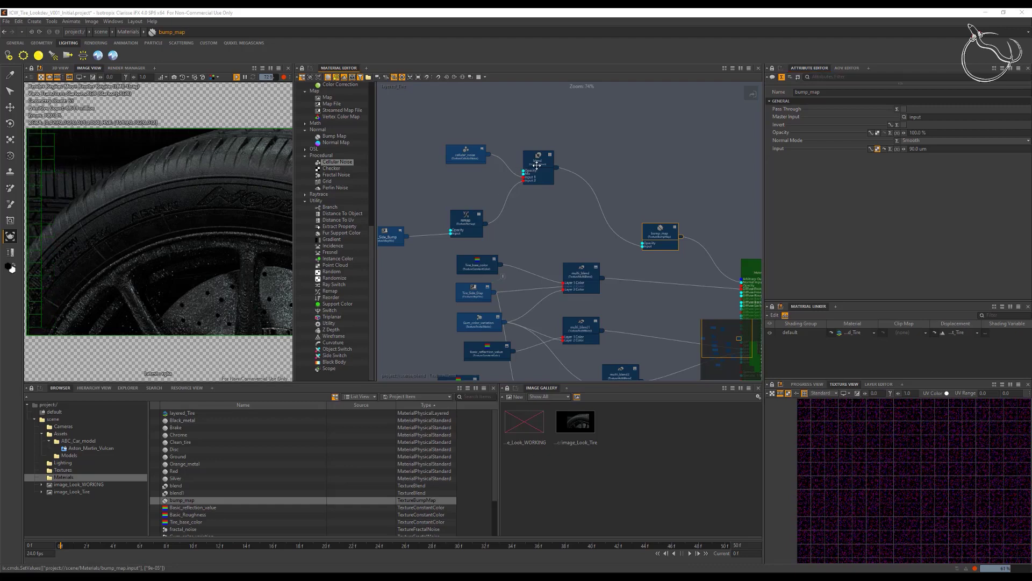
# Set the mix of the blend node combining the cellular noise and the remap to 50%
pyautogui.click(537, 166)
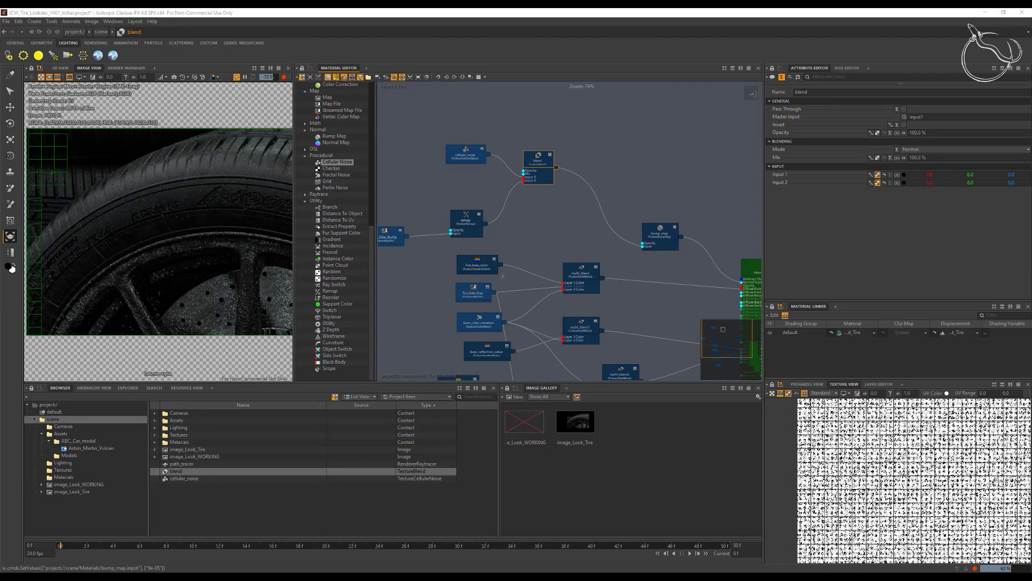
pyautogui.click(941, 159)
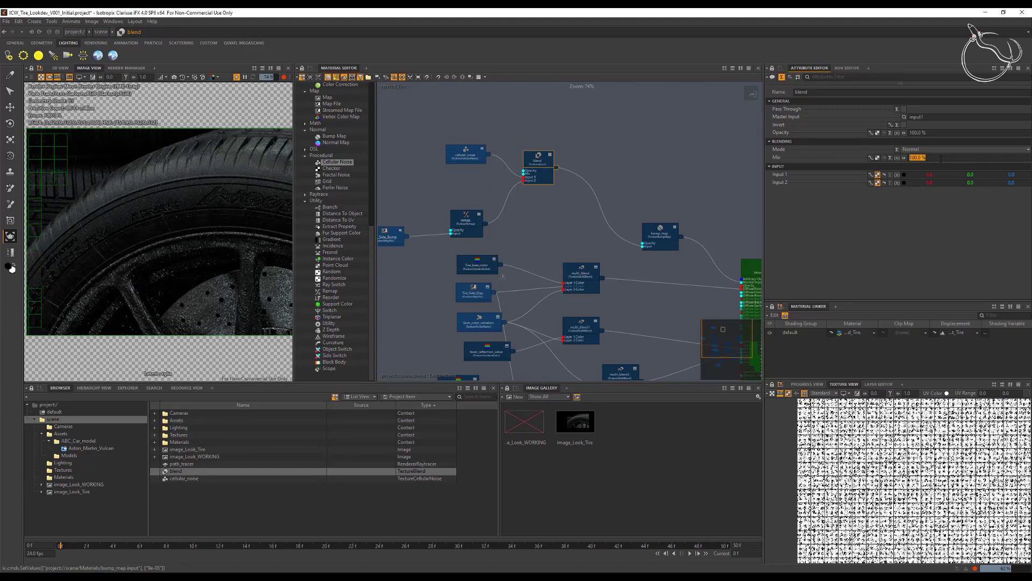
pyautogui.write('50')
pyautogui.press('Tab')
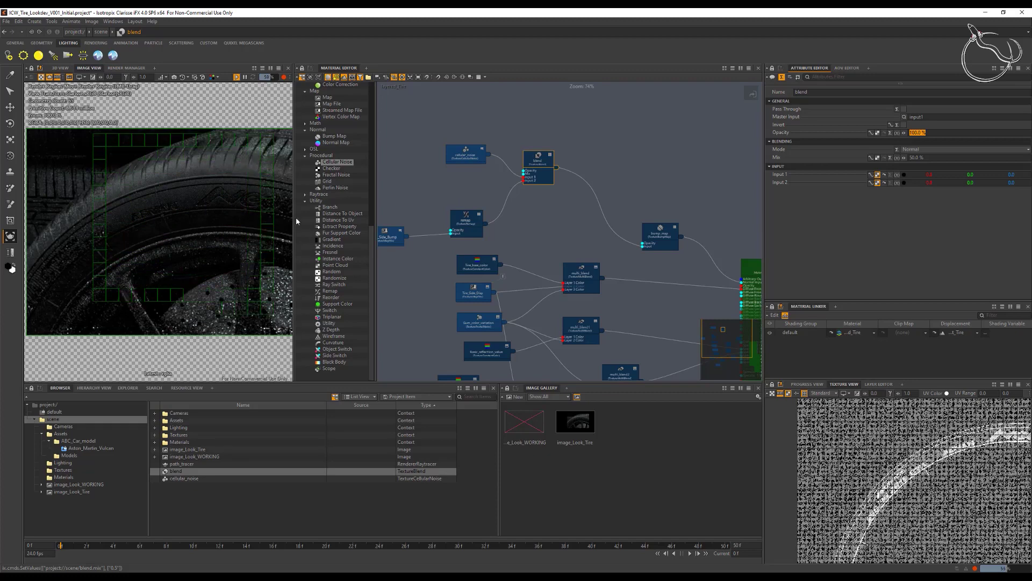
# Widen the image view, reduce image_Look_Tire's resolution multiplier to 50%, and save the project
pyautogui.moveTo(293, 217); pyautogui.dragTo(467, 212)
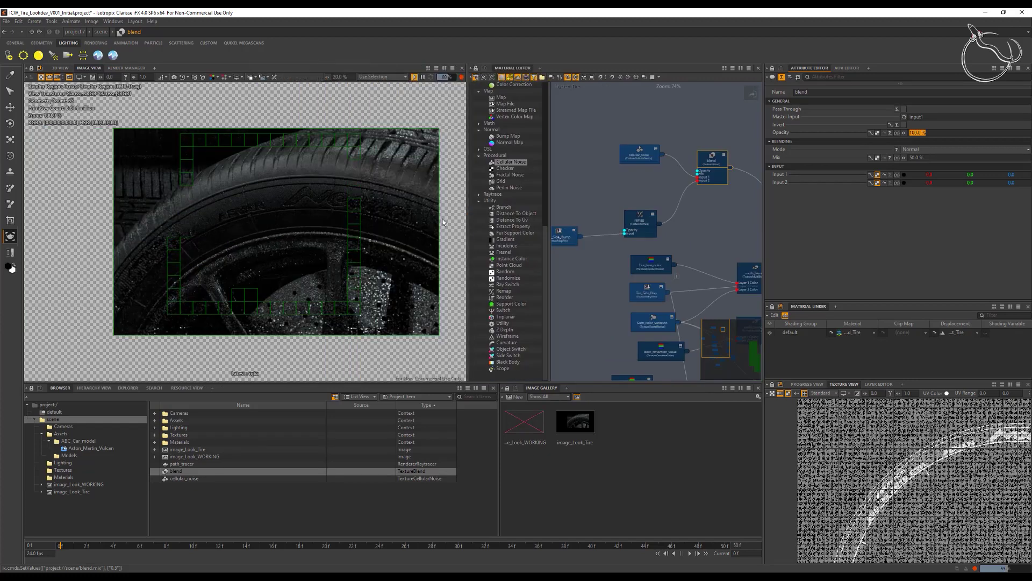
pyautogui.click(575, 421)
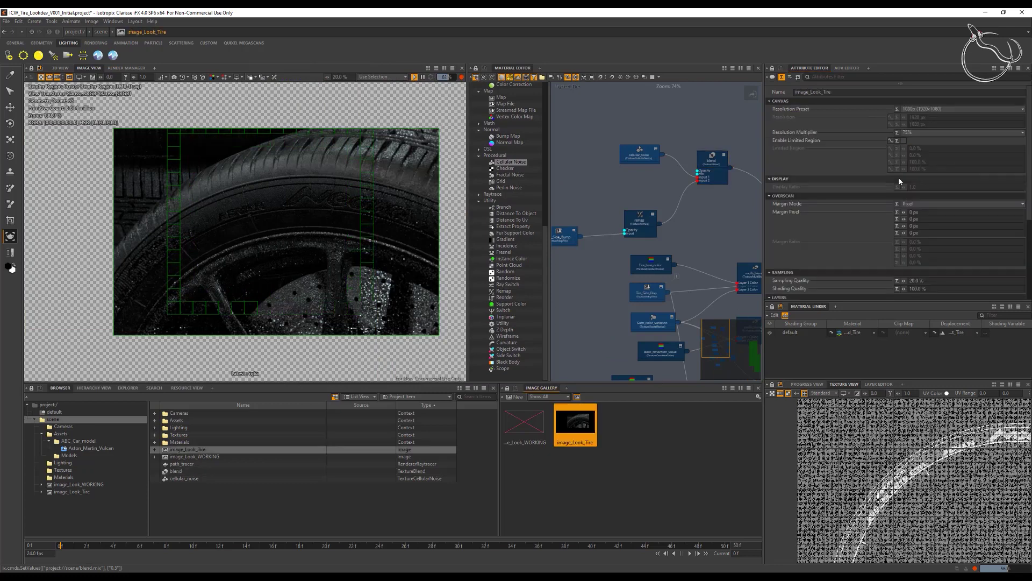
pyautogui.click(914, 131)
pyautogui.click(917, 151)
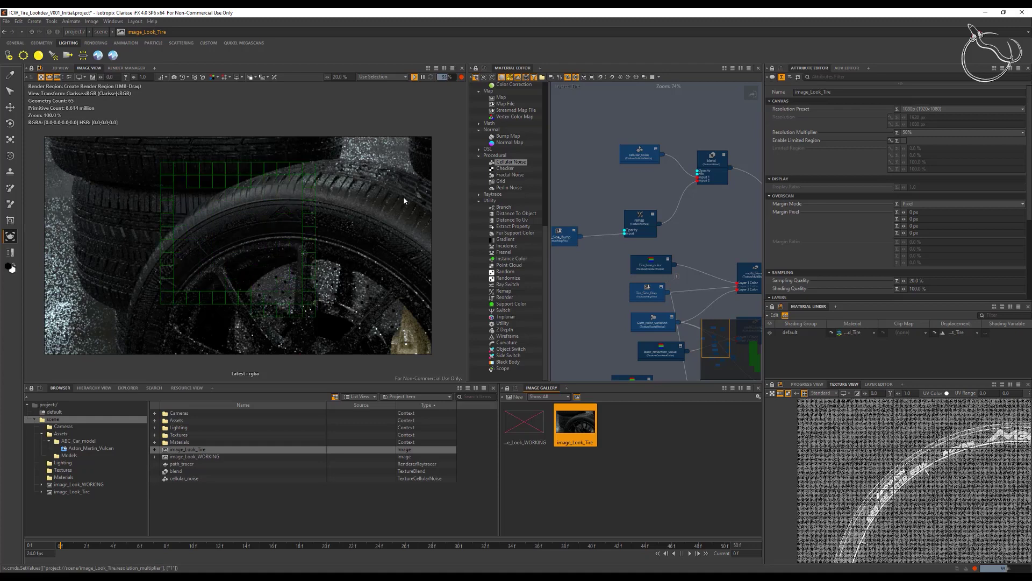
pyautogui.hotkey('ctrl', 's')
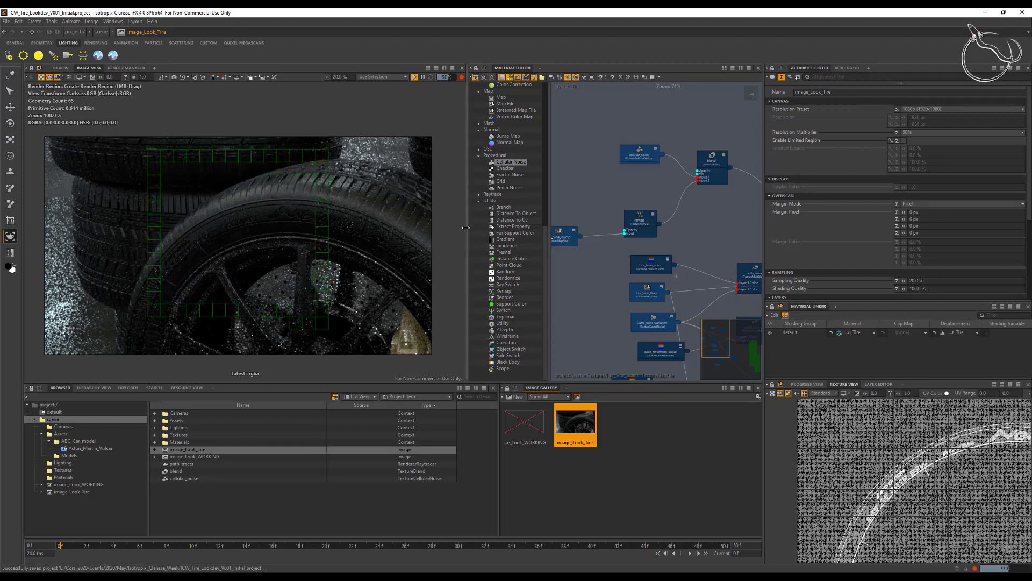
# Clear the stray render region and orbit the camera to frame the tire's tread
pyautogui.moveTo(466, 224); pyautogui.dragTo(329, 229)
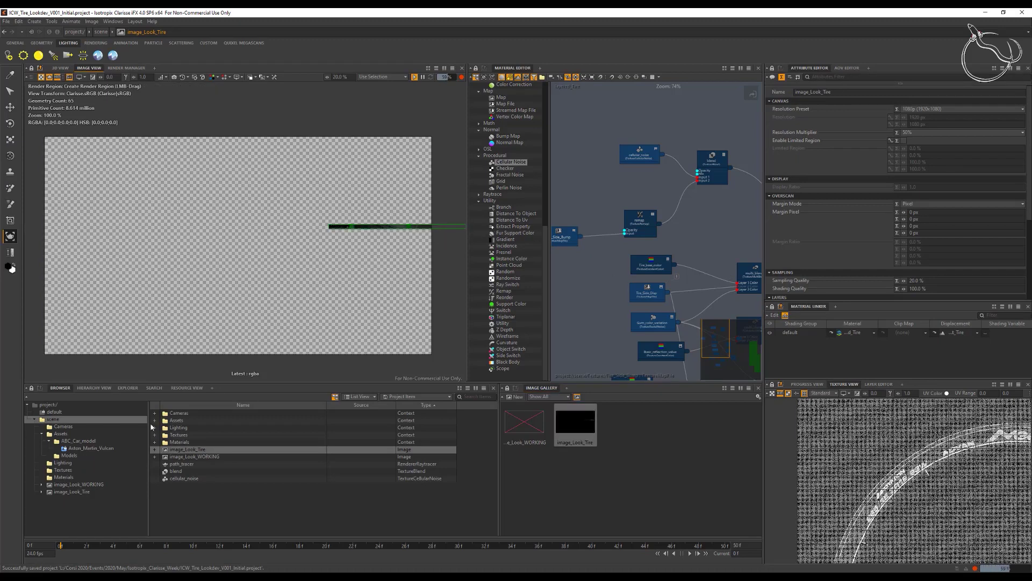
pyautogui.click(65, 76)
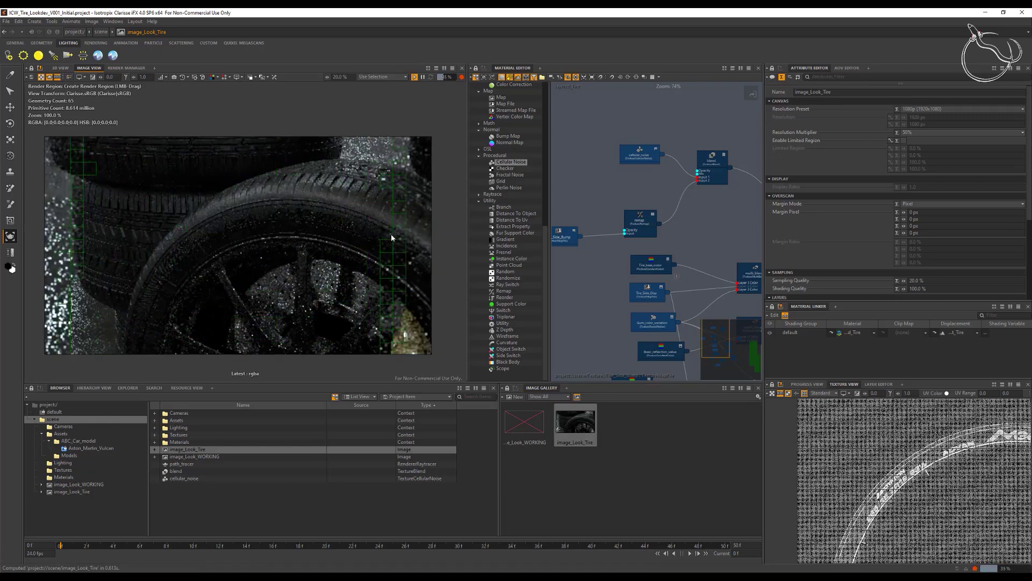
pyautogui.moveTo(352, 265)
pyautogui.keyDown('alt'); pyautogui.mouseDown()
pyautogui.moveTo(317, 271)
pyautogui.moveTo(350, 259)
pyautogui.mouseUp(); pyautogui.keyUp('alt')
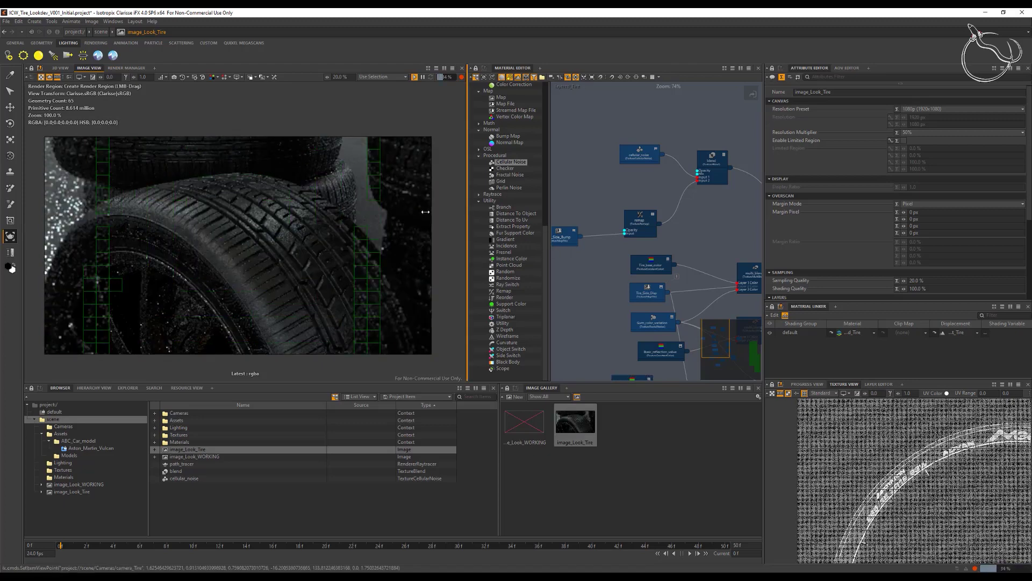
# Widen the node graph and move the layered_Tire node to the lower right of the Clean_tire material
pyautogui.moveTo(466, 210); pyautogui.dragTo(348, 210)
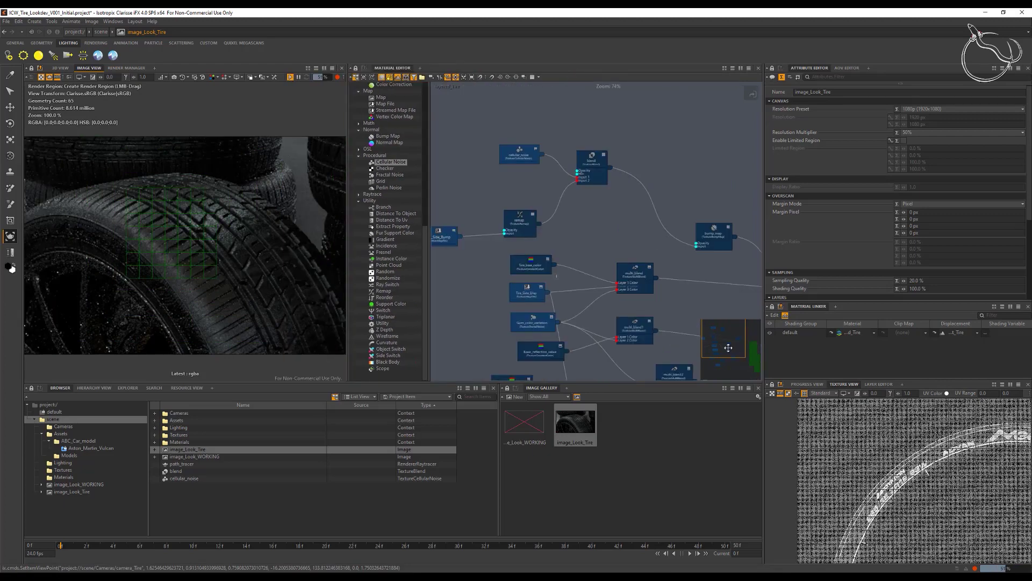
pyautogui.moveTo(728, 349); pyautogui.dragTo(753, 351)
pyautogui.moveTo(596, 191); pyautogui.dragTo(693, 237)
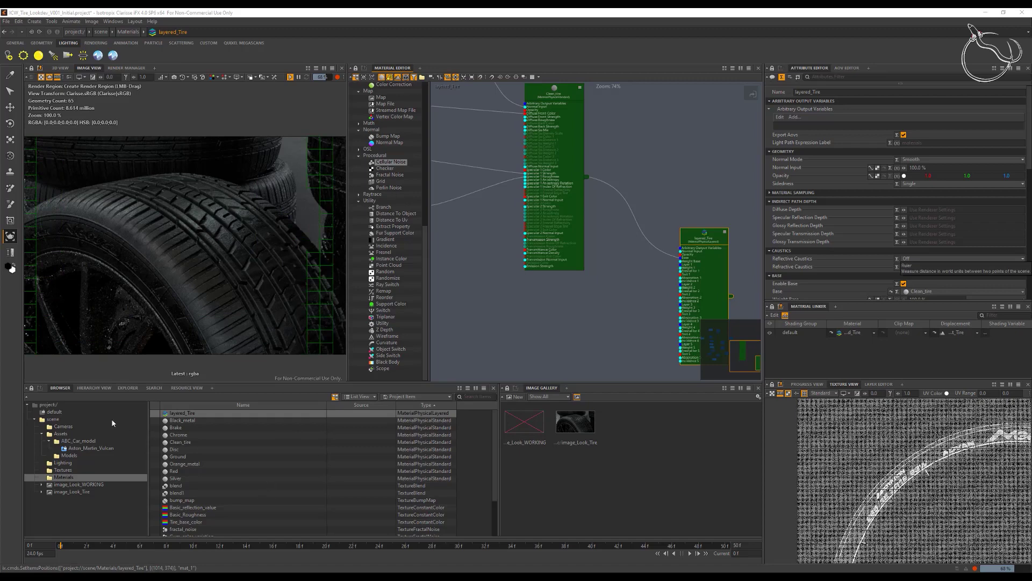
# Move the blend and cellular_noise textures from the scene context into the Textures context
pyautogui.click(52, 419)
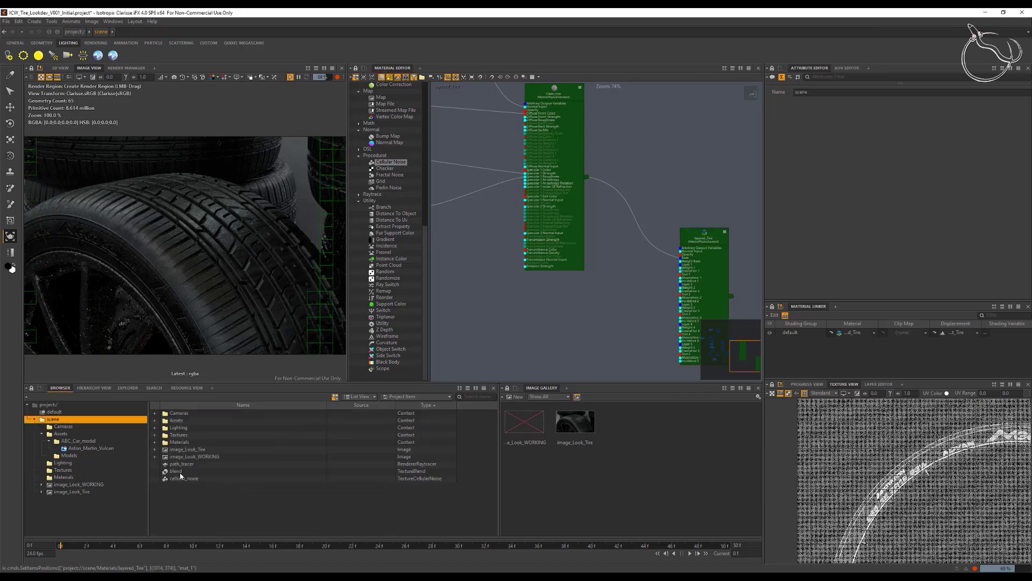
pyautogui.click(178, 471)
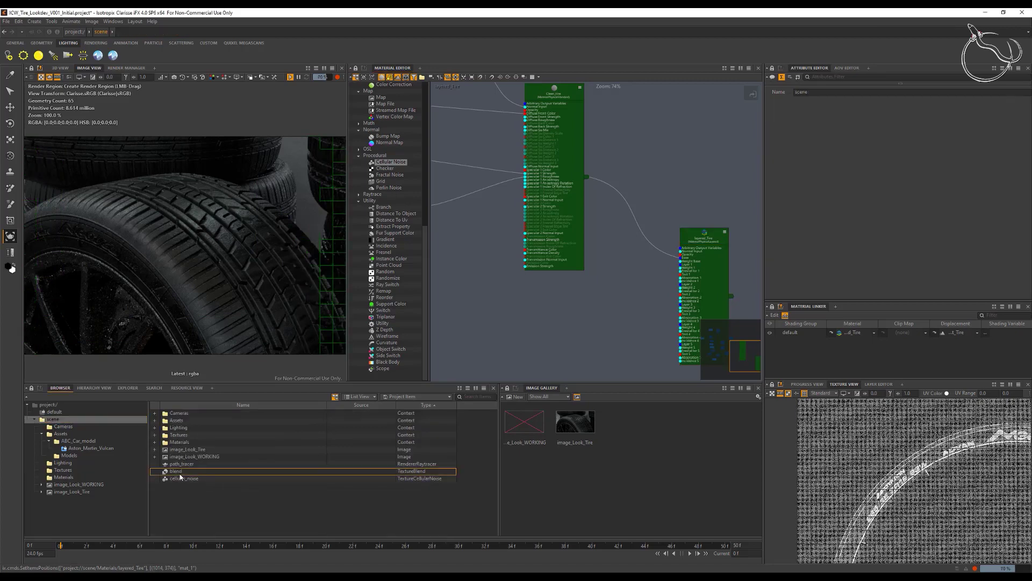
pyautogui.keyDown('shift'); pyautogui.click(184, 478); pyautogui.keyUp('shift')
pyautogui.moveTo(183, 478); pyautogui.dragTo(64, 470)
# Sort the Materials context by type and move all its texture nodes, from remap through blend, into the Textures context
pyautogui.click(63, 476)
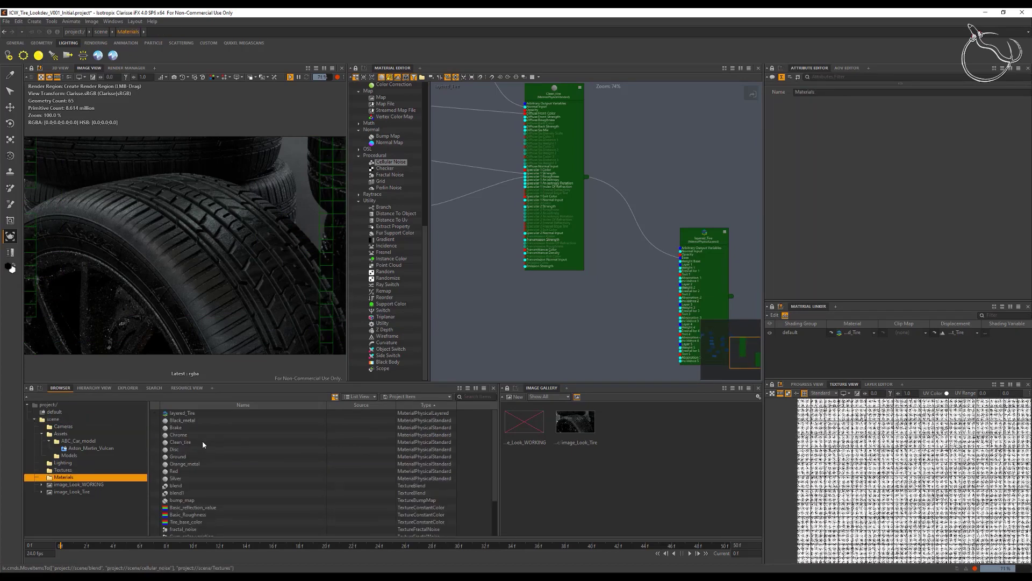
pyautogui.click(424, 405)
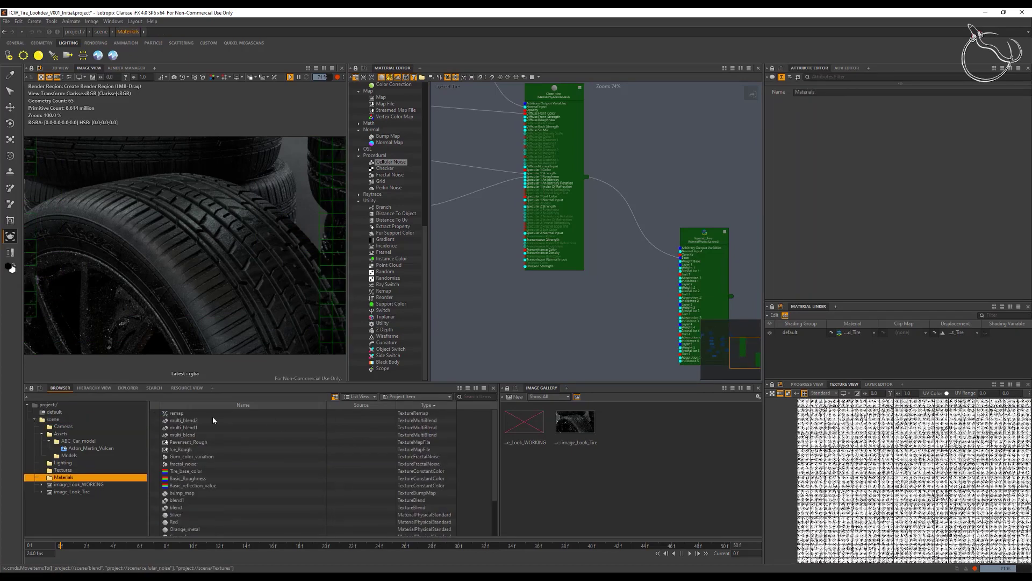
pyautogui.click(171, 414)
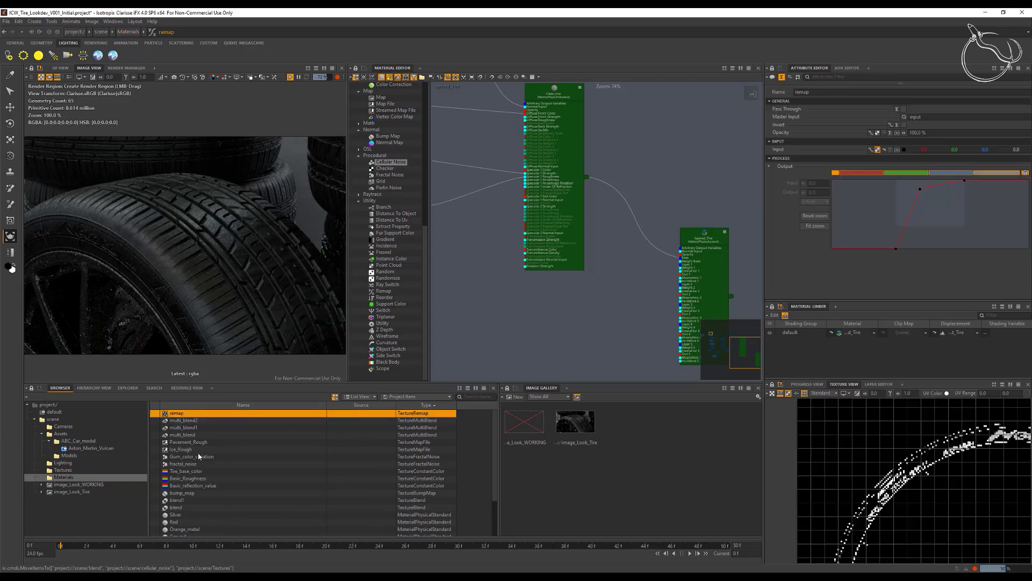
pyautogui.keyDown('shift'); pyautogui.click(175, 507); pyautogui.keyUp('shift')
pyautogui.scroll(-3, 210, 492)
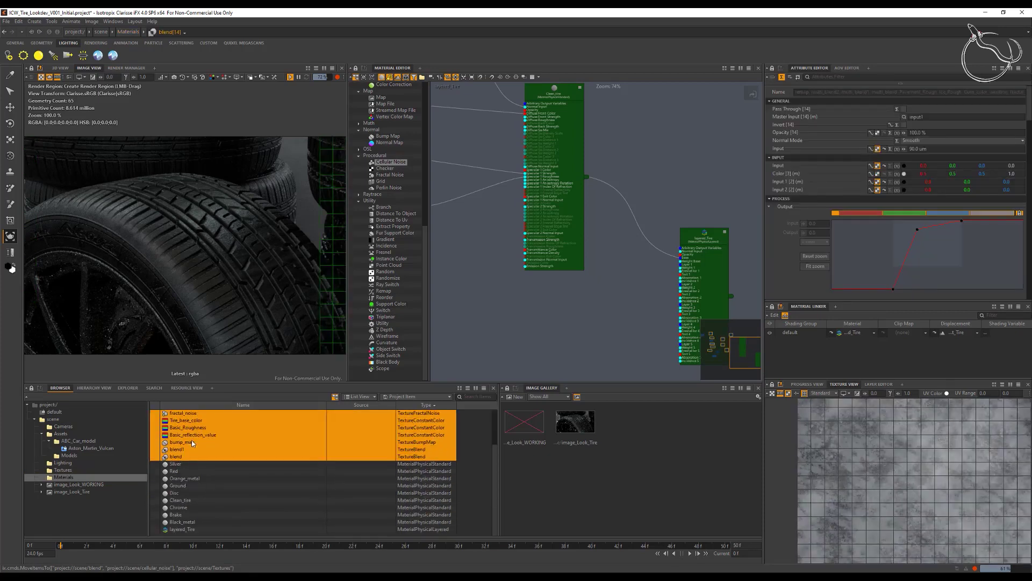
pyautogui.moveTo(124, 466); pyautogui.dragTo(63, 470)
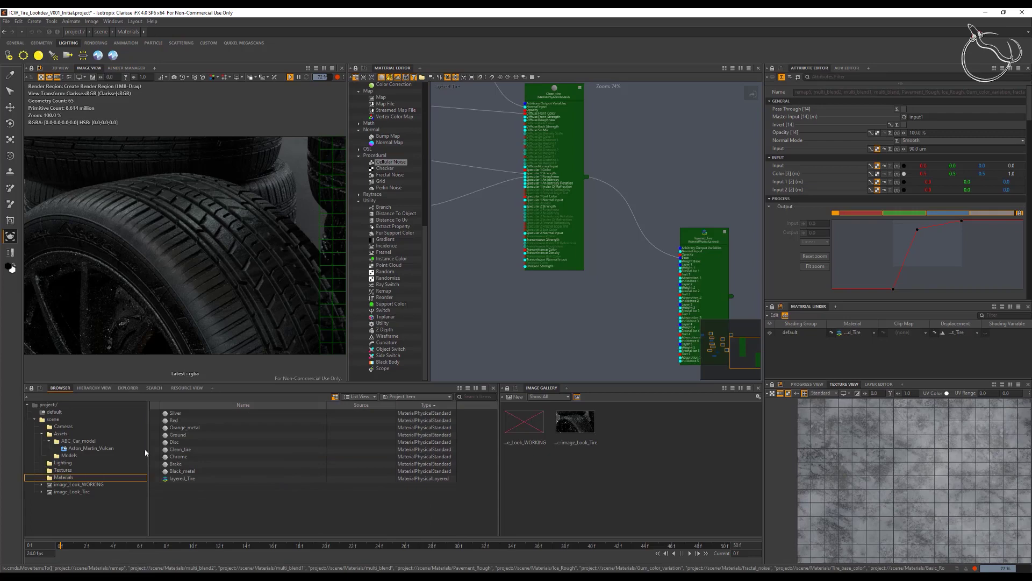
# Add a Standard physical material below Clean_tire in the layered_Tire graph and name it Tire_dust
pyautogui.click(63, 477)
pyautogui.click(690, 265)
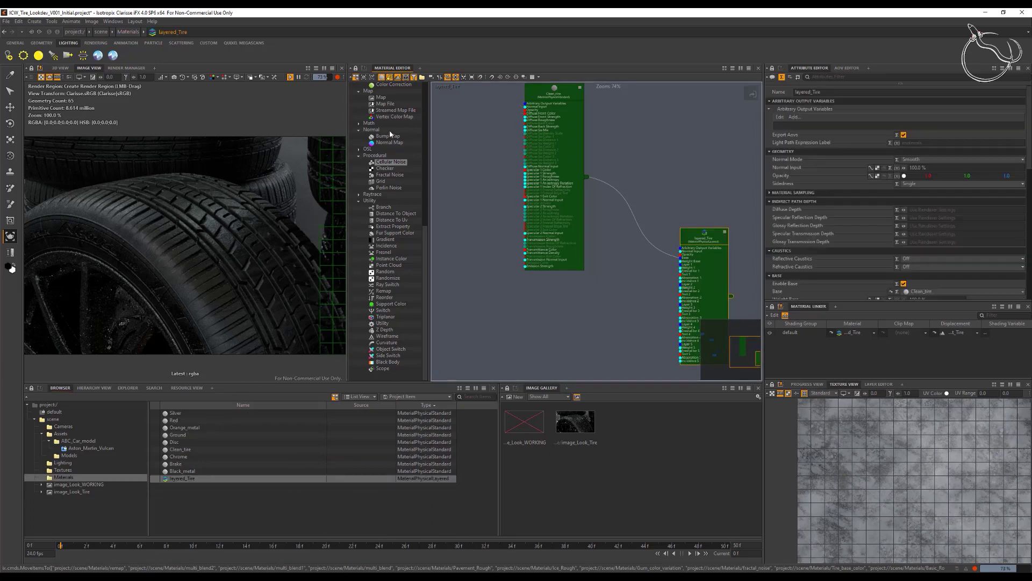
pyautogui.scroll(5, 390, 133)
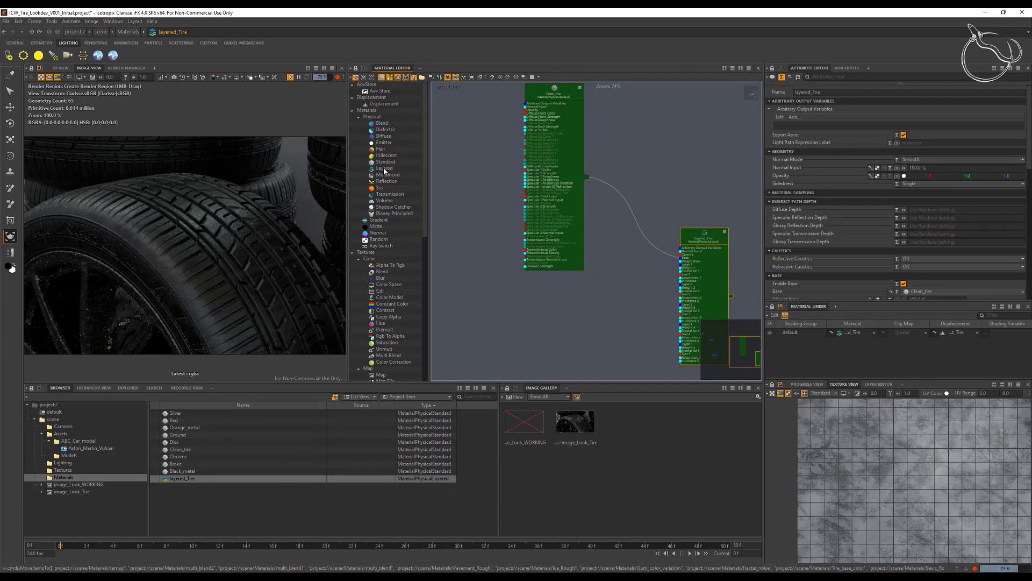
pyautogui.moveTo(384, 165); pyautogui.dragTo(540, 300)
pyautogui.press('F2')
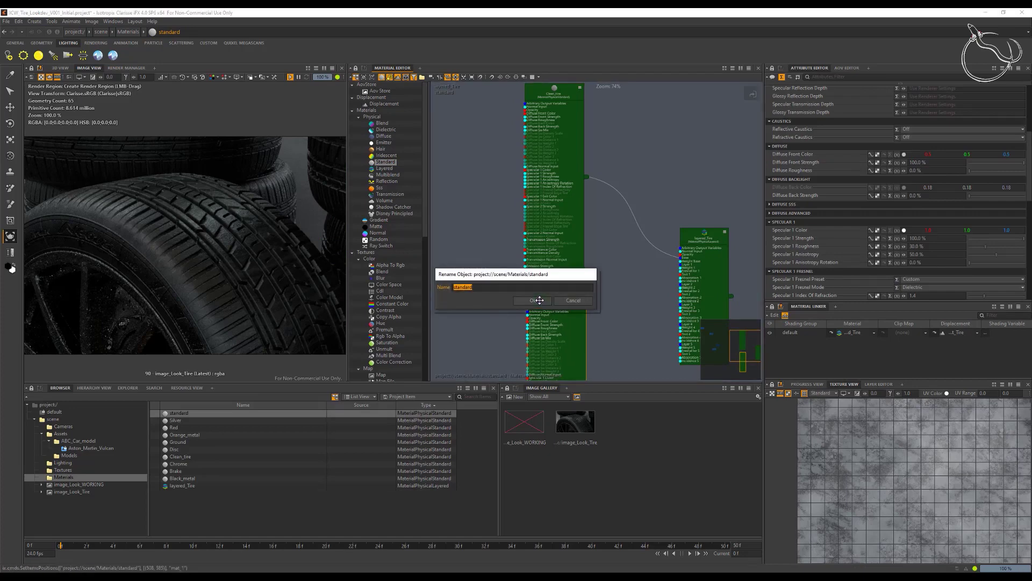
pyautogui.click(539, 300)
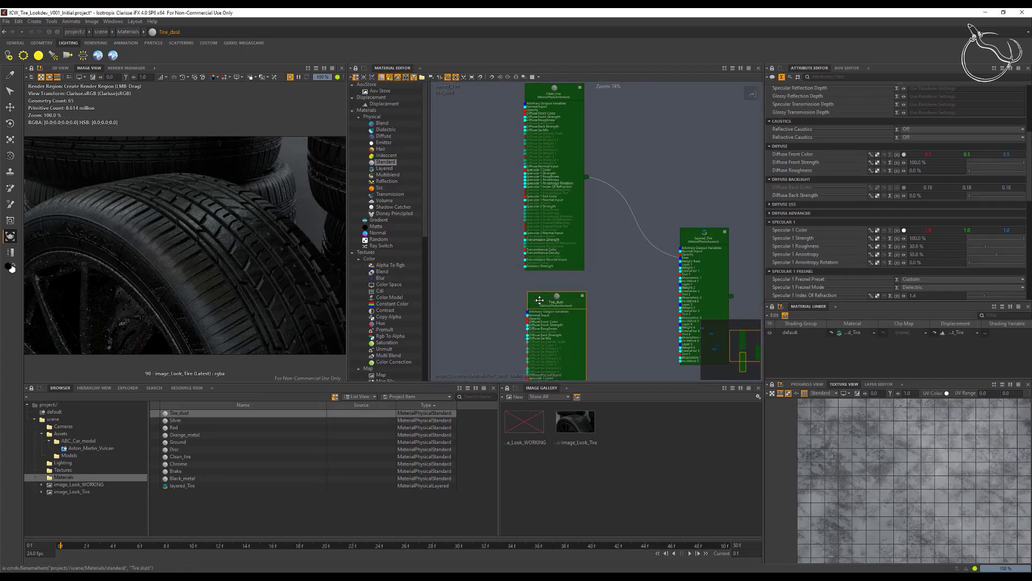
pyautogui.moveTo(728, 354); pyautogui.dragTo(750, 360)
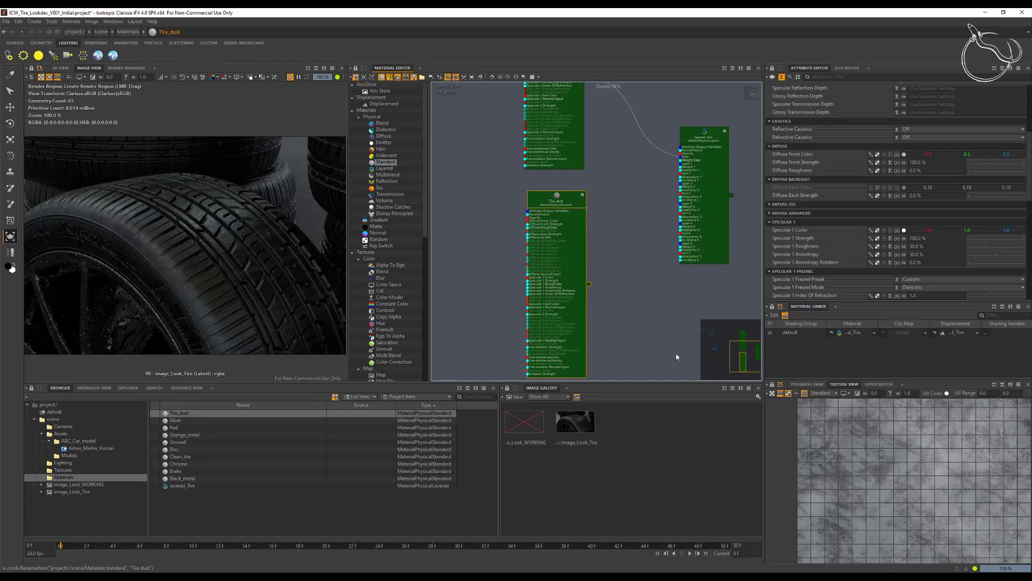
# Connect the Tire_dust material to Layer 1 of layered_Tire and disable the layered material's Layers 4 and 5
pyautogui.moveTo(588, 287); pyautogui.dragTo(680, 163)
pyautogui.click(705, 137)
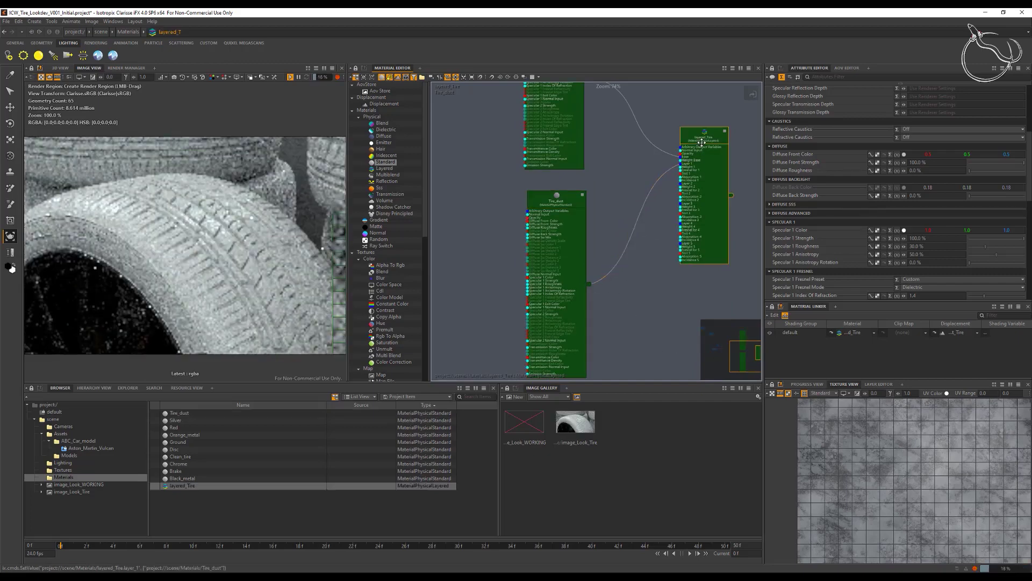
pyautogui.scroll(-5, 926, 194)
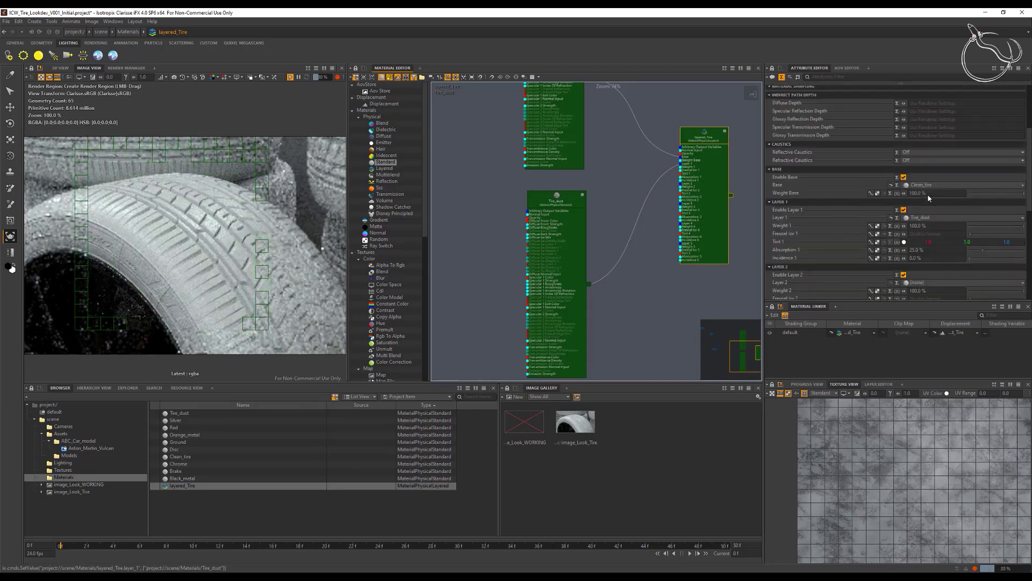
pyautogui.scroll(-3, 924, 209)
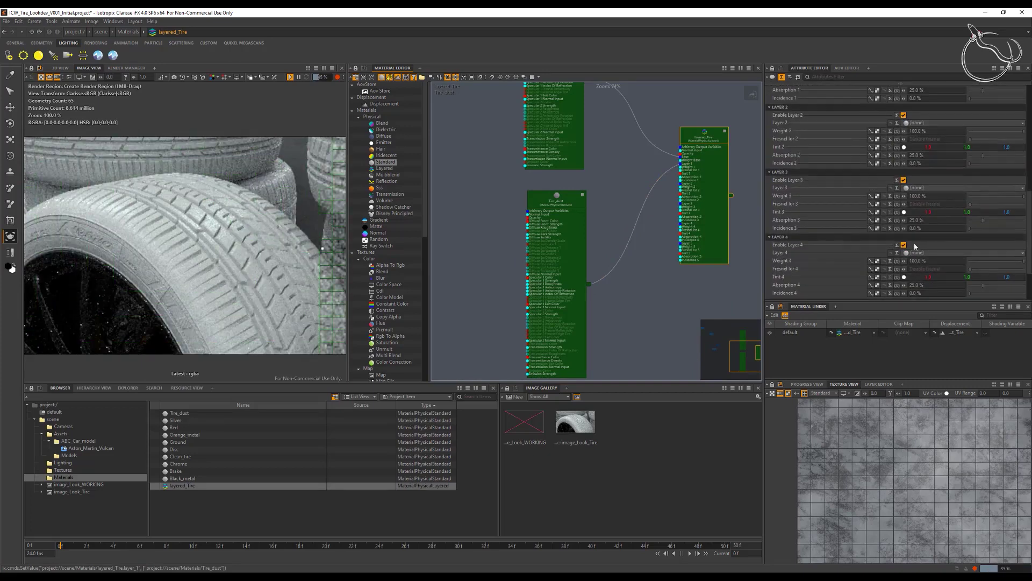
pyautogui.click(904, 245)
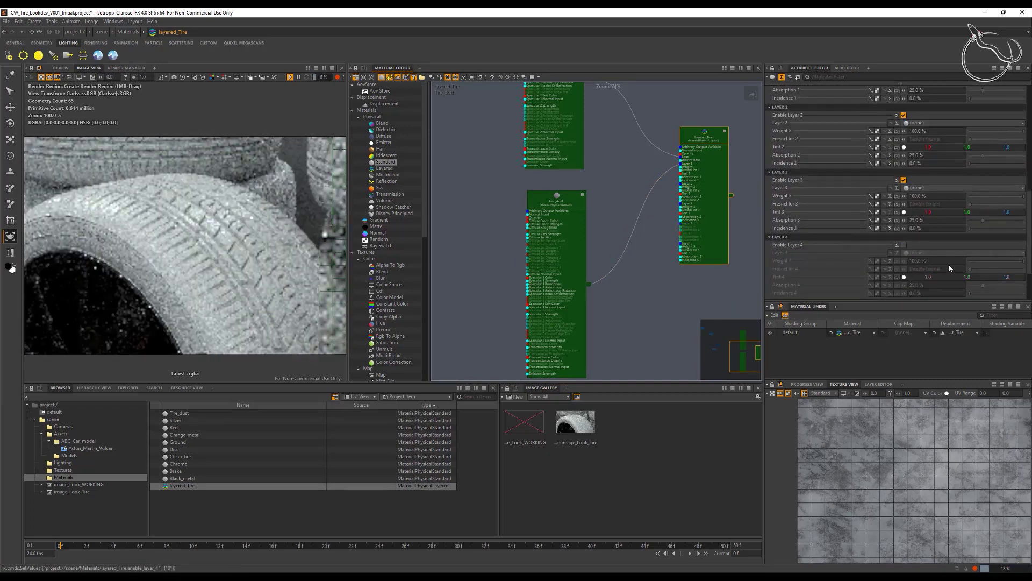
pyautogui.scroll(-2, 936, 258)
pyautogui.click(904, 257)
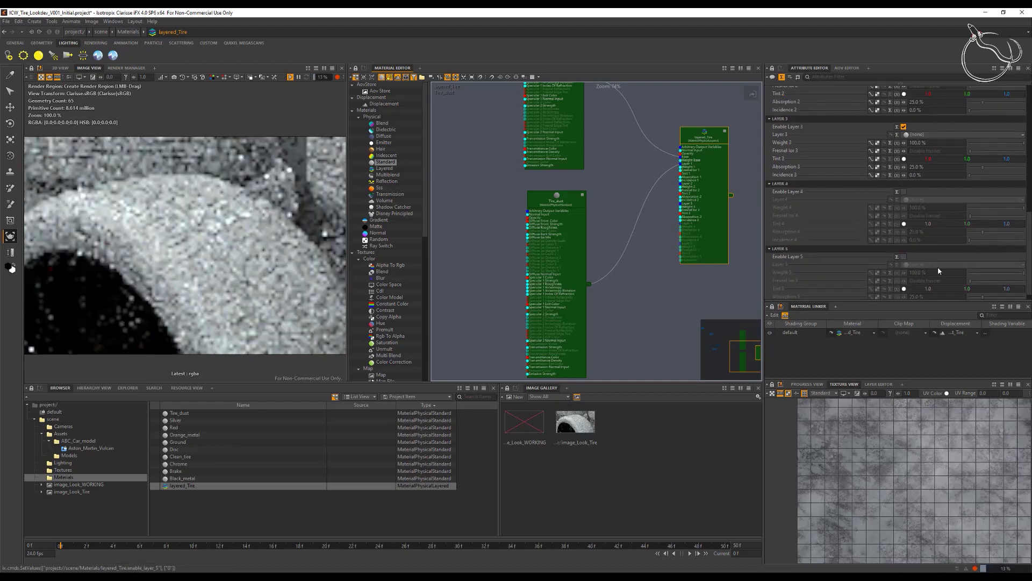
pyautogui.scroll(-1, 903, 277)
pyautogui.scroll(3, 850, 188)
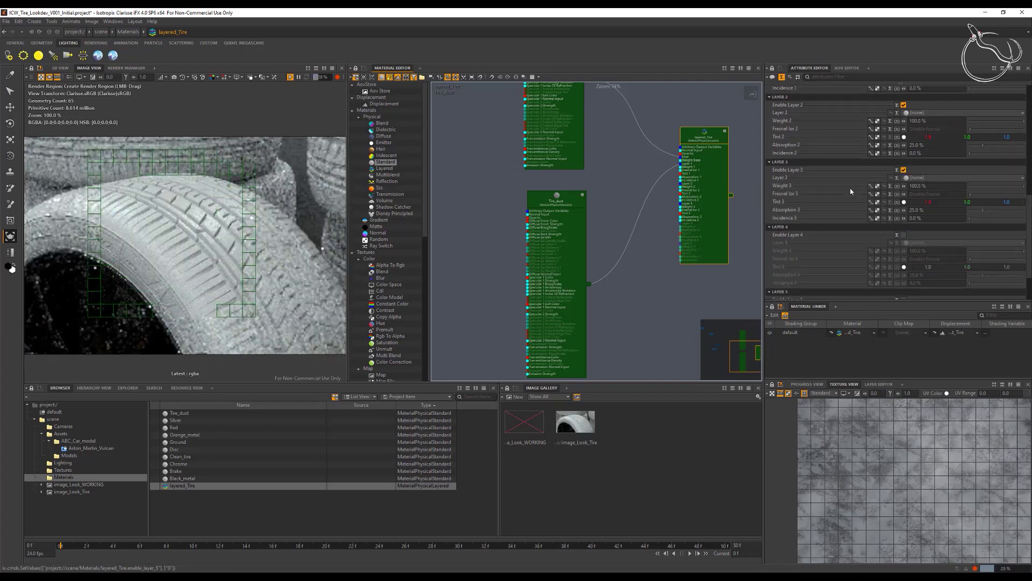
# Move the layered_Tire node down beside Tire_dust and leave it expanded with its inputs showing
pyautogui.click(724, 132)
pyautogui.moveTo(709, 137); pyautogui.dragTo(702, 189)
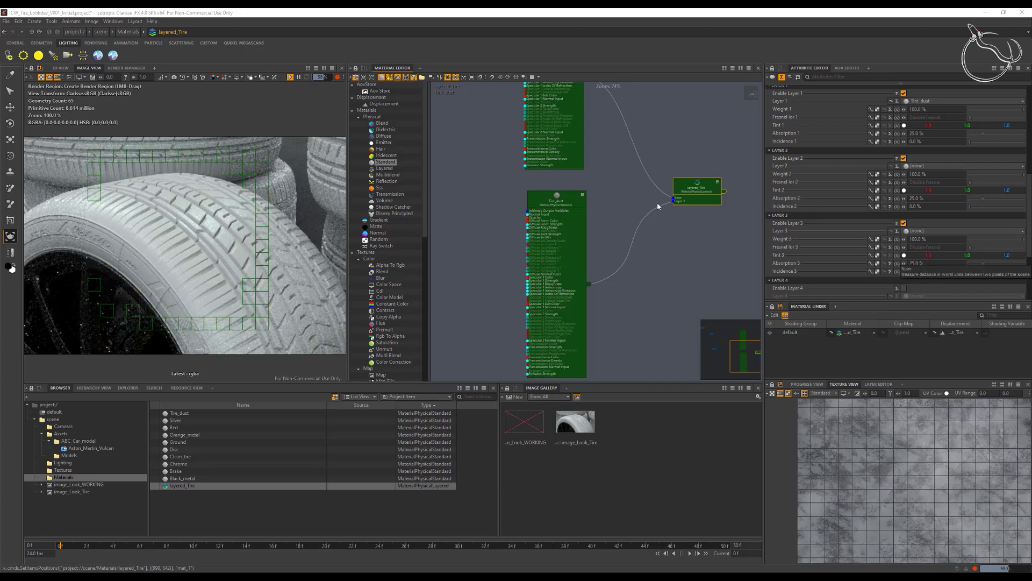
pyautogui.click(717, 182)
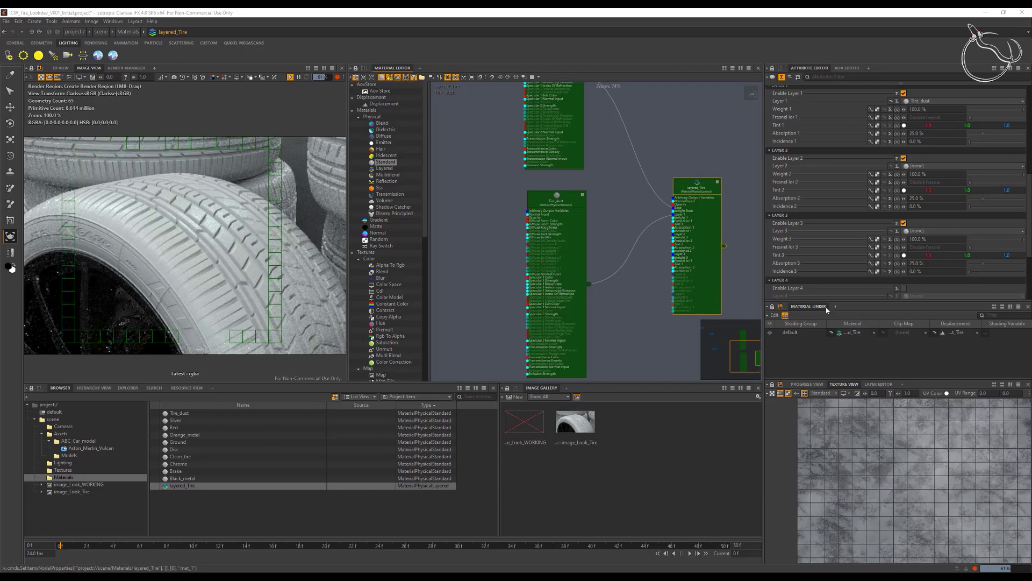
# Bring the Tire_Displace_Mask texture into the graph below Tire_dust and connect it to Weight 1 of layered_Tire
pyautogui.click(64, 470)
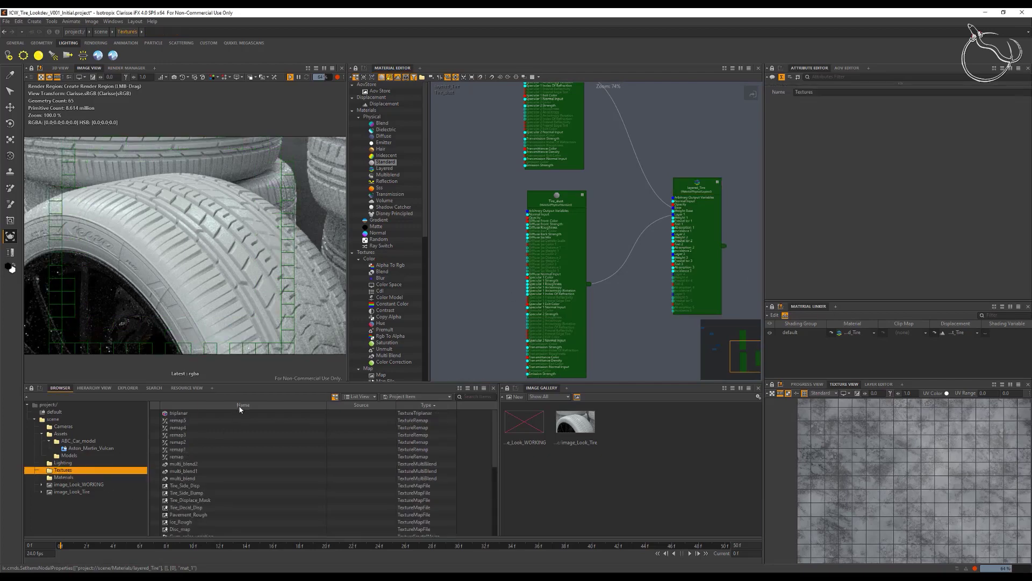
pyautogui.click(190, 500)
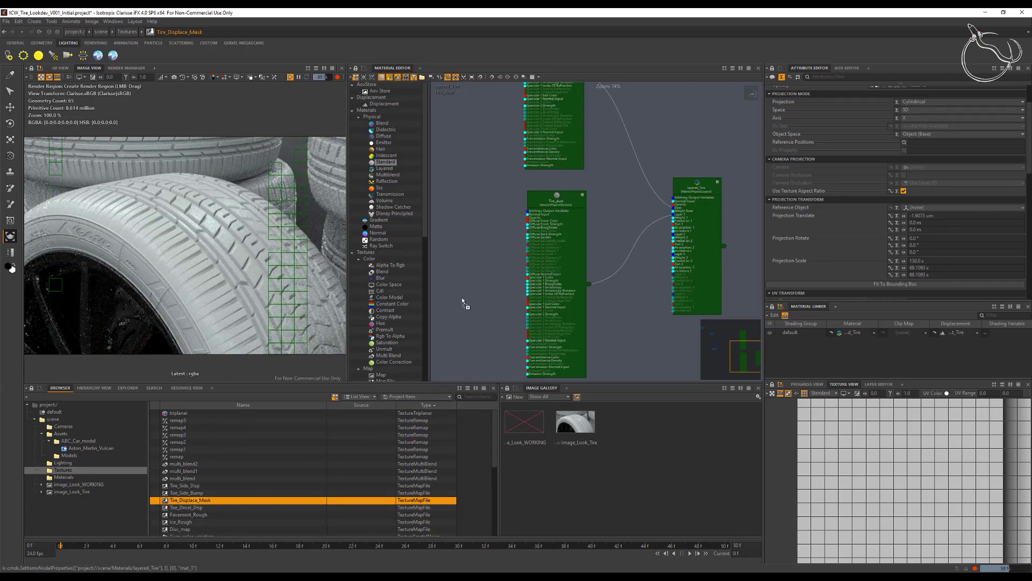
pyautogui.click(624, 320)
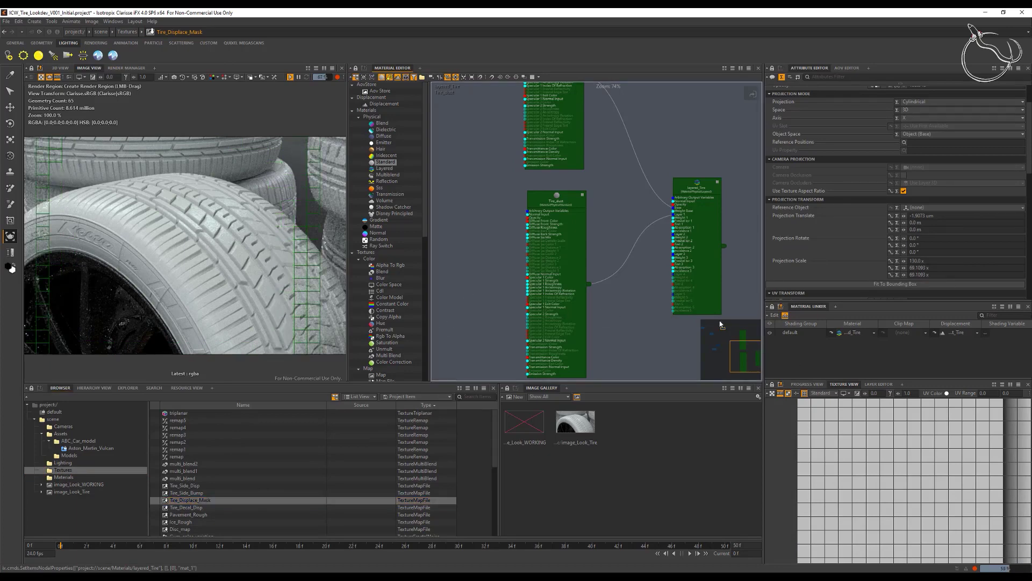
pyautogui.moveTo(738, 352); pyautogui.dragTo(727, 337)
pyautogui.moveTo(475, 124); pyautogui.dragTo(552, 366)
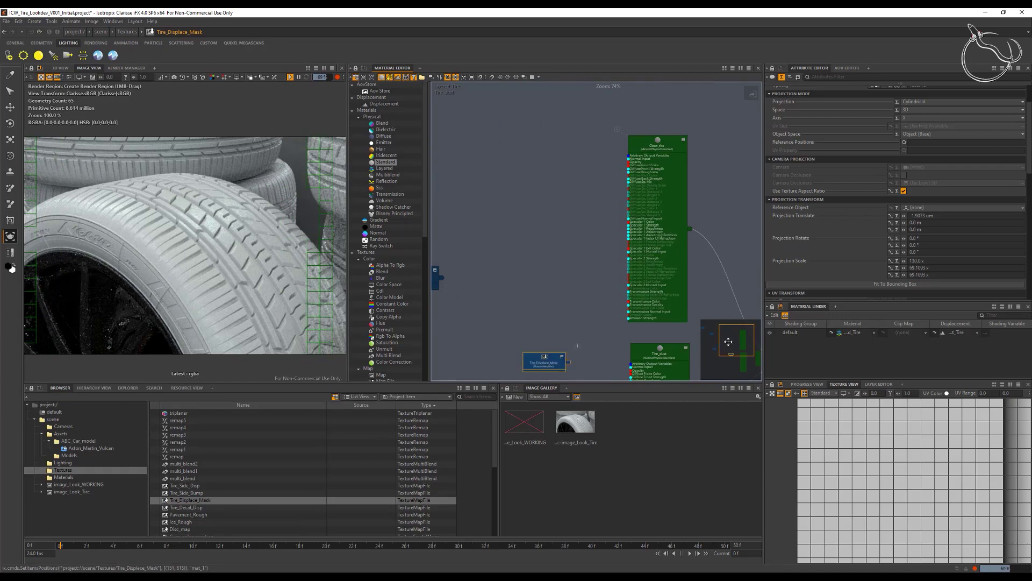
pyautogui.moveTo(728, 341); pyautogui.dragTo(735, 366)
pyautogui.moveTo(479, 127); pyautogui.dragTo(711, 130)
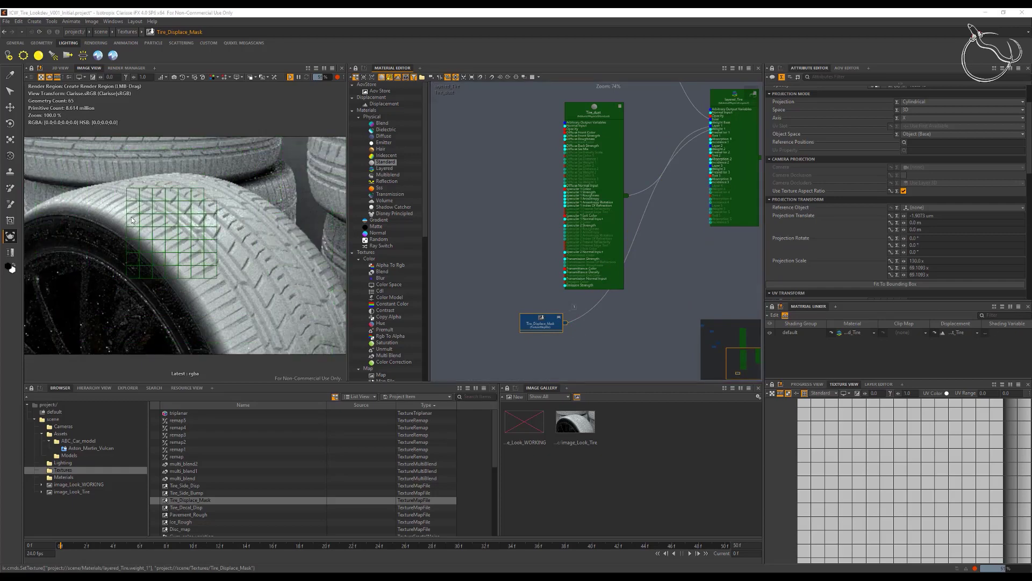
pyautogui.moveTo(539, 324); pyautogui.dragTo(556, 341)
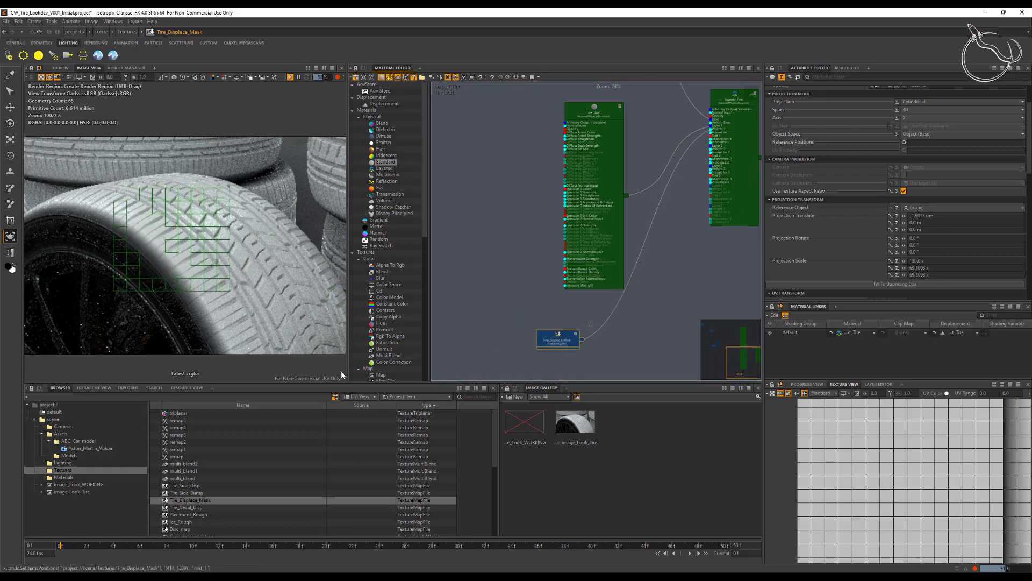
# Insert a Remap texture between Tire_Displace_Mask and the Weight 1 input of layered_Tire
pyautogui.scroll(-10, 423, 341)
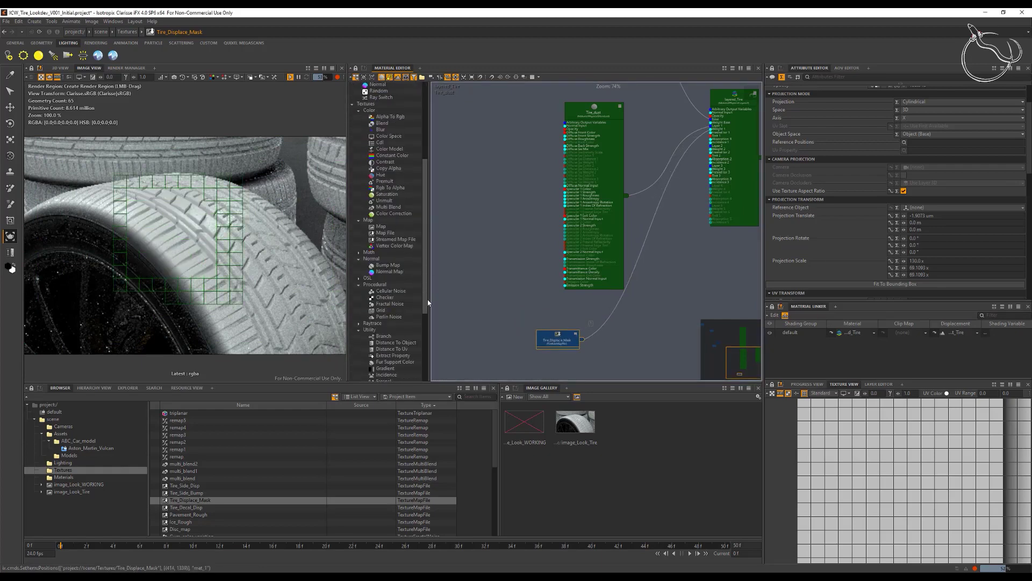
pyautogui.scroll(-5, 423, 344)
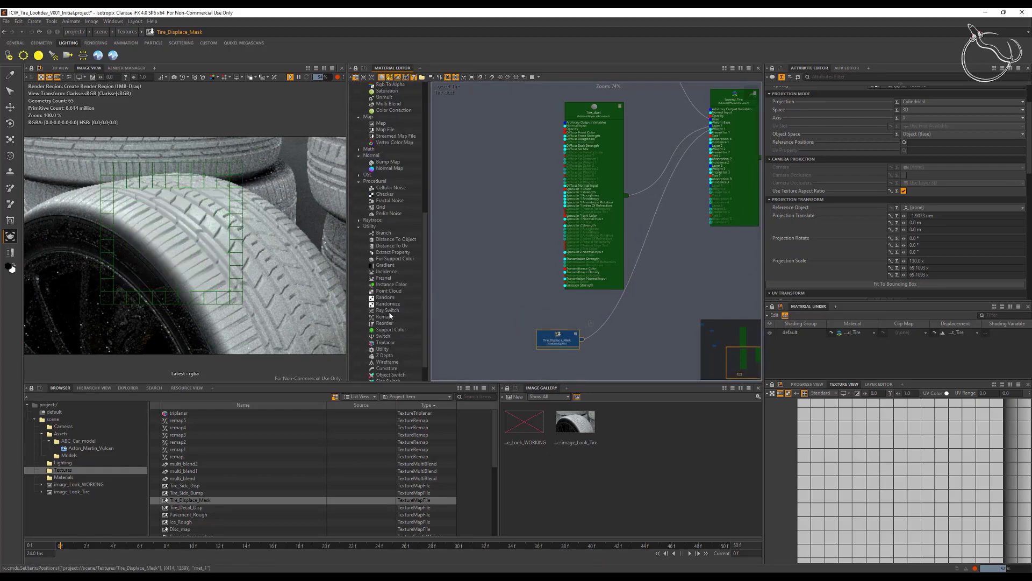
pyautogui.moveTo(383, 317); pyautogui.dragTo(614, 308)
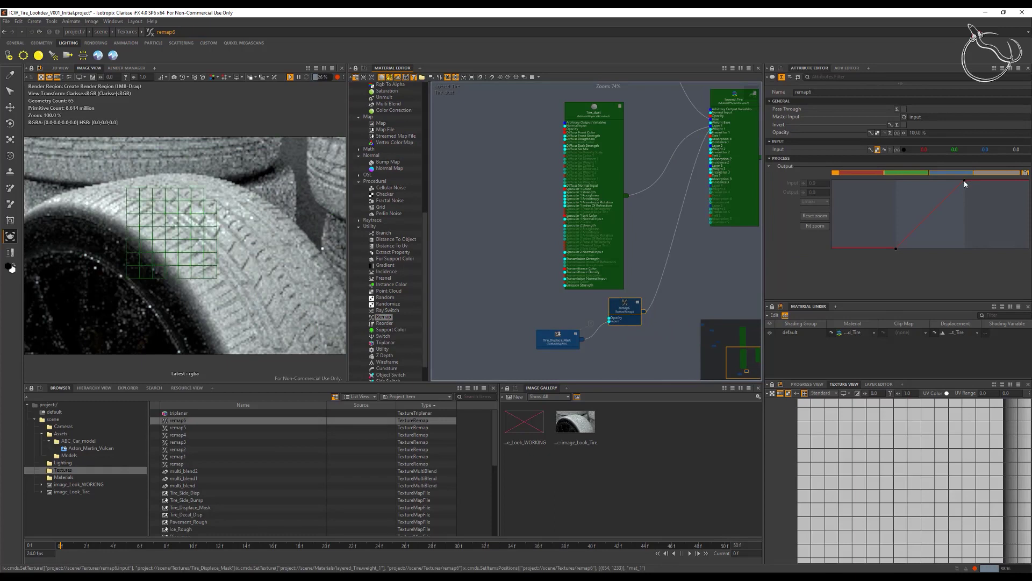
# Try an output of 0.1 on the remap curve's end point, and restore the output to 1
pyautogui.click(965, 181)
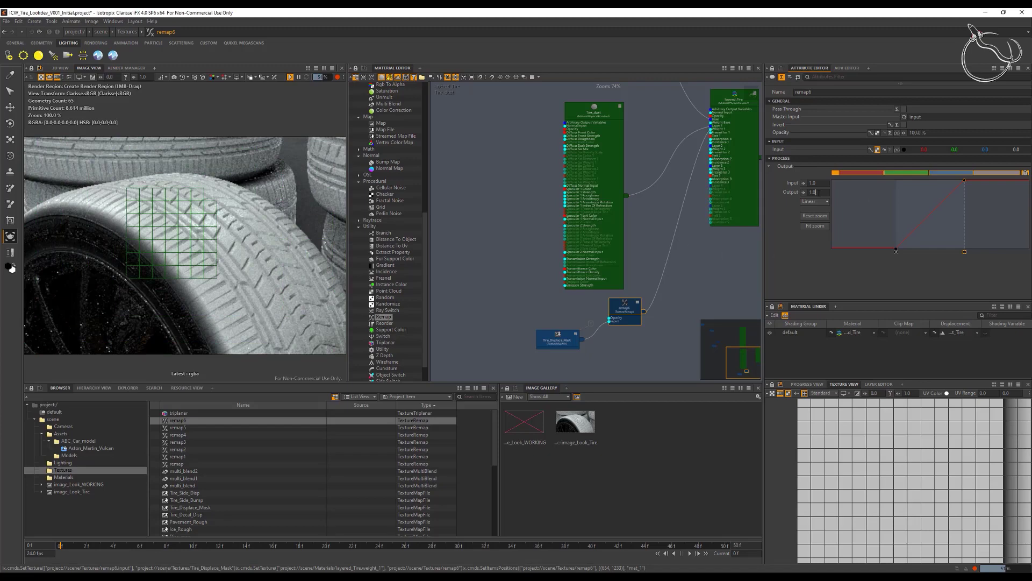
pyautogui.write('1')
pyautogui.press('Return')
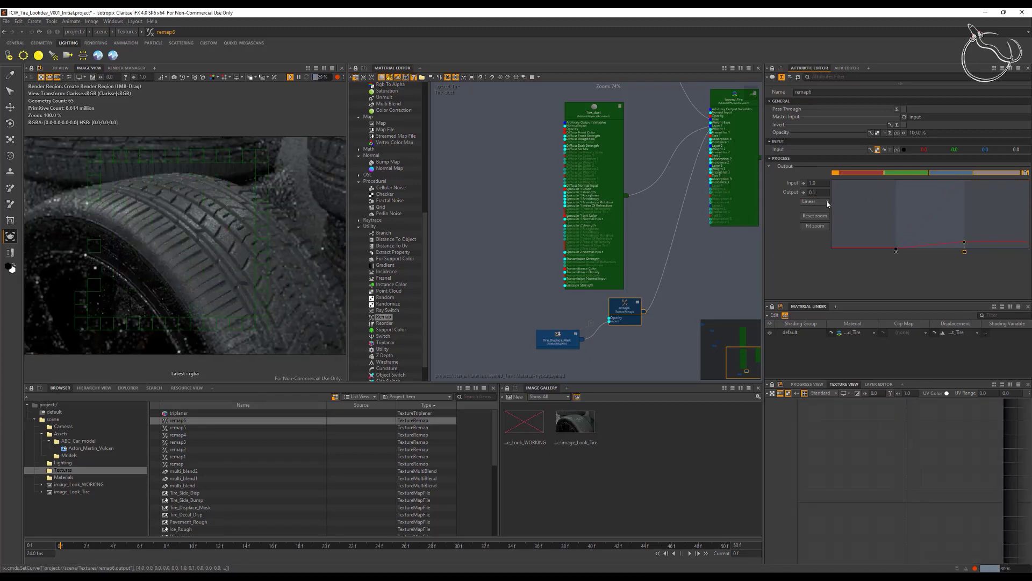
pyautogui.doubleClick(813, 192)
pyautogui.write('1')
pyautogui.press('Return')
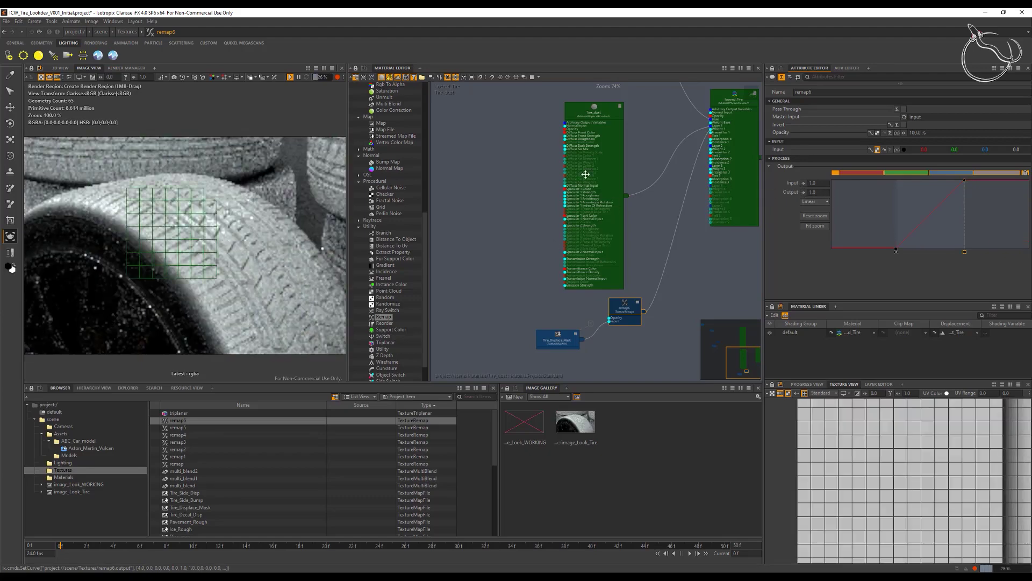
# Set Tire_dust's Specular 1 Strength to 0% and connect a new Multiply texture to its Diffuse Front Color
pyautogui.click(594, 112)
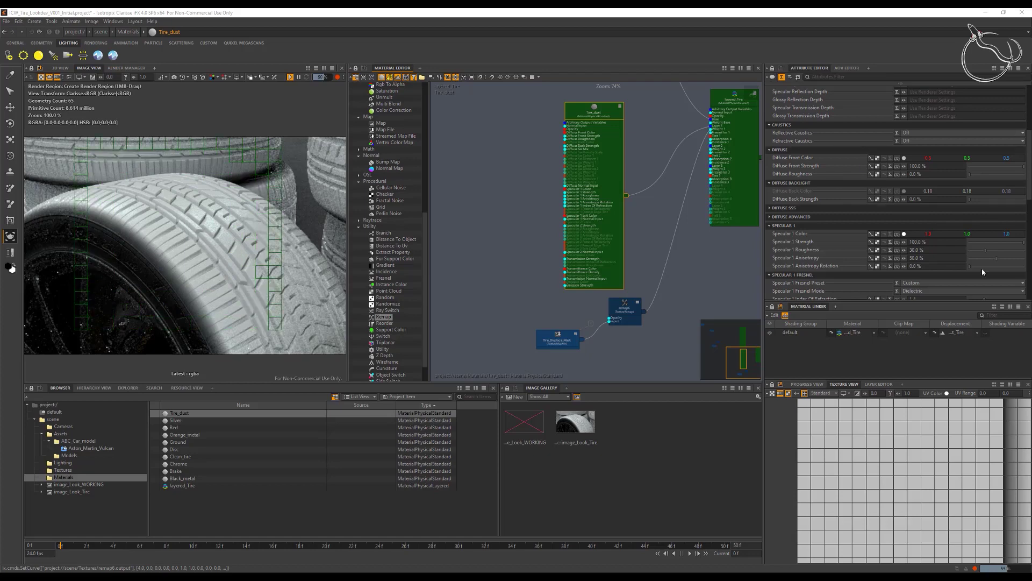
pyautogui.moveTo(974, 242); pyautogui.dragTo(953, 242)
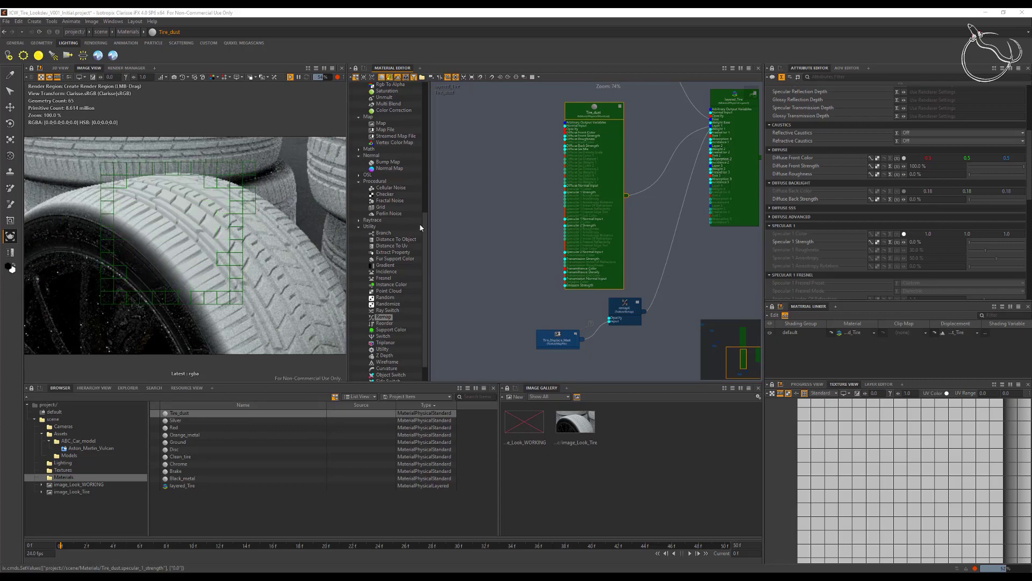
pyautogui.scroll(2, 425, 228)
pyautogui.click(359, 176)
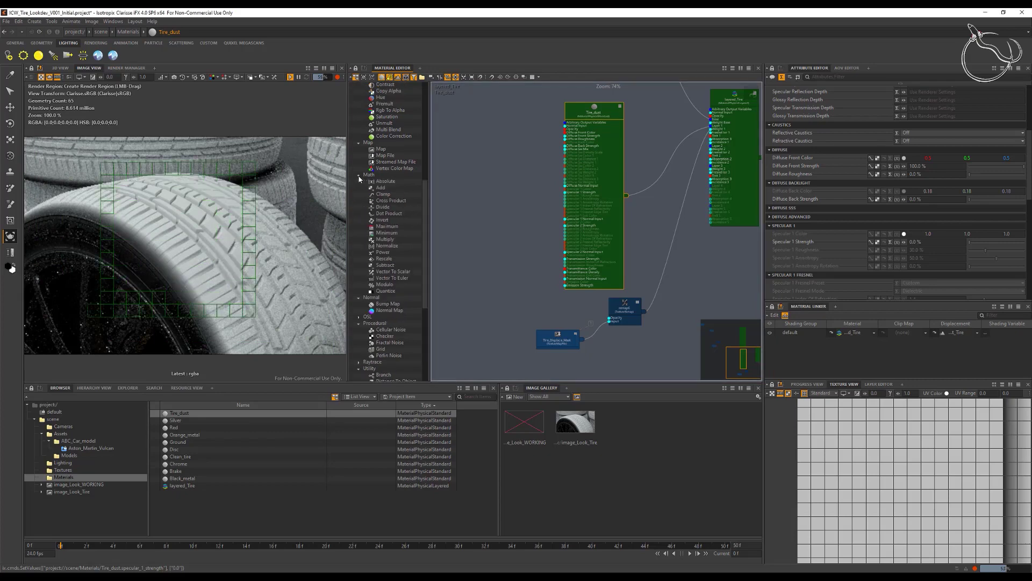
pyautogui.moveTo(389, 241); pyautogui.dragTo(567, 136)
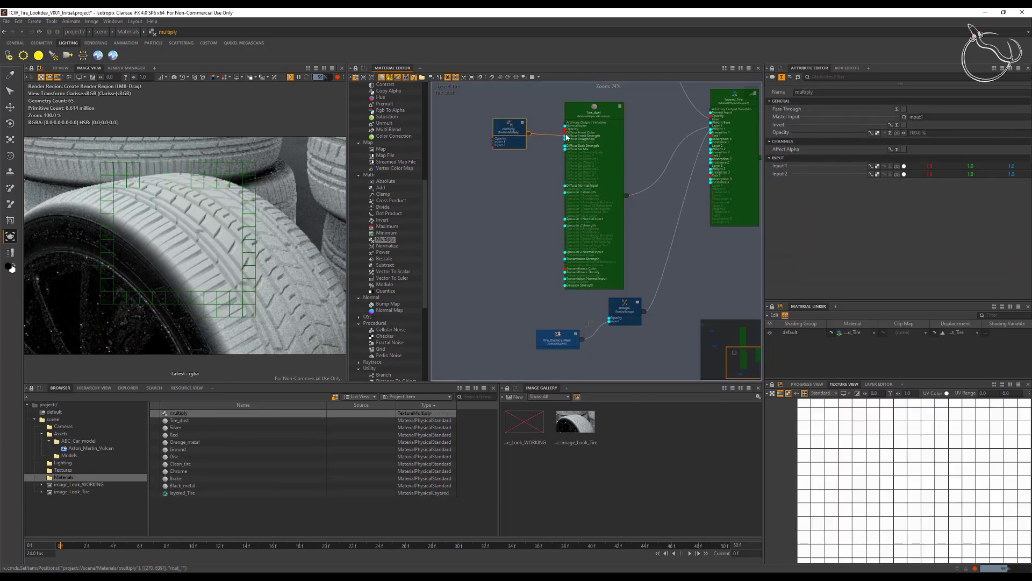
# Collapse the Tire_dust node to its connected input and shift it and the multiply node closer to layered_Tire
pyautogui.click(595, 107)
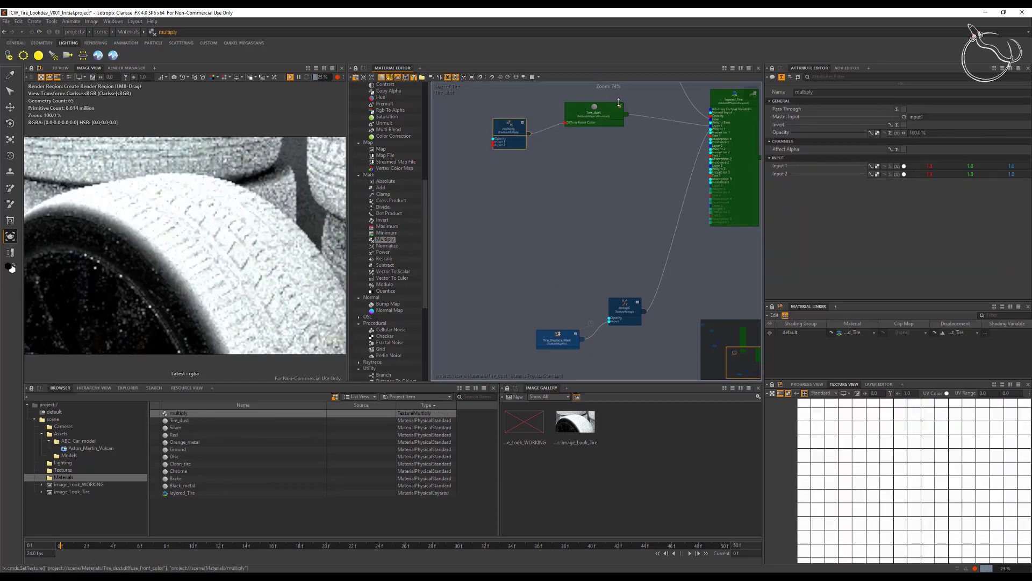
pyautogui.moveTo(597, 112); pyautogui.dragTo(627, 135)
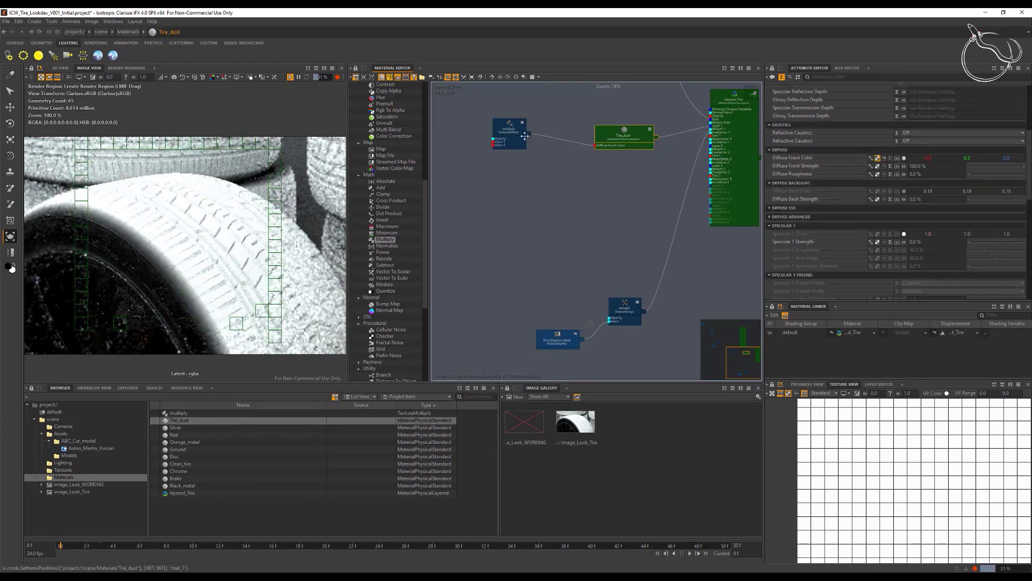
pyautogui.moveTo(498, 127); pyautogui.dragTo(532, 136)
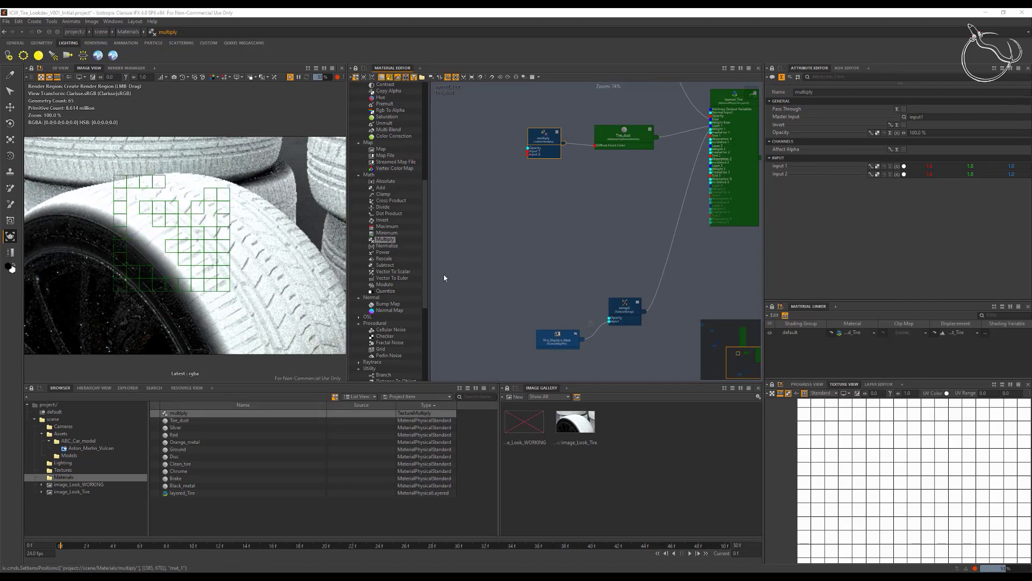
# Add a raytraced Occlusion texture, feed it into the multiply node, and collapse the occlusion node
pyautogui.moveTo(424, 292); pyautogui.dragTo(526, 155)
pyautogui.scroll(-2, 425, 321)
pyautogui.click(359, 298)
pyautogui.click(486, 167)
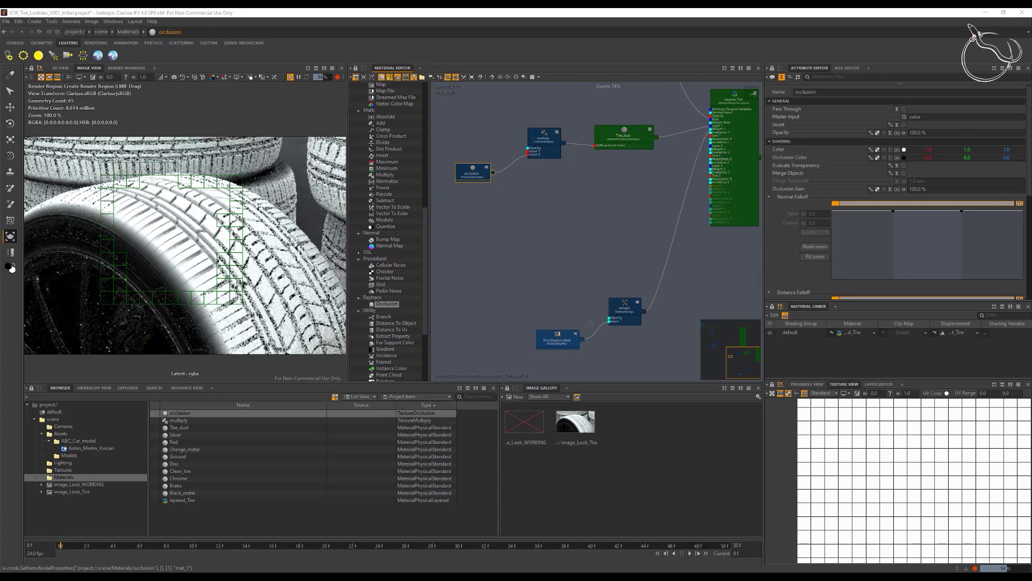
# Set the occlusion texture's radius to 1 m and its sampling quality to 8
pyautogui.scroll(-3, 945, 211)
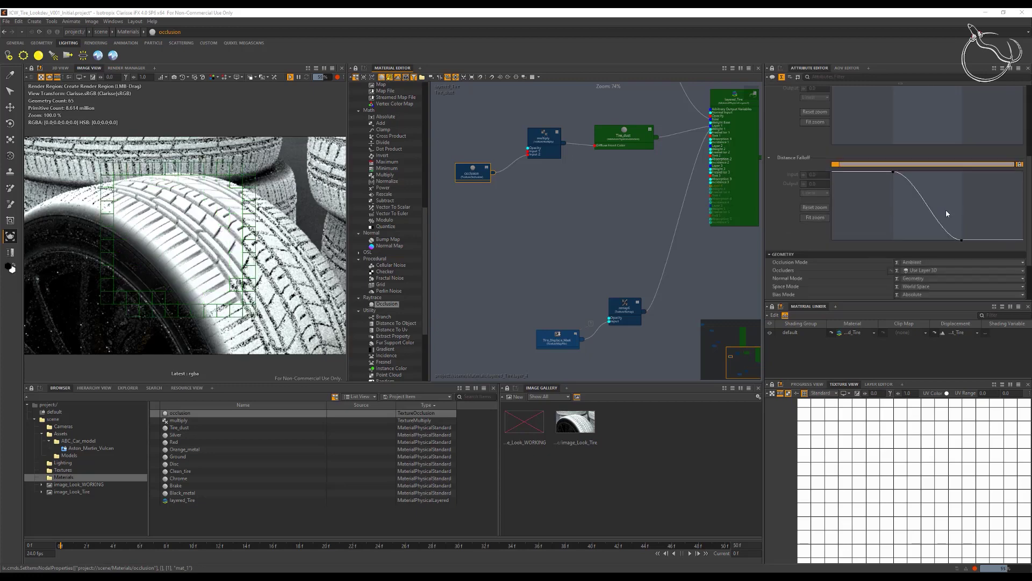
pyautogui.scroll(-2, 947, 210)
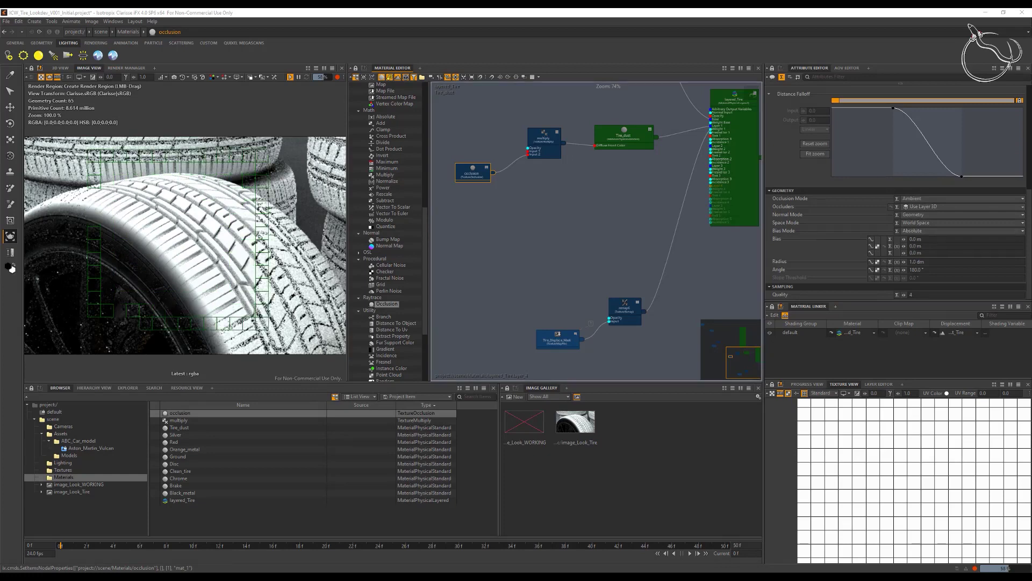
pyautogui.click(931, 262)
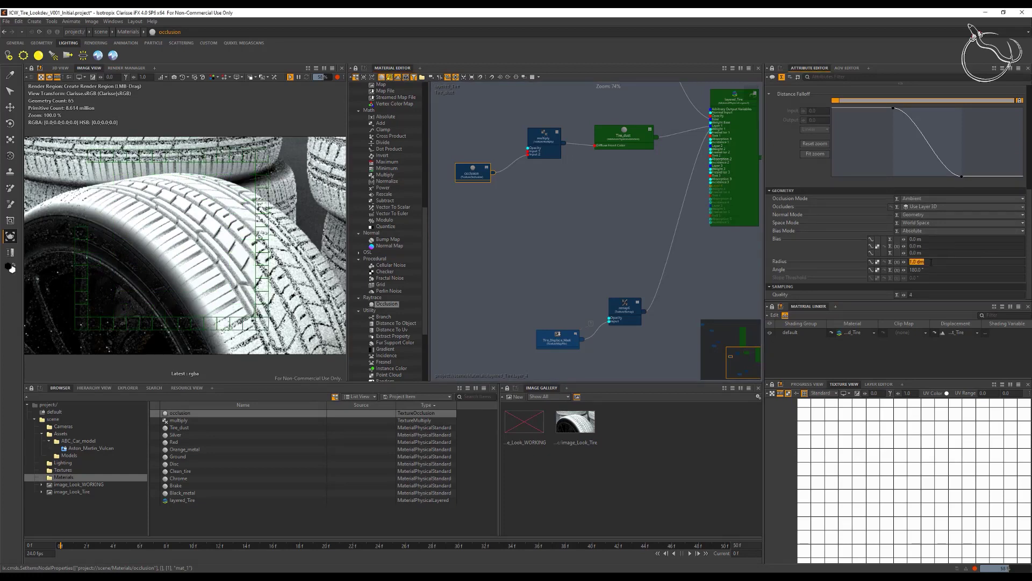
pyautogui.write('1')
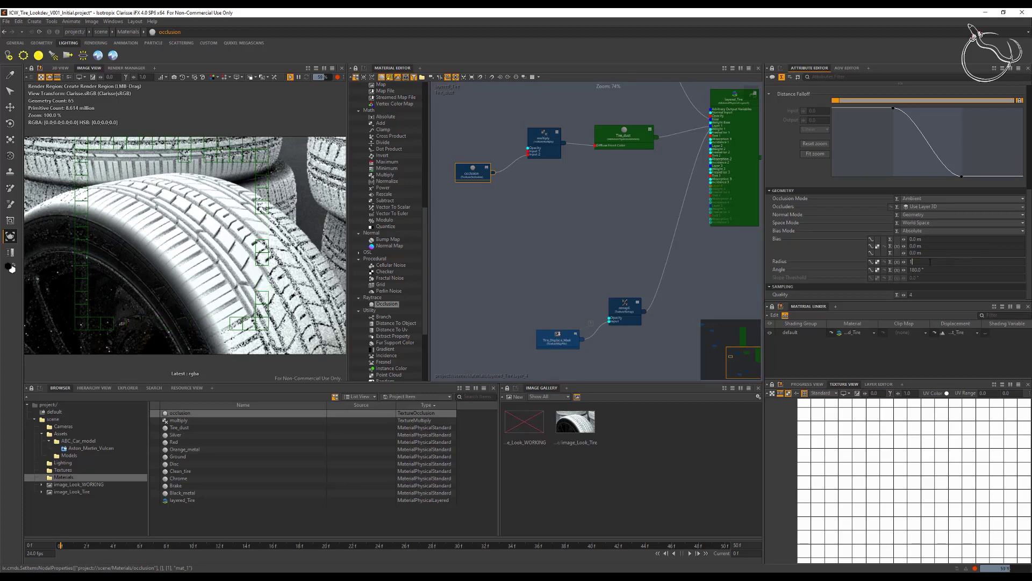
pyautogui.press('Tab')
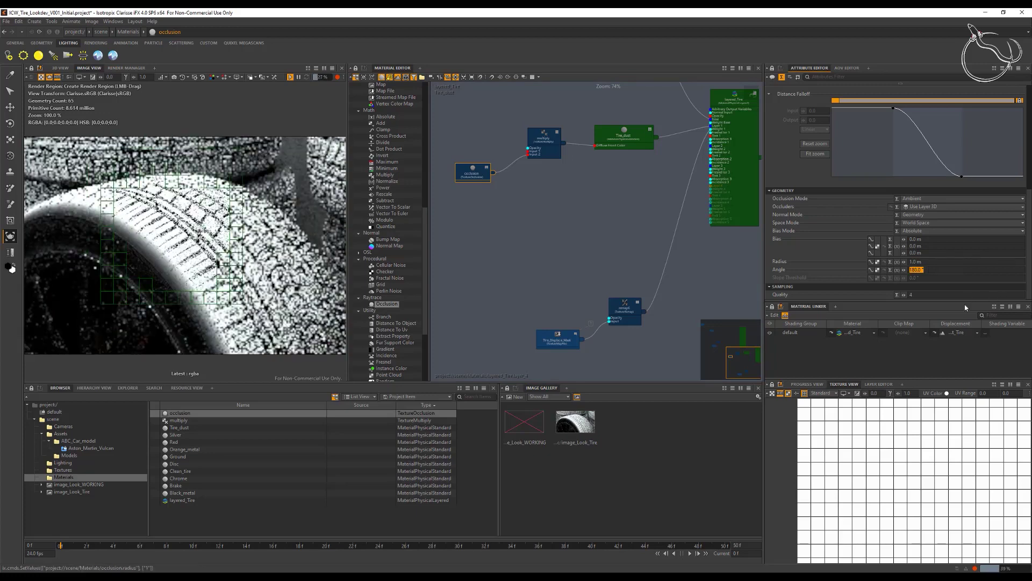
pyautogui.click(915, 296)
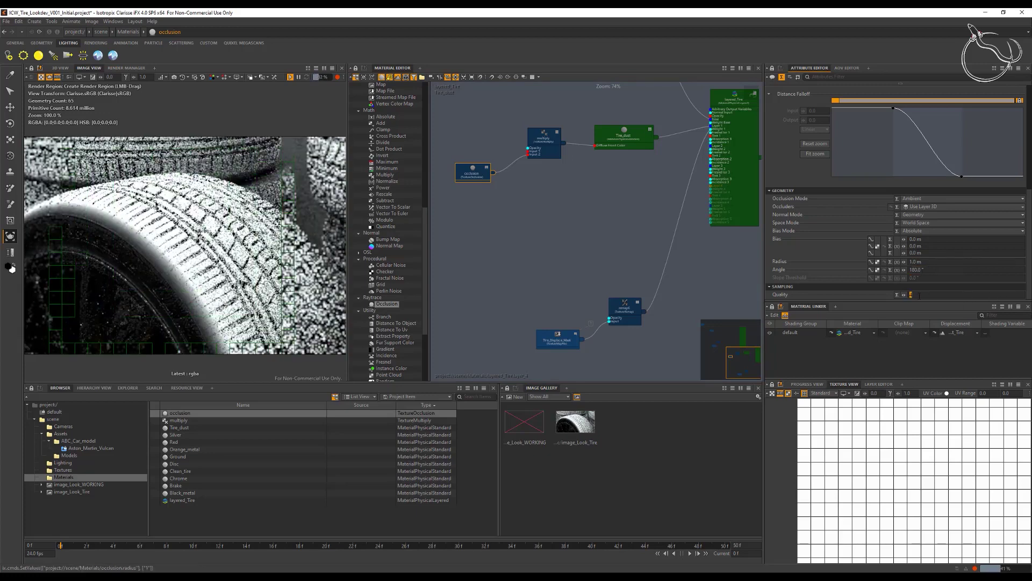
pyautogui.write('8')
pyautogui.press('Tab')
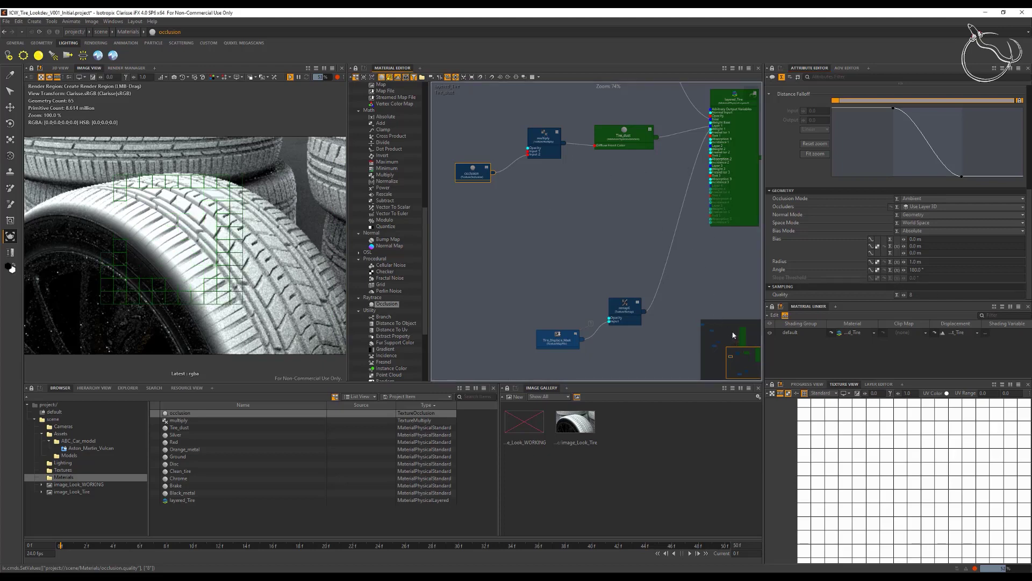
# Add a Color Correction texture, connect it to the multiply node's Input 1, and place it above the occlusion node
pyautogui.moveTo(730, 336); pyautogui.dragTo(726, 340)
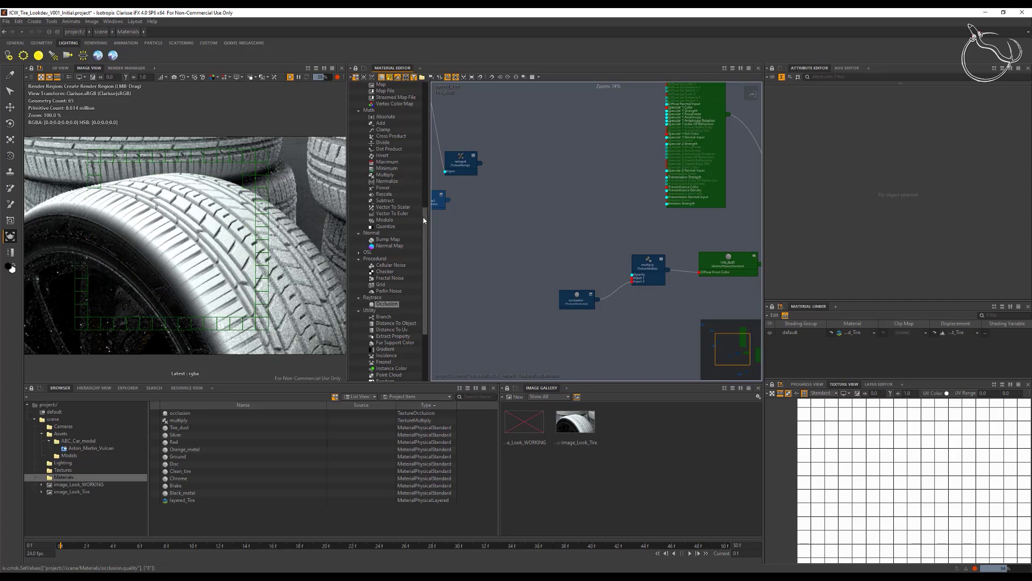
pyautogui.moveTo(424, 220); pyautogui.dragTo(527, 230)
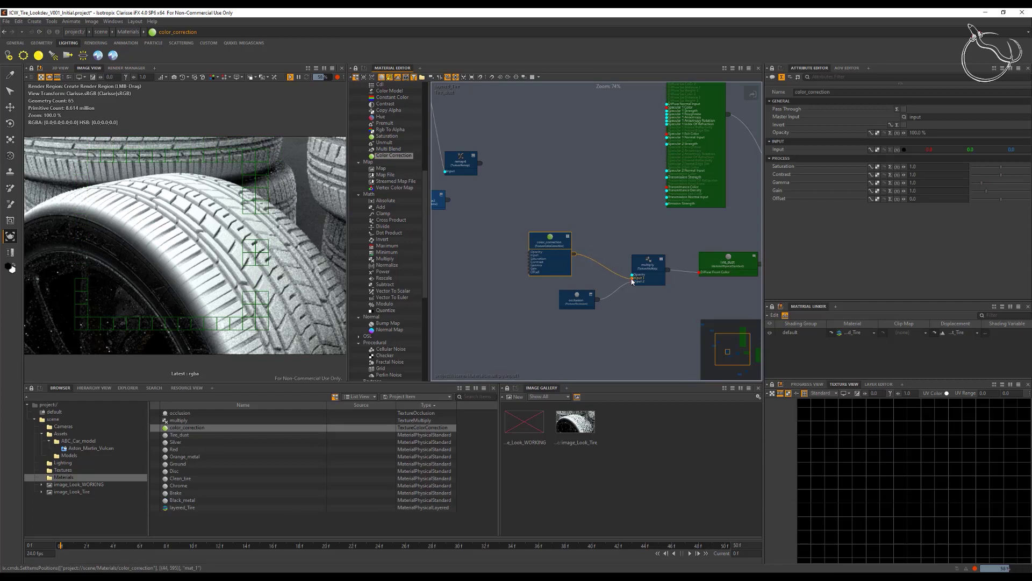
pyautogui.moveTo(632, 280); pyautogui.dragTo(632, 279)
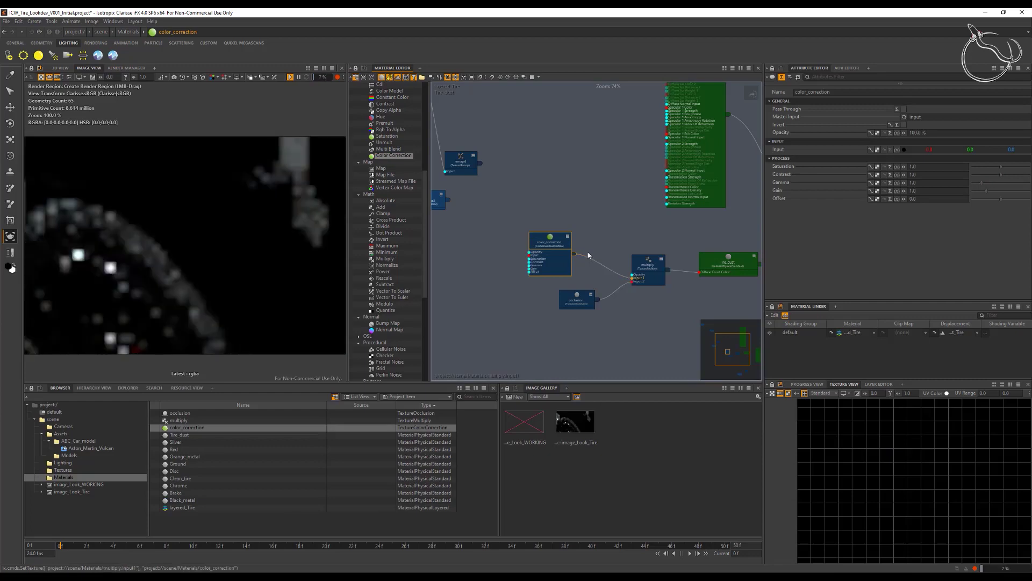
pyautogui.click(659, 263)
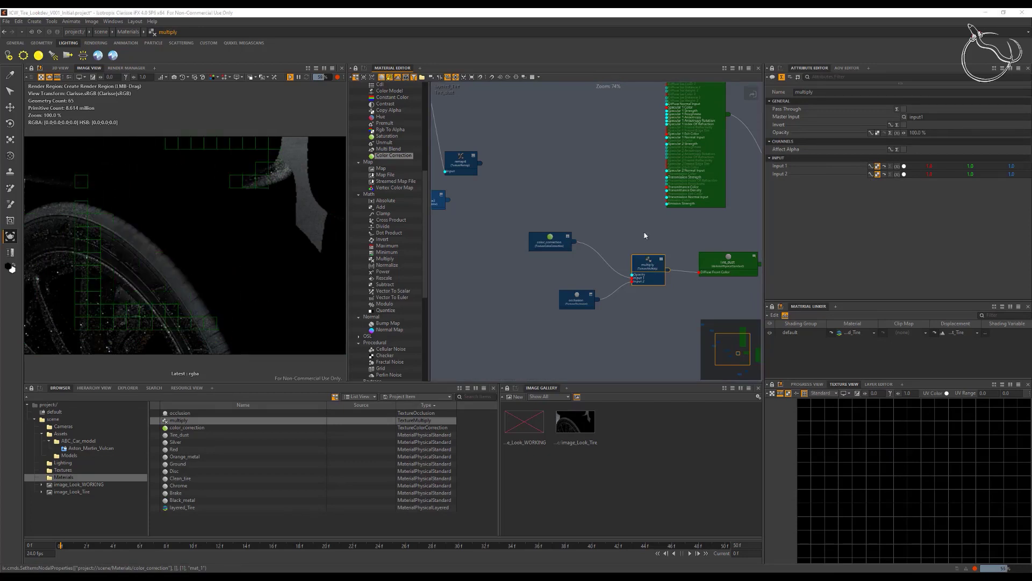
pyautogui.click(568, 237)
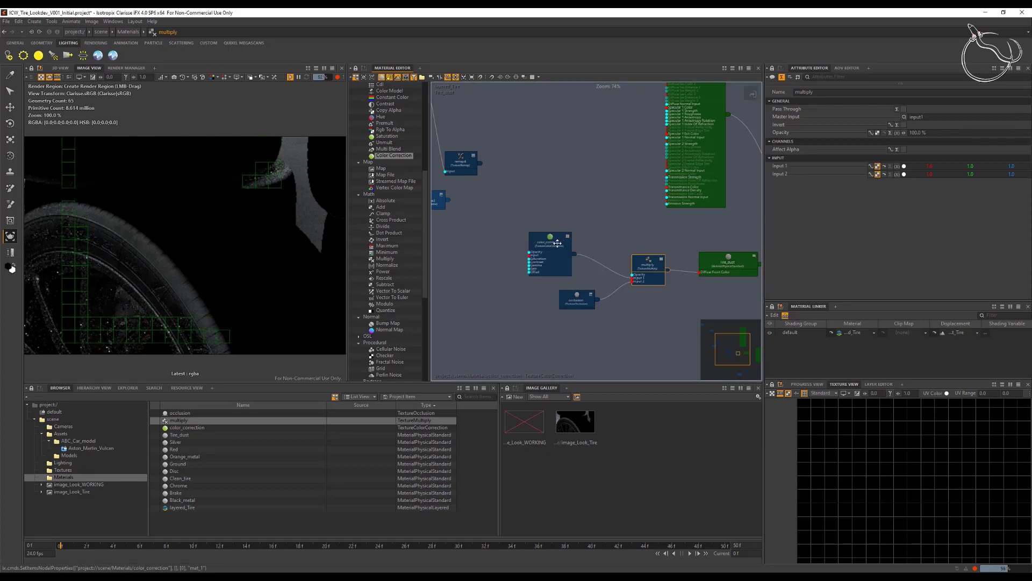
pyautogui.moveTo(557, 243); pyautogui.dragTo(579, 227)
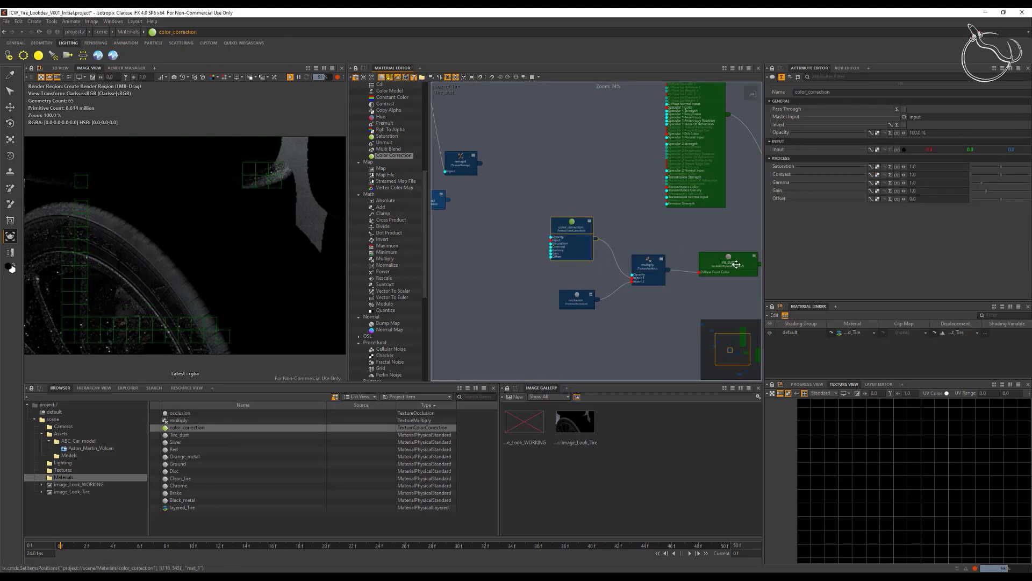
# Add a Blend texture, connect it to the color_correction node's Input, and place it just before that node
pyautogui.moveTo(720, 342); pyautogui.dragTo(713, 339)
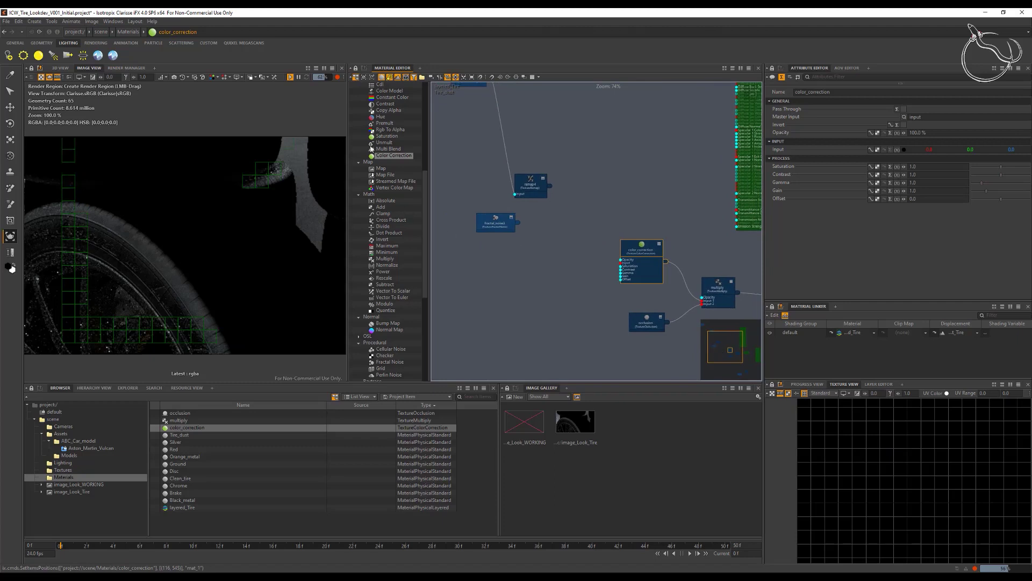
pyautogui.scroll(5, 423, 189)
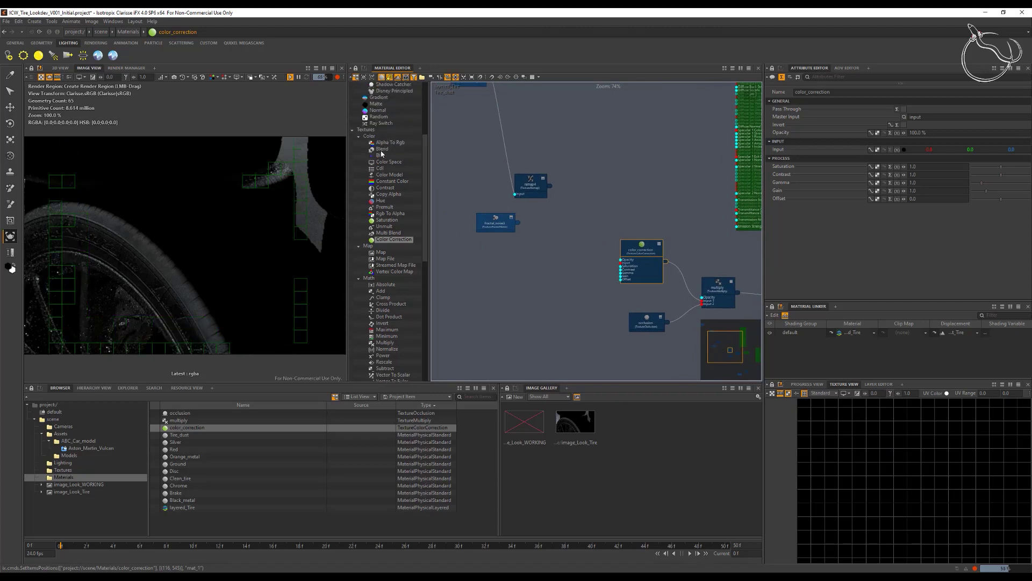
pyautogui.moveTo(394, 239); pyautogui.dragTo(525, 266)
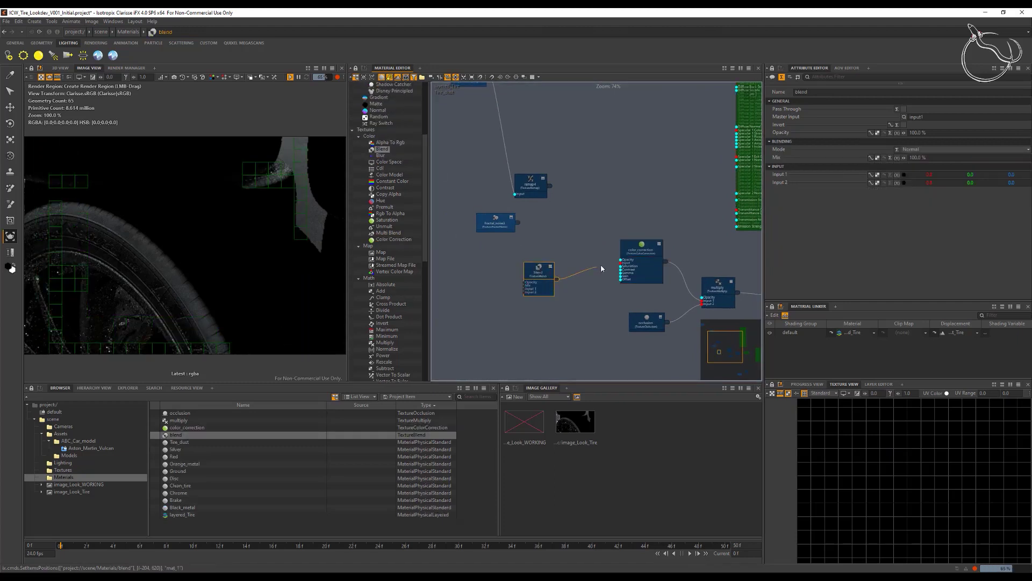
pyautogui.moveTo(618, 265); pyautogui.dragTo(617, 264)
pyautogui.moveTo(539, 275); pyautogui.dragTo(618, 265)
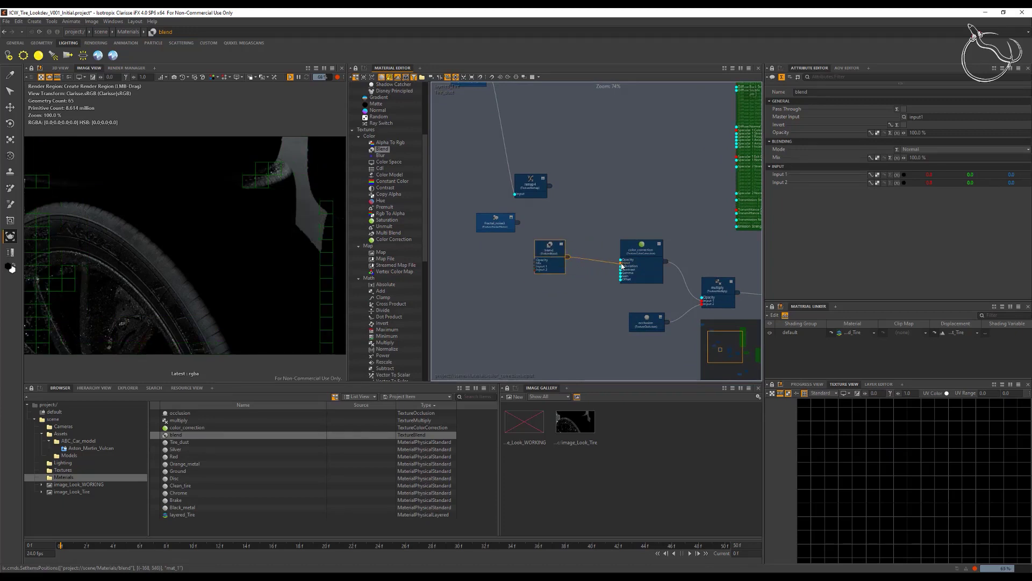
pyautogui.moveTo(549, 250); pyautogui.dragTo(564, 263)
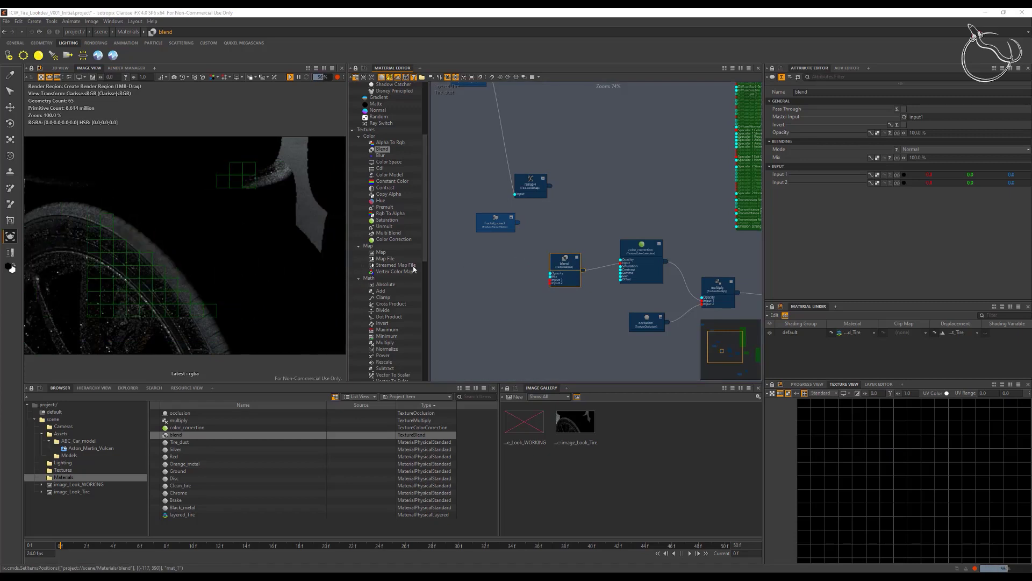
# Add a Fractal Noise texture and connect it to the blend node's Input 1
pyautogui.moveTo(425, 251); pyautogui.dragTo(431, 333)
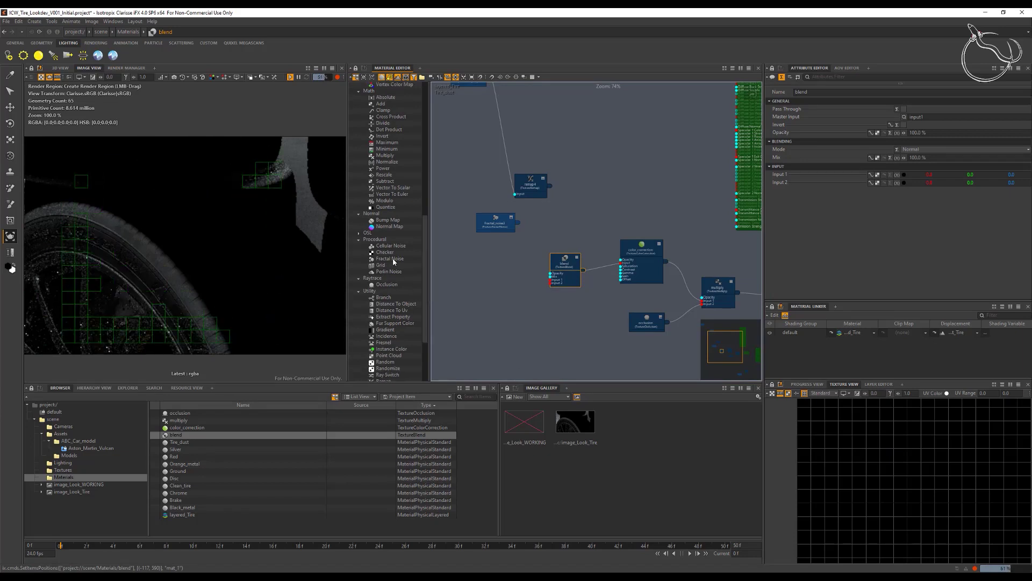
pyautogui.moveTo(392, 260); pyautogui.dragTo(474, 251)
pyautogui.click(528, 268)
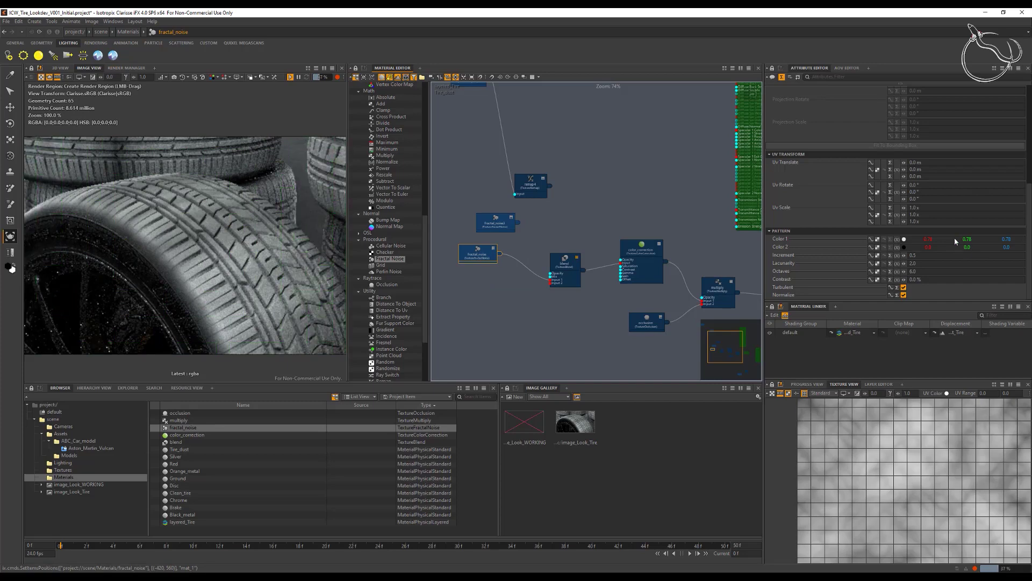
# Set the fractal noise's Color 1 to 1, 0.88, 0.6 for a warm dust tint
pyautogui.doubleClick(932, 243)
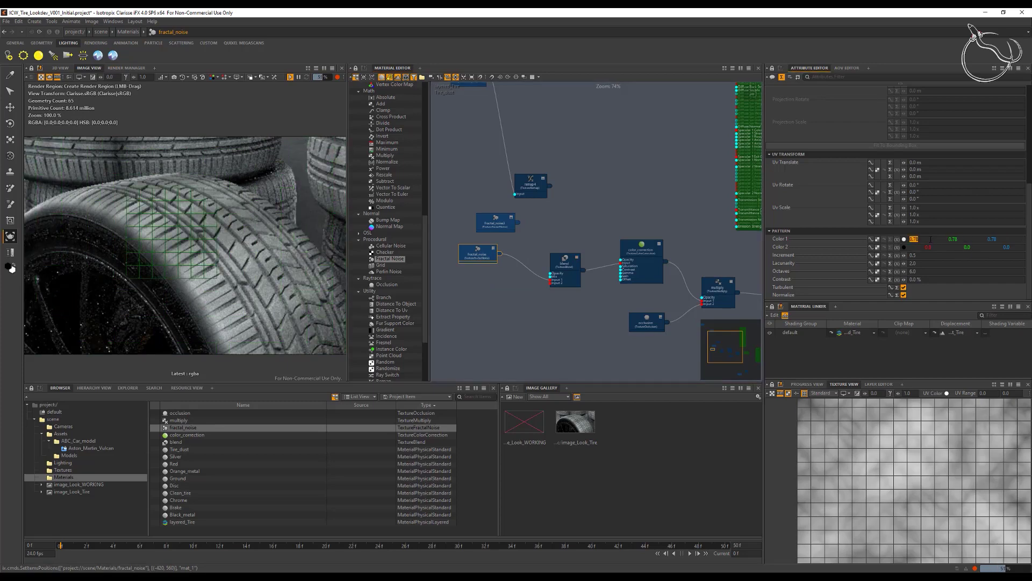
pyautogui.write('1')
pyautogui.press('Tab')
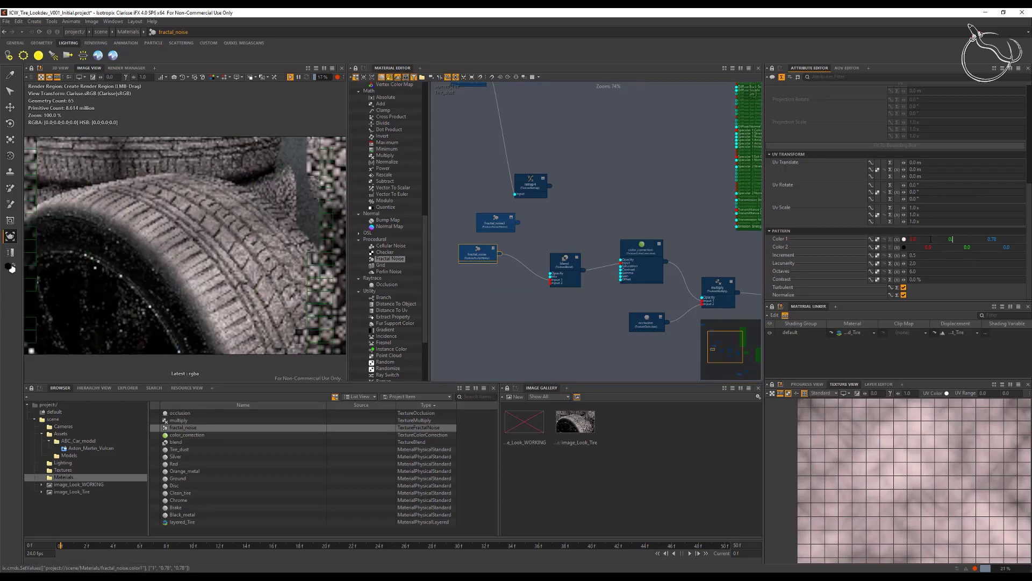
pyautogui.write('0.88')
pyautogui.press('Tab')
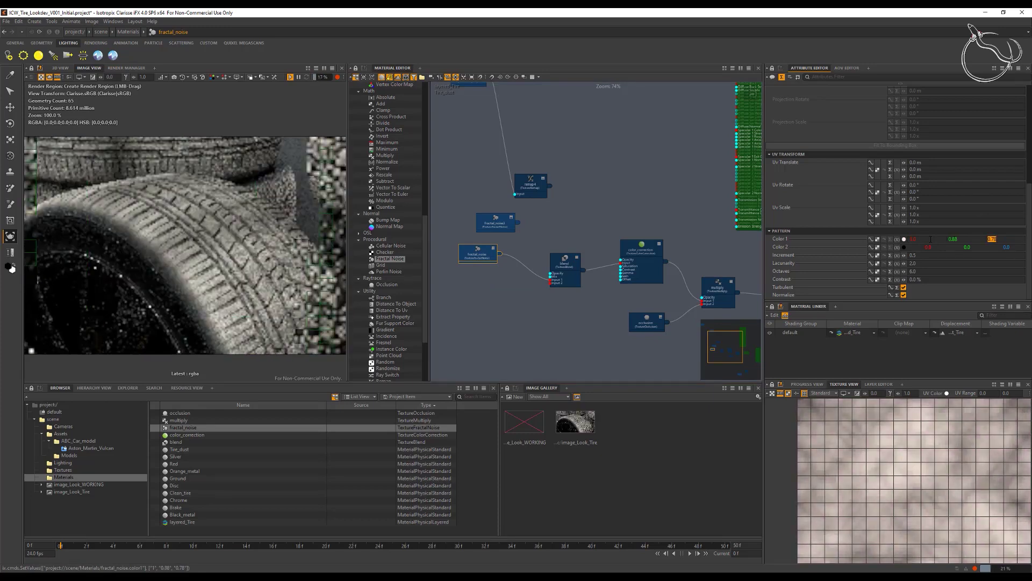
pyautogui.write('0.8')
pyautogui.press('BackSpace')
pyautogui.write('6')
pyautogui.press('Tab')
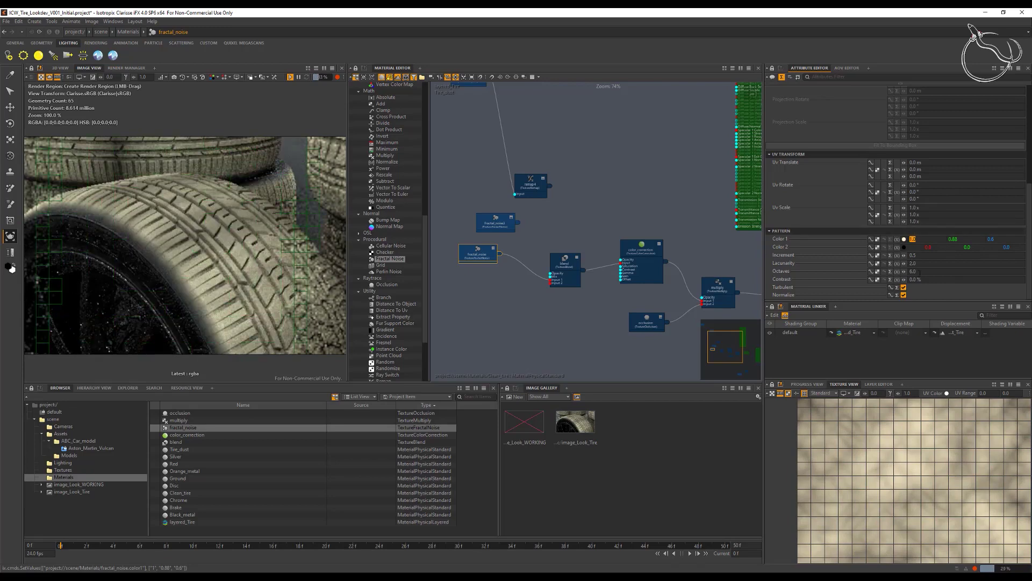
# Disable Turbulent on the fractal noise and set its Contrast to 75%
pyautogui.click(903, 287)
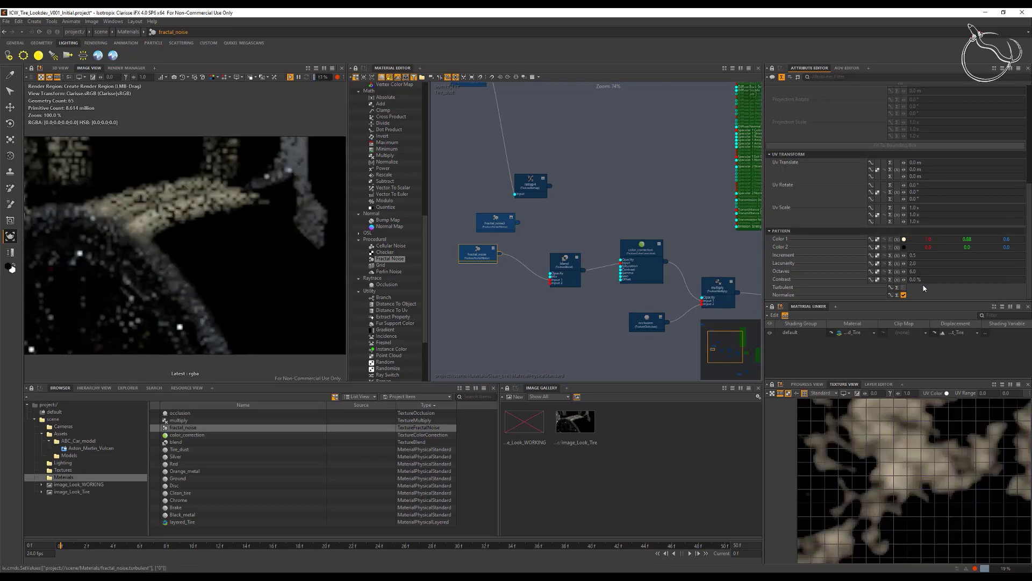
pyautogui.click(920, 280)
pyautogui.write('7')
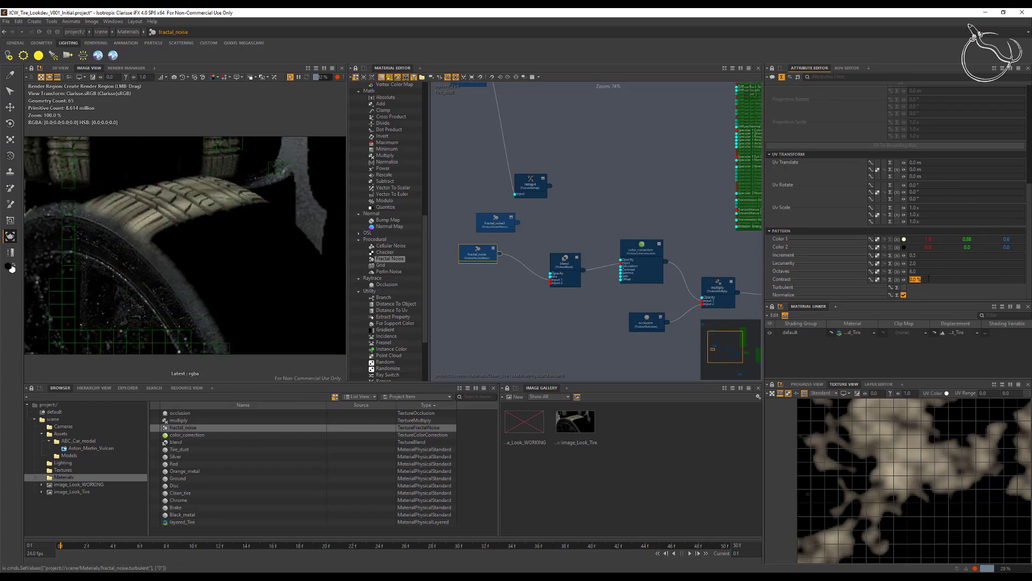
pyautogui.write('5')
pyautogui.press('Return')
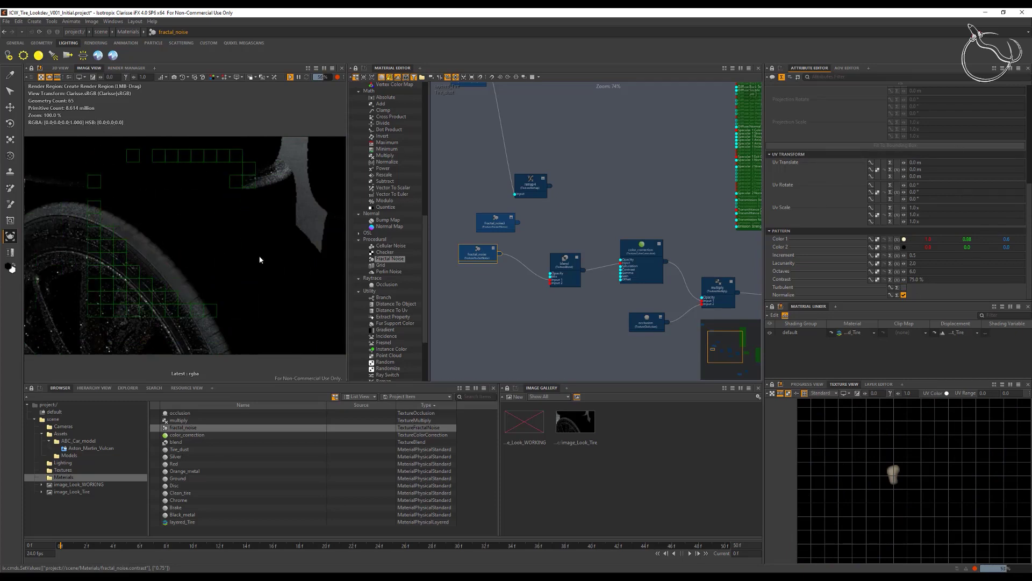
# Set the fractal noise's projection to Cylindrical and fit it to the bounding box of gum_sidewall_01
pyautogui.scroll(5, 946, 167)
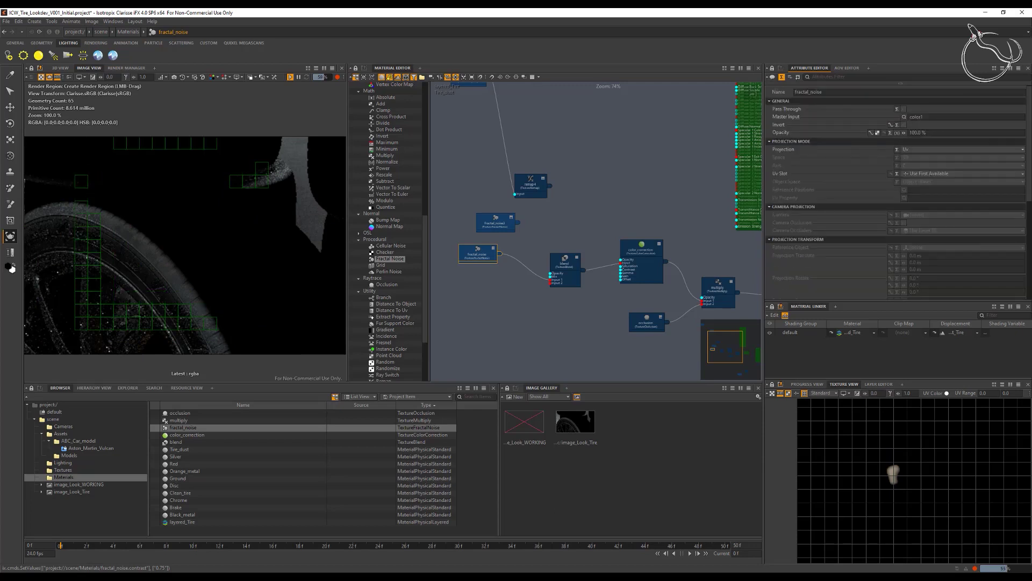
pyautogui.click(906, 150)
pyautogui.click(917, 168)
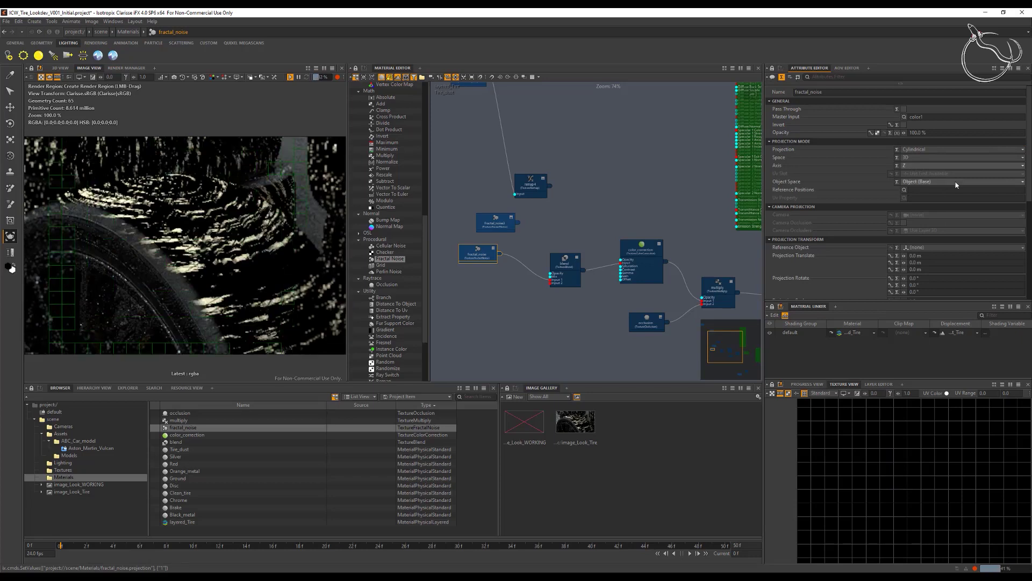
pyautogui.scroll(-3, 927, 224)
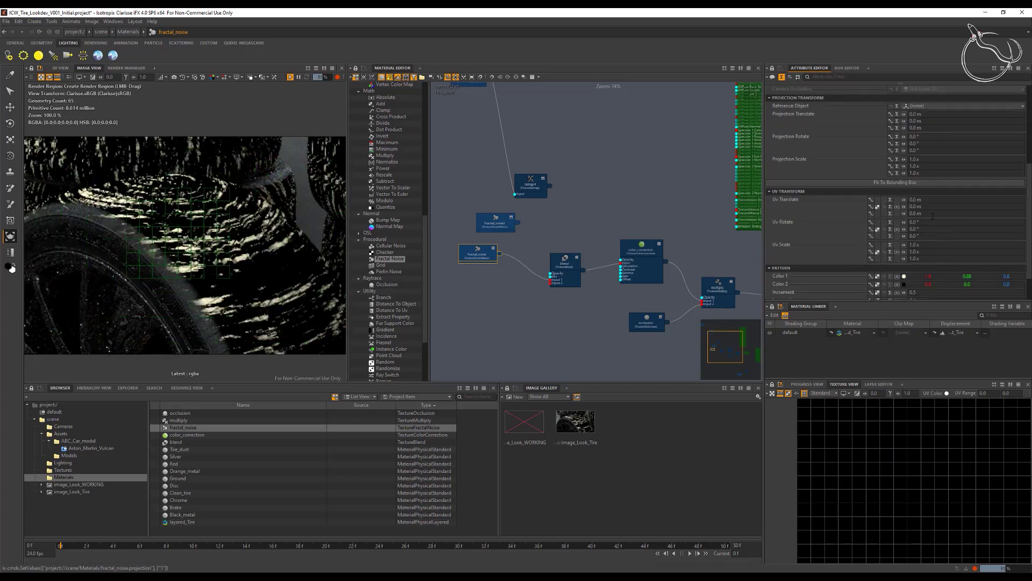
pyautogui.click(928, 184)
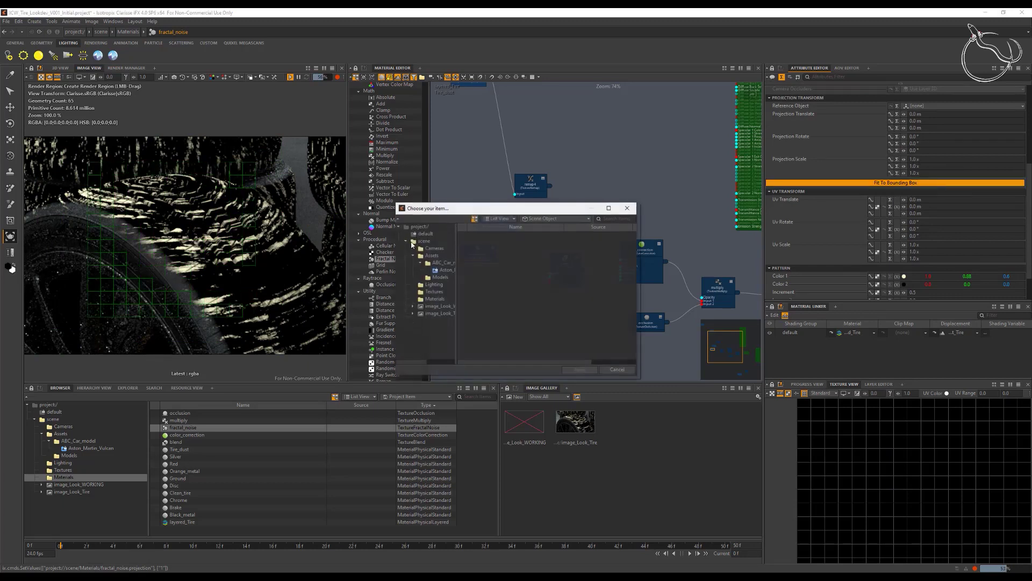
pyautogui.click(444, 270)
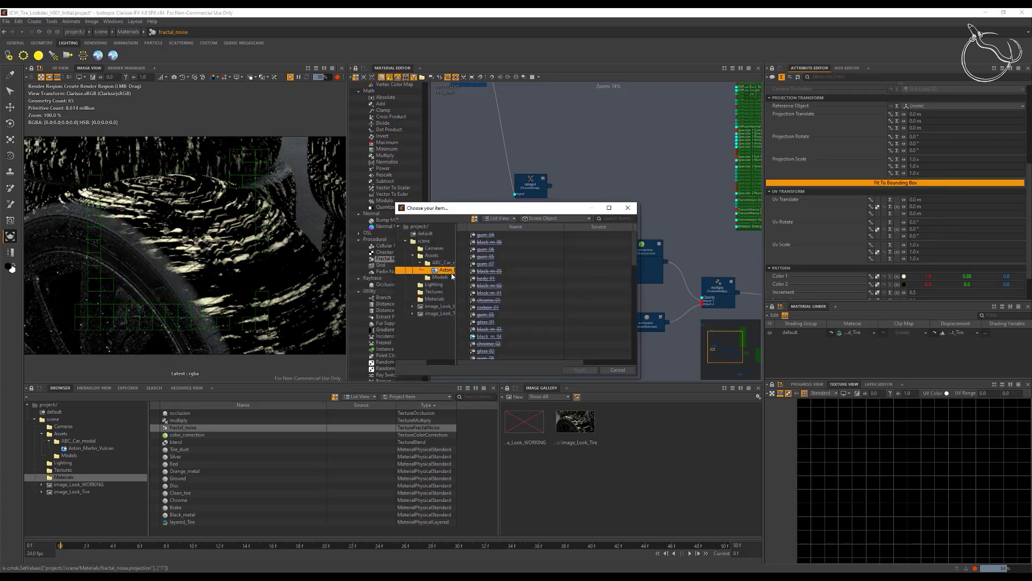
pyautogui.scroll(-5, 519, 305)
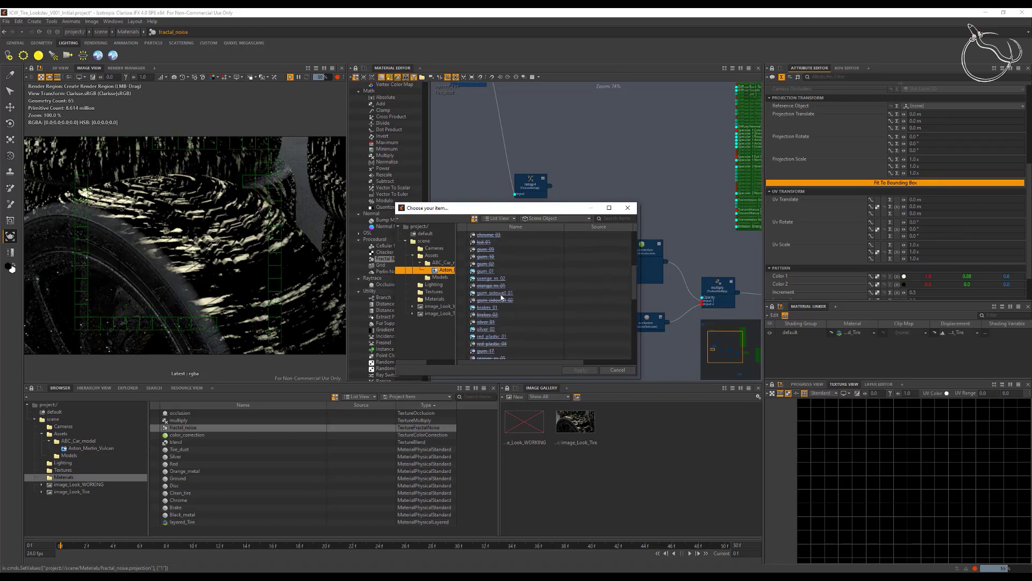
pyautogui.doubleClick(501, 293)
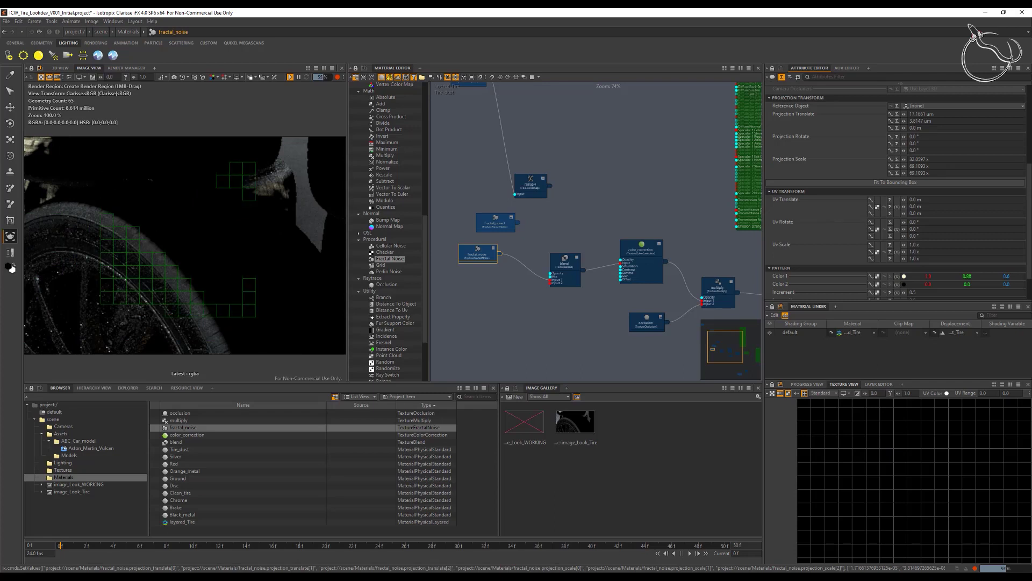
# Set the fractal noise's UV Scale to 0.0002, 0.0002, 0.5
pyautogui.scroll(3, 943, 170)
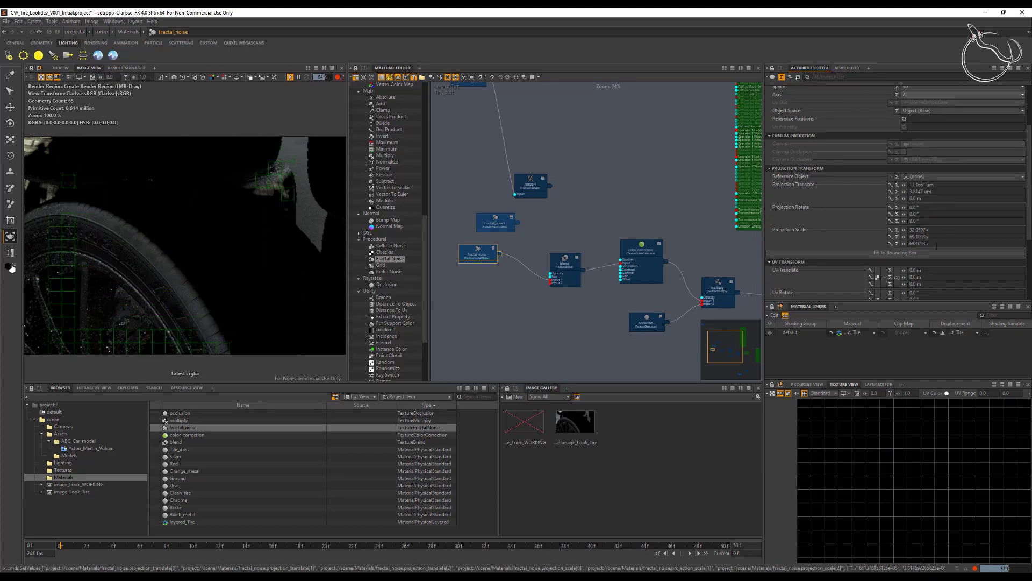
pyautogui.scroll(-3, 937, 245)
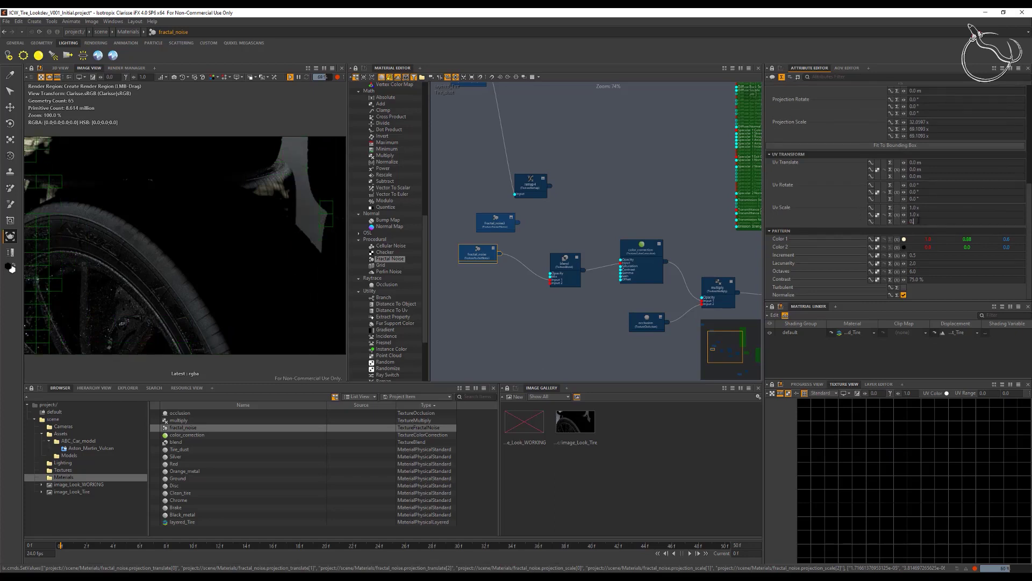
pyautogui.write('5')
pyautogui.press('Return')
pyautogui.doubleClick(921, 208)
pyautogui.write('0.')
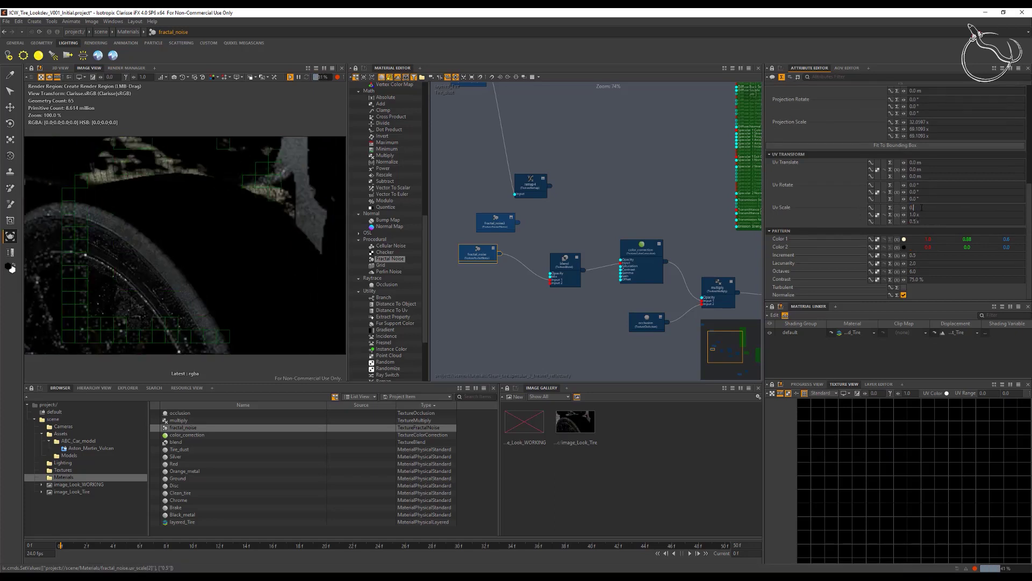
pyautogui.write('0002')
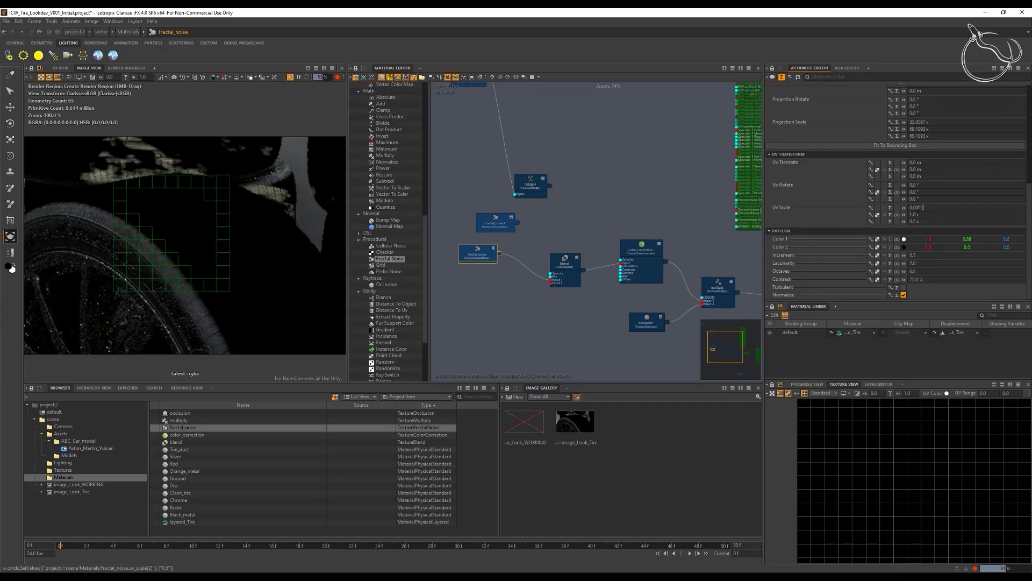
pyautogui.doubleClick(944, 216)
pyautogui.write('0.0002')
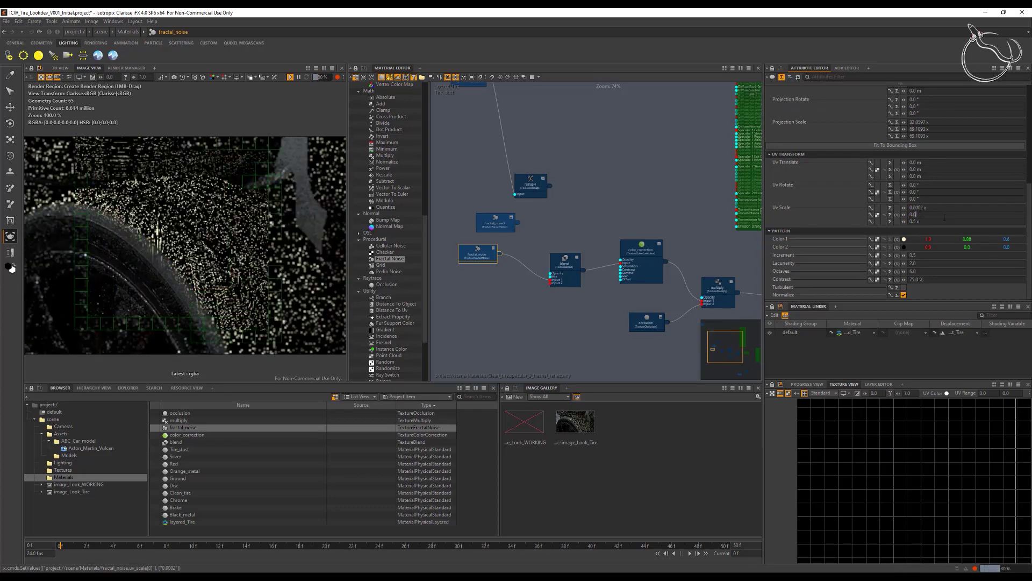
pyautogui.press('Tab')
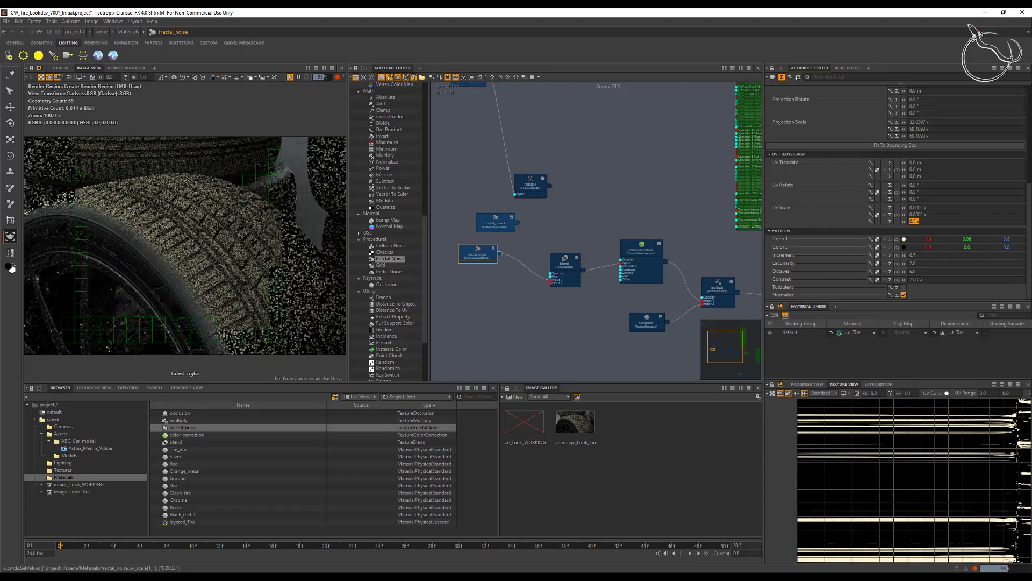
# Add a second Blend texture, connect it to the existing blend's Input 2, and set its Mix to 50%
pyautogui.click(559, 269)
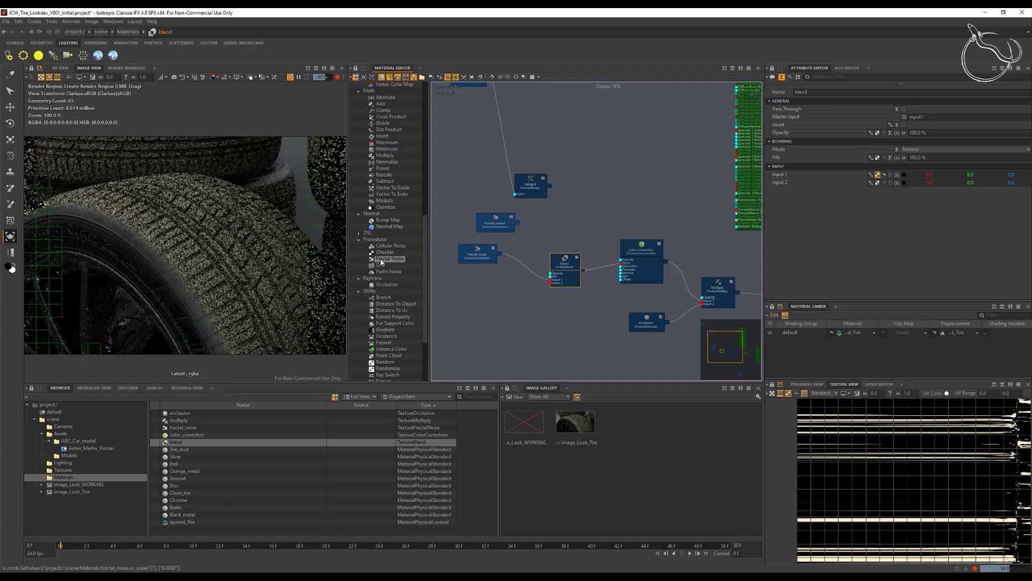
pyautogui.moveTo(429, 192); pyautogui.dragTo(438, 135)
pyautogui.moveTo(382, 161); pyautogui.dragTo(463, 215)
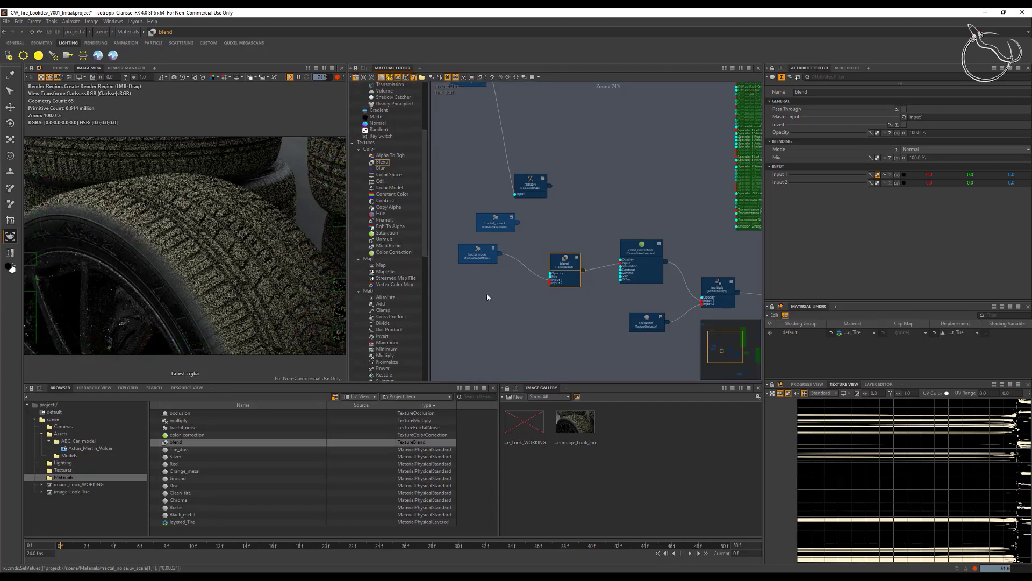
pyautogui.moveTo(487, 297); pyautogui.dragTo(550, 283)
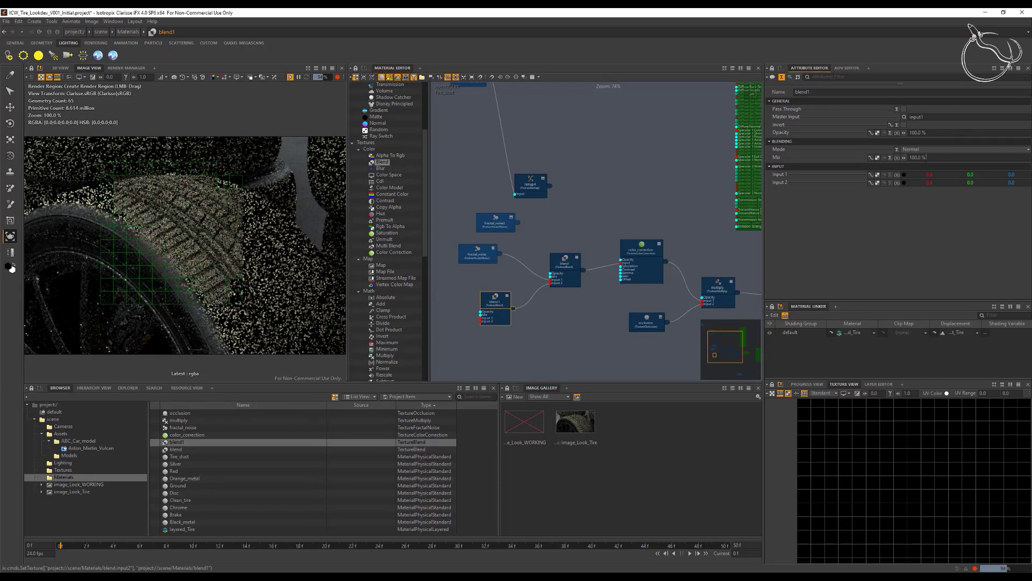
pyautogui.write('50')
pyautogui.press('Return')
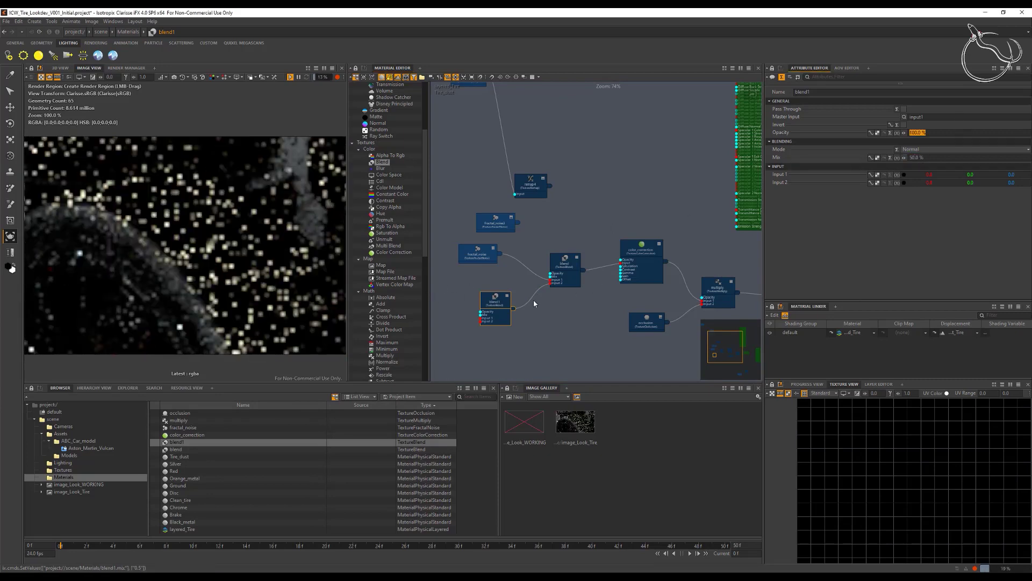
# Duplicate the fractal noise feeding the first blend and connect the copy to Input 1 of the second blend
pyautogui.moveTo(719, 351); pyautogui.dragTo(714, 355)
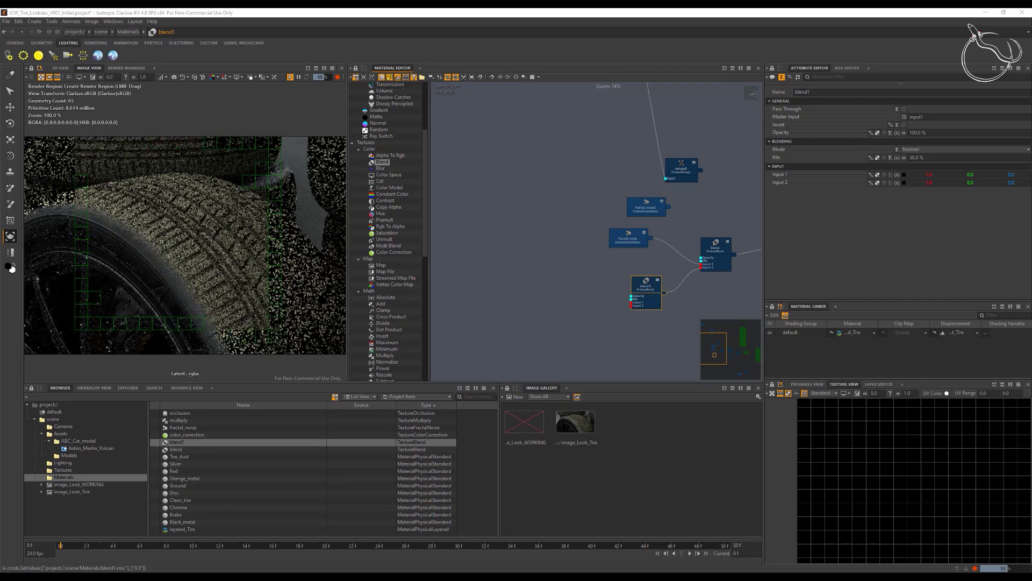
pyautogui.click(611, 243)
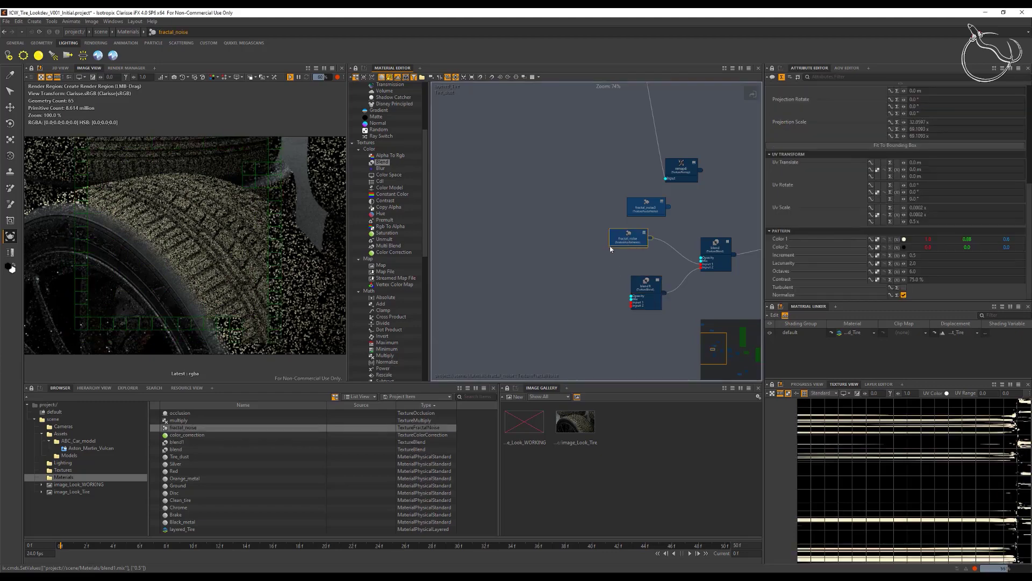
pyautogui.hotkey('ctrl', 'v')
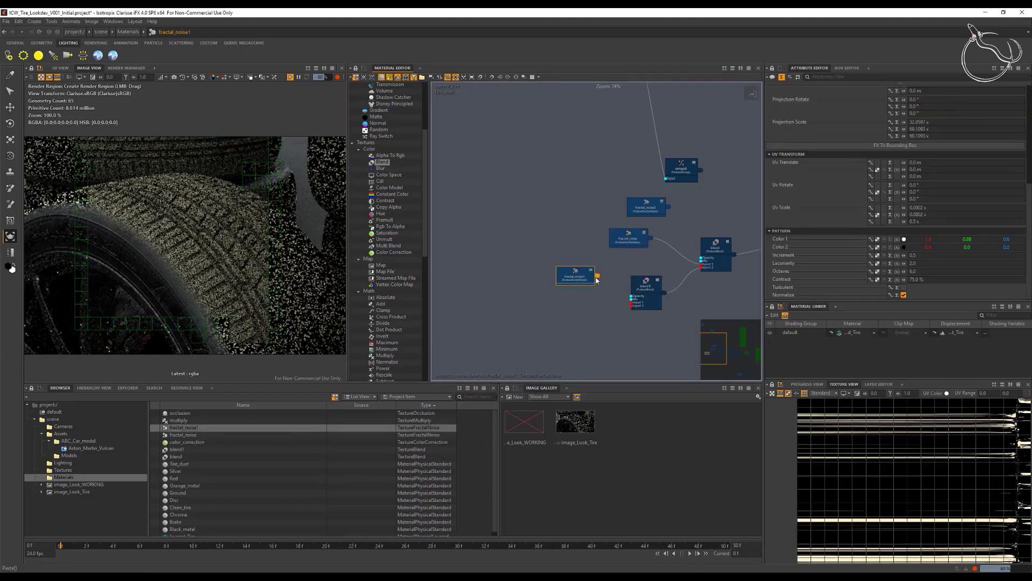
pyautogui.moveTo(597, 280); pyautogui.dragTo(631, 303)
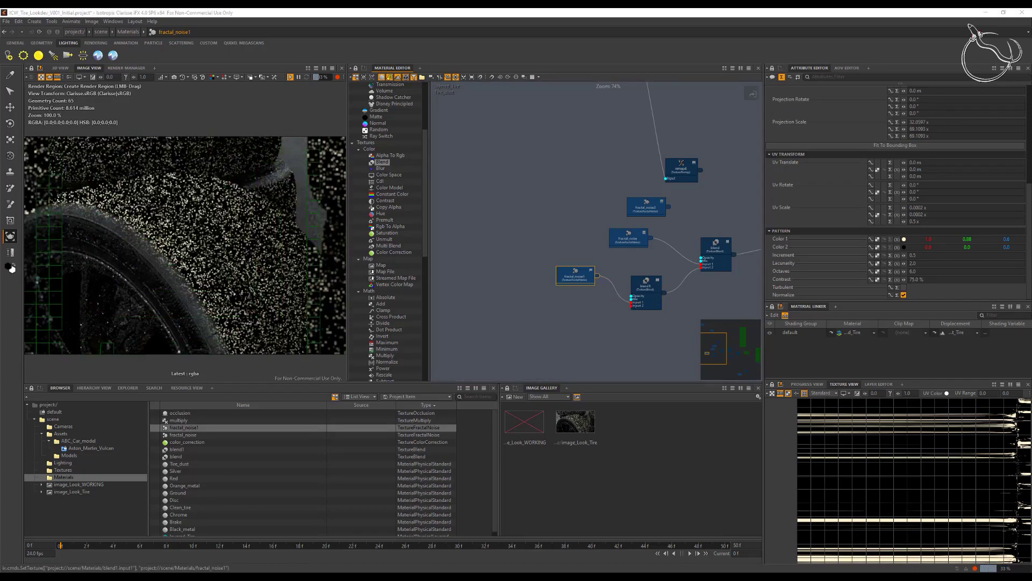
# Set Color 1 of the duplicated fractal noise to 0.533, 0.47, 0.278
pyautogui.click(931, 242)
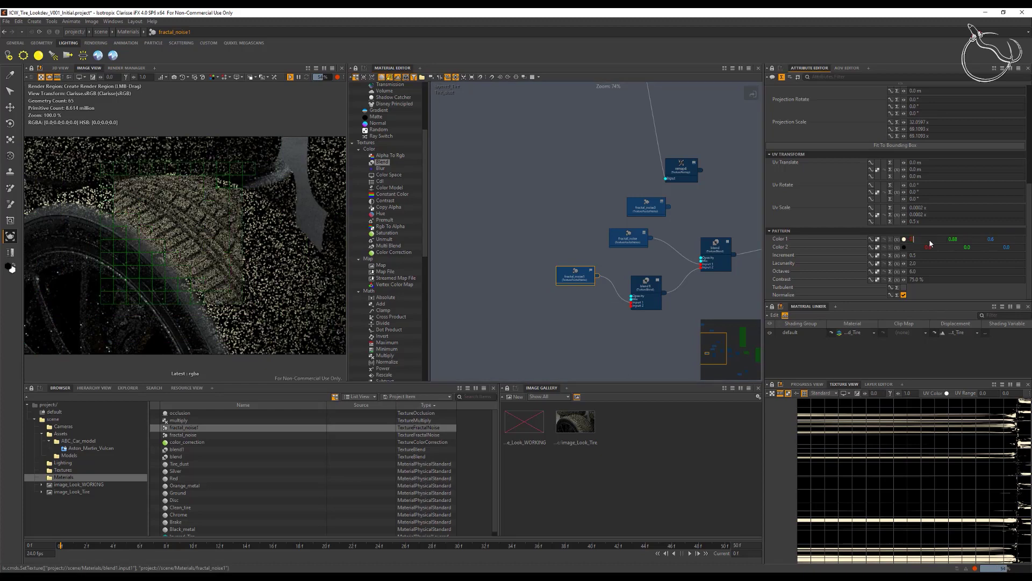
pyautogui.write('0.533')
pyautogui.press('Tab')
pyautogui.write('0')
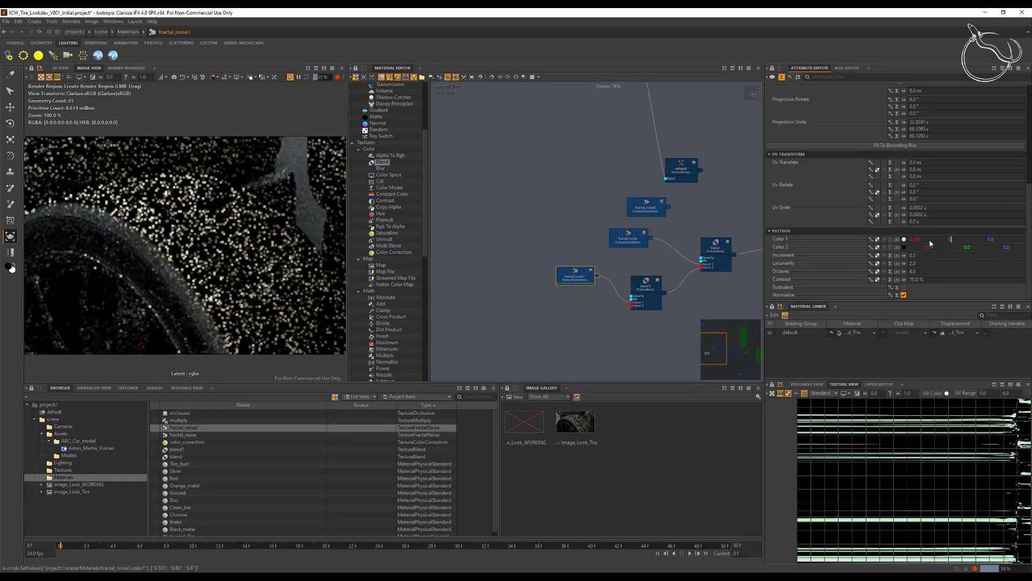
pyautogui.write('.47')
pyautogui.press('Tab')
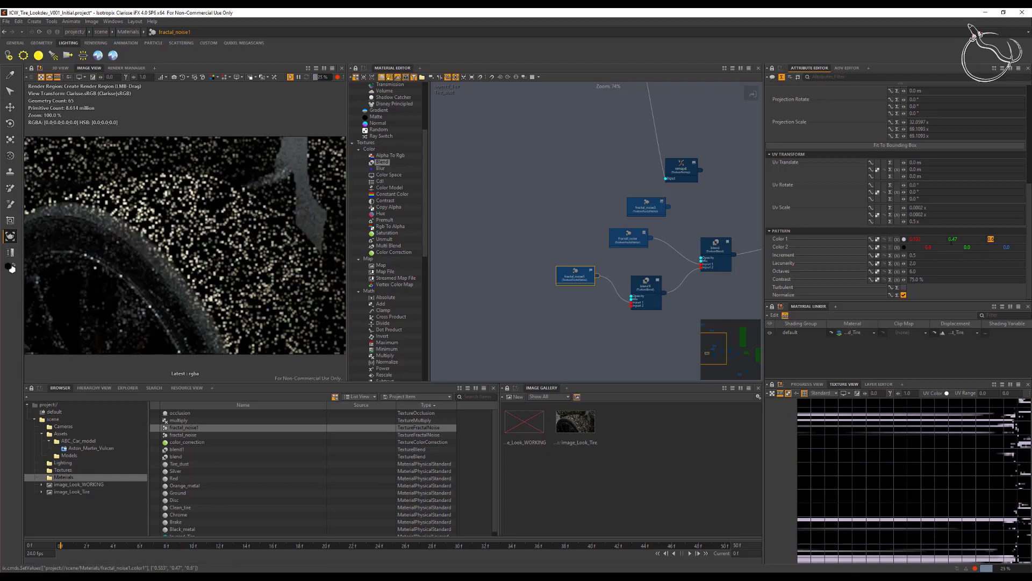
pyautogui.write('0')
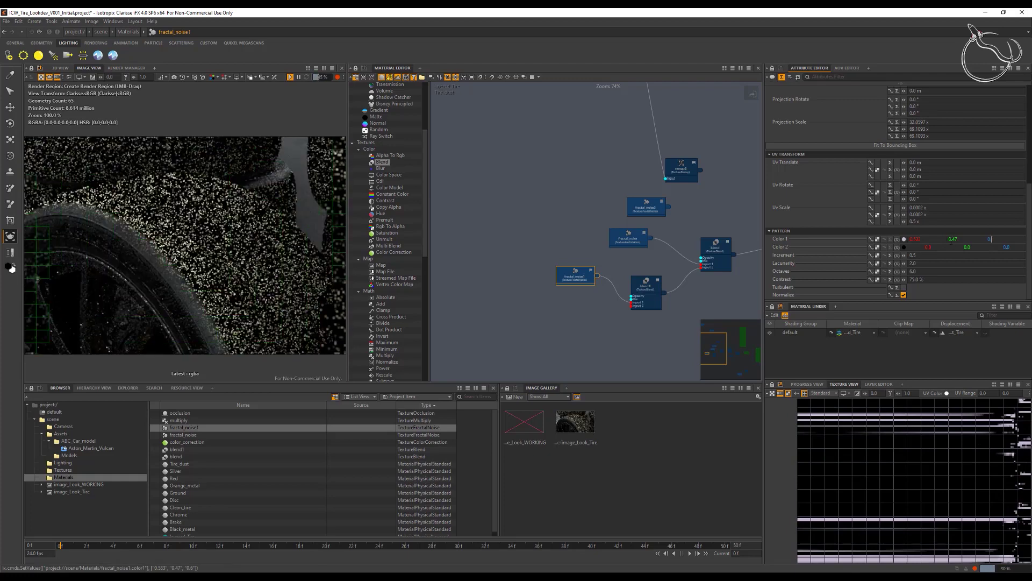
pyautogui.write('.2')
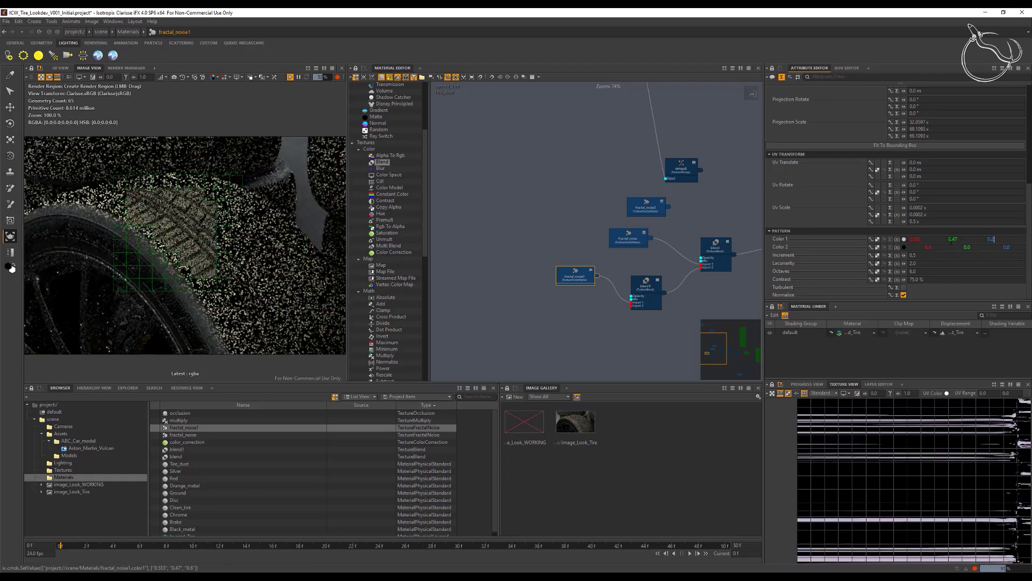
pyautogui.write('78')
pyautogui.press('Tab')
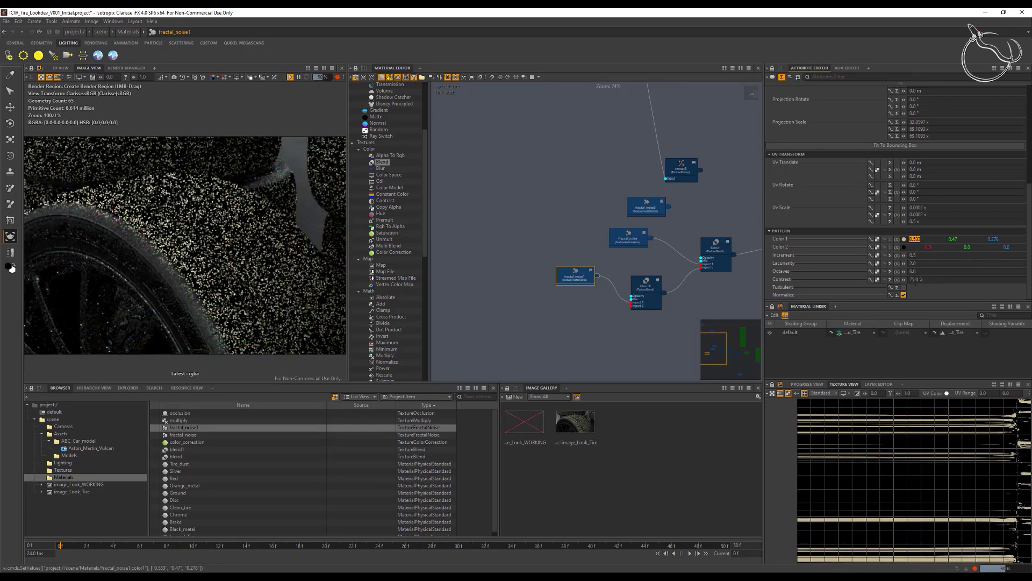
# Enable Turbulent on the duplicated fractal noise and set its first two UV Scale values to 0.05 and 0.08
pyautogui.click(904, 287)
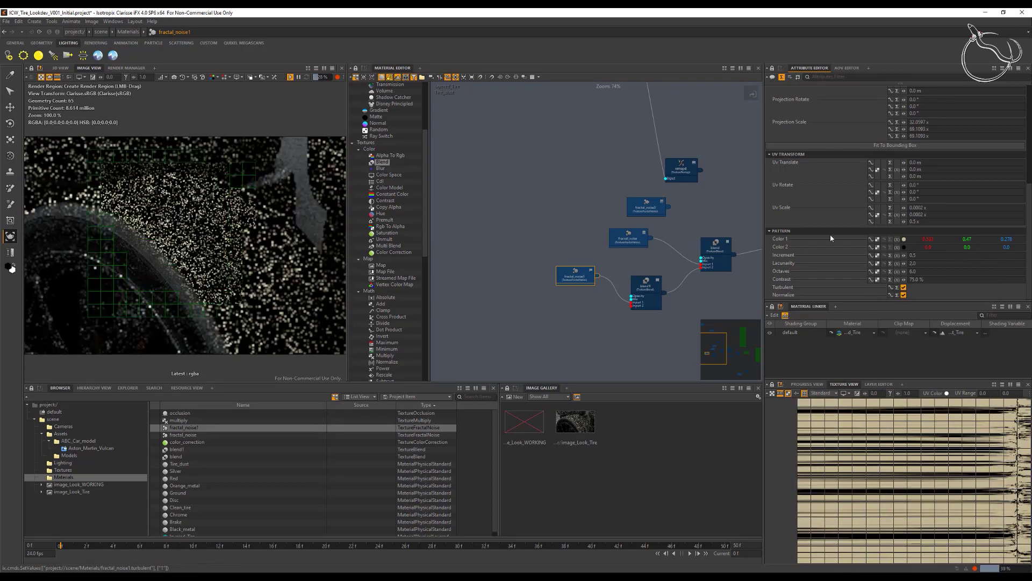
pyautogui.click(935, 207)
pyautogui.write('0.0')
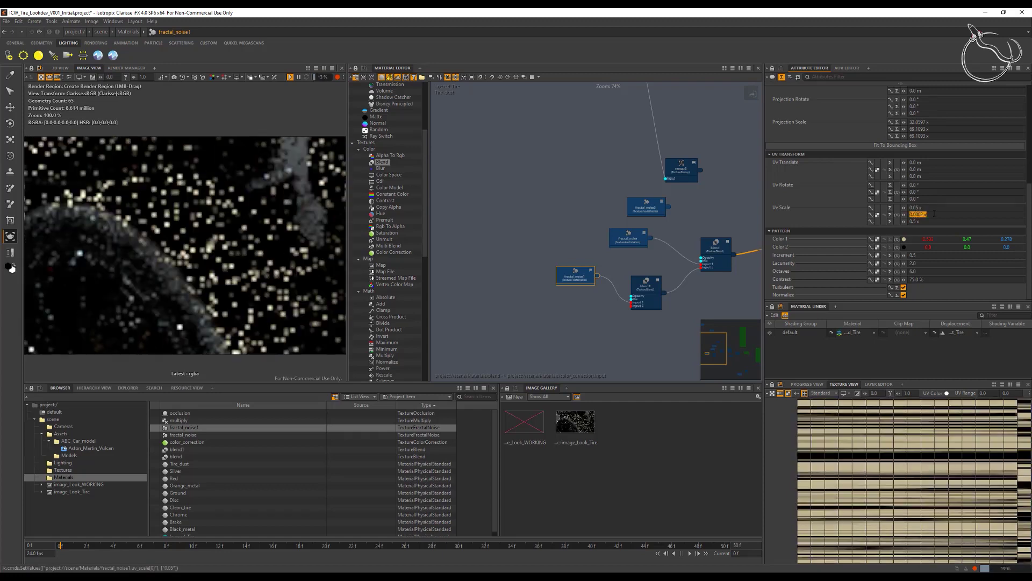
pyautogui.click(934, 214)
pyautogui.write('0.0')
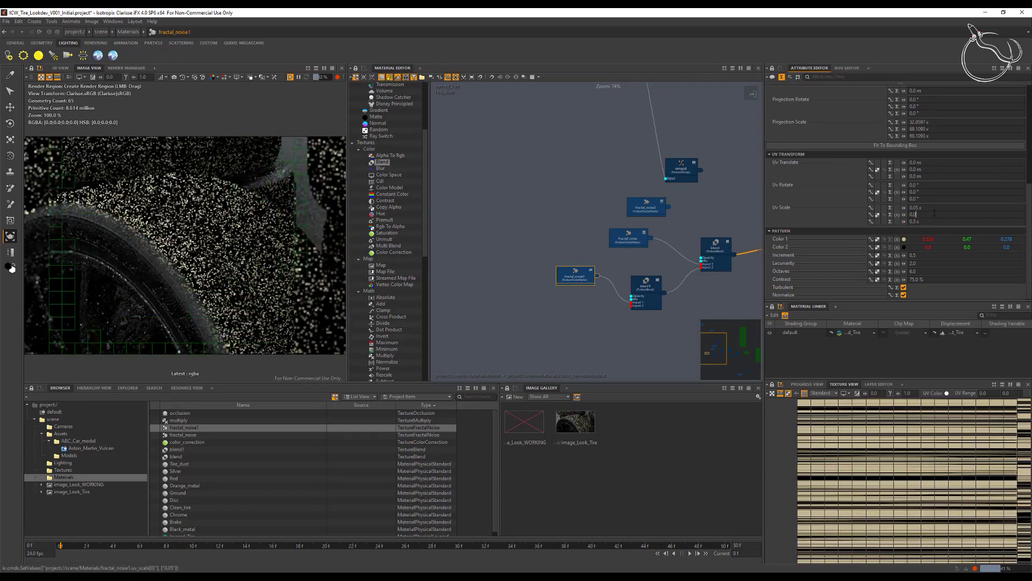
pyautogui.write('8')
pyautogui.press('Tab')
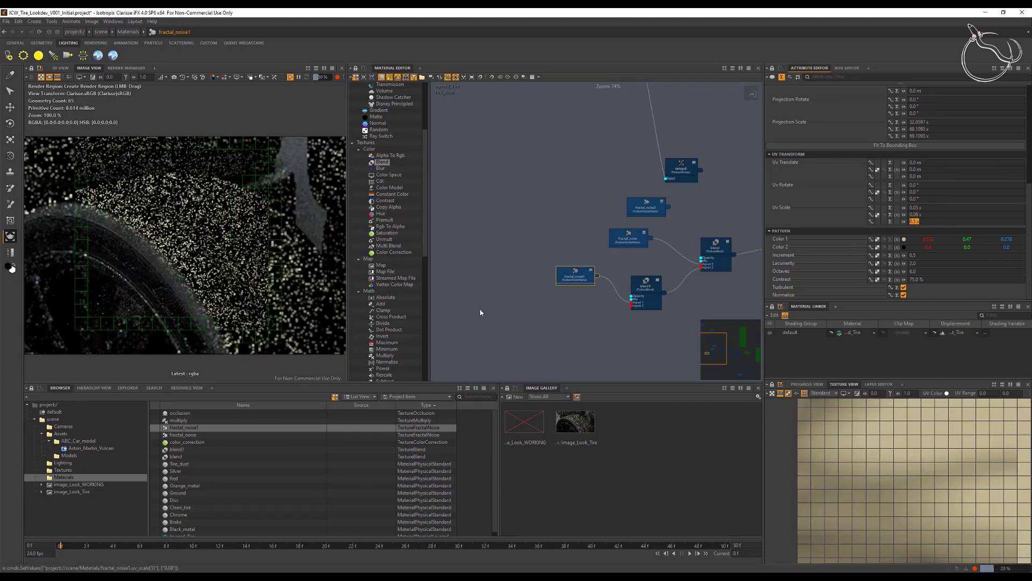
# Set the second blend's Mode to Screen and its Mix to 100%
pyautogui.click(660, 284)
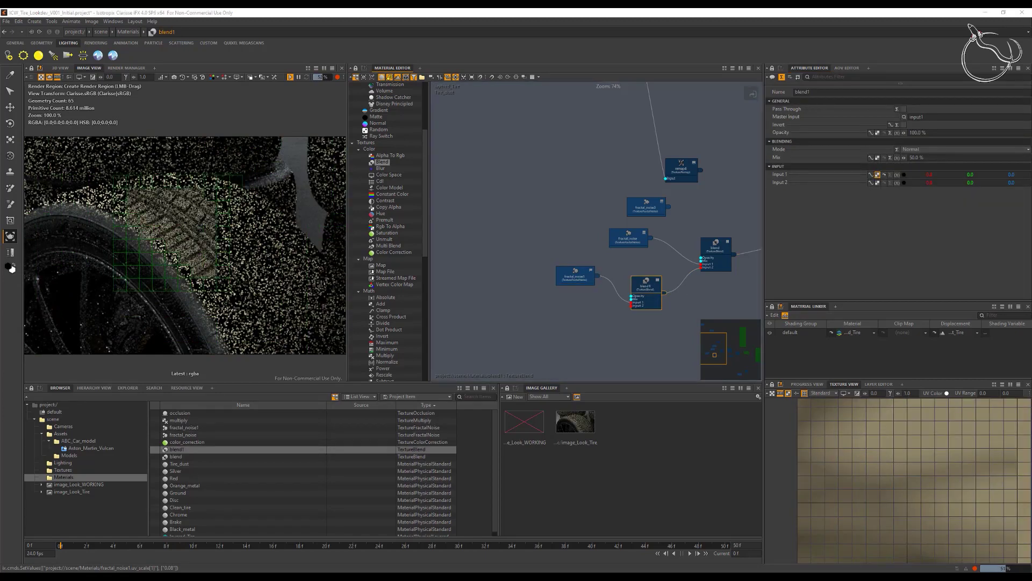
pyautogui.click(914, 150)
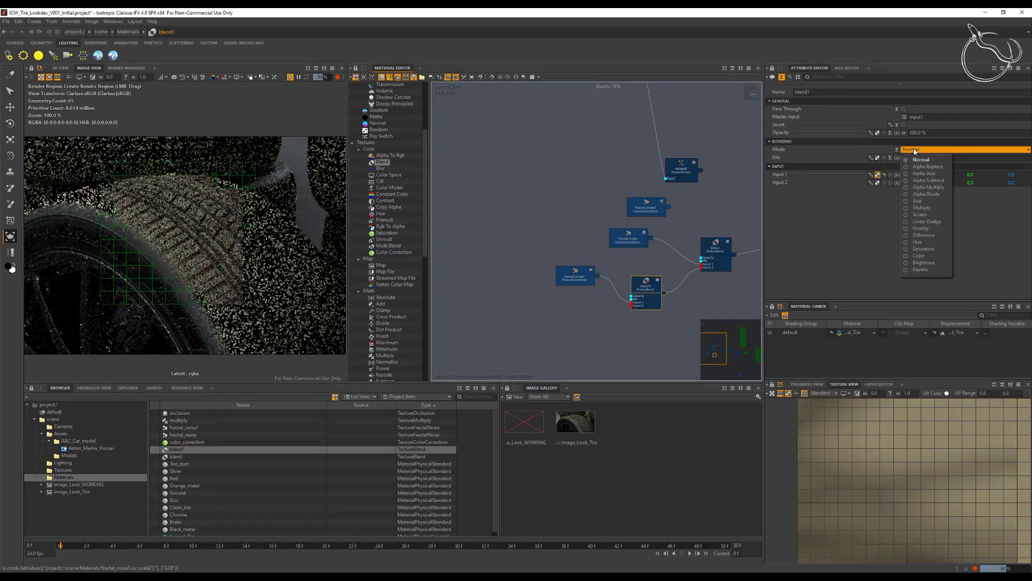
pyautogui.click(920, 214)
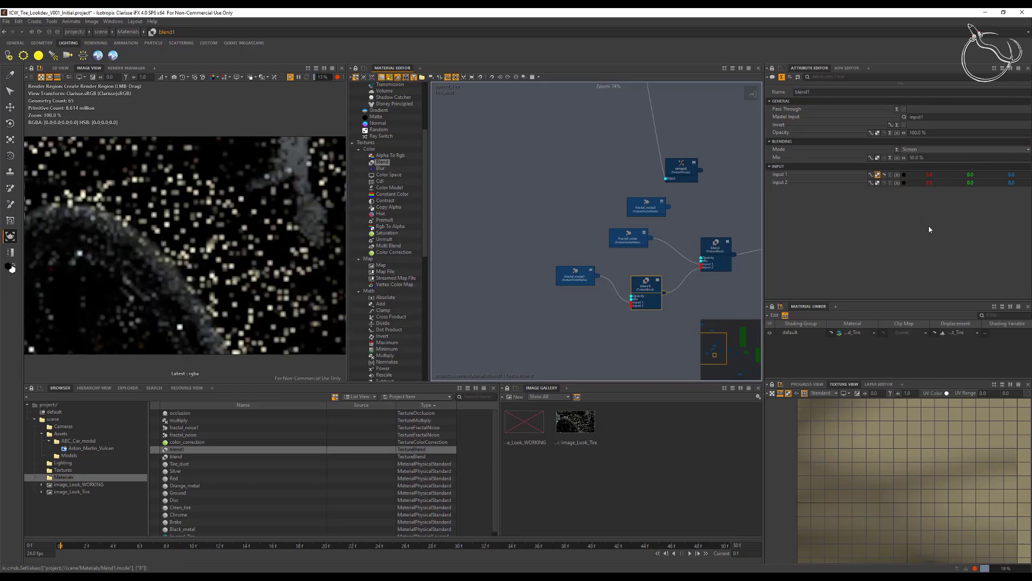
pyautogui.click(934, 157)
pyautogui.doubleClick(933, 158)
pyautogui.write('1')
pyautogui.press('Return')
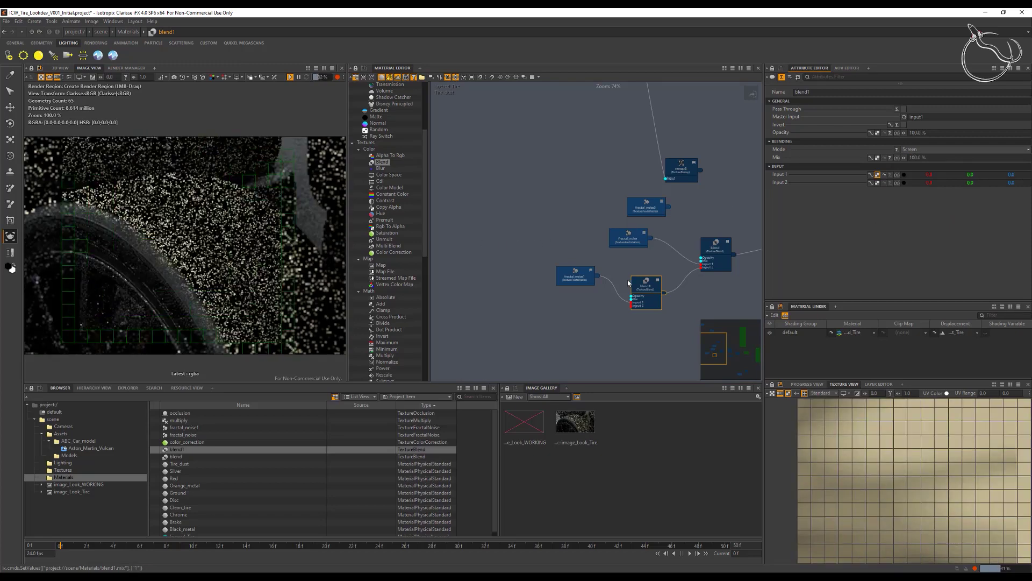
# Feed the second blend directly into the color correction's Input, and set the duplicated fractal noise's projection Axis to X
pyautogui.moveTo(716, 342); pyautogui.dragTo(723, 344)
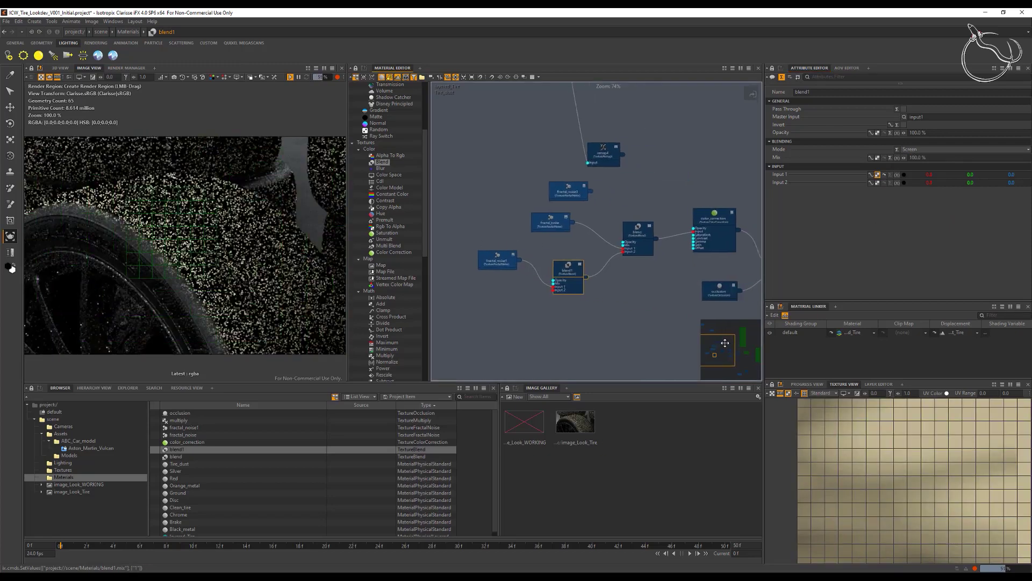
pyautogui.moveTo(582, 277); pyautogui.dragTo(690, 235)
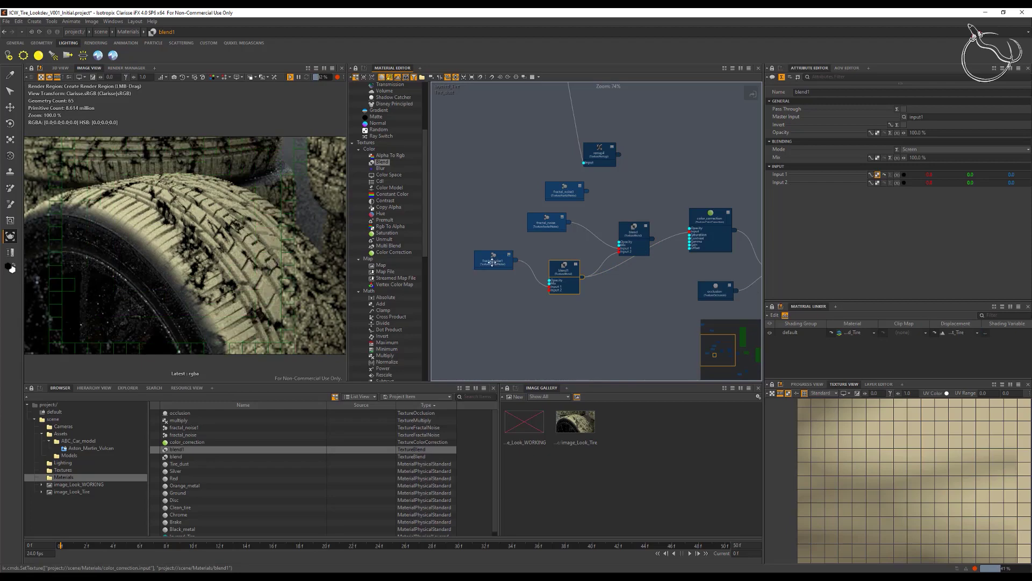
pyautogui.click(512, 262)
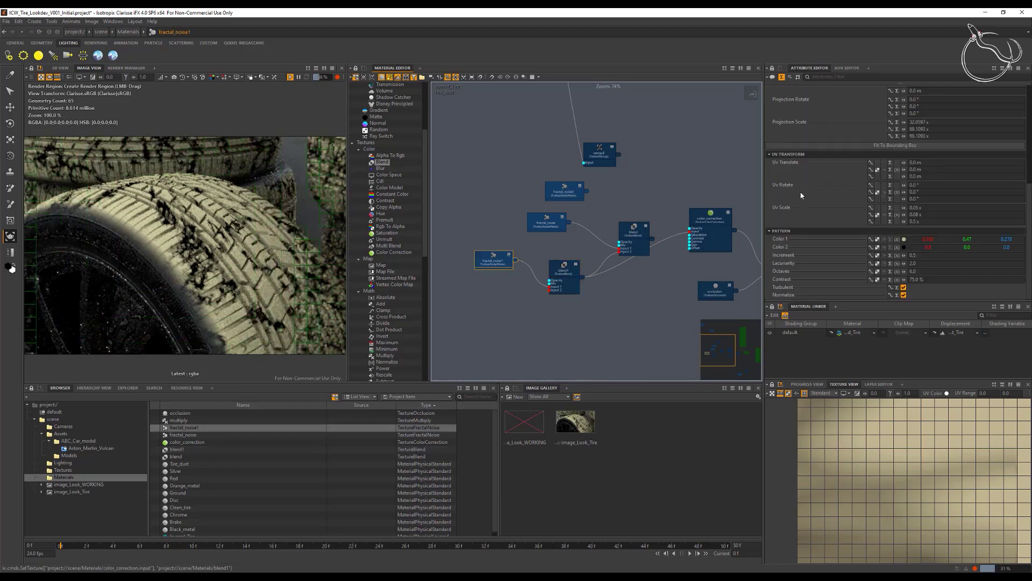
pyautogui.scroll(5, 936, 160)
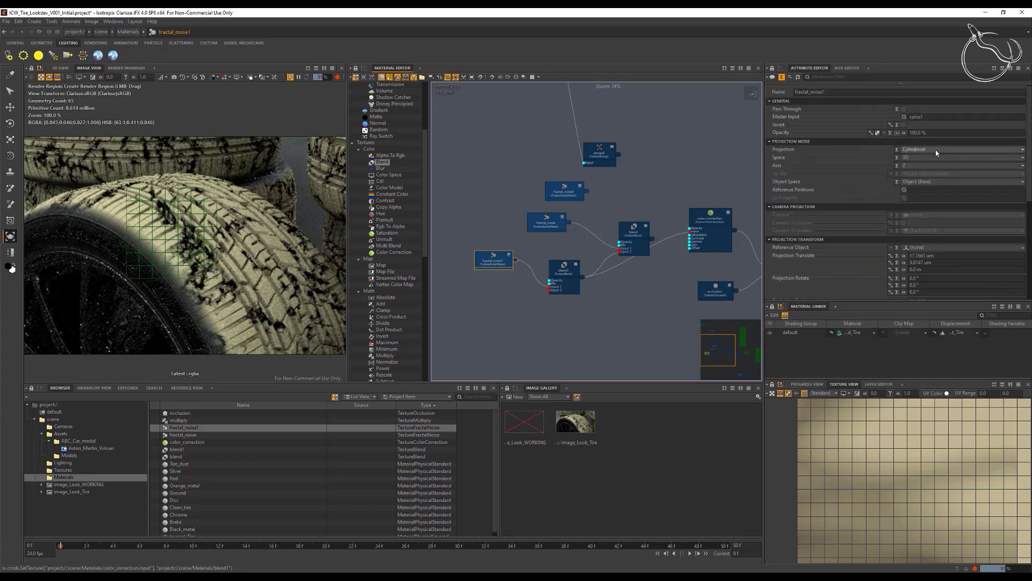
pyautogui.click(909, 165)
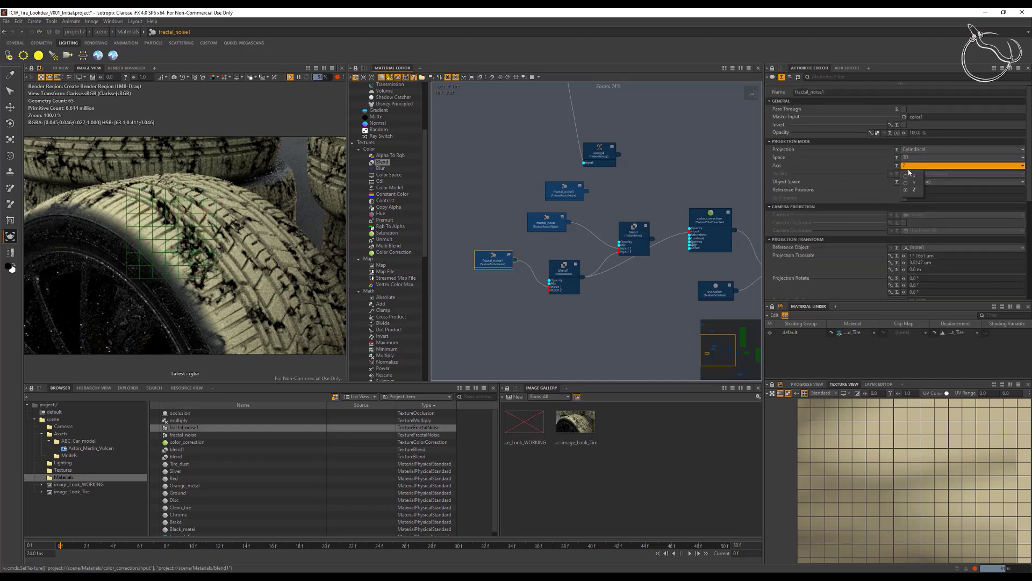
pyautogui.click(912, 177)
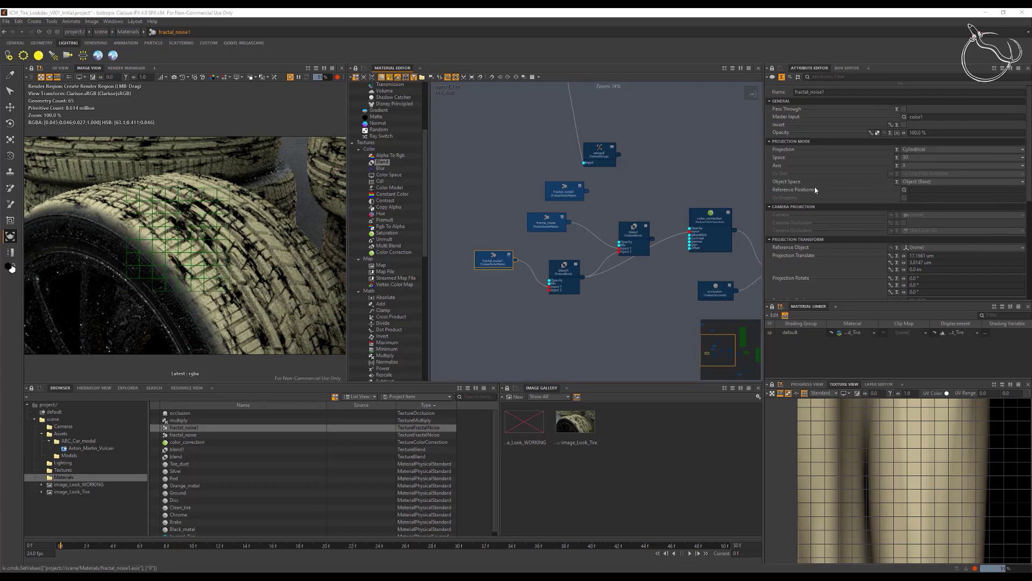
# Set the first UV Scale value of the duplicated fractal noise to 0.075
pyautogui.scroll(-5, 819, 189)
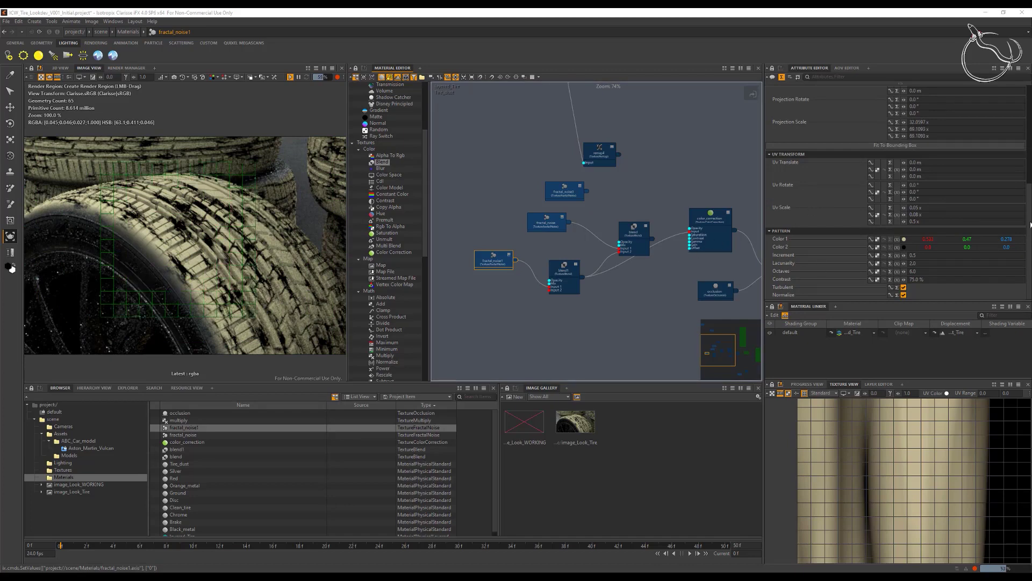
pyautogui.click(975, 180)
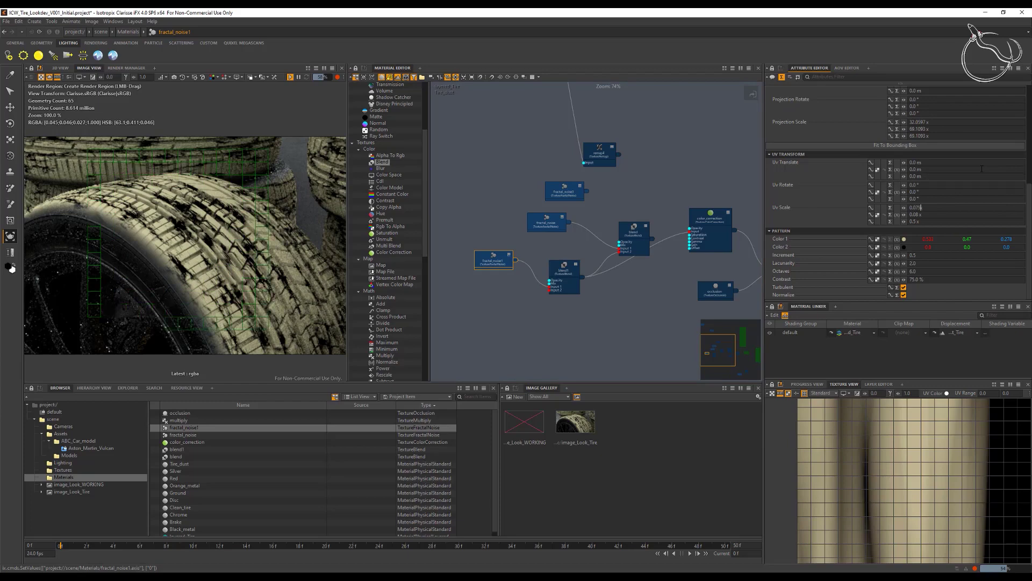
pyautogui.press('Return')
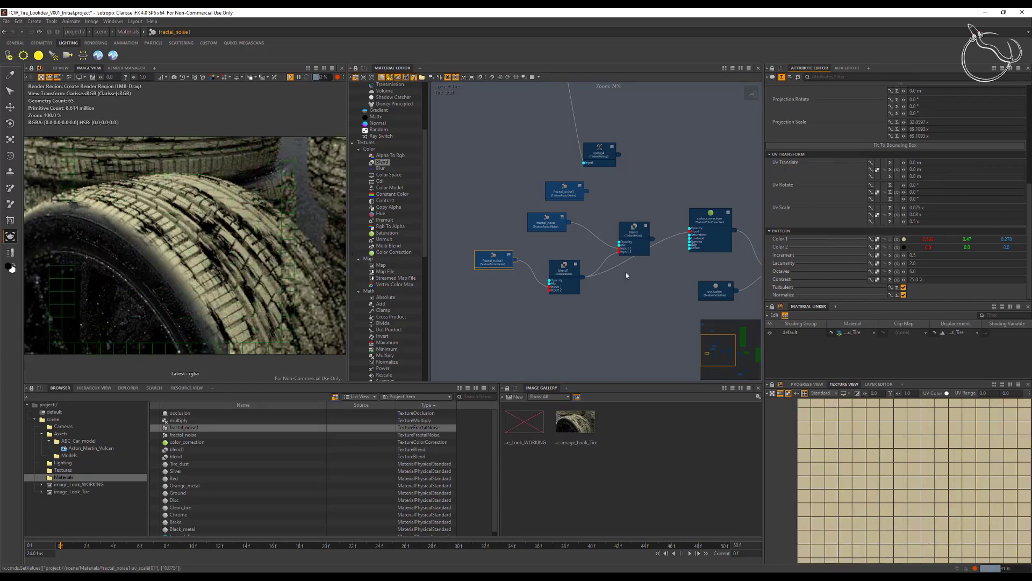
# Set the original fractal noise's projection Axis to X and reconnect the first blend to the color correction's Input
pyautogui.click(548, 219)
pyautogui.scroll(5, 931, 149)
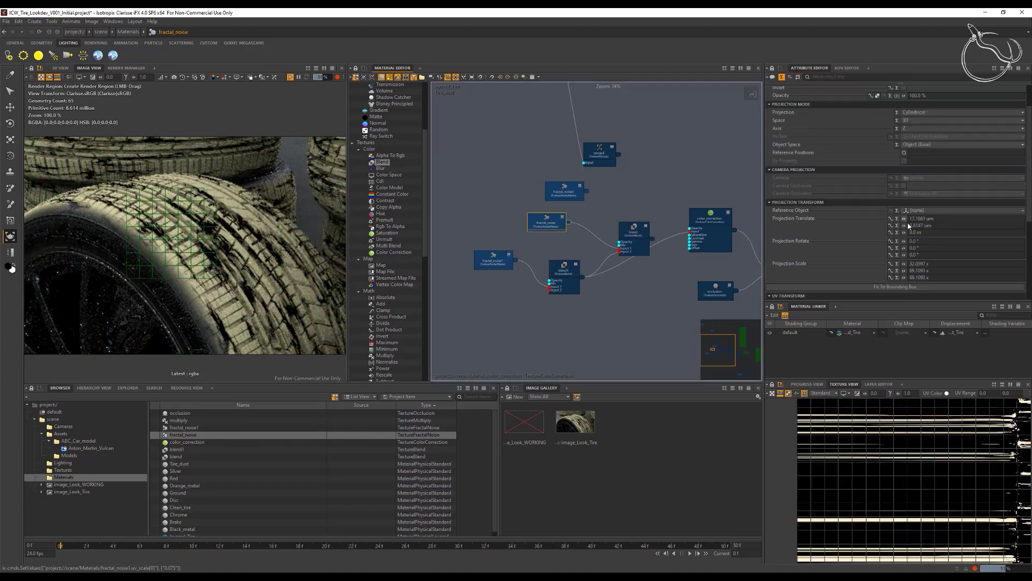
pyautogui.click(915, 139)
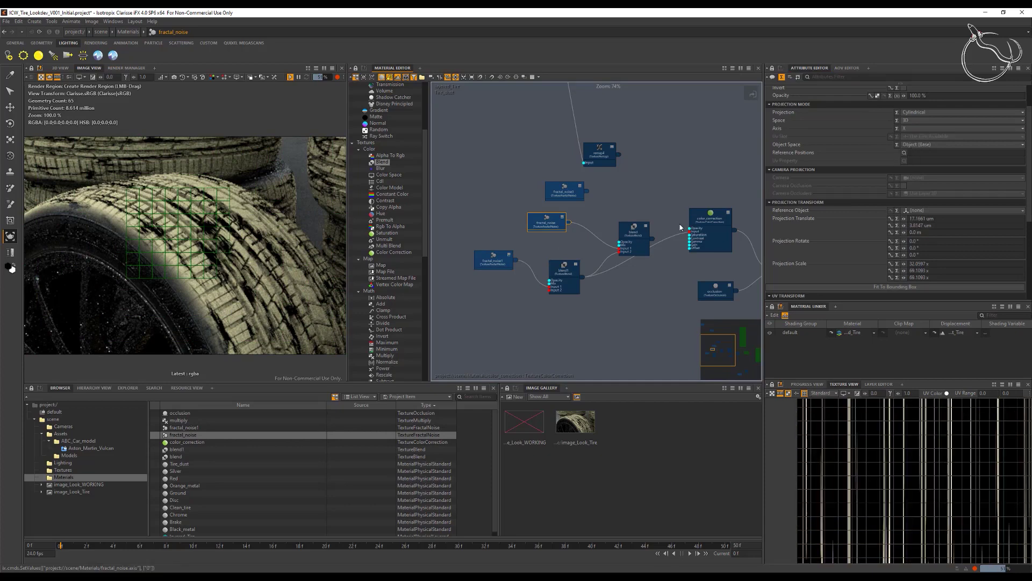
pyautogui.moveTo(689, 234); pyautogui.dragTo(689, 231)
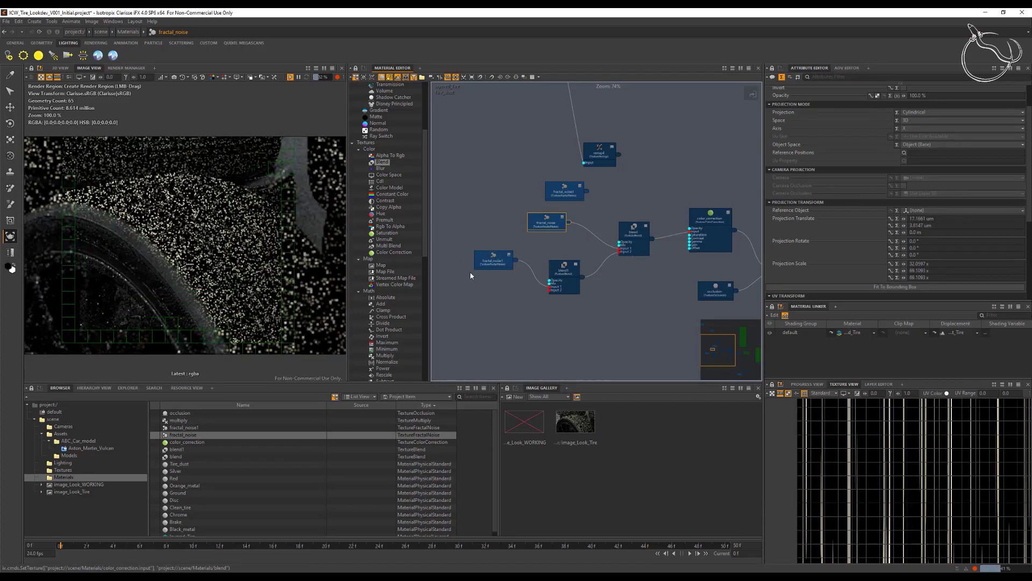
pyautogui.click(638, 249)
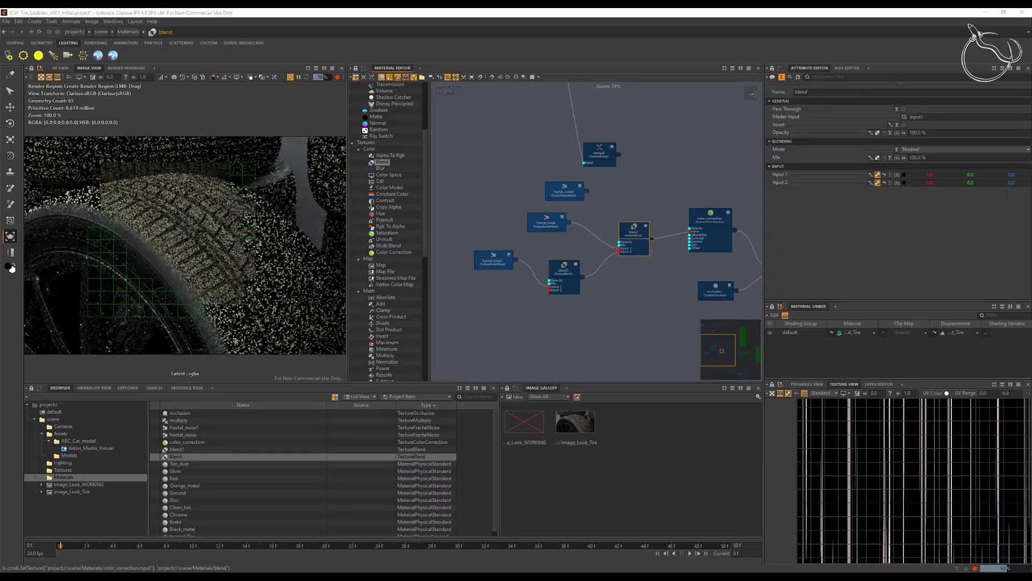
# Set the Mode of the first blend, which feeds the color correction, to Screen
pyautogui.click(914, 149)
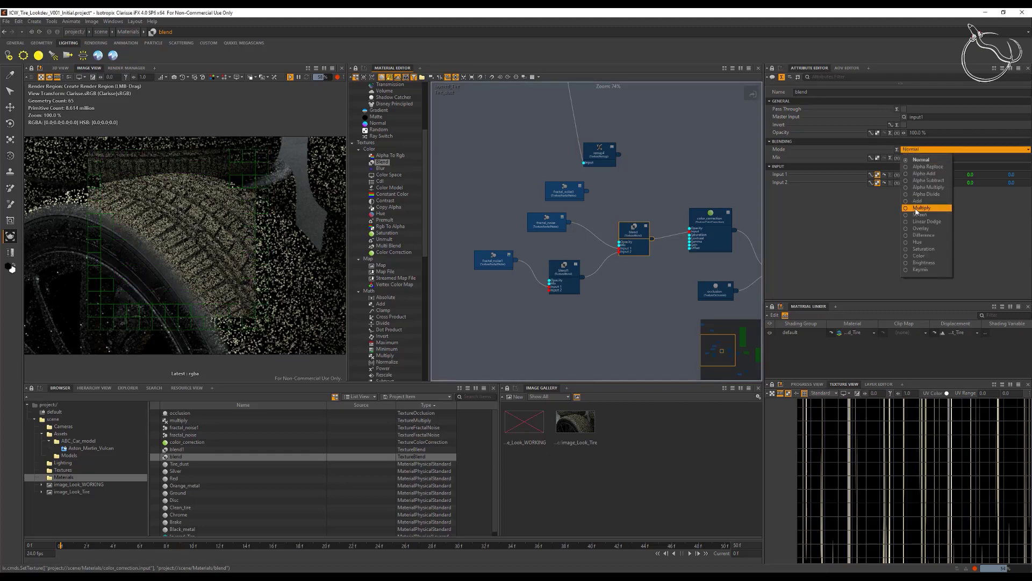
pyautogui.click(920, 215)
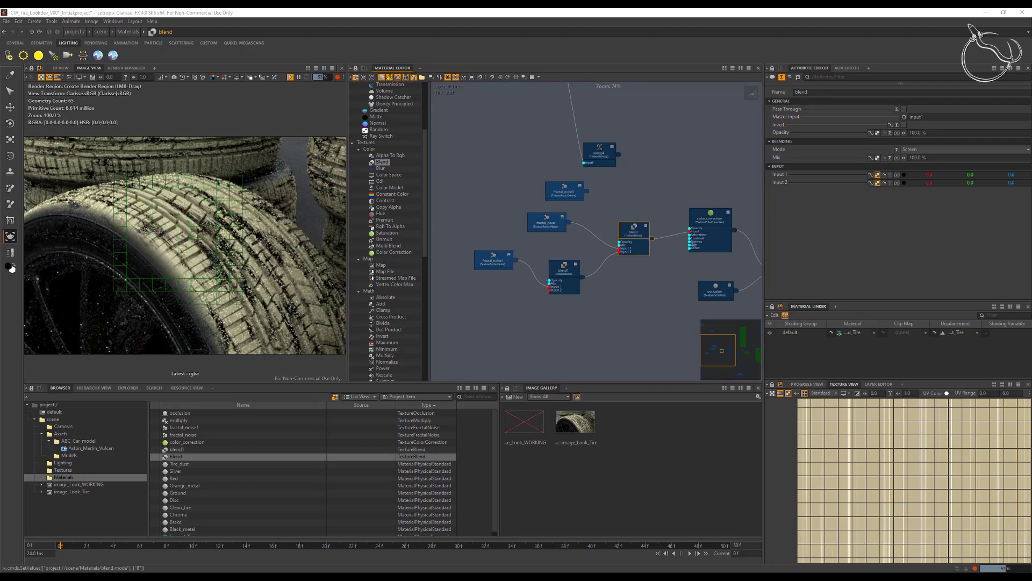
# Duplicate the fractal noise feeding the second blend, place the copy below it, and connect it to the second blend's Input 2
pyautogui.click(479, 264)
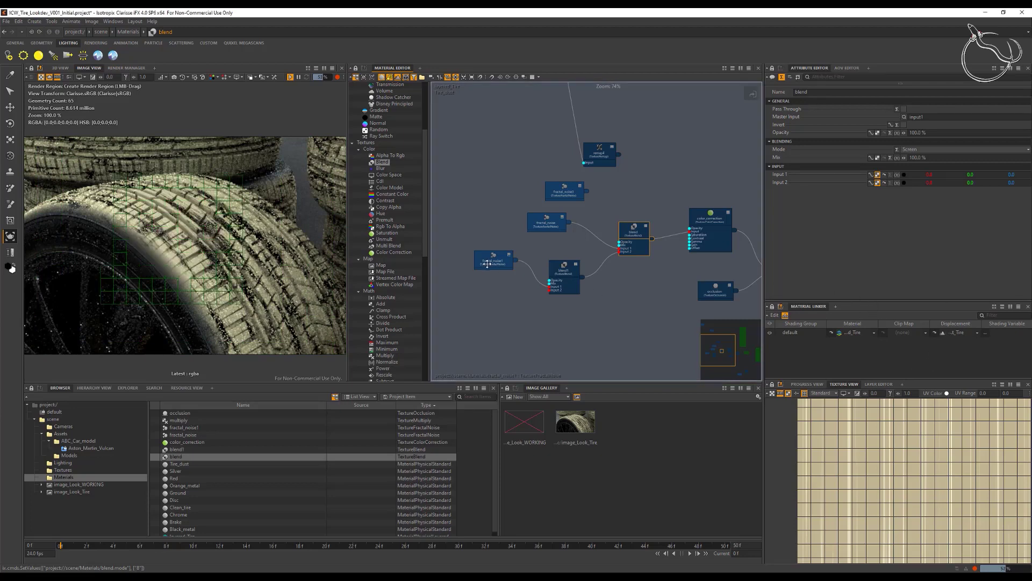
pyautogui.hotkey('ctrl', 'c')
pyautogui.hotkey('ctrl', 'v')
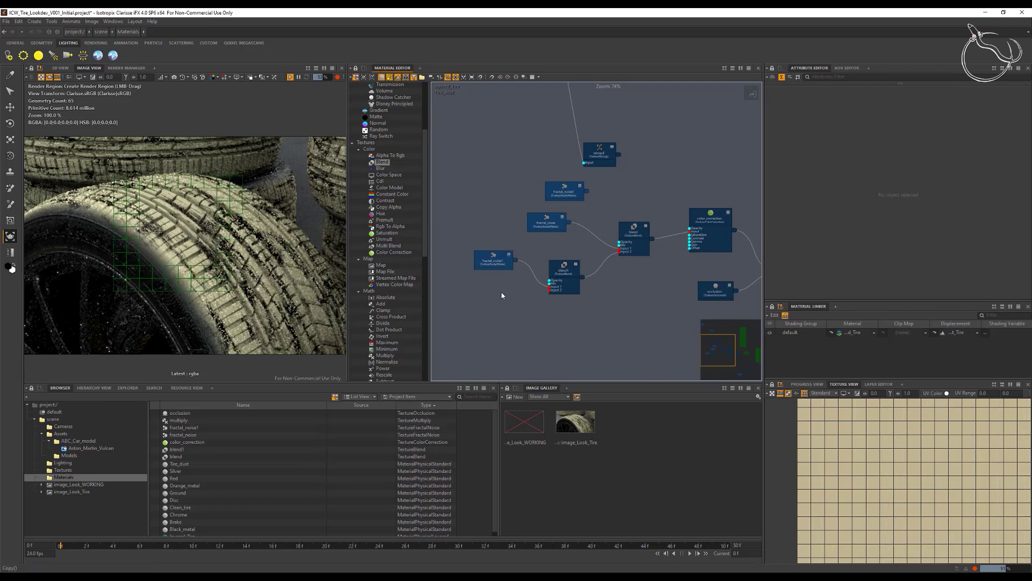
pyautogui.moveTo(520, 299); pyautogui.dragTo(478, 298)
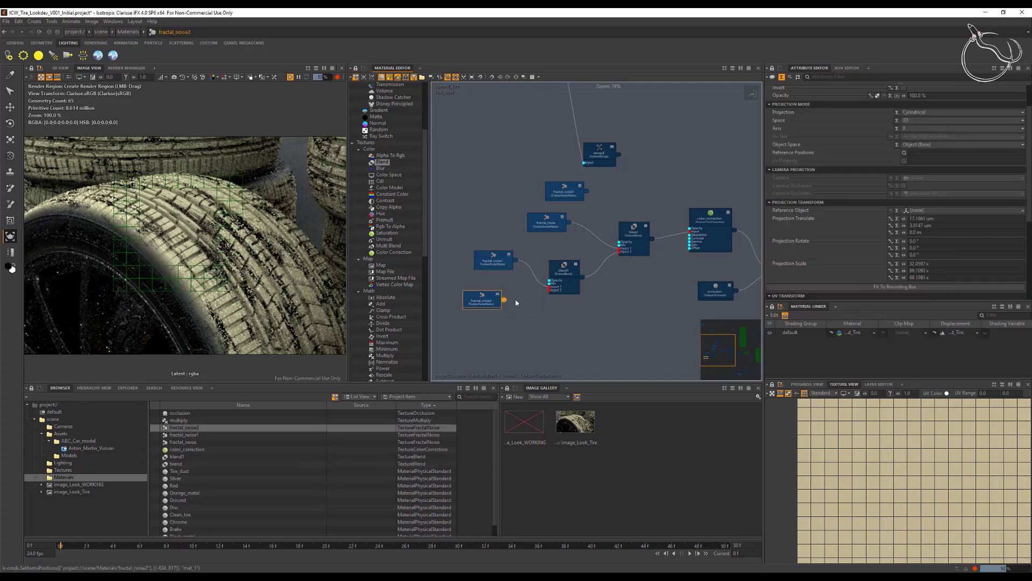
pyautogui.moveTo(549, 303); pyautogui.dragTo(549, 300)
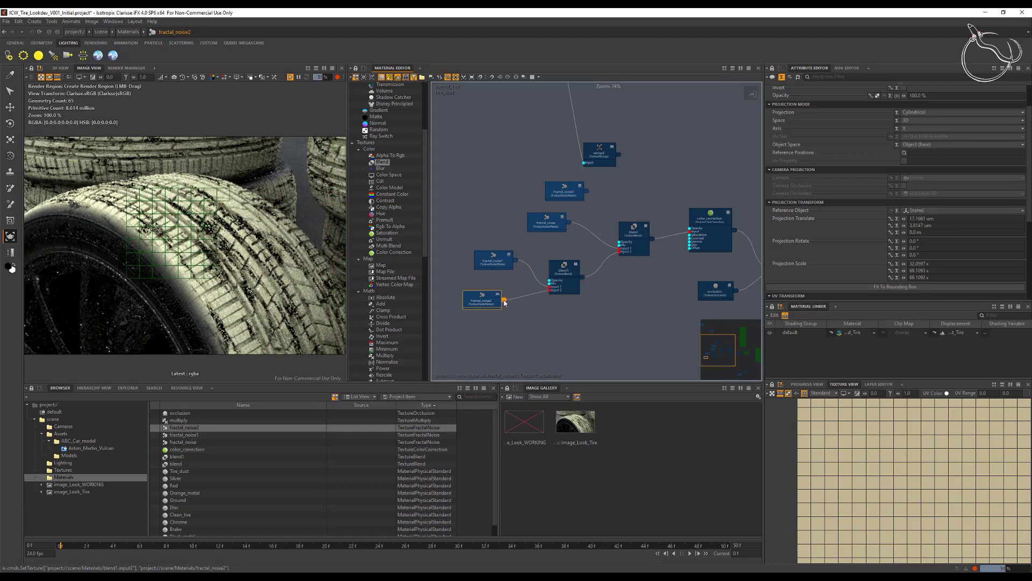
# Feed the new fractal noise directly into the color correction's Input, and set its first two UV Scale values to 0.02 and 0.12
pyautogui.moveTo(505, 303); pyautogui.dragTo(692, 243)
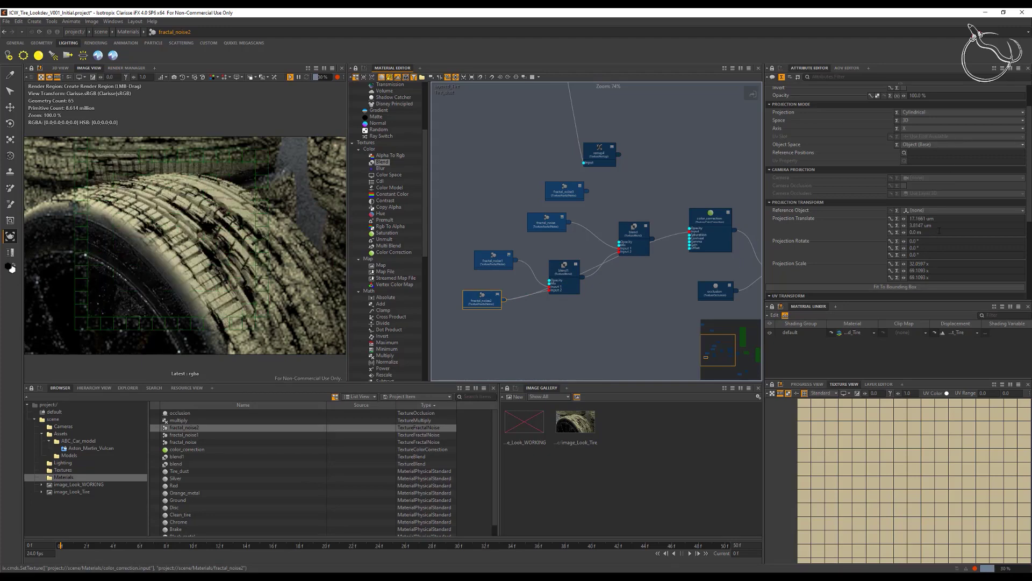
pyautogui.scroll(-3, 928, 237)
pyautogui.doubleClick(934, 208)
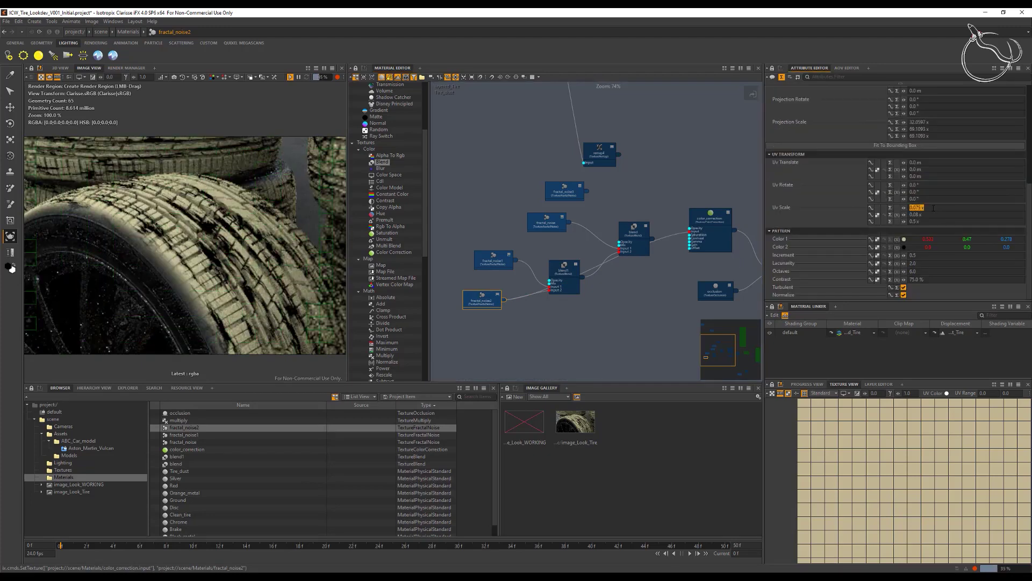
pyautogui.write('0.02')
pyautogui.doubleClick(930, 215)
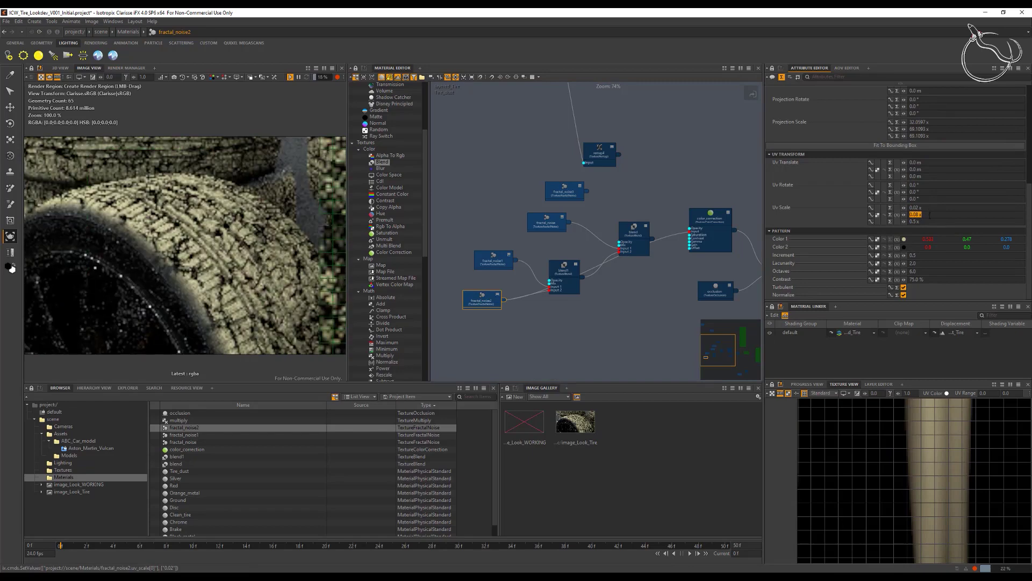
pyautogui.write('0.12')
pyautogui.press('Tab')
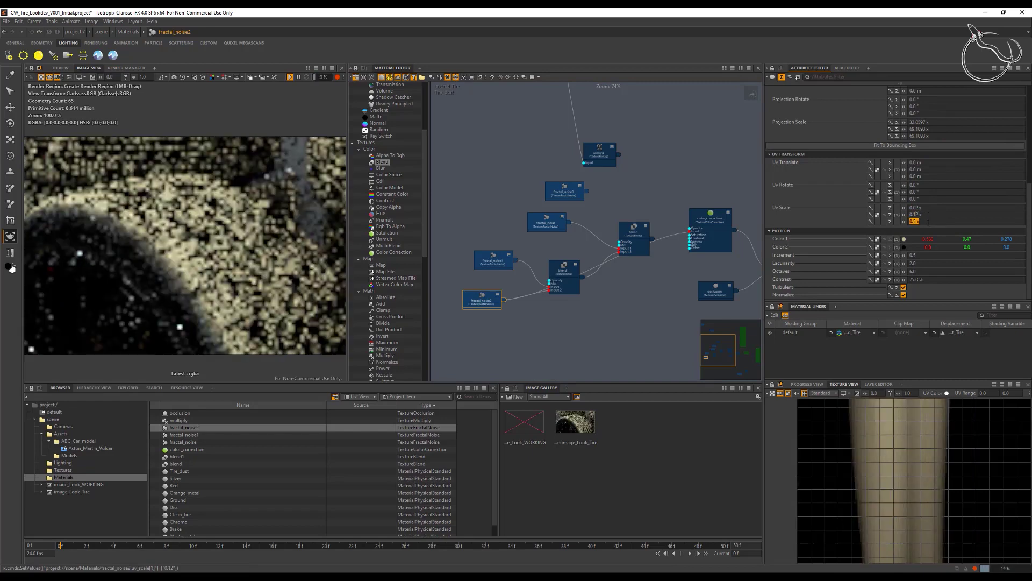
# Set the new fractal noise's Color 1 to 0.3, 0.235, 0.17, and reconnect the first blend to the color correction's Input
pyautogui.doubleClick(927, 239)
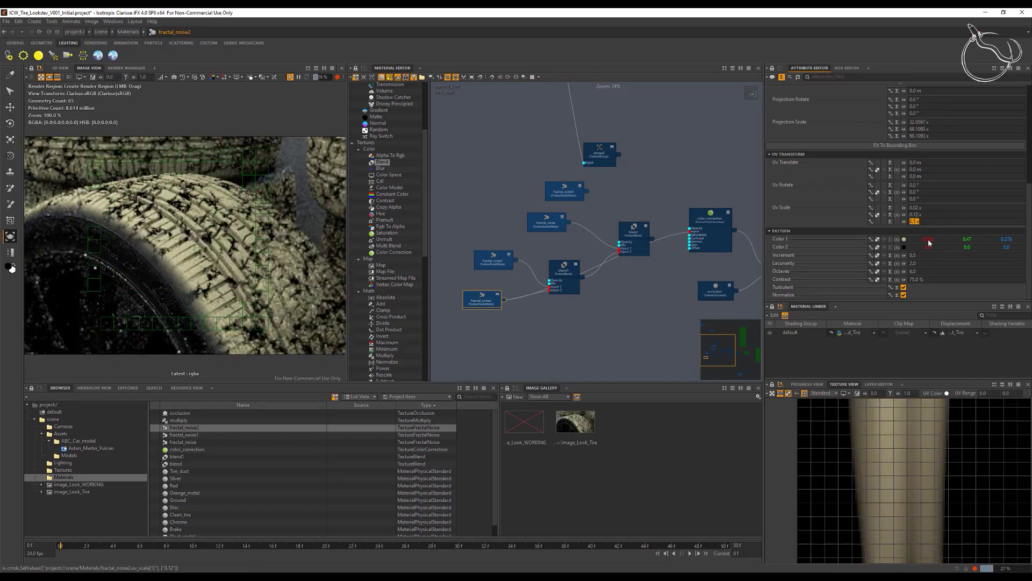
pyautogui.write('.3')
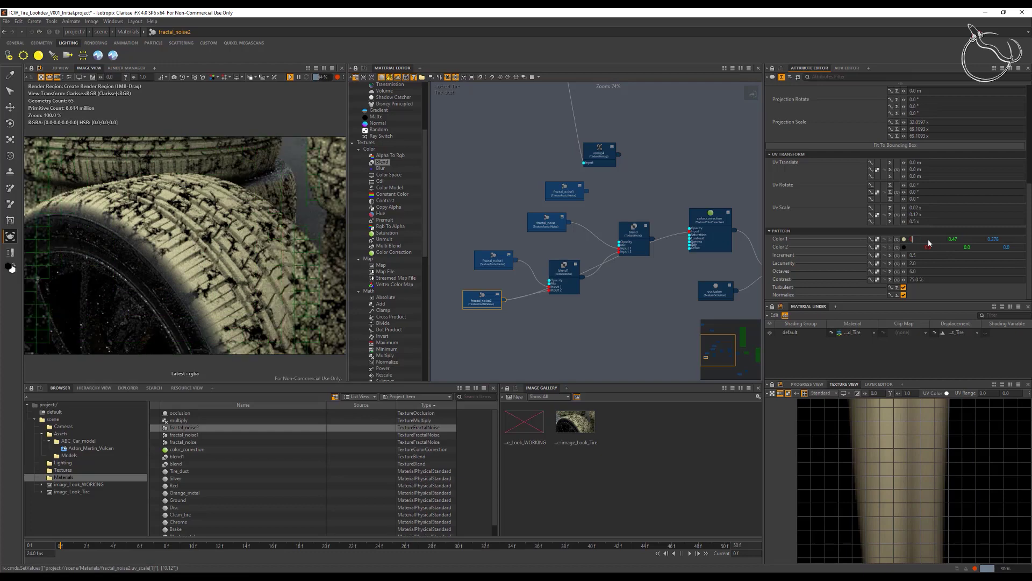
pyautogui.press('Tab')
pyautogui.write('.23')
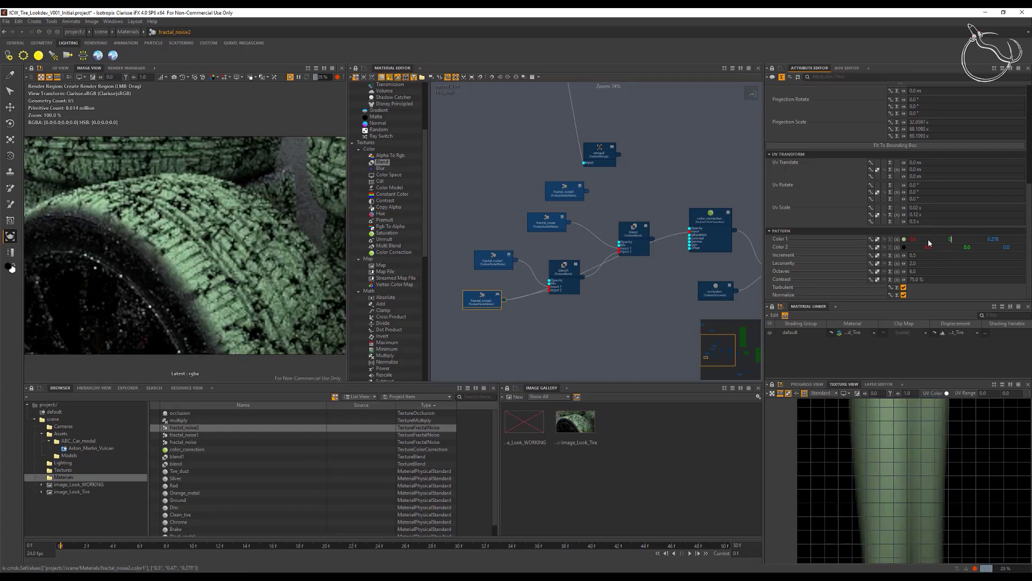
pyautogui.write('5')
pyautogui.press('Tab')
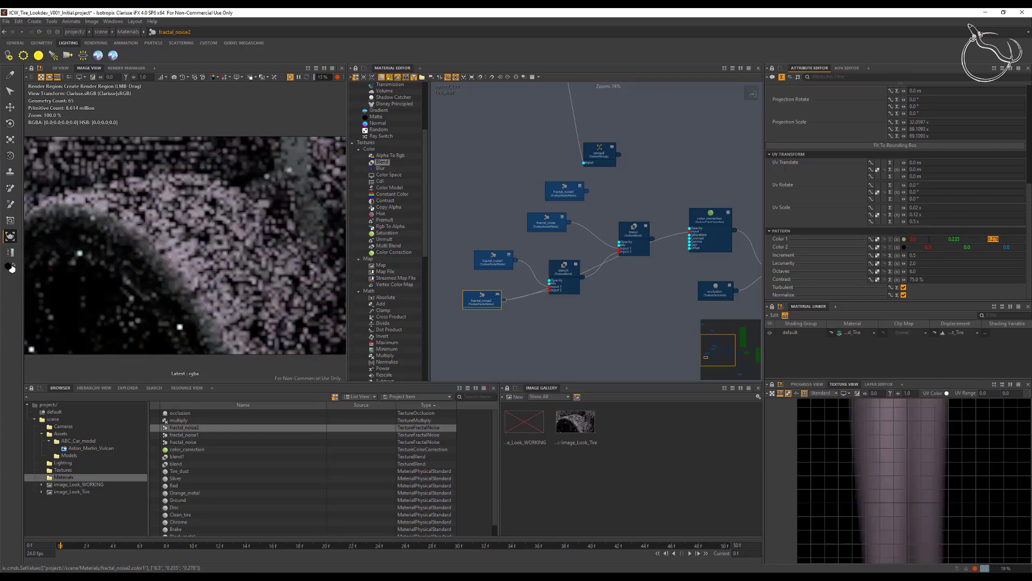
pyautogui.write('0.17')
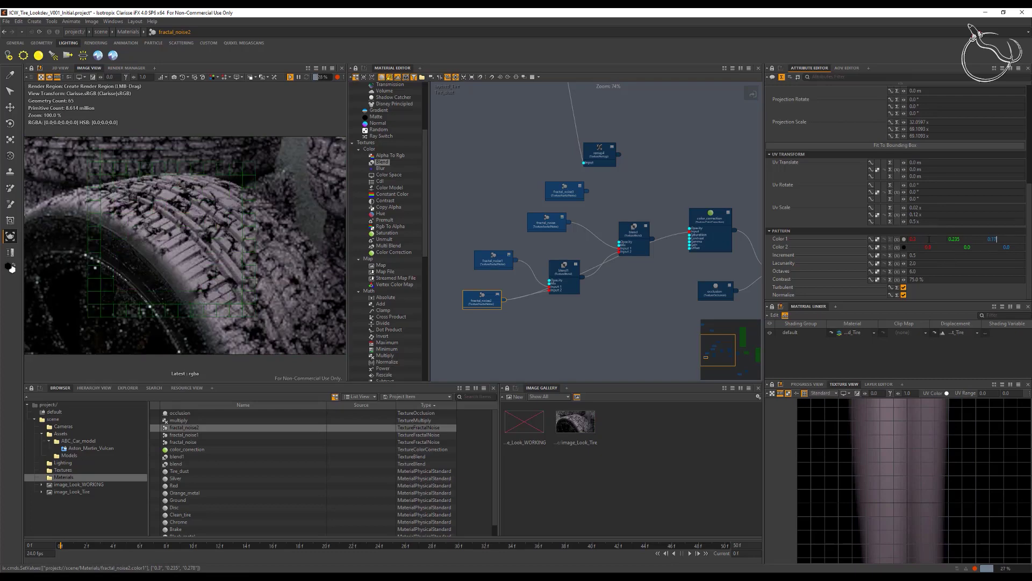
pyautogui.press('Tab')
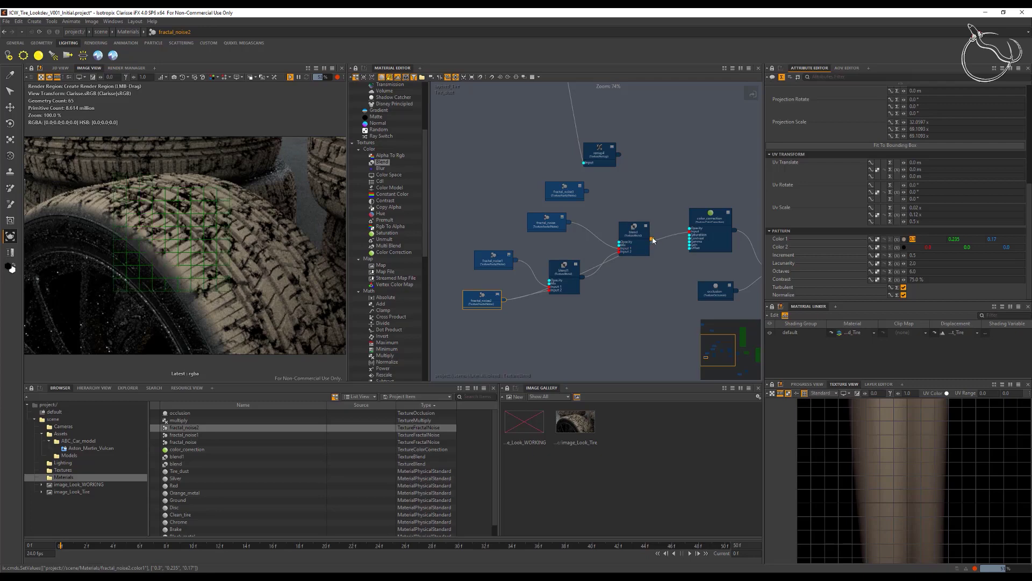
pyautogui.moveTo(653, 238); pyautogui.dragTo(691, 233)
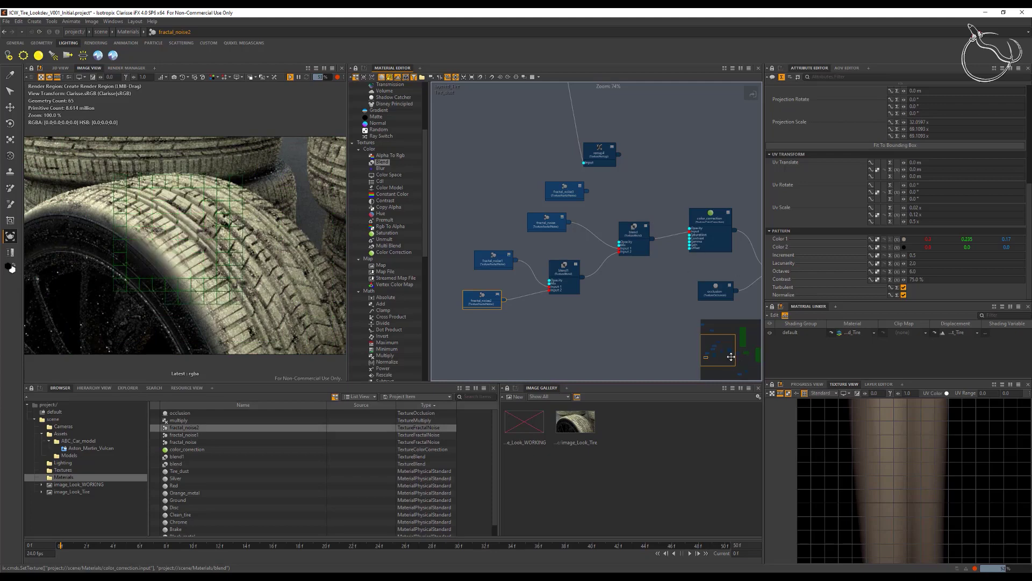
# Try Output values of 0.25, 0.1 and 0.05 on the upper curve point of the displacement mask's remap, and restore it to 1.0
pyautogui.moveTo(731, 356); pyautogui.dragTo(753, 358)
pyautogui.click(586, 344)
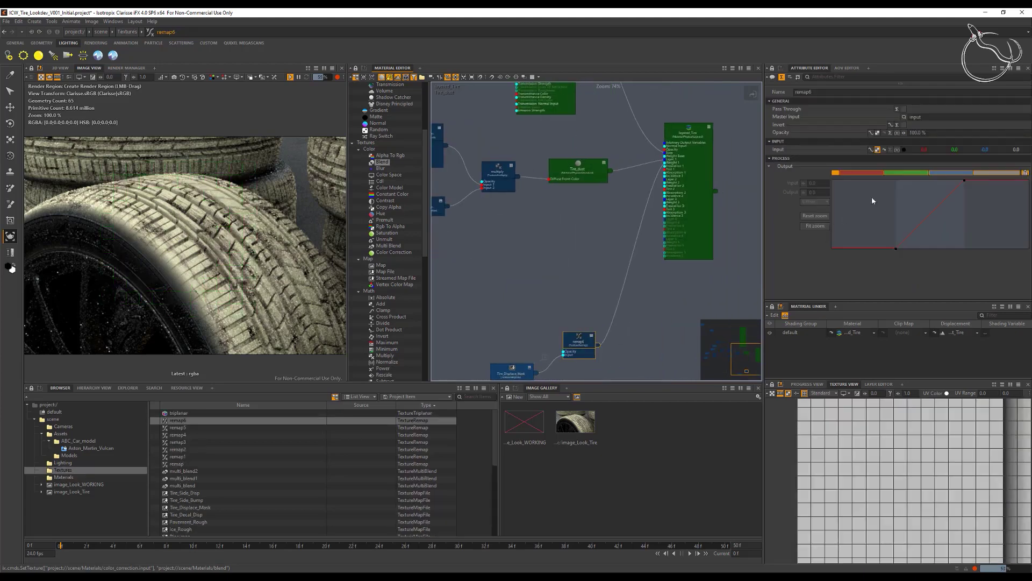
pyautogui.click(964, 181)
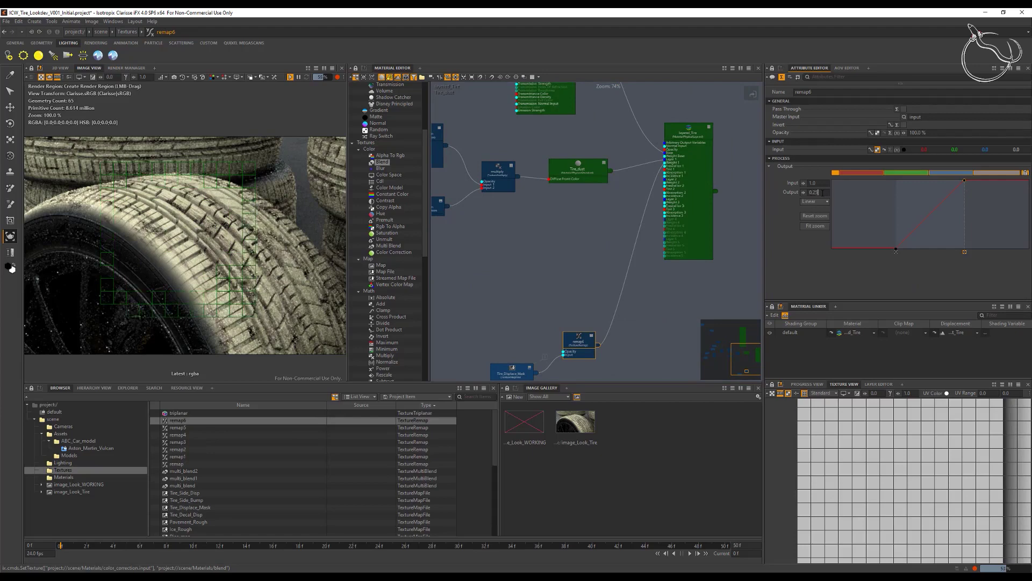
pyautogui.press('Return')
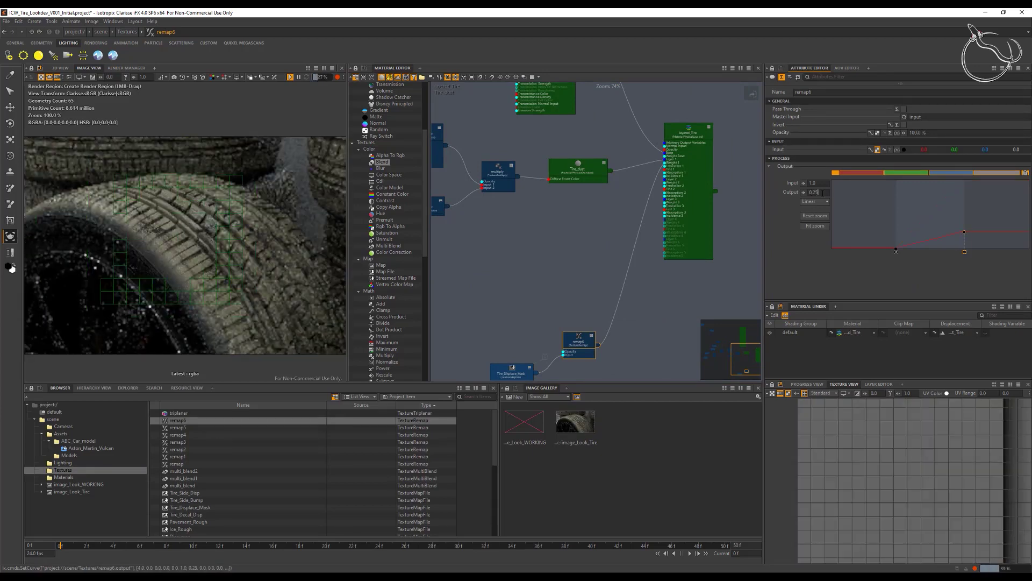
pyautogui.press('BackSpace')
pyautogui.press('BackSpace')
pyautogui.write('1')
pyautogui.press('Return')
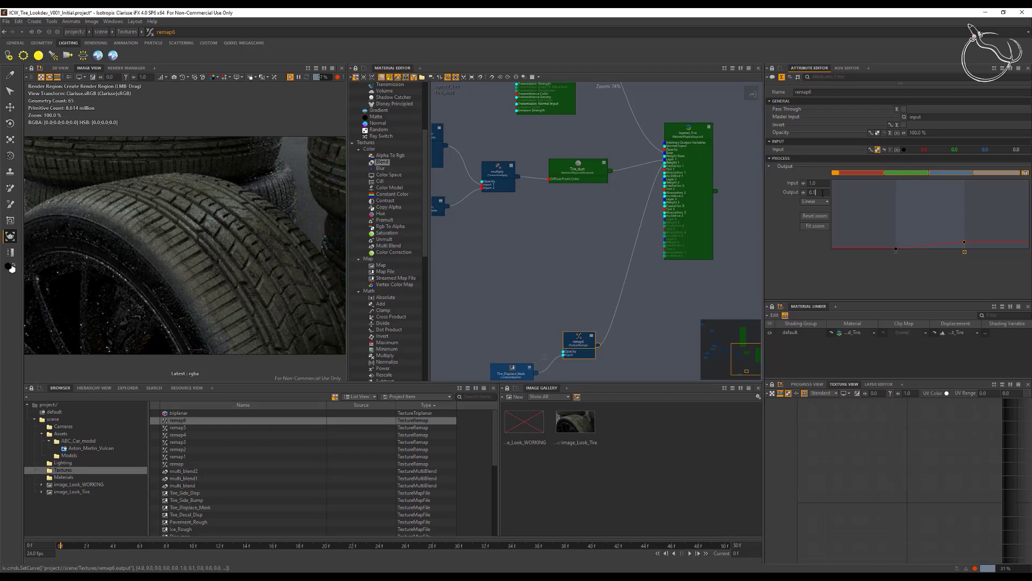
pyautogui.press('Return')
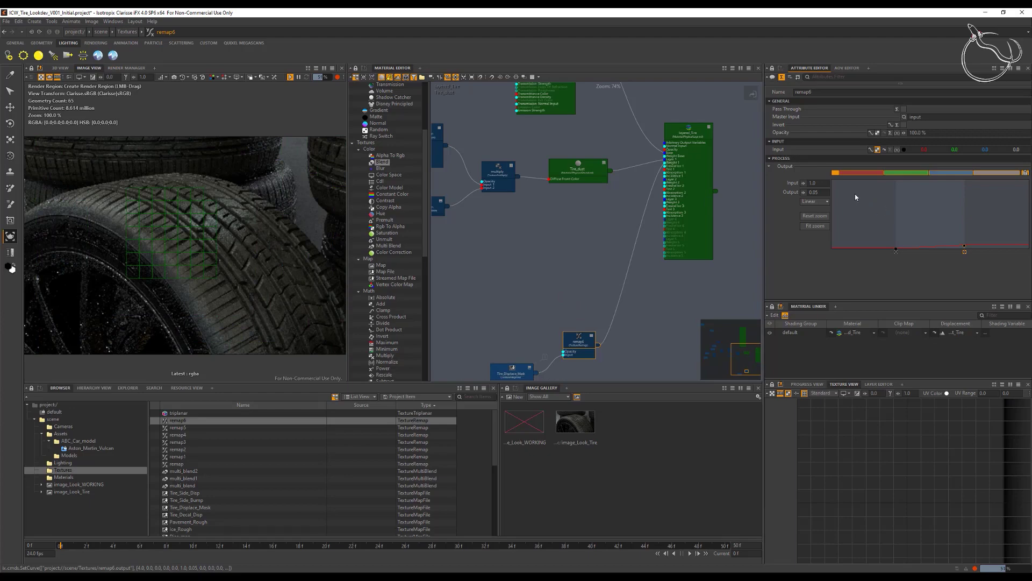
pyautogui.press('Return')
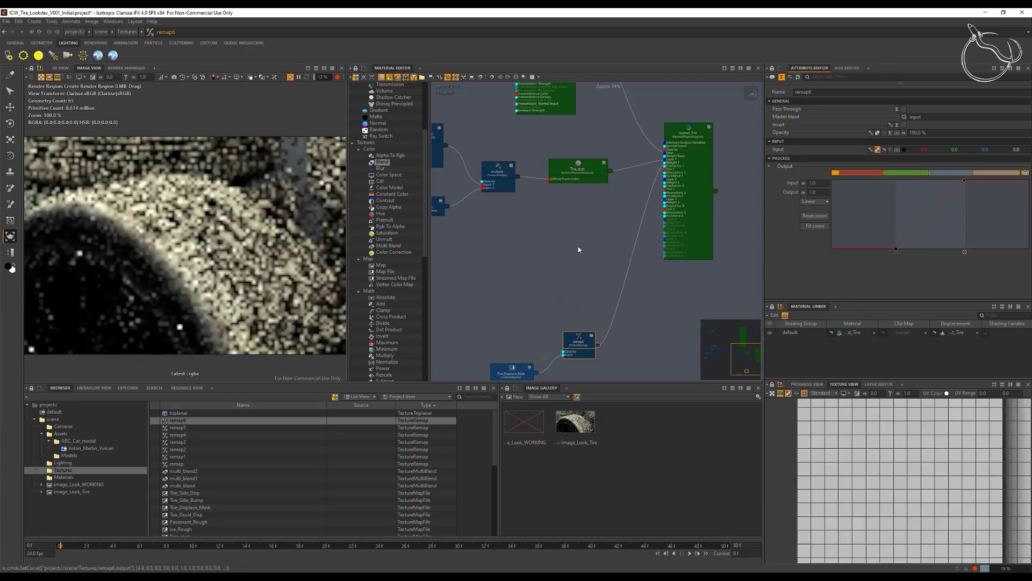
# Preview the original fractal noise and fractal_noise1 in turn by feeding each directly into the color correction's Input
pyautogui.moveTo(747, 354); pyautogui.dragTo(723, 350)
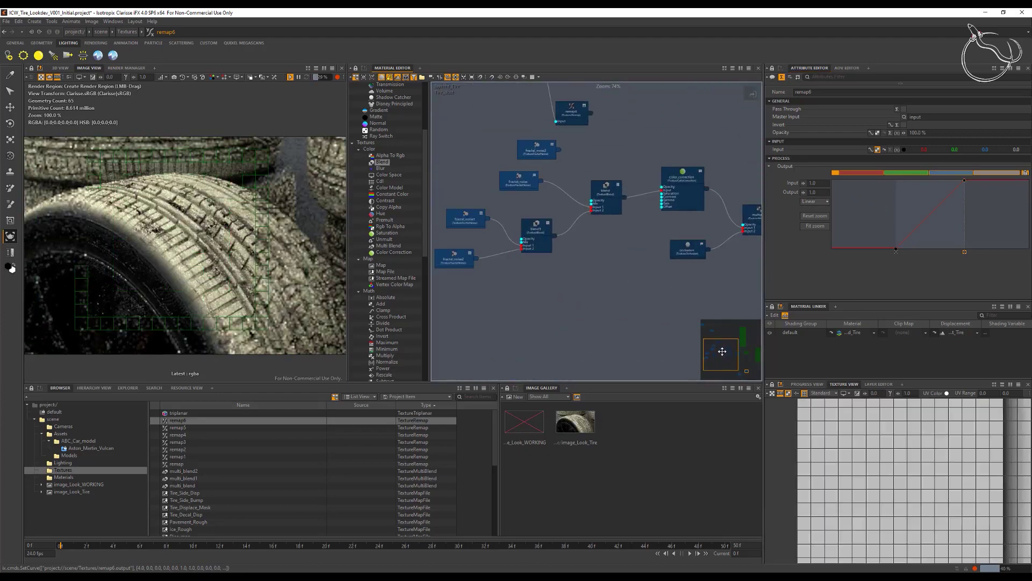
pyautogui.click(472, 223)
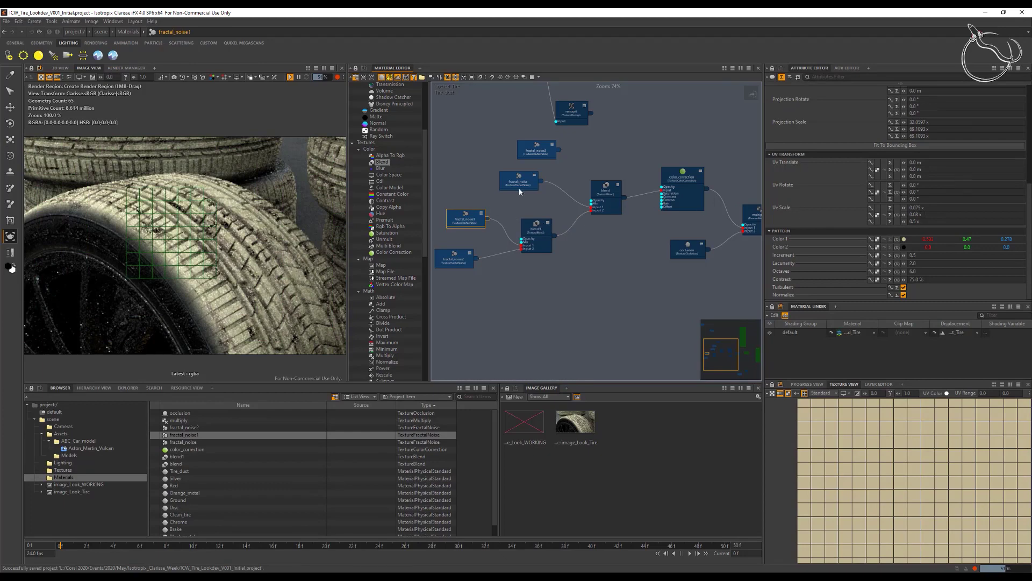
pyautogui.moveTo(661, 194); pyautogui.dragTo(662, 190)
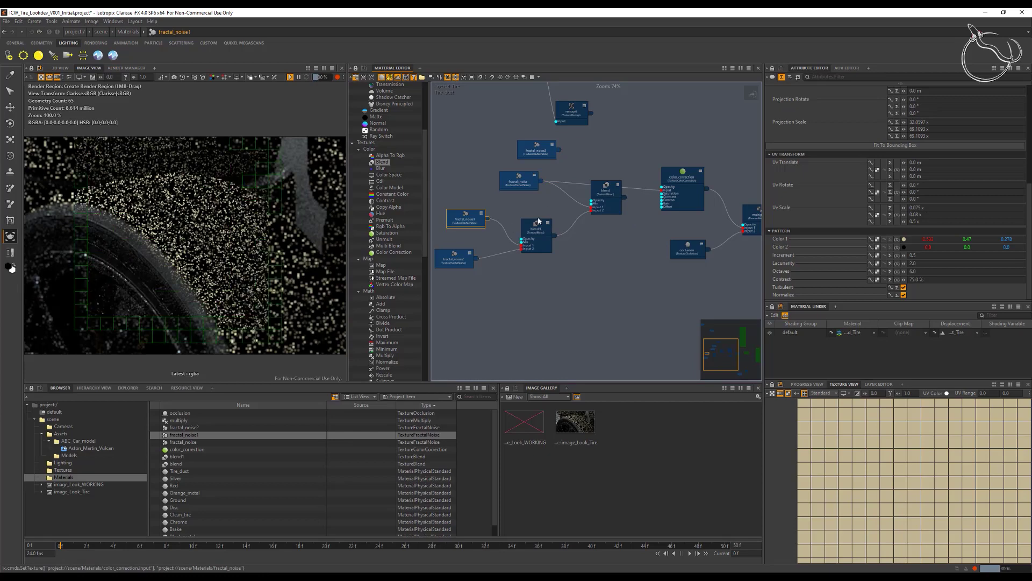
pyautogui.moveTo(488, 218); pyautogui.dragTo(662, 190)
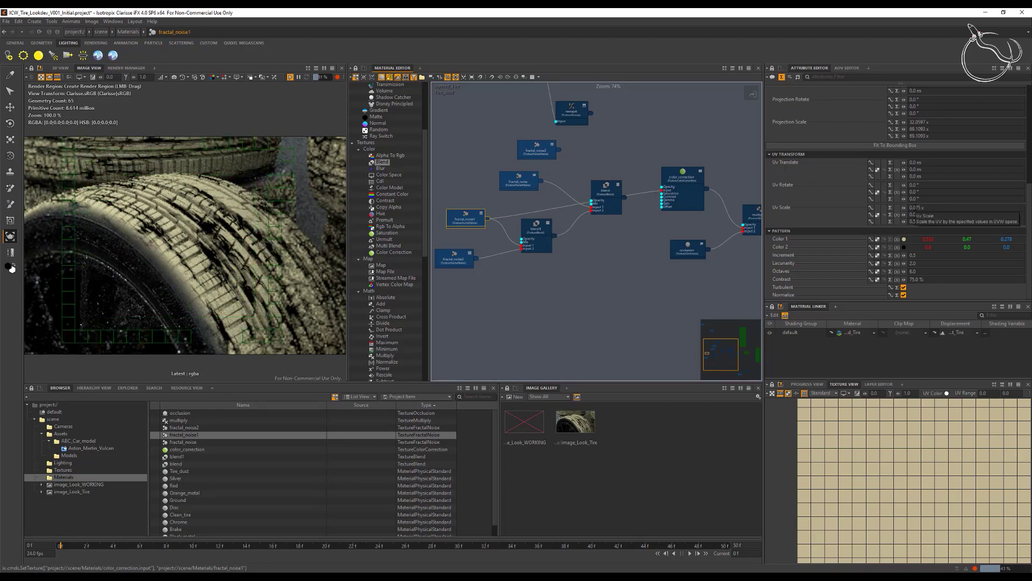
# Adjust the first two UV Scale values of fractal_noise1 to 0.032 and 0.4
pyautogui.press('BackSpace')
pyautogui.press('Return')
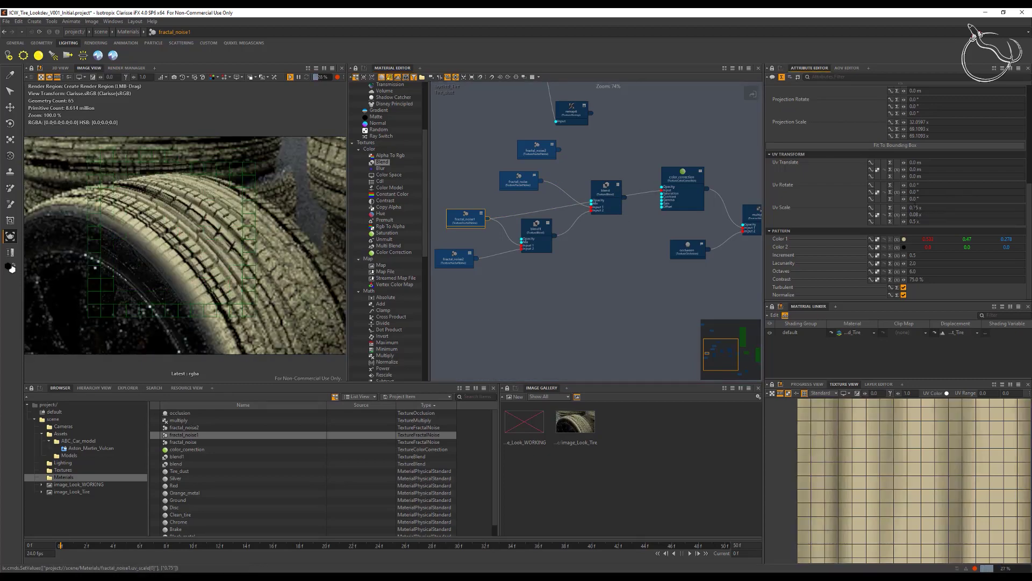
pyautogui.write('0')
pyautogui.press('Return')
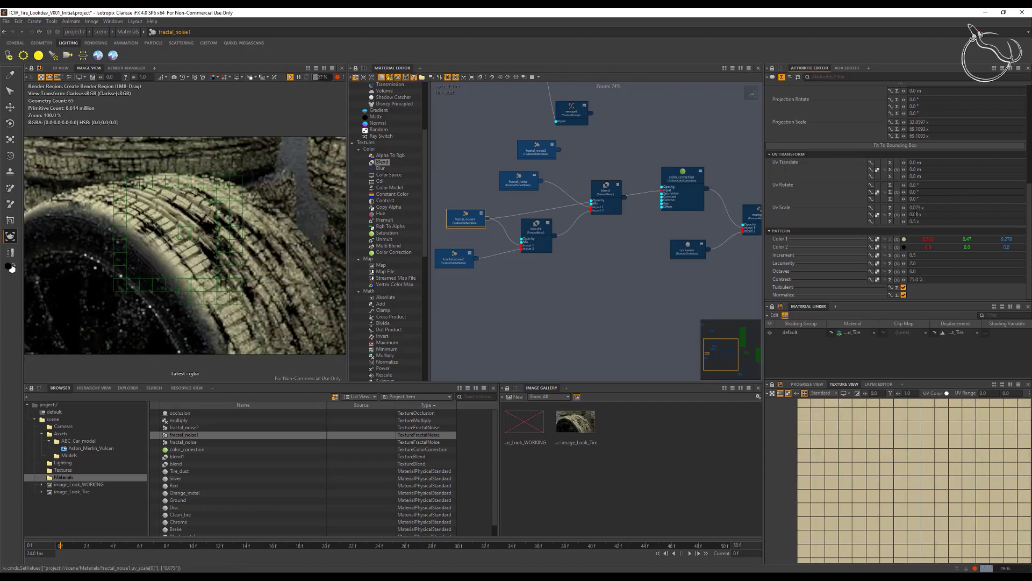
pyautogui.write('0.8')
pyautogui.press('Return')
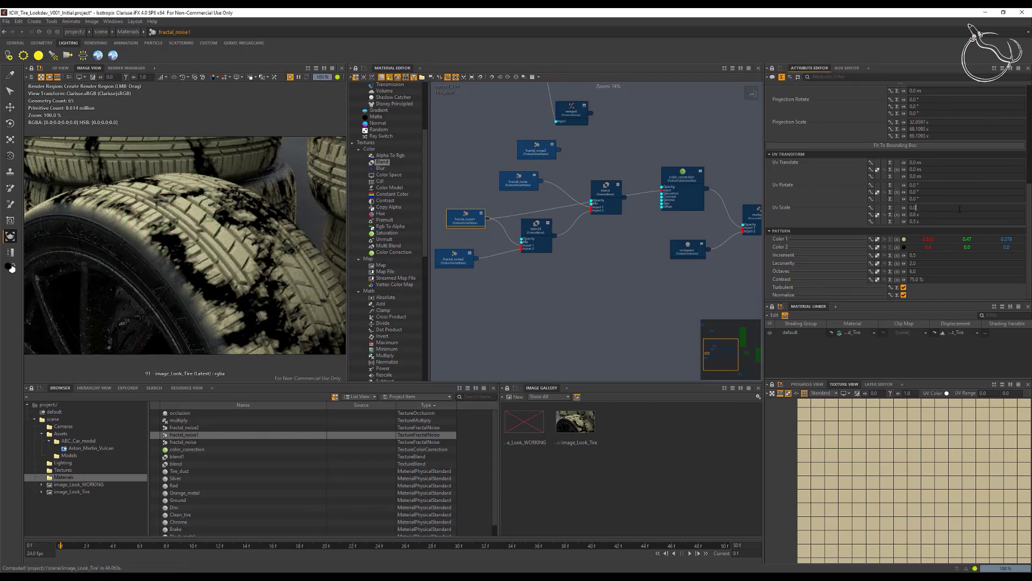
pyautogui.press('Tab')
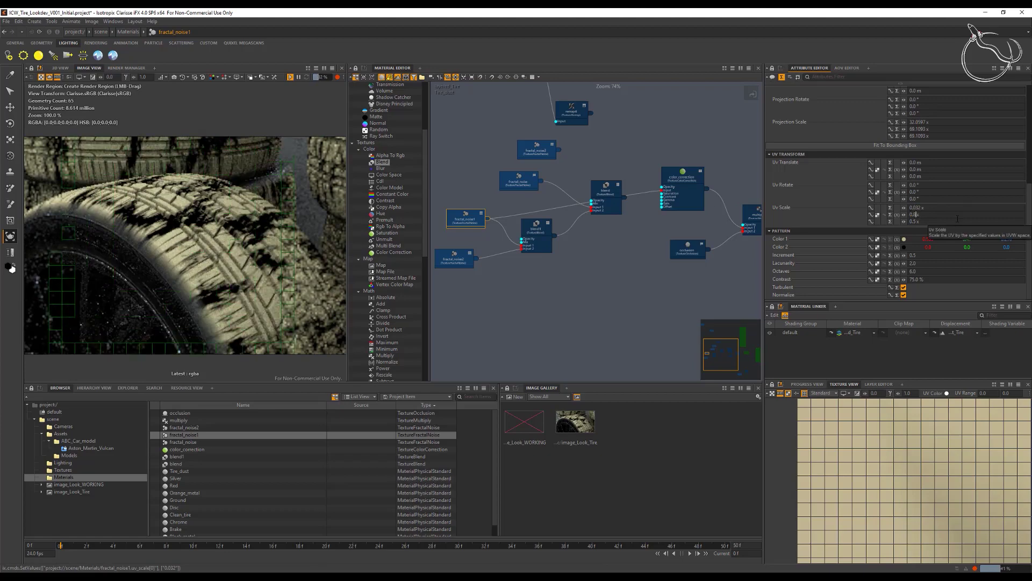
pyautogui.write('0.4 x')
pyautogui.press('Return')
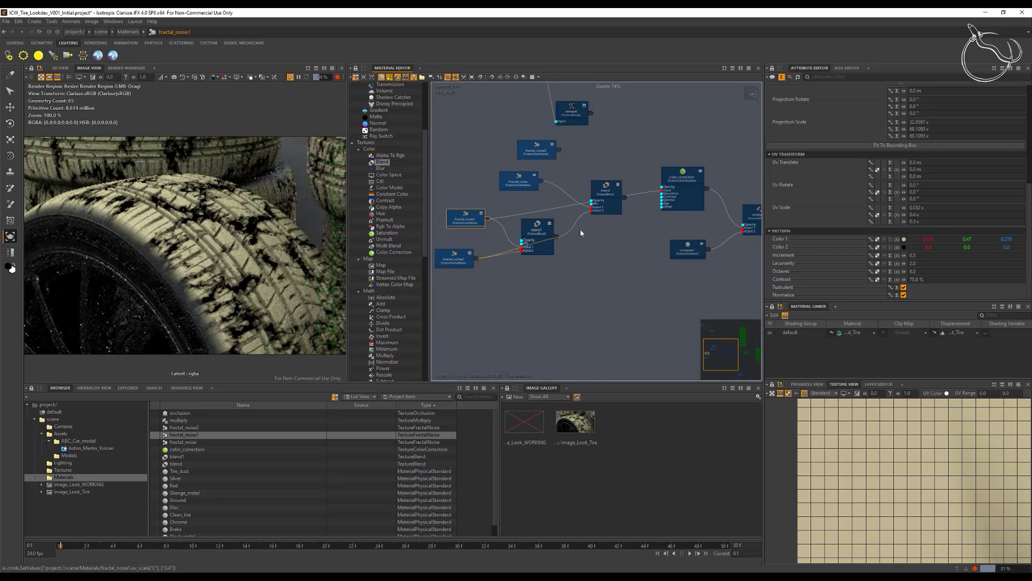
# Feed fractal_noise2 into the color correction's Input, and set the first two UV Scale values of fractal_noise1 to 0.016 and 0.2
pyautogui.click(659, 195)
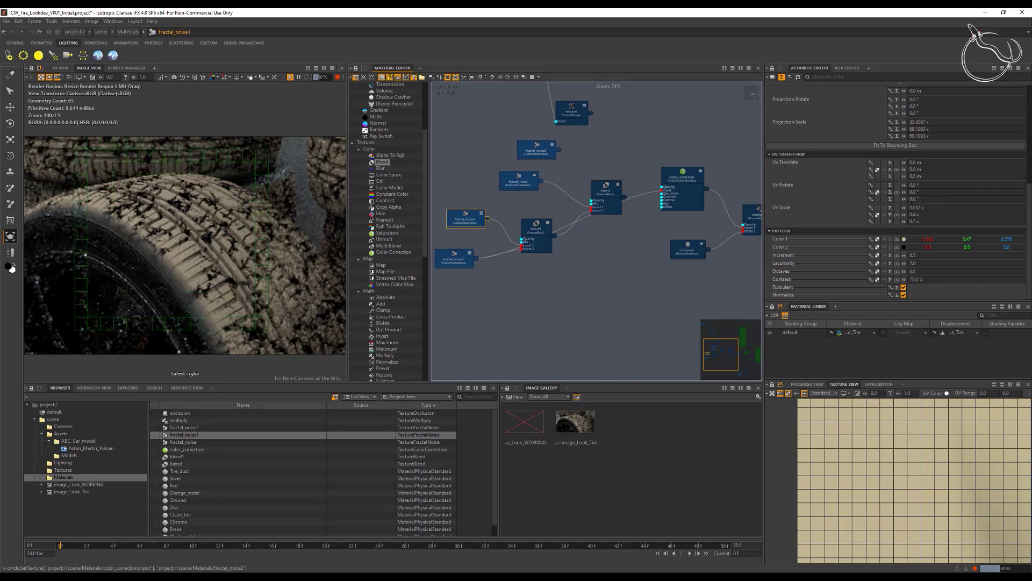
pyautogui.moveTo(916, 207); pyautogui.dragTo(951, 207)
pyautogui.write('16')
pyautogui.press('Return')
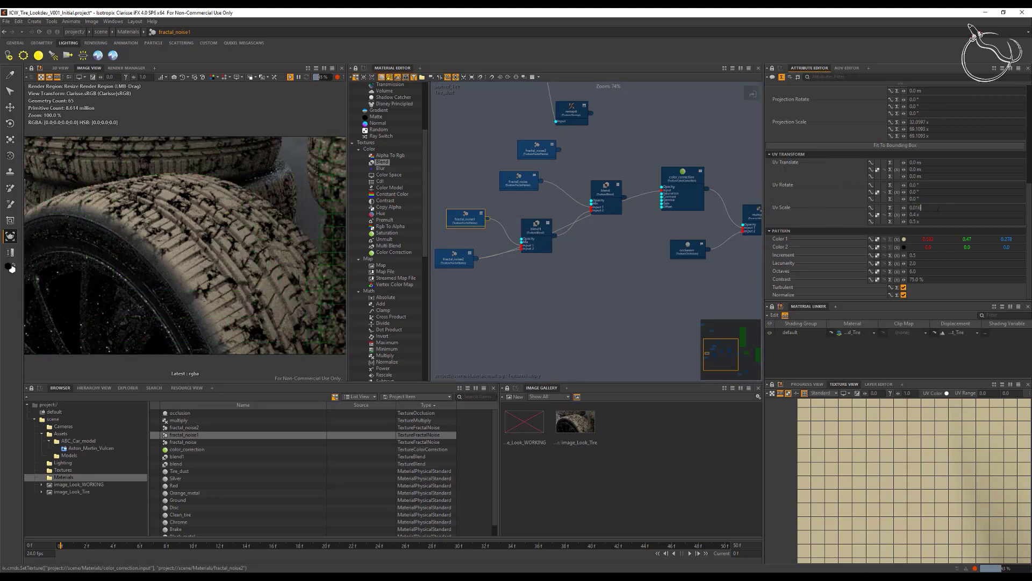
pyautogui.write('0.2')
pyautogui.press('Tab')
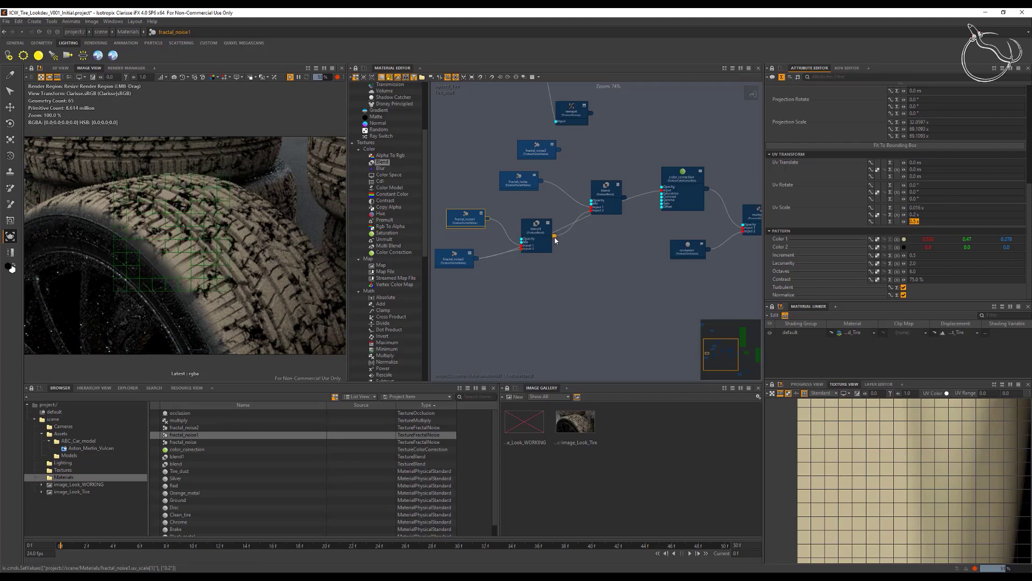
# Compare the combined blend with fractal_noise2 alone by feeding each in turn into the color correction's Input
pyautogui.moveTo(626, 200); pyautogui.dragTo(663, 191)
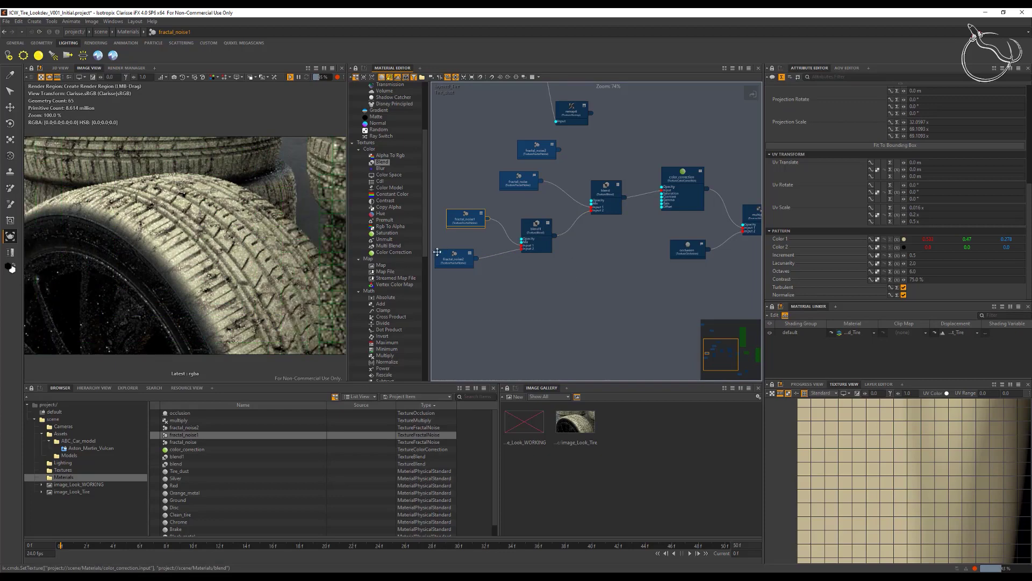
pyautogui.moveTo(459, 253); pyautogui.dragTo(467, 247)
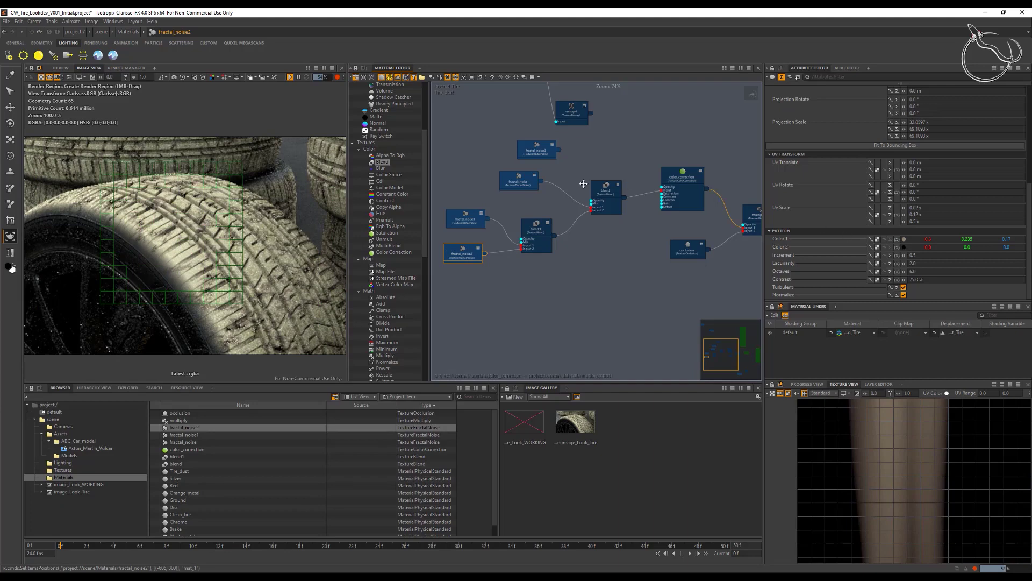
pyautogui.moveTo(660, 194); pyautogui.dragTo(661, 199)
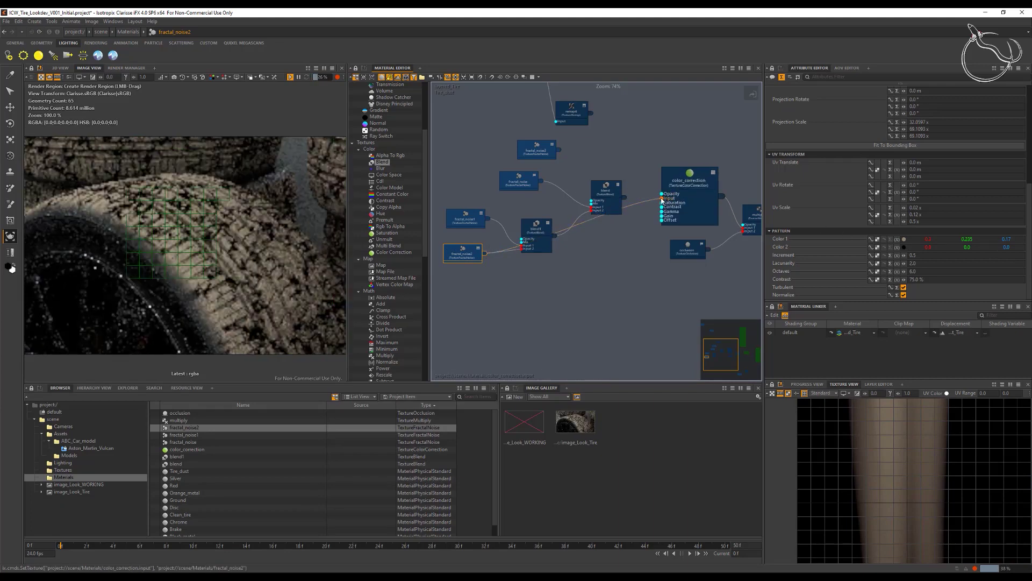
# Swap fractal_noise2's colors, making Color 1 black and Color 2 the stored brown, and feed the blend back into the color correction's Input
pyautogui.click(905, 240)
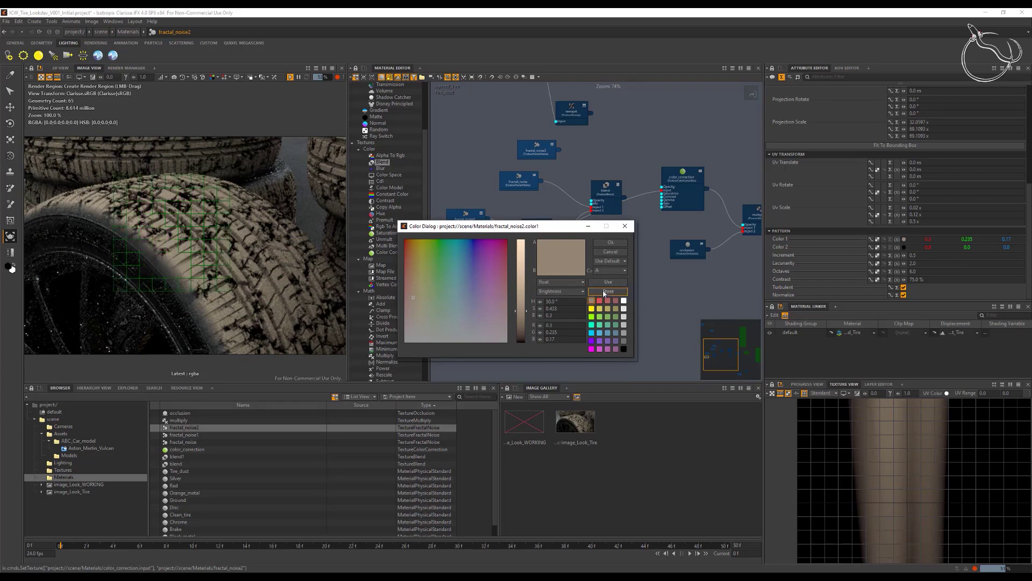
pyautogui.click(618, 246)
pyautogui.click(904, 241)
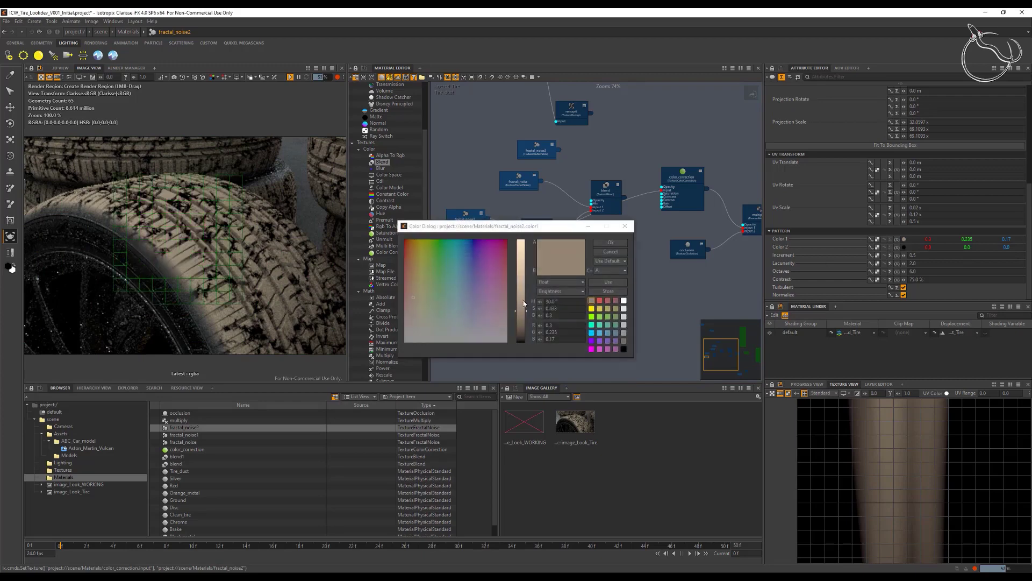
pyautogui.moveTo(518, 314); pyautogui.dragTo(518, 342)
pyautogui.click(610, 242)
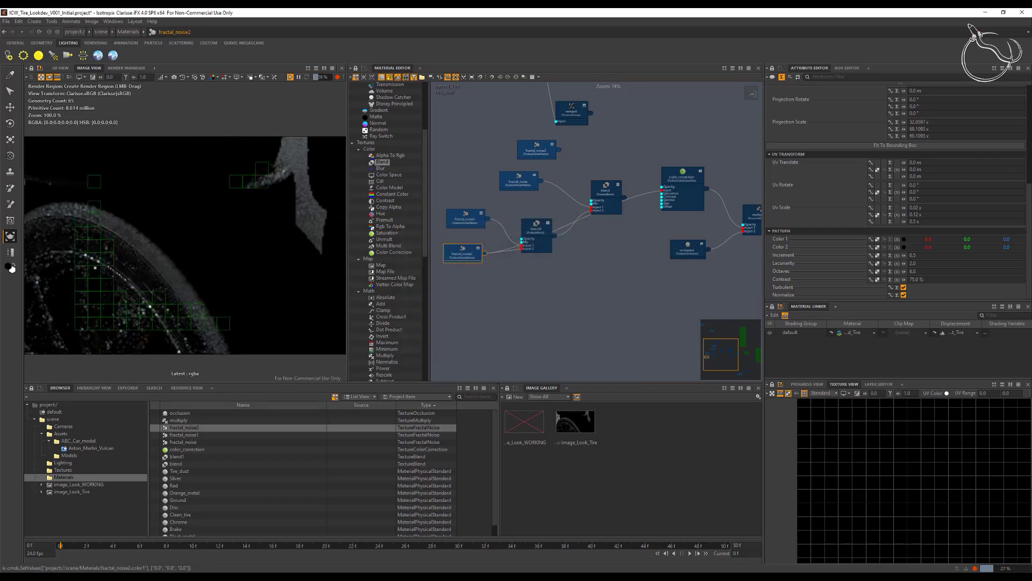
pyautogui.click(905, 248)
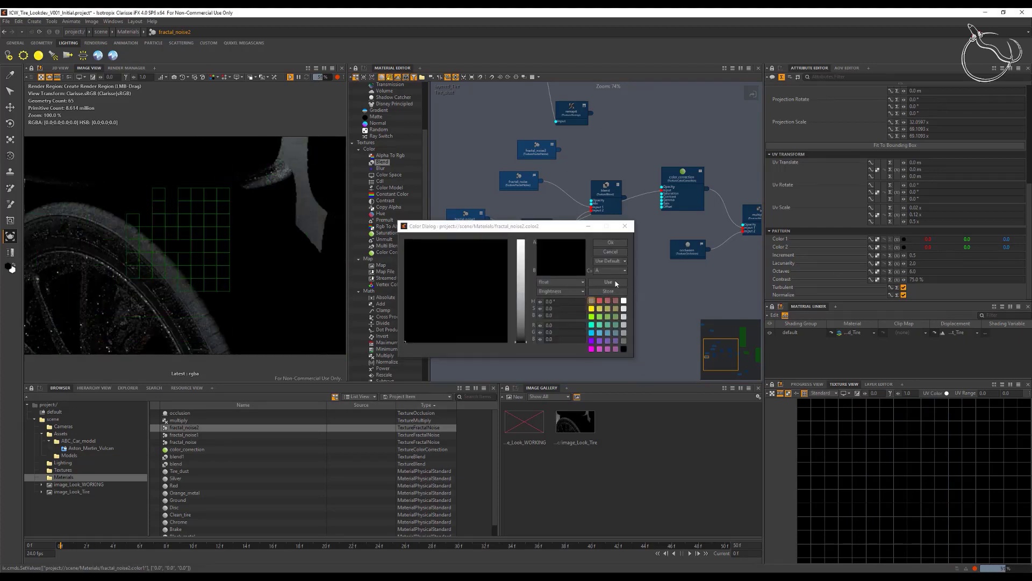
pyautogui.click(591, 300)
pyautogui.click(613, 242)
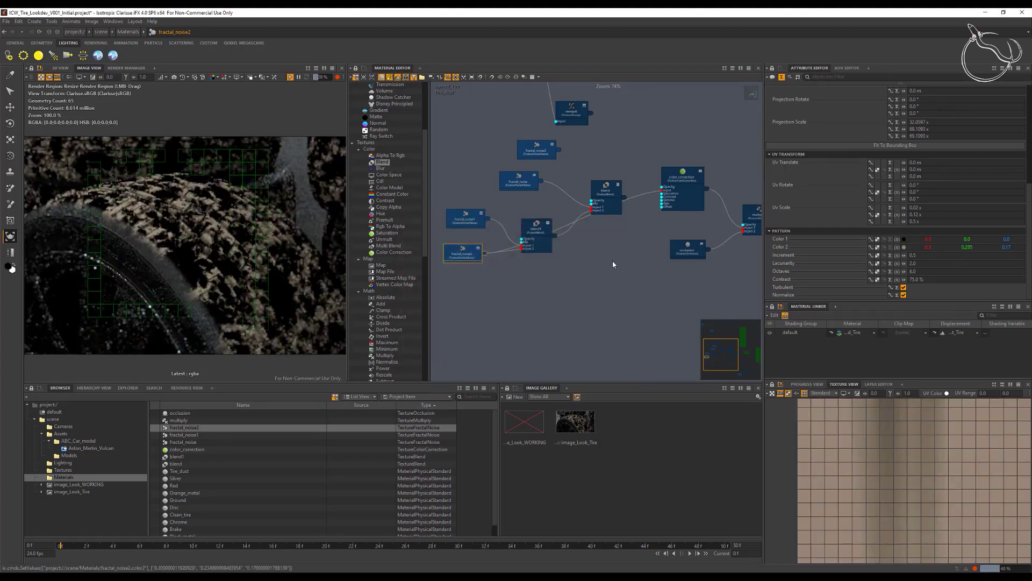
pyautogui.moveTo(624, 197); pyautogui.dragTo(662, 191)
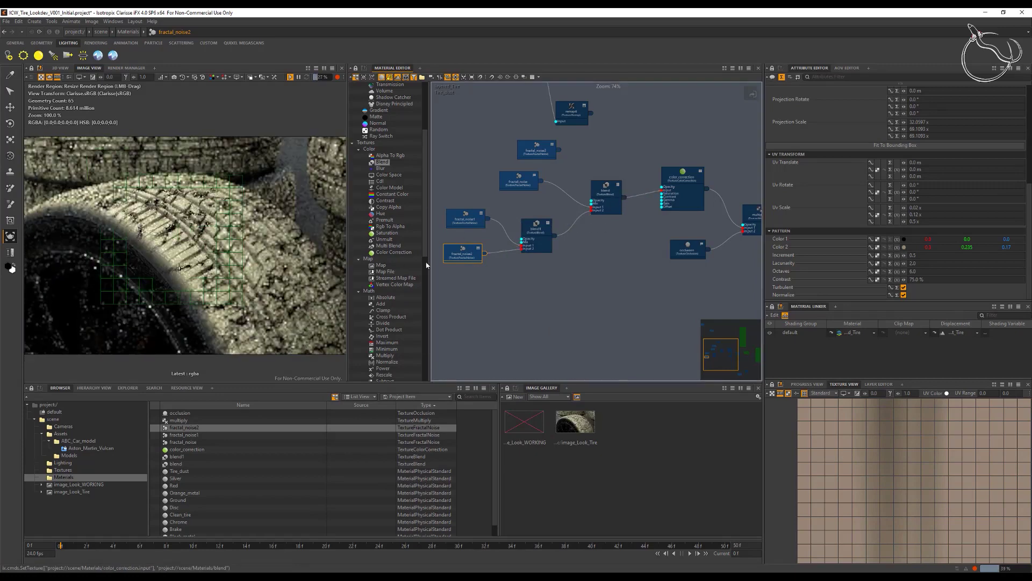
# Set blend1's Mix to 15% after trying 50% and 25%, and set the final blend's Mix to 50%
pyautogui.click(528, 226)
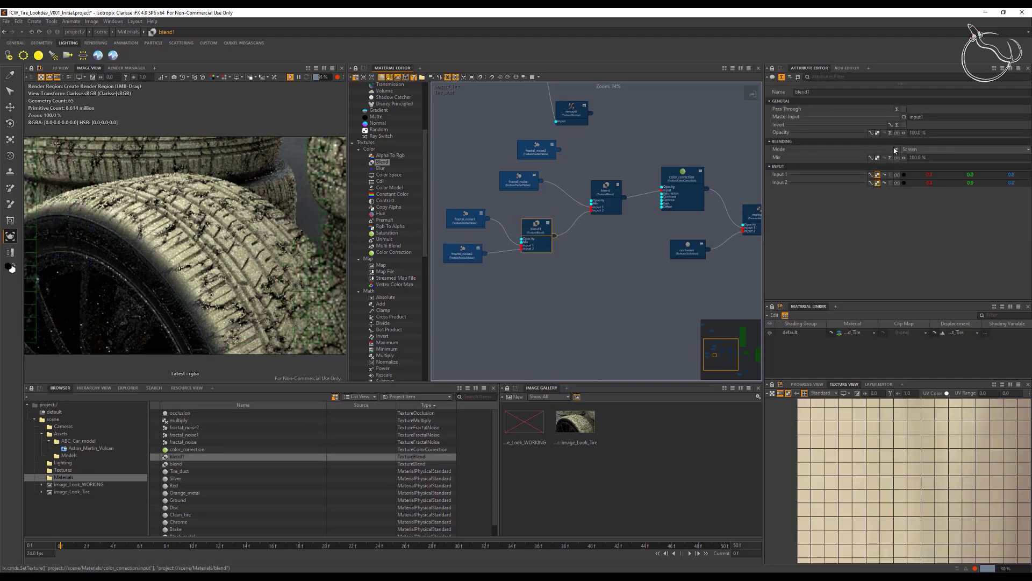
pyautogui.doubleClick(933, 158)
pyautogui.write('50')
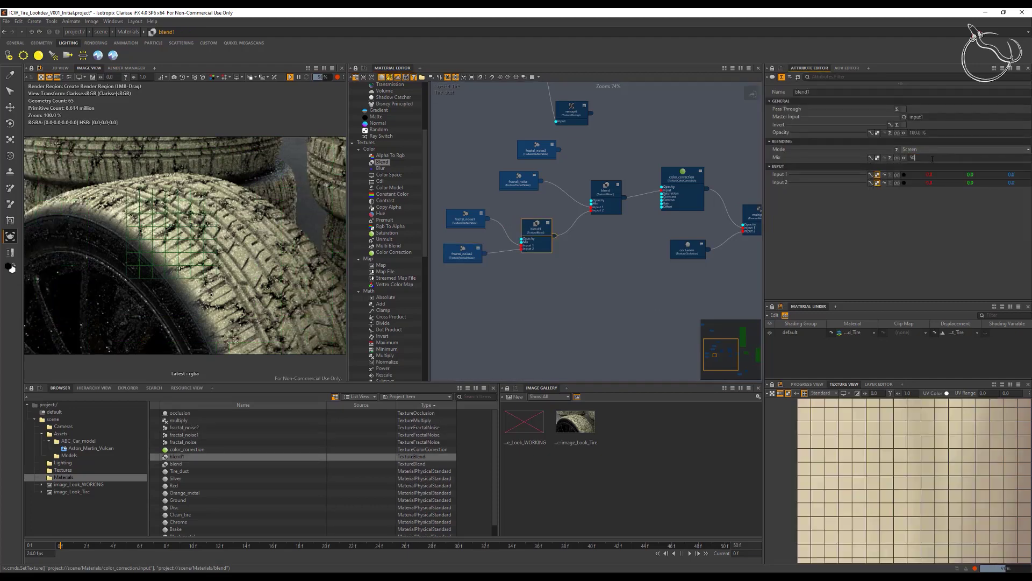
pyautogui.press('Tab')
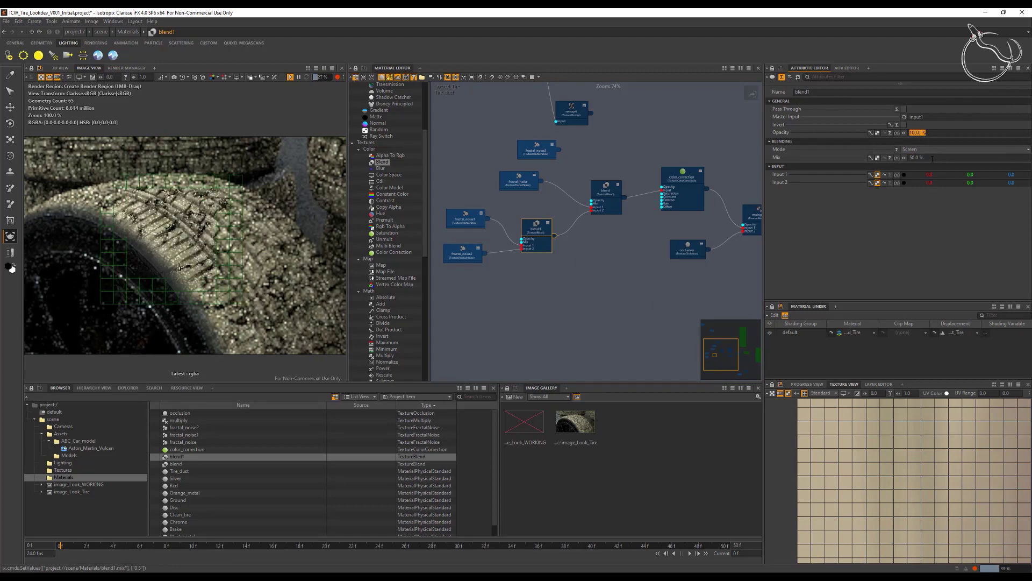
pyautogui.doubleClick(932, 158)
pyautogui.write('25')
pyautogui.press('Return')
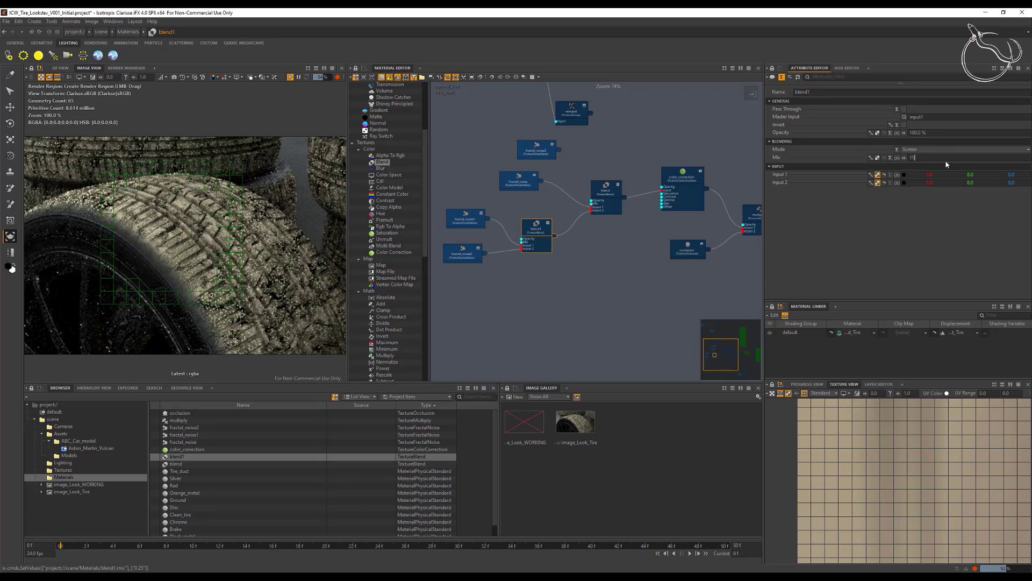
pyautogui.press('Tab')
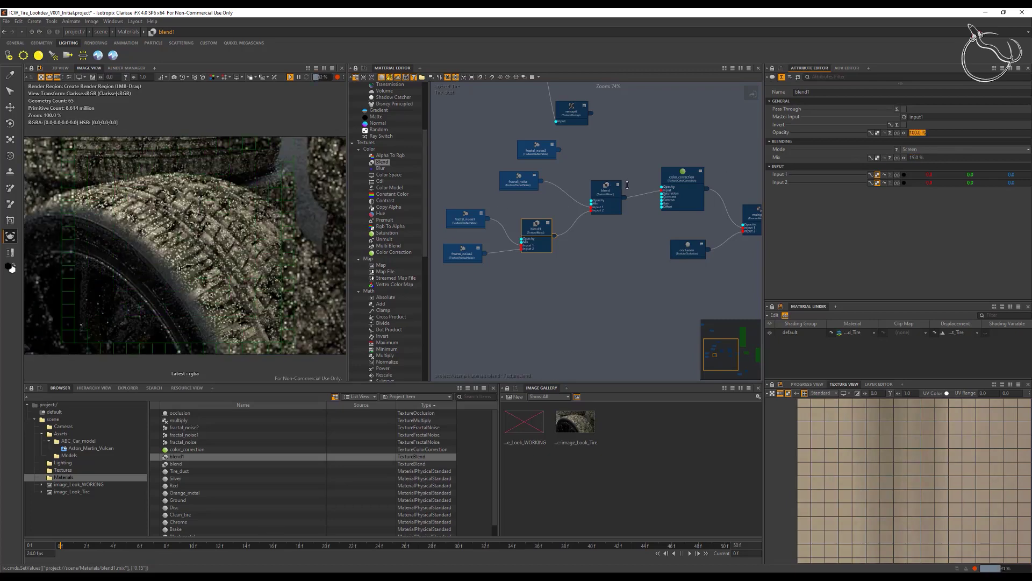
pyautogui.click(607, 189)
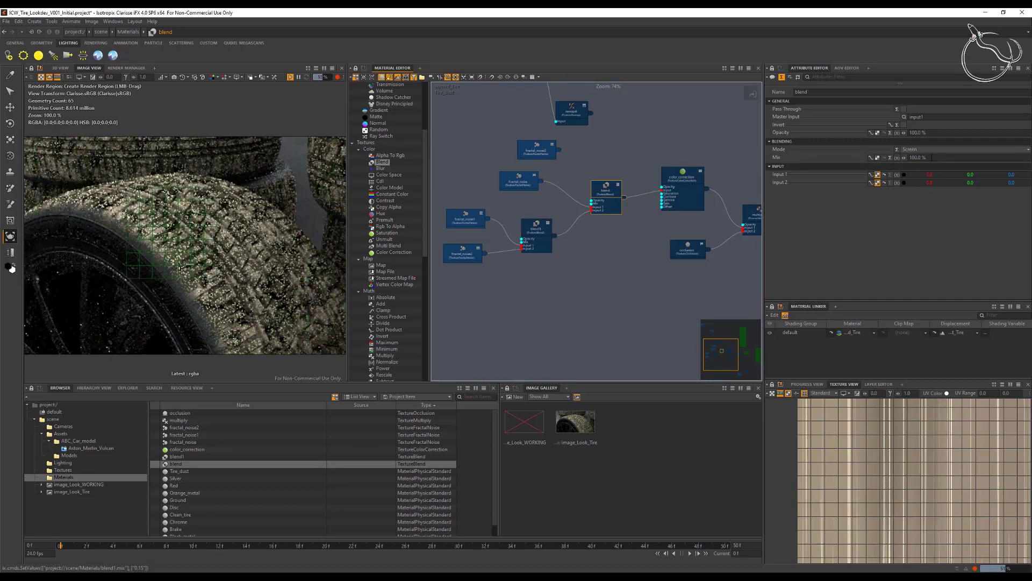
pyautogui.click(933, 157)
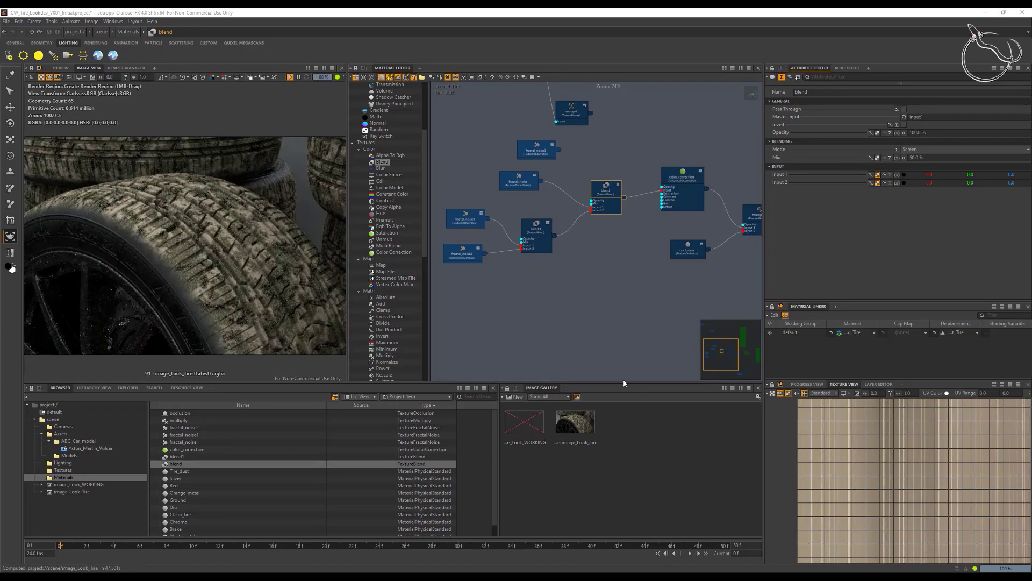
# Try an Output value of 0.1 on the upper curve point of the displacement mask's remap6
pyautogui.moveTo(723, 354)
pyautogui.mouseDown()
pyautogui.moveTo(748, 352)
pyautogui.moveTo(732, 364)
pyautogui.mouseUp()
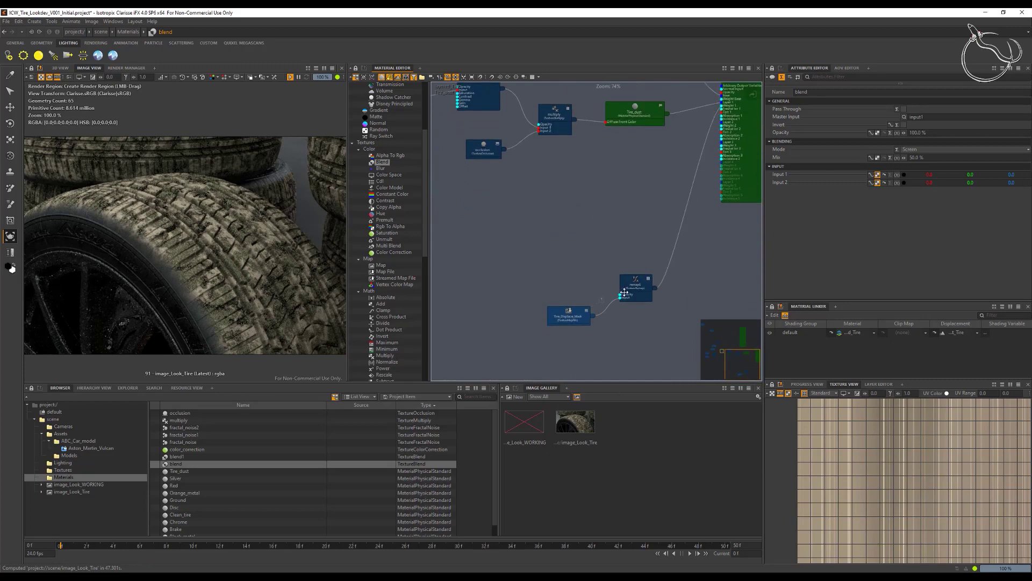
pyautogui.click(636, 283)
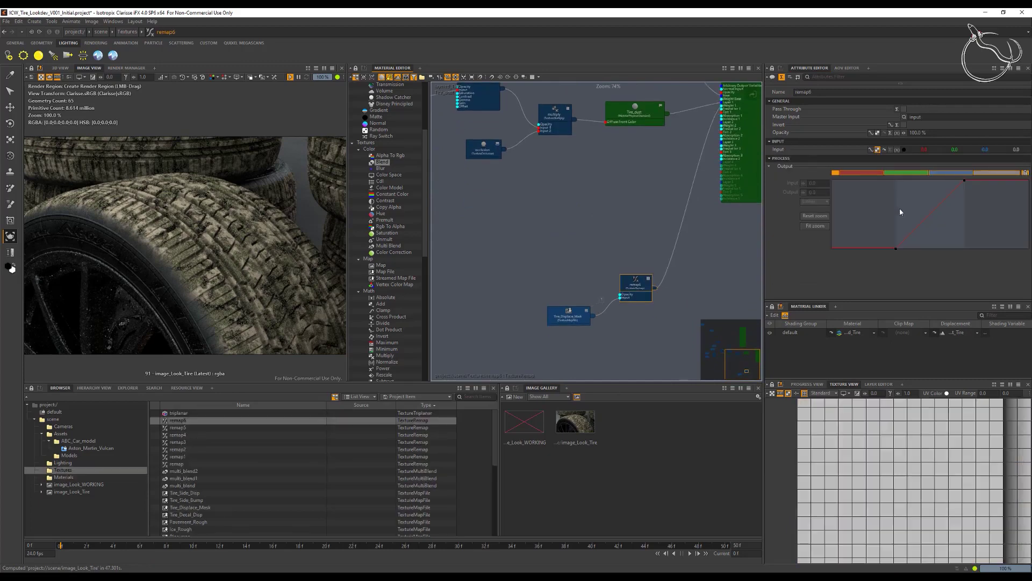
pyautogui.click(965, 182)
pyautogui.click(824, 192)
pyautogui.write('0')
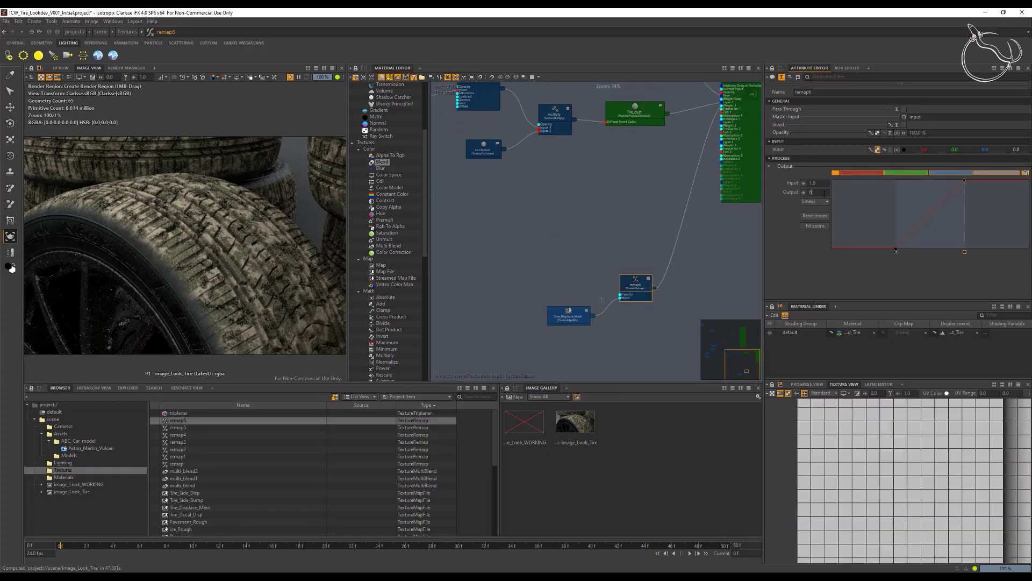
pyautogui.write('.1')
pyautogui.press('Return')
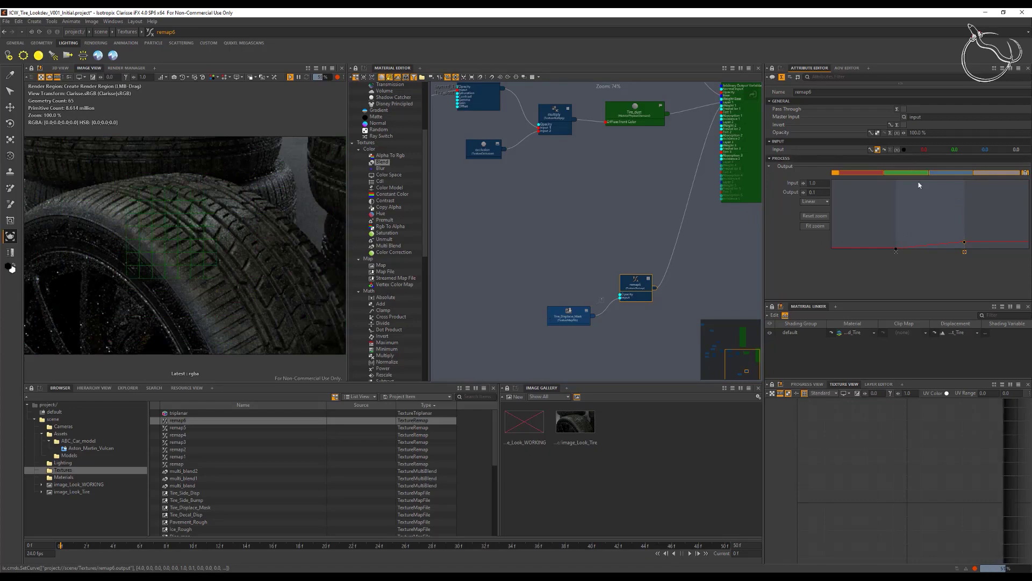
# Try a different first UV Scale value on Tire_Displace_Mask, restore it to 1.0, and set the first Projection Scale value to 125
pyautogui.click(569, 314)
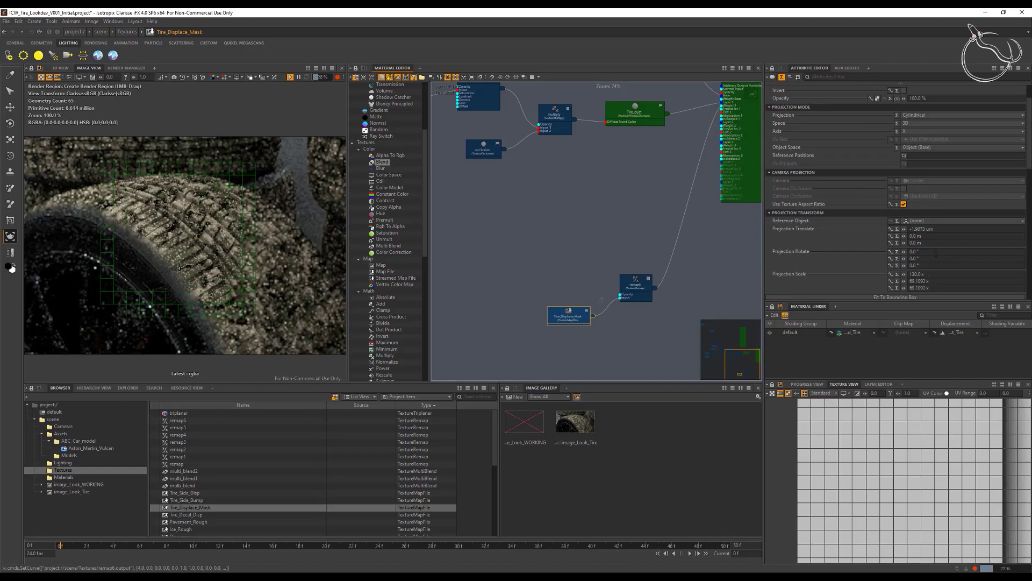
pyautogui.scroll(-3, 880, 185)
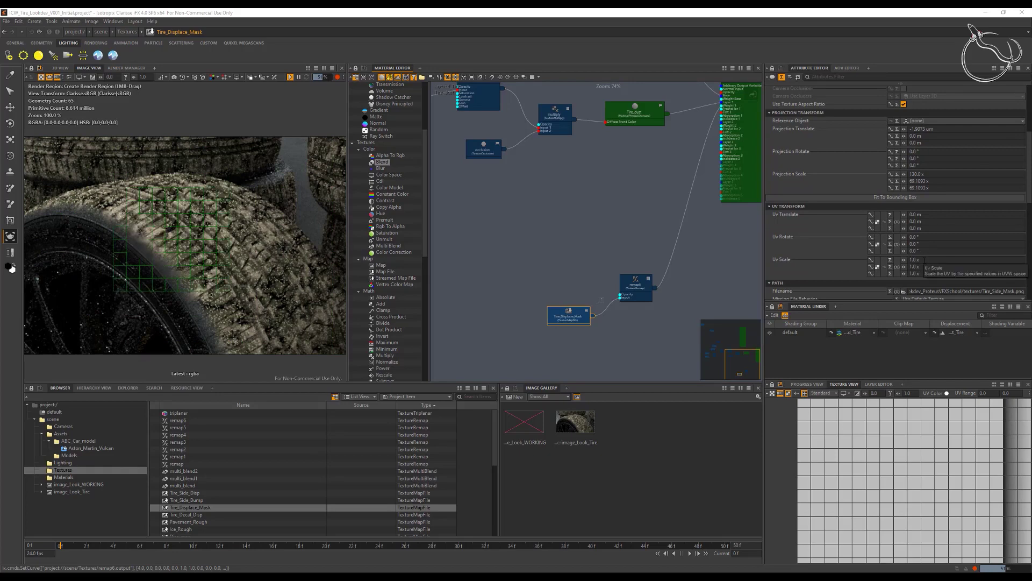
pyautogui.click(925, 260)
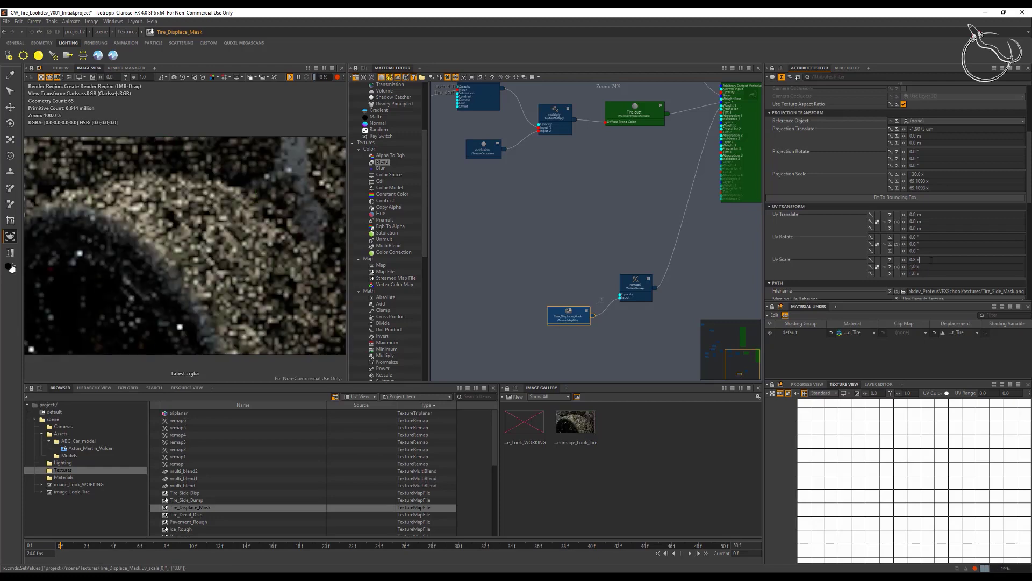
pyautogui.click(931, 260)
pyautogui.write('1.')
pyautogui.press('Tab')
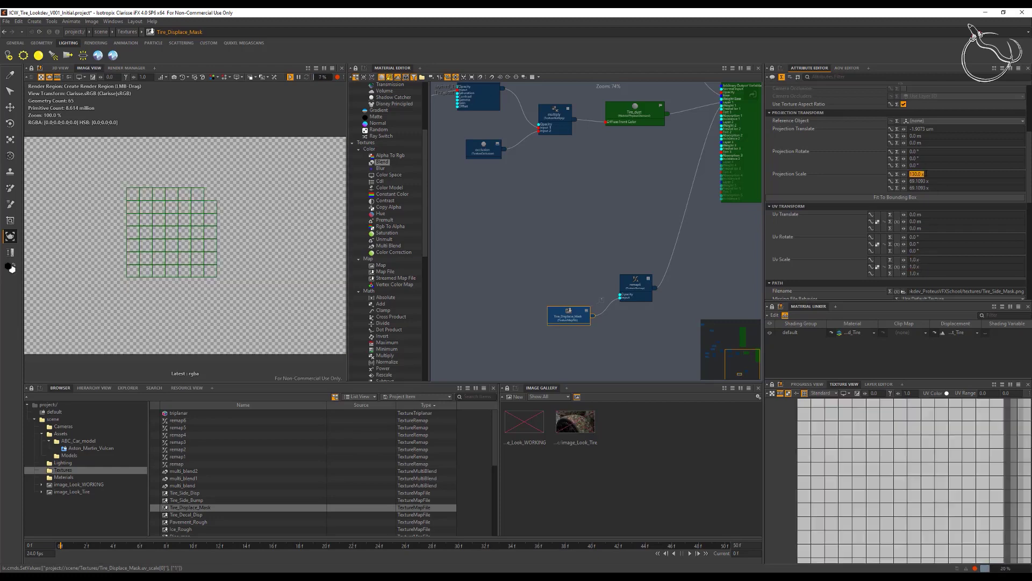
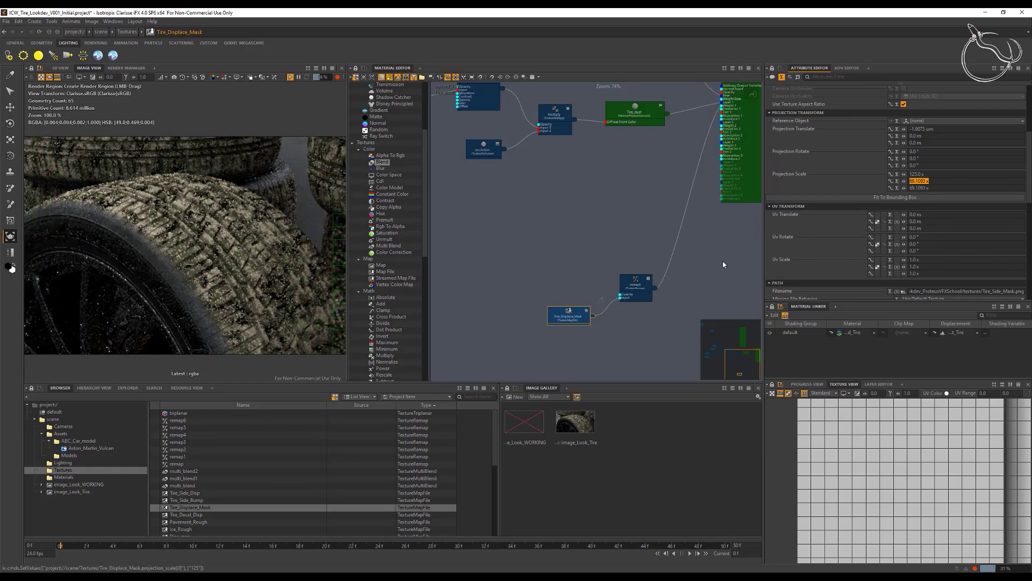
# Try an Output of 0.05 on remap6's upper curve point, and settle on 0.1
pyautogui.click(627, 285)
pyautogui.click(965, 182)
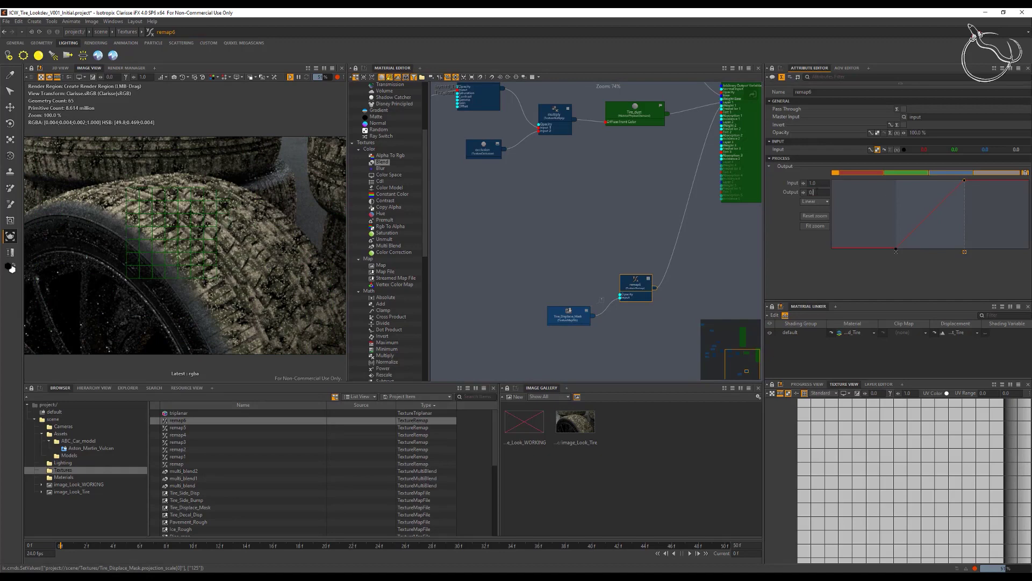
pyautogui.press('Return')
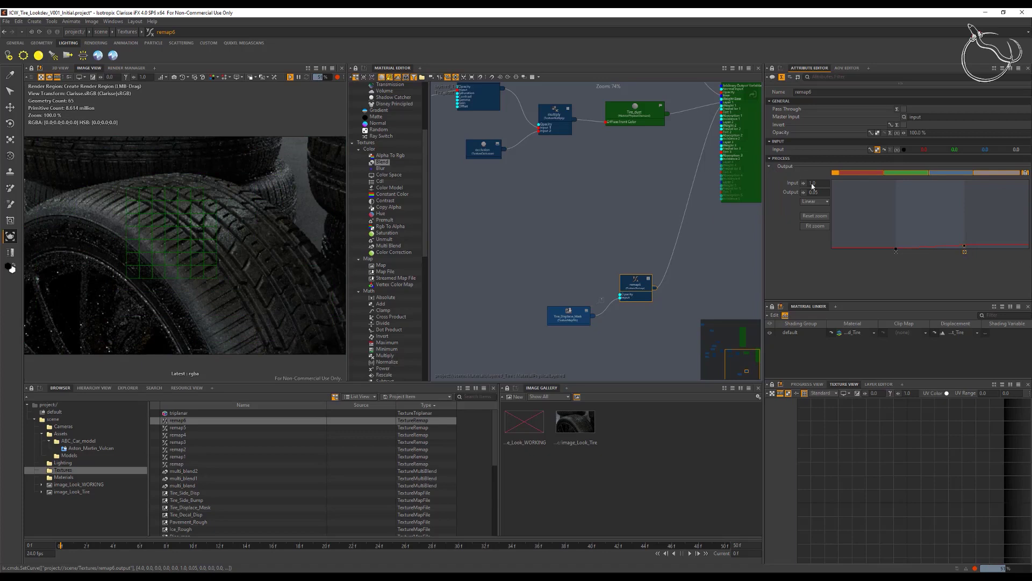
pyautogui.write('1')
pyautogui.press('Return')
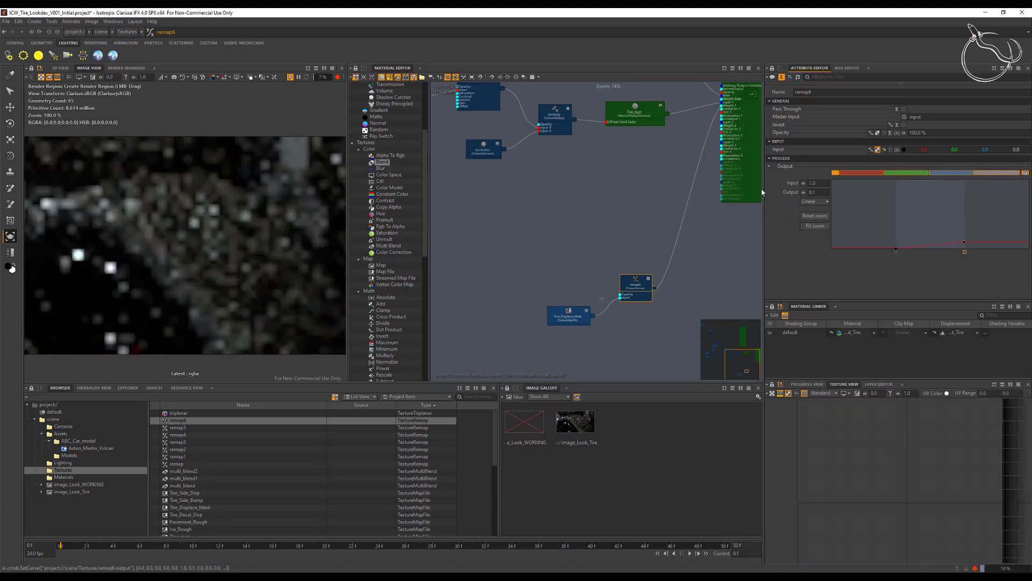
# Set the Saturation of the dust layer's color correction to 0.8, and check the tires from several angles
pyautogui.keyDown('alt'); pyautogui.moveTo(215, 248); pyautogui.dragTo(333, 263); pyautogui.keyUp('alt')
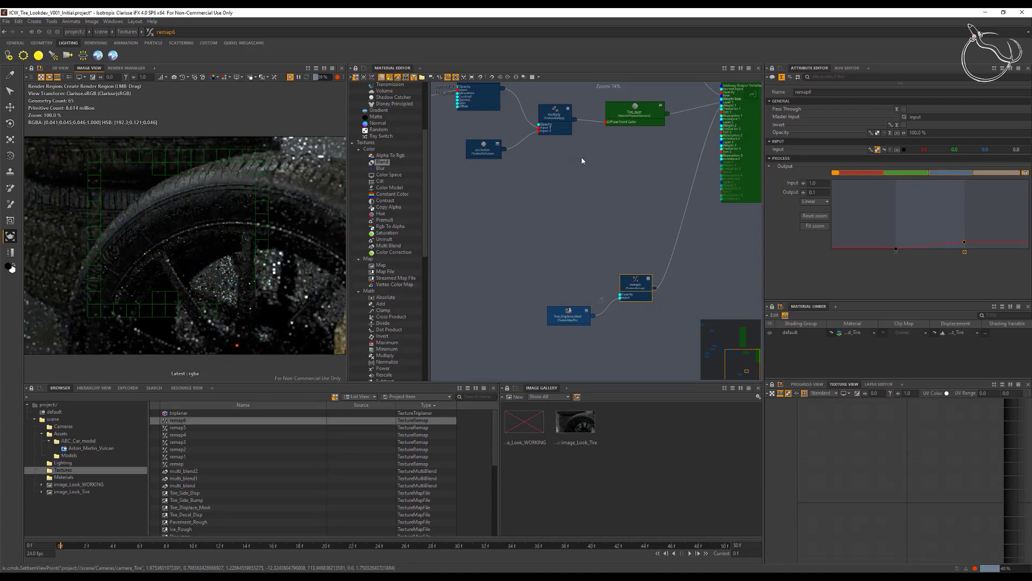
pyautogui.moveTo(580, 157); pyautogui.dragTo(673, 284, button='middle')
pyautogui.click(569, 205)
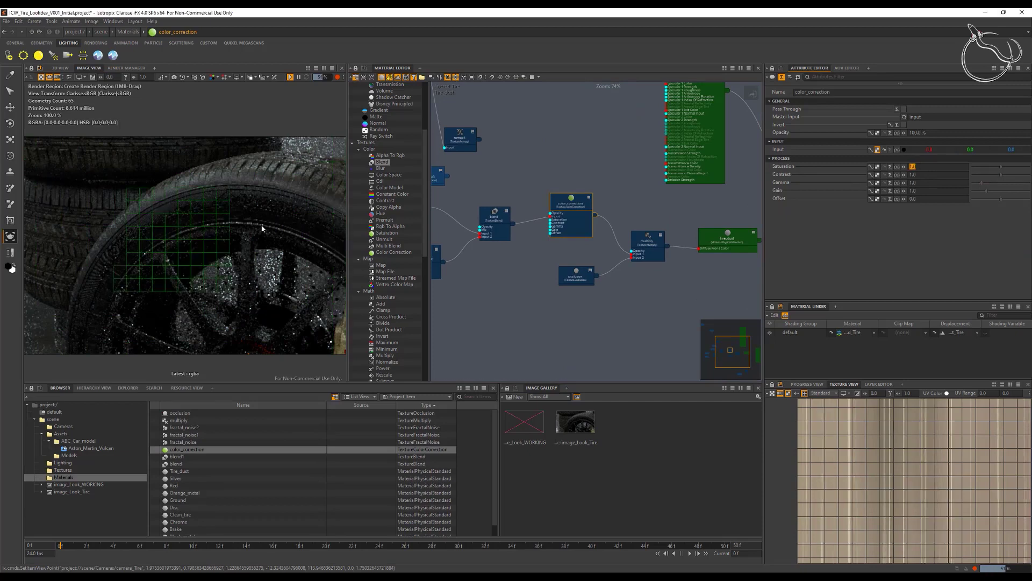
pyautogui.keyDown('alt'); pyautogui.moveTo(261, 229); pyautogui.dragTo(330, 212); pyautogui.keyUp('alt')
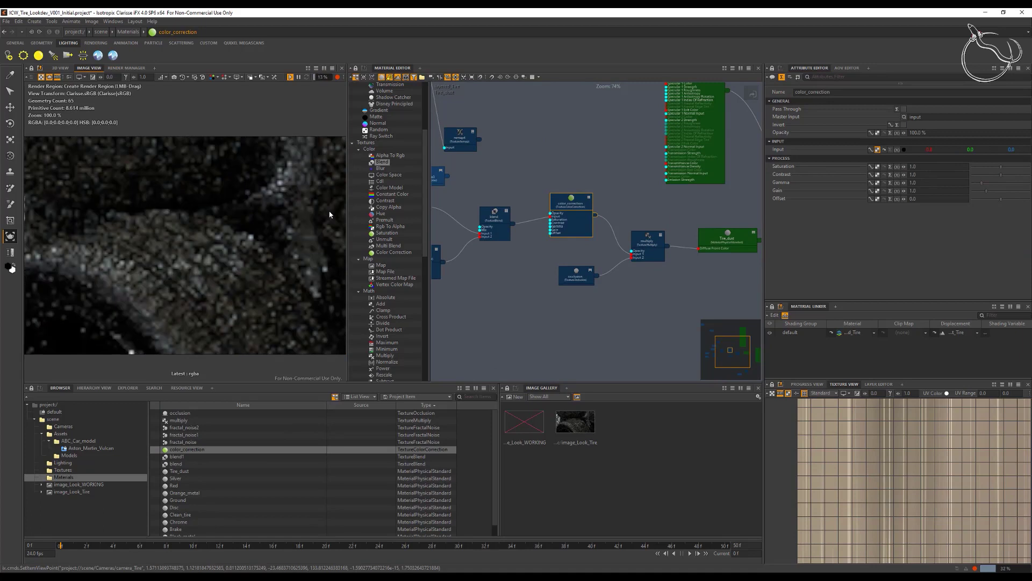
pyautogui.click(932, 169)
pyautogui.write('0.8')
pyautogui.press('Tab')
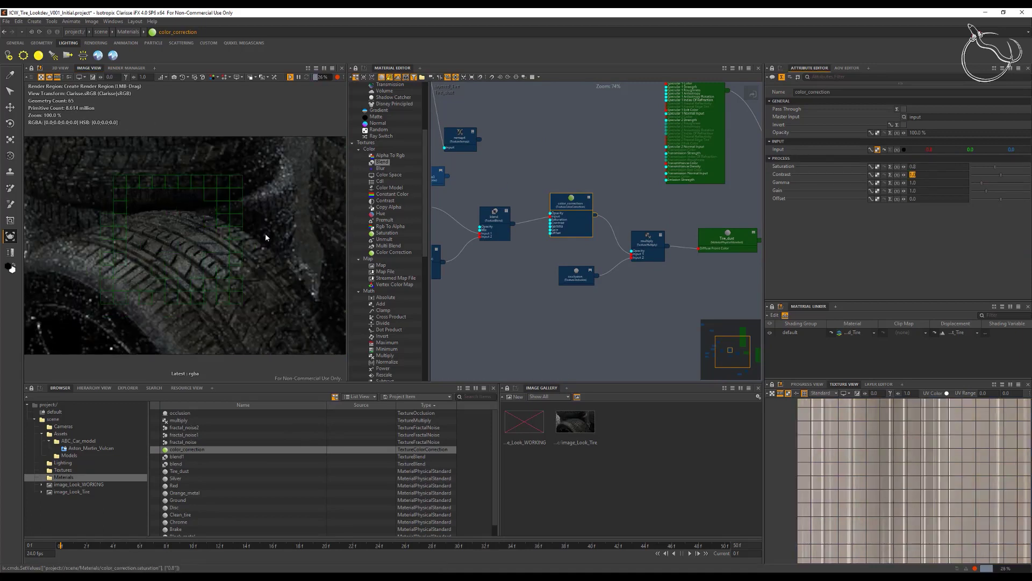
pyautogui.keyDown('alt'); pyautogui.moveTo(177, 236); pyautogui.dragTo(250, 231); pyautogui.keyUp('alt')
pyautogui.keyDown('alt'); pyautogui.moveTo(156, 275); pyautogui.dragTo(203, 269); pyautogui.keyUp('alt')
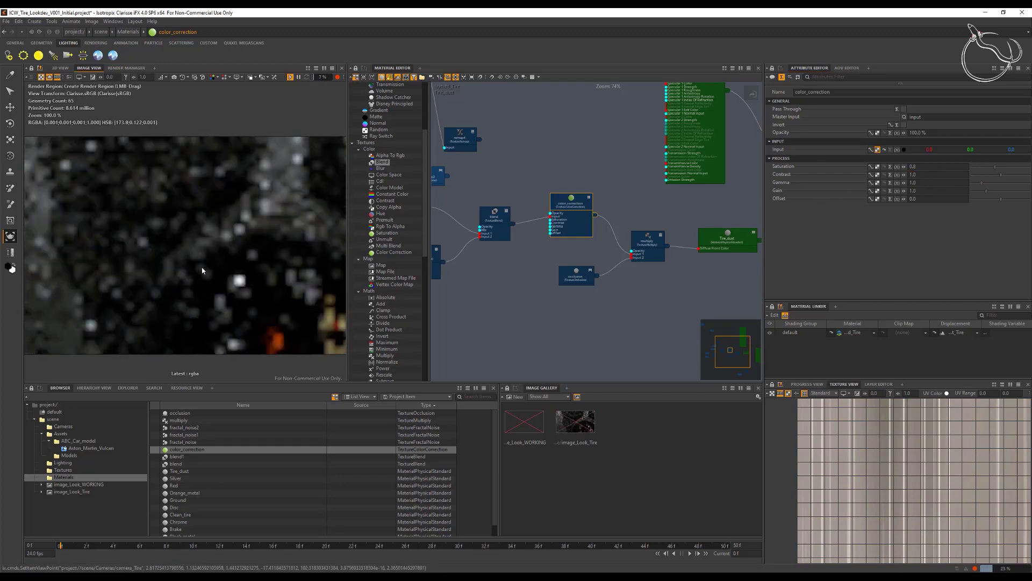
pyautogui.keyDown('alt'); pyautogui.moveTo(250, 247); pyautogui.dragTo(215, 246, button='right'); pyautogui.keyUp('alt')
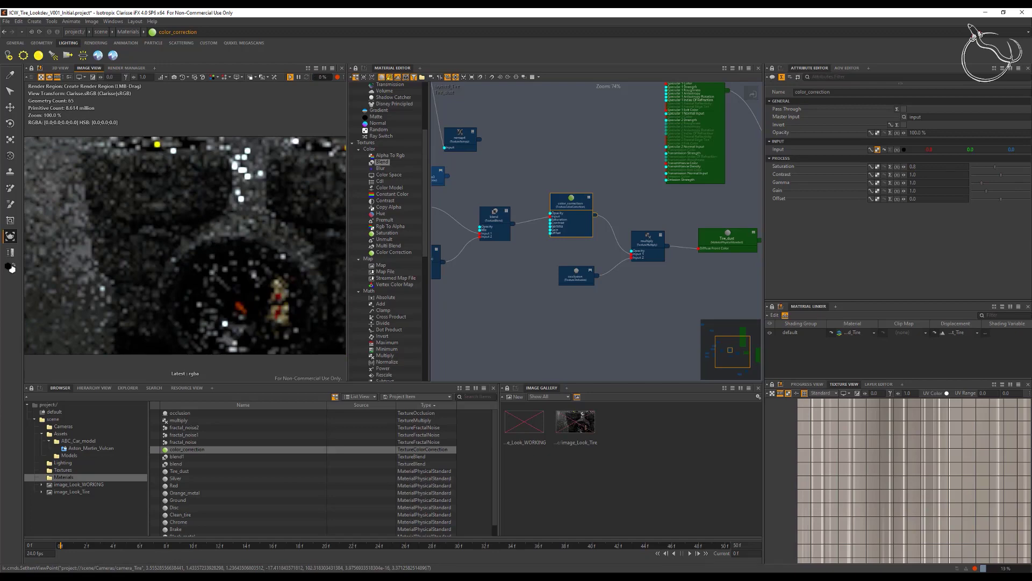
pyautogui.keyDown('alt'); pyautogui.moveTo(183, 247); pyautogui.dragTo(216, 246); pyautogui.keyUp('alt')
pyautogui.keyDown('alt'); pyautogui.moveTo(298, 211); pyautogui.dragTo(215, 234, button='middle'); pyautogui.keyUp('alt')
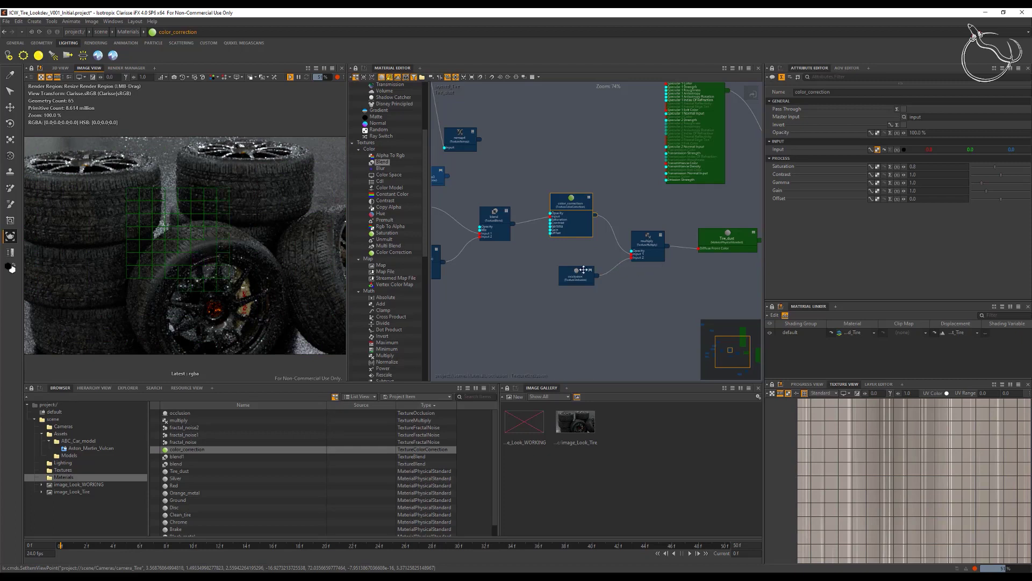
# Set the first UV Scale value of fractal_noise1 to 0.01 and the second to 0.3
pyautogui.moveTo(491, 251); pyautogui.dragTo(609, 261, button='middle')
pyautogui.click(499, 262)
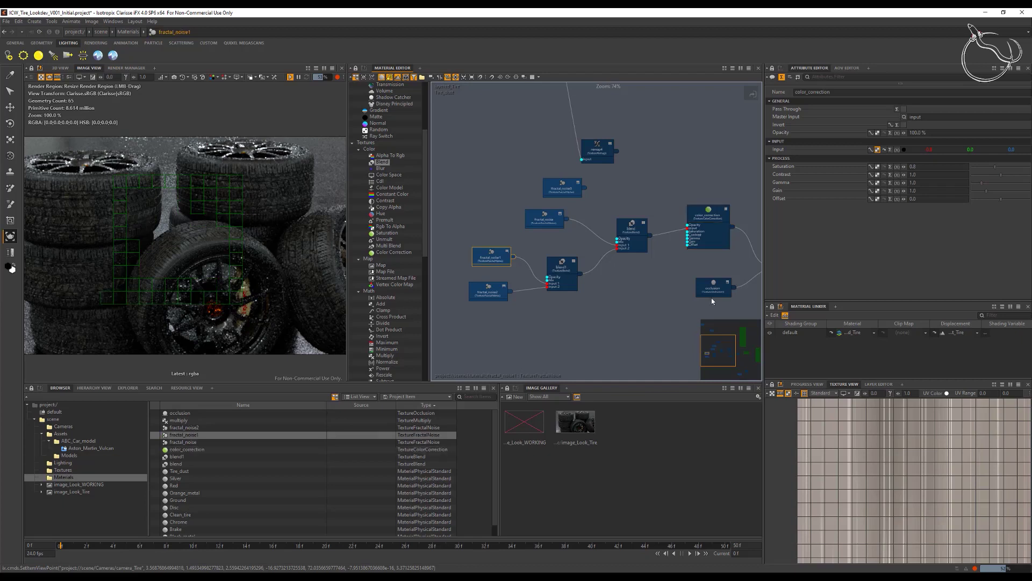
pyautogui.scroll(-5, 780, 297)
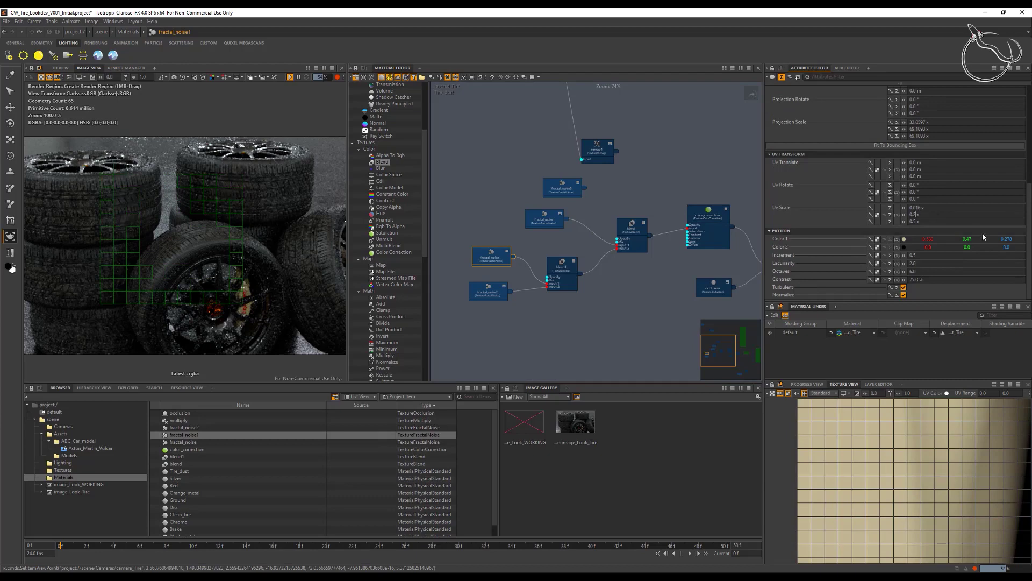
pyautogui.press('BackSpace')
pyautogui.write('3')
pyautogui.press('Return')
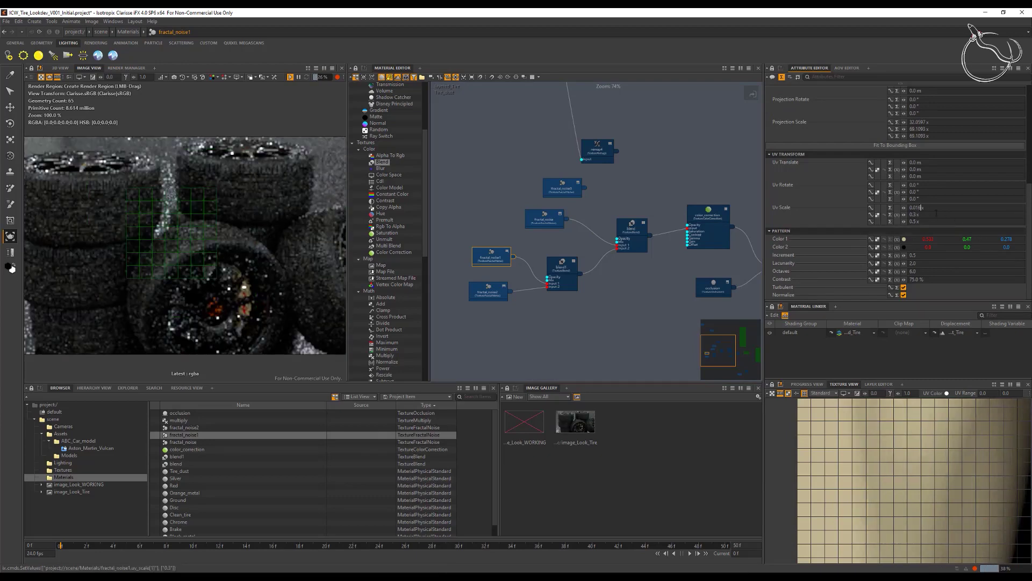
pyautogui.press('Return')
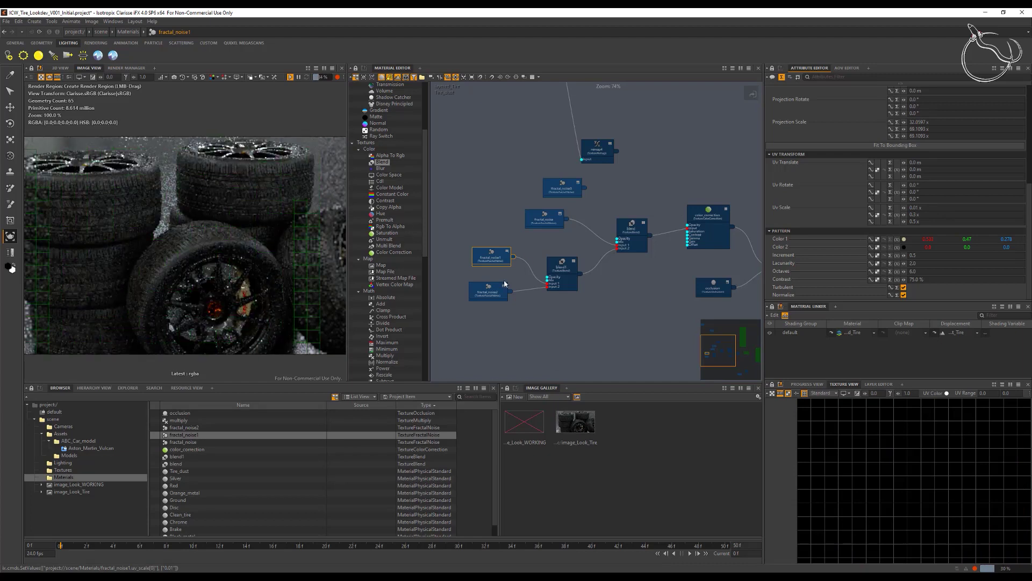
# Set the first UV Scale value of fractal_noise2 to 0.01 and the second to 0.24
pyautogui.click(488, 290)
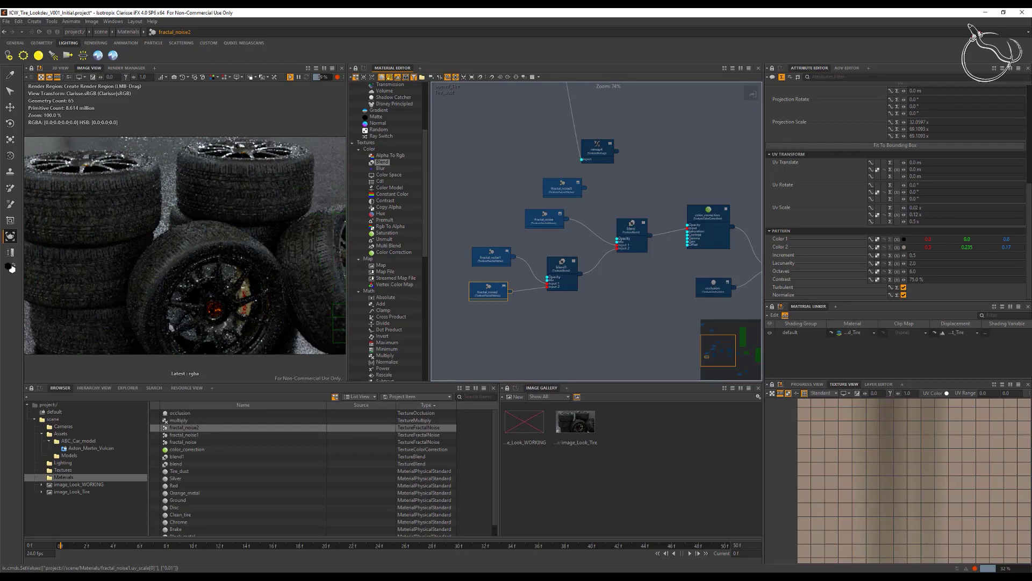
pyautogui.click(918, 208)
pyautogui.press('BackSpace')
pyautogui.write('1')
pyautogui.press('Return')
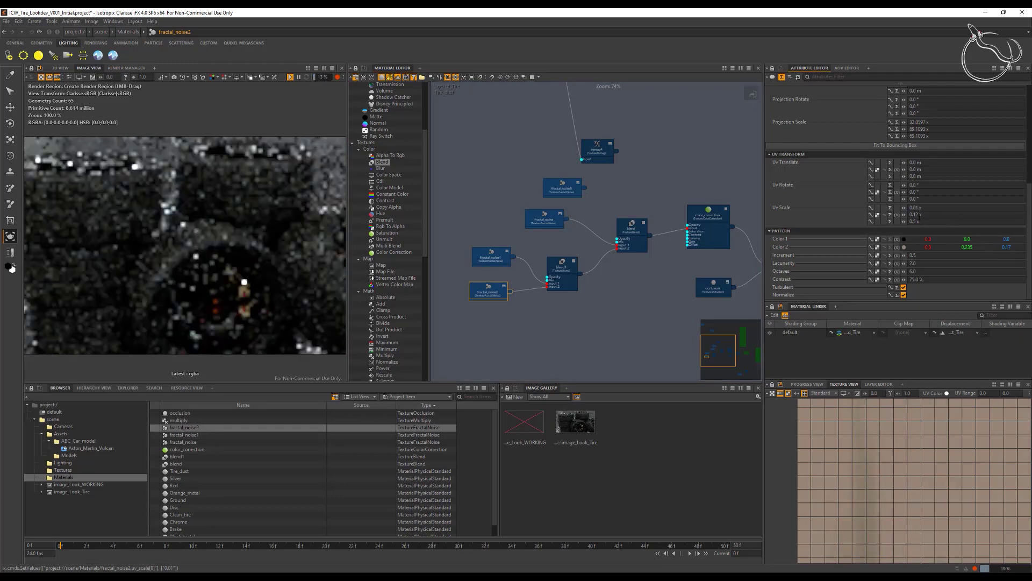
pyautogui.click(919, 215)
pyautogui.write('24')
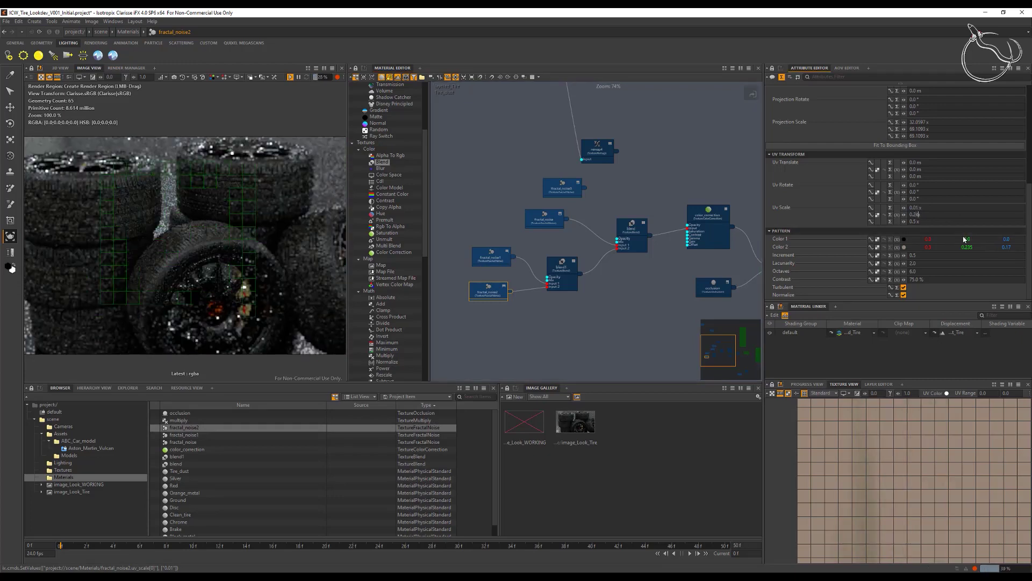
pyautogui.press('Tab')
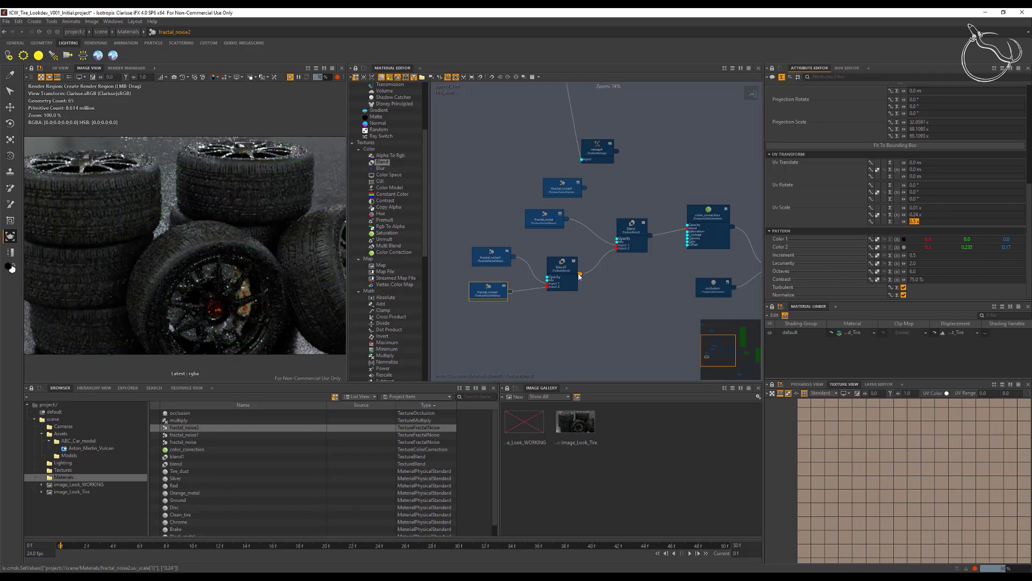
# Set the Output of the upper curve point on the displacement mask's remap6 to 1
pyautogui.moveTo(711, 348); pyautogui.dragTo(741, 360)
pyautogui.click(541, 278)
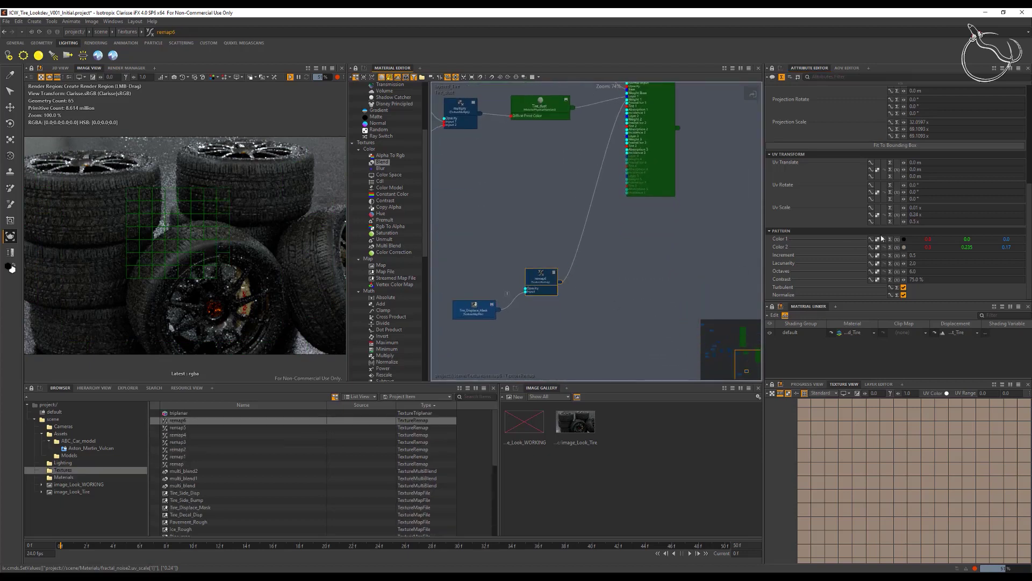
pyautogui.click(964, 243)
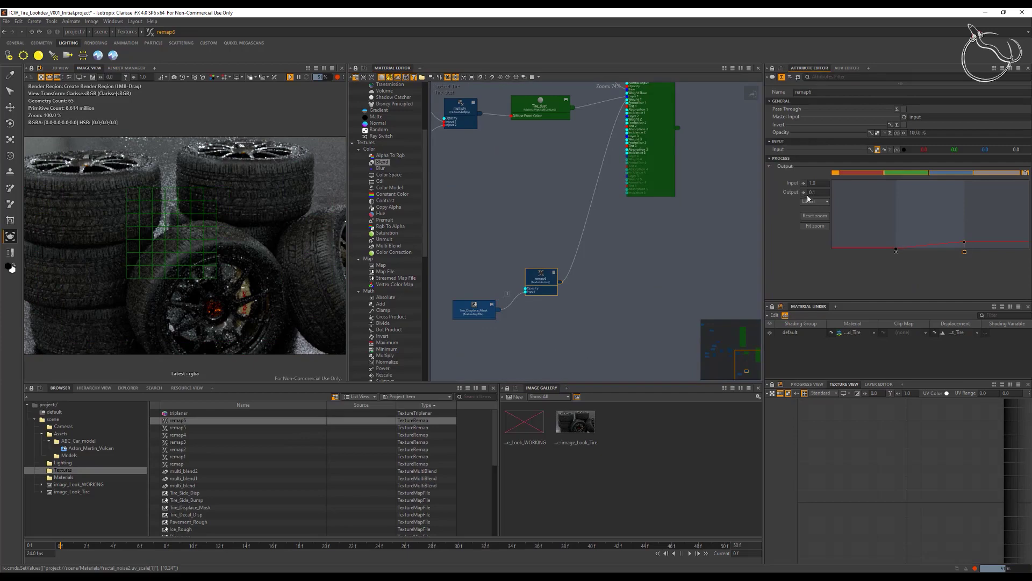
pyautogui.write('1')
pyautogui.press('Return')
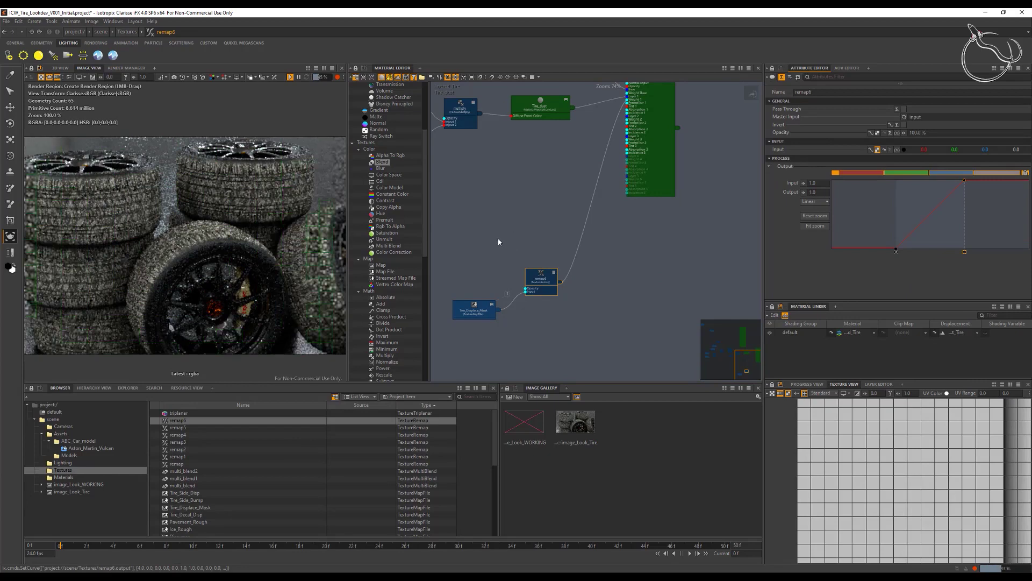
# Try 0.02 as the first and 0.15 as the second UV Scale value of fractal_noise1
pyautogui.moveTo(748, 362); pyautogui.dragTo(714, 351)
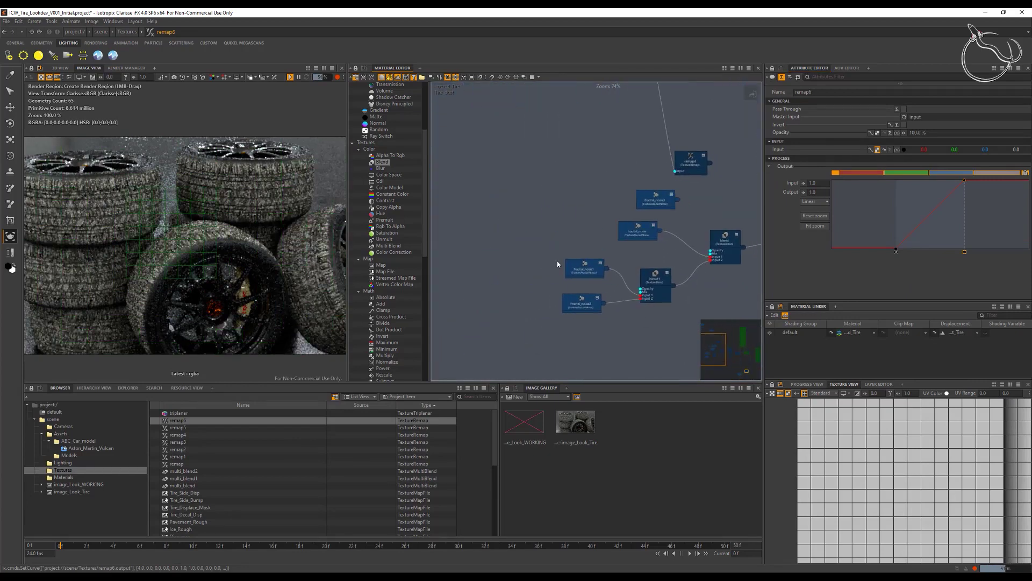
pyautogui.click(586, 268)
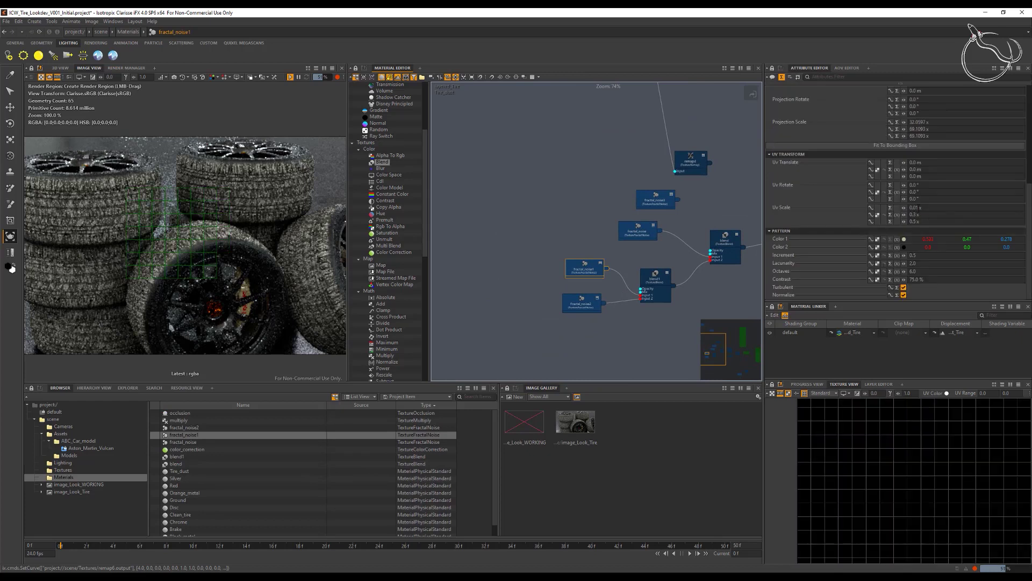
pyautogui.click(919, 207)
pyautogui.press('BackSpace')
pyautogui.write('3')
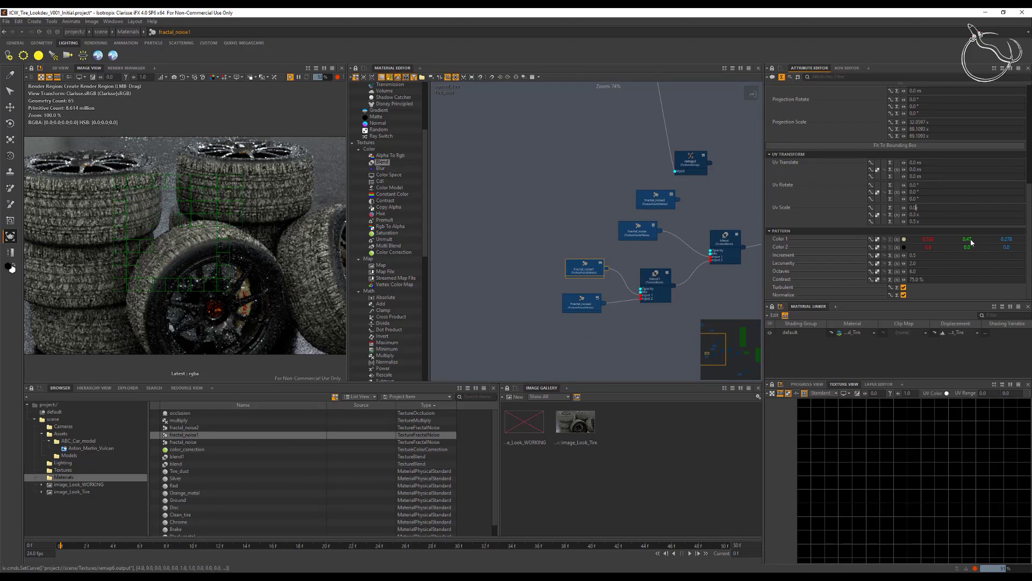
pyautogui.press('Return')
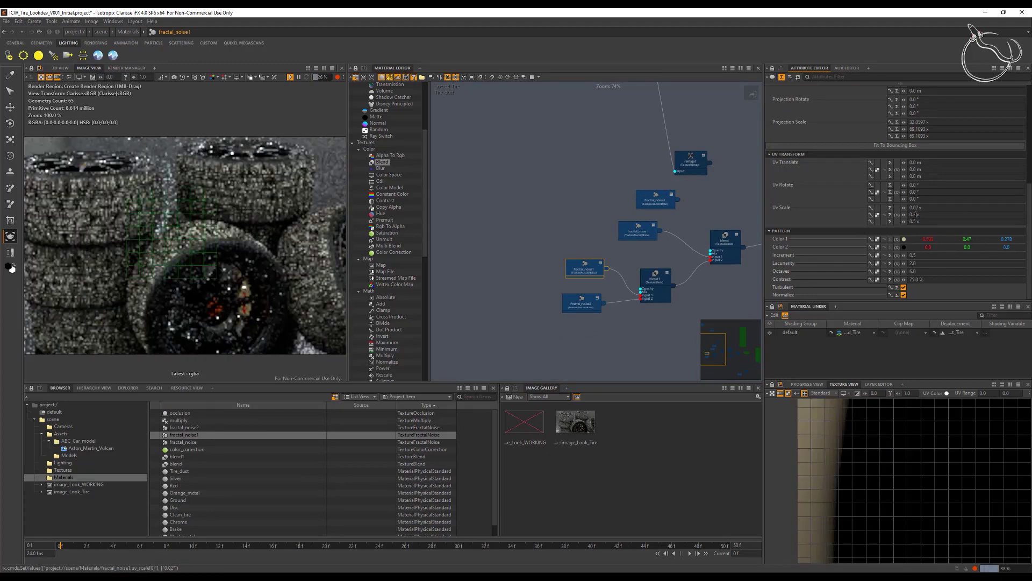
pyautogui.press('BackSpace')
pyautogui.write('15')
pyautogui.press('Tab')
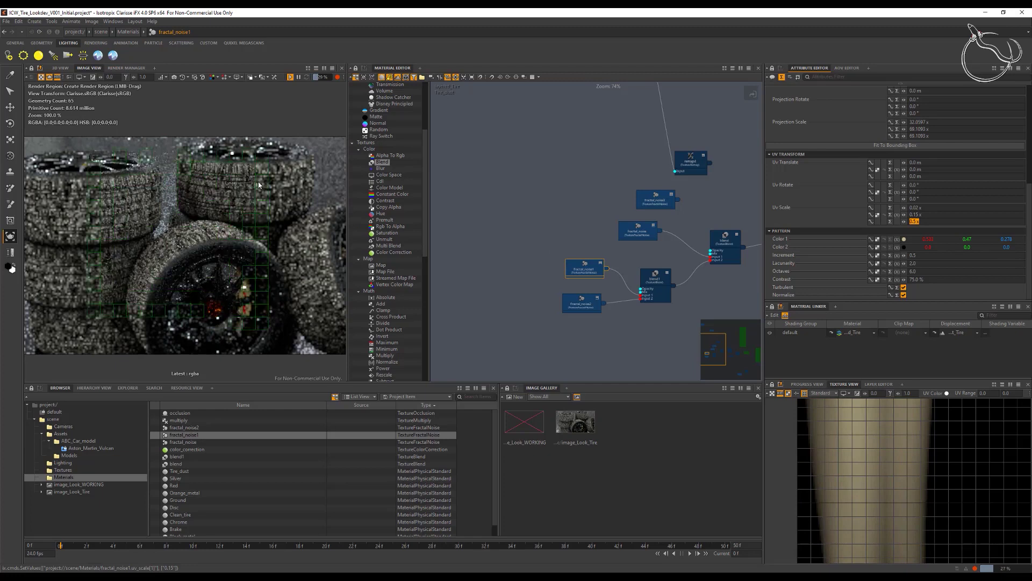
# Feed fractal_noise1 directly into the color correction's input, and try UV Scale values of 0.04, 0.3 and 1.0 on the noise
pyautogui.moveTo(636, 268); pyautogui.dragTo(523, 242, button='middle')
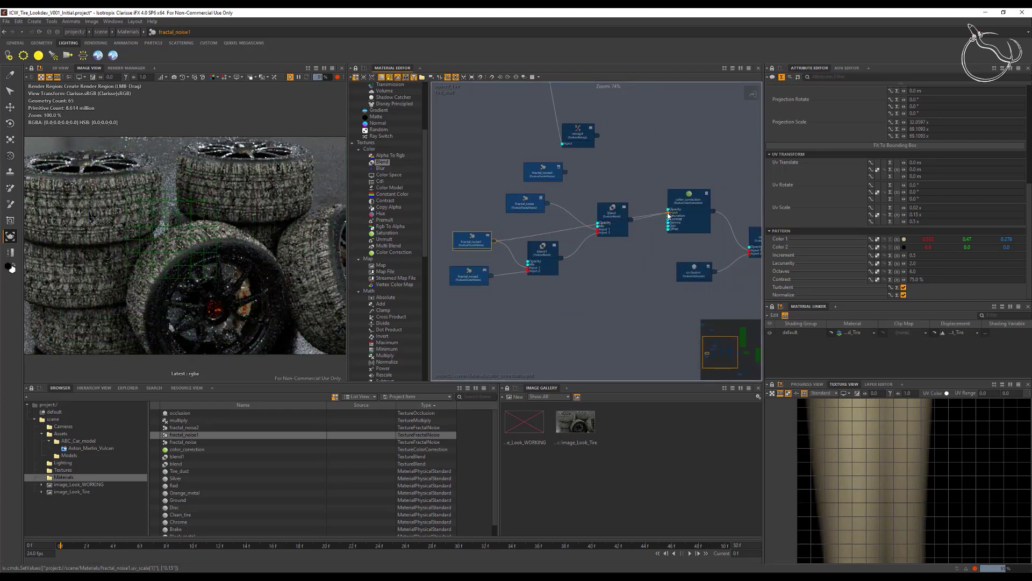
pyautogui.moveTo(669, 216); pyautogui.dragTo(668, 215)
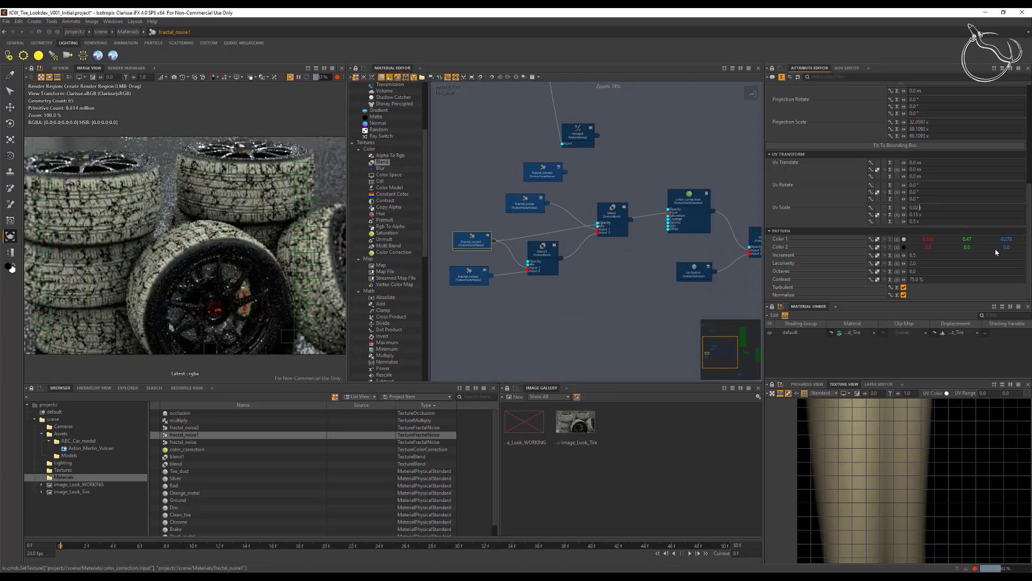
pyautogui.press('Return')
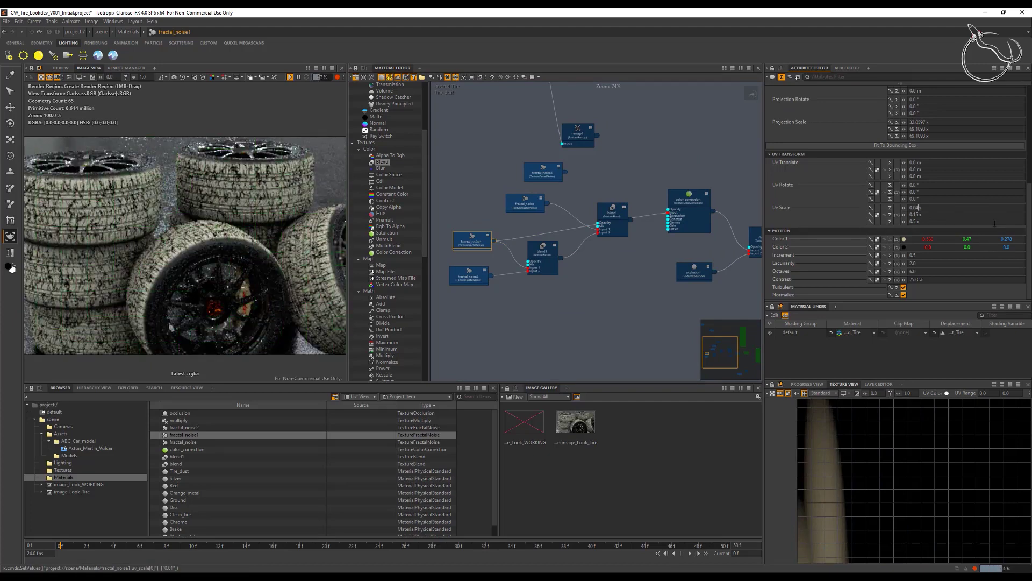
pyautogui.moveTo(904, 207); pyautogui.dragTo(908, 208)
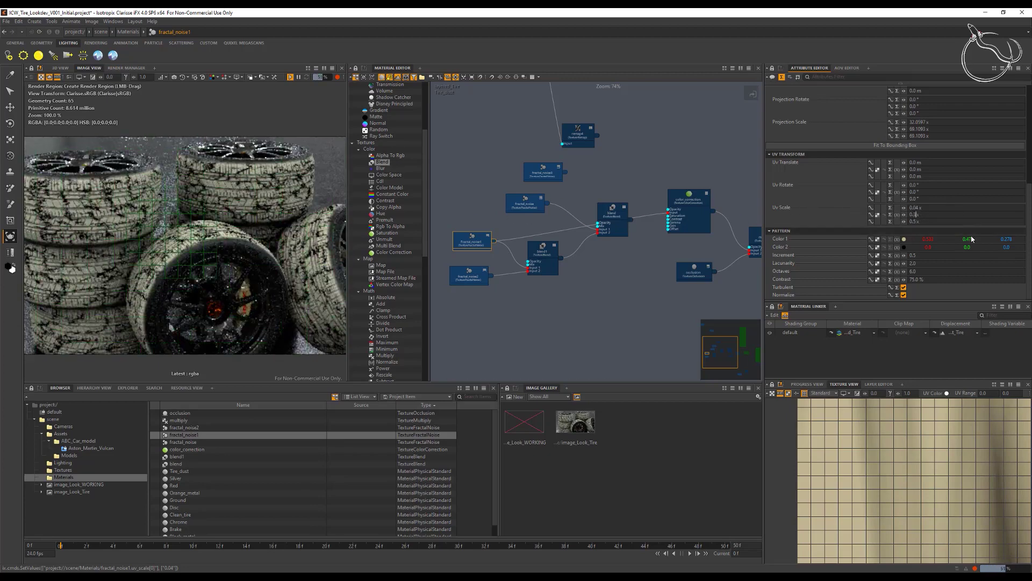
pyautogui.press('Tab')
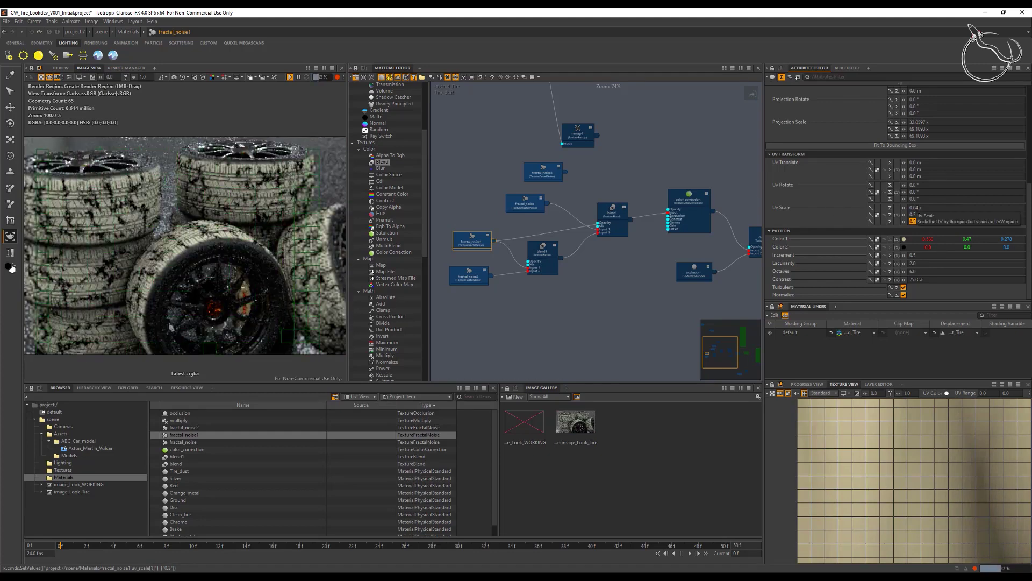
pyautogui.write('1')
pyautogui.press('Return')
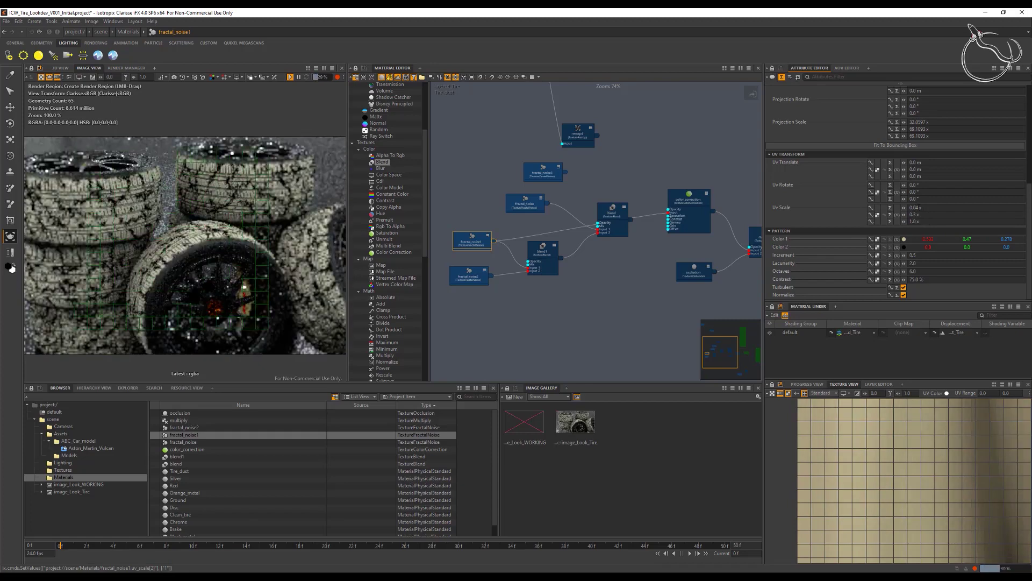
# Set the UV Scale values of fractal_noise1 to 0.08, 0.1 and 0.4
pyautogui.moveTo(917, 208); pyautogui.dragTo(959, 214)
pyautogui.press('BackSpace')
pyautogui.write('8')
pyautogui.press('Return')
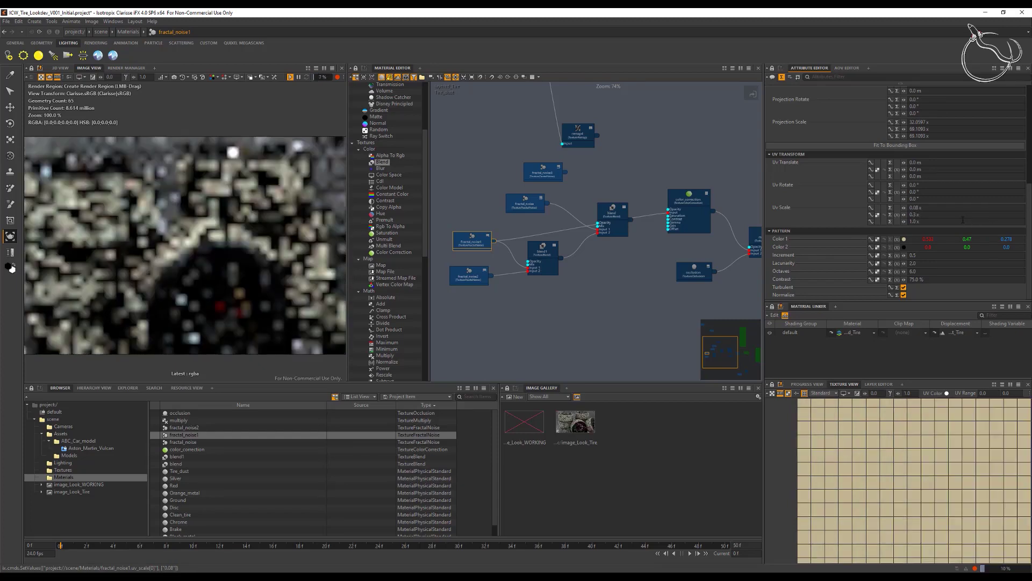
pyautogui.doubleClick(920, 222)
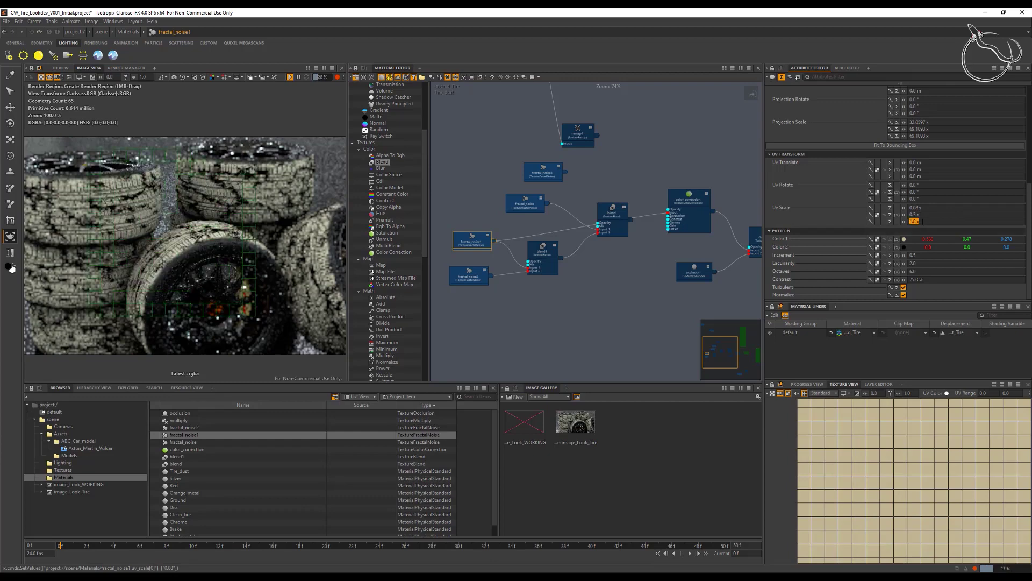
pyautogui.write('0.4')
pyautogui.press('Tab')
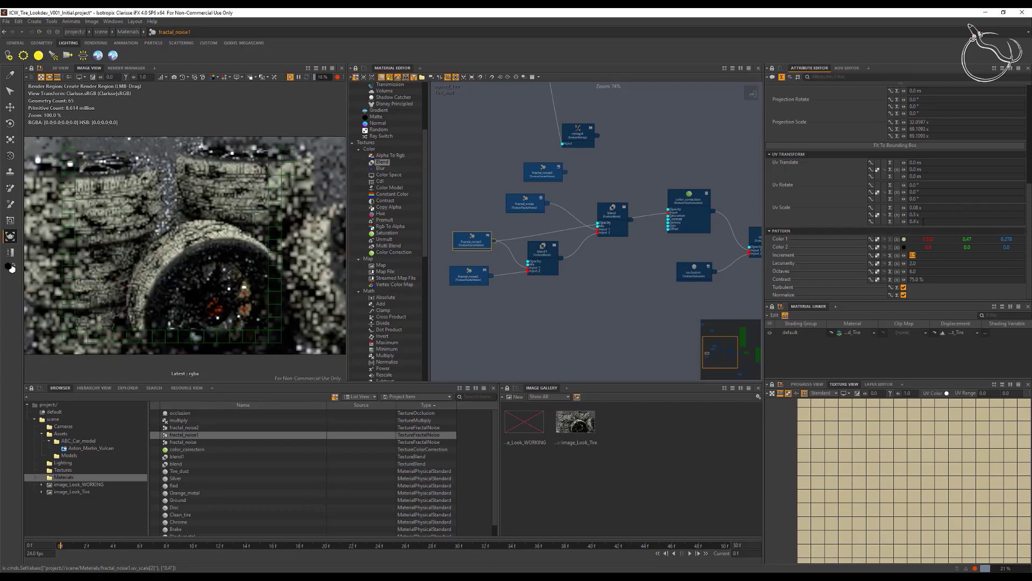
pyautogui.doubleClick(920, 215)
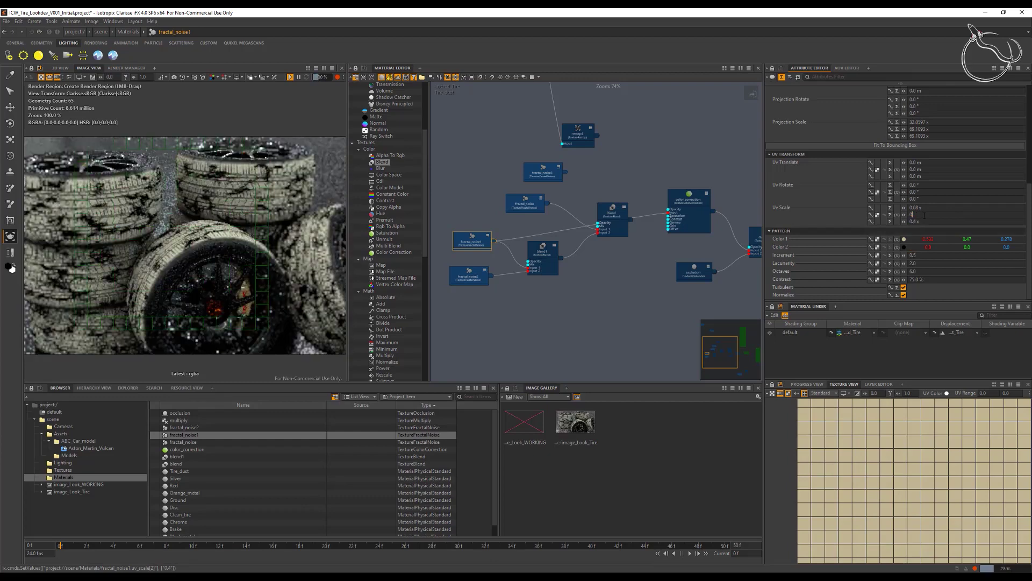
pyautogui.write('0.1')
pyautogui.press('Tab')
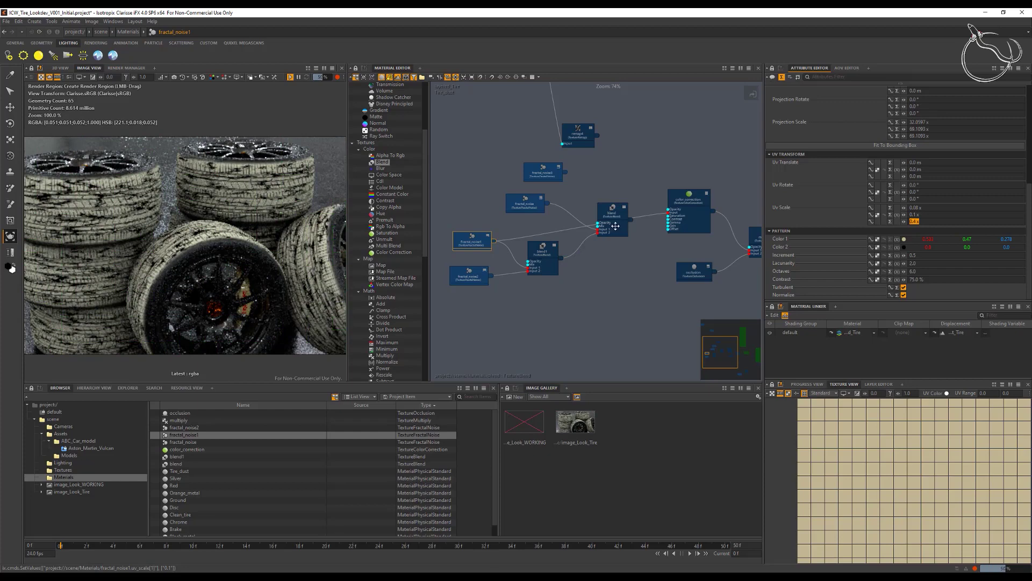
# Feed fractal_noise2 directly into the color correction's input, and try 0.1 as the noise's first UV Scale value
pyautogui.moveTo(630, 221); pyautogui.dragTo(668, 213)
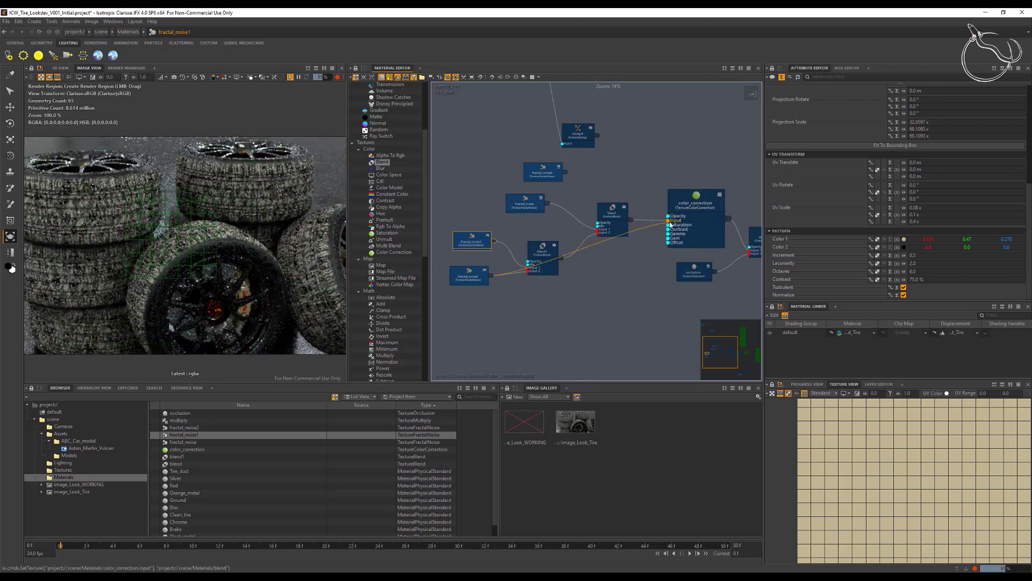
pyautogui.moveTo(671, 223); pyautogui.dragTo(670, 222)
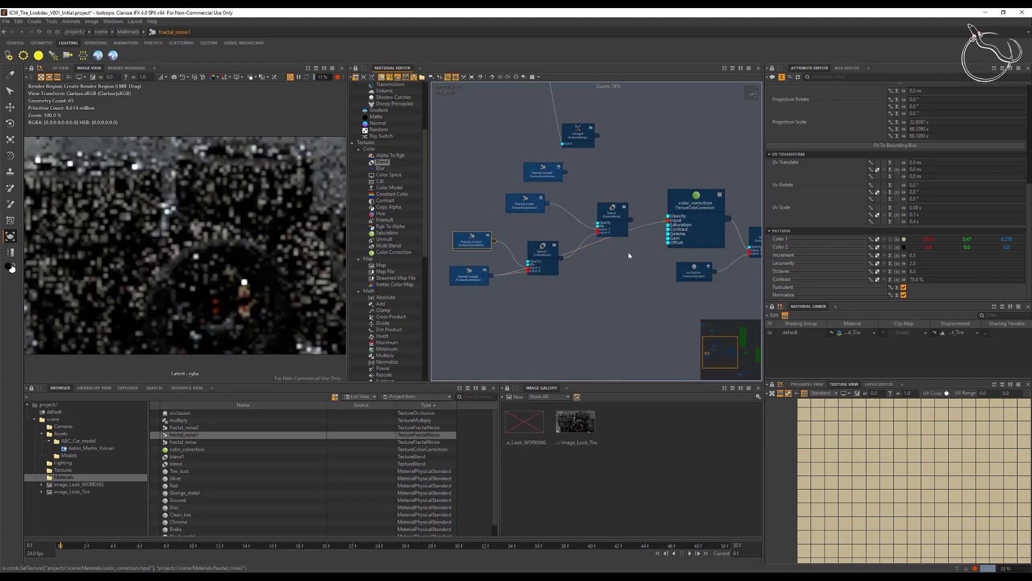
pyautogui.click(461, 271)
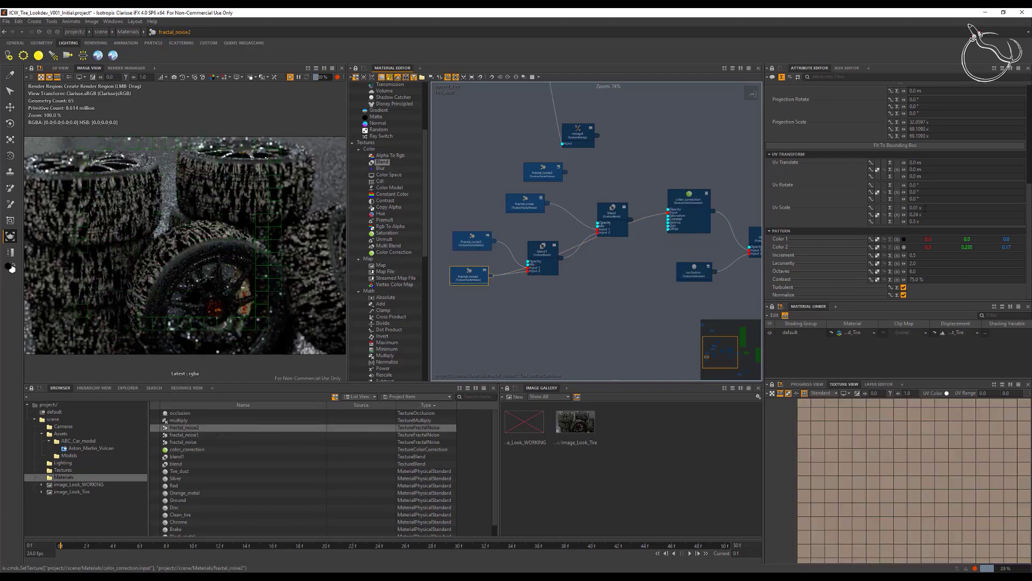
pyautogui.write('0.1')
pyautogui.press('Tab')
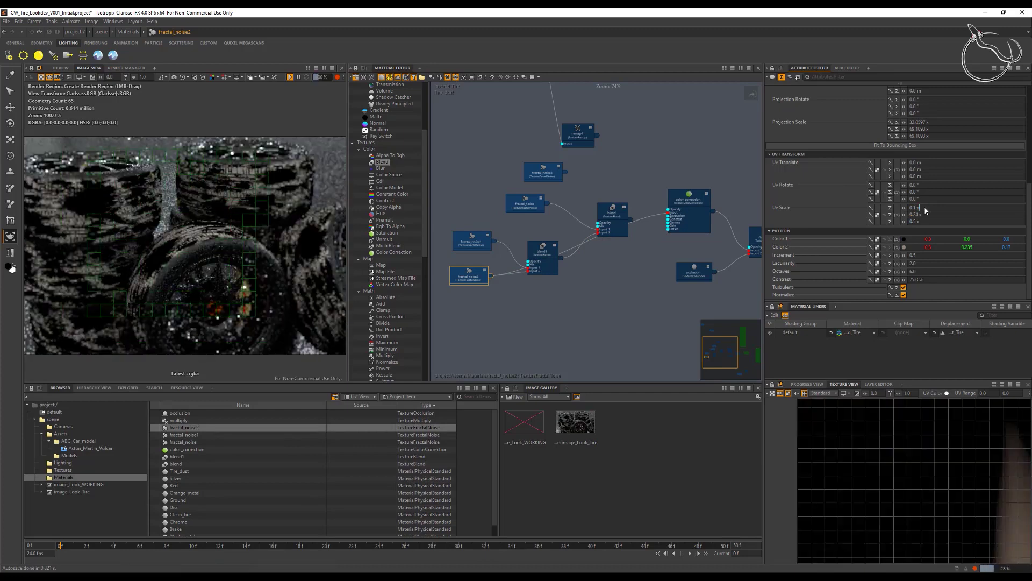
# Try 0.02 for the first and second UV Scale values of fractal_noise2, followed by 0.05 for the first
pyautogui.press('BackSpace')
pyautogui.press('BackSpace')
pyautogui.press('BackSpace')
pyautogui.press('BackSpace')
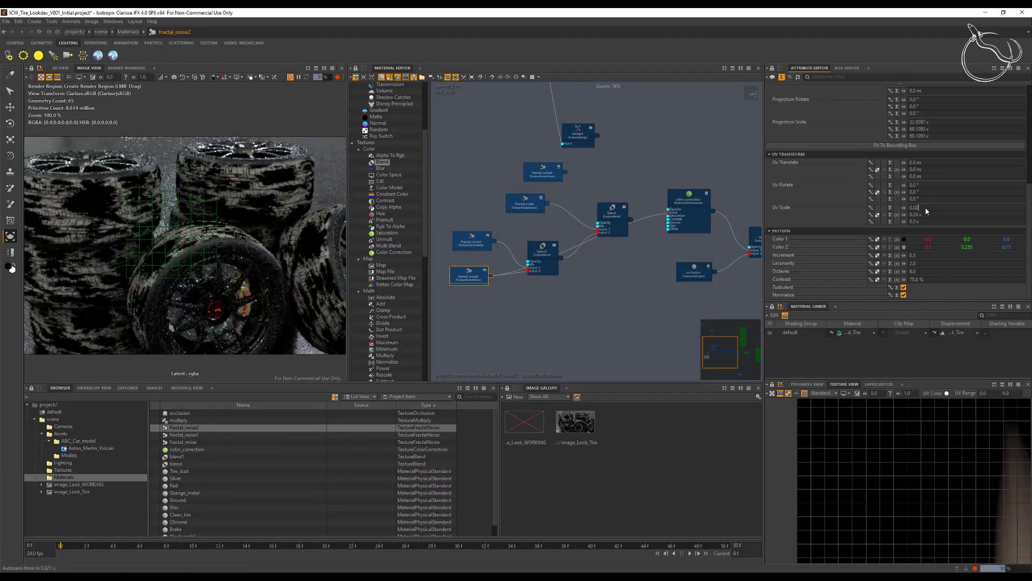
pyautogui.write('.02')
pyautogui.press('Tab')
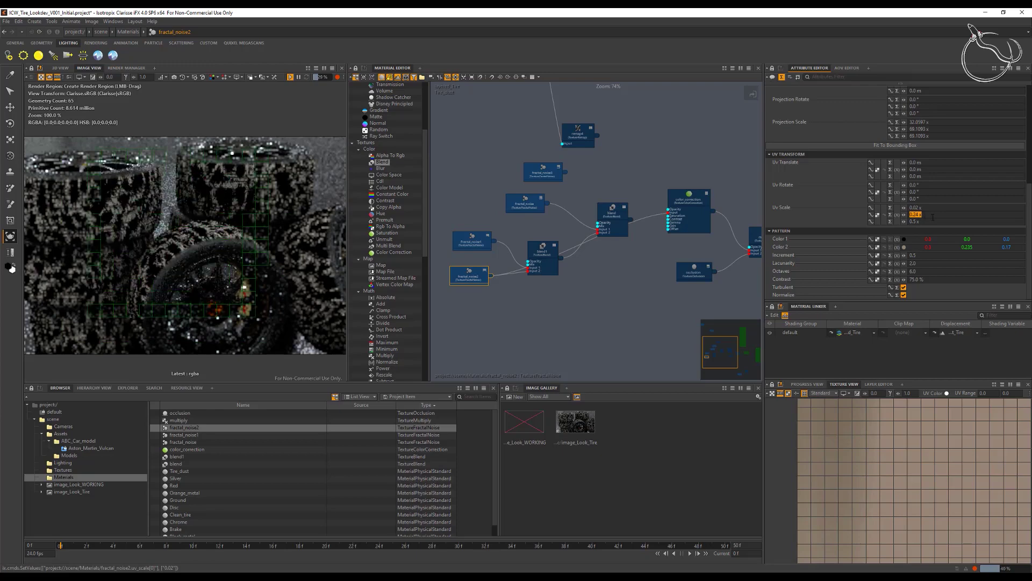
pyautogui.write('.02')
pyautogui.press('Tab')
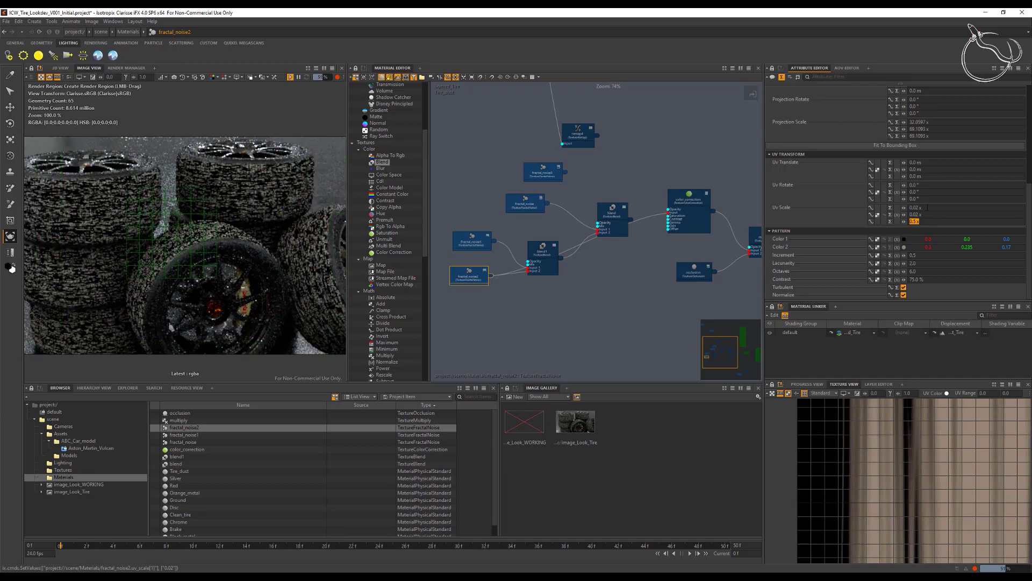
pyautogui.write('0.05')
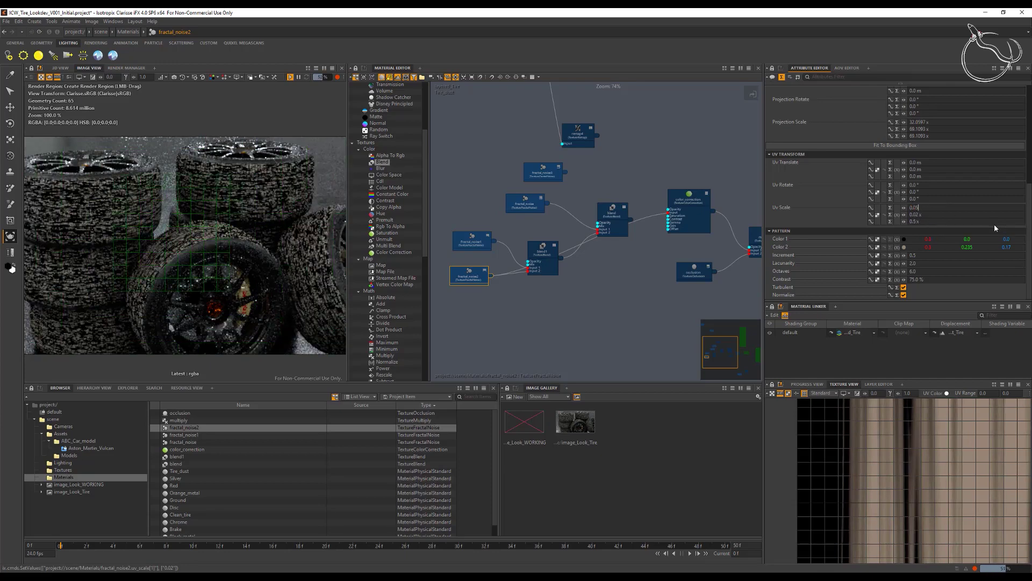
pyautogui.press('Tab')
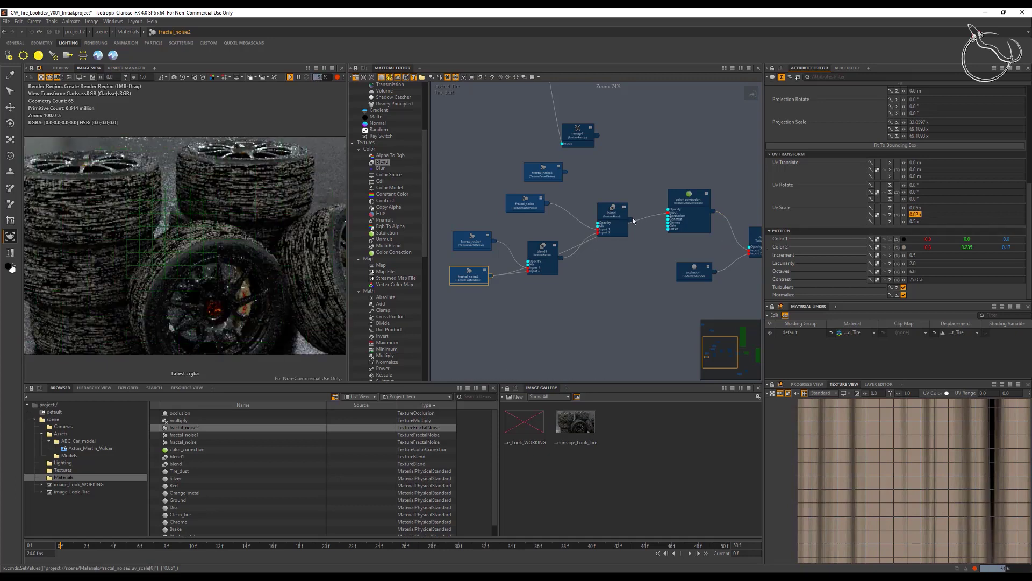
# Feed the blend texture back into the color correction's input, and set fractal_noise2's first two UV Scale values to 0.1 and 0.2
pyautogui.moveTo(668, 216); pyautogui.dragTo(669, 214)
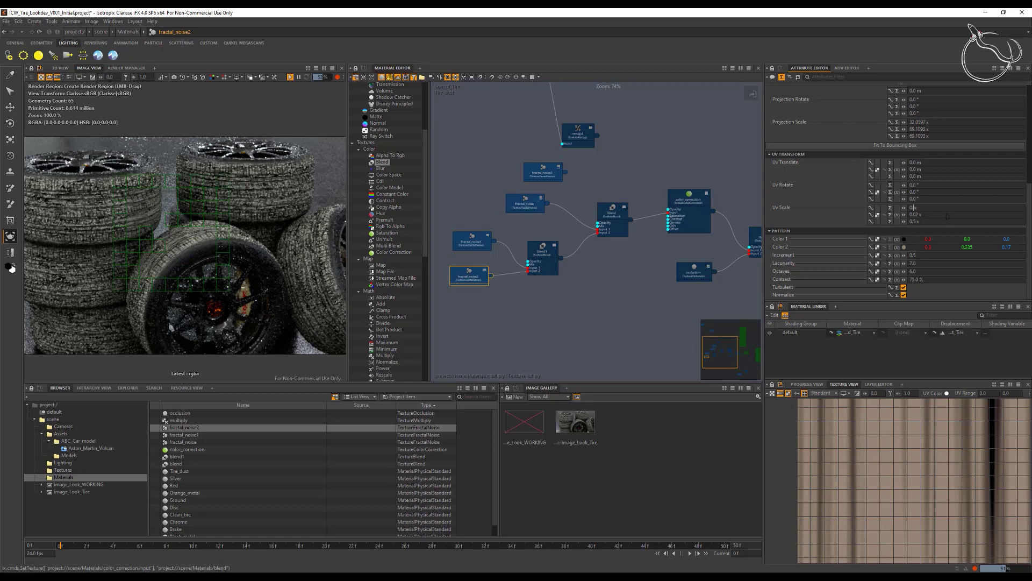
pyautogui.write('1')
pyautogui.press('Tab')
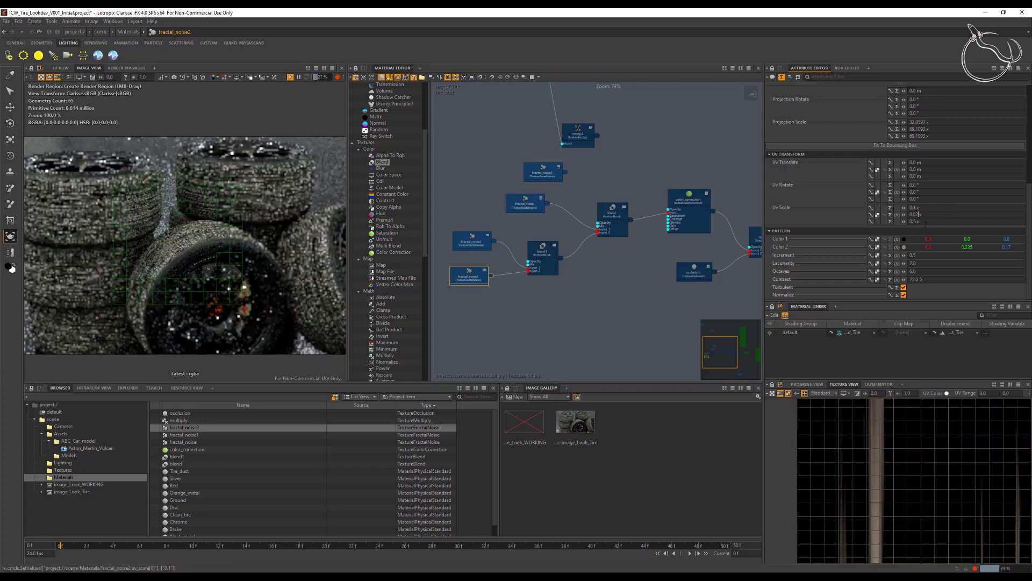
pyautogui.press('BackSpace')
pyautogui.press('BackSpace')
pyautogui.write('2')
pyautogui.press('Return')
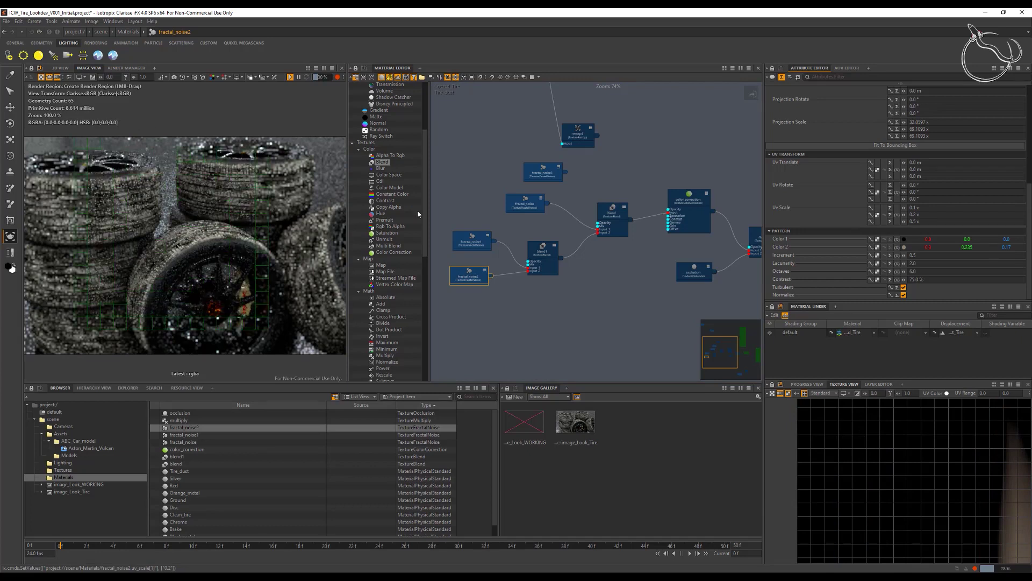
# Set the output of the remap6 curve point at input 1.0 to 0.06, and save the project
pyautogui.click(757, 238)
pyautogui.moveTo(723, 345); pyautogui.dragTo(745, 352)
pyautogui.click(657, 328)
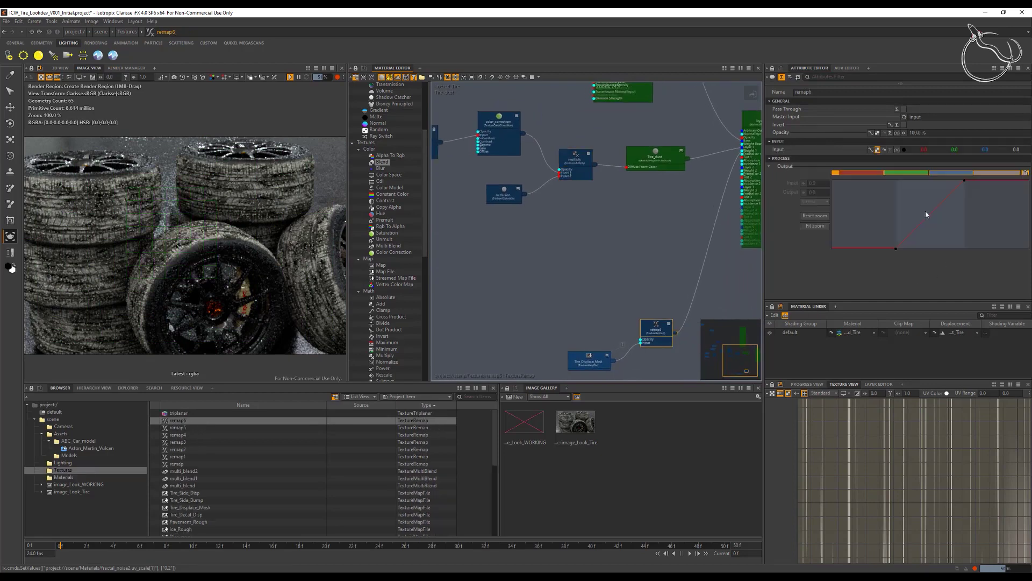
pyautogui.click(965, 180)
pyautogui.doubleClick(821, 193)
pyautogui.write('0')
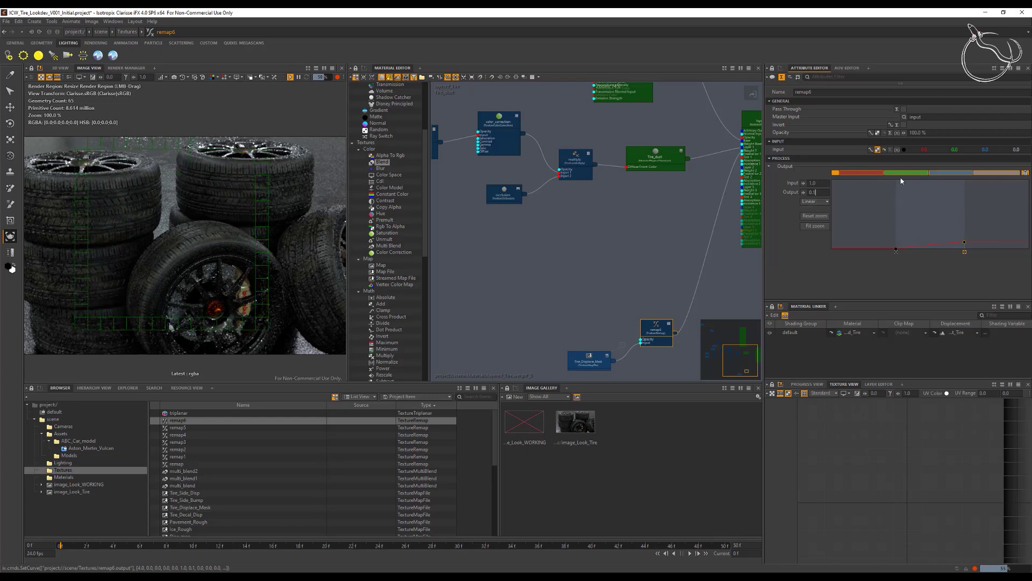
pyautogui.press('BackSpace')
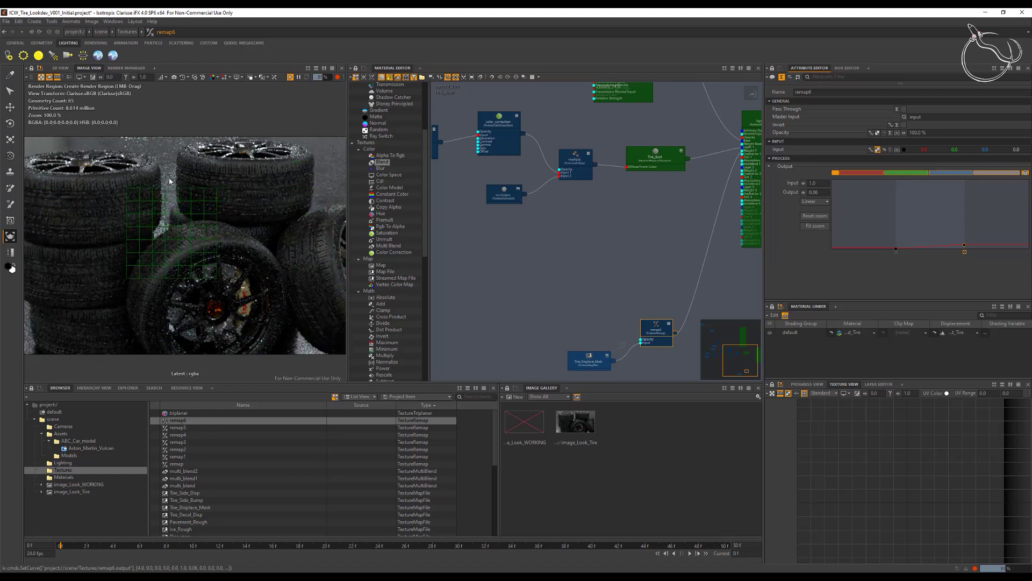
pyautogui.hotkey('ctrl', 's')
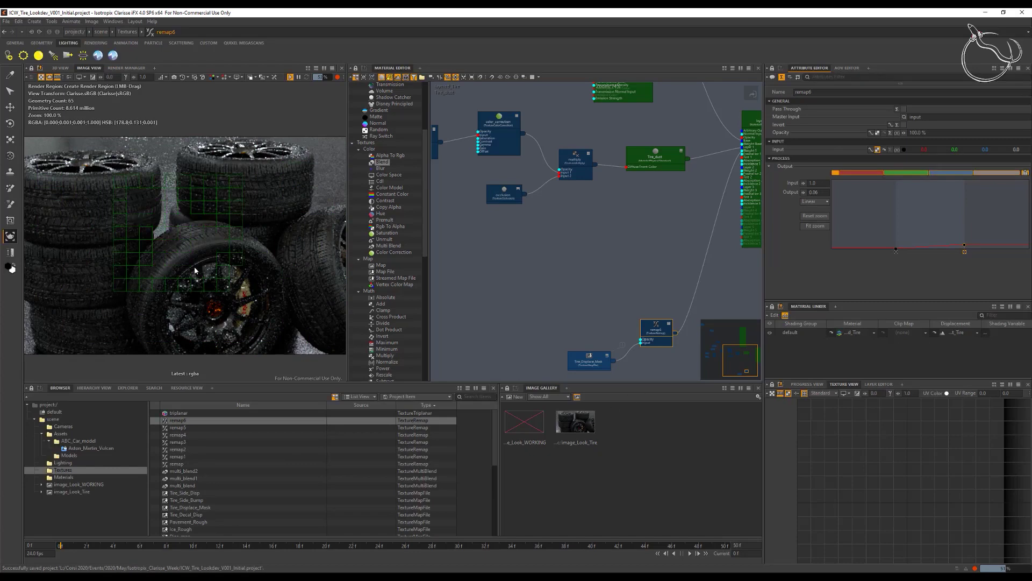
# Reframe the rendered camera view as a close-up of the front wheel
pyautogui.keyDown('alt'); pyautogui.moveTo(195, 281); pyautogui.dragTo(177, 288, button='right'); pyautogui.keyUp('alt')
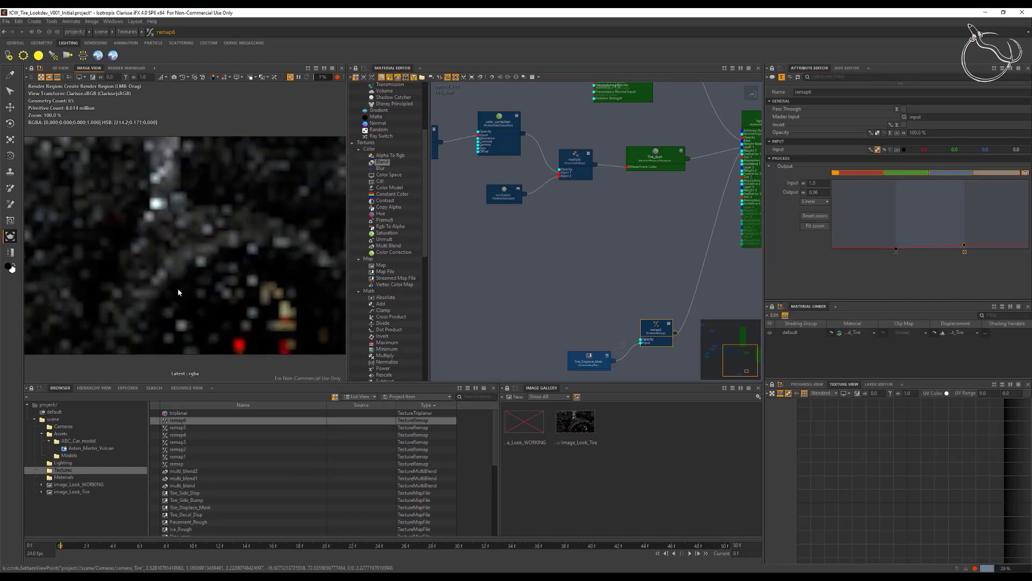
pyautogui.keyDown('alt'); pyautogui.moveTo(177, 288); pyautogui.dragTo(186, 299); pyautogui.keyUp('alt')
pyautogui.keyDown('alt'); pyautogui.moveTo(187, 302); pyautogui.dragTo(117, 211, button='middle'); pyautogui.keyUp('alt')
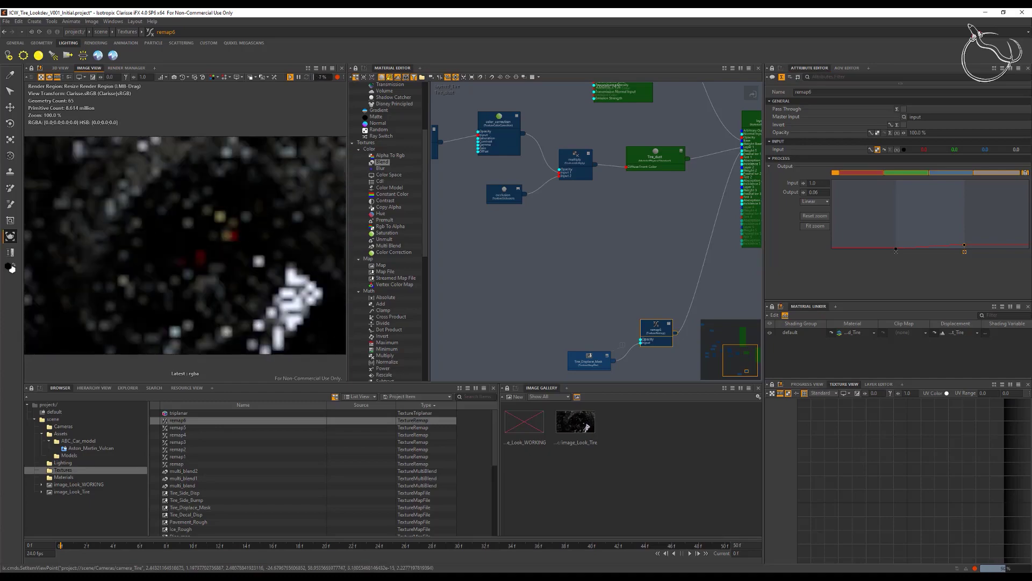
pyautogui.moveTo(200, 310)
pyautogui.keyDown('alt'); pyautogui.mouseDown(button='middle')
pyautogui.moveTo(220, 322)
pyautogui.moveTo(201, 312)
pyautogui.mouseUp(button='middle'); pyautogui.keyUp('alt')
pyautogui.keyDown('alt'); pyautogui.moveTo(202, 315); pyautogui.dragTo(202, 261); pyautogui.keyUp('alt')
pyautogui.keyDown('alt'); pyautogui.moveTo(202, 261); pyautogui.dragTo(218, 263, button='middle'); pyautogui.keyUp('alt')
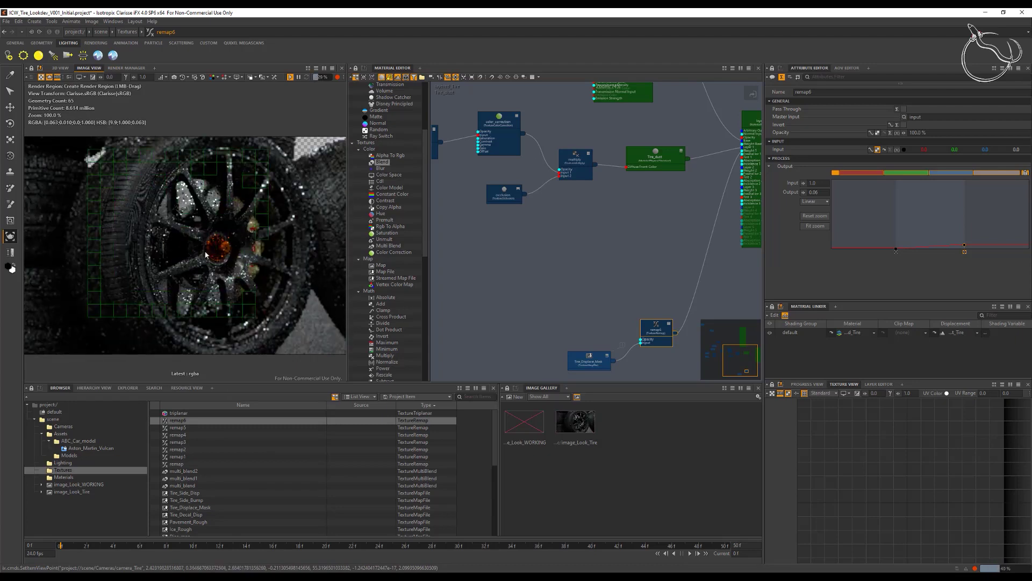
pyautogui.keyDown('alt'); pyautogui.moveTo(166, 243); pyautogui.dragTo(180, 243, button='right'); pyautogui.keyUp('alt')
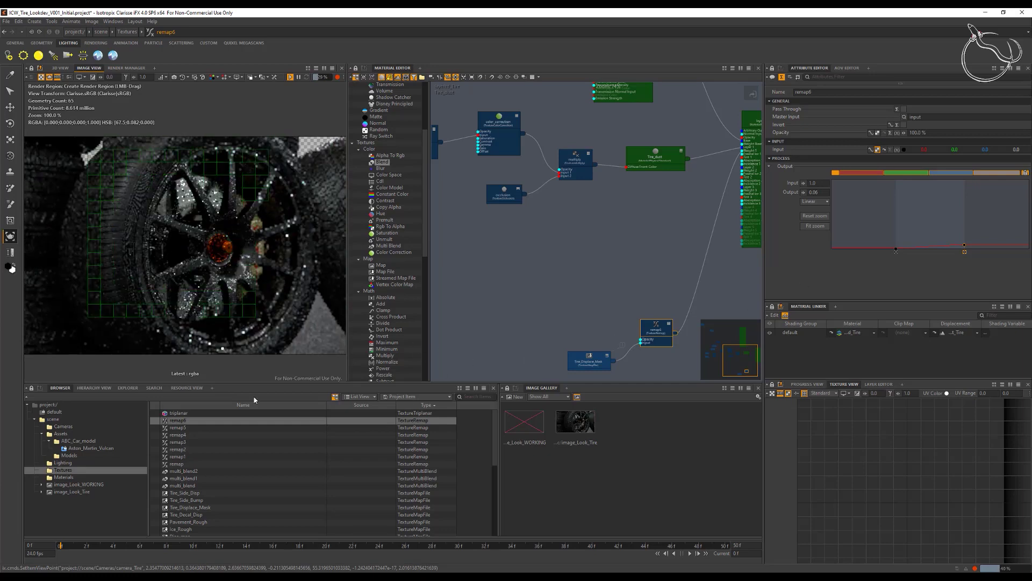
# Enable depth of field on camera_Tire with locator_DOF as the focus object and an F Stop of 4
pyautogui.click(64, 426)
pyautogui.click(196, 420)
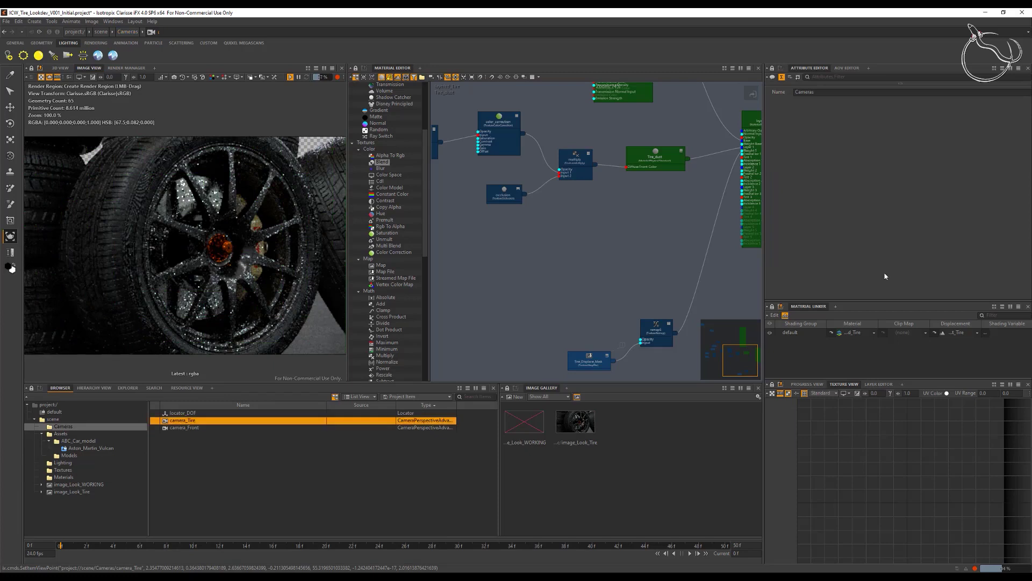
pyautogui.scroll(-3, 925, 249)
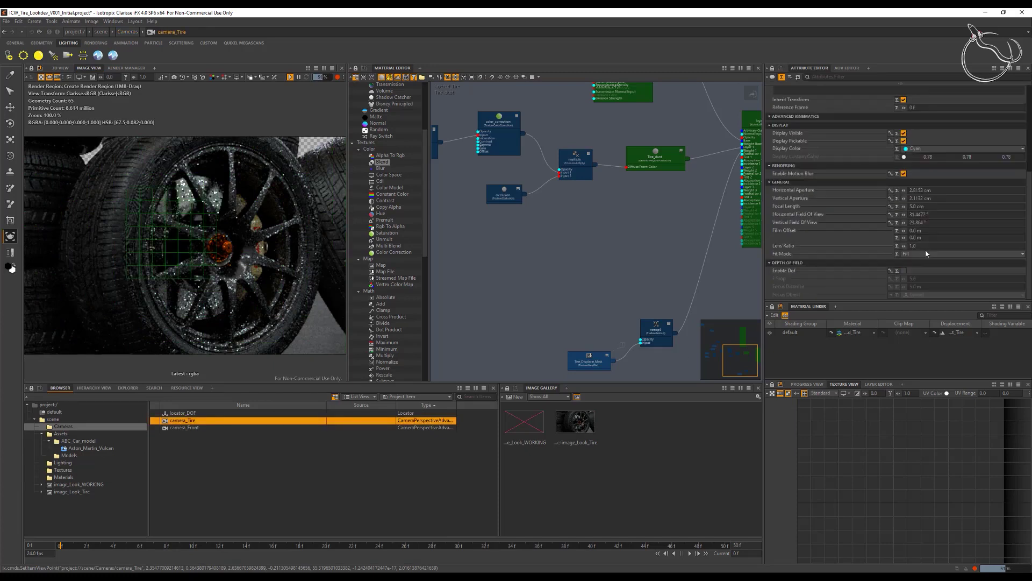
pyautogui.click(903, 271)
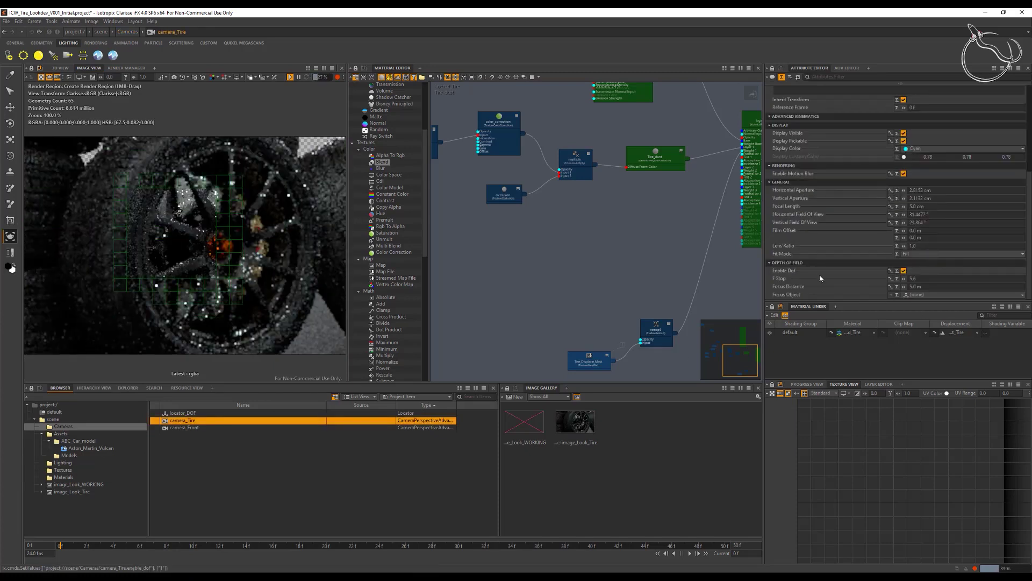
pyautogui.click(946, 294)
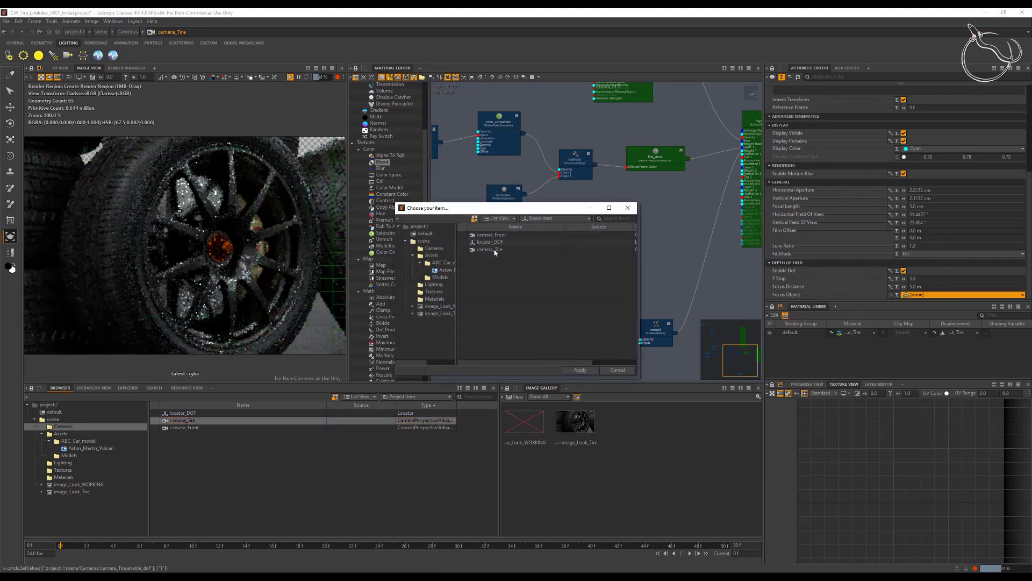
pyautogui.click(500, 250)
pyautogui.click(498, 243)
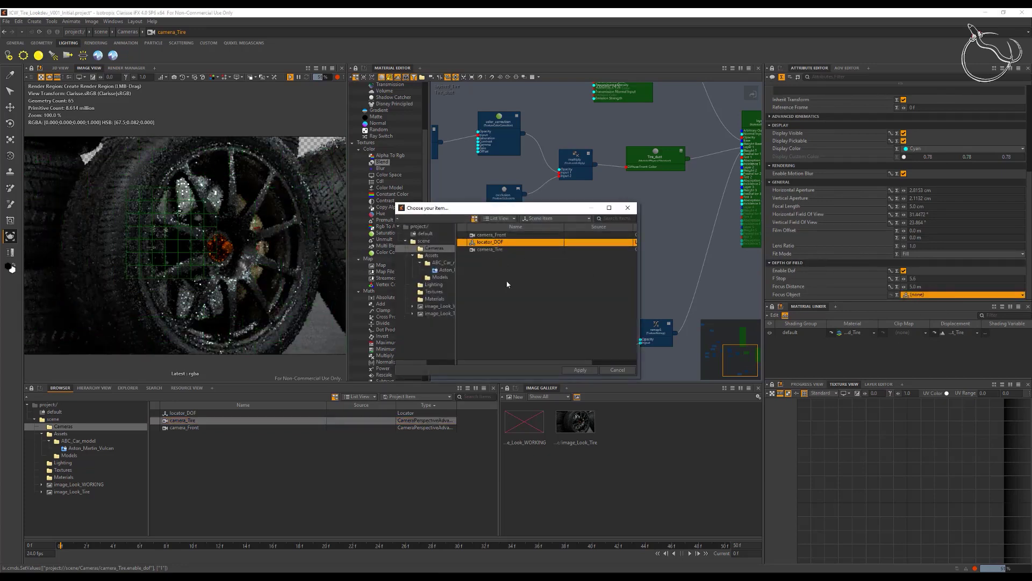
pyautogui.click(580, 370)
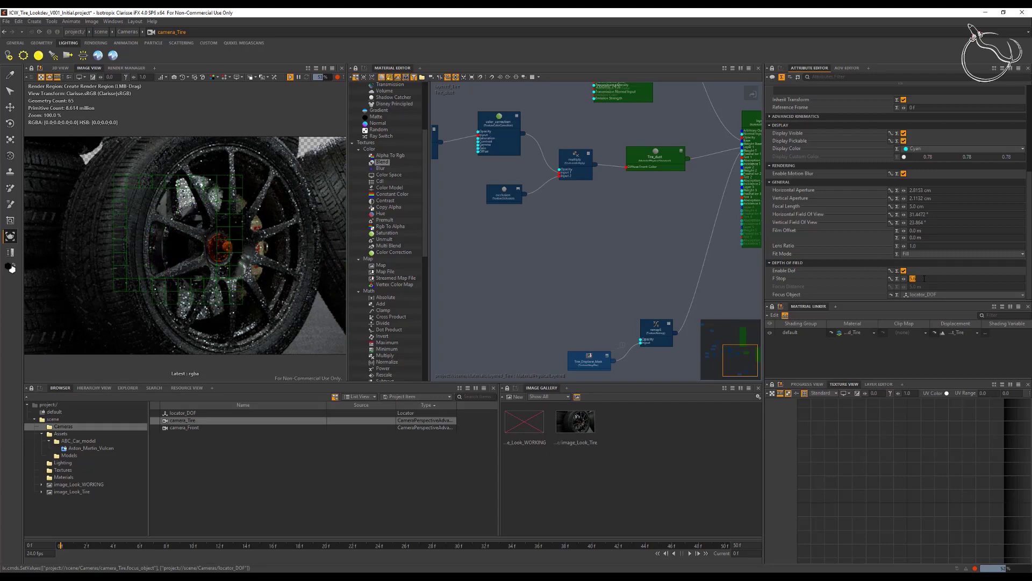
pyautogui.write('4')
pyautogui.press('Return')
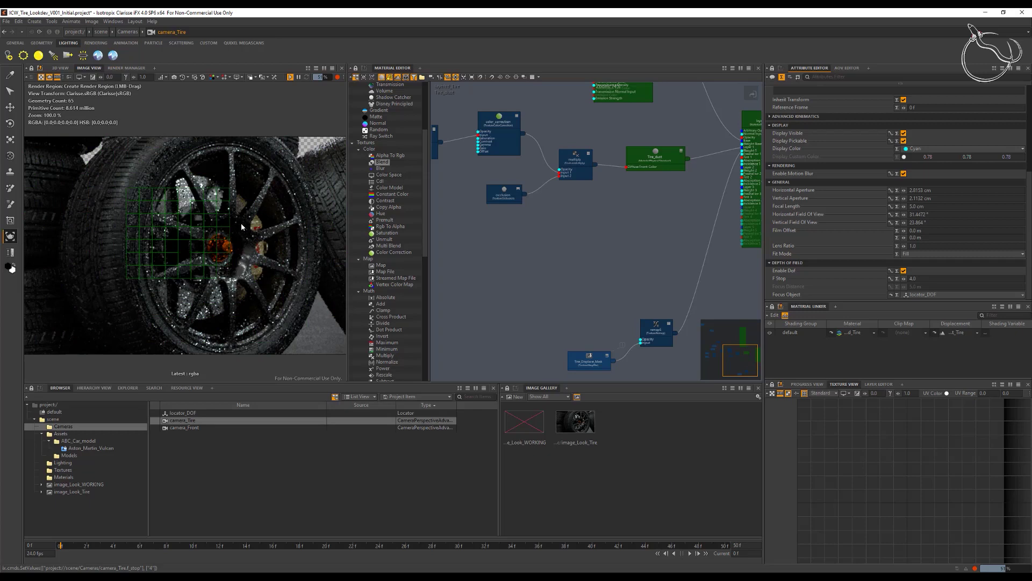
# Set camera_Tire's focal length to 3 cm and reframe the shot at an angle close to the front wheel
pyautogui.keyDown('alt'); pyautogui.moveTo(240, 237); pyautogui.dragTo(250, 264); pyautogui.keyUp('alt')
pyautogui.keyDown('alt'); pyautogui.moveTo(224, 253); pyautogui.dragTo(230, 251, button='right'); pyautogui.keyUp('alt')
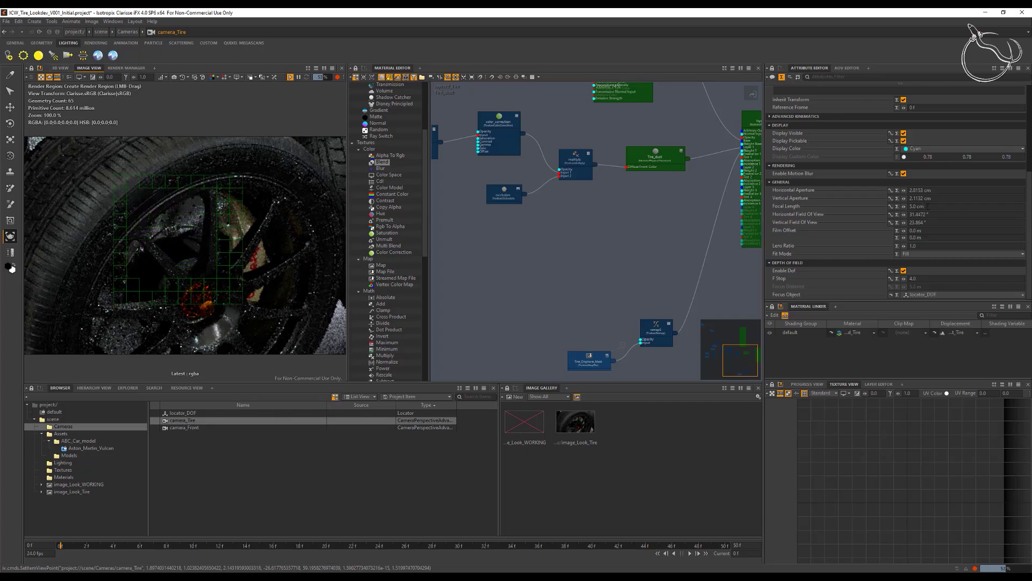
pyautogui.write('3')
pyautogui.press('Return')
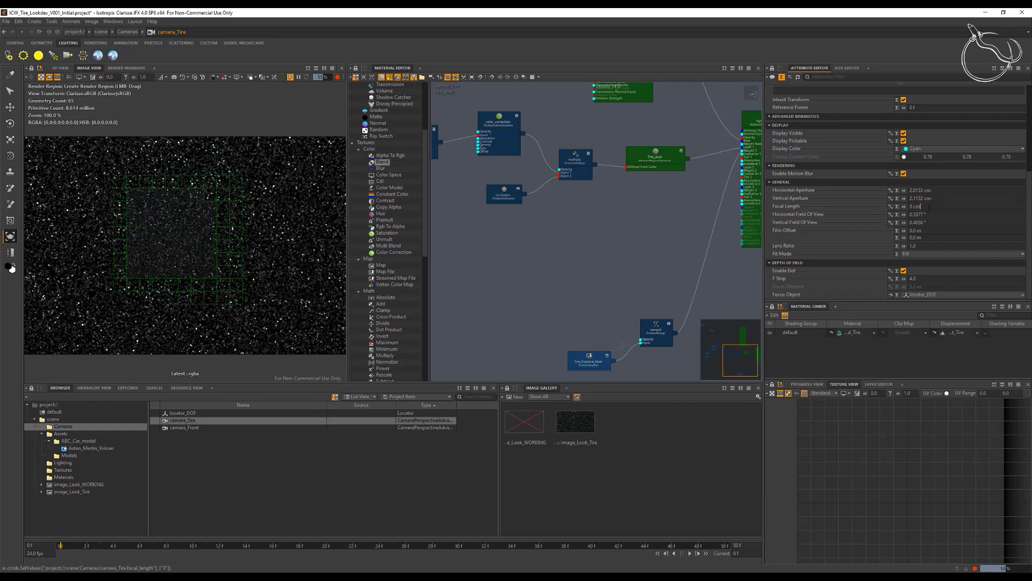
pyautogui.press('Return')
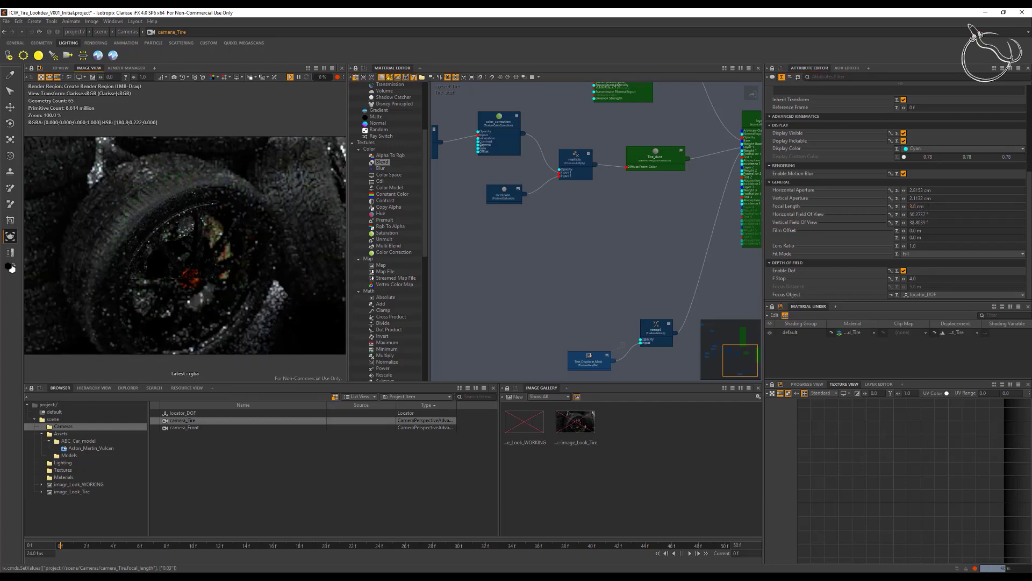
pyautogui.keyDown('alt'); pyautogui.moveTo(185, 245); pyautogui.dragTo(207, 246, button='right'); pyautogui.keyUp('alt')
pyautogui.keyDown('alt'); pyautogui.moveTo(185, 258); pyautogui.dragTo(197, 232, button='middle'); pyautogui.keyUp('alt')
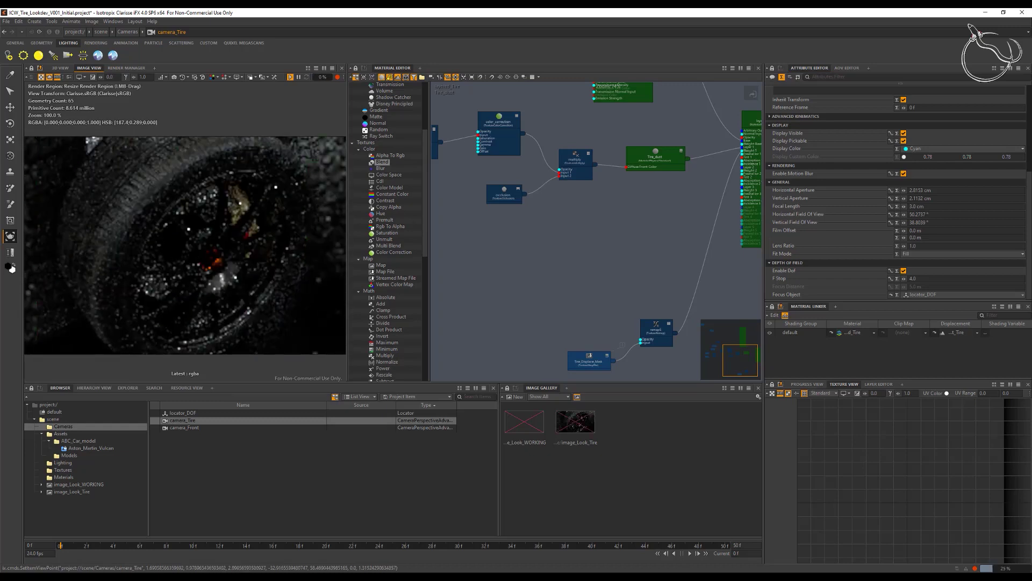
pyautogui.keyDown('alt'); pyautogui.moveTo(185, 245); pyautogui.dragTo(207, 245, button='right'); pyautogui.keyUp('alt')
pyautogui.keyDown('alt'); pyautogui.moveTo(185, 245); pyautogui.dragTo(162, 258, button='middle'); pyautogui.keyUp('alt')
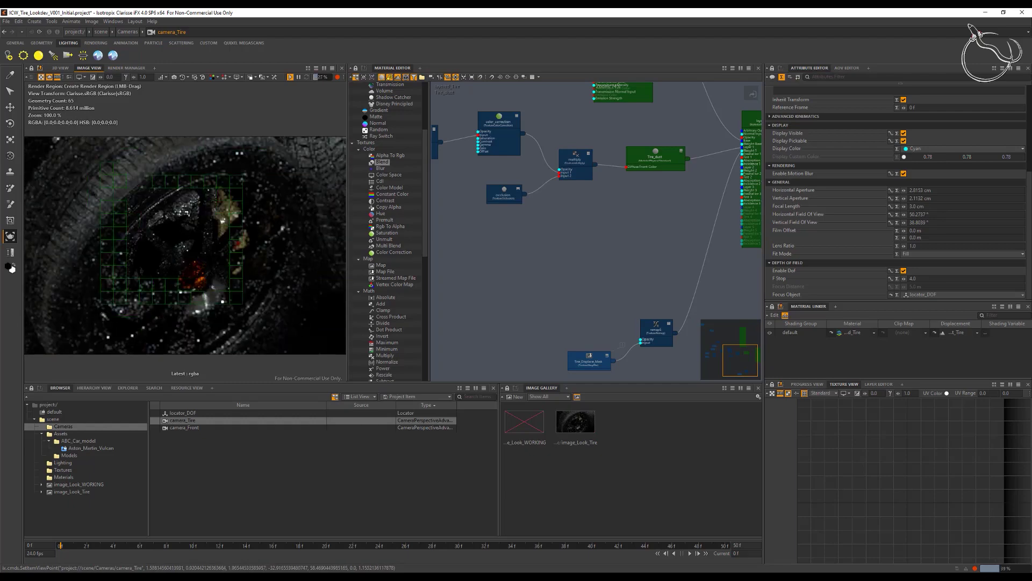
# Render image_Look_WORKING with its camera reframed on the whole group of tires, and save the project
pyautogui.click(525, 422)
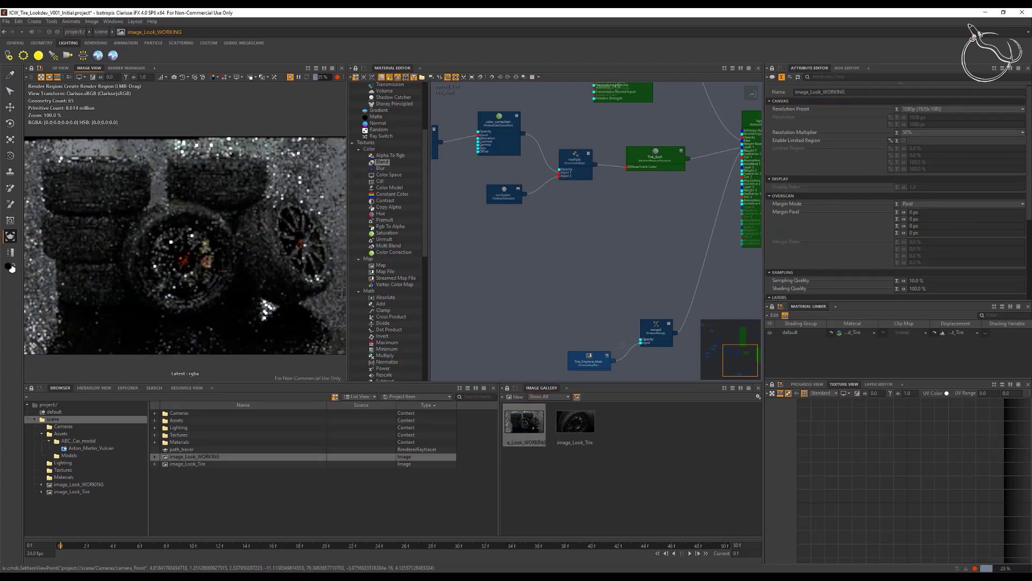
pyautogui.keyDown('alt'); pyautogui.moveTo(198, 268); pyautogui.dragTo(201, 275); pyautogui.keyUp('alt')
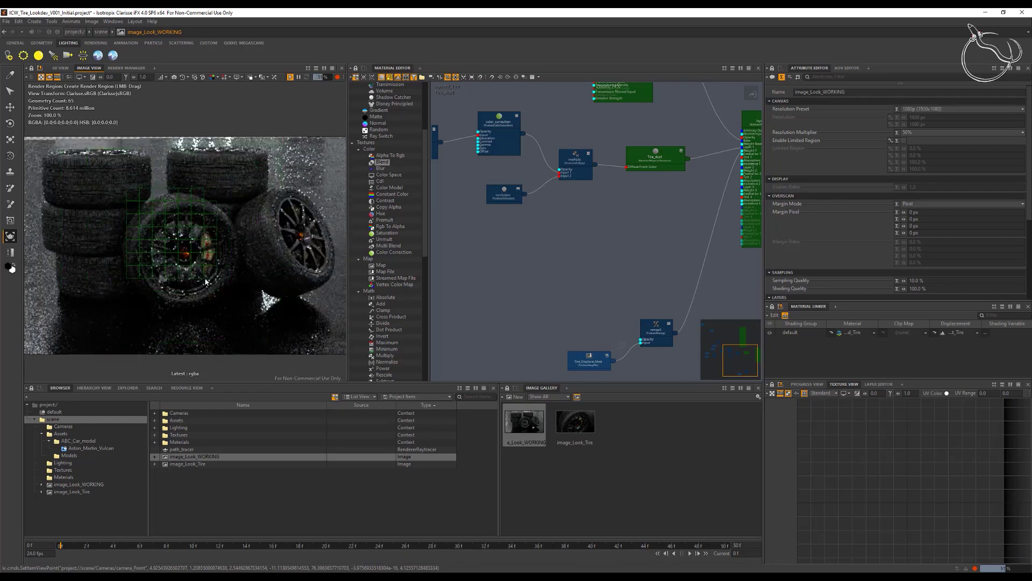
pyautogui.keyDown('alt'); pyautogui.moveTo(198, 268); pyautogui.dragTo(202, 273); pyautogui.keyUp('alt')
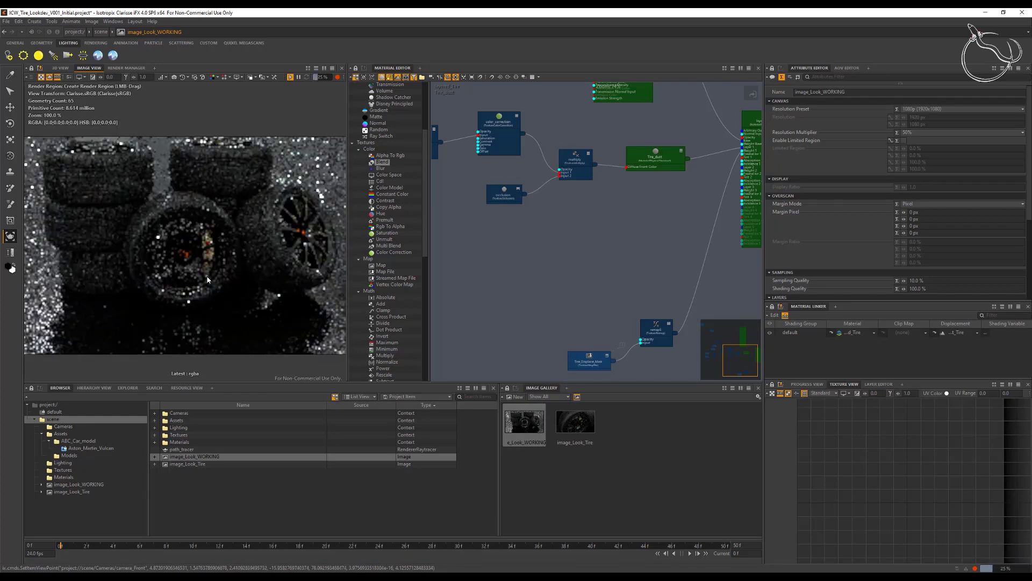
pyautogui.keyDown('alt'); pyautogui.moveTo(202, 273); pyautogui.dragTo(205, 284, button='middle'); pyautogui.keyUp('alt')
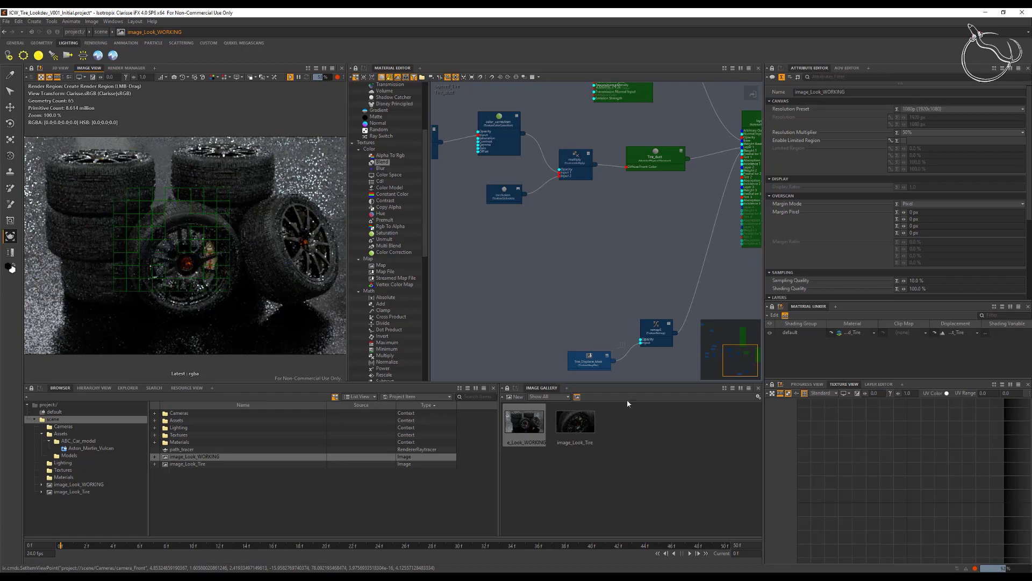
pyautogui.hotkey('ctrl', 's')
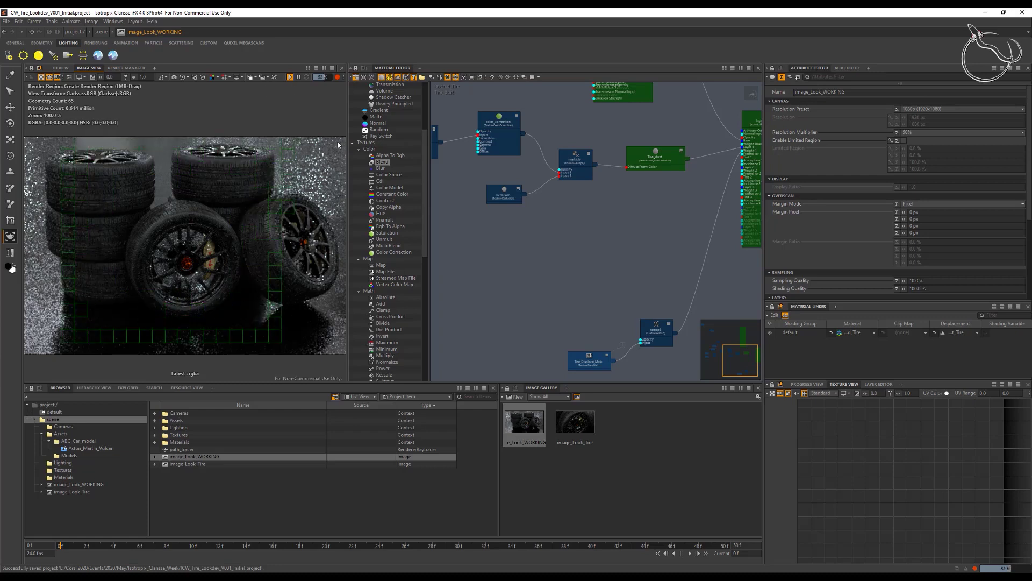
# Widen the rendered image view and hide the node list in the material editor
pyautogui.moveTo(347, 144); pyautogui.dragTo(458, 175)
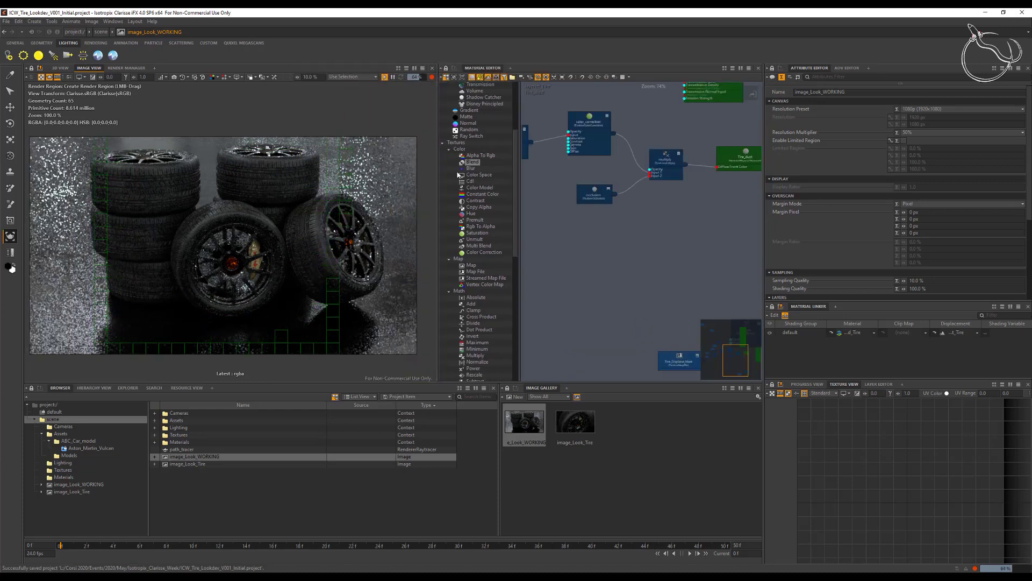
pyautogui.click(447, 78)
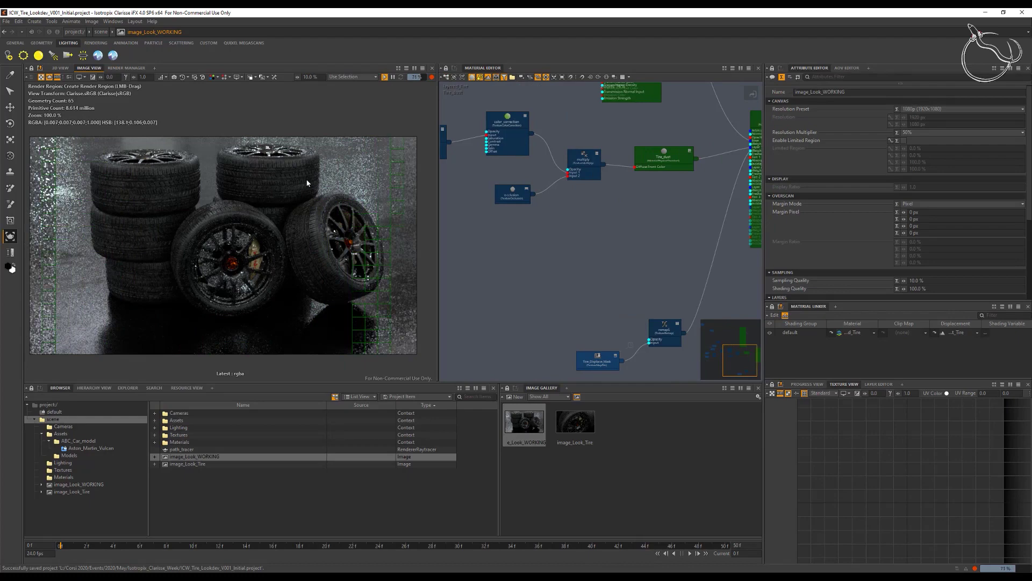
# Move combiner_Tire3, the top tire of the shorter rear stack, to an X translation of about 2.88 dm
pyautogui.keyDown('alt'); pyautogui.moveTo(307, 180); pyautogui.dragTo(318, 183, button='middle'); pyautogui.keyUp('alt')
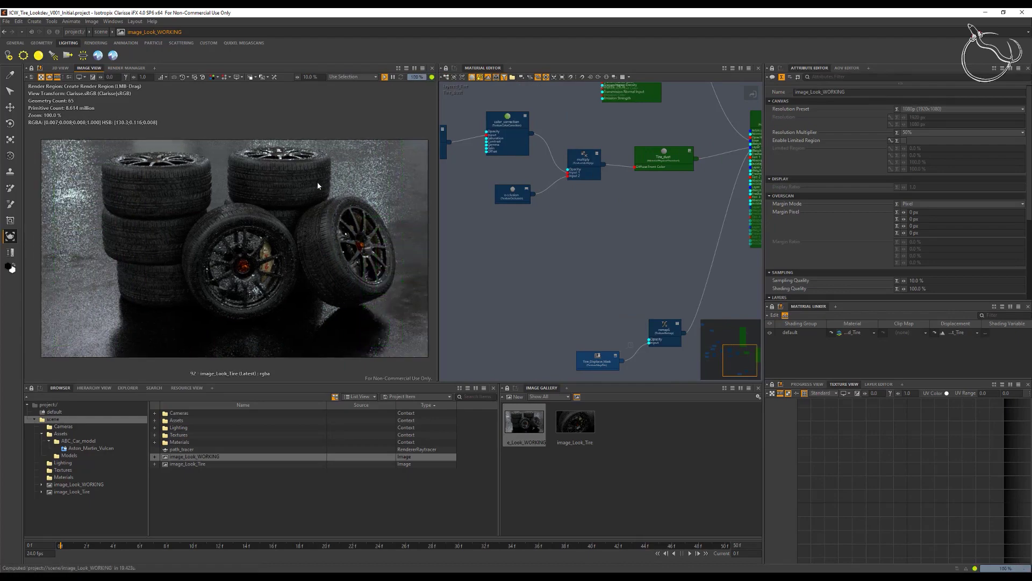
pyautogui.click(304, 192)
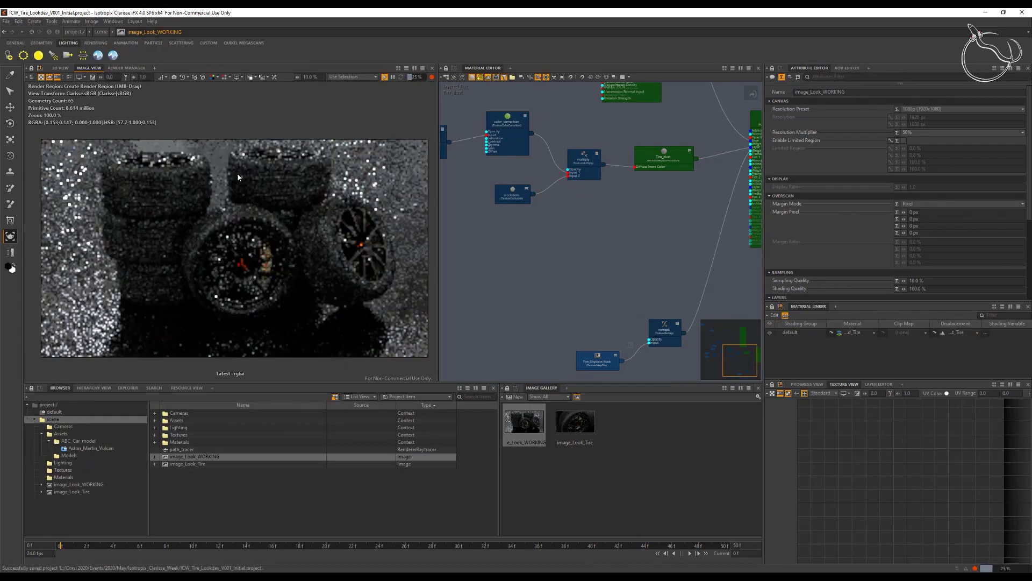
pyautogui.click(10, 91)
pyautogui.click(272, 170)
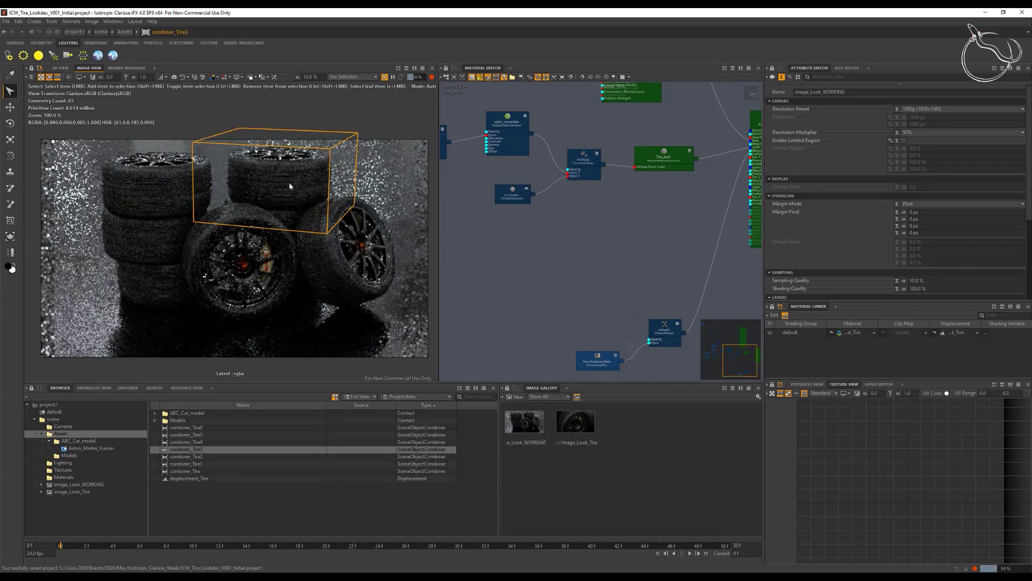
pyautogui.press('w')
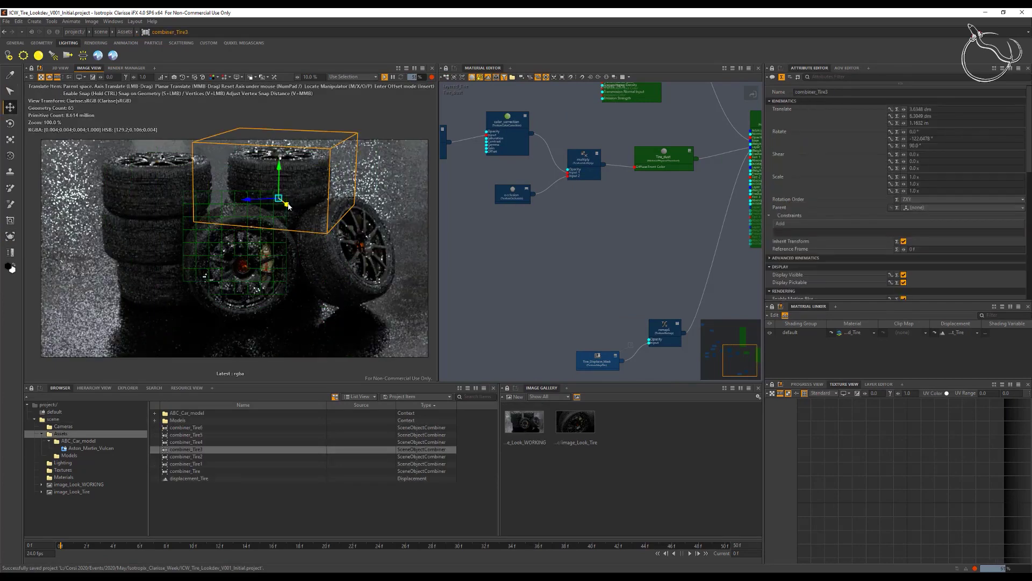
pyautogui.moveTo(291, 203); pyautogui.dragTo(243, 198)
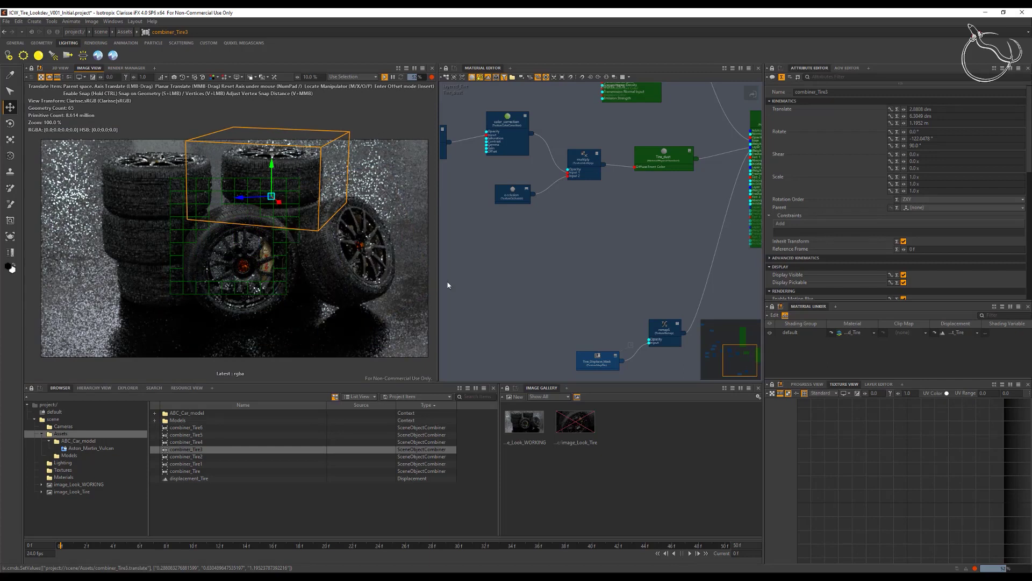
# Remove pbr_glossy_transmission and pbr_specular_transmission from the selected AOV list
pyautogui.click(846, 68)
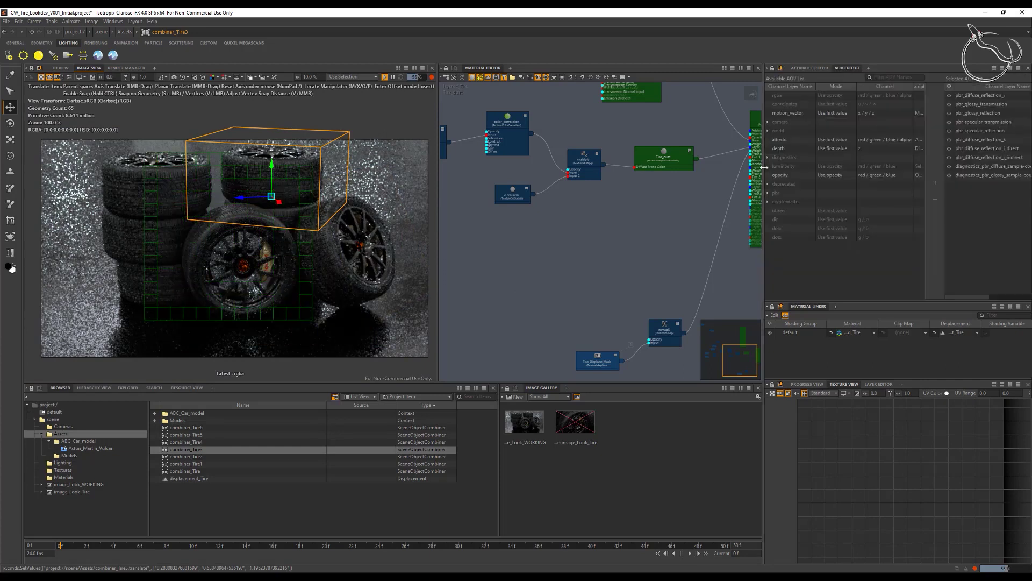
pyautogui.moveTo(763, 168); pyautogui.dragTo(692, 168)
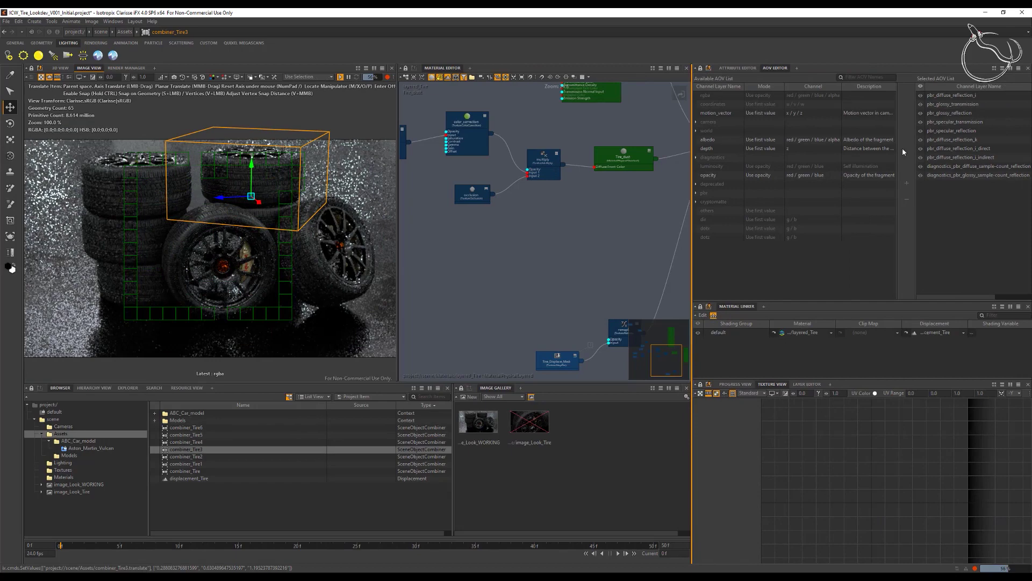
pyautogui.click(968, 104)
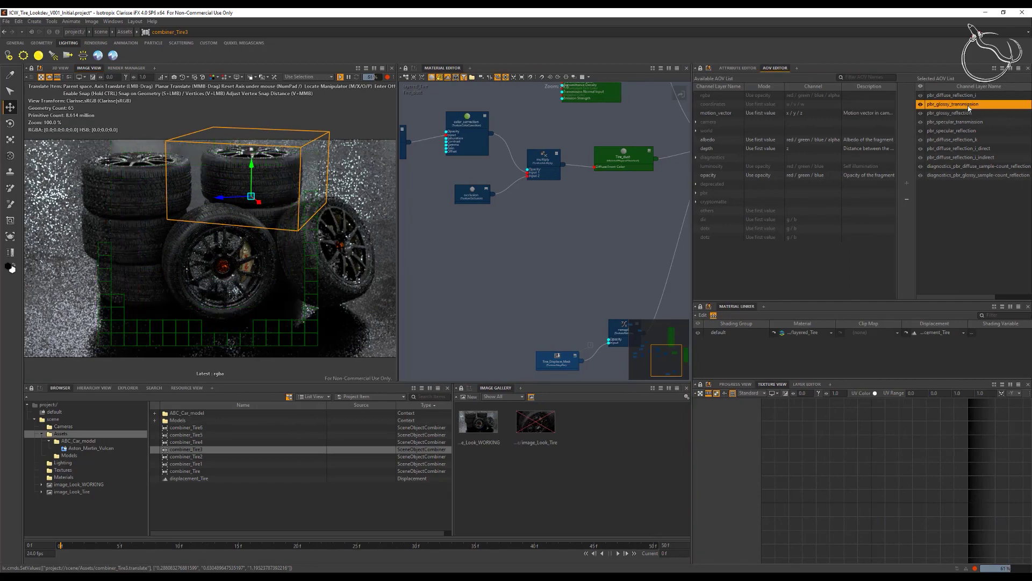
pyautogui.click(907, 200)
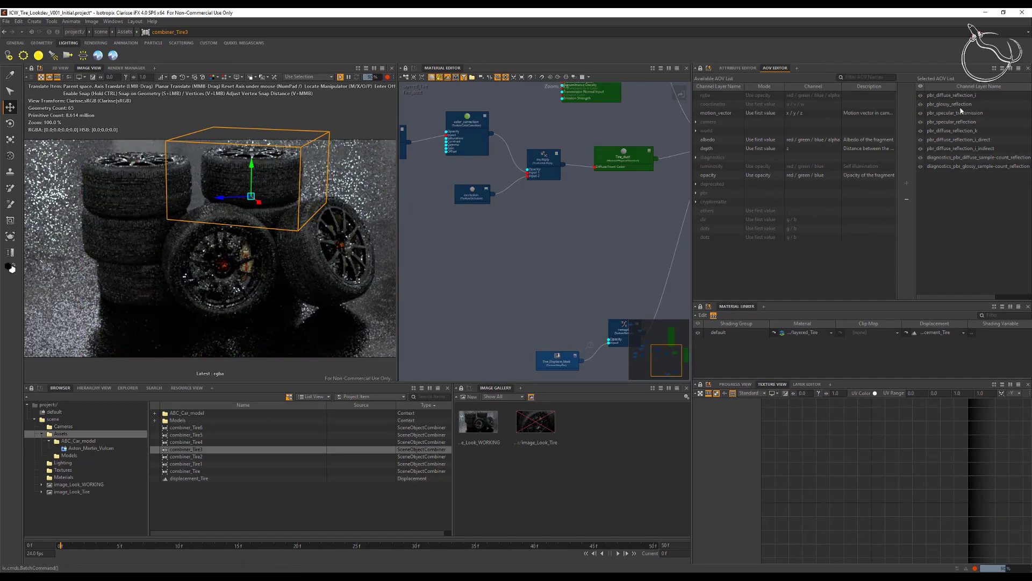
pyautogui.click(959, 113)
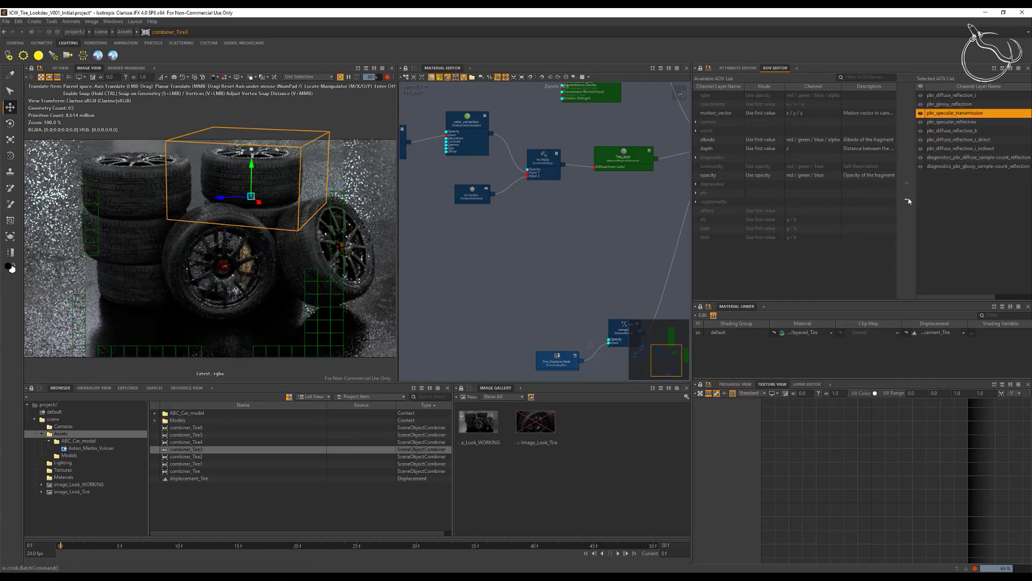
pyautogui.press('Delete')
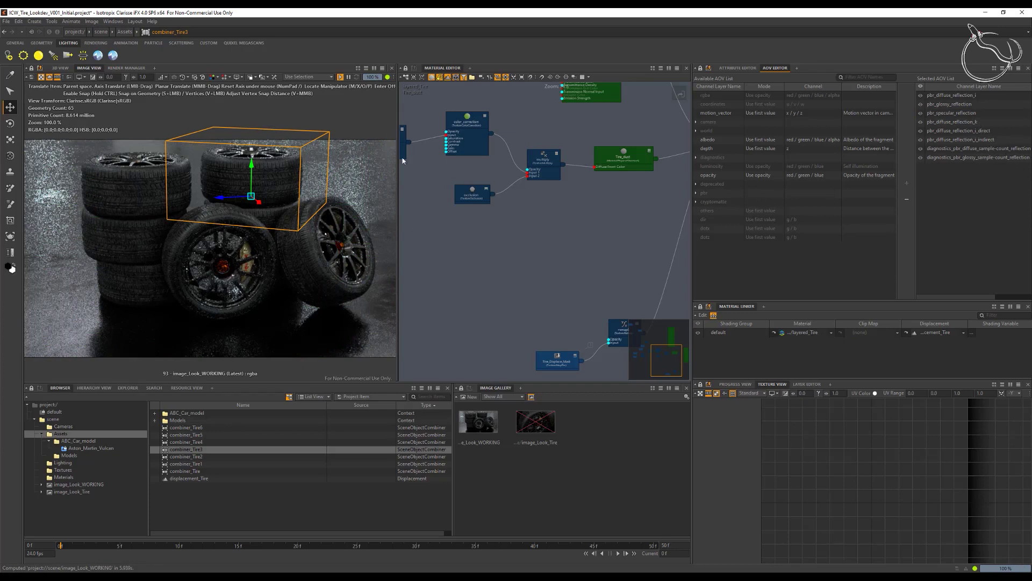
# View the render's diagnostics_pbr_diffuse_sample-count_reflection, pbr_diffuse_reflection_k and pbr_glossy_reflection channels in turn
pyautogui.click(214, 78)
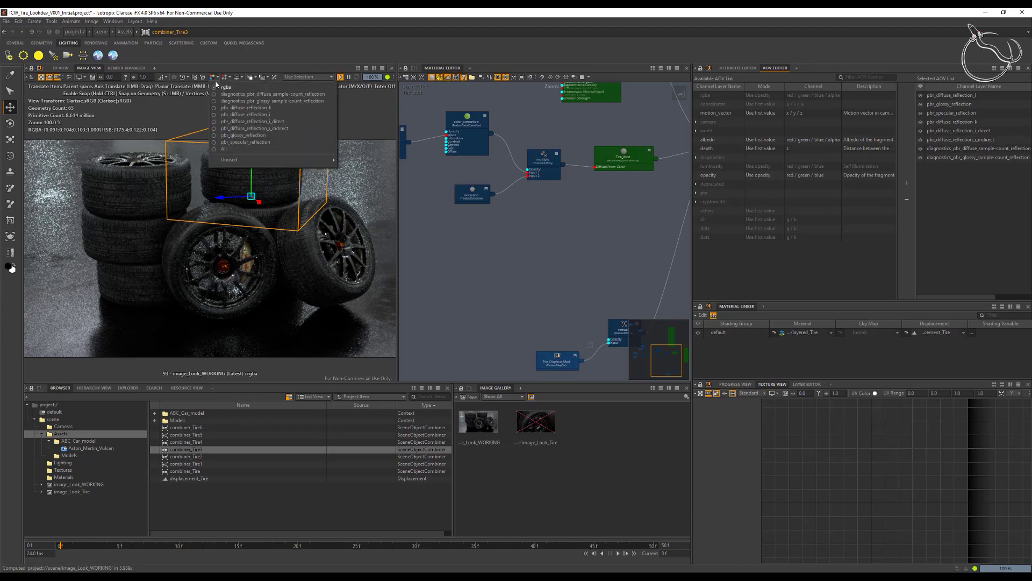
pyautogui.click(260, 94)
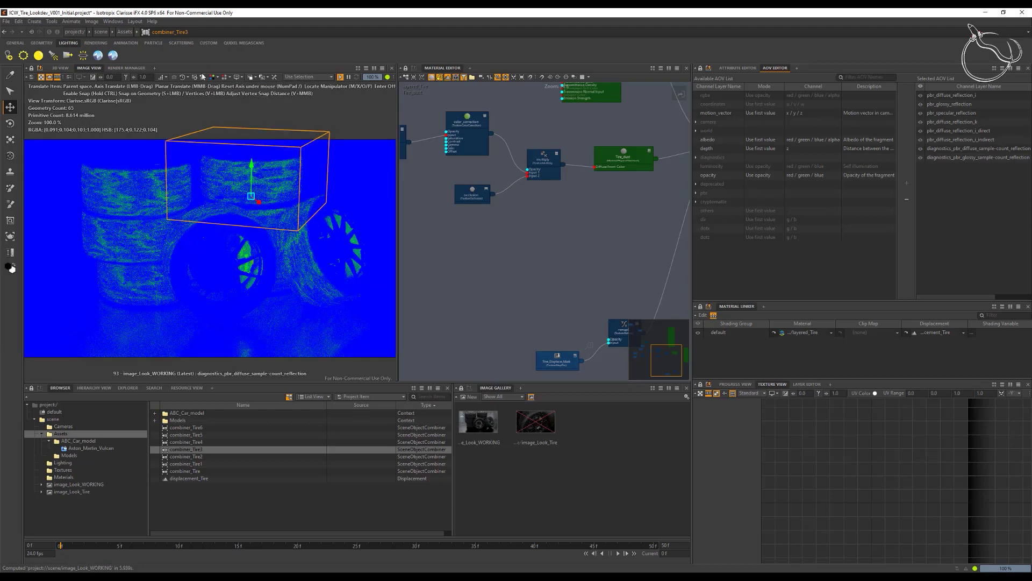
pyautogui.click(214, 77)
pyautogui.click(247, 111)
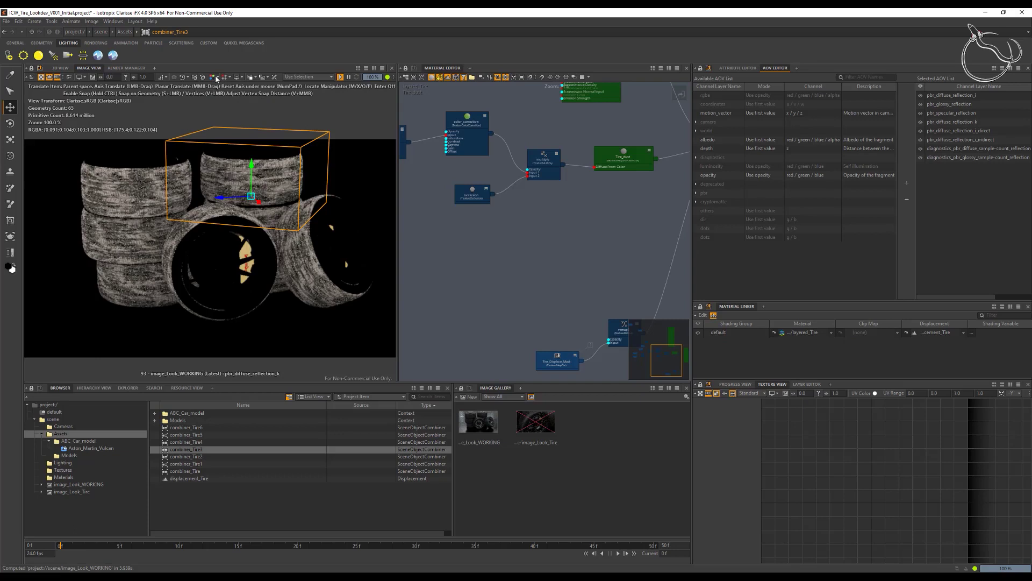
pyautogui.click(215, 78)
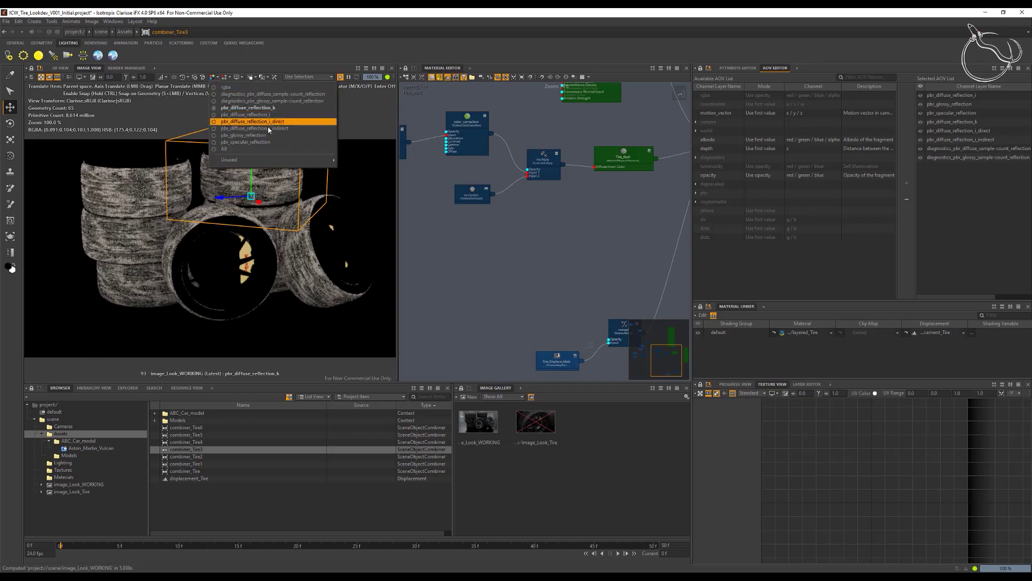
pyautogui.click(267, 135)
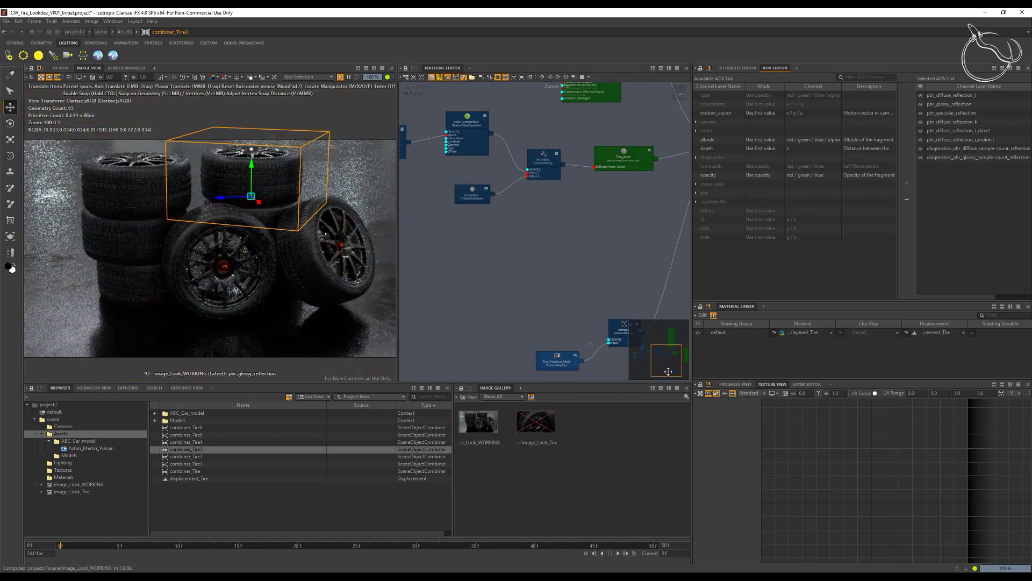
# Show the render progress log and limit rendering to a region around the top tire of the shorter rear stack
pyautogui.click(727, 384)
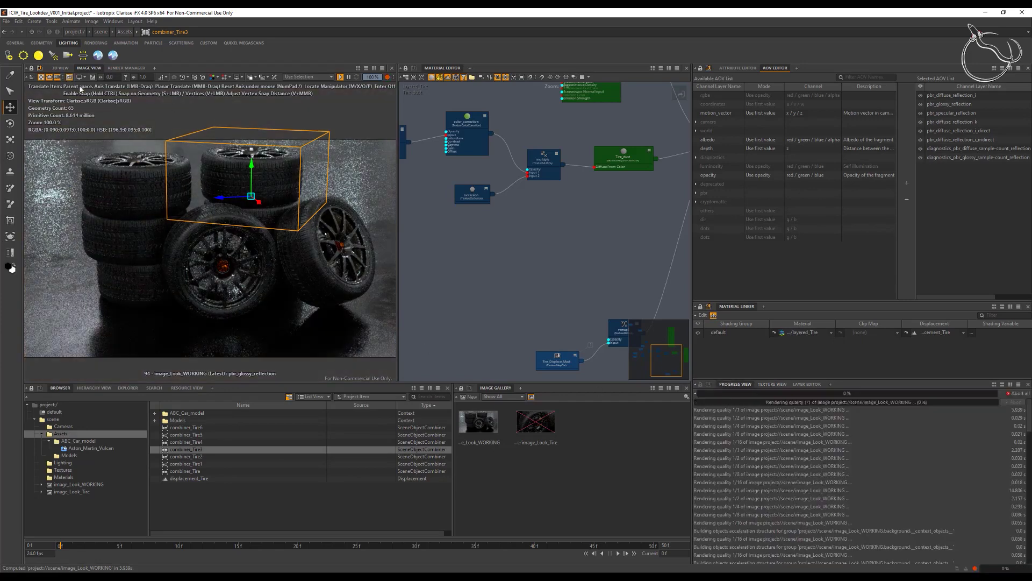
pyautogui.click(10, 236)
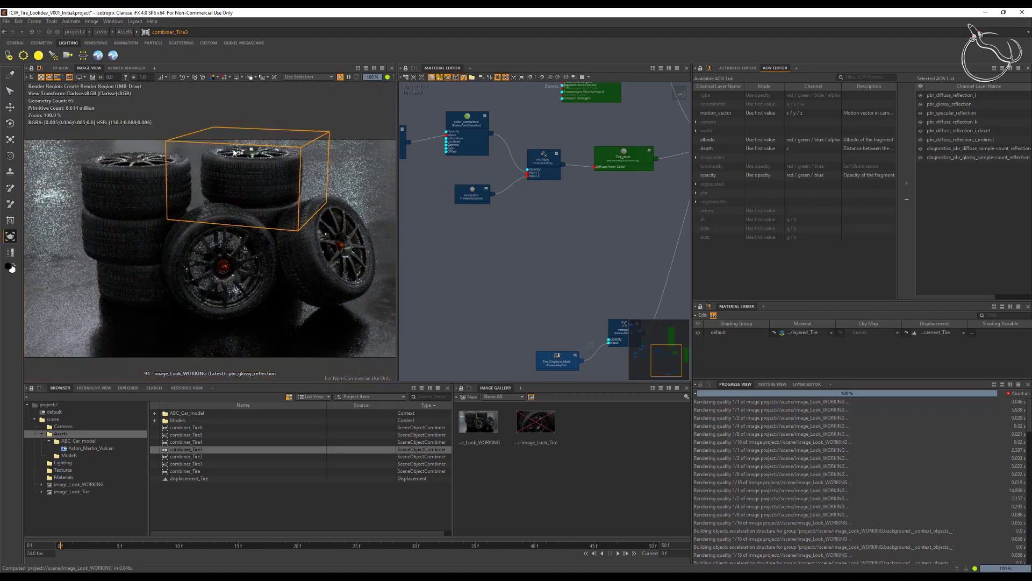
pyautogui.moveTo(186, 144); pyautogui.dragTo(347, 257)
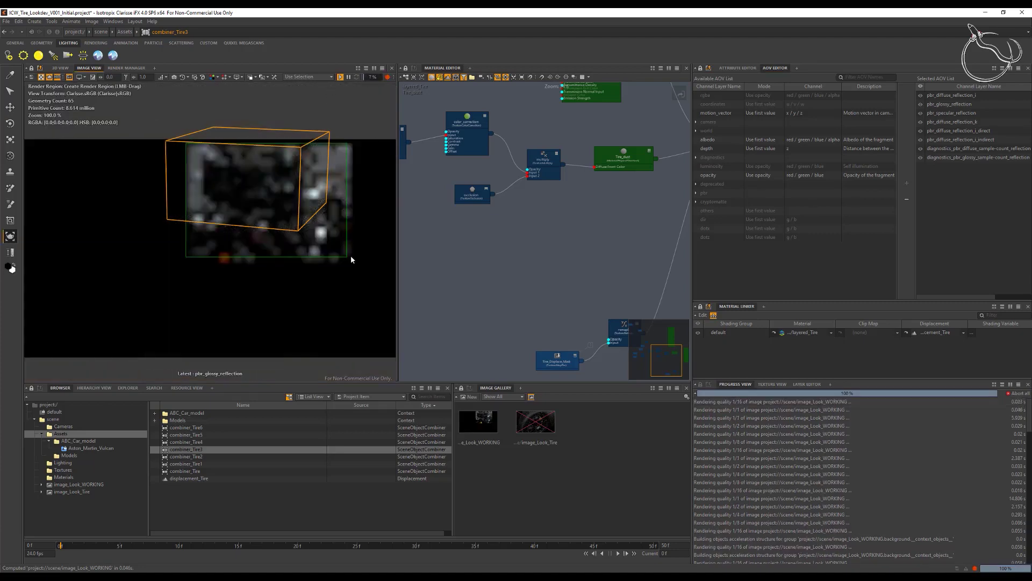
# Compare the diffuse and glossy sample-count diagnostic channels inside the render region
pyautogui.click(216, 79)
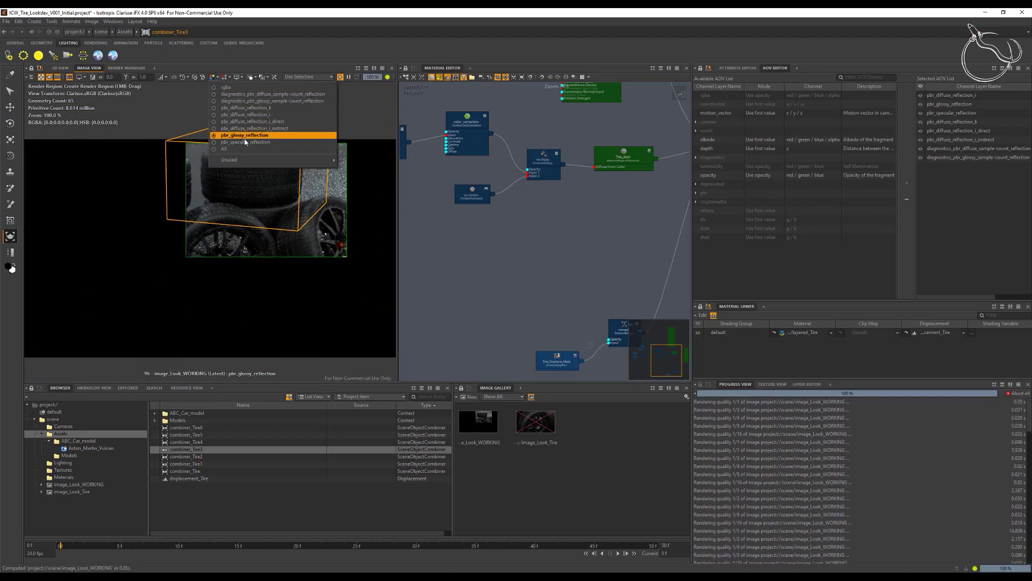
pyautogui.click(281, 94)
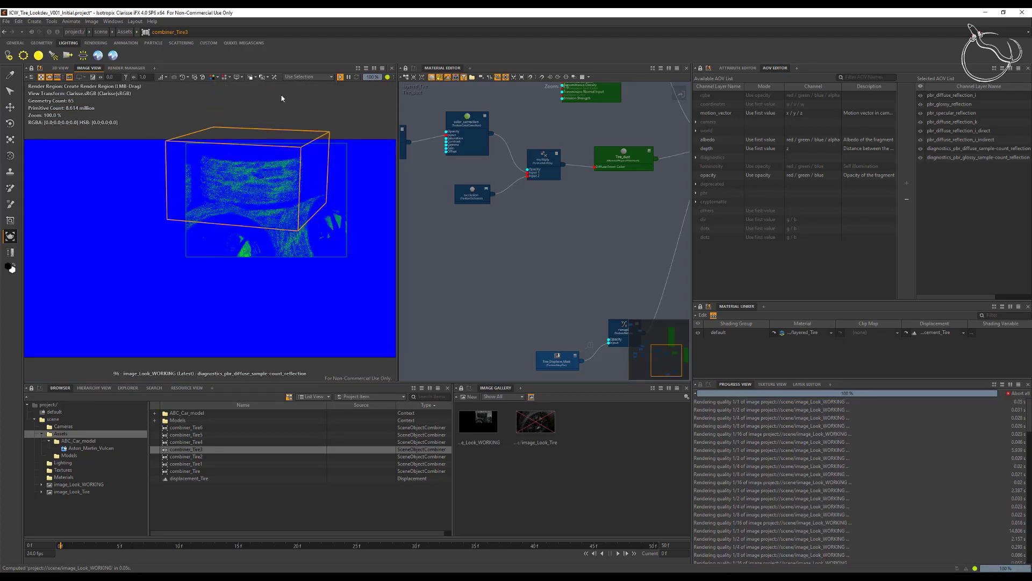
pyautogui.click(215, 79)
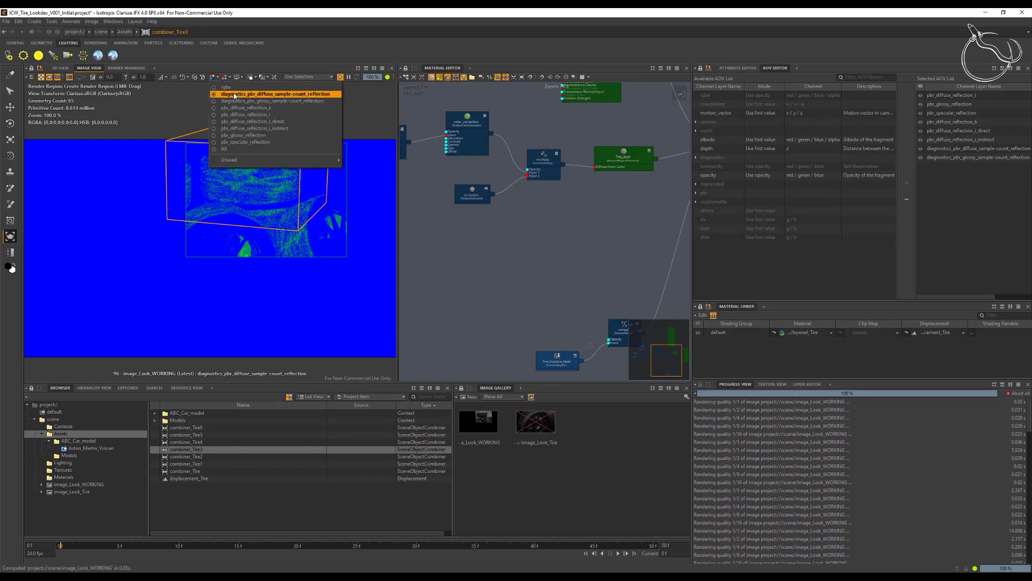
pyautogui.click(238, 102)
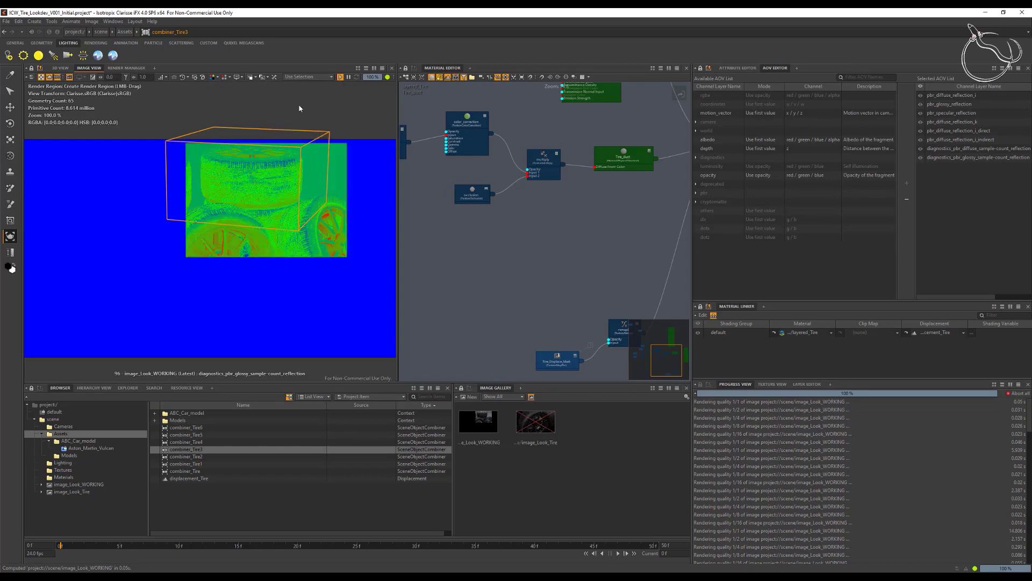
# Widen the rendered image view and set image_Look_WORKING's sampling quality to 100%
pyautogui.moveTo(397, 106); pyautogui.dragTo(516, 106)
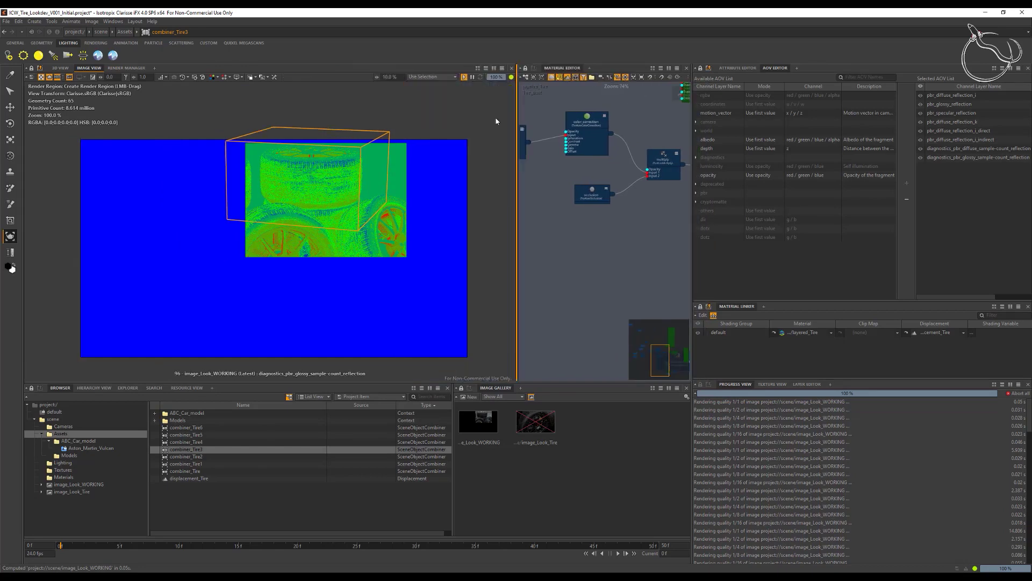
pyautogui.write('100')
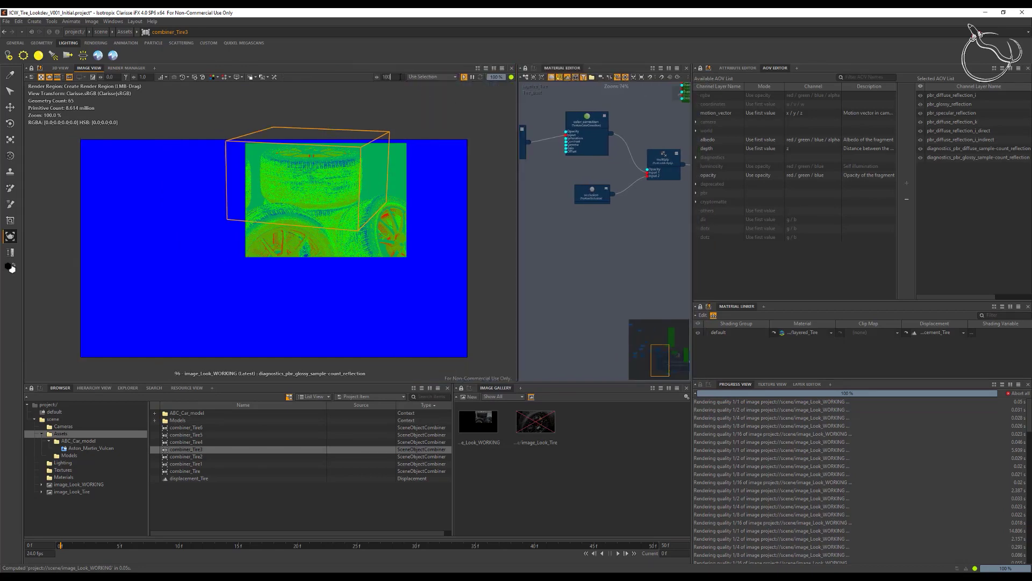
pyautogui.press('Return')
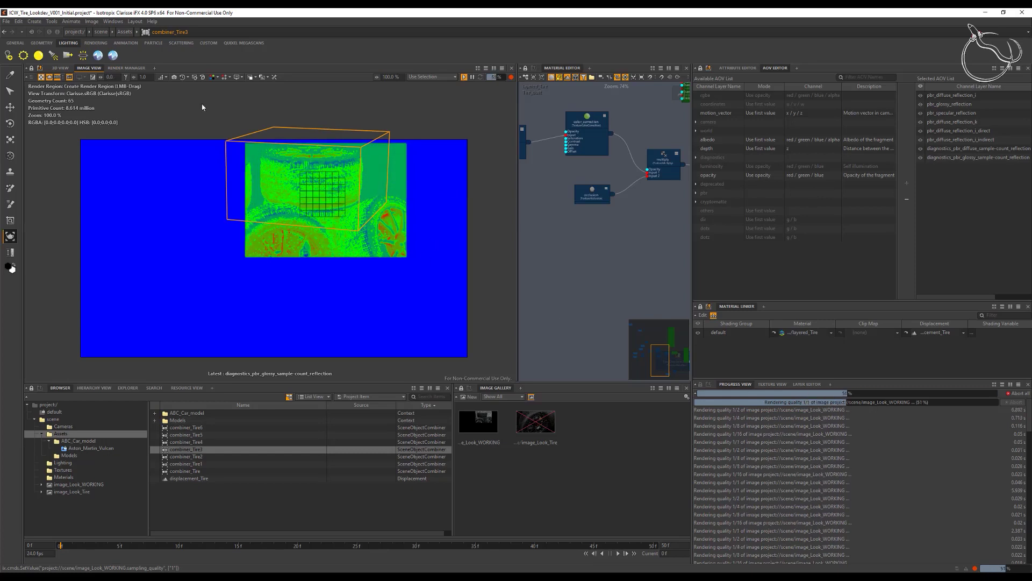
# Inspect the region's pbr_glossy_reflection channel and return the image view to rgba
pyautogui.click(212, 77)
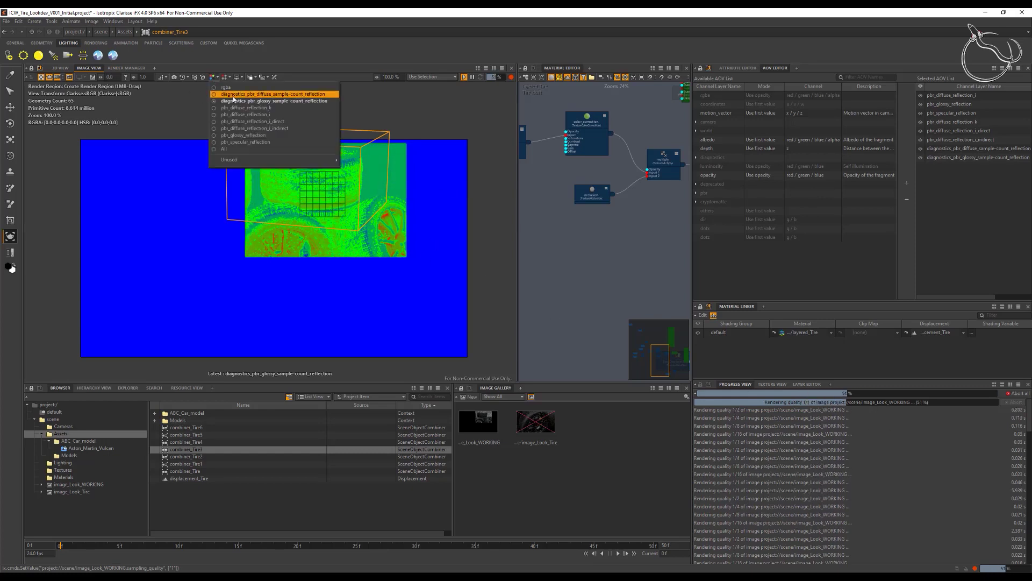
pyautogui.click(246, 135)
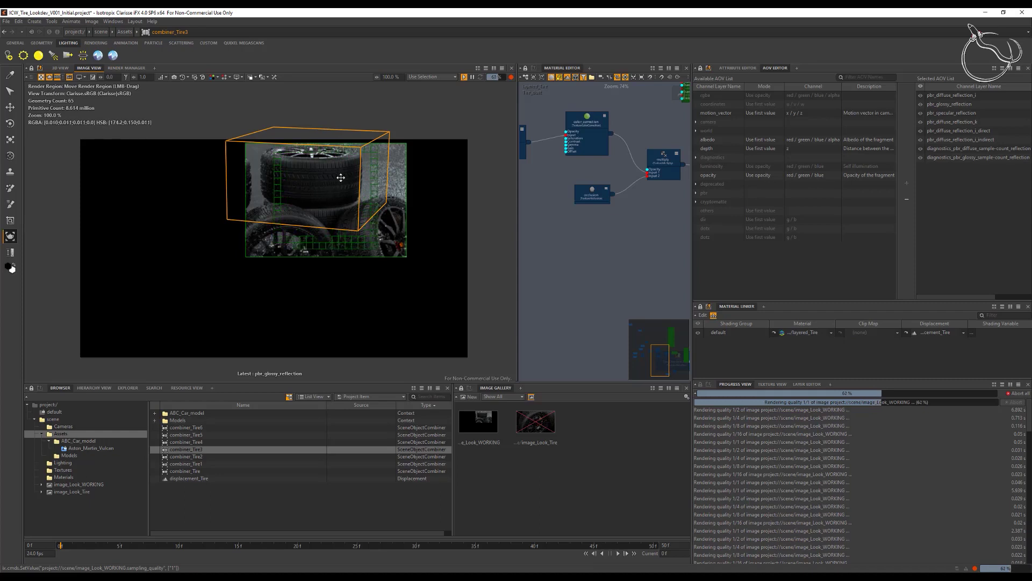
pyautogui.click(217, 77)
pyautogui.click(227, 87)
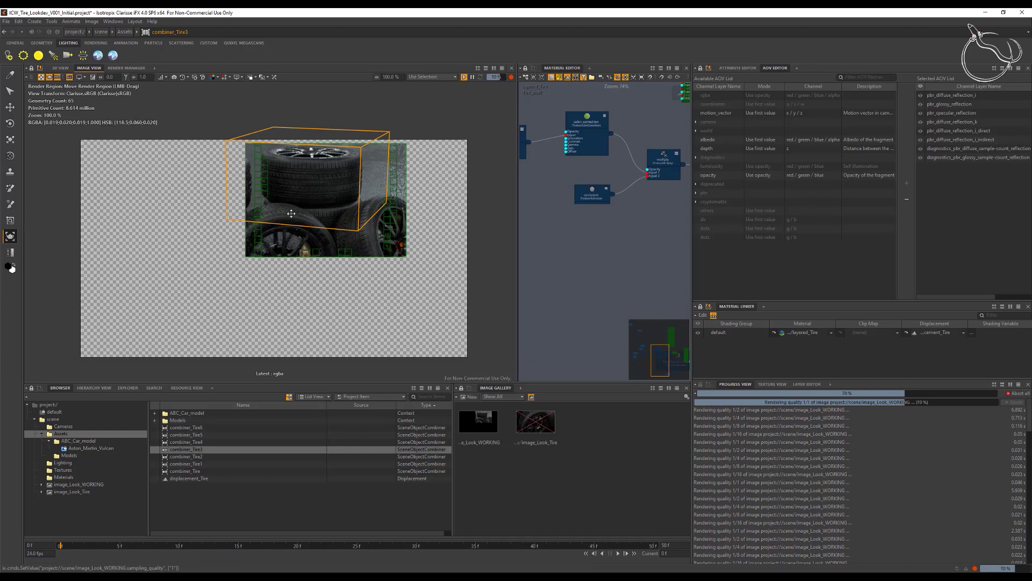
# Select the gum sidewall in the render and enlarge the material graph area, framing the Clean_tire node
pyautogui.click(11, 91)
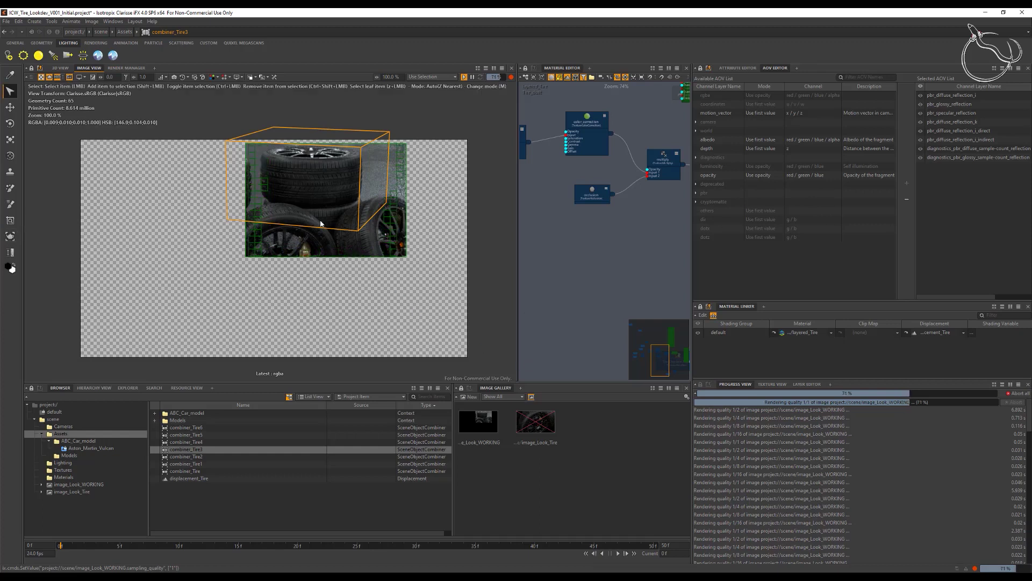
pyautogui.click(290, 218)
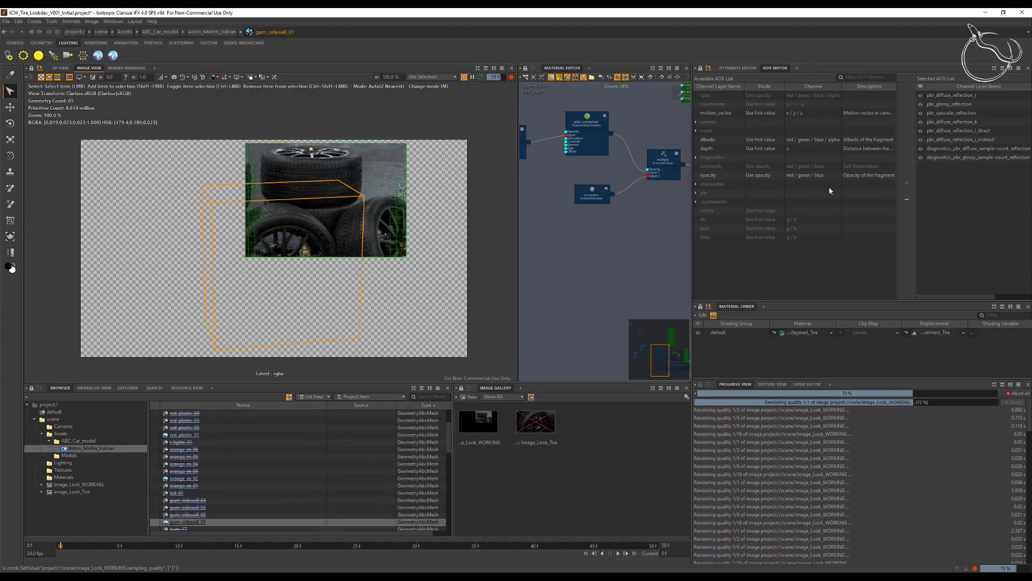
pyautogui.moveTo(516, 215); pyautogui.dragTo(318, 216)
pyautogui.moveTo(509, 250); pyautogui.dragTo(449, 367, button='middle')
pyautogui.moveTo(572, 177); pyautogui.dragTo(581, 271, button='middle')
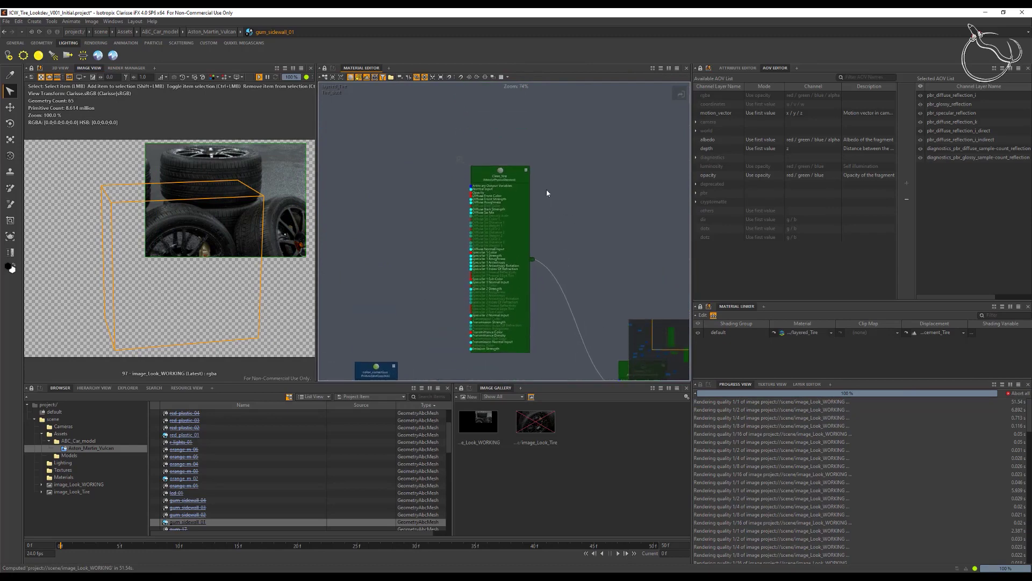
# Set the Clean_tire material's Glossy Reflection Sampling Multiplier to 4
pyautogui.click(496, 179)
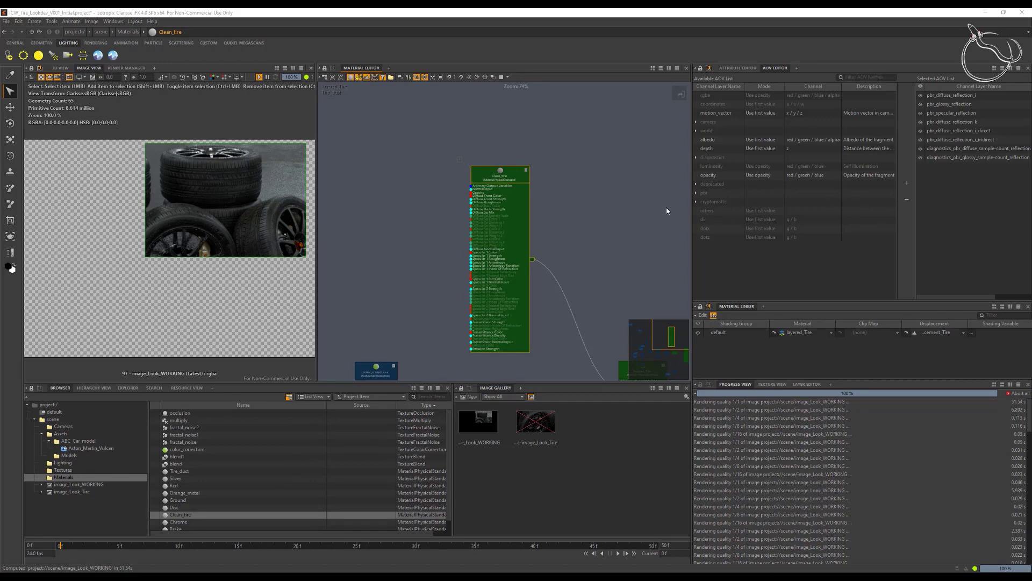
pyautogui.click(745, 68)
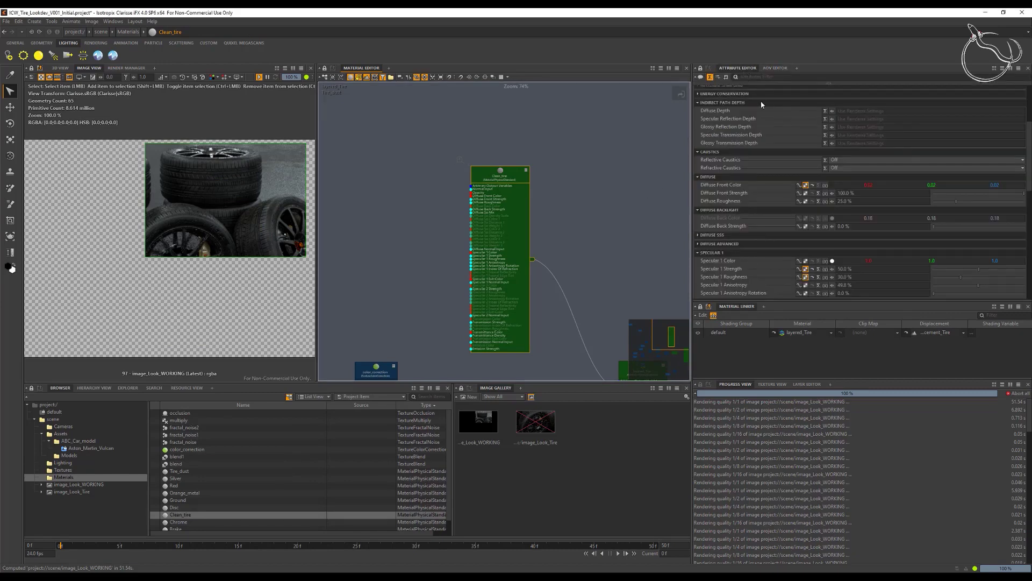
pyautogui.scroll(3, 880, 151)
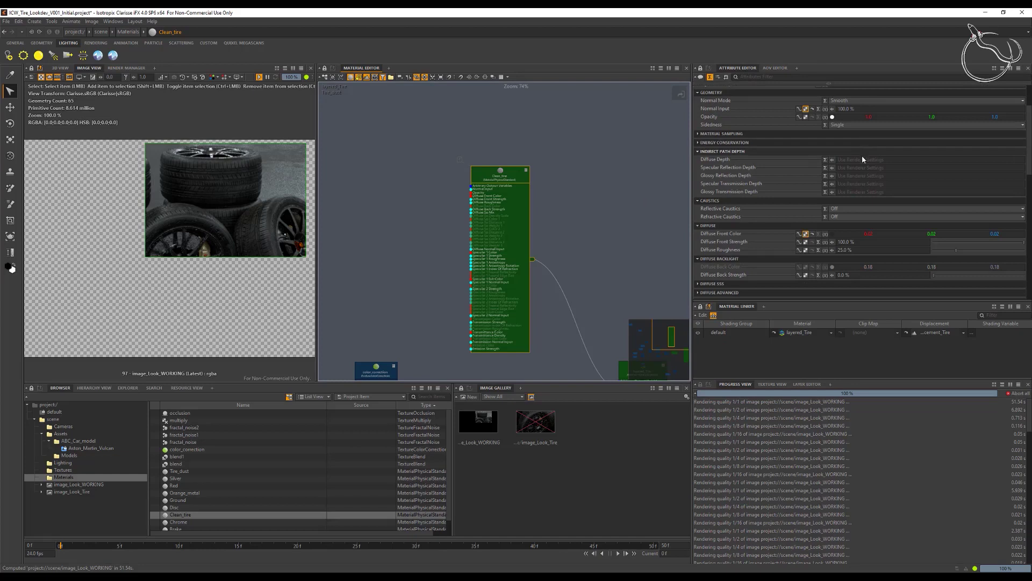
pyautogui.click(752, 134)
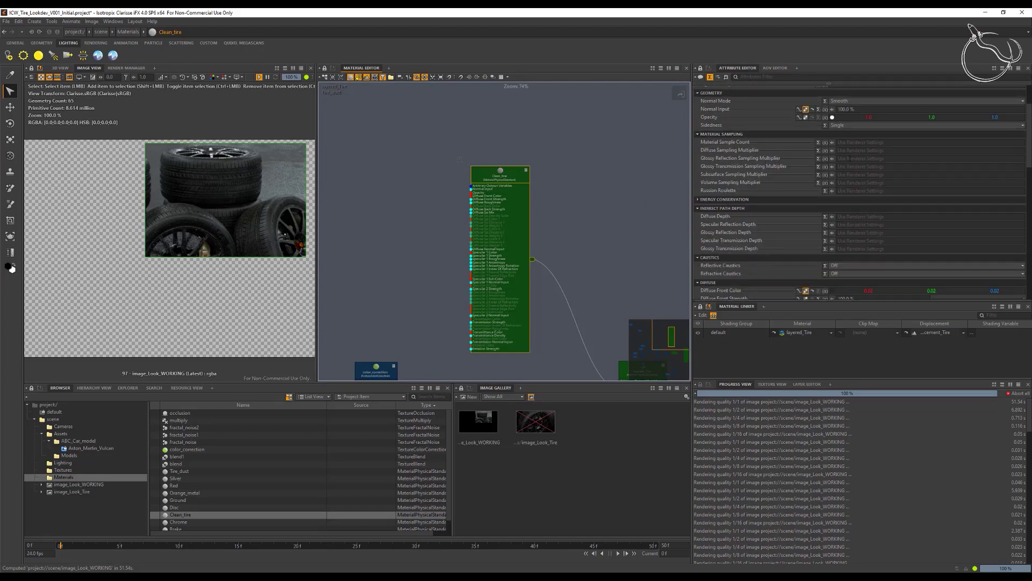
pyautogui.click(851, 158)
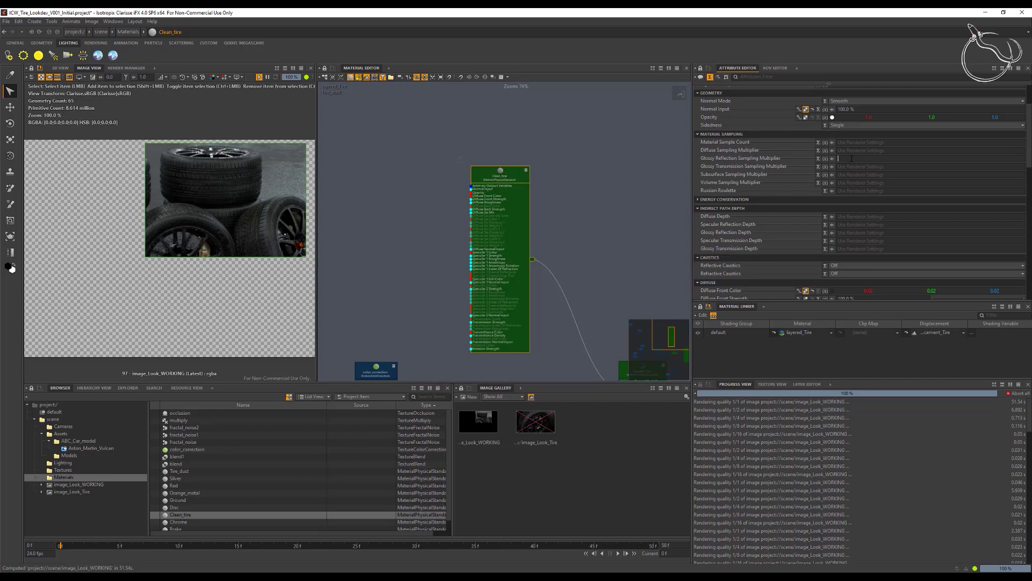
pyautogui.press('Return')
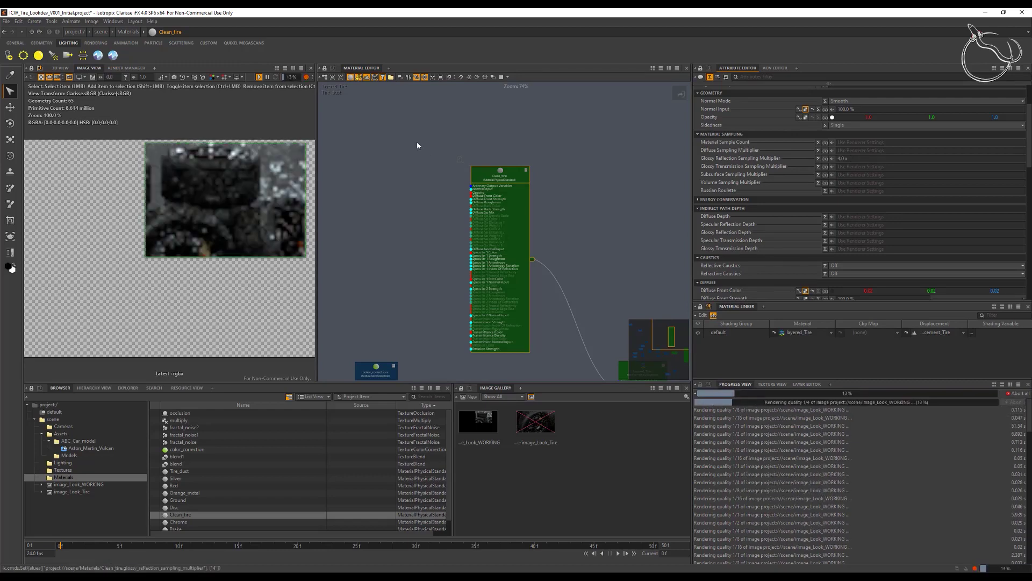
# Open the Ground material assigned to the Garage_Floor and set its Glossy Reflection Sampling Multiplier to 16
pyautogui.click(275, 164)
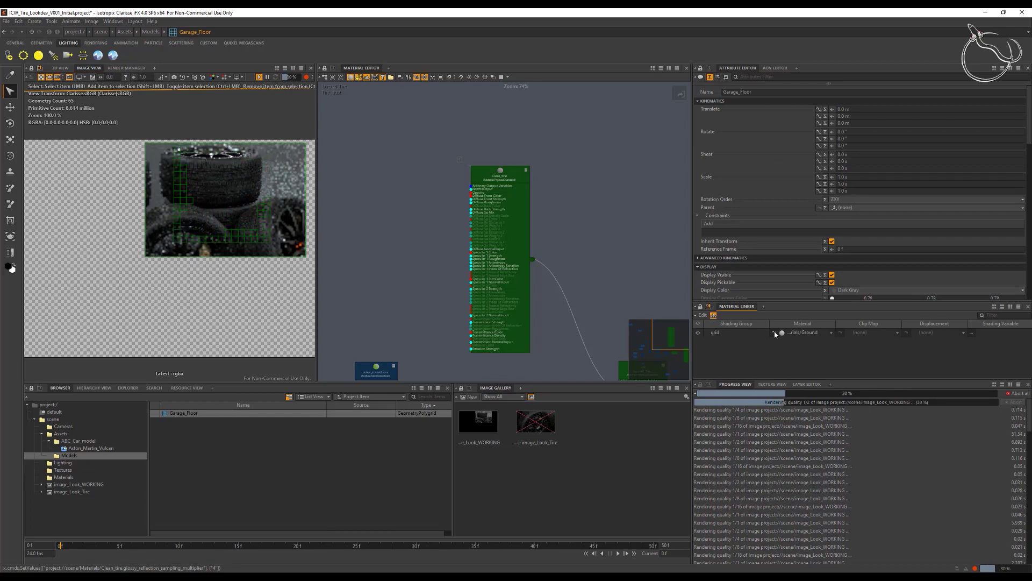
pyautogui.click(809, 334)
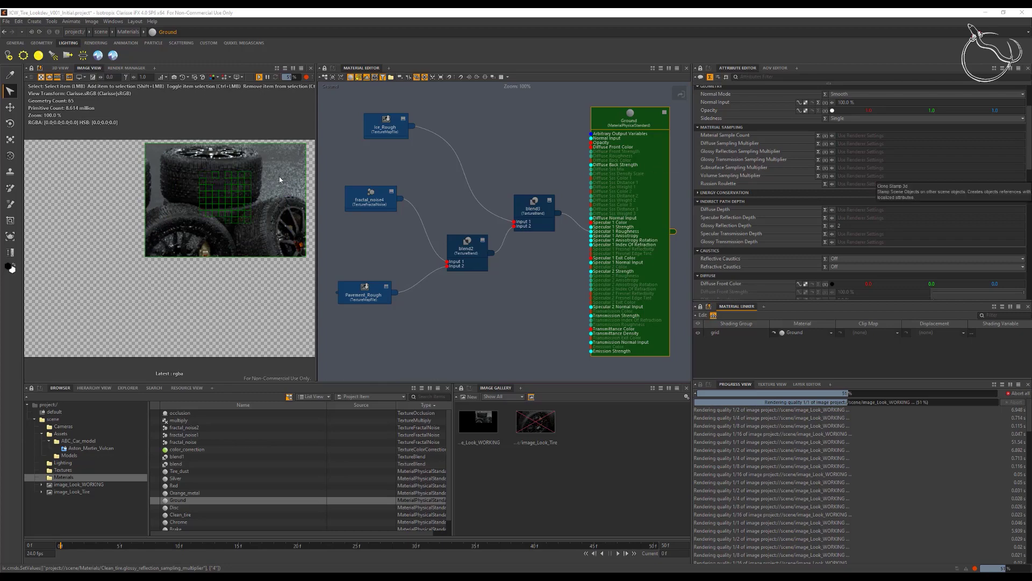
pyautogui.click(843, 153)
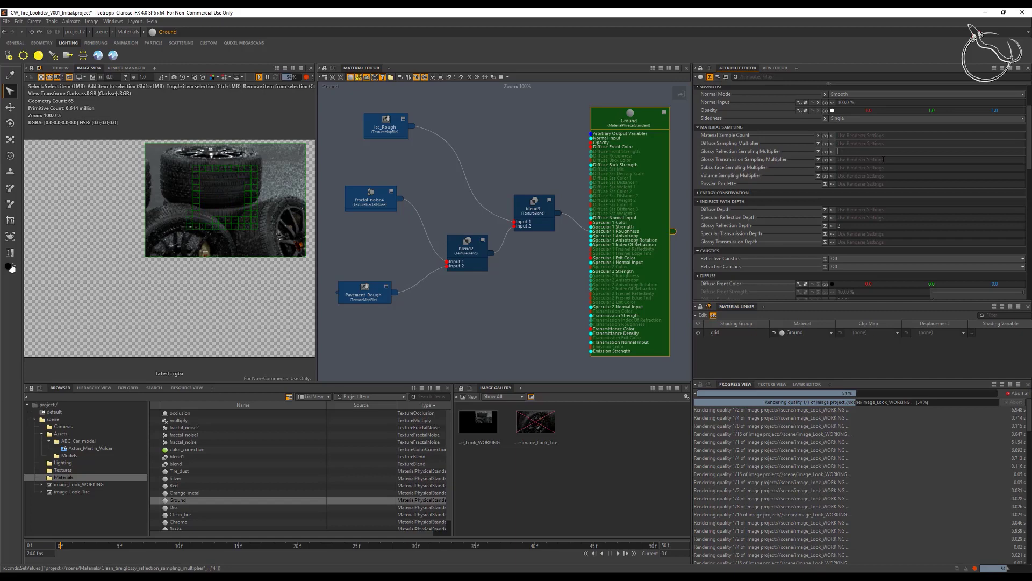
pyautogui.write('16')
pyautogui.press('Tab')
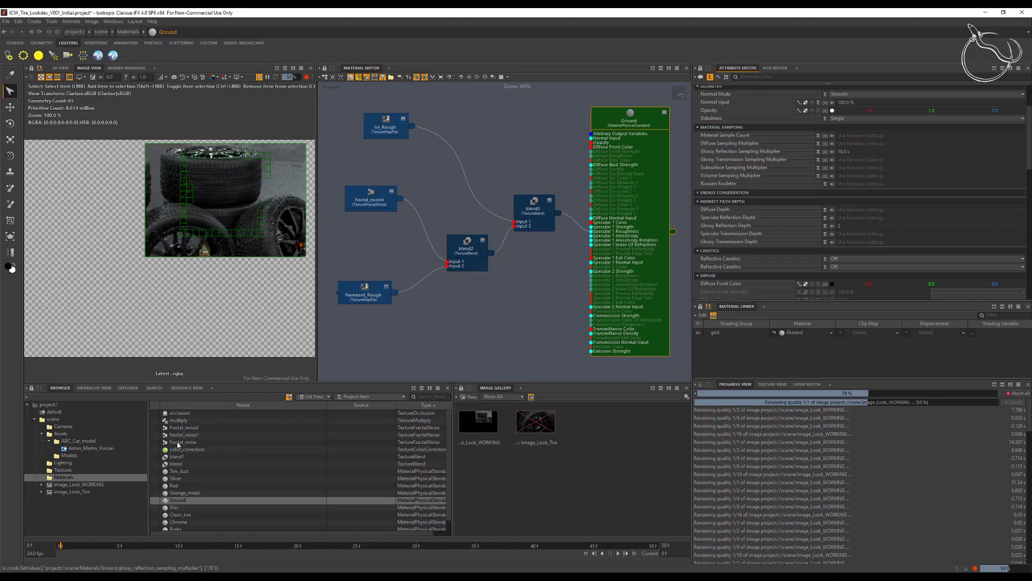
# Move the occlusion, multiply, fractal noise, color_correction and blend textures from the Materials context into Textures
pyautogui.click(180, 413)
pyautogui.keyDown('shift'); pyautogui.click(178, 457); pyautogui.keyUp('shift')
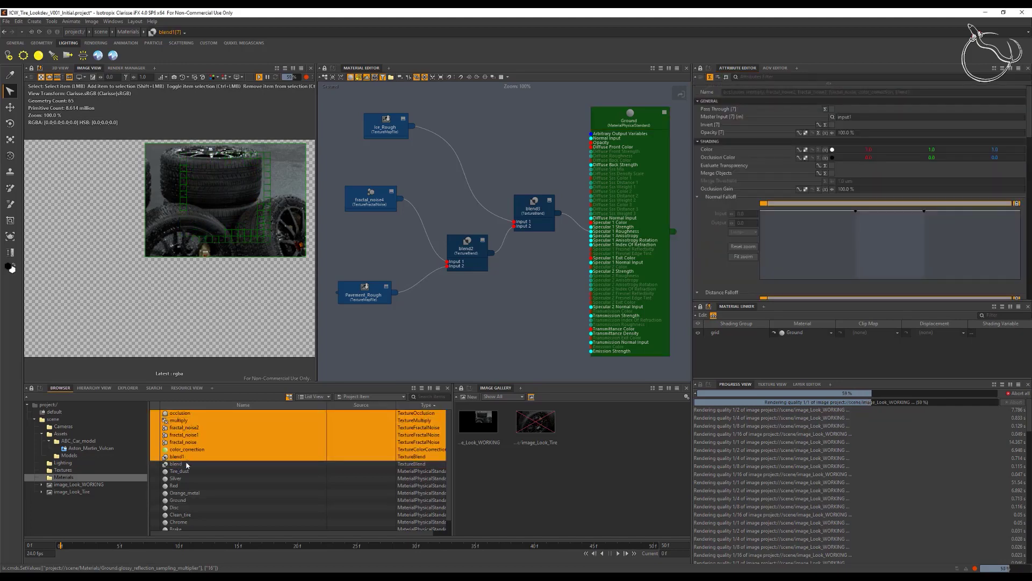
pyautogui.keyDown('shift'); pyautogui.click(175, 464); pyautogui.keyUp('shift')
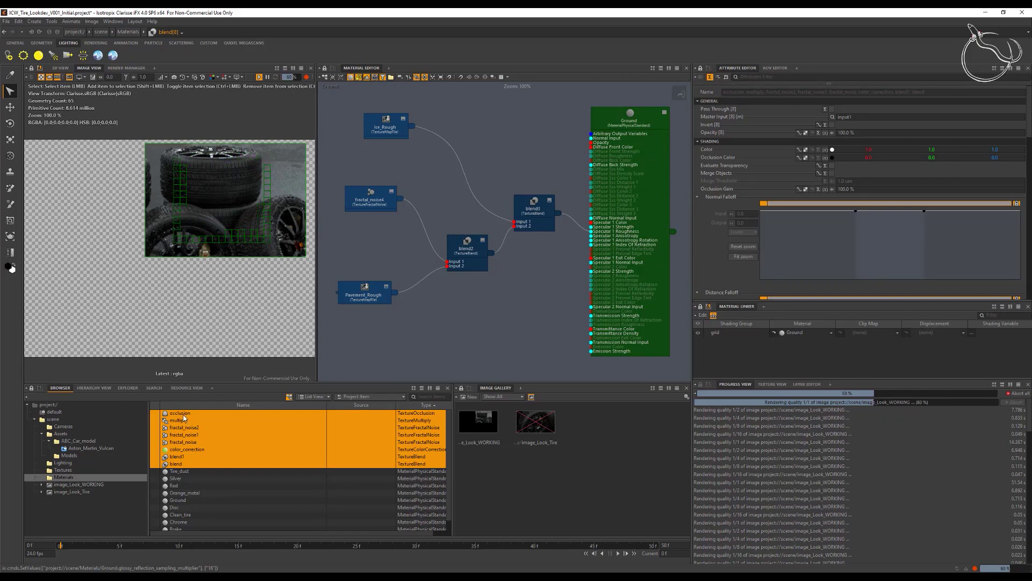
pyautogui.moveTo(61, 473); pyautogui.dragTo(62, 470)
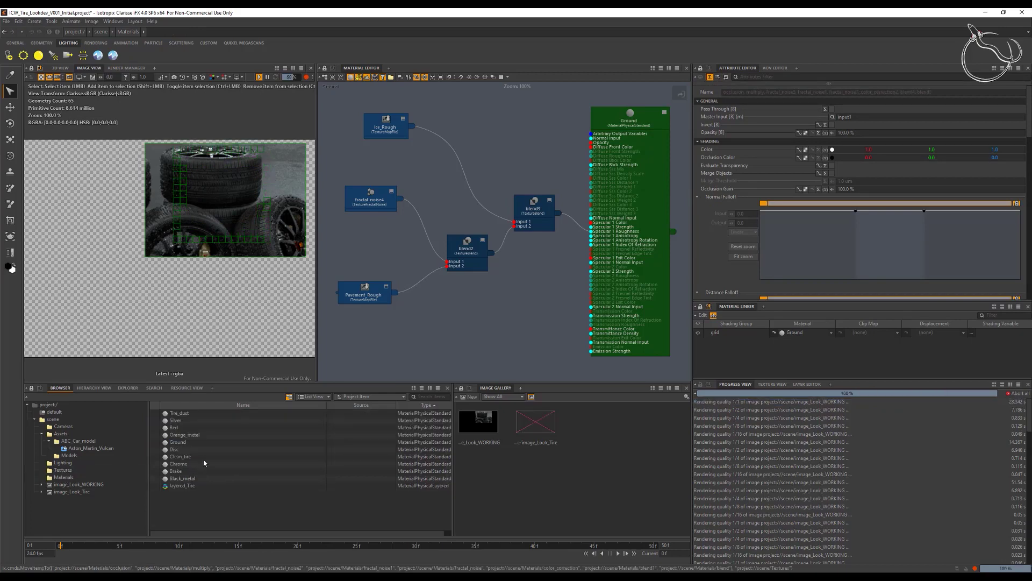
# Set the Disc material's Glossy Reflection Sampling Multiplier to 8
pyautogui.click(174, 450)
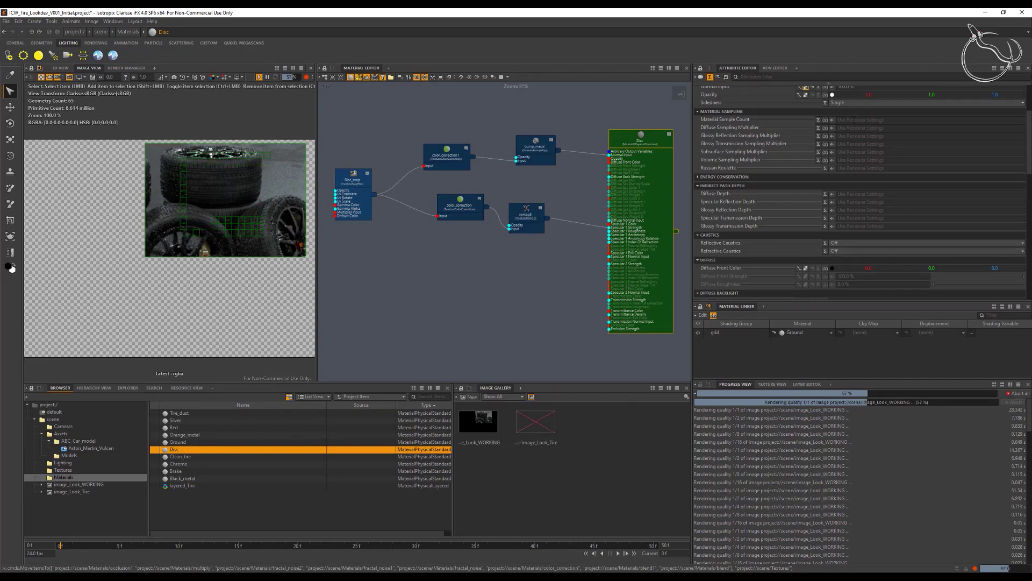
pyautogui.click(850, 137)
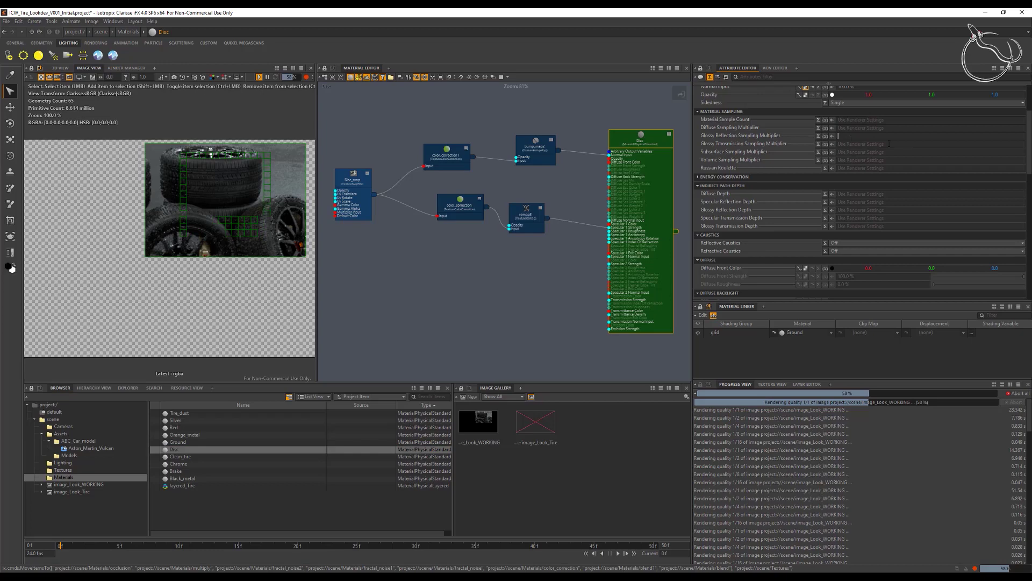
pyautogui.write('8')
pyautogui.press('Tab')
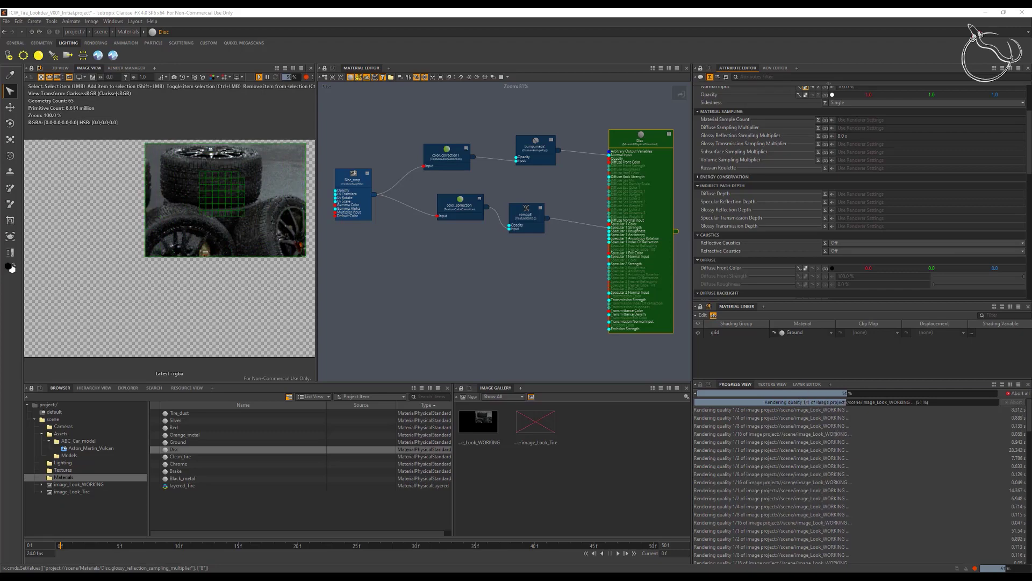
# Open the Black_metal material from the front wheel rim and set its Glossy Reflection Sampling Multiplier to 4
pyautogui.click(188, 246)
pyautogui.scroll(3, 752, 143)
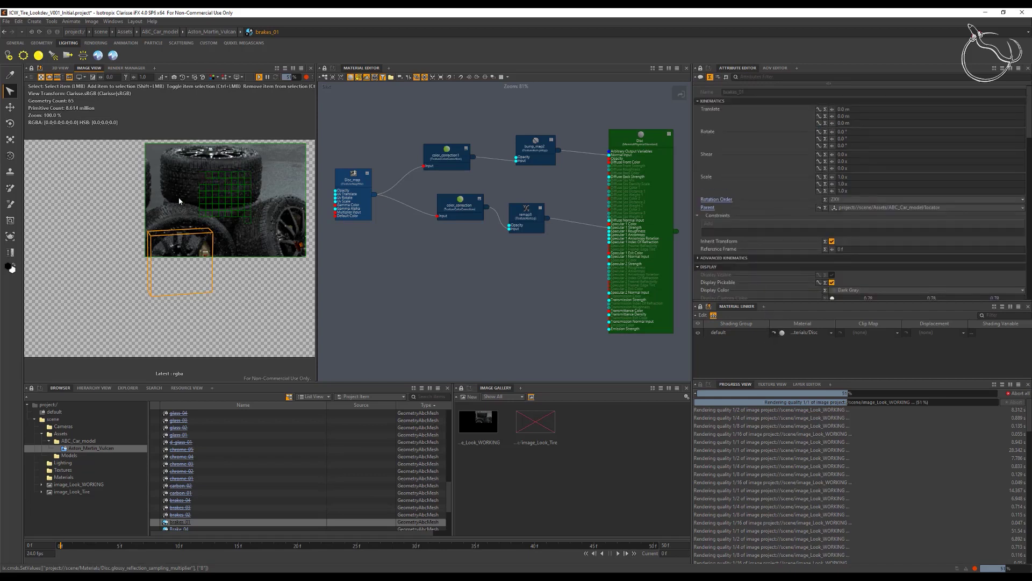
pyautogui.click(184, 246)
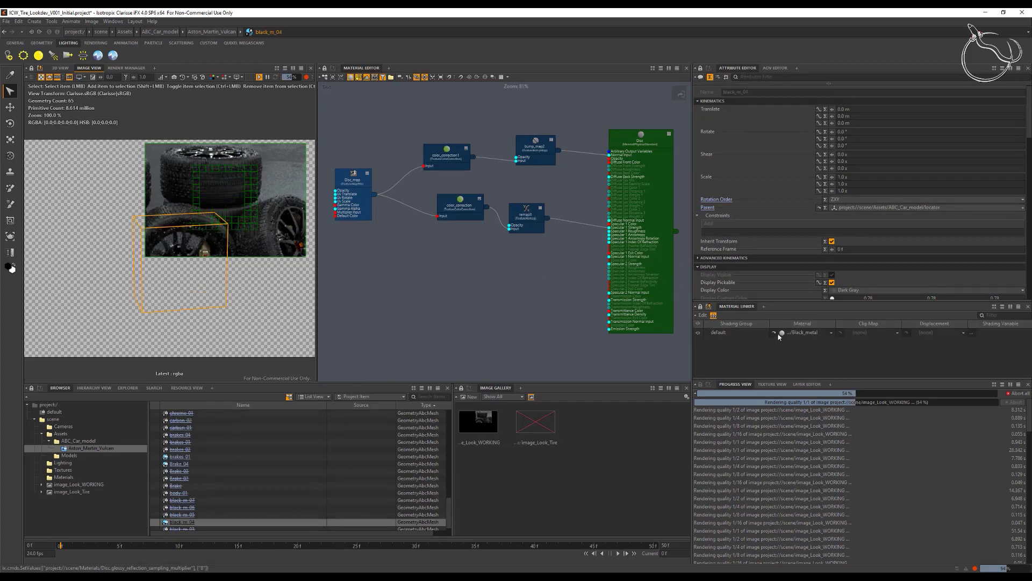
pyautogui.click(774, 332)
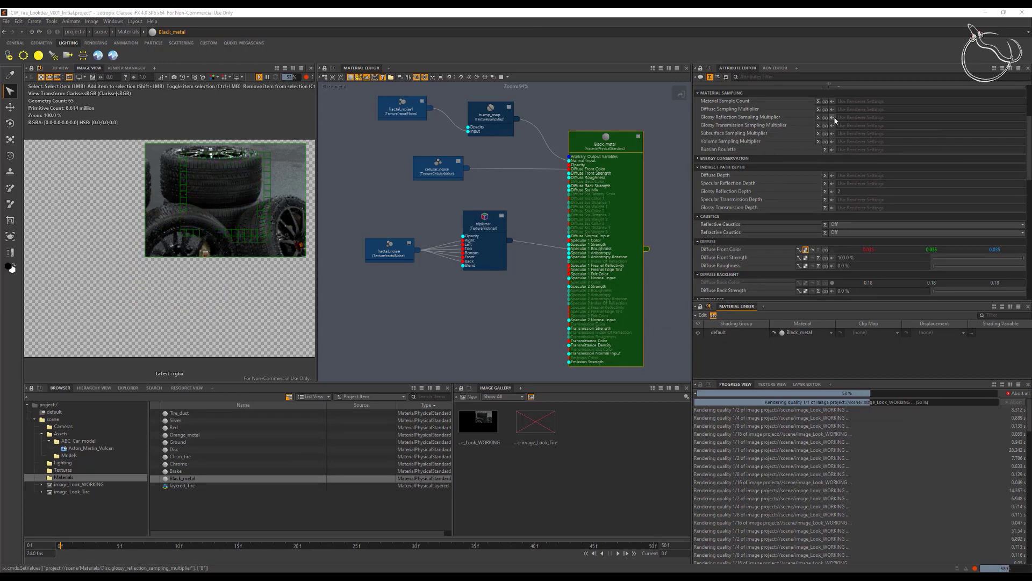
pyautogui.click(848, 117)
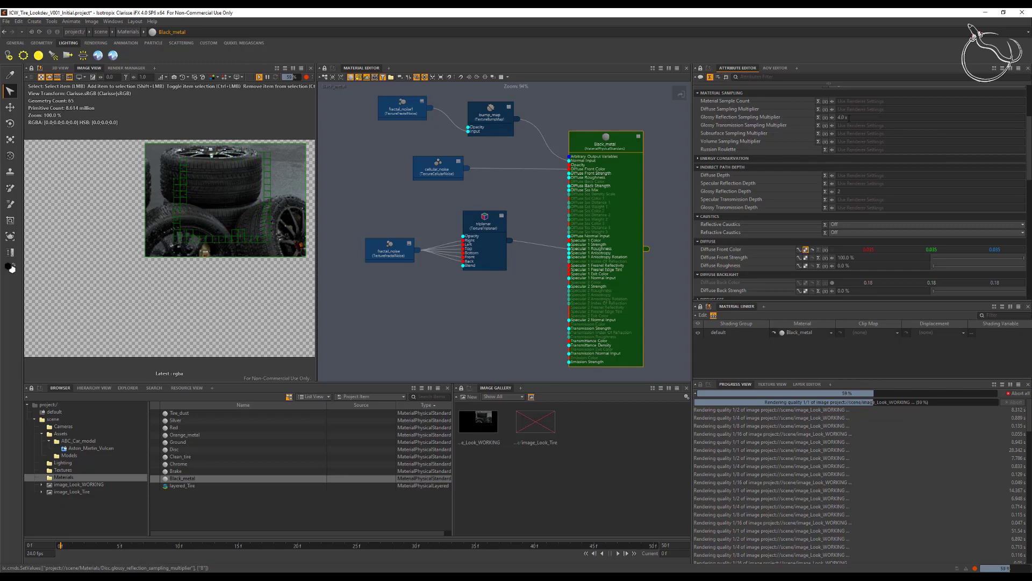
pyautogui.press('Return')
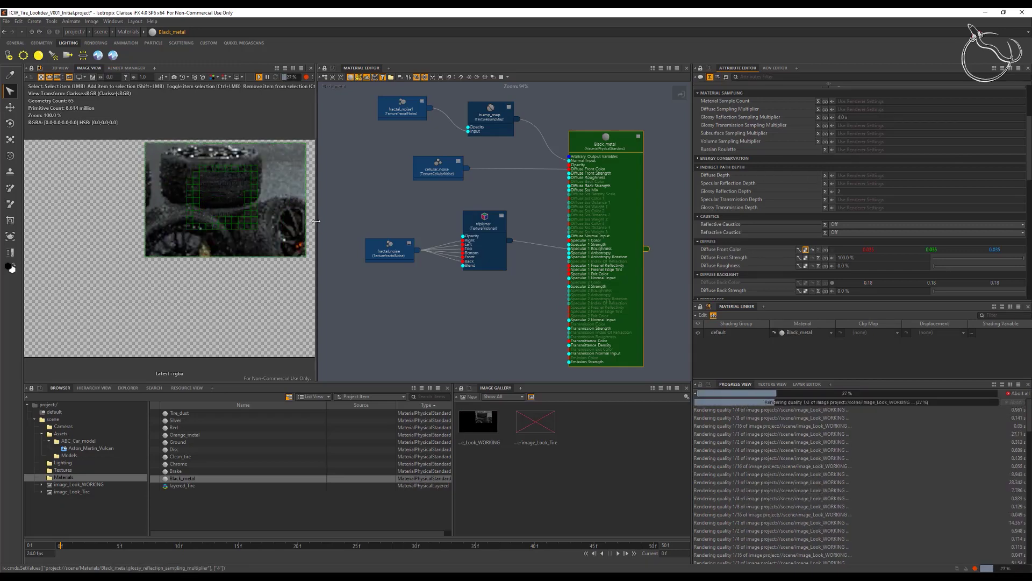
# Render the full image without the render region in a widened image view and save the project
pyautogui.moveTo(316, 224); pyautogui.dragTo(466, 228)
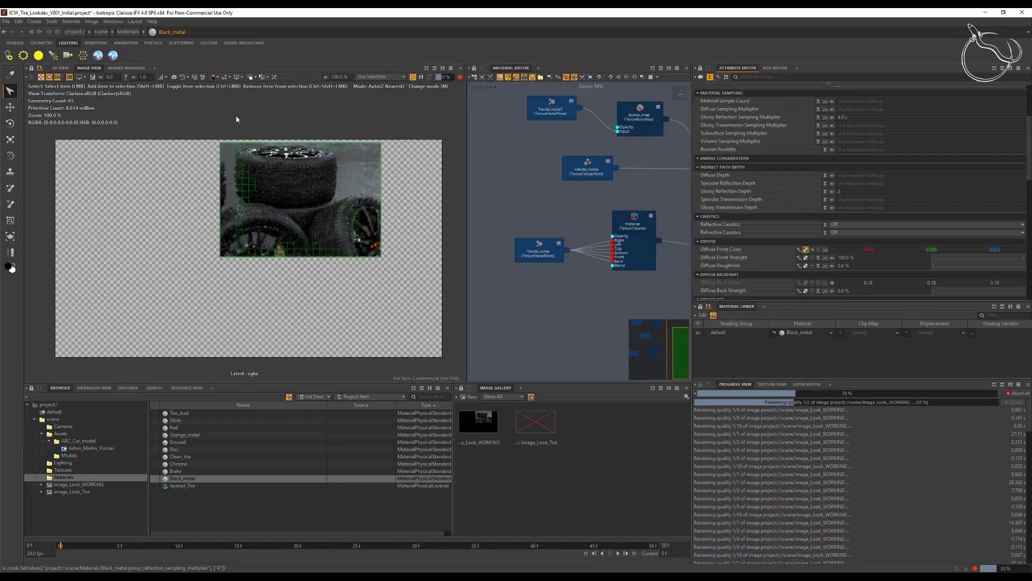
pyautogui.click(70, 77)
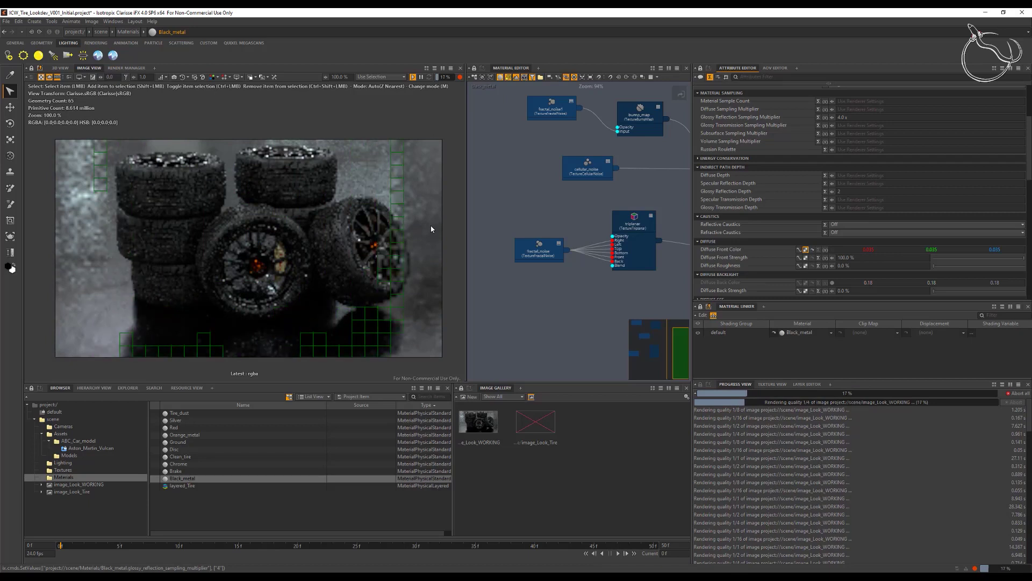
pyautogui.hotkey('ctrl', 's')
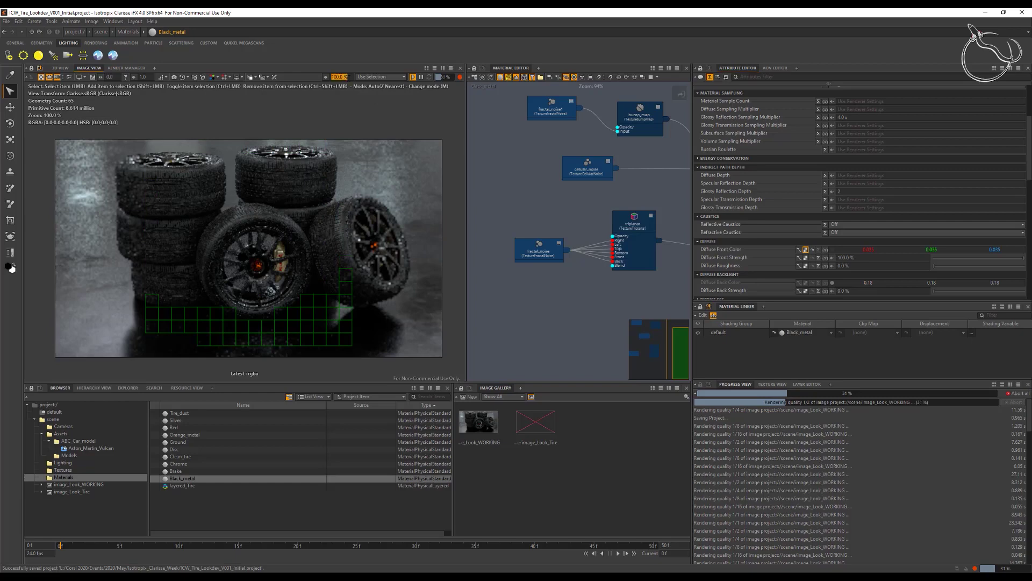
# Set image_Look_WORKING's sampling quality to 10% and save the project
pyautogui.write('10')
pyautogui.press('Return')
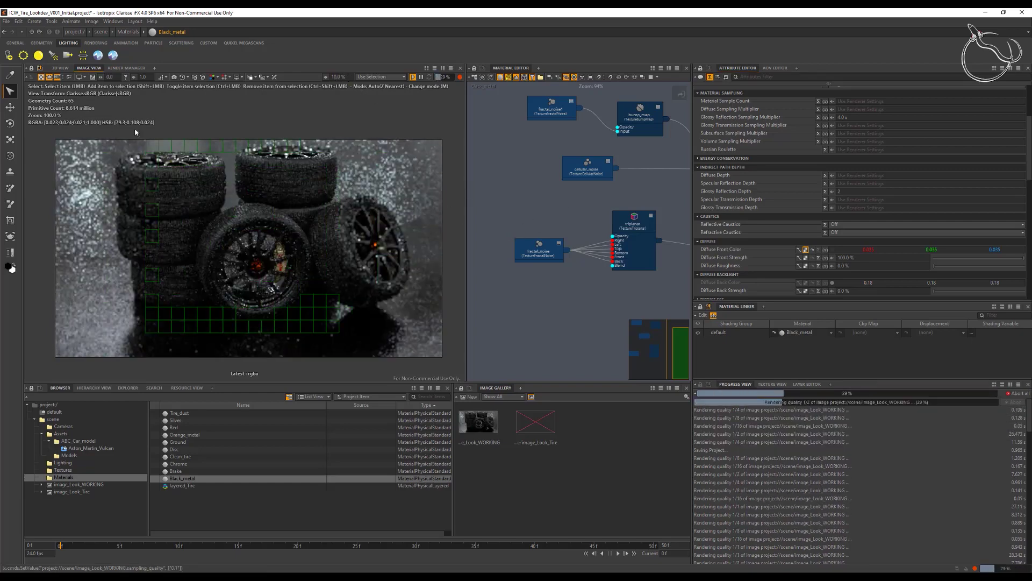
pyautogui.hotkey('ctrl', 's')
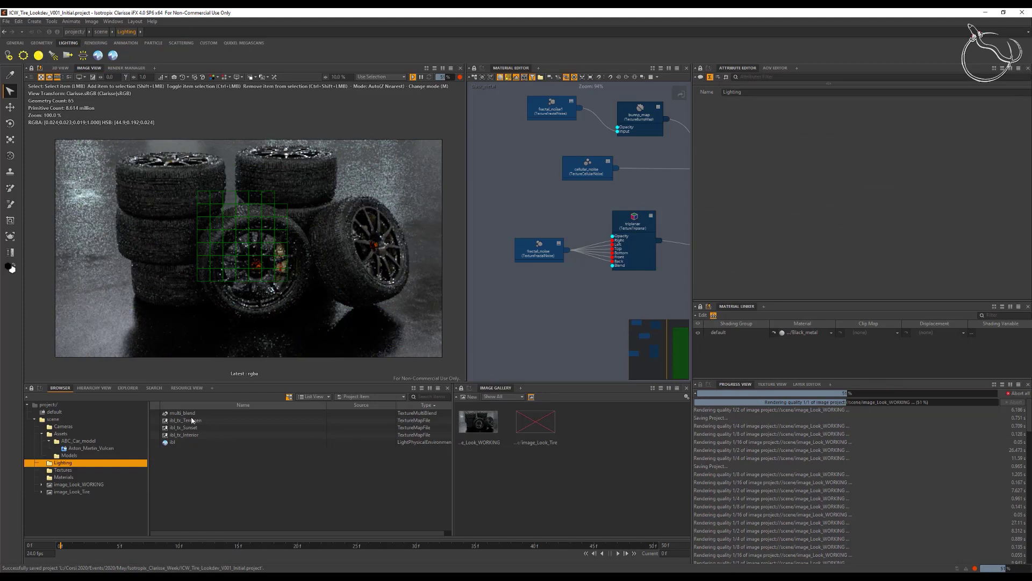
# Disable Layer 3 (Interior) in the multi_blend texture that feeds the ibl environment light
pyautogui.click(186, 413)
pyautogui.click(178, 442)
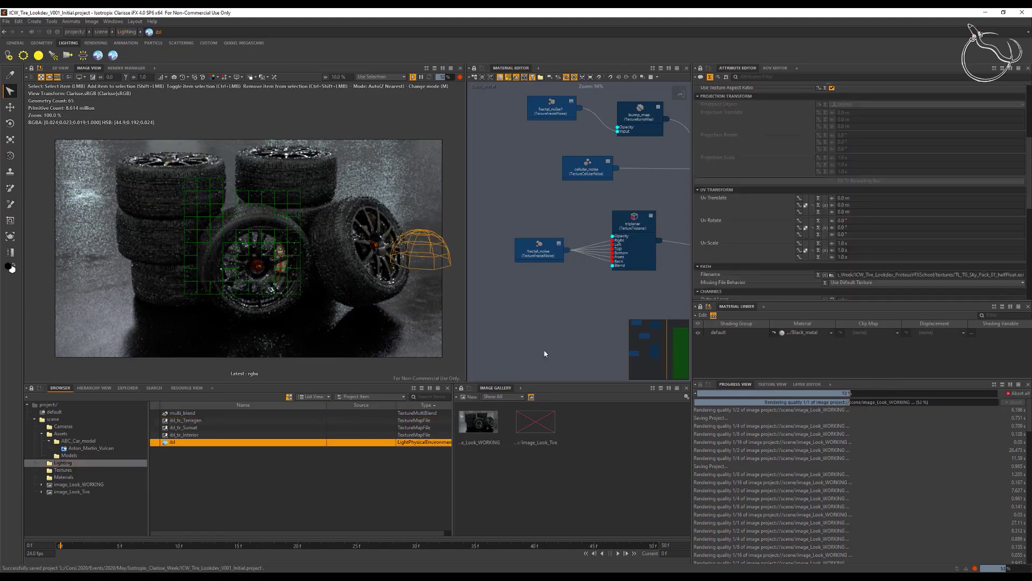
pyautogui.click(570, 208)
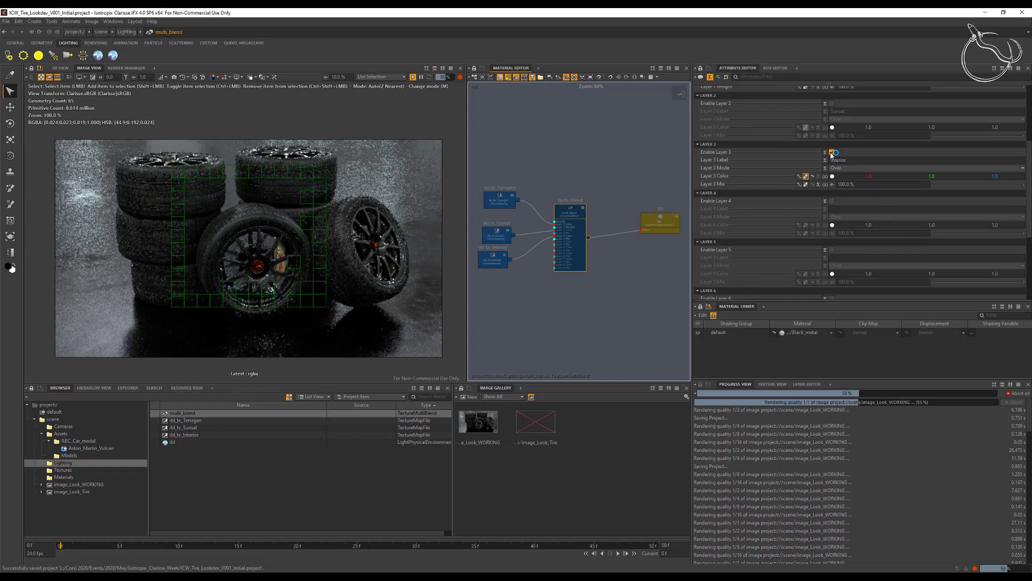
pyautogui.click(833, 153)
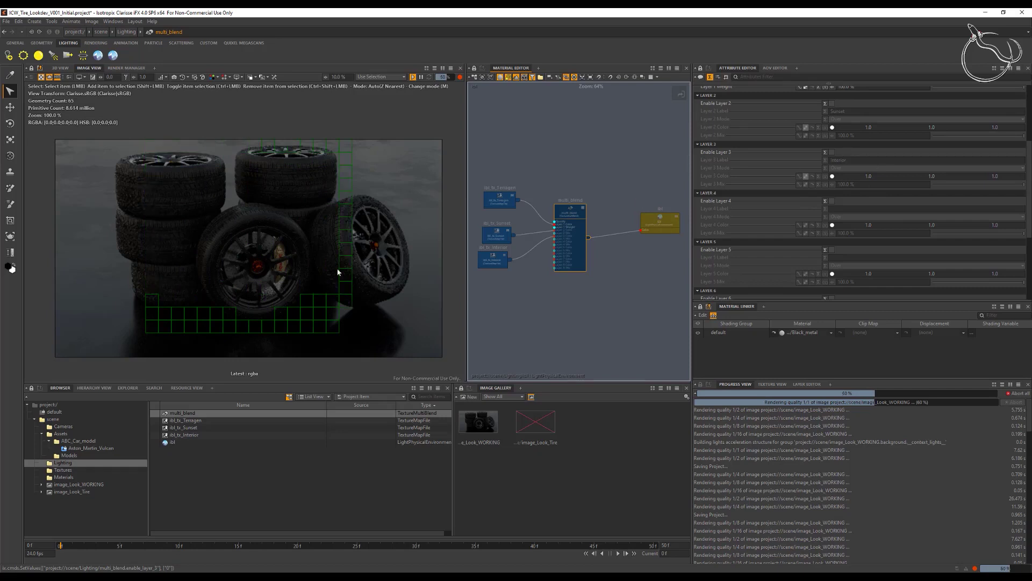
# Enable Layer 2 (Sunset) in the multi_blend lighting texture
pyautogui.click(270, 295)
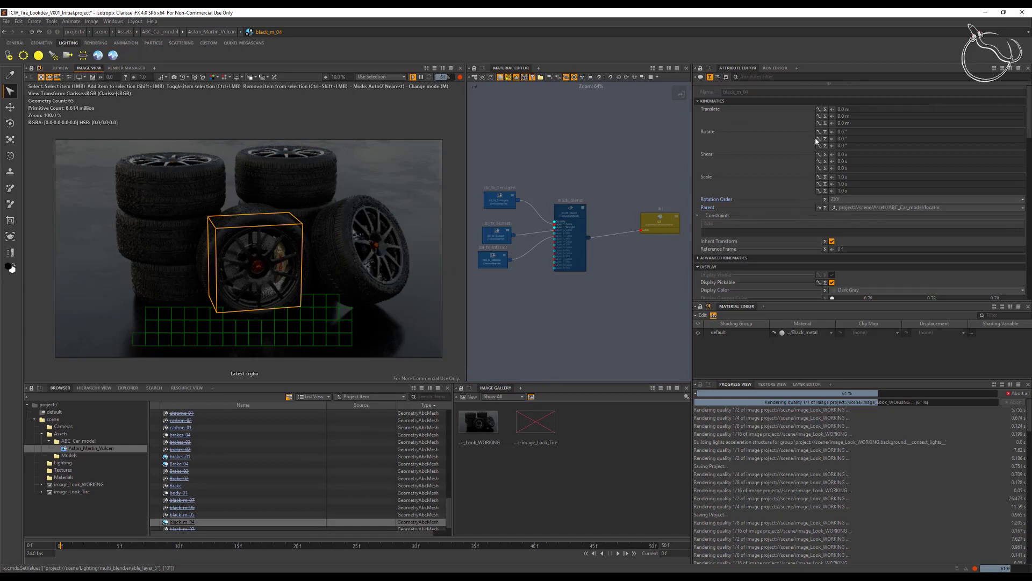
pyautogui.click(570, 214)
pyautogui.scroll(-5, 874, 204)
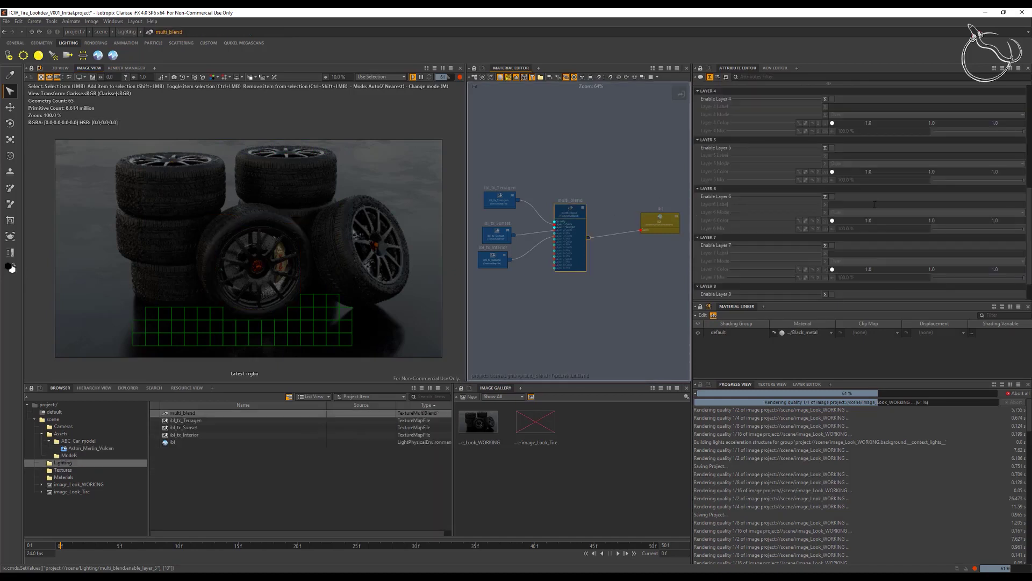
pyautogui.scroll(6, 835, 175)
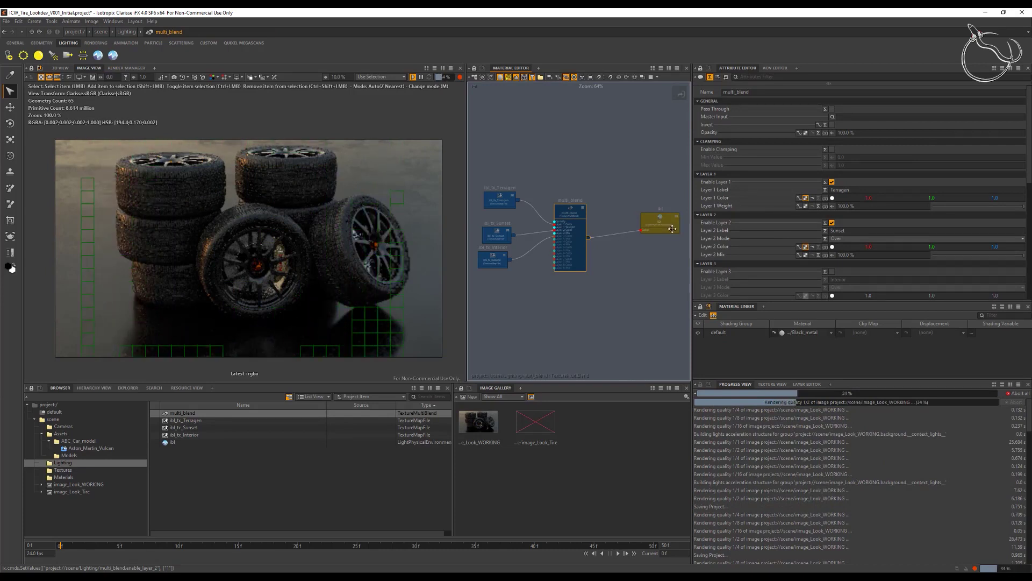
# Save the project and rotate the ibl environment light about its Y axis to about 178.5°
pyautogui.hotkey('ctrl', 's')
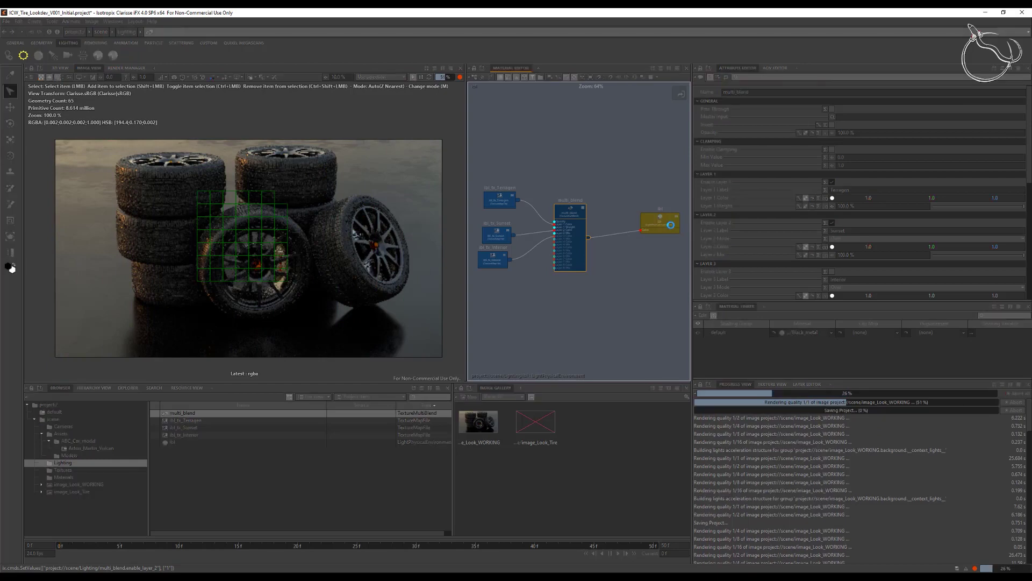
pyautogui.click(660, 221)
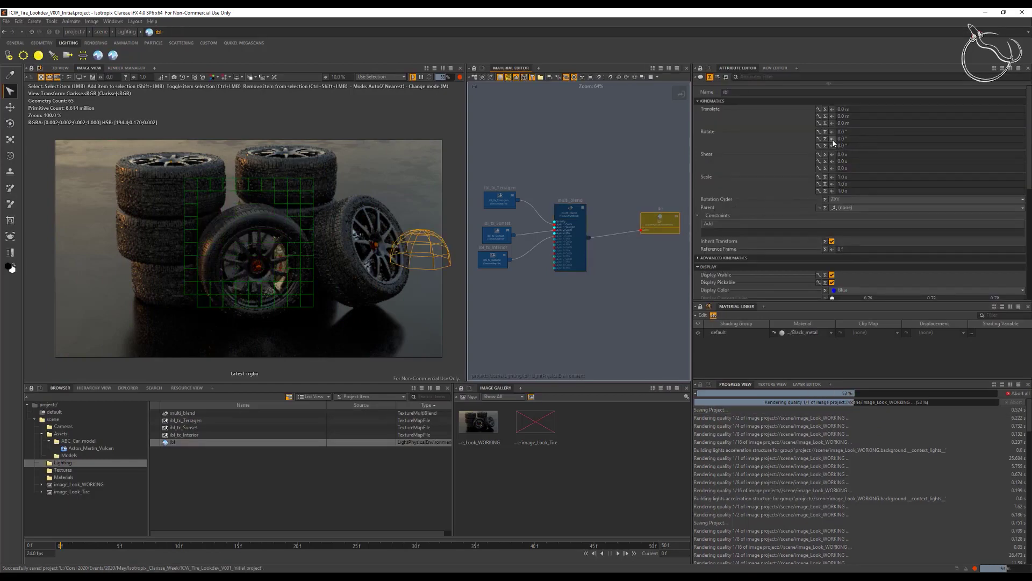
pyautogui.moveTo(832, 138); pyautogui.dragTo(886, 139)
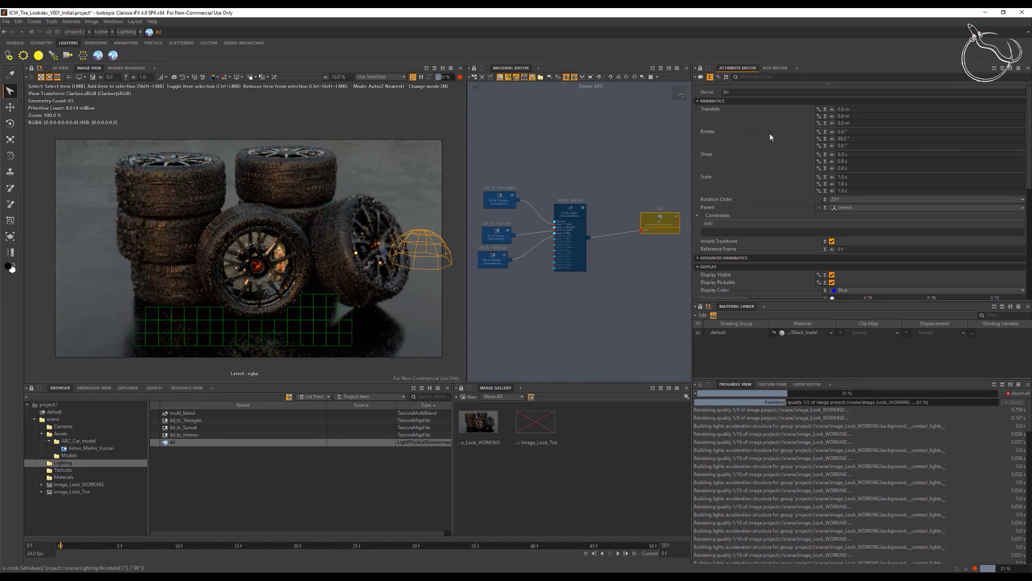
pyautogui.moveTo(831, 138)
pyautogui.mouseDown()
pyautogui.moveTo(941, 138)
pyautogui.moveTo(837, 143)
pyautogui.mouseUp()
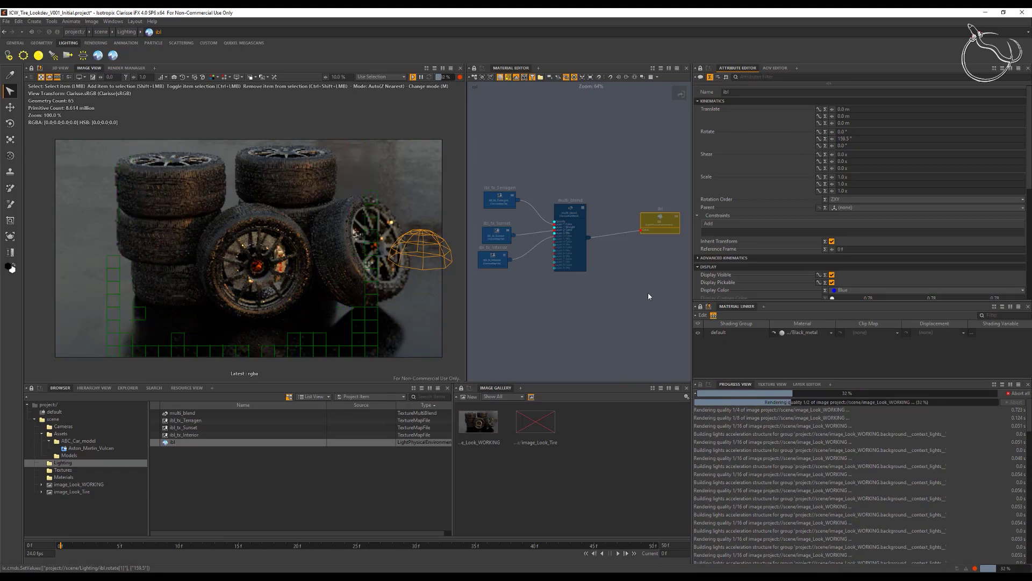
pyautogui.moveTo(832, 139); pyautogui.dragTo(846, 139)
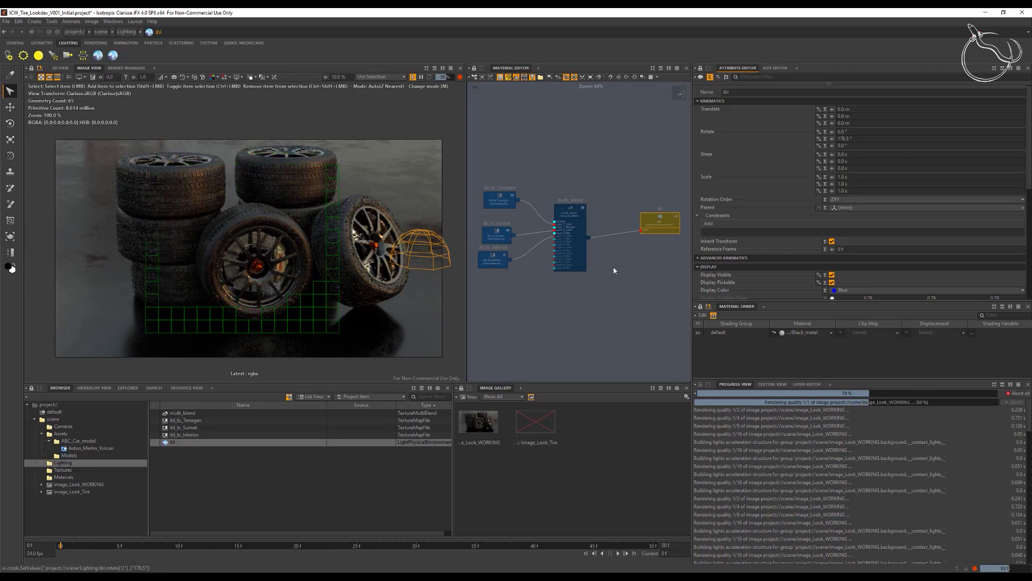
# Switch the multi_blend lighting texture from Layer 2 (Sunset) to Layer 3 (Interior) and save the project
pyautogui.click(561, 217)
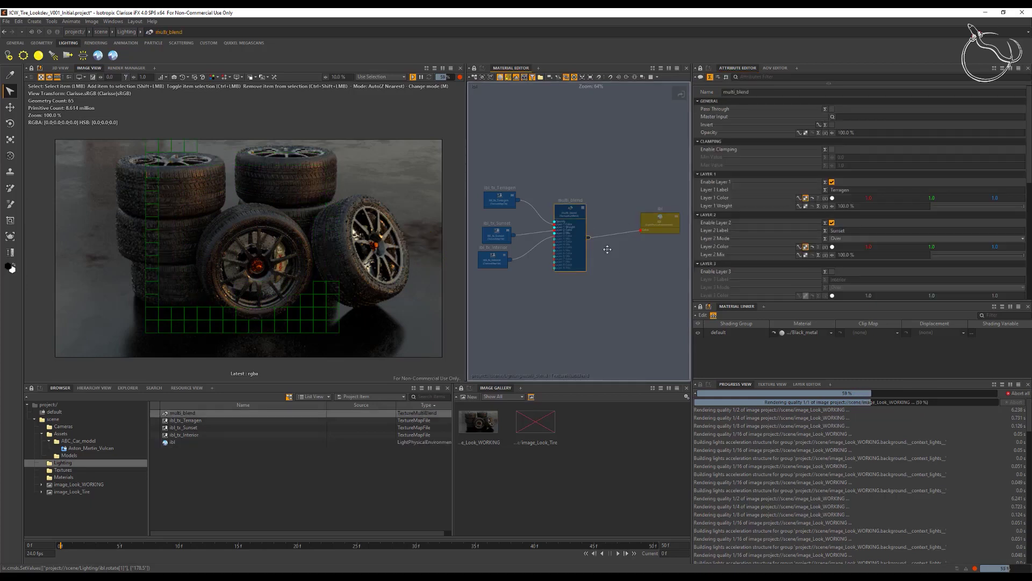
pyautogui.click(832, 222)
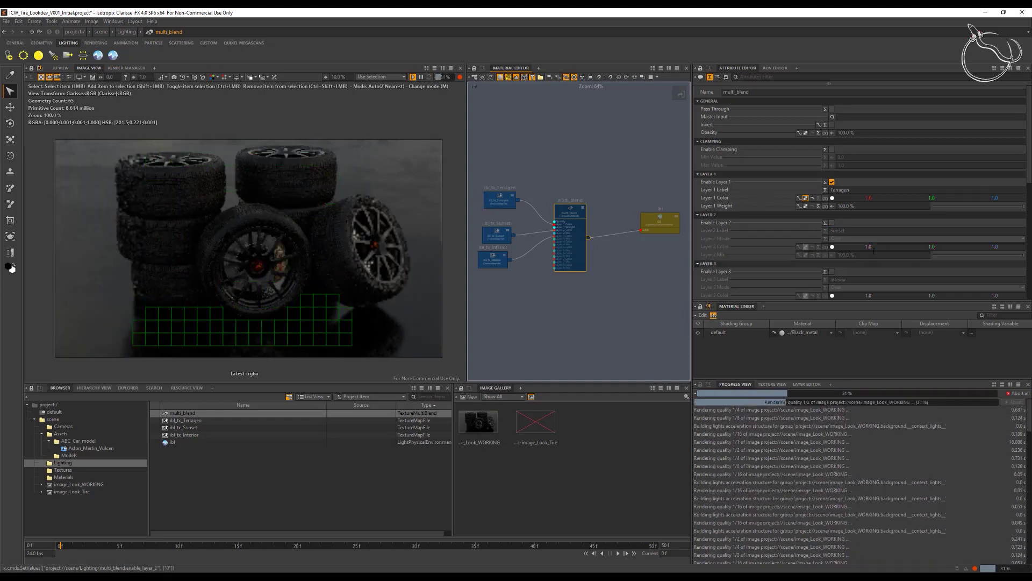
pyautogui.click(831, 271)
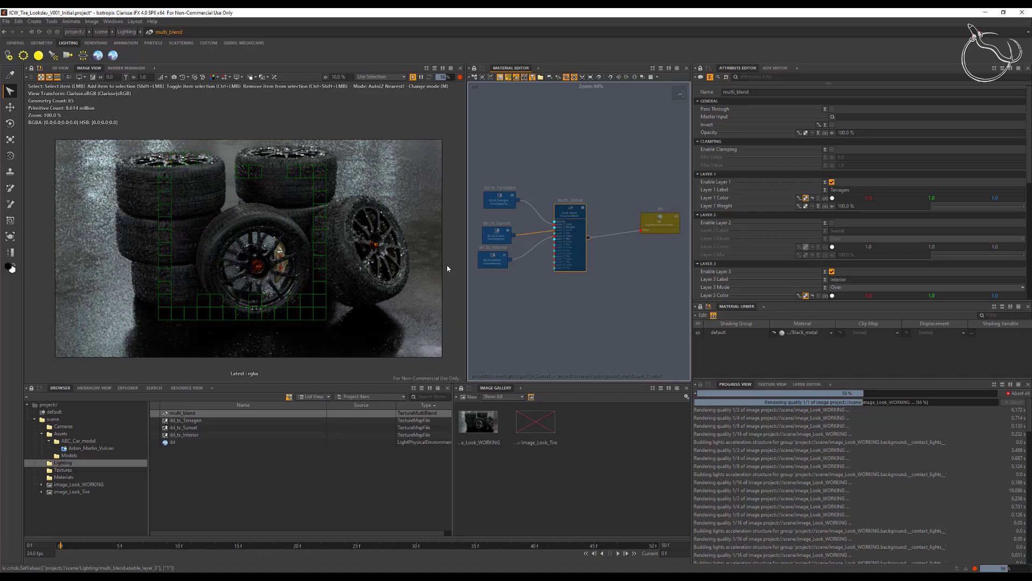
pyautogui.hotkey('ctrl', 's')
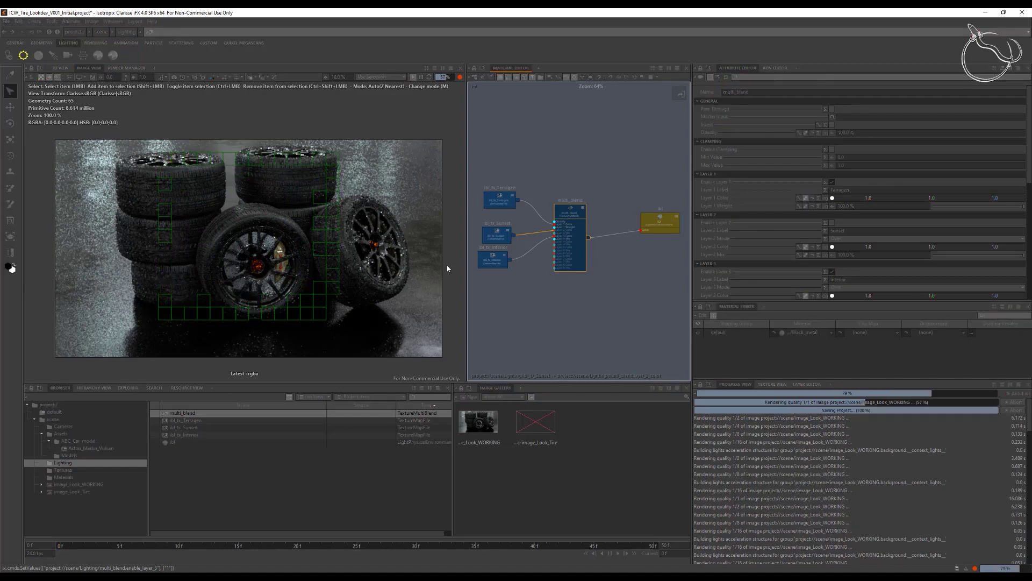